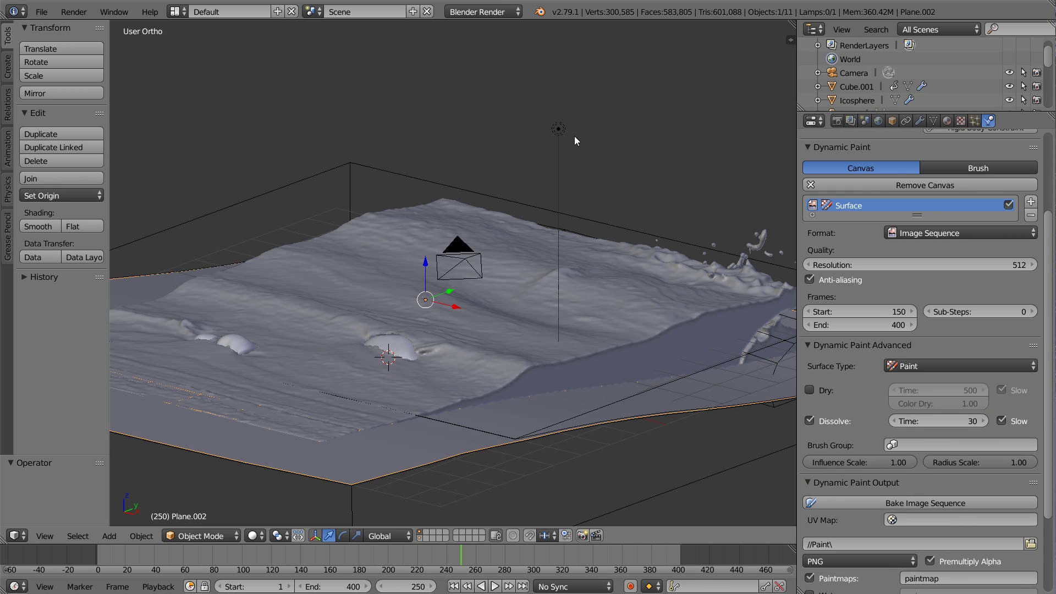
- Select the lamp above the water, show its lamp settings and switch the render engine to Cycles Render
right_click(559, 129)
left_click(921, 121)
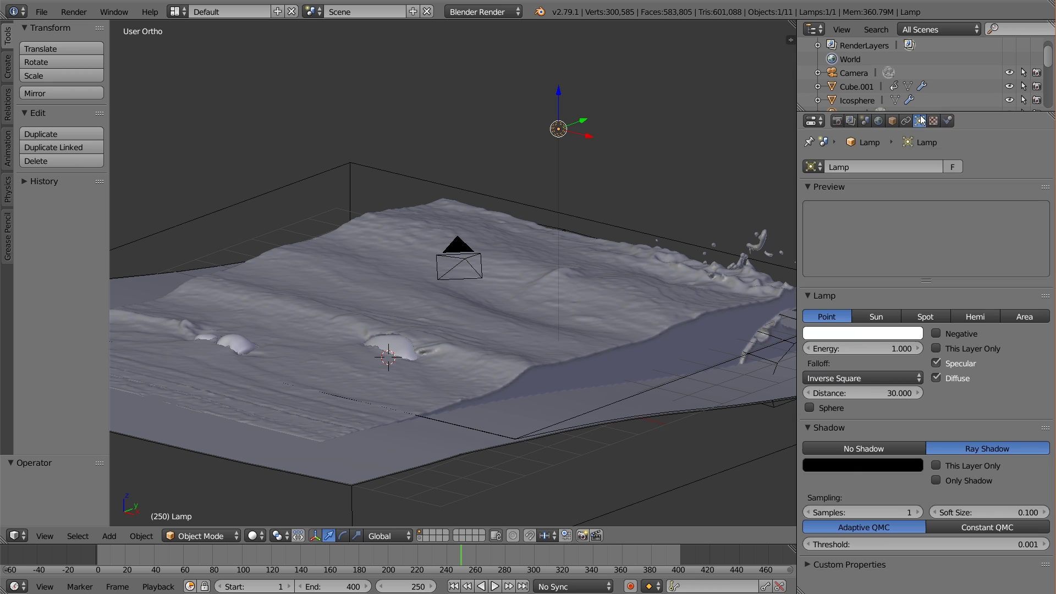
left_click(473, 14)
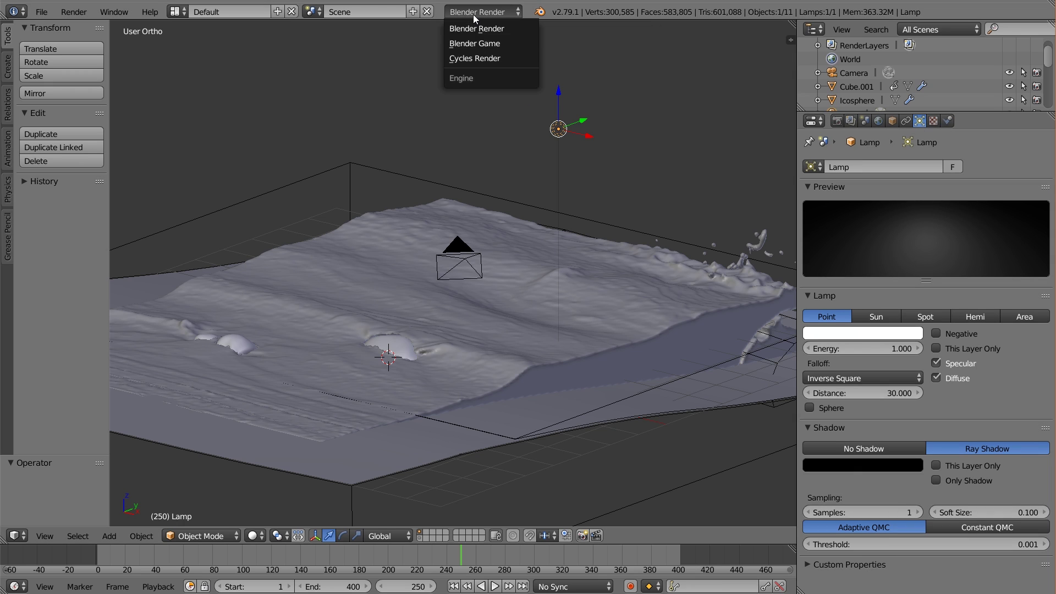
left_click(480, 58)
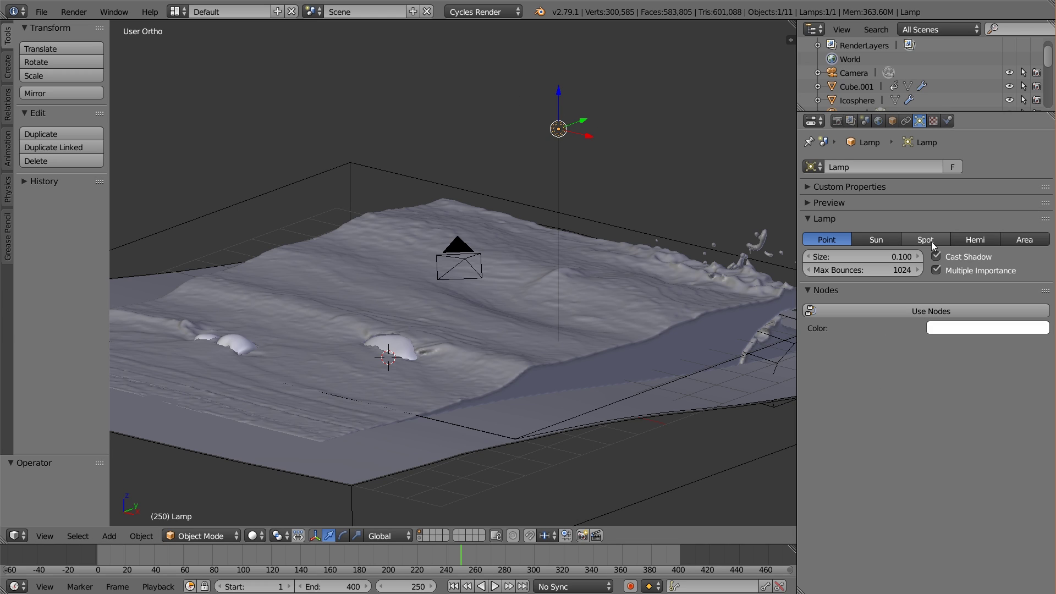
- Make the lamp a Sun, enable nodes for it and set its emission strength to 14
left_click(890, 244)
left_click(924, 309)
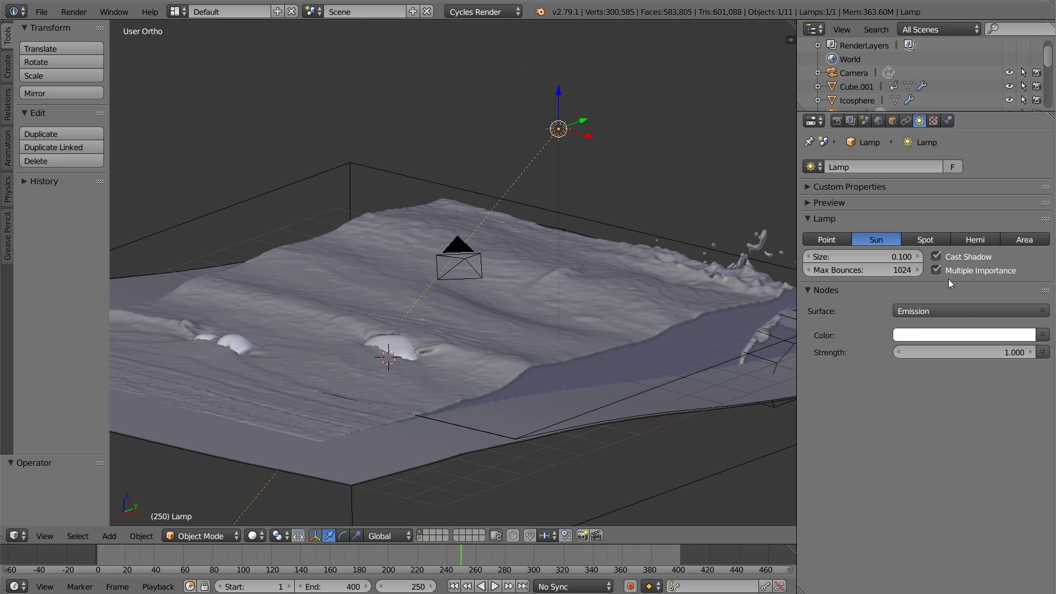
left_click(986, 354)
type("14")
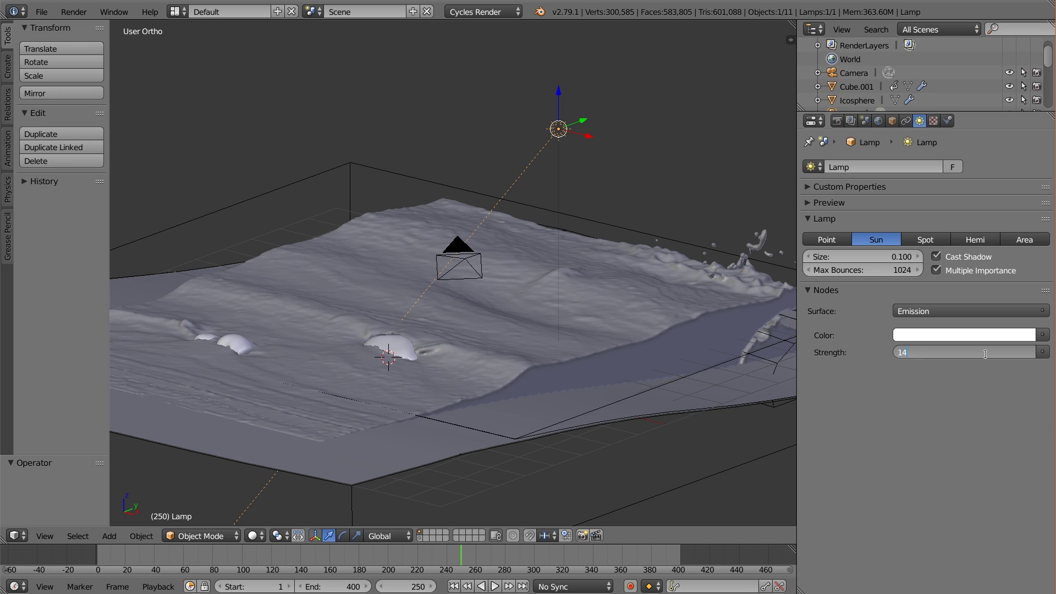
key("Return")
- Tint the sun's white colour slightly warm and set its size to 0.05
left_click(986, 337)
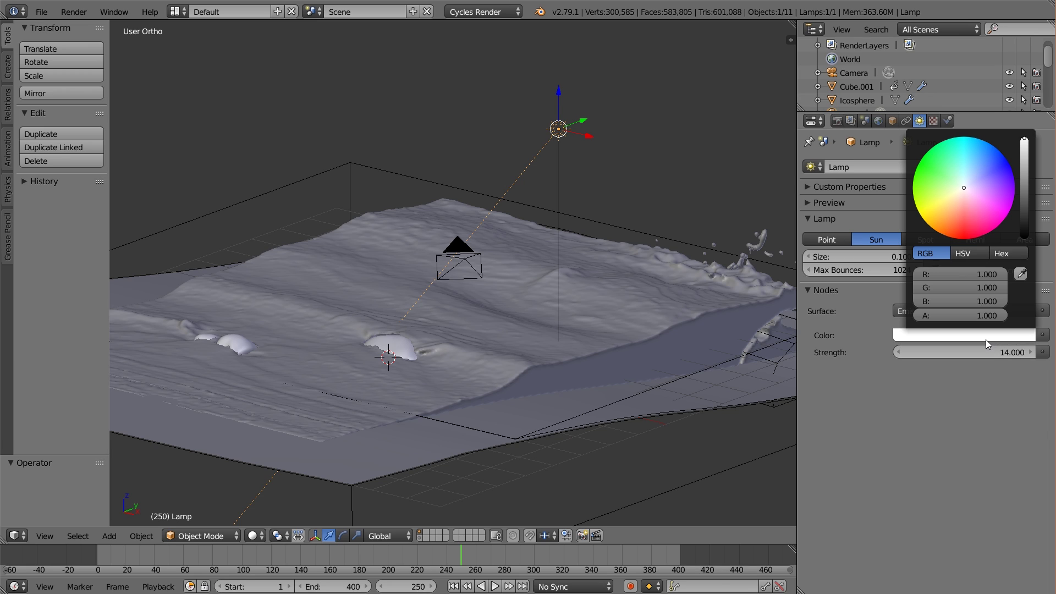
left_click(963, 190)
left_click_drag(963, 188, 962, 190)
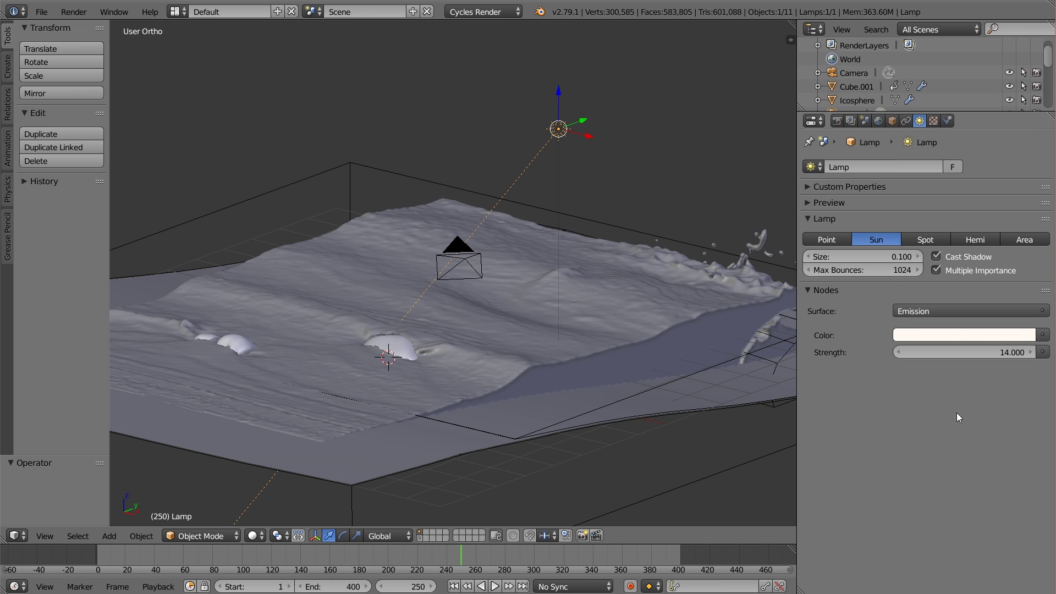
left_click(885, 257)
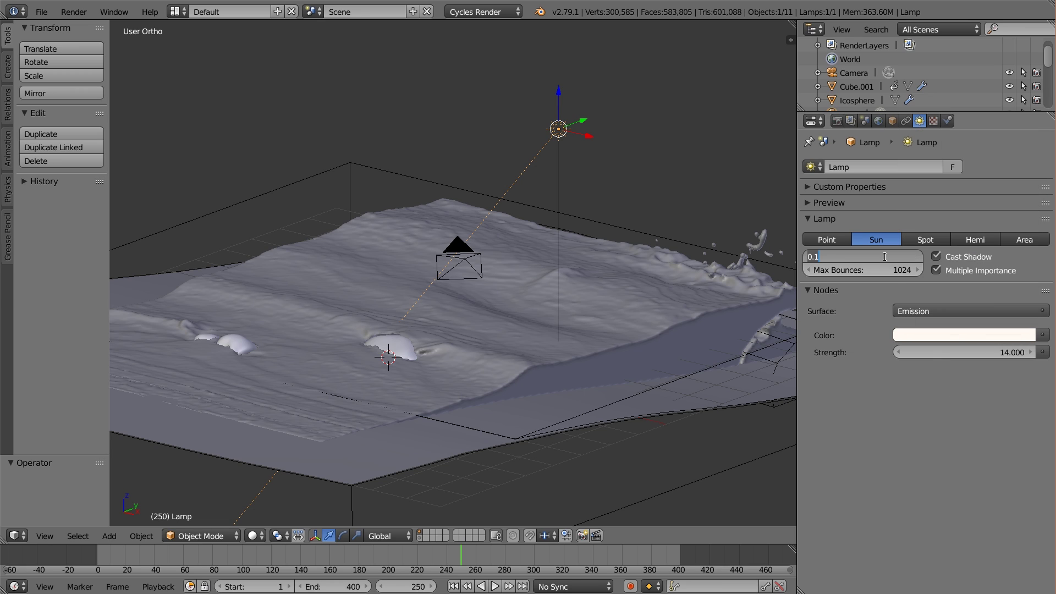
key("BackSpace")
type(".05")
key("Return")
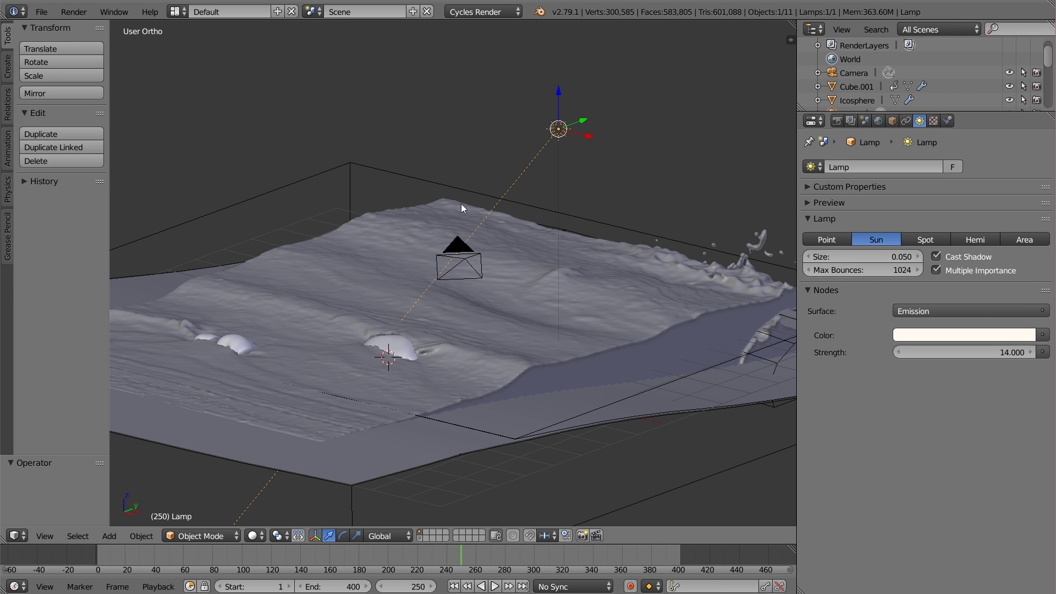
- Rotate the sun about the global Z axis by about -56°, followed by a further -13° or so
middle_click_drag(461, 204, 491, 327)
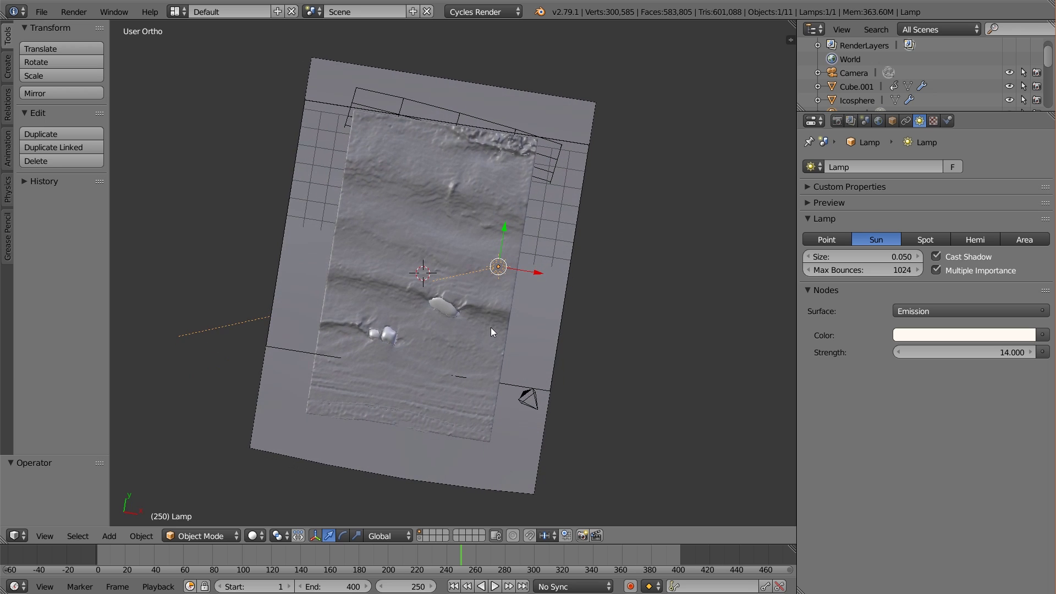
key("r")
key("z")
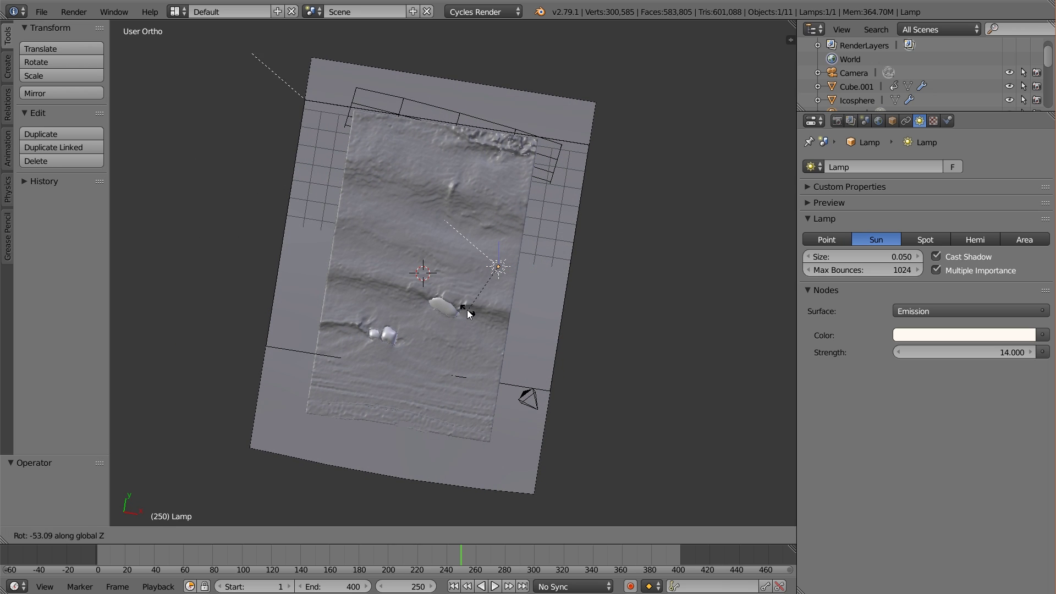
left_click(465, 312)
middle_click_drag(465, 313, 555, 247)
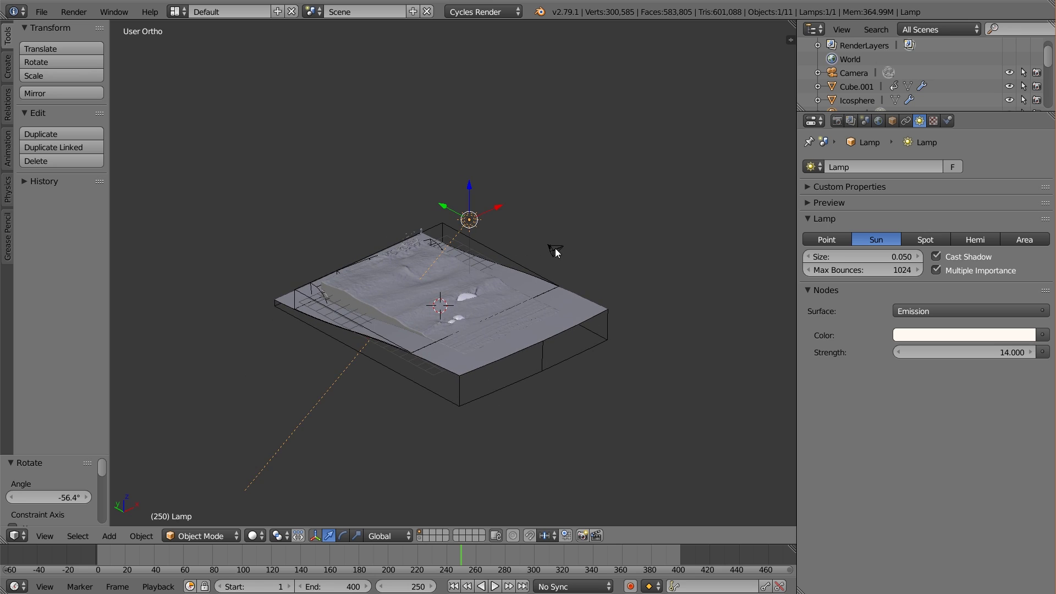
middle_click_drag(509, 275, 463, 263)
key("r")
key("z")
left_click(553, 302)
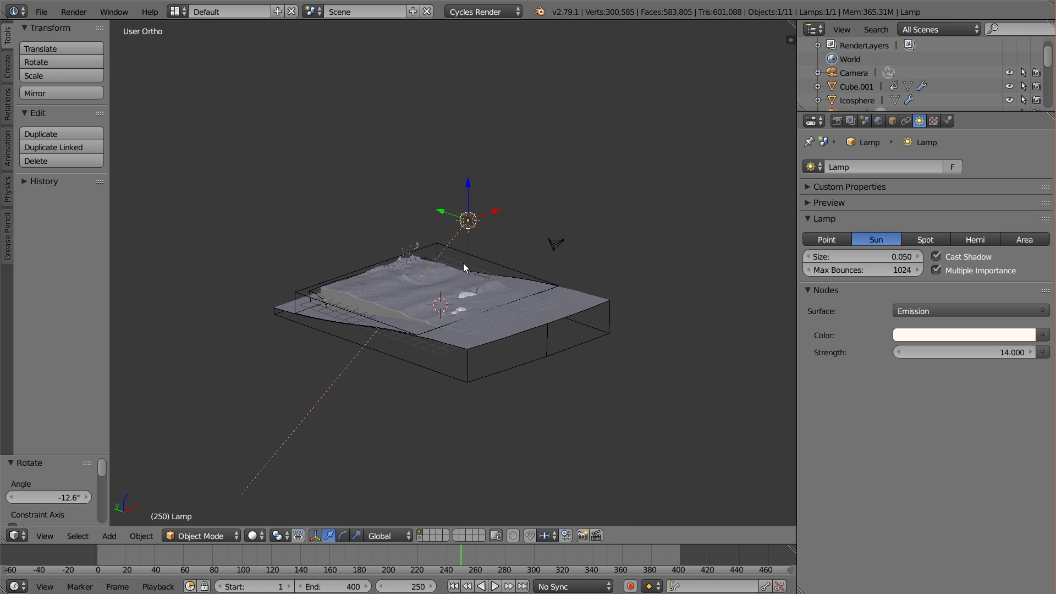
- Select the camera and set its focal length to 50 mm
right_click(559, 244)
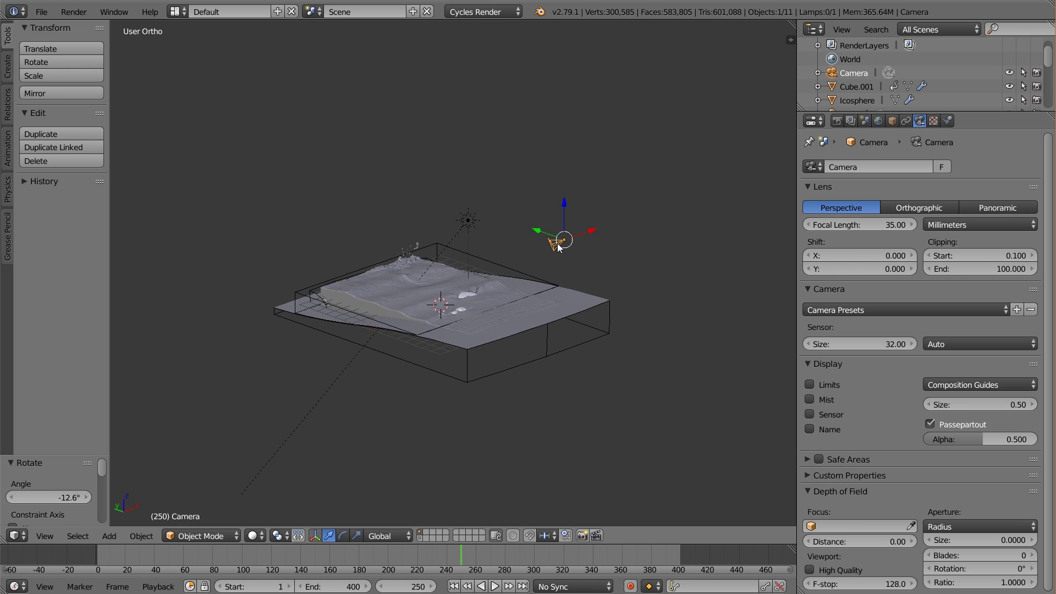
left_click(872, 225)
type("50")
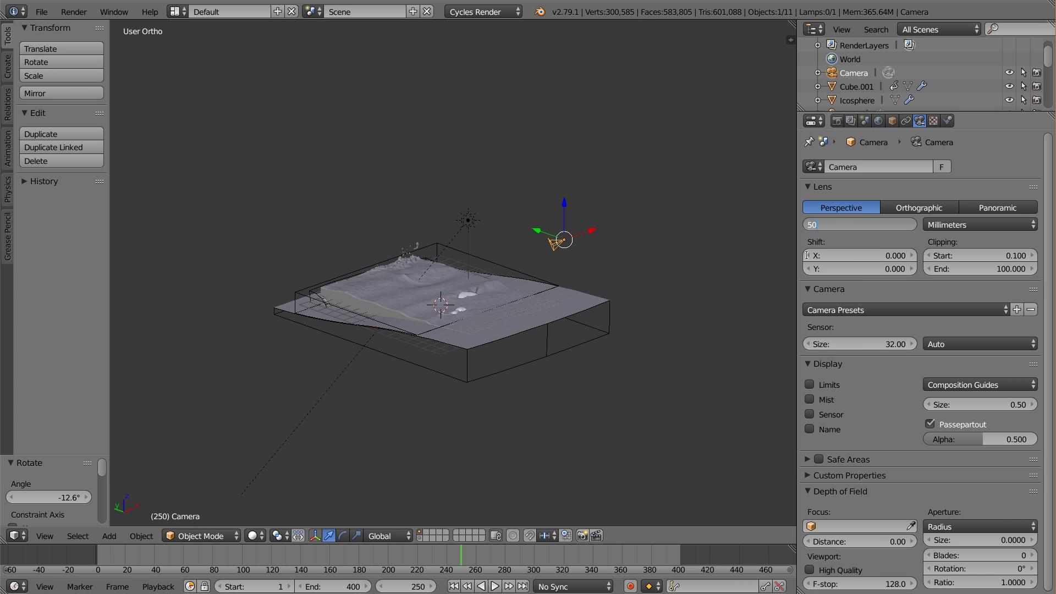
key("Return")
- Frame the water surface and rocks obliquely from above and align the camera to this view
scroll(634, 254, "up", 1)
scroll(632, 250, "up", 2)
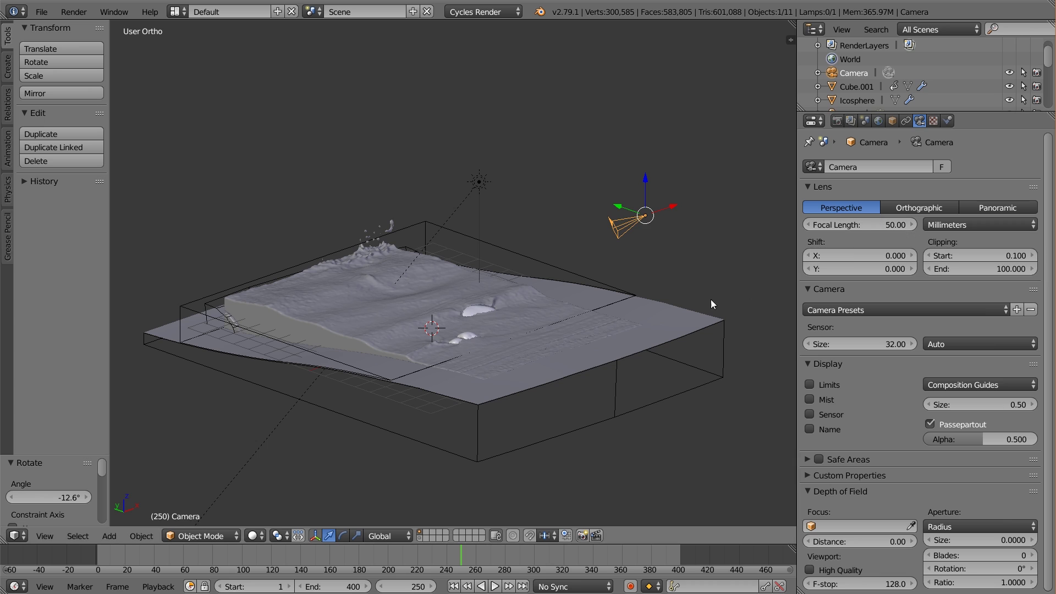
scroll(556, 310, "up", 2)
mouse_move(556, 310)
middle_mouse_down()
mouse_move(540, 329)
mouse_move(577, 286)
mouse_move(575, 334)
mouse_move(560, 319)
mouse_move(574, 319)
middle_mouse_up()
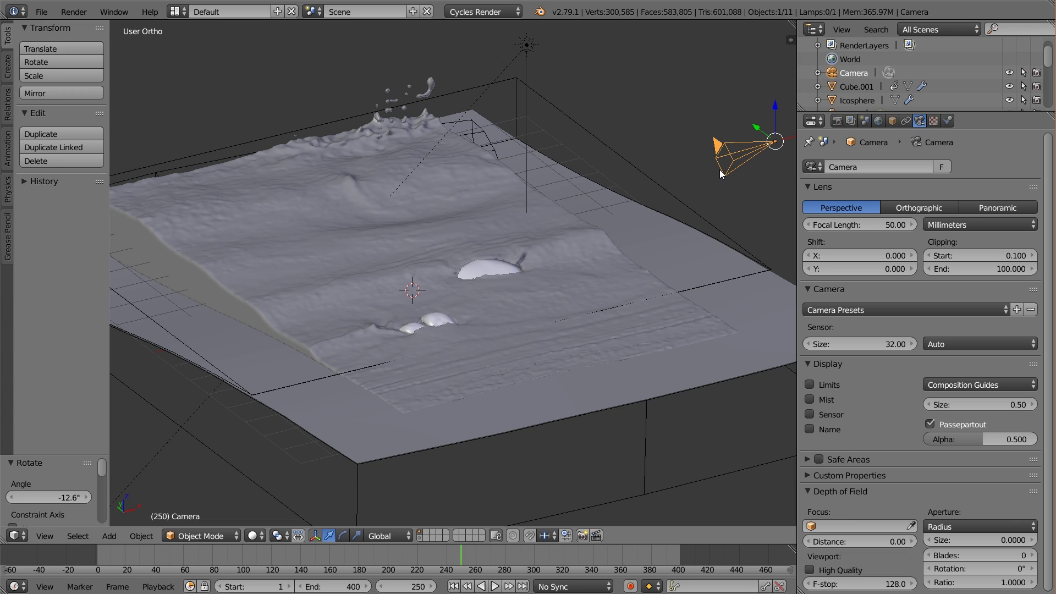
key("ctrl+alt+KP_0")
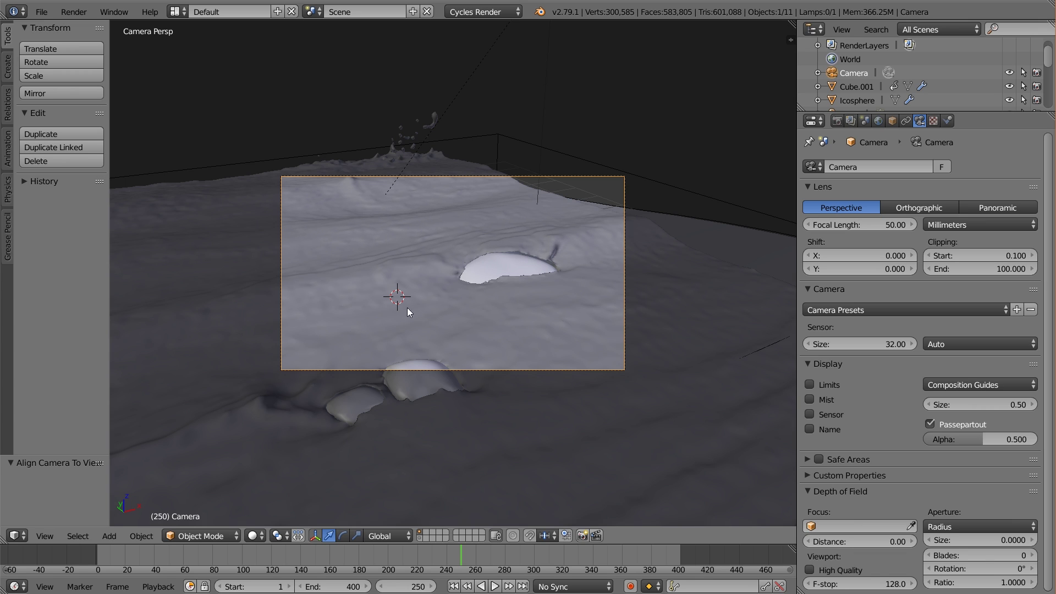
- Pull the camera back about 14 units along its local Z axis to fit more water in frame
scroll(519, 292, "up", 1)
key("g")
key("z")
key("z")
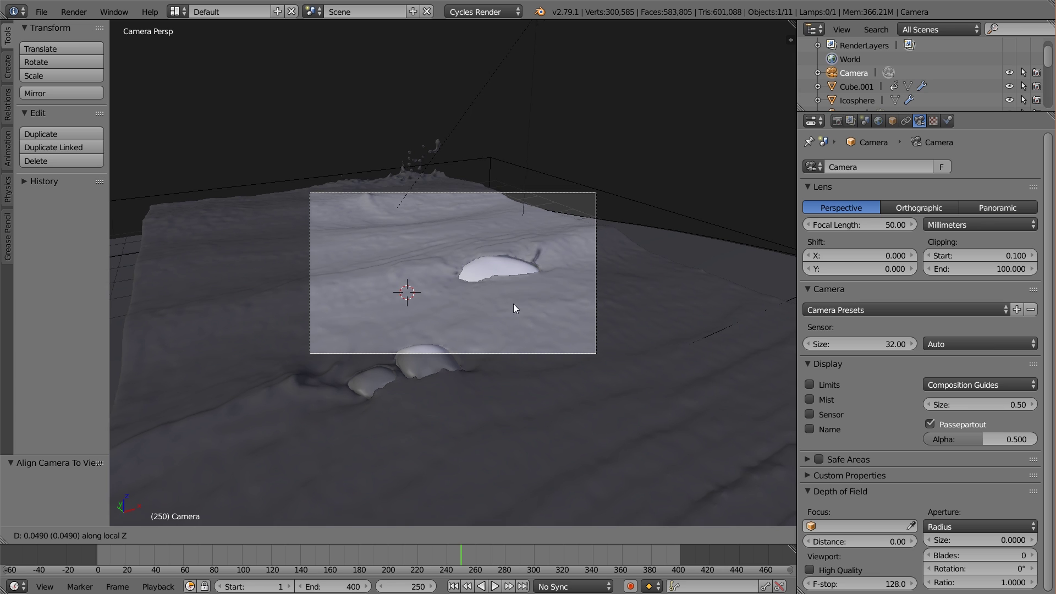
left_click(513, 432)
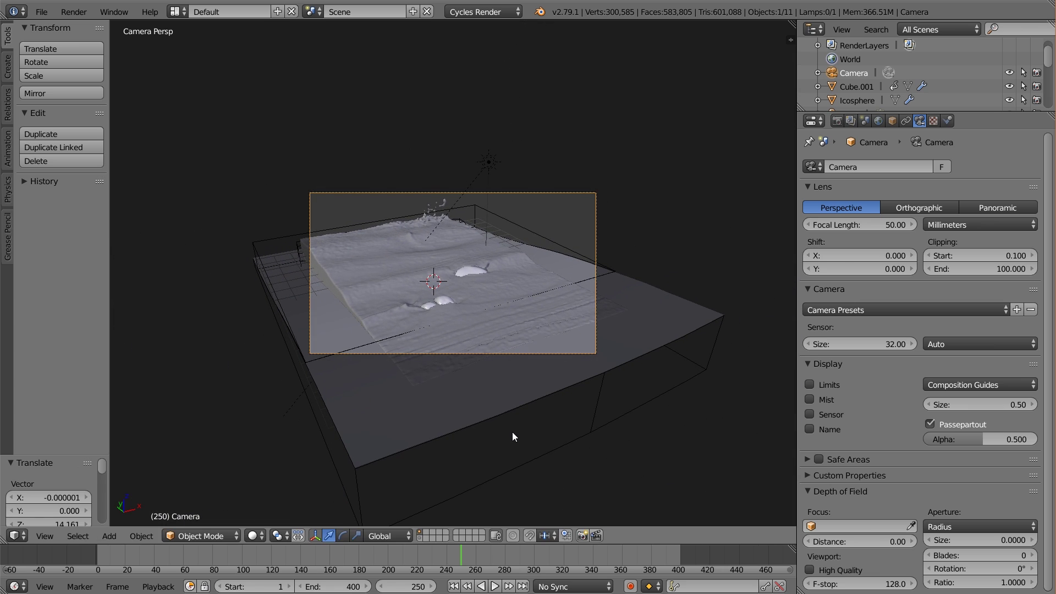
- Trackball-rotate the camera by about -9.5° and -1.7°, then move it about 0.4, 0.93 and 1.44 along X, Y and Z
key("r")
key("r")
left_click(463, 162)
key("g")
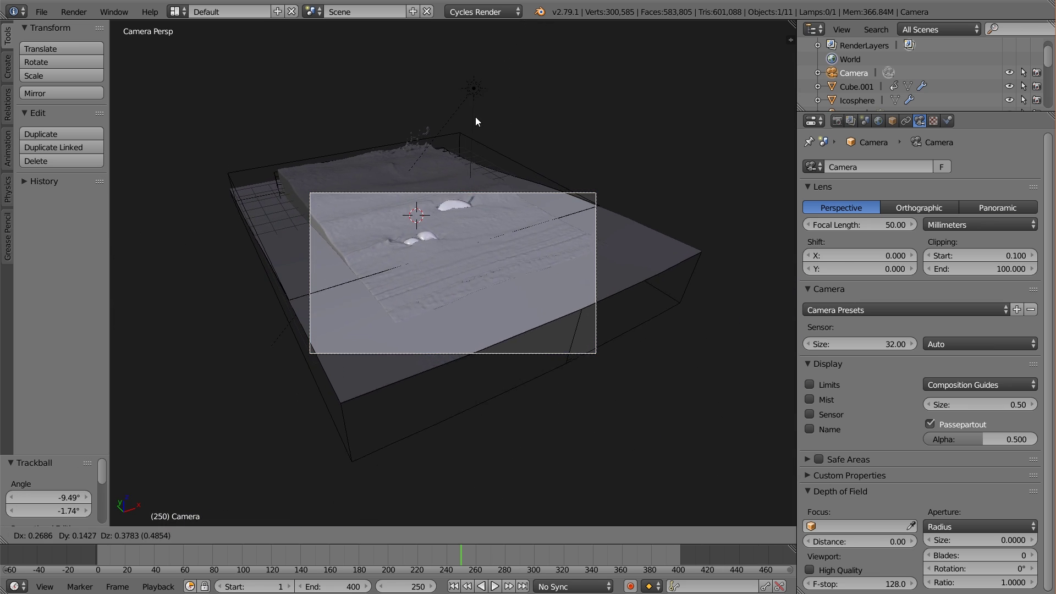
left_click(453, 27)
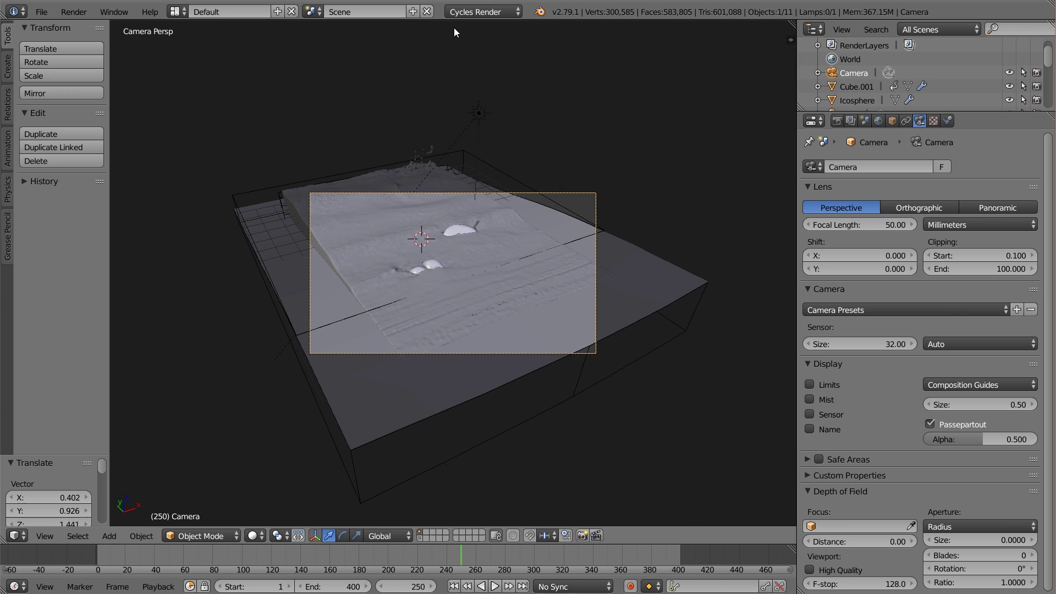
- Refine the camera's aim with two small trackball rotations, rolling it about -4.1° between them and about 1.1° at the end
key("r")
key("r")
left_click(623, 191)
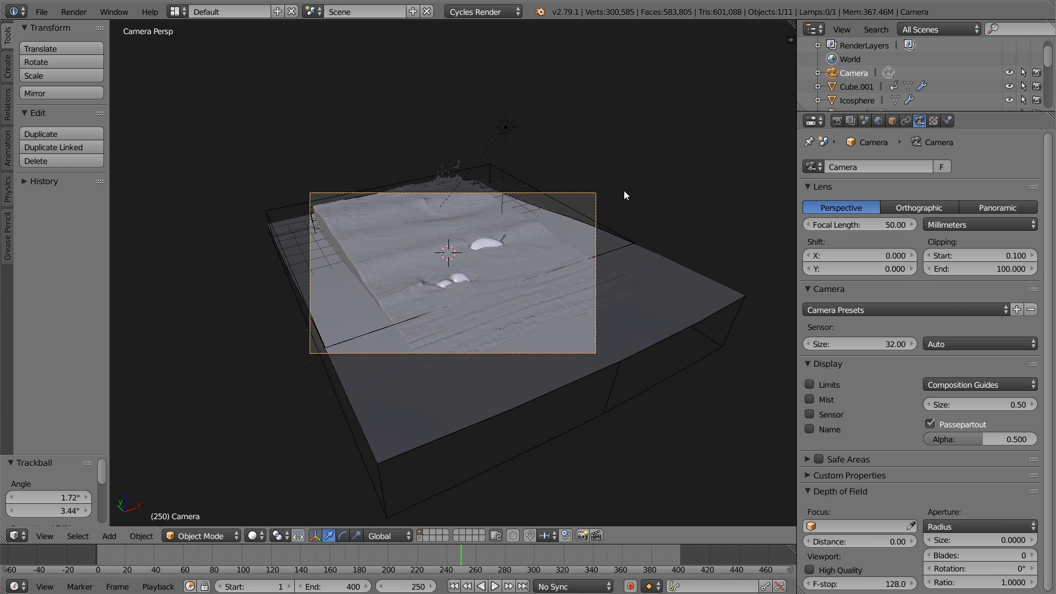
key("r")
left_click(619, 178)
key("r")
key("r")
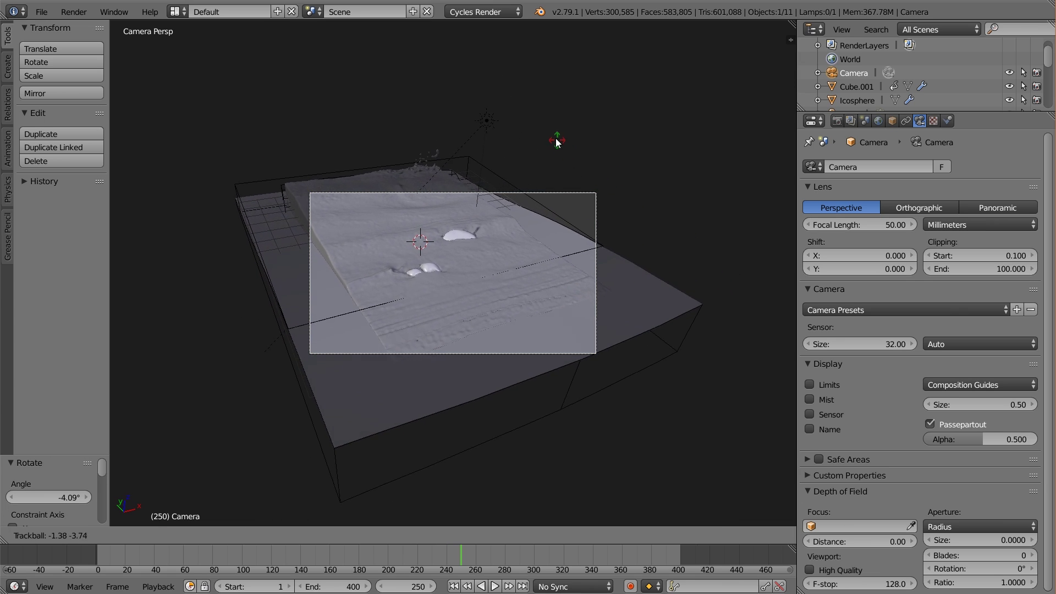
left_click(624, 213)
key("r")
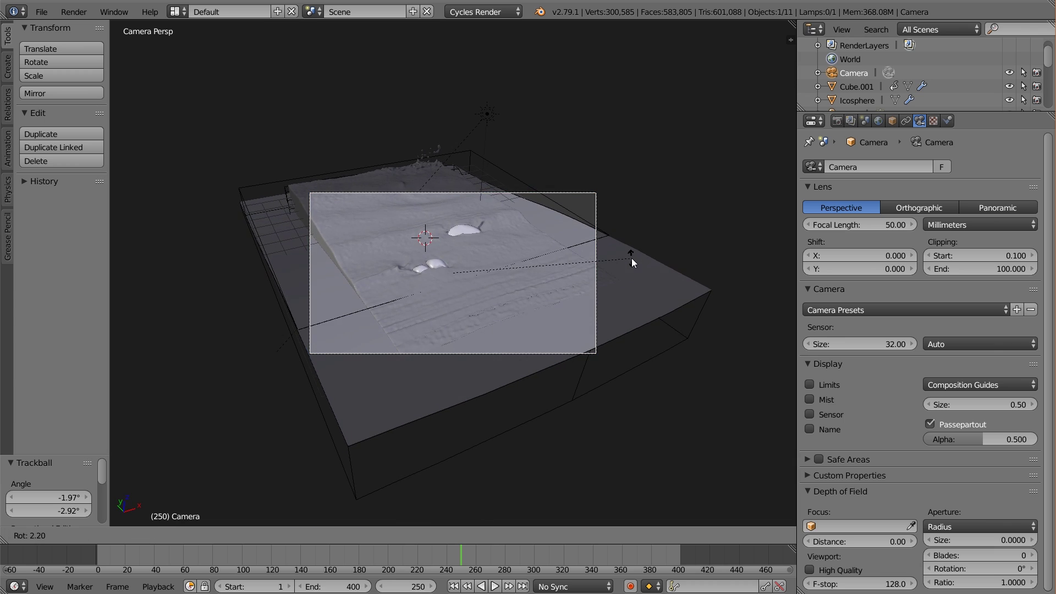
left_click(631, 255)
- Nudge the camera about -0.15 in Y and -0.19 in Z between small trackball rotations, the last about 0.4° and 1.5°
key("r")
key("r")
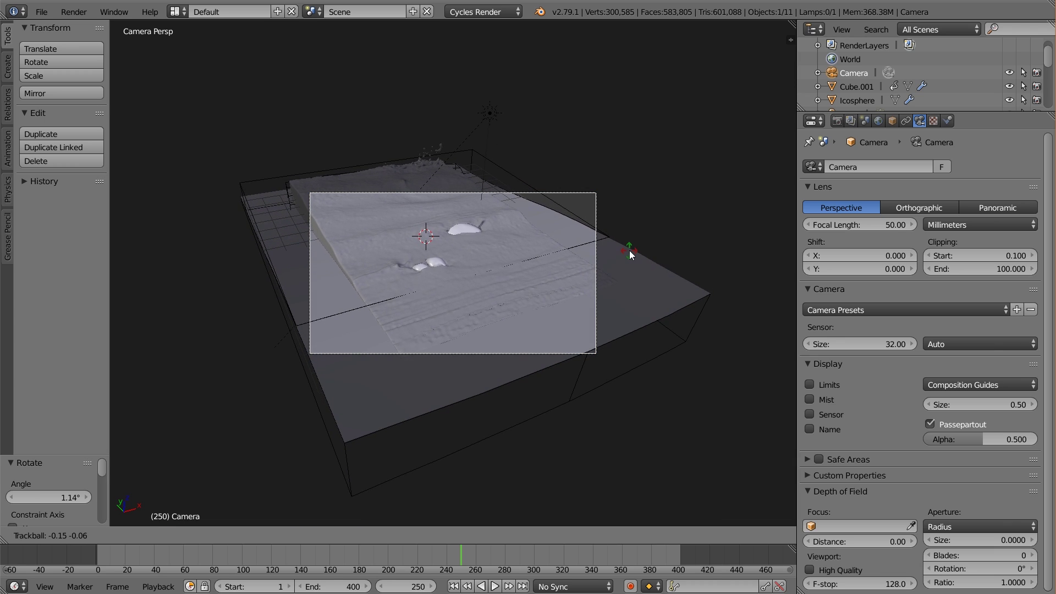
left_click(623, 246)
key("g")
left_click(629, 266)
key("r")
key("r")
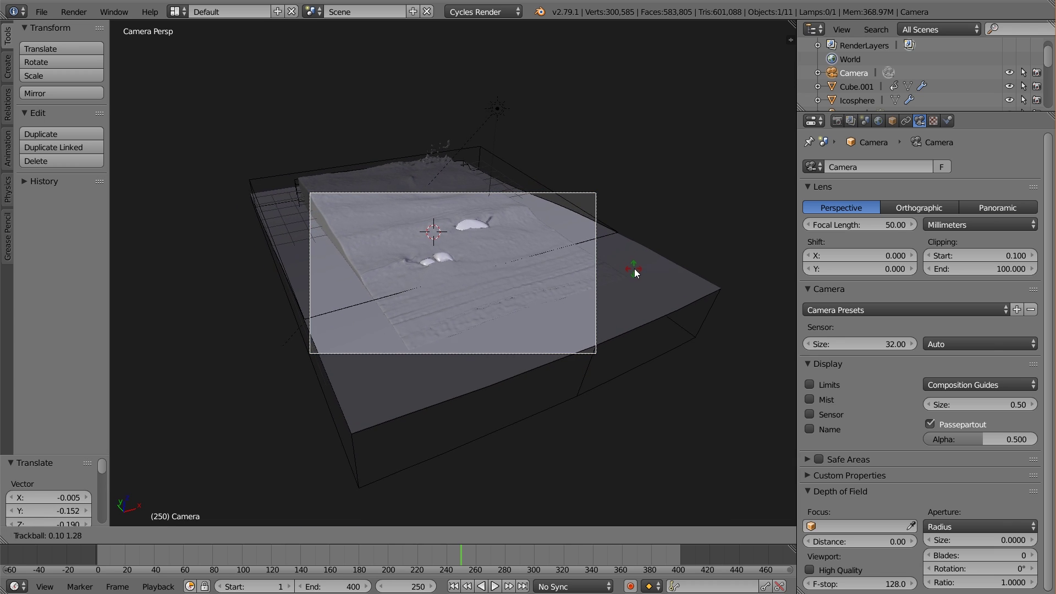
left_click(640, 276)
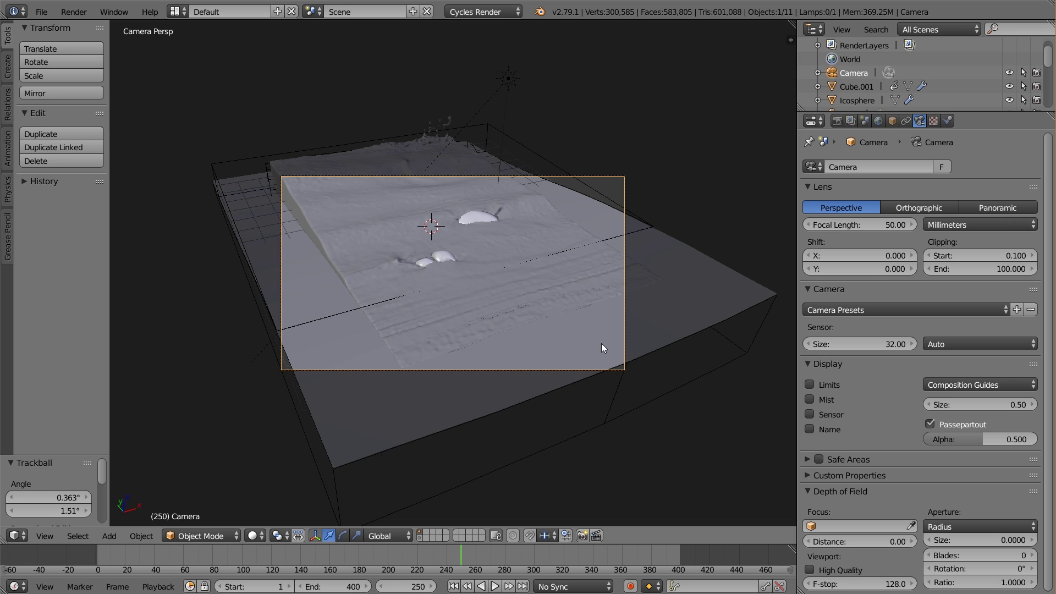
- Move the camera about 0.32 in X and -0.16 in Y, and trackball-rotate it about 0.04° and -0.25°
key("g")
left_click(220, 324)
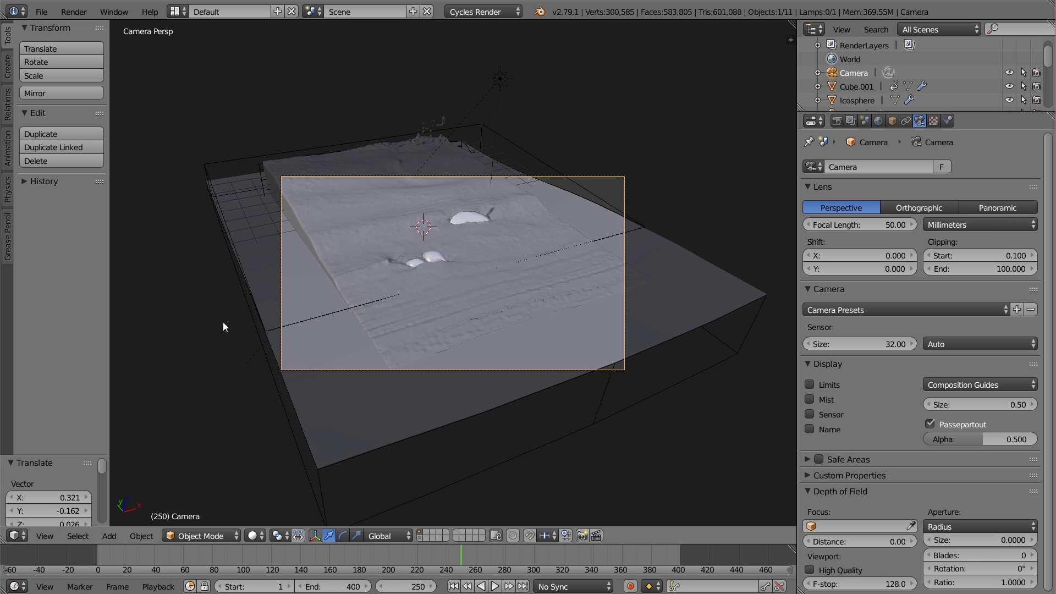
key("r")
key("r")
left_click(435, 315)
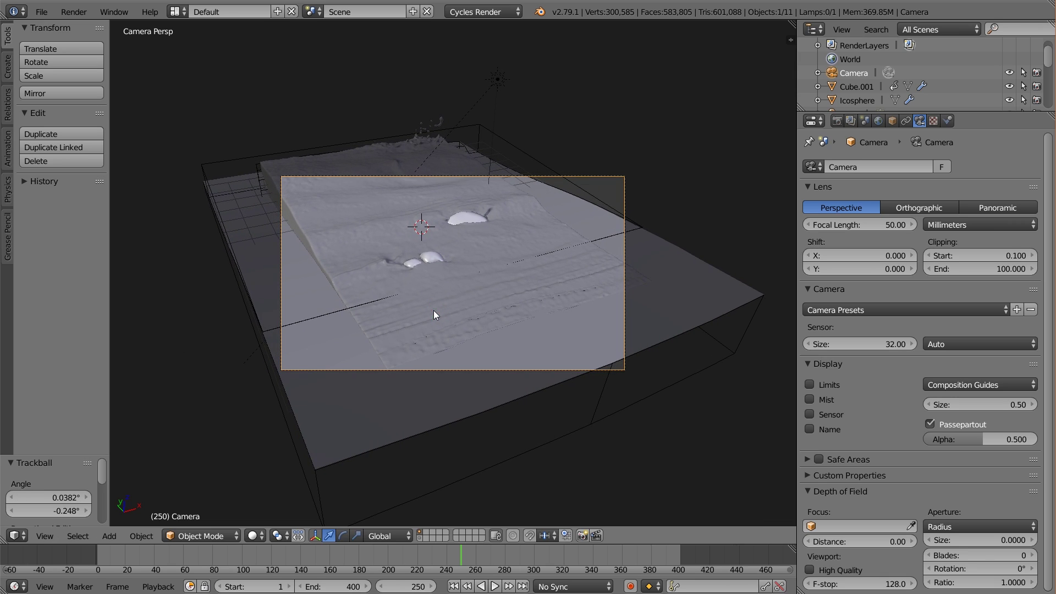
- Adjust the camera's tilt with trackball rotations of about 0.8° and 0.02°, then about -1.9° and -0.4°
scroll(507, 331, "up", 1)
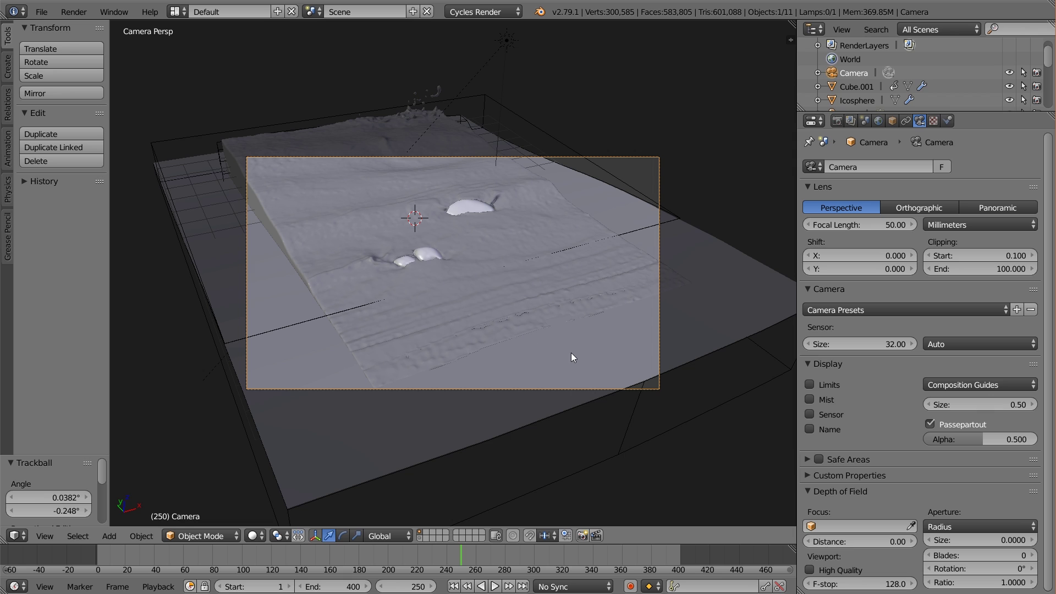
key("r")
key("r")
left_click(572, 377)
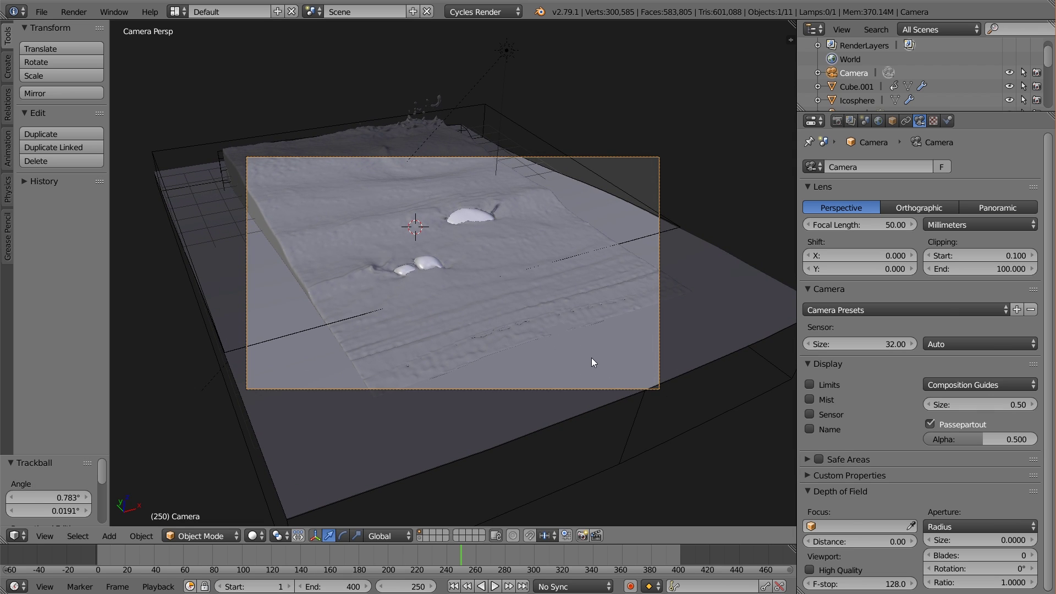
key("r")
key("r")
left_click(588, 312)
- Reposition the camera with two small moves, the last about -0.08, 0.22 and 0.2, trackball-rotating about -0.2° and -0.1° between them
key("g")
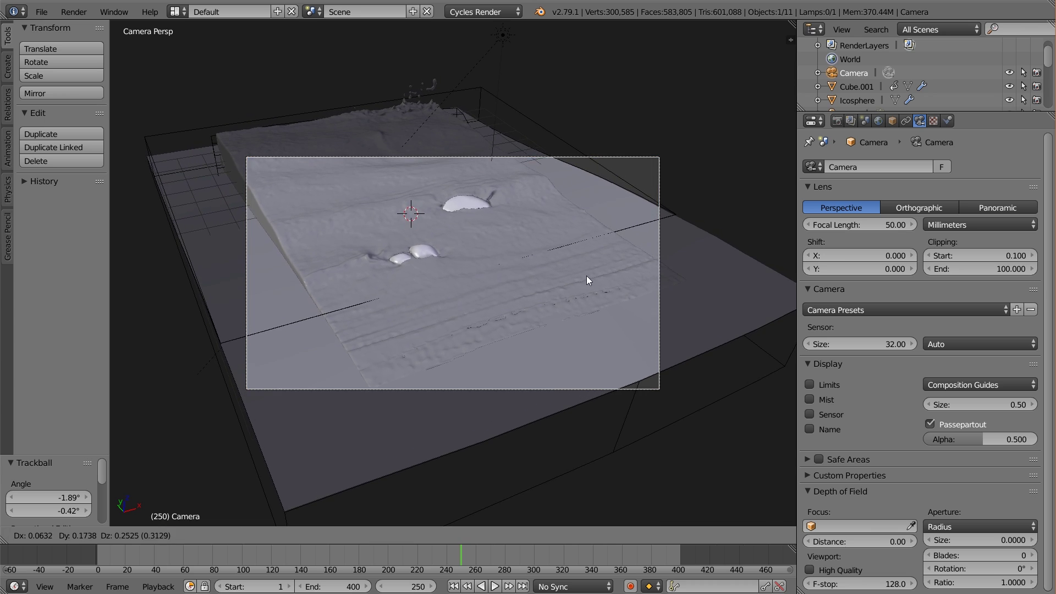
left_click(587, 275)
key("r")
key("r")
left_click(583, 267)
key("g")
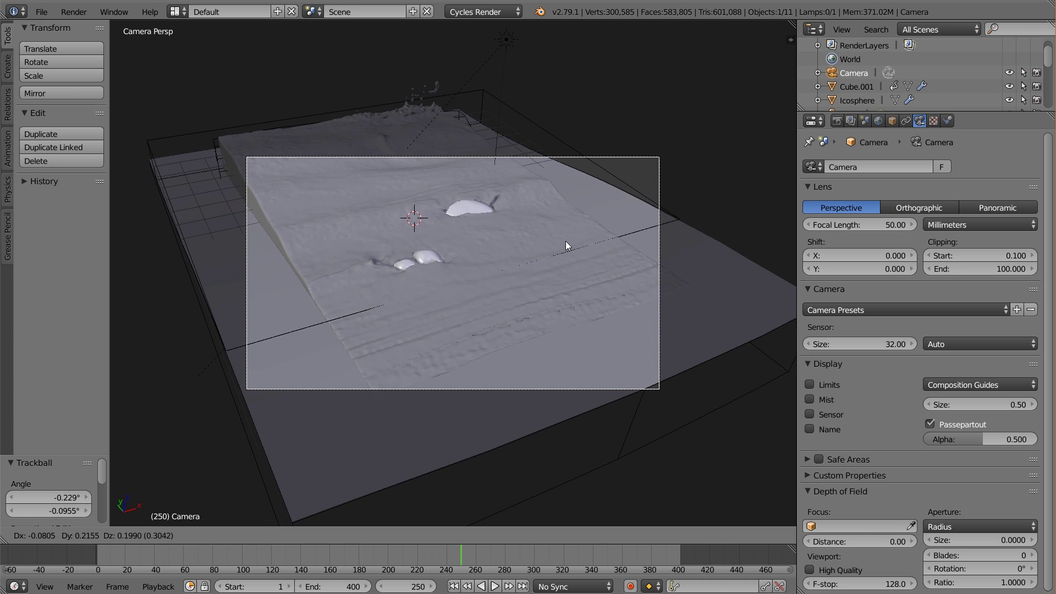
left_click(556, 249)
- Move the camera along its local Z axis, and shift it about 0.02, 0.05 and 0.07 in X, Y and Z
key("g")
key("z")
key("z")
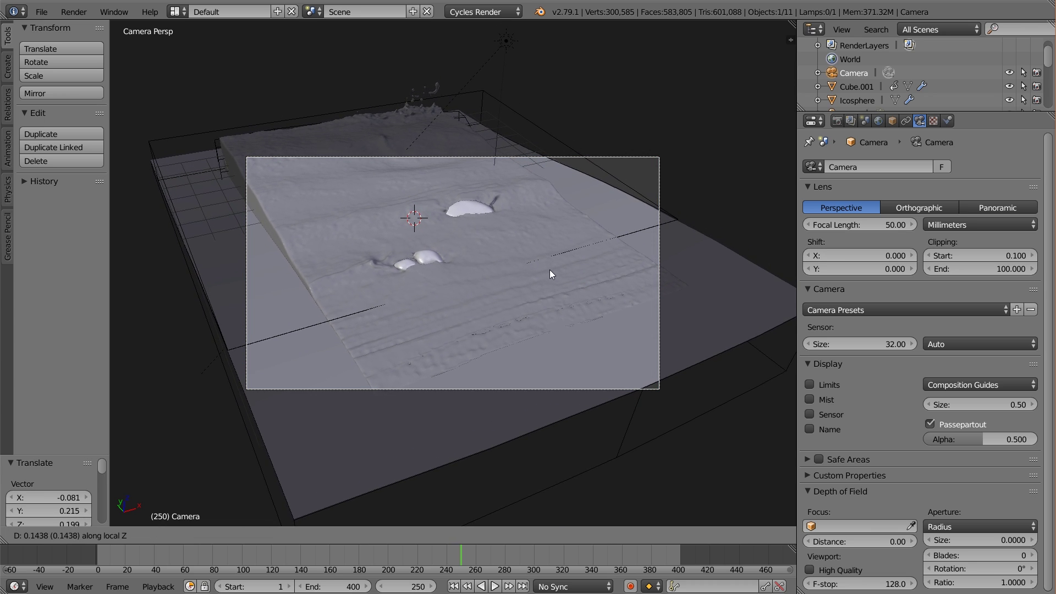
left_click(547, 299)
key("g")
left_click(540, 208)
- Trackball-rotate the camera about -2.4° and -0.3°, and move it about 0.14, 0.34 and 0.46 in X, Y and Z
key("r")
key("r")
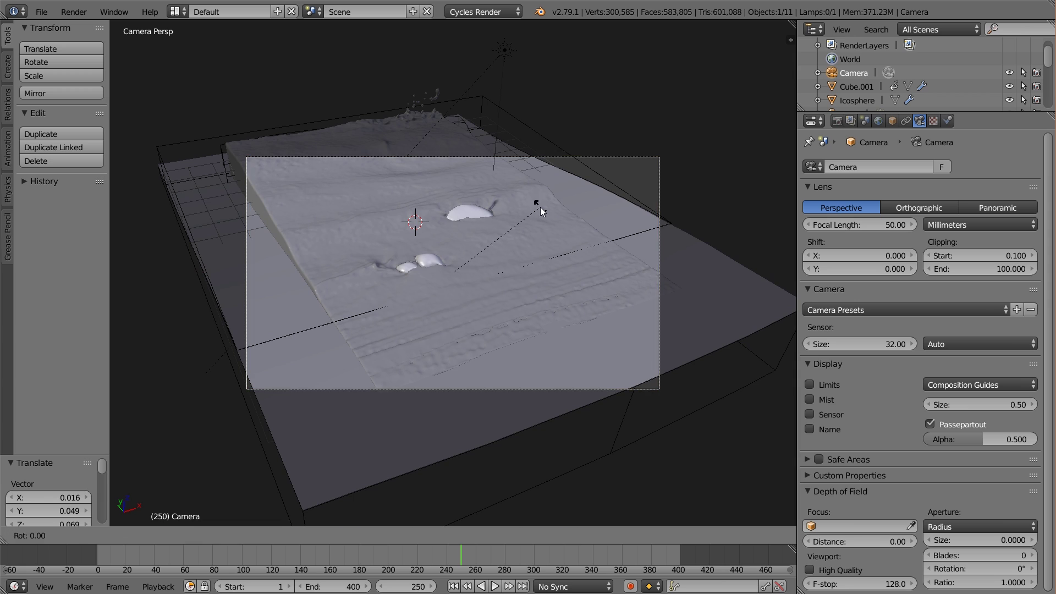
left_click(532, 136)
key("g")
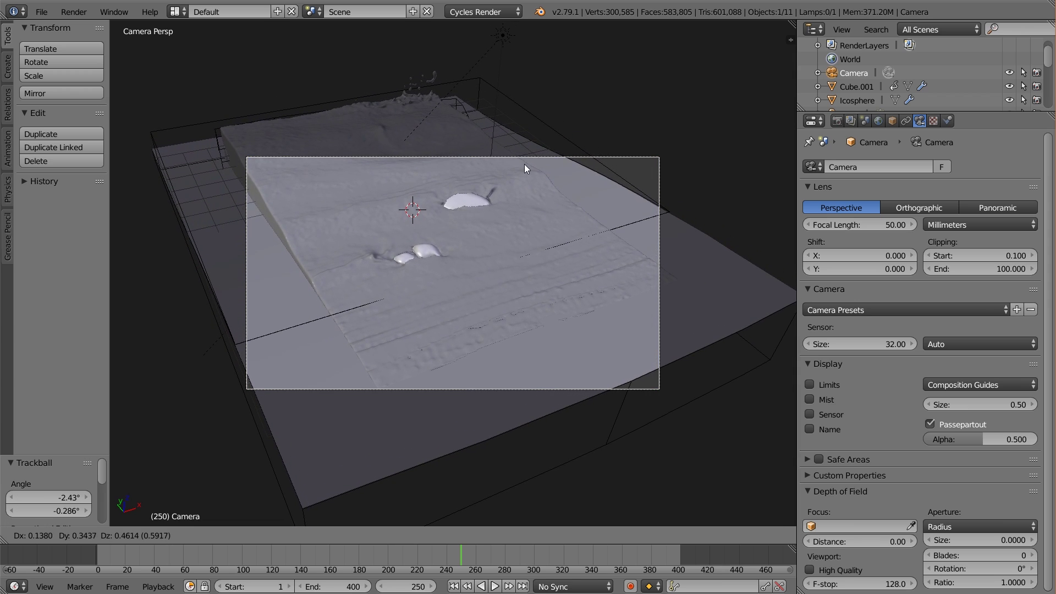
left_click(524, 164)
- Adjust the camera's distance with two moves along its local Z axis, about 3.0 and about -1.2
key("g")
key("z")
key("z")
left_click(522, 318)
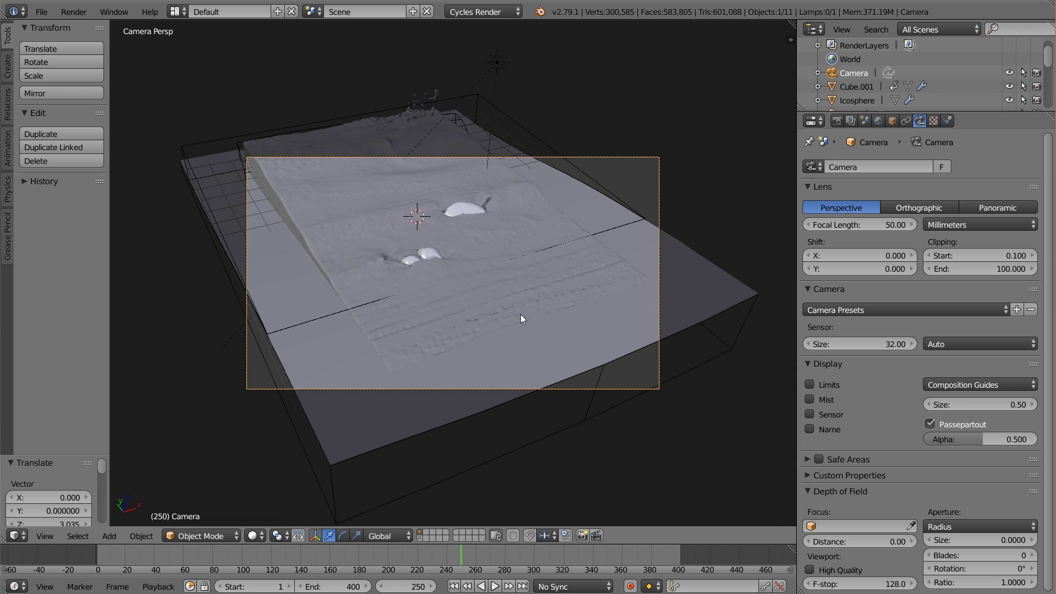
key("g")
key("z")
key("z")
left_click(521, 255)
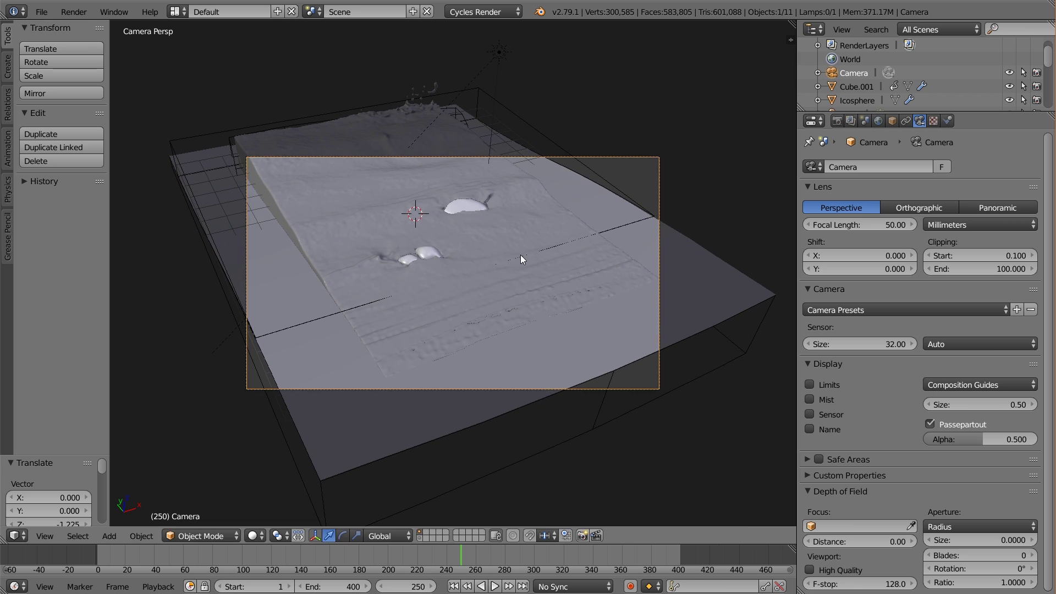
- Trackball-rotate the camera about 0.9° and -0.2° to refine its framing of the rocks and waves
key("r")
key("r")
left_click(515, 281)
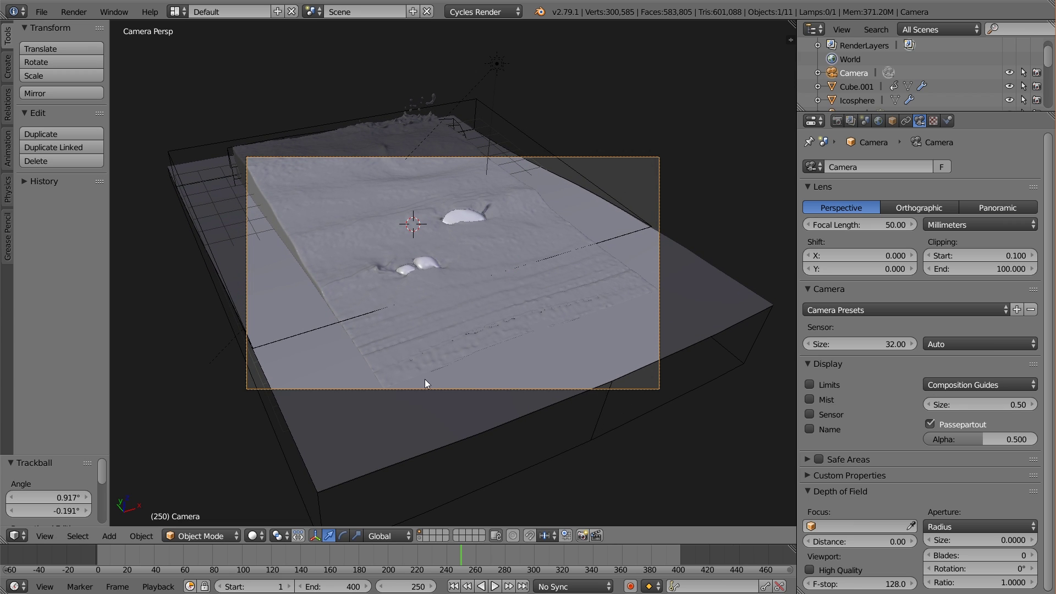
- Raise the two rocks Rock_3 and Rock_3.001 together by about 0.51 along the global Z axis, and deselect everything
scroll(499, 328, "down", 1)
middle_click_drag(498, 328, 368, 410)
scroll(471, 280, "up", 2)
right_click(367, 404)
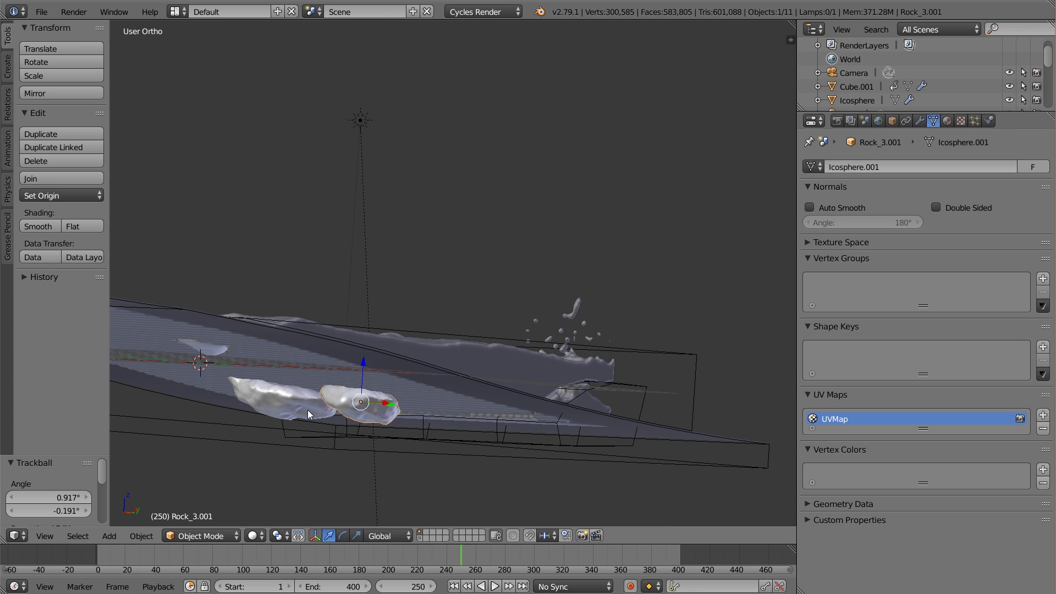
right_click(308, 410, "shift")
key("g")
key("z")
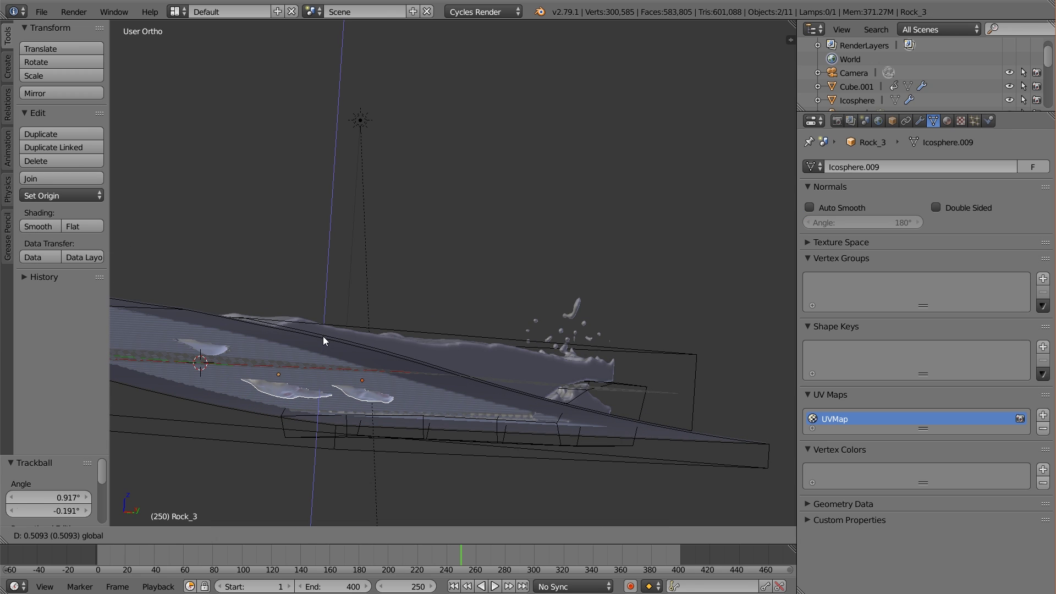
left_click(323, 335)
middle_click_drag(322, 336, 413, 385)
key("a")
- Enable nodes for the world surface and assign a Sky Texture to the background color
left_click(878, 121)
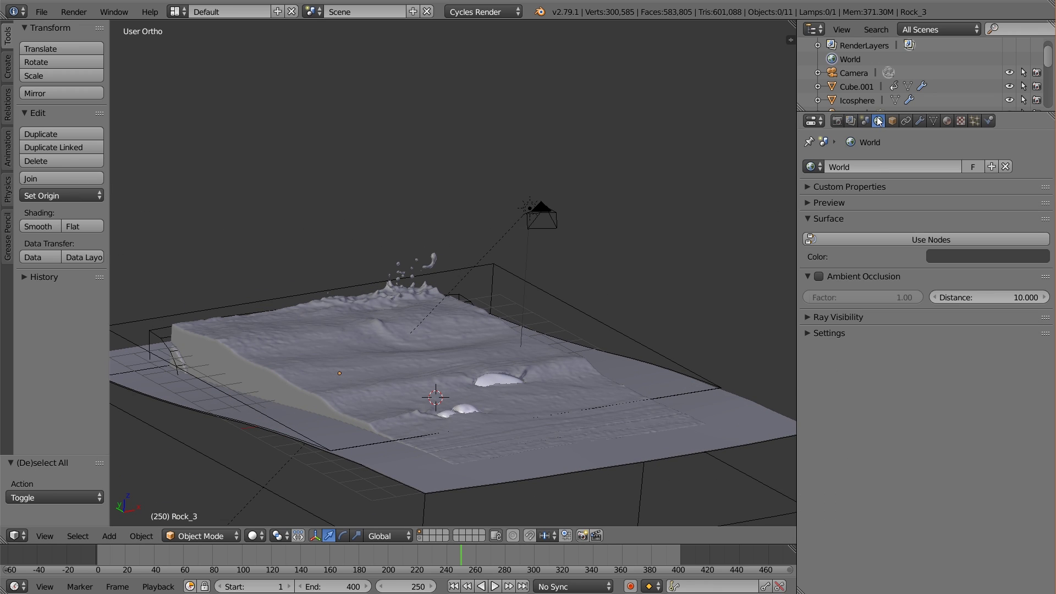
left_click(903, 239)
left_click(929, 240)
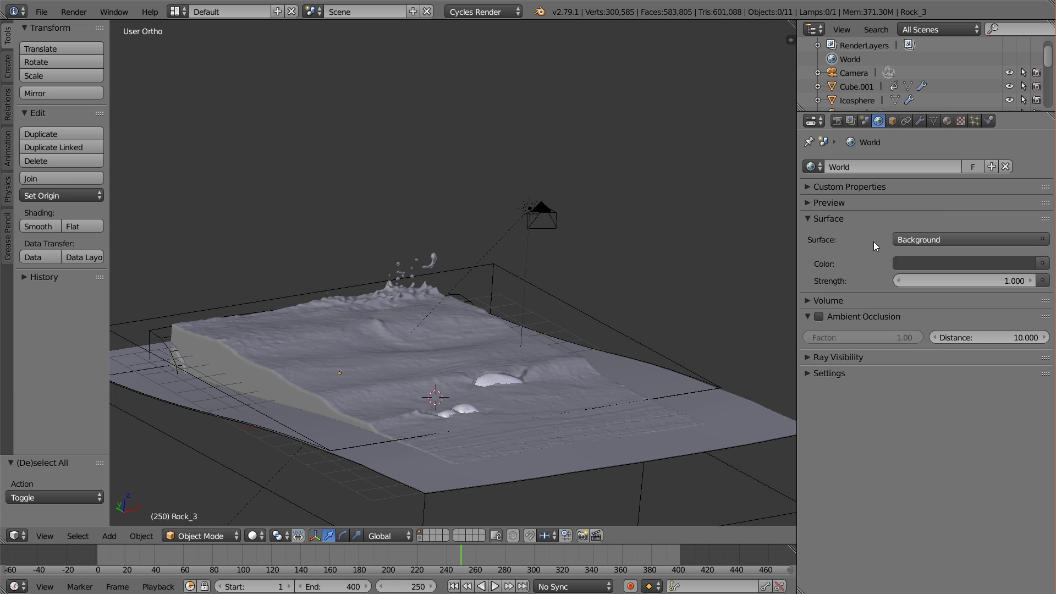
left_click(1043, 263)
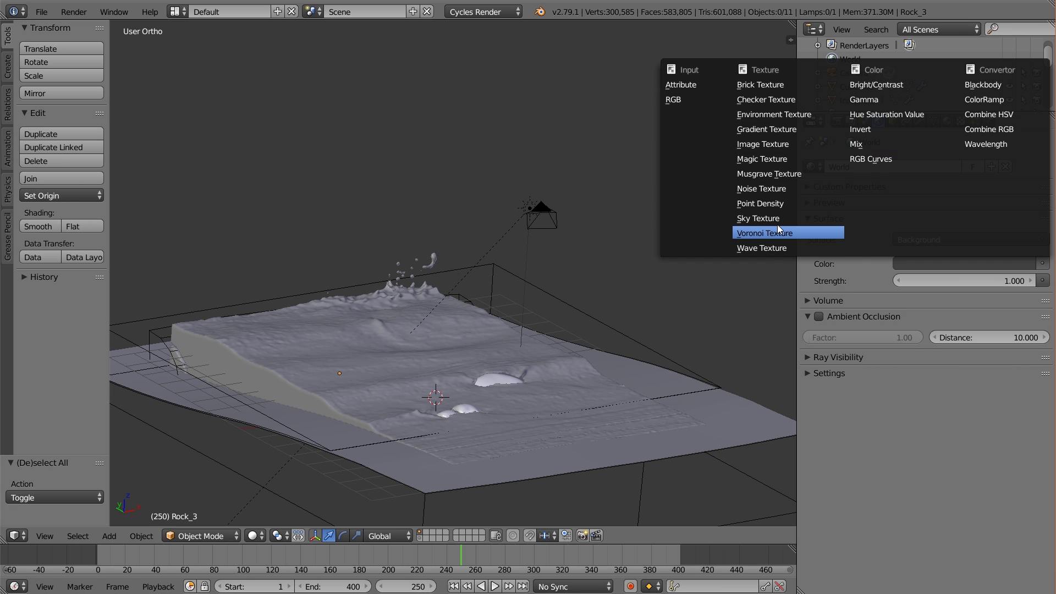
left_click(1043, 263)
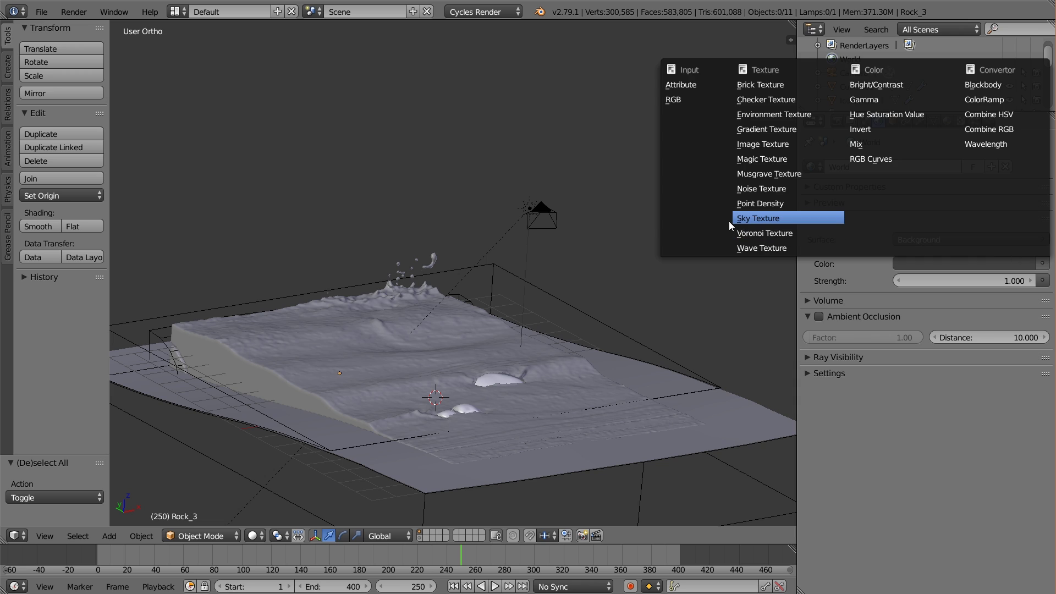
left_click(758, 219)
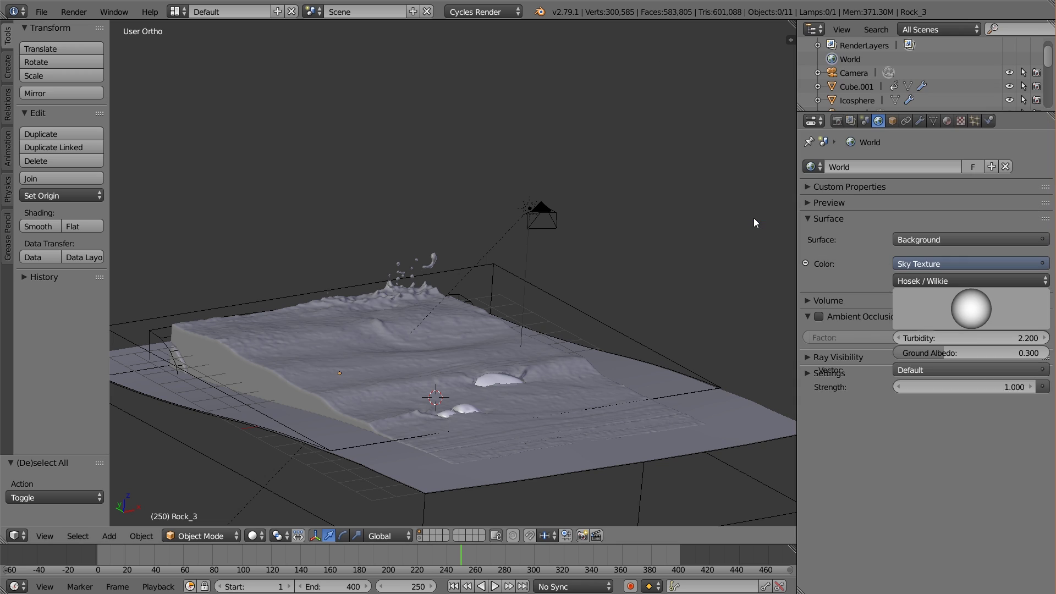
- Show the world preview and set the sky texture's turbidity to 5 and ground albedo to 0.15
left_click(809, 201)
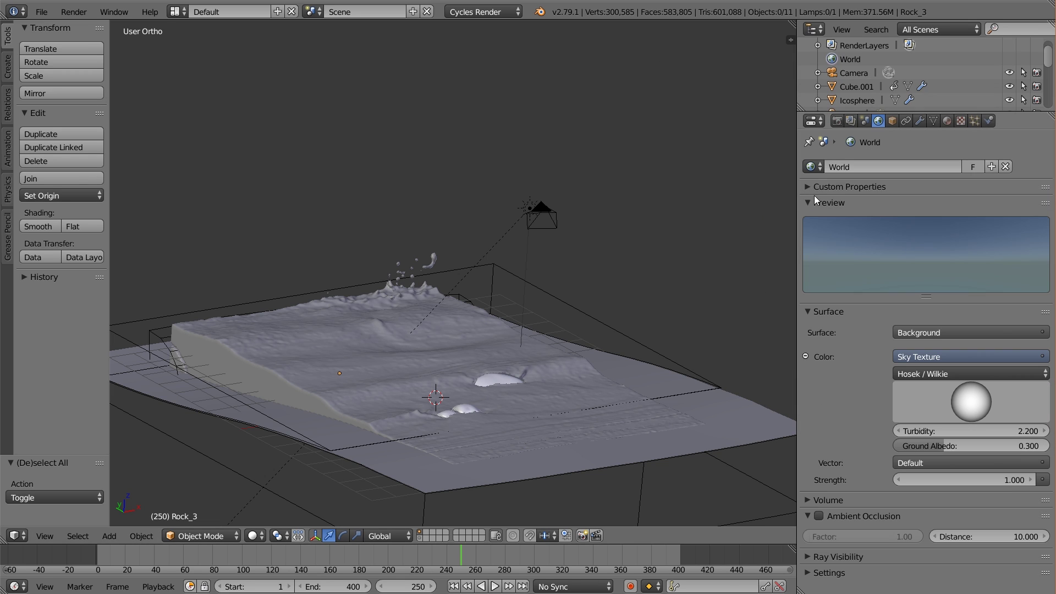
left_click(981, 431)
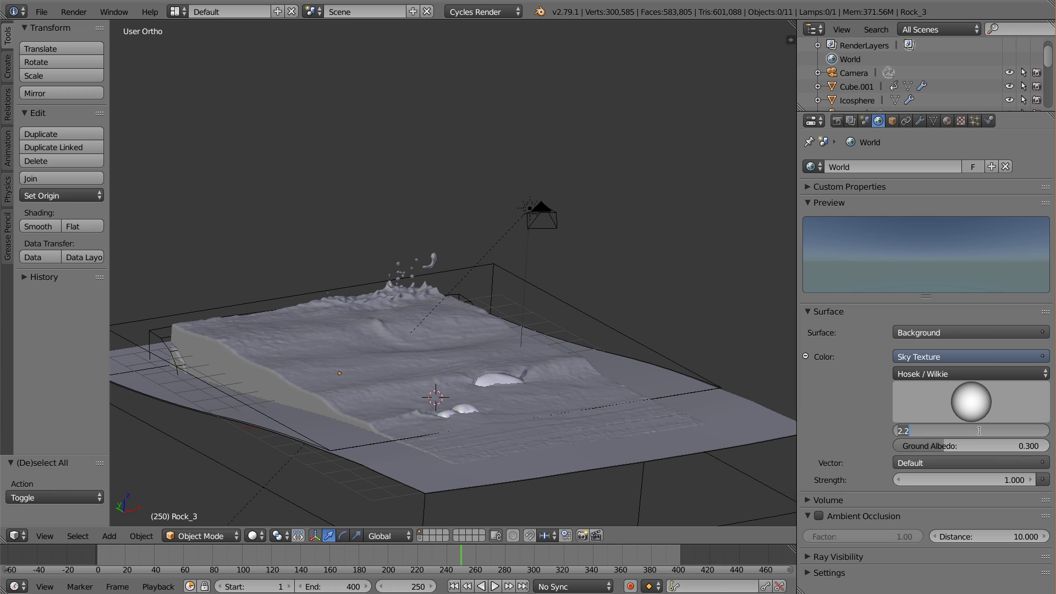
type("5")
key("Return")
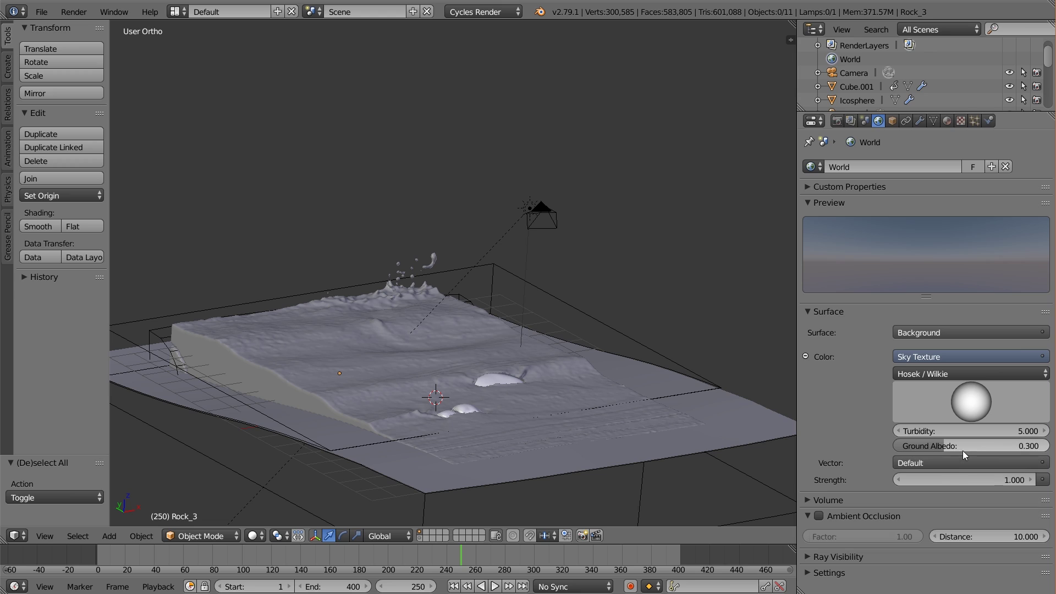
left_click(963, 439)
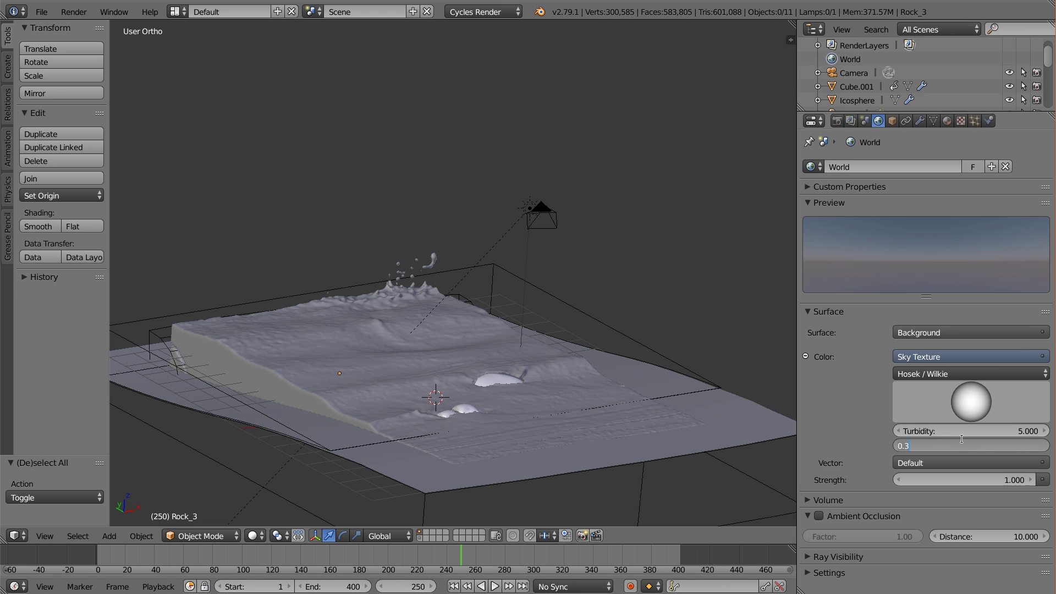
type("15")
key("Return")
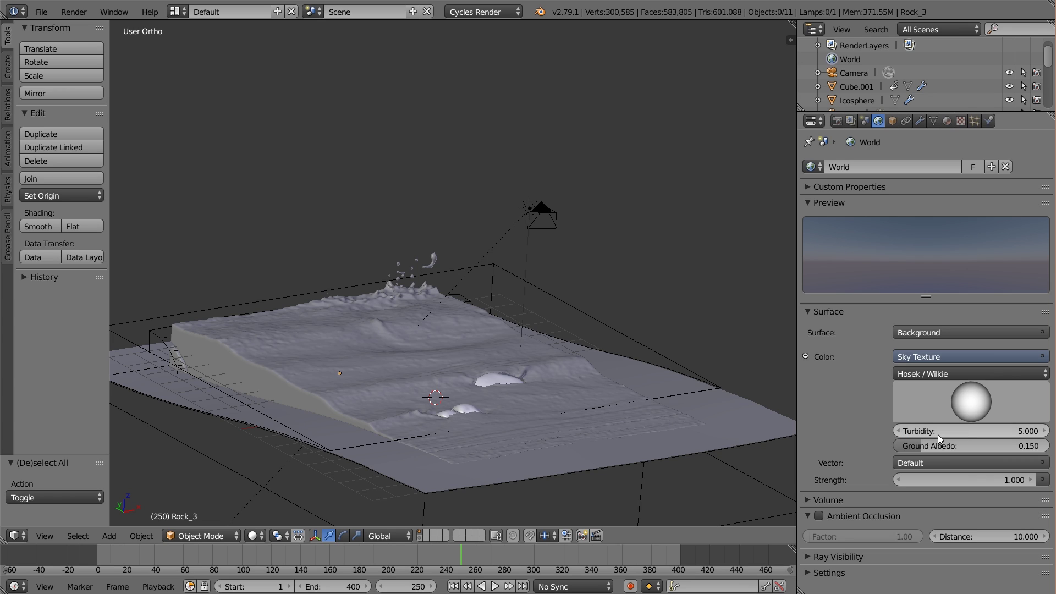
- Set the world background strength to 5 and the sky texture's turbidity to 4.9
left_click(978, 481)
type("5")
key("Return")
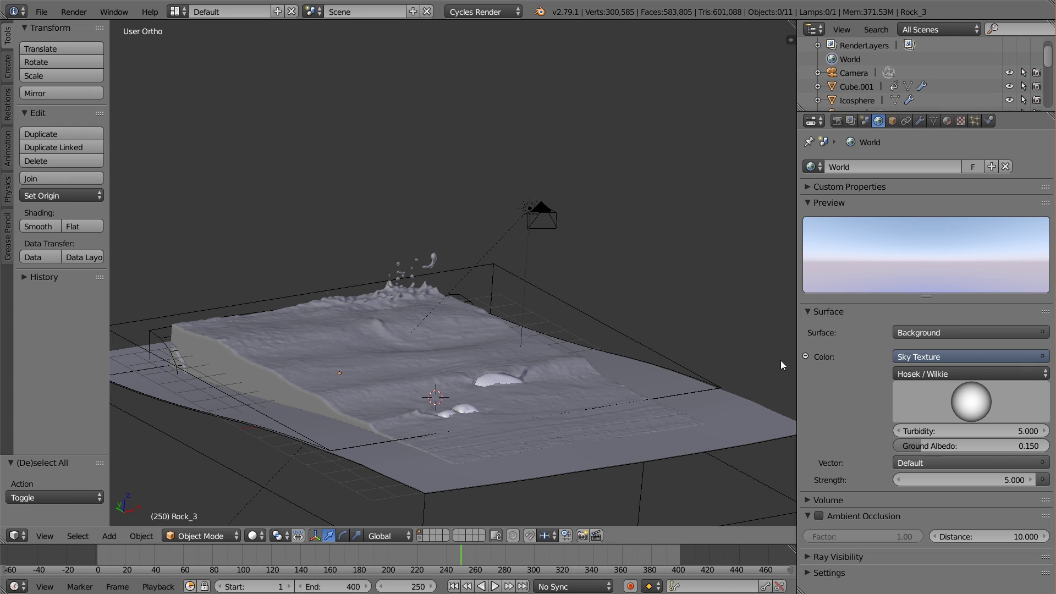
left_click(1002, 427)
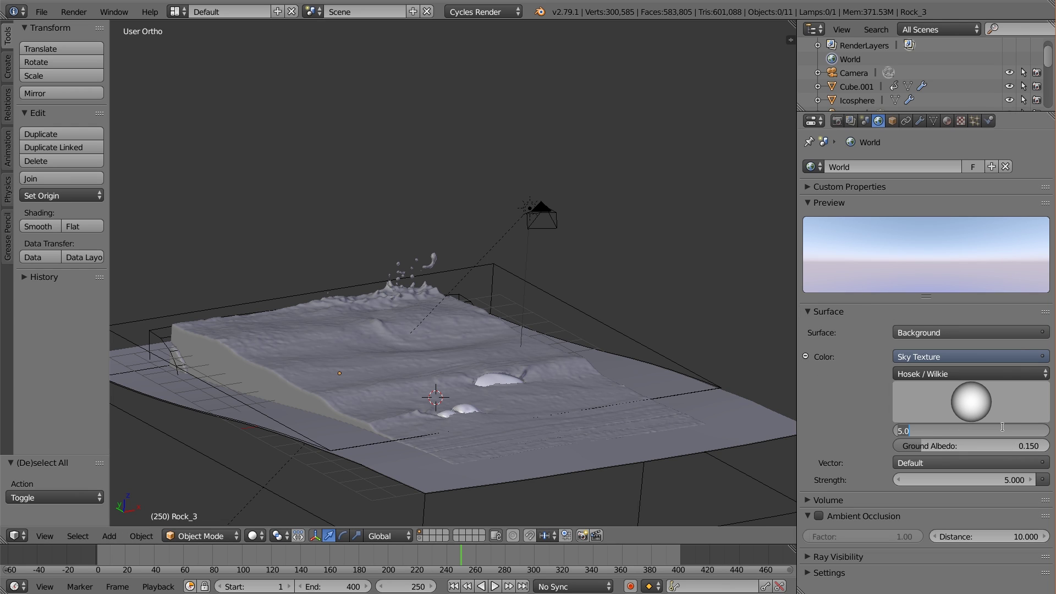
type("4.9")
key("Return")
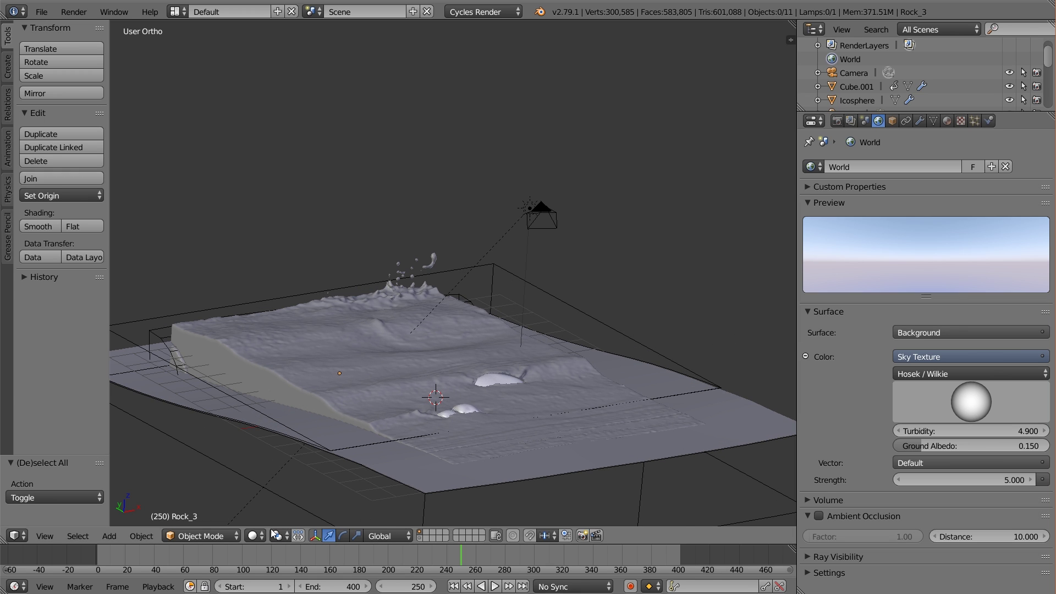
- Check the sky lighting on the scene in Rendered viewport shading, and return the viewport to Solid shading
left_click(253, 536)
left_click(300, 444)
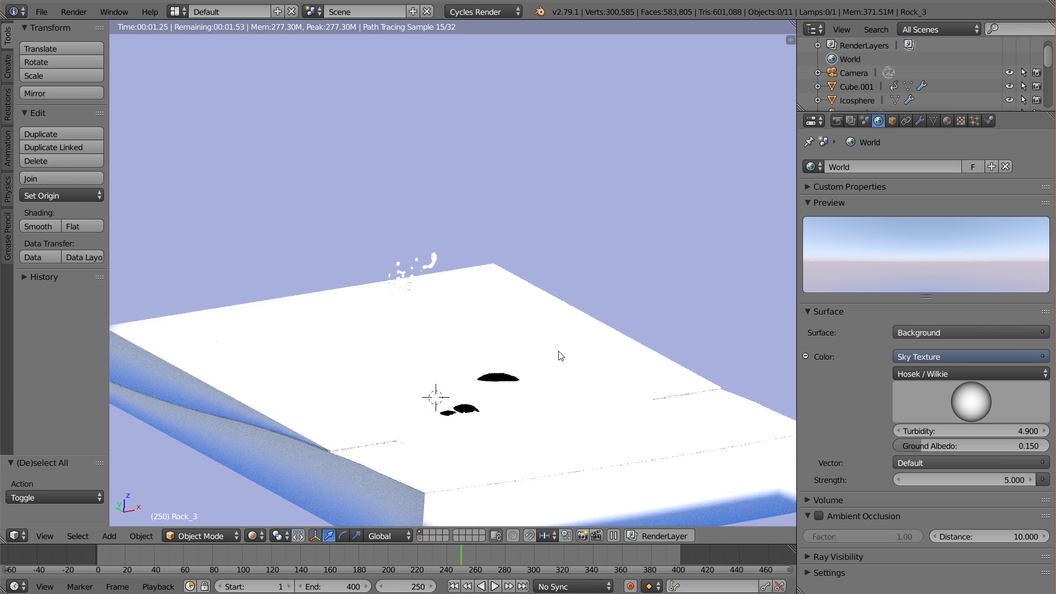
left_click(259, 537)
left_click(271, 490)
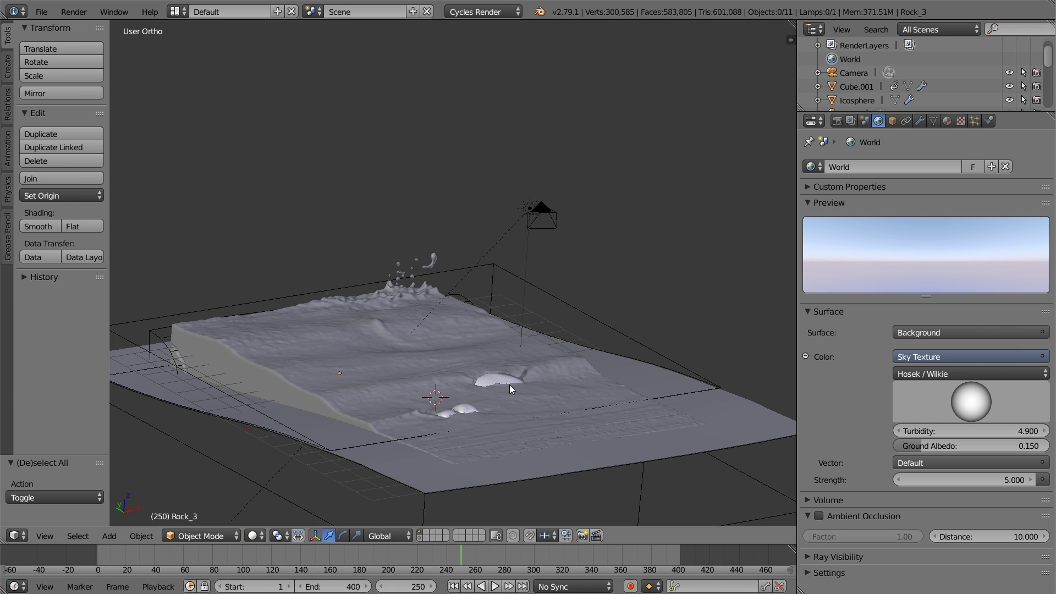
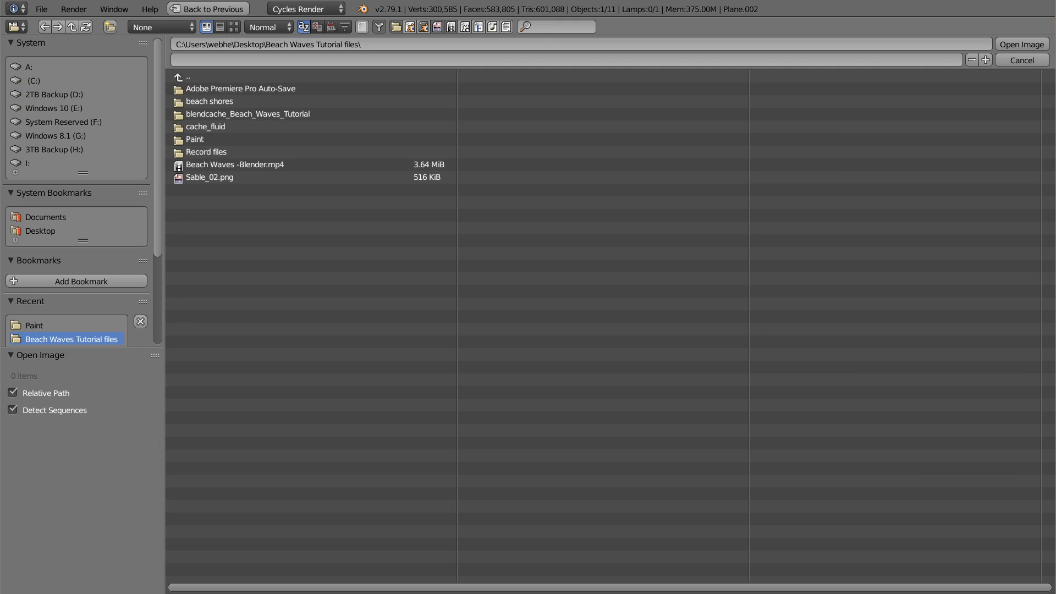
- Load Sable_02.png into the sand material's Image Texture node and link its color output to the Diffuse BSDF color
double_click(229, 177)
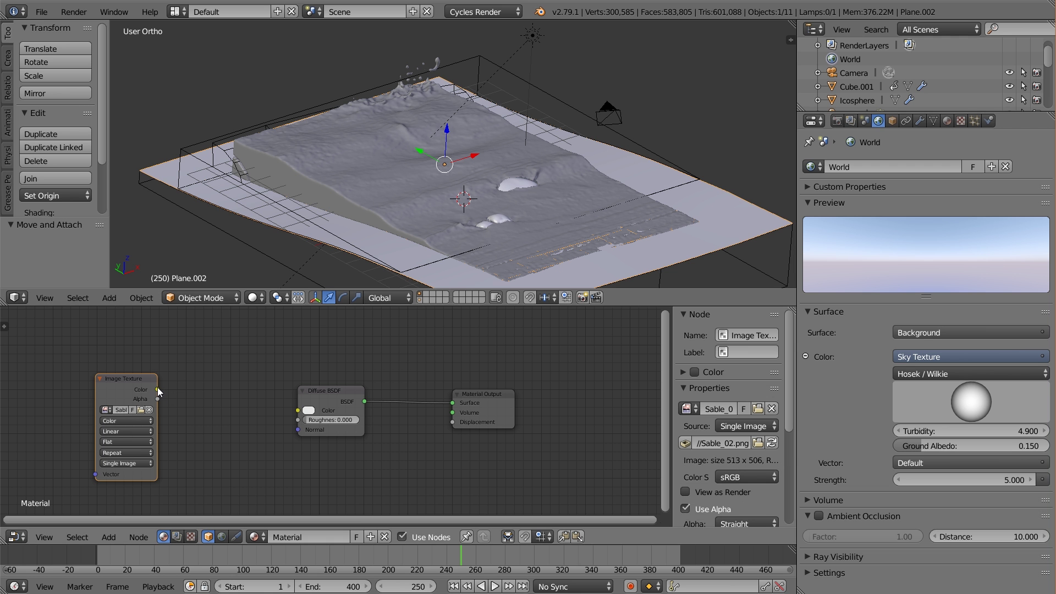
left_click_drag(157, 389, 300, 411)
scroll(252, 432, "down", 1)
middle_click_drag(253, 431, 392, 417)
scroll(392, 417, "down", 1)
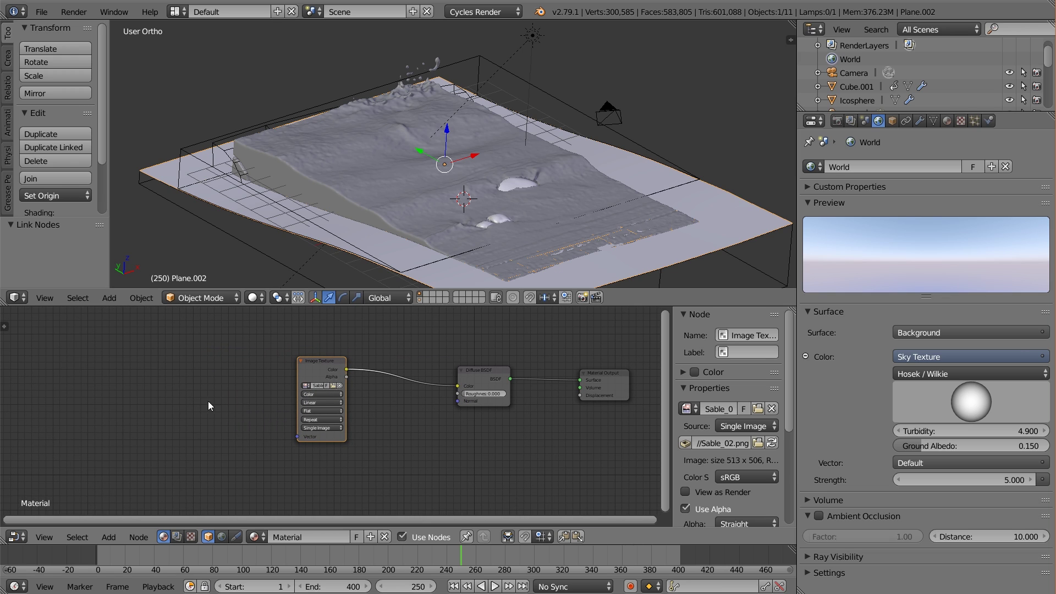
- Add a Mapping node before the Image Texture and link its vector output to the texture's vector input
key("shift+a")
mouse_move(199, 406)
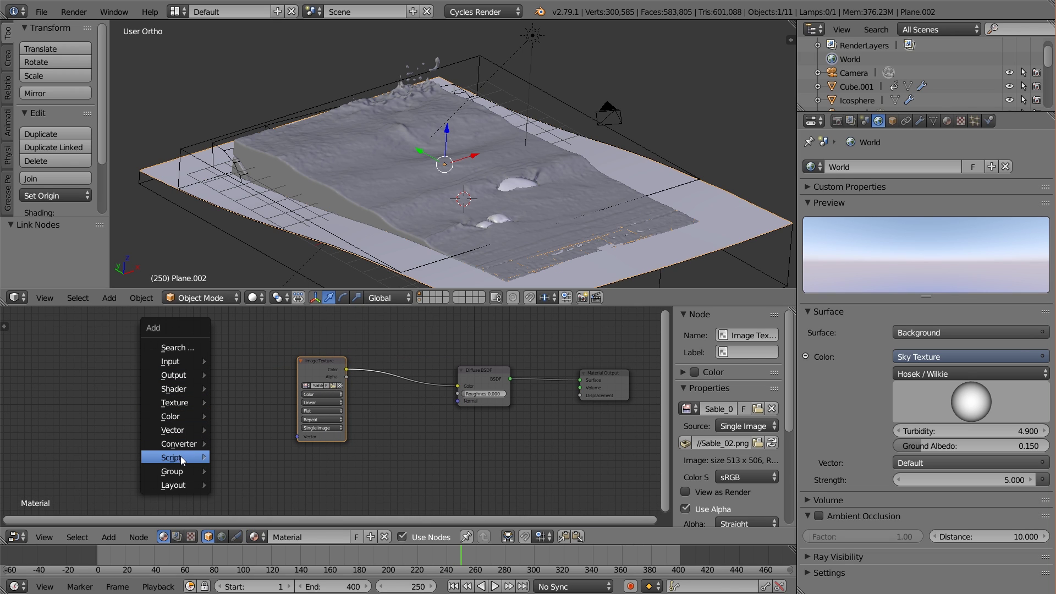
mouse_move(178, 431)
left_click(259, 438)
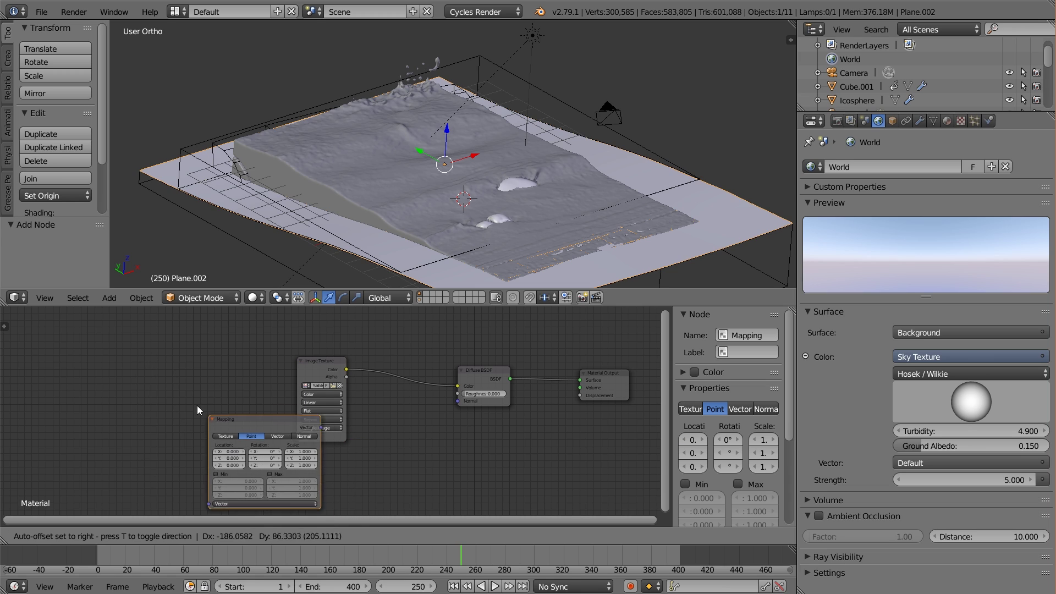
left_click(200, 372)
left_click_drag(242, 377, 297, 434)
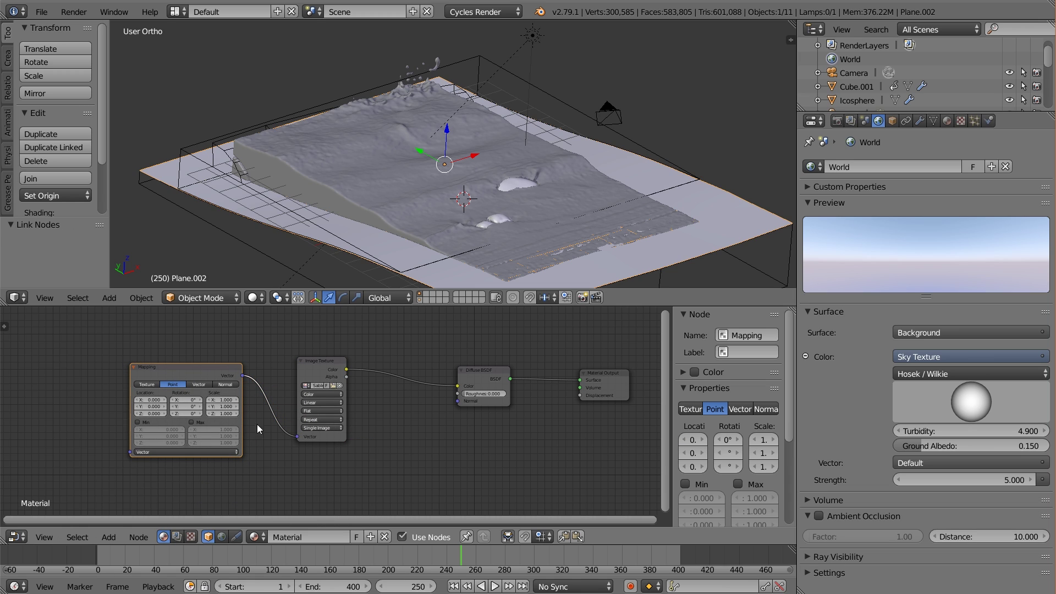
- Add a Texture Coordinate node before the Mapping node and link its Generated output to the Mapping vector input
middle_click_drag(223, 423, 286, 417)
key("shift+a")
mouse_move(174, 408)
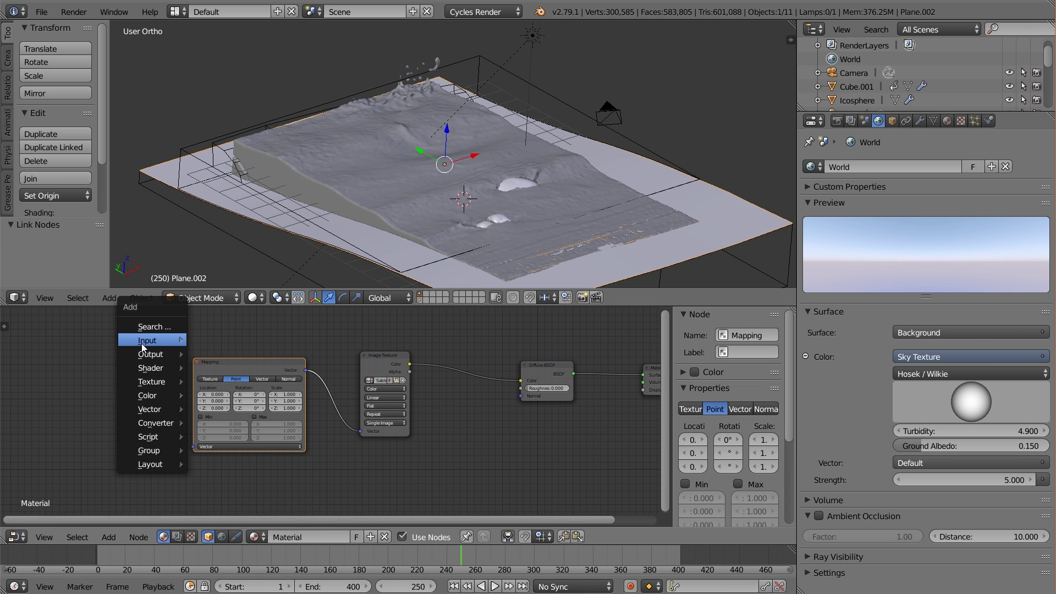
mouse_move(159, 341)
left_click(248, 519)
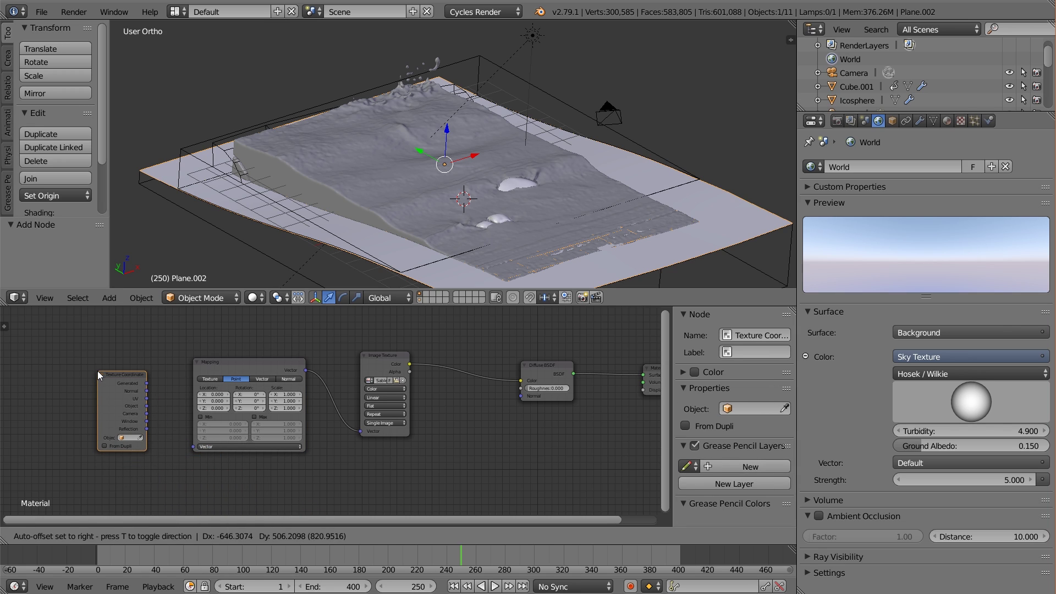
left_click(98, 370)
left_click_drag(147, 383, 196, 447)
- Set the Mapping node's scale to 7 on the X, Y and Z axes
scroll(323, 449, "up", 1)
scroll(323, 447, "up", 1)
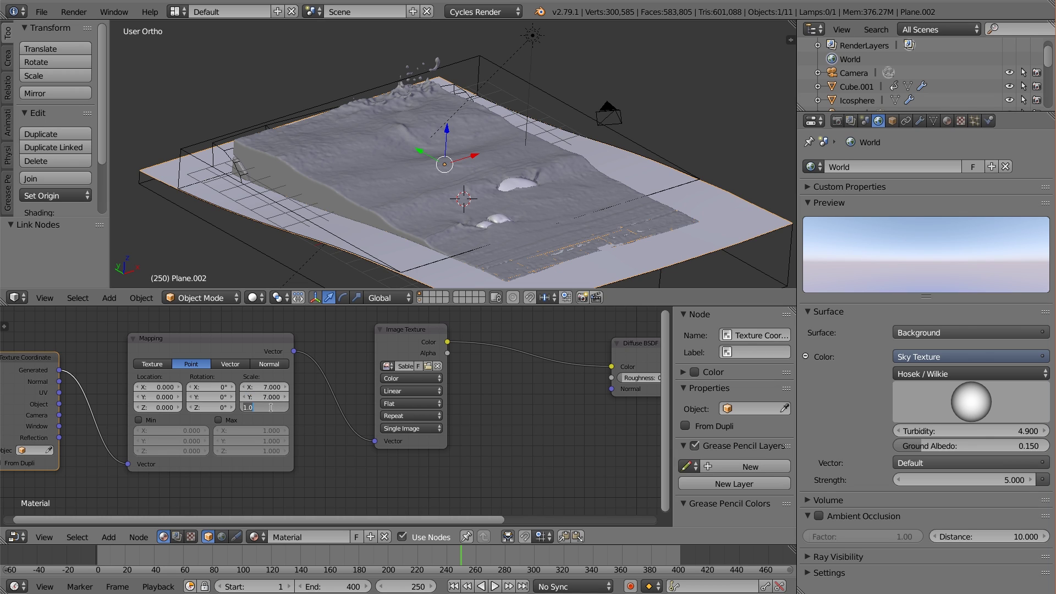
key("ctrl+v")
middle_click_drag(353, 363, 252, 360)
key("Home")
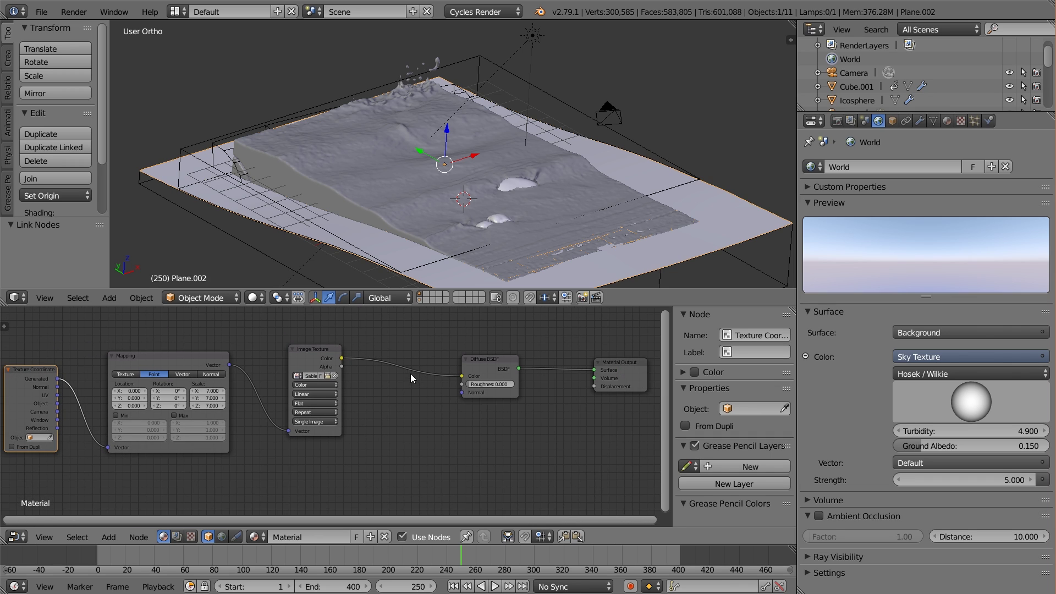
- Hide the fluid wave mesh and switch the viewport to Rendered shading
right_click(445, 196)
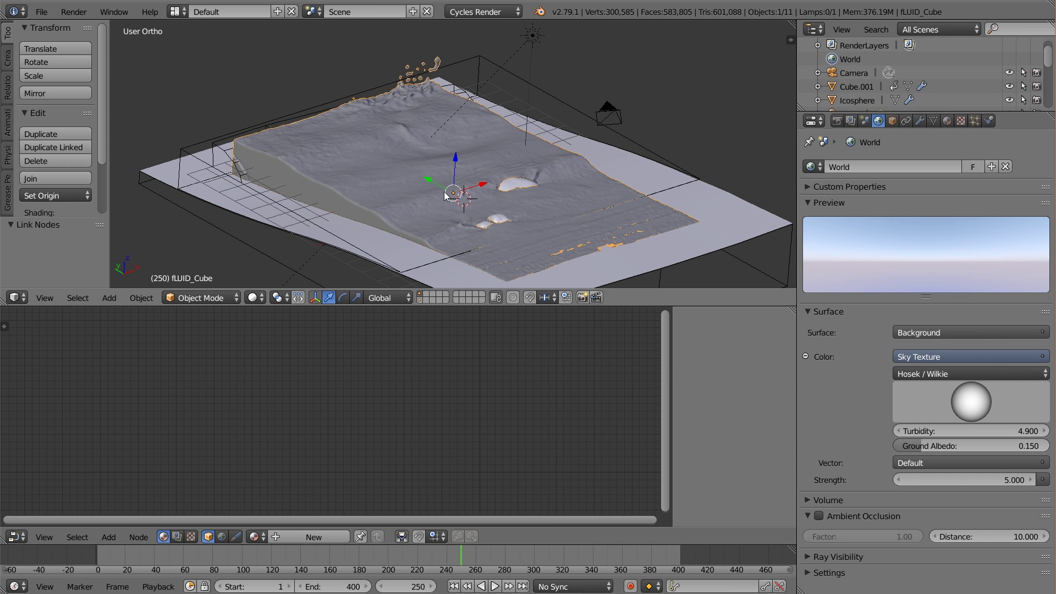
key("h")
left_click(254, 298)
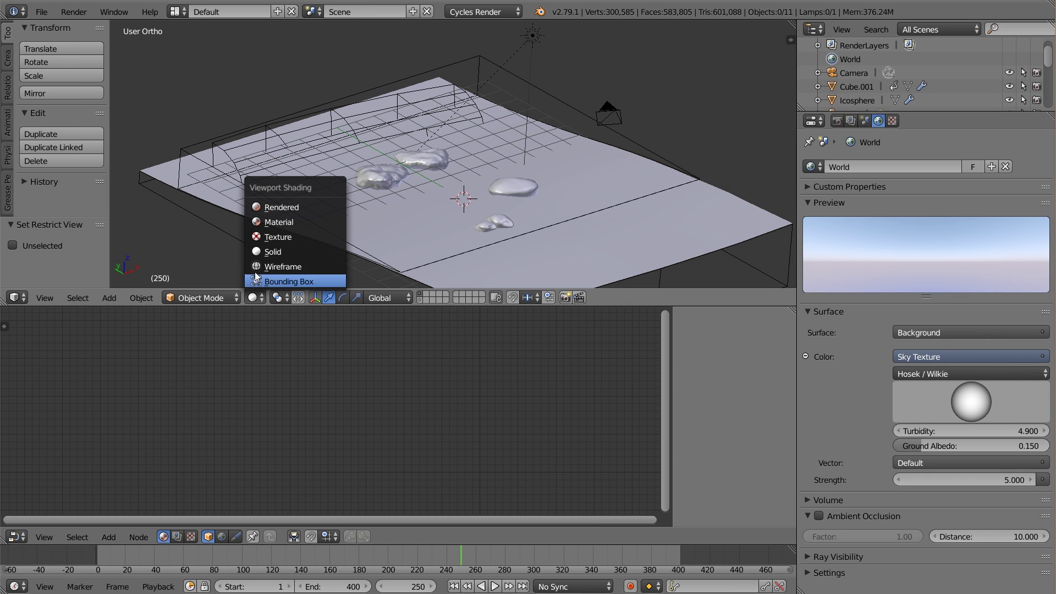
left_click(285, 204)
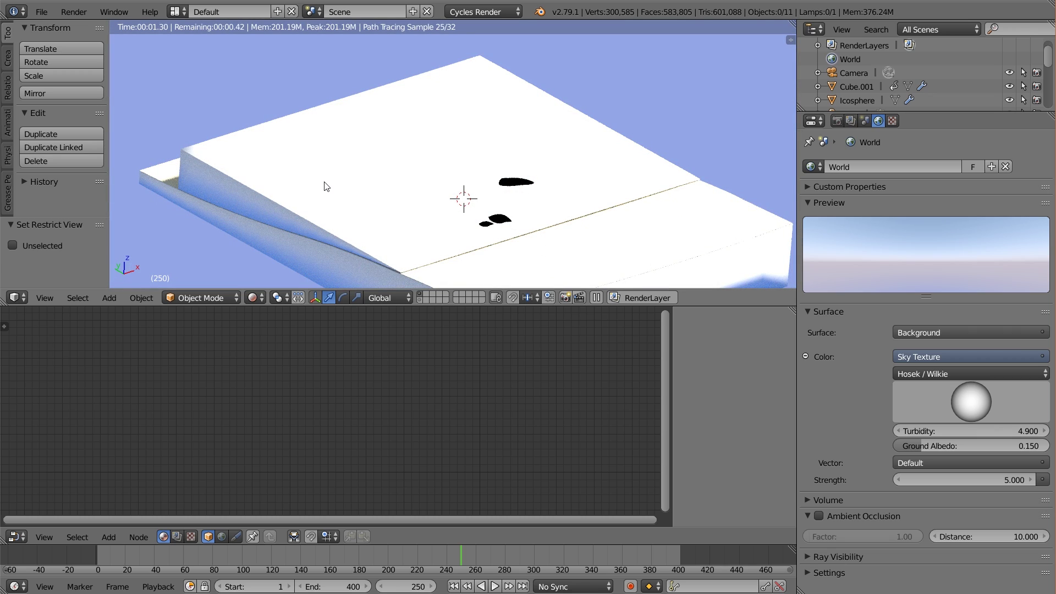
- Hide the large box covering the rocks and select the sand plane
right_click(284, 191)
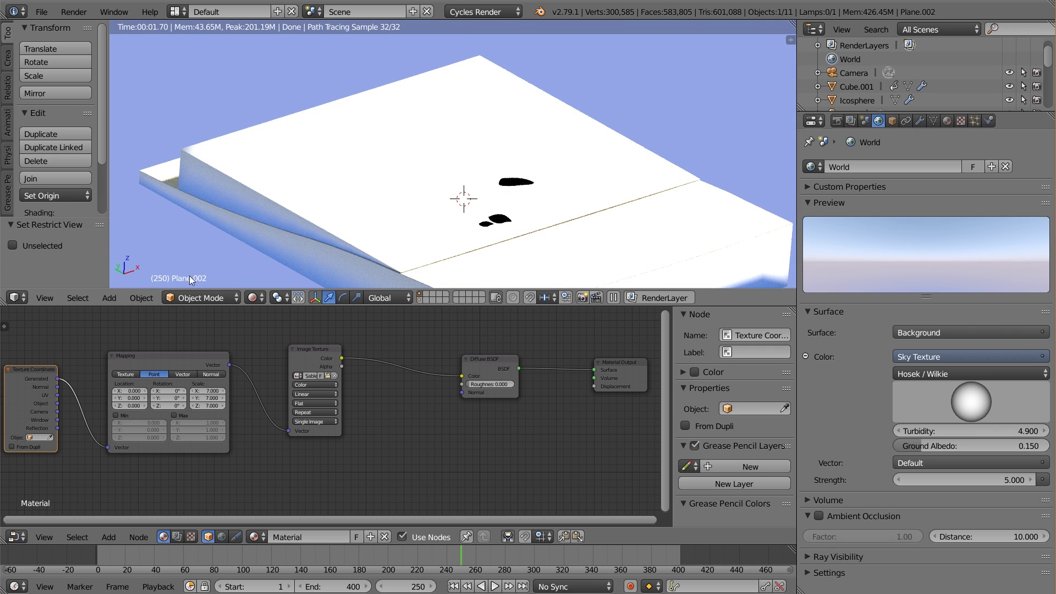
right_click(215, 171)
key("Delete")
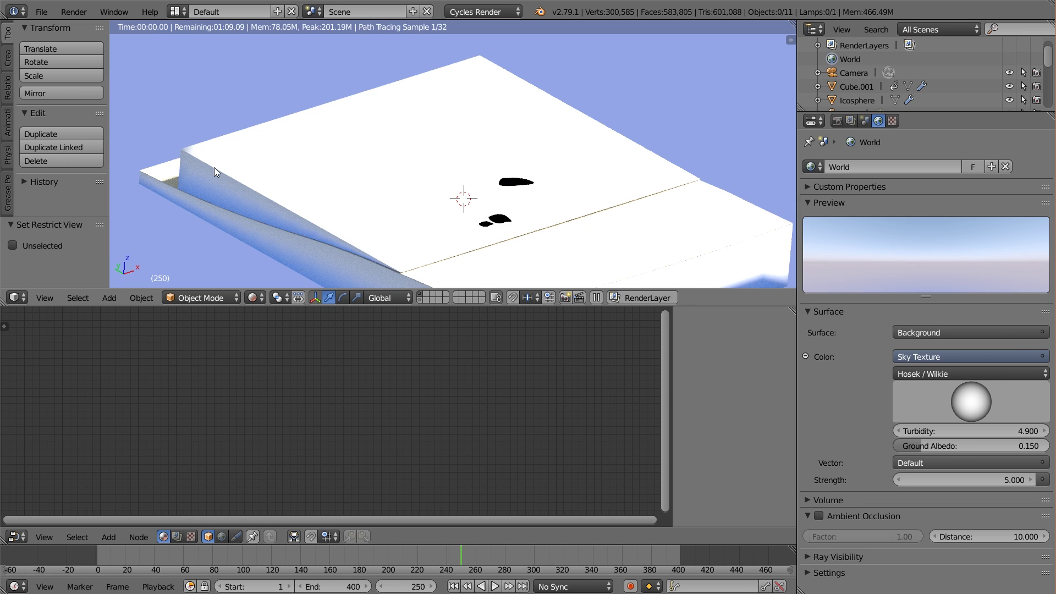
right_click(658, 257)
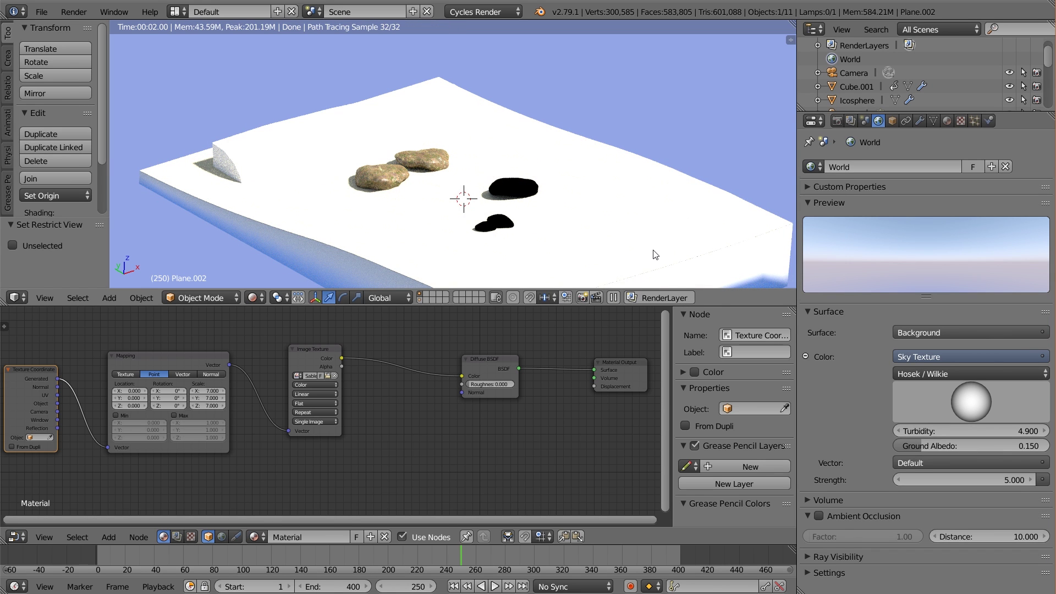
- Set the scene's color management view transform to Filmic
left_click(865, 121)
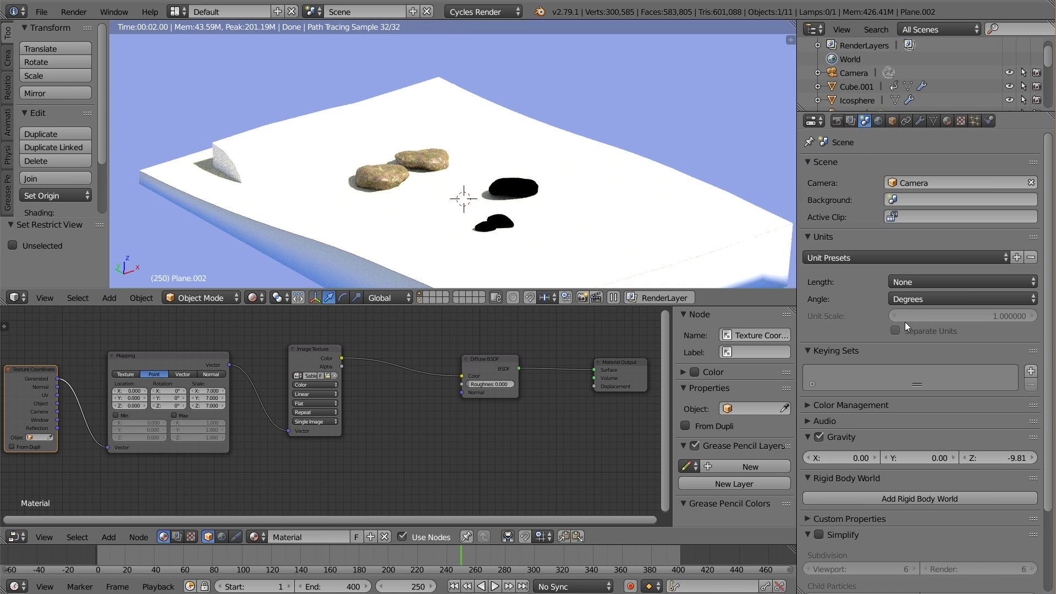
left_click(876, 405)
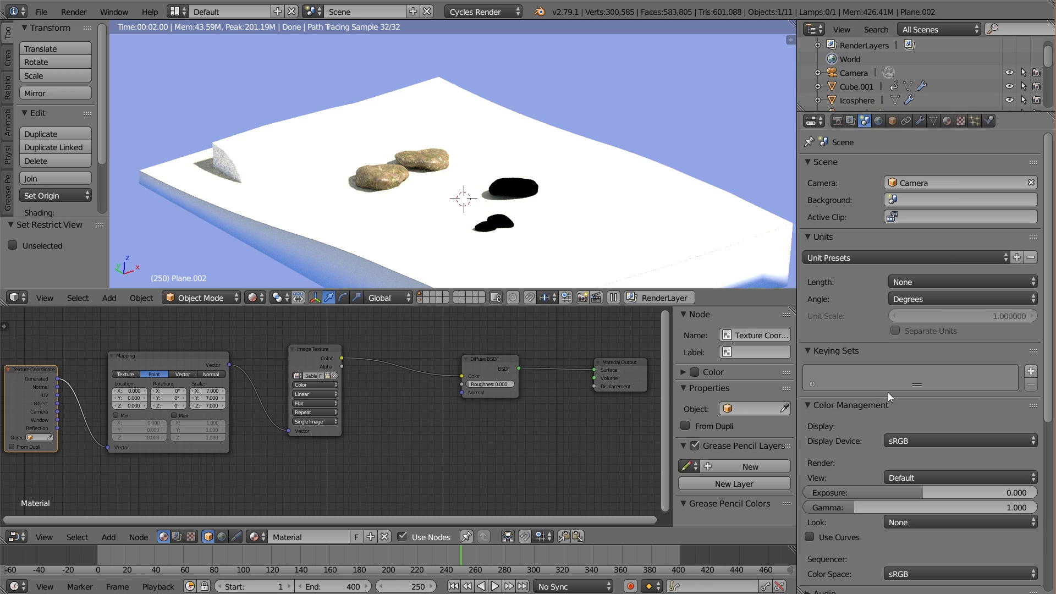
left_click(939, 476)
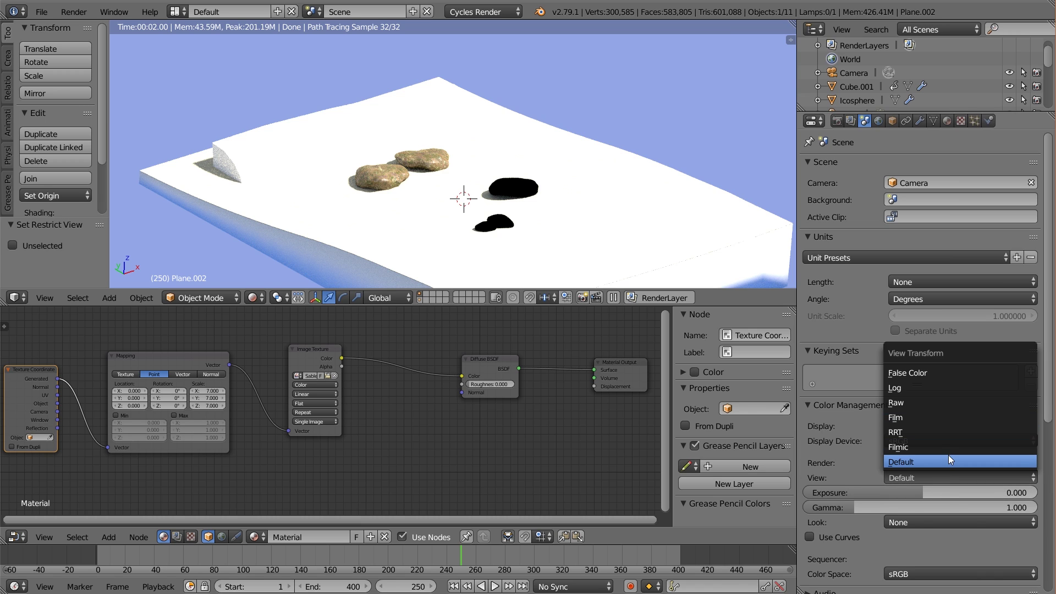
left_click(947, 444)
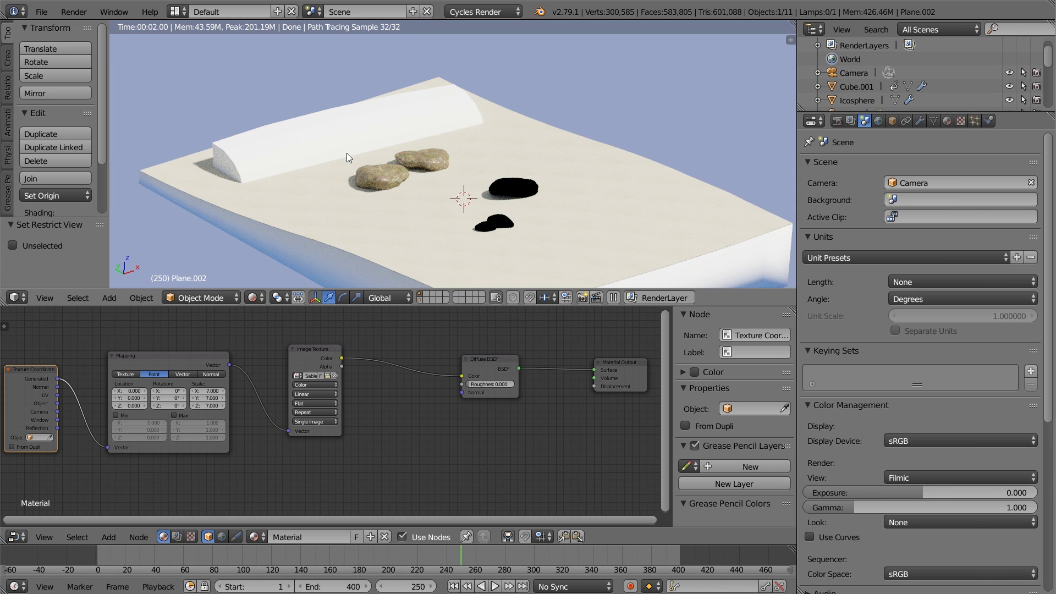
- Examine the rendered sand texture and the rocks up close and from several angles
scroll(432, 173, "up", 2)
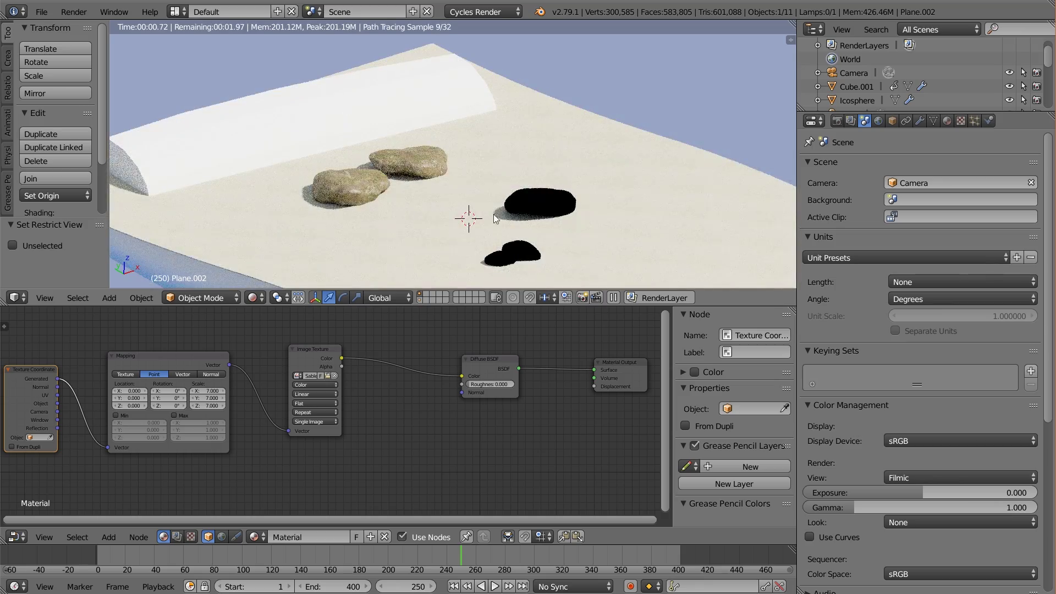
scroll(500, 206, "down", 3)
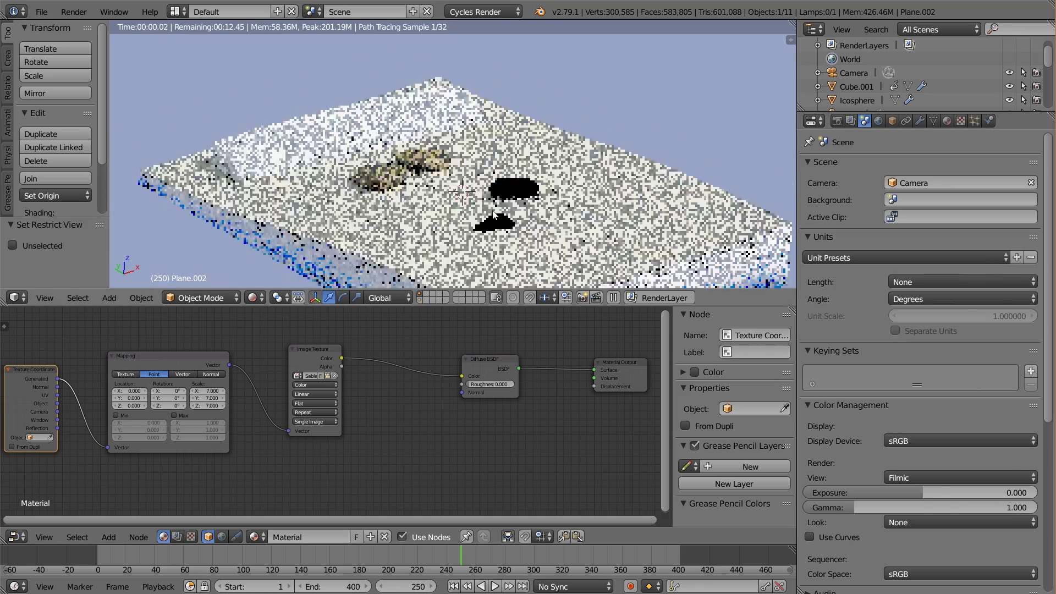
middle_click_drag(499, 206, 463, 224)
scroll(464, 223, "up", 3)
scroll(464, 223, "down", 8)
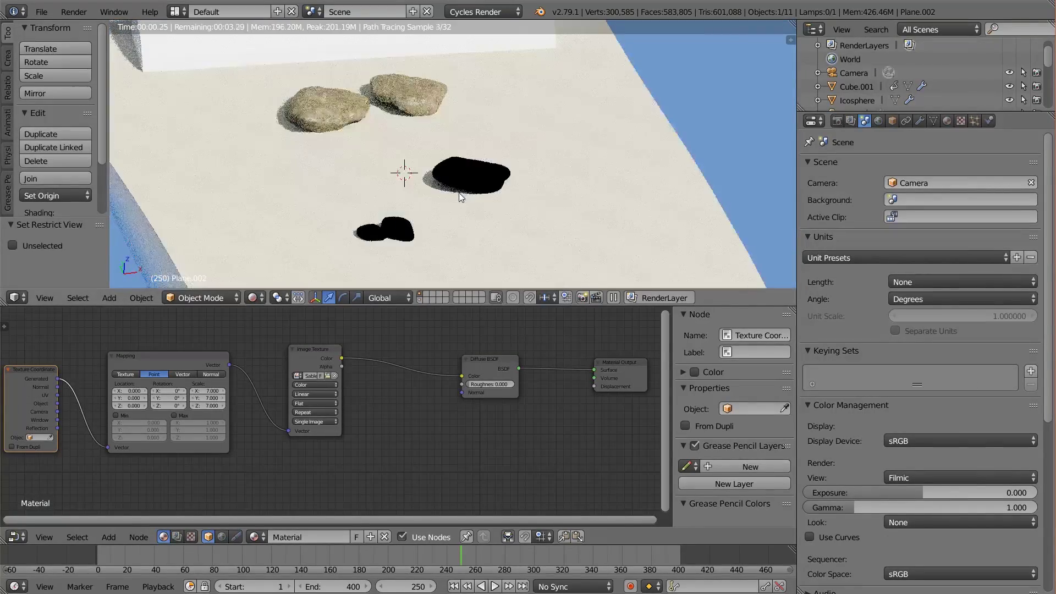
scroll(456, 173, "up", 8)
middle_click_drag(457, 174, 484, 177)
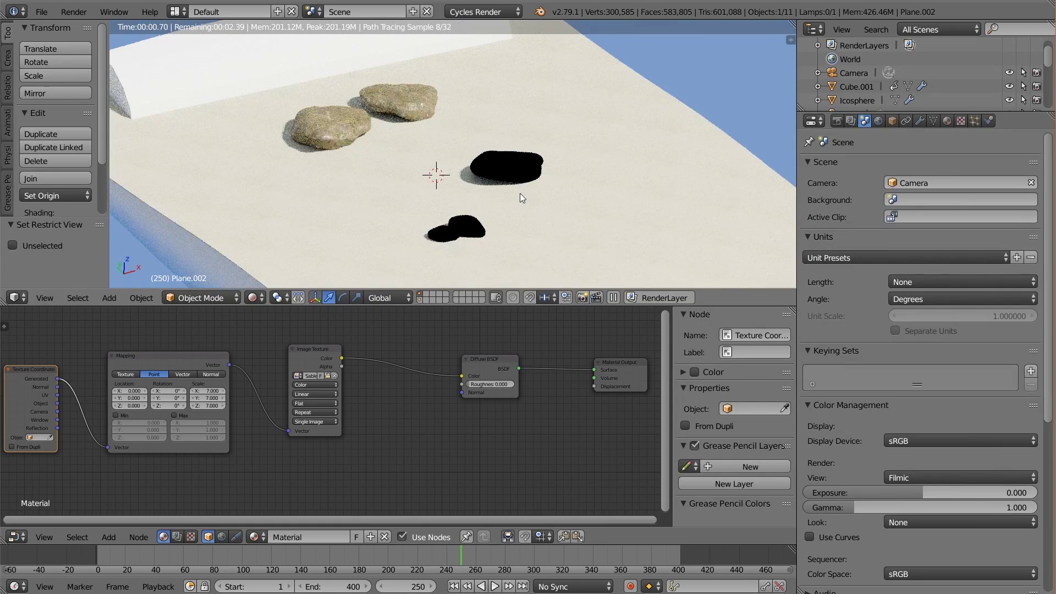
scroll(483, 178, "down", 2)
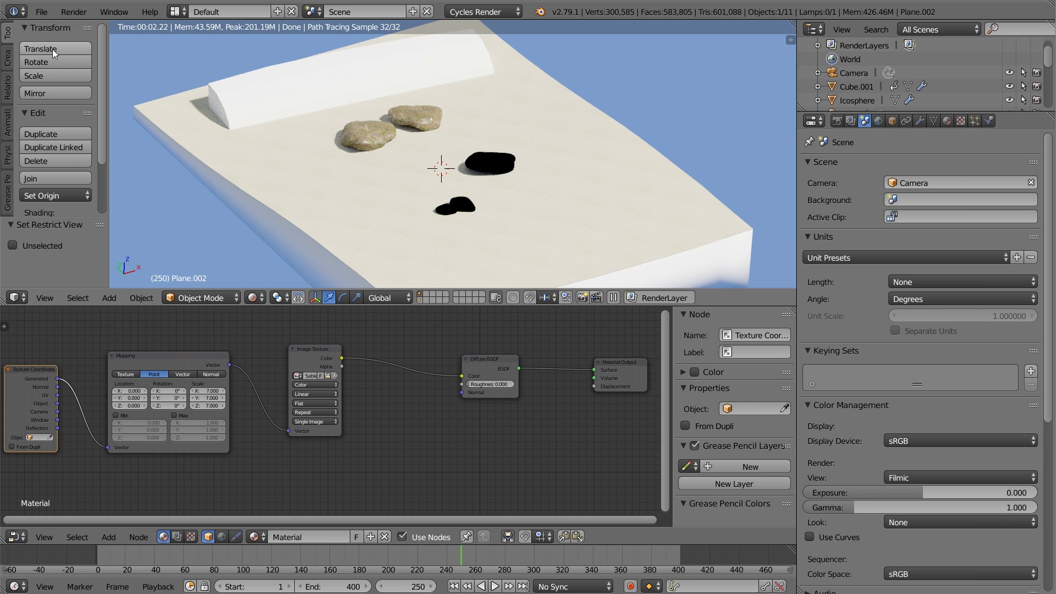
- Save the beach scene file and start a new file with the default startup scene
left_click(41, 12)
left_click(92, 112)
left_click(41, 11)
left_click(88, 116)
left_click(42, 12)
left_click(66, 31)
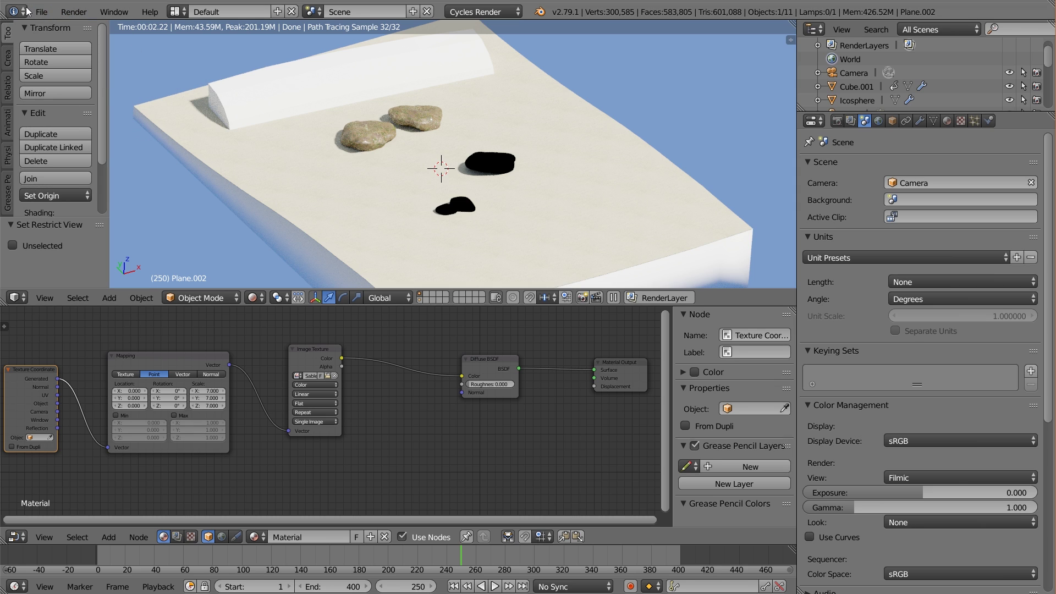
left_click(42, 12)
left_click(84, 116)
left_click(42, 12)
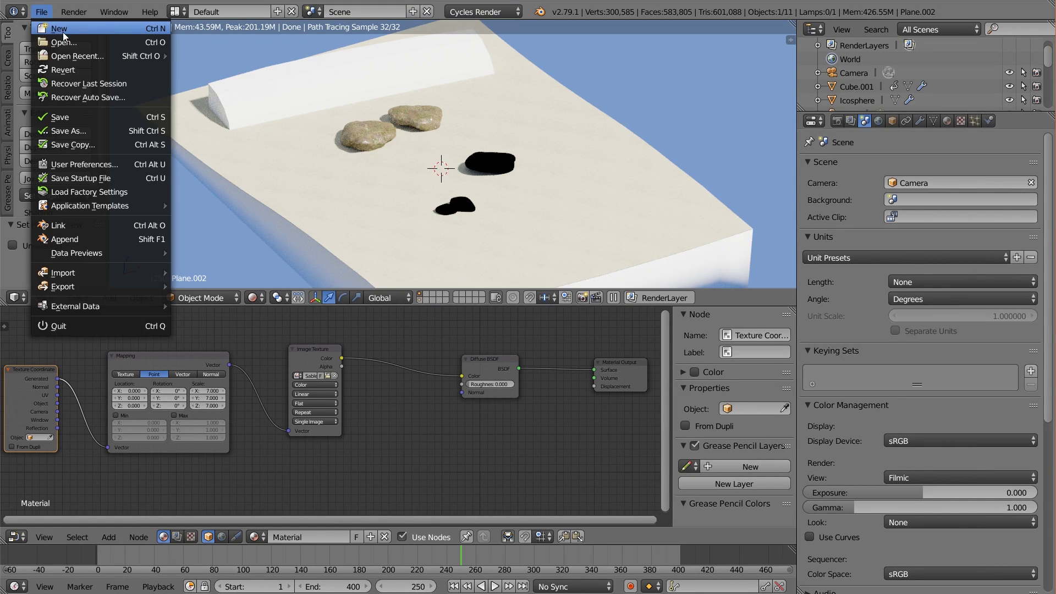
left_click(63, 32)
left_click(62, 32)
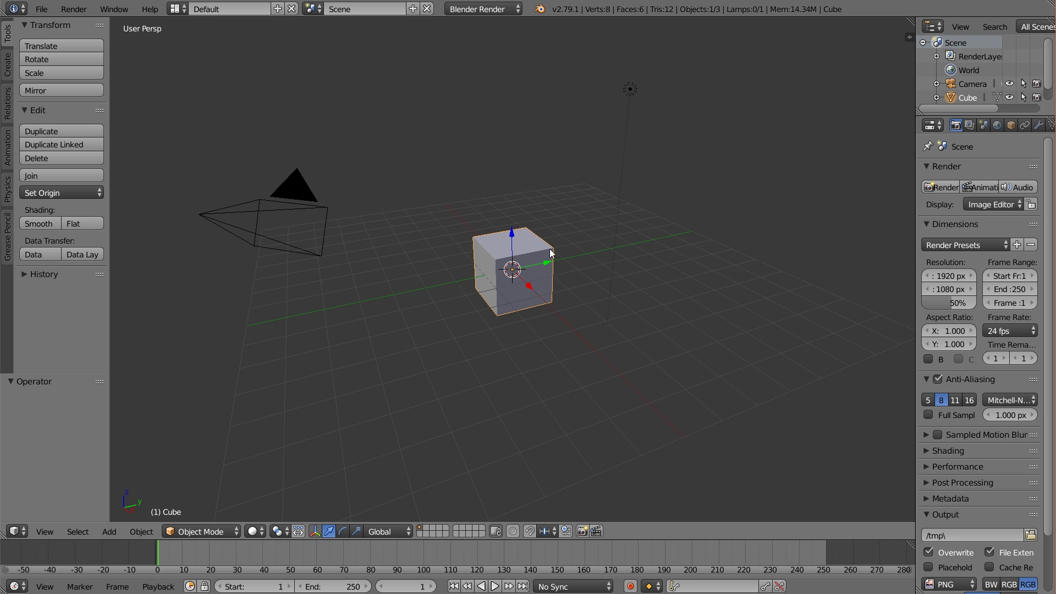
- Switch to the Compositing screen layout and enable Use Nodes and Backdrop for the compositor
left_click(182, 10)
left_click(226, 57)
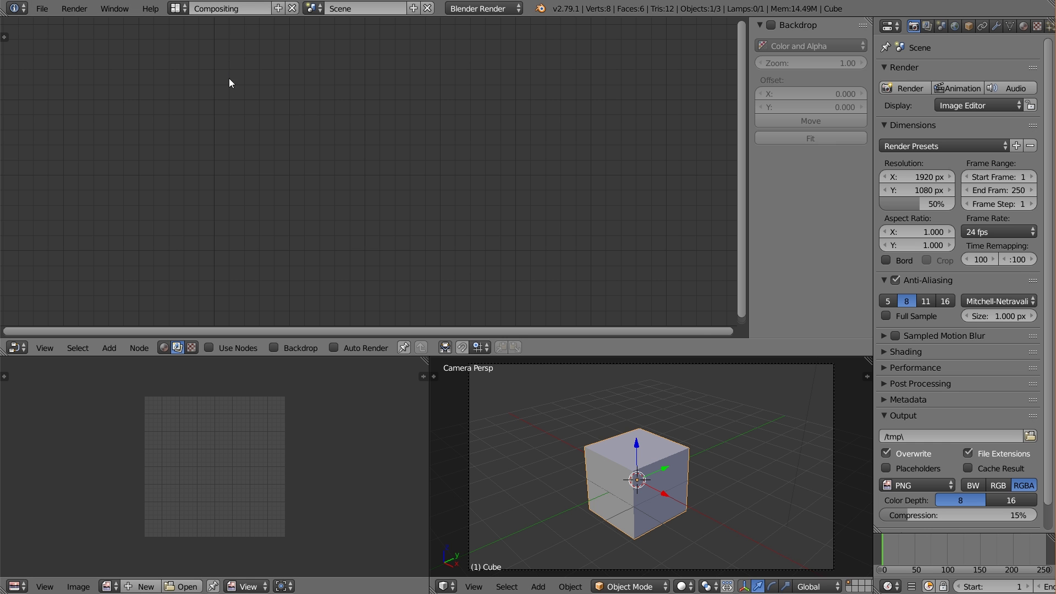
left_click(210, 347)
left_click(273, 347)
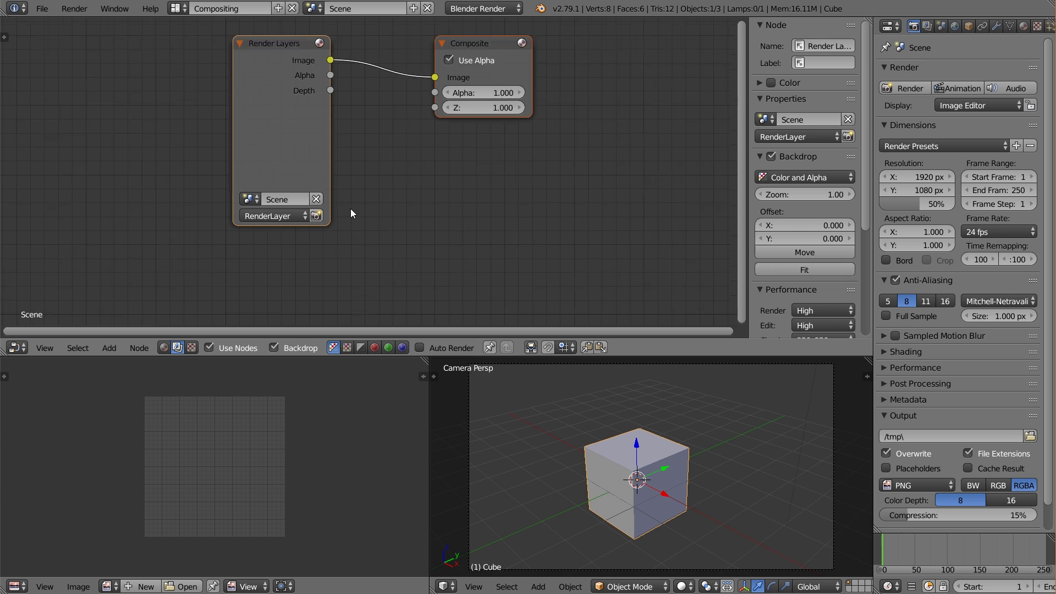
- Disconnect the Render Layers node from the Composite node and move the two nodes well apart
scroll(351, 209, "down", 2)
middle_click_drag(283, 83, 348, 127)
left_click_drag(349, 128, 98, 210)
left_click_drag(488, 141, 385, 175)
scroll(283, 207, "down", 2)
middle_click_drag(282, 207, 356, 253)
left_click_drag(222, 239, 204, 258)
- Add an Image input node and place it above the Render Layers node
key("shift+a")
mouse_move(174, 137)
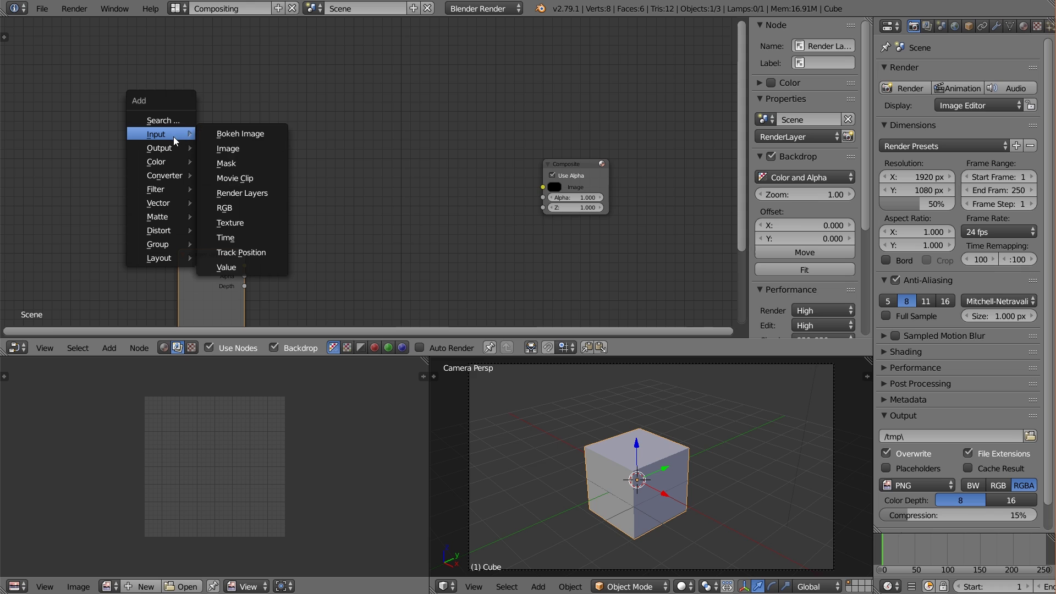
left_click(260, 160)
left_click(220, 180)
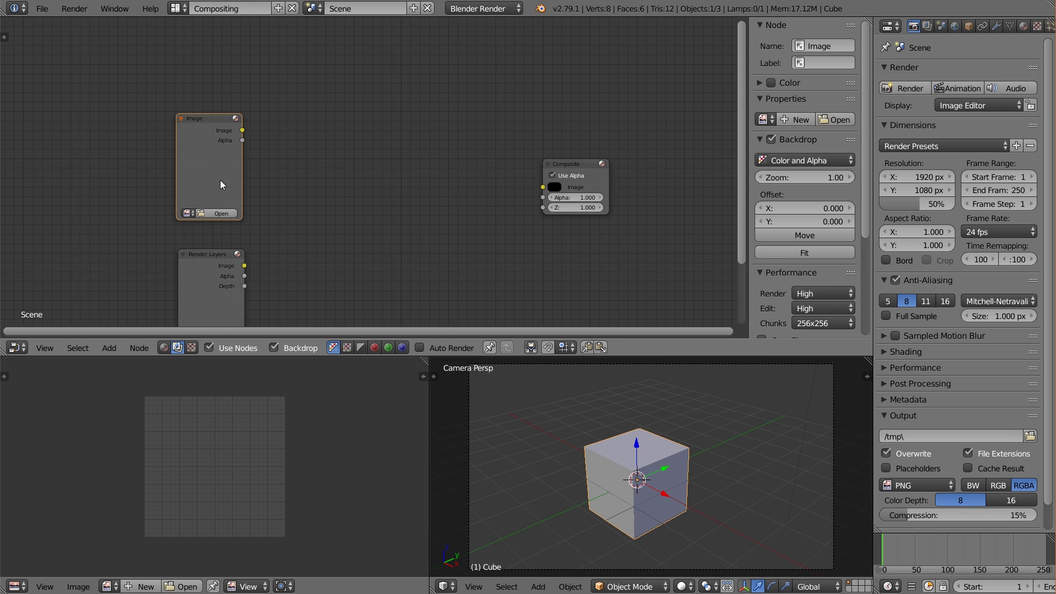
- Load all the paintmap PNG files from the Beach Waves Tutorial files Paint folder into the Image node as a sequence
left_click(222, 209)
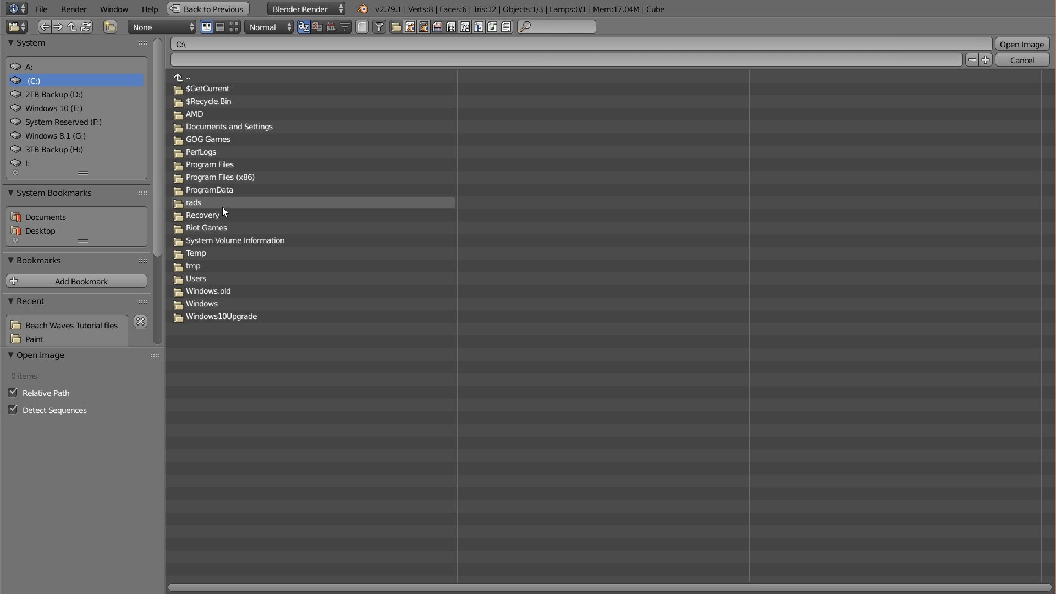
left_click(103, 322)
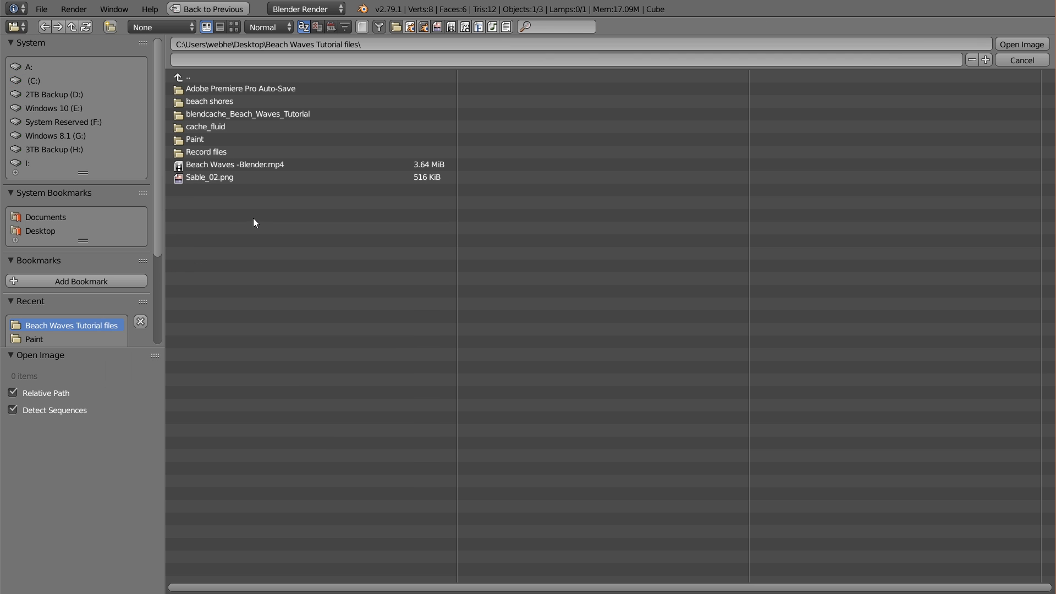
left_click(243, 139)
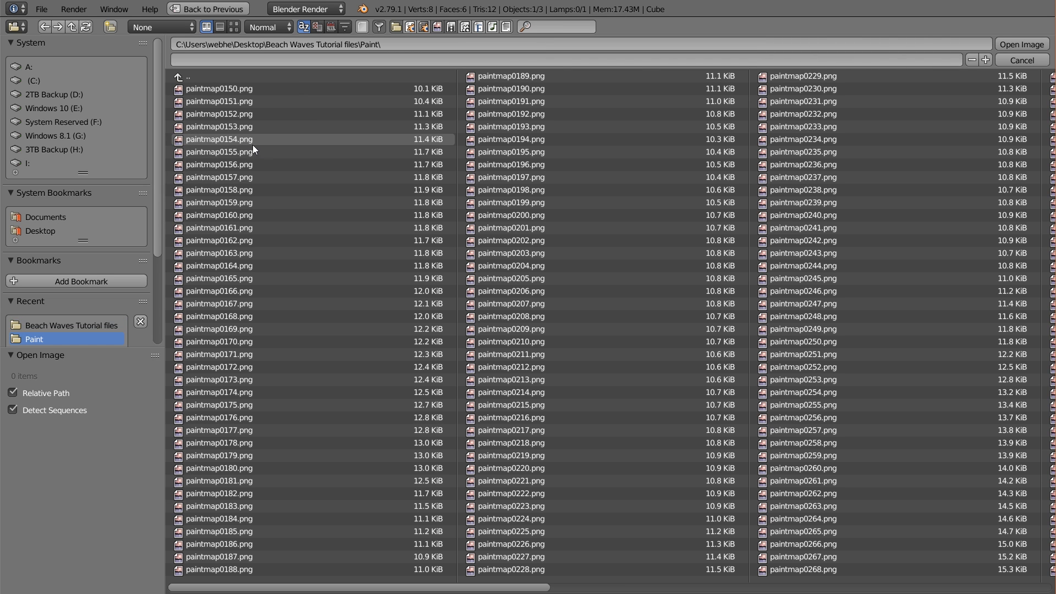
key("a")
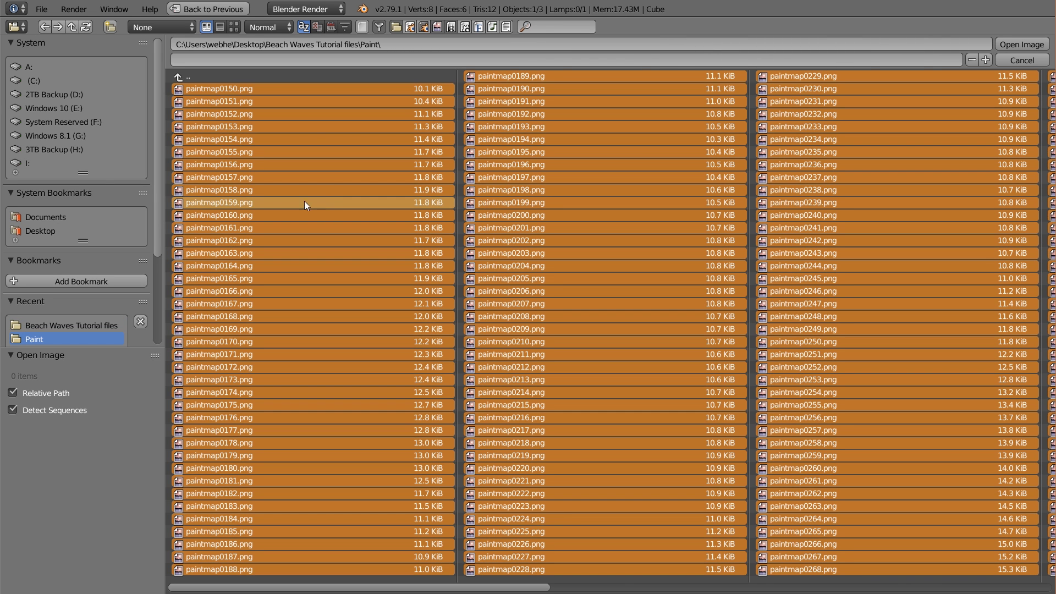
left_click(1022, 45)
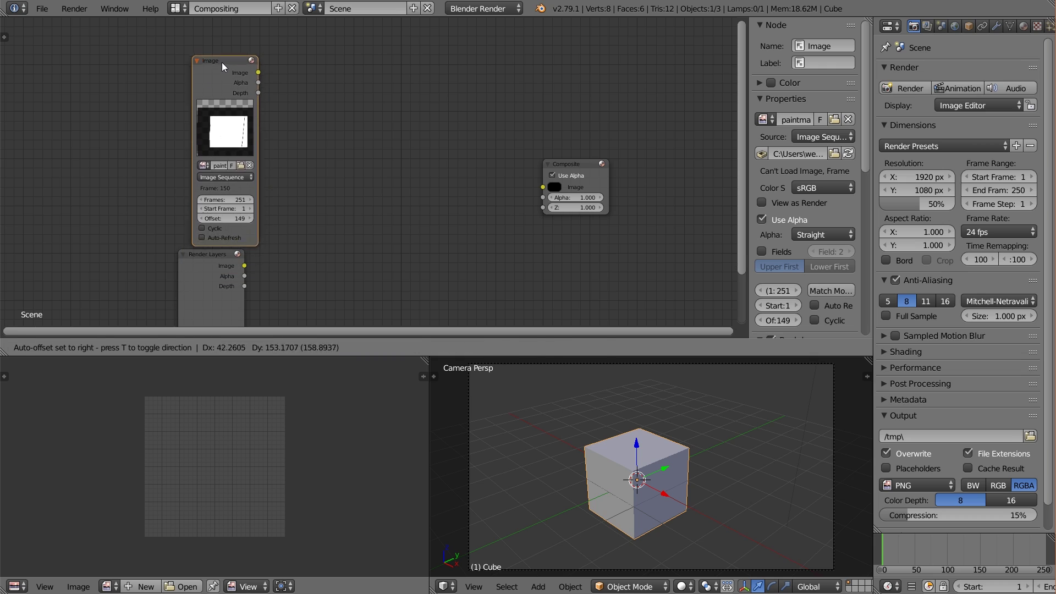
- Make the Image node's sequence cyclic and set its start frame to 150
left_click(197, 222)
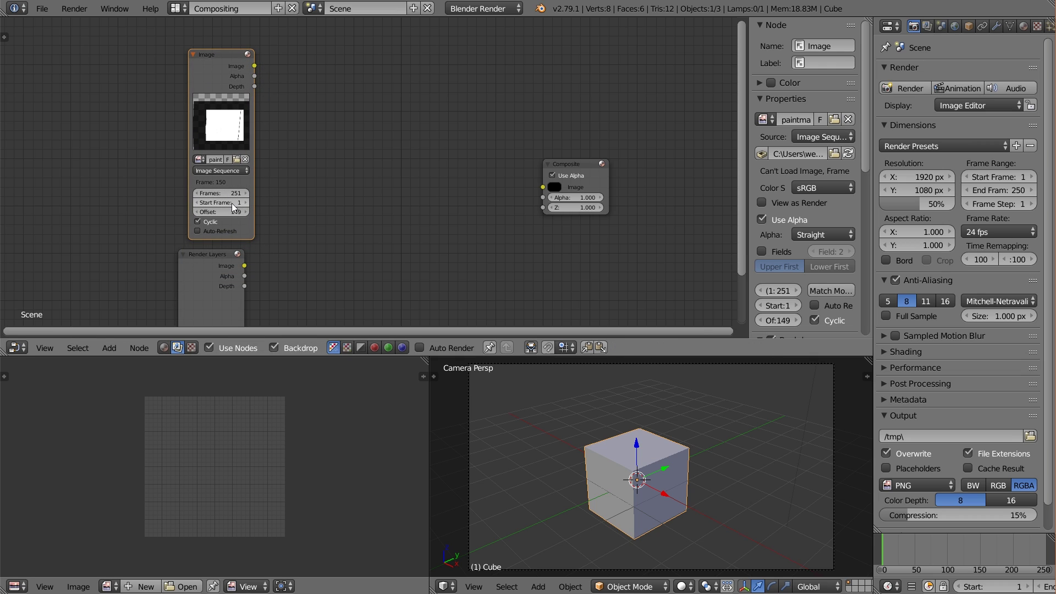
left_click(234, 203)
type("150")
key("Return")
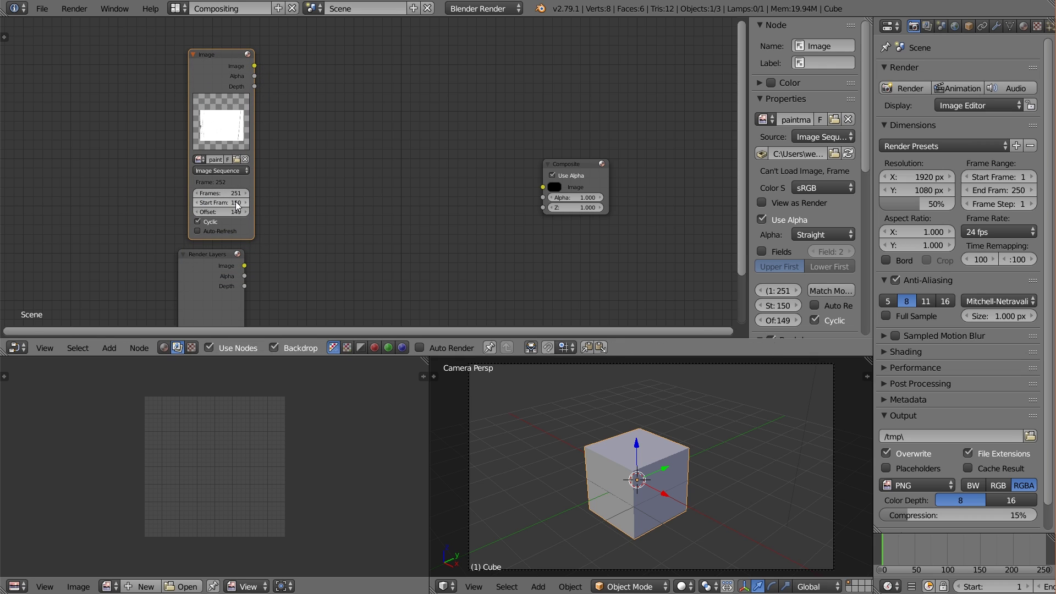
- Set the scene's frame range to start at 150 and end at 400, and widen the properties editor
left_click(996, 588)
type("150")
key("Return")
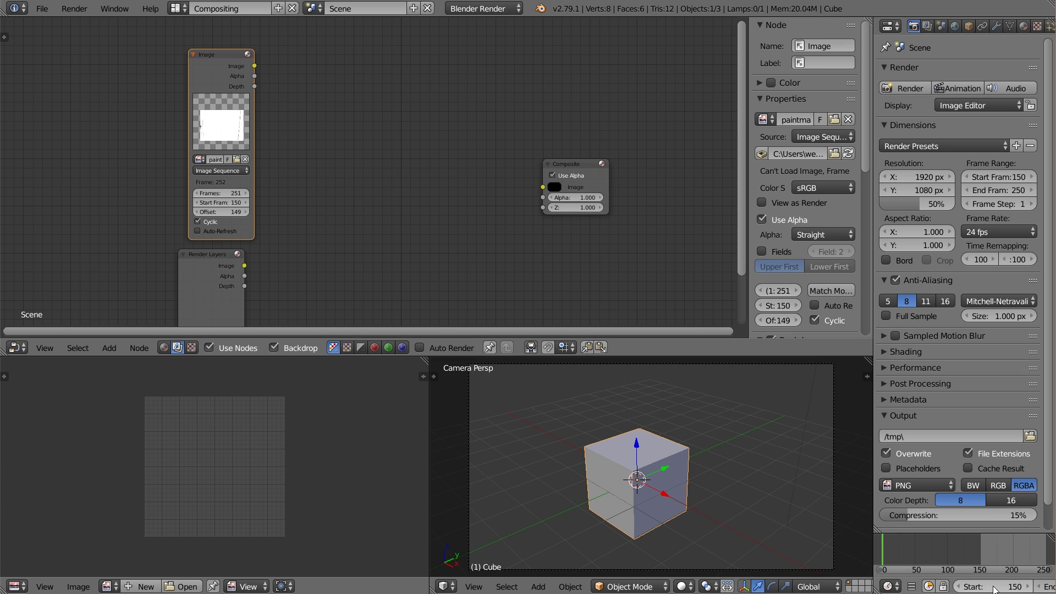
scroll(989, 589, "down", 2)
left_click(1029, 587)
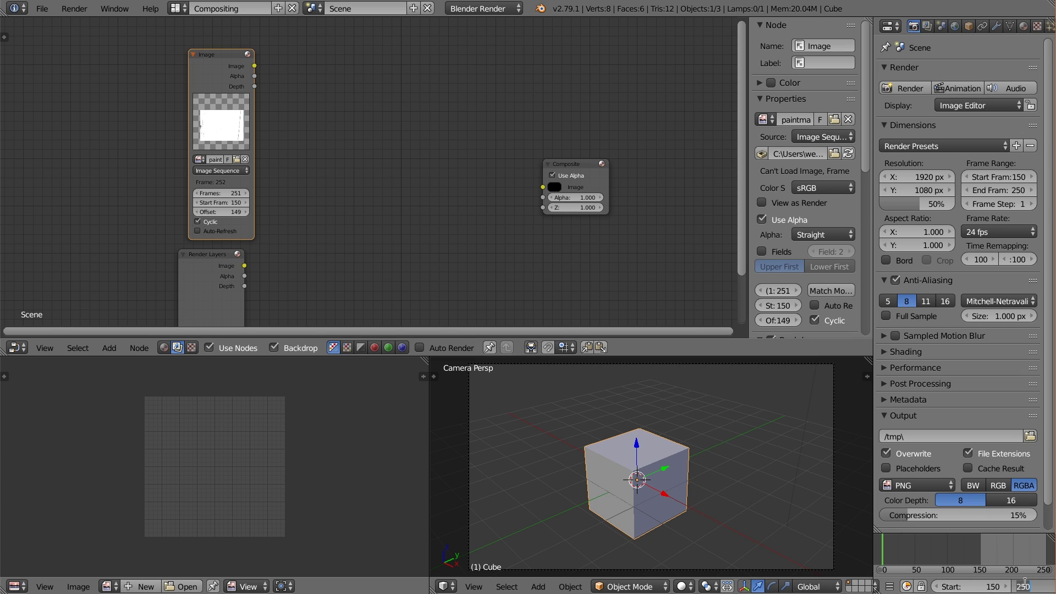
type("400")
key("Return")
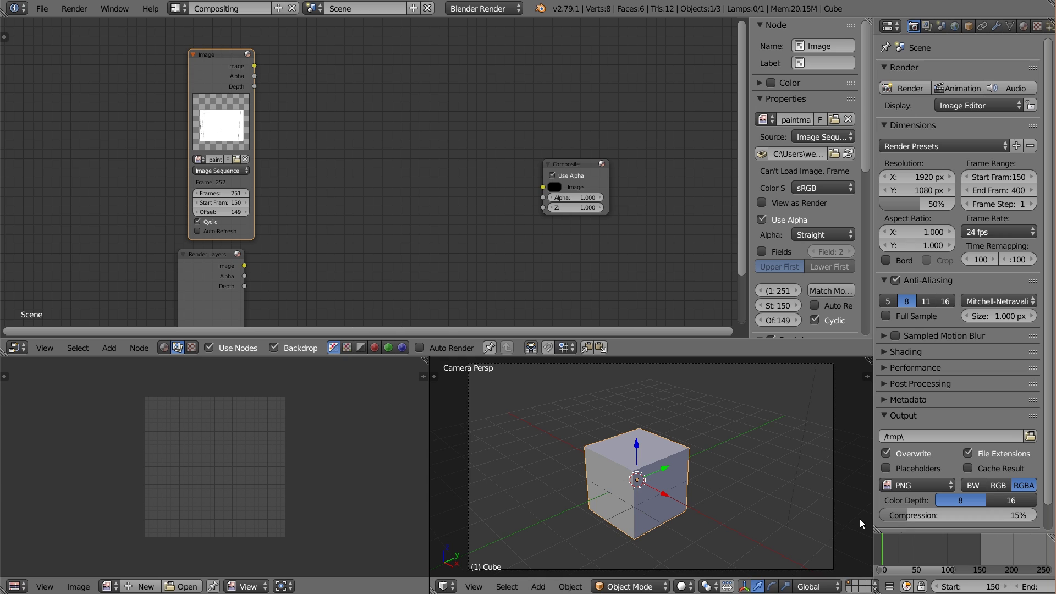
left_click_drag(873, 516, 815, 516)
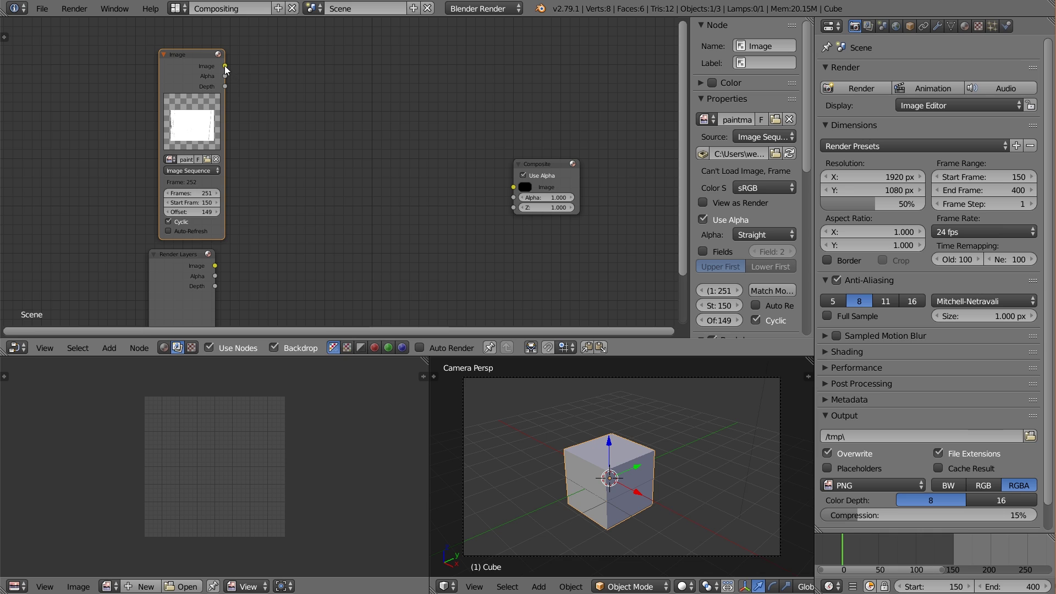
- Connect the Image node to the Composite node and to a new Viewer node, and spread the nodes apart
left_click_drag(224, 65, 519, 180)
left_click(189, 72, "ctrl+shift")
key("Home")
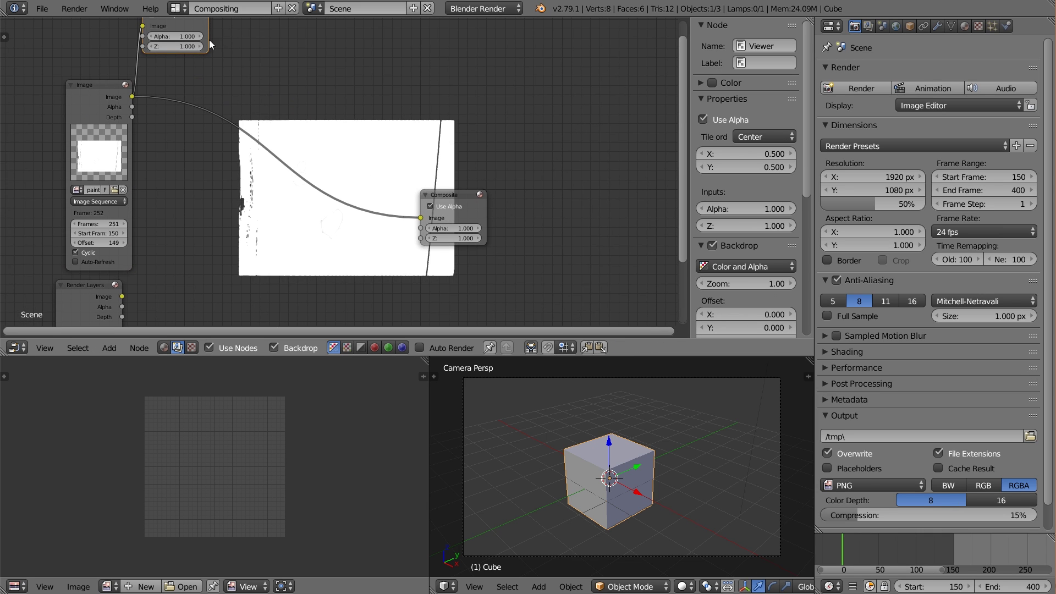
left_click_drag(207, 31, 469, 59)
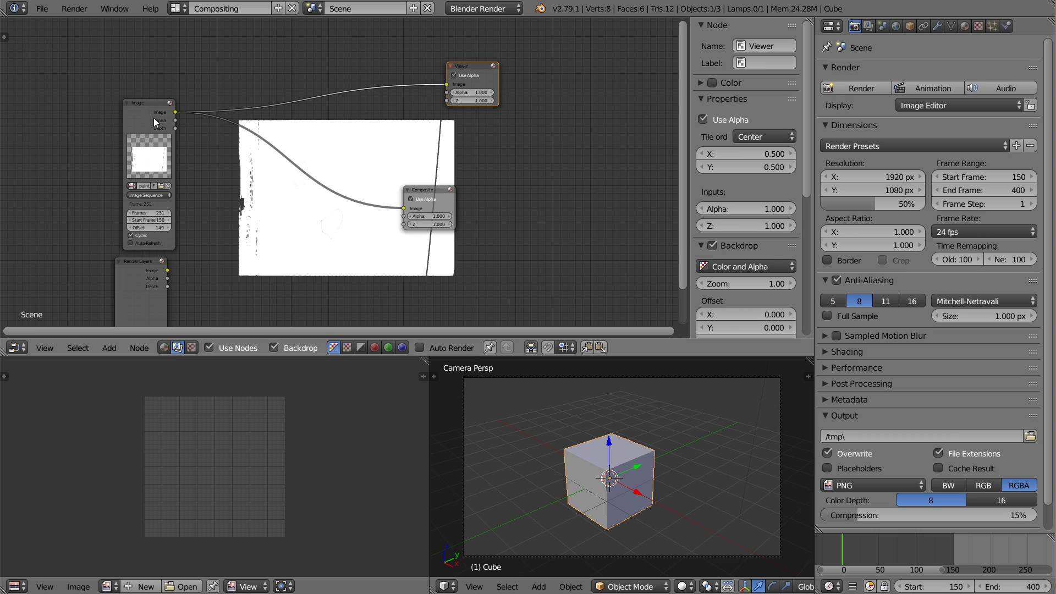
left_click_drag(144, 112, 77, 88)
key("Home")
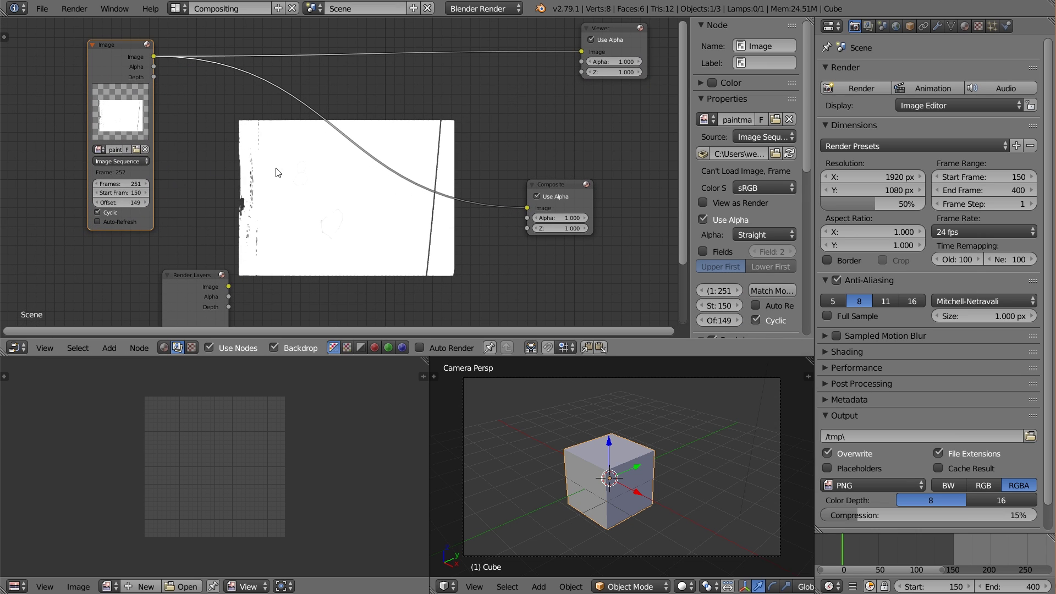
- Add a Blur filter node between the Image node and the Viewer node
key("shift+a")
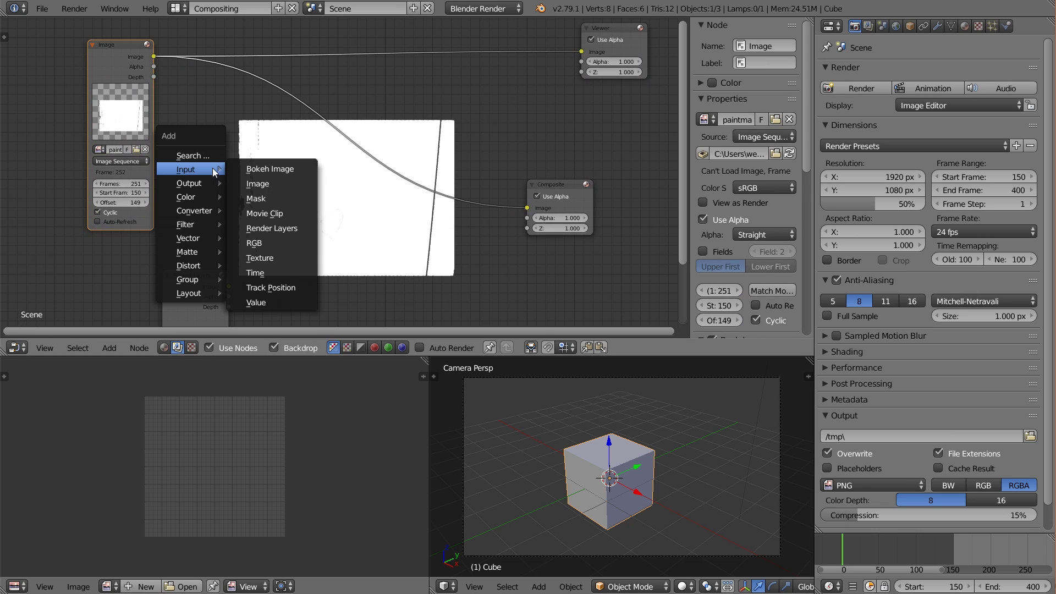
mouse_move(186, 226)
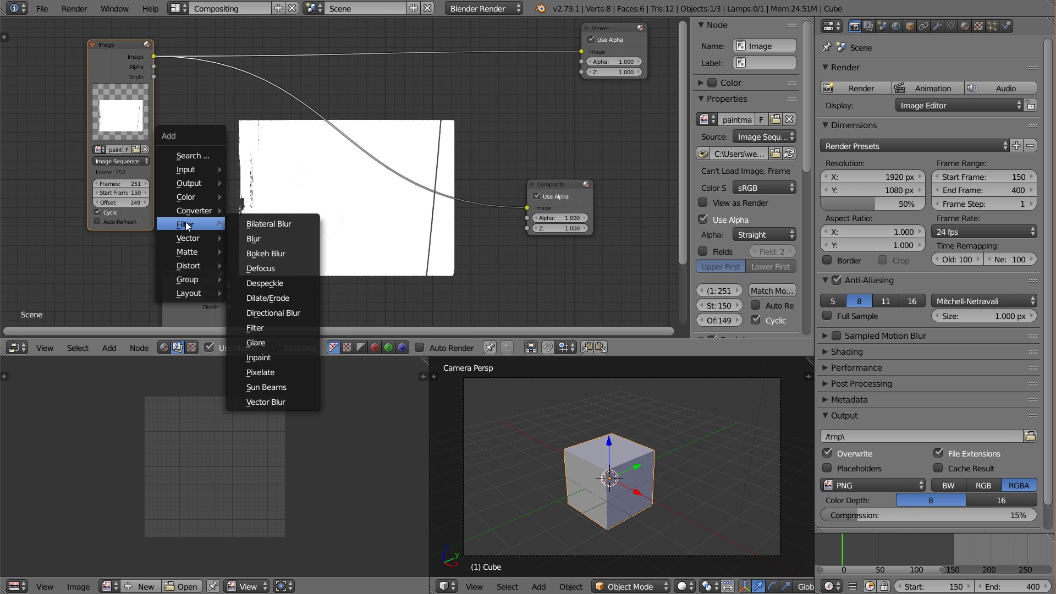
mouse_move(186, 197)
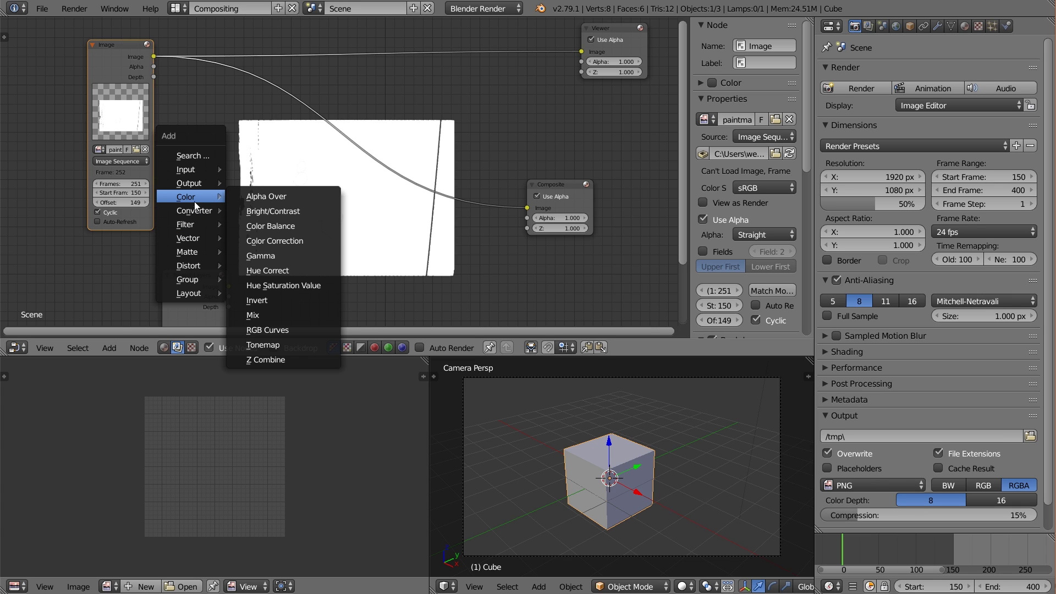
left_click(260, 241)
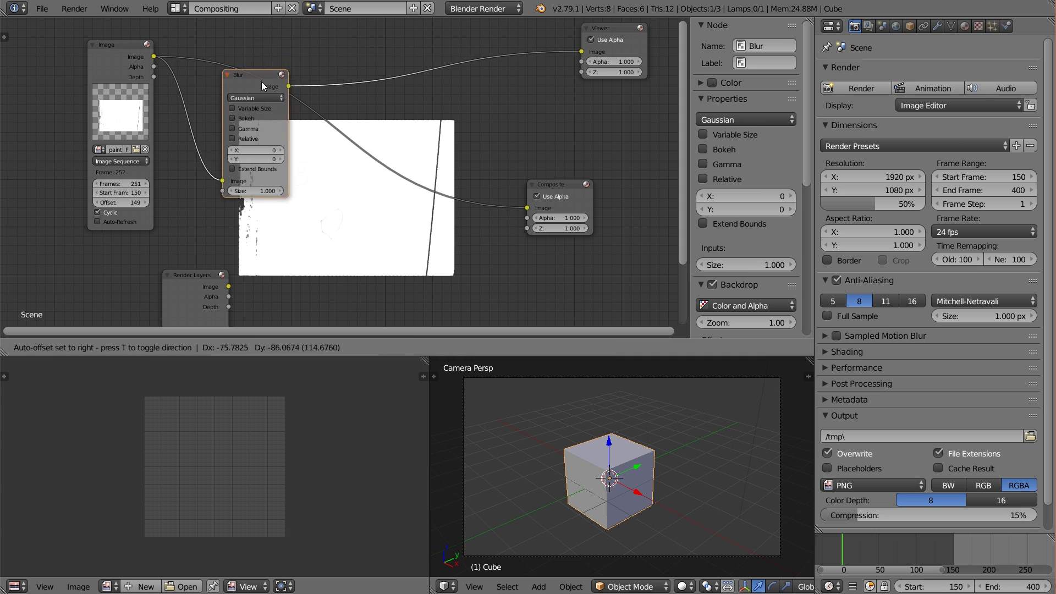
left_click(258, 97)
middle_click_drag(301, 133, 166, 150)
- Set the Blur node's filter type to Tent with X and Y sizes of 25
left_click(119, 127)
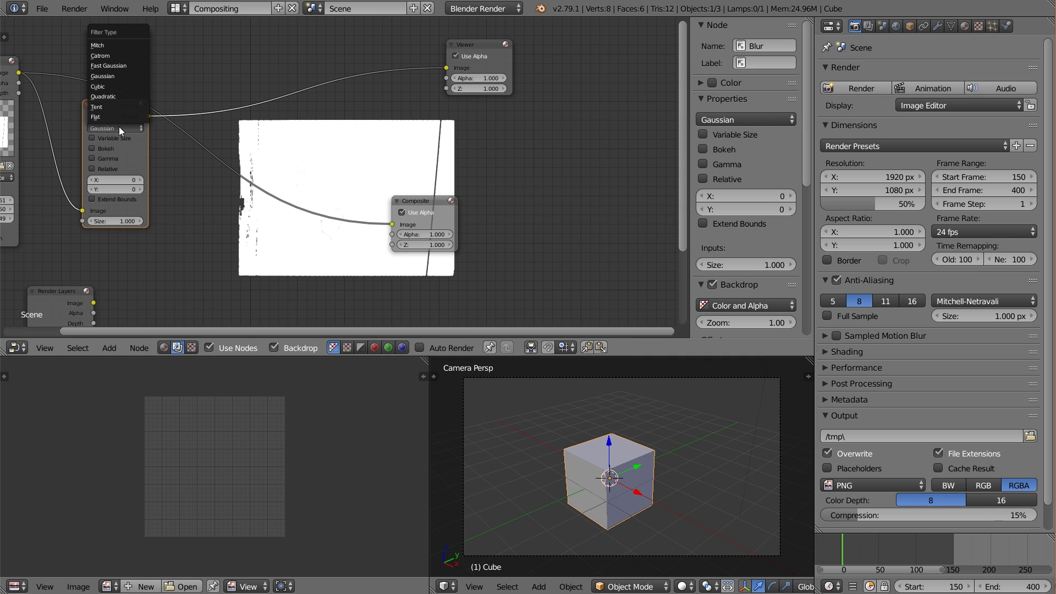
left_click(116, 108)
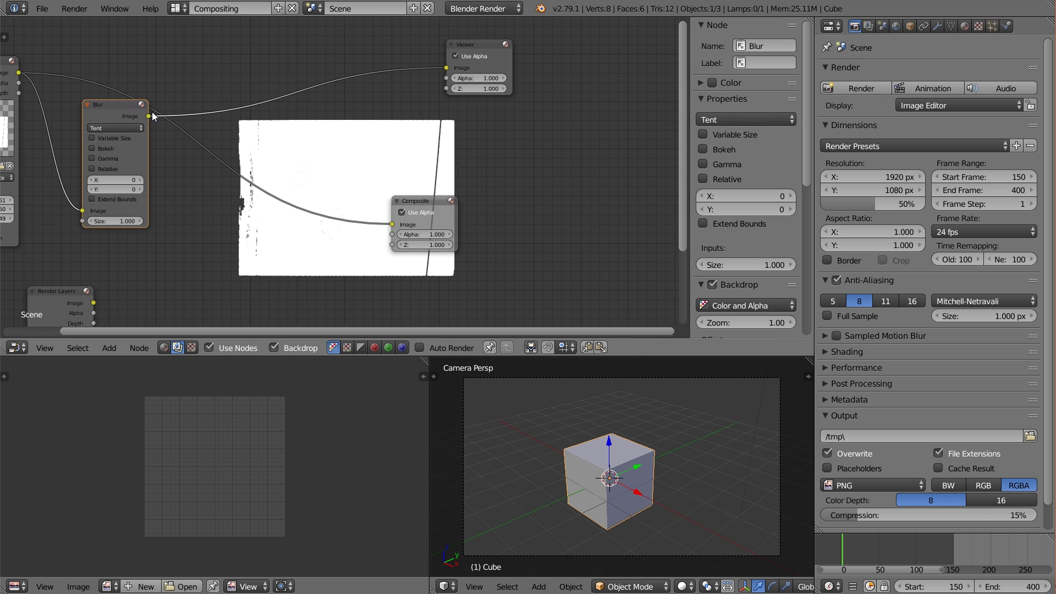
left_click(123, 181)
type("25")
key("Return")
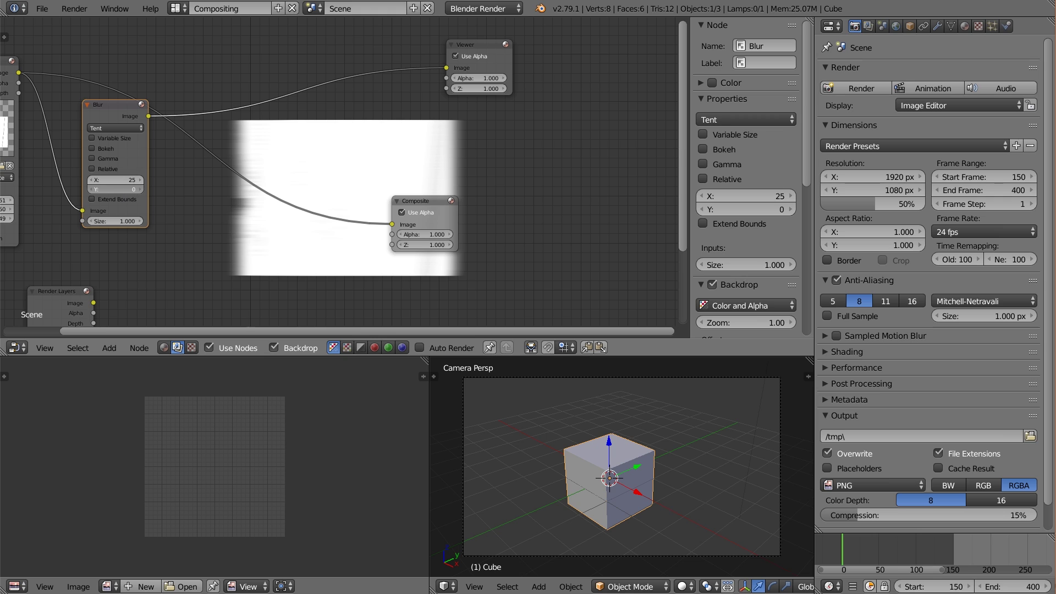
left_click(120, 189)
type("25")
key("Return")
- Add a ColorRamp node on the link between the Blur and Viewer nodes
middle_click_drag(231, 227, 264, 178)
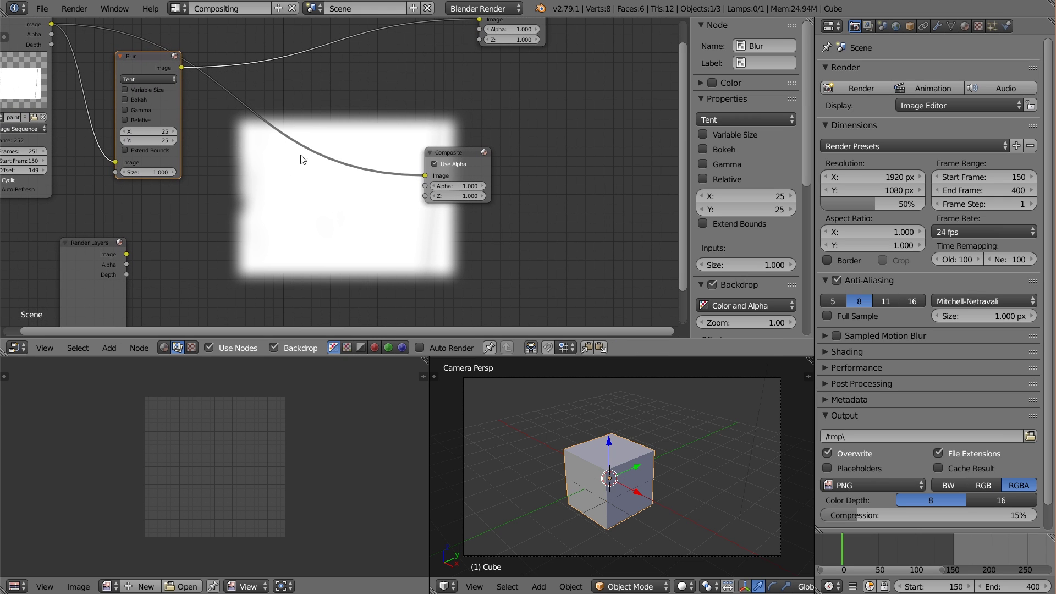
middle_click_drag(218, 99, 185, 147)
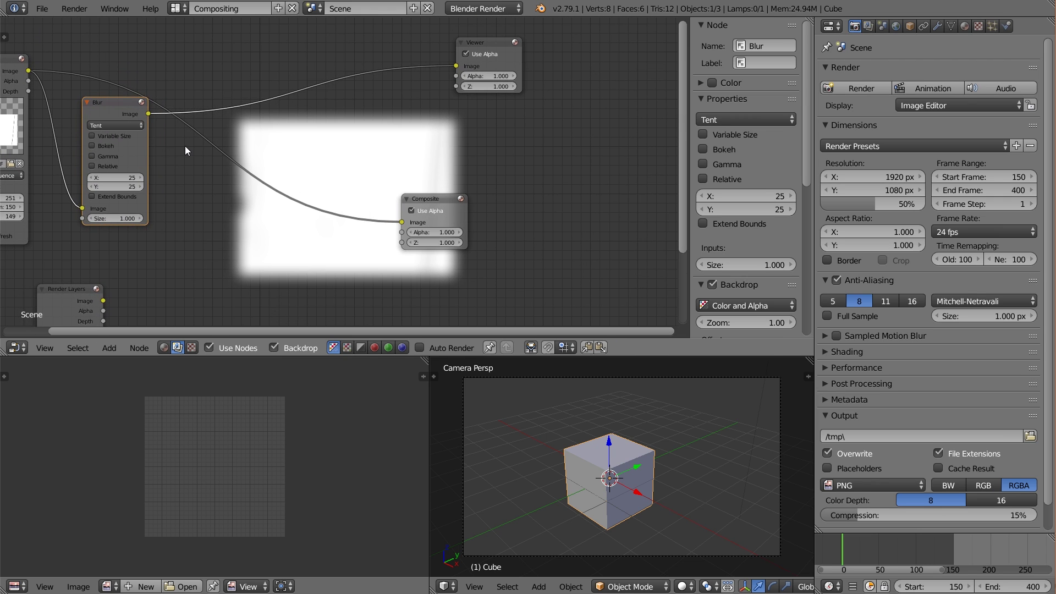
key("shift+a")
mouse_move(184, 146)
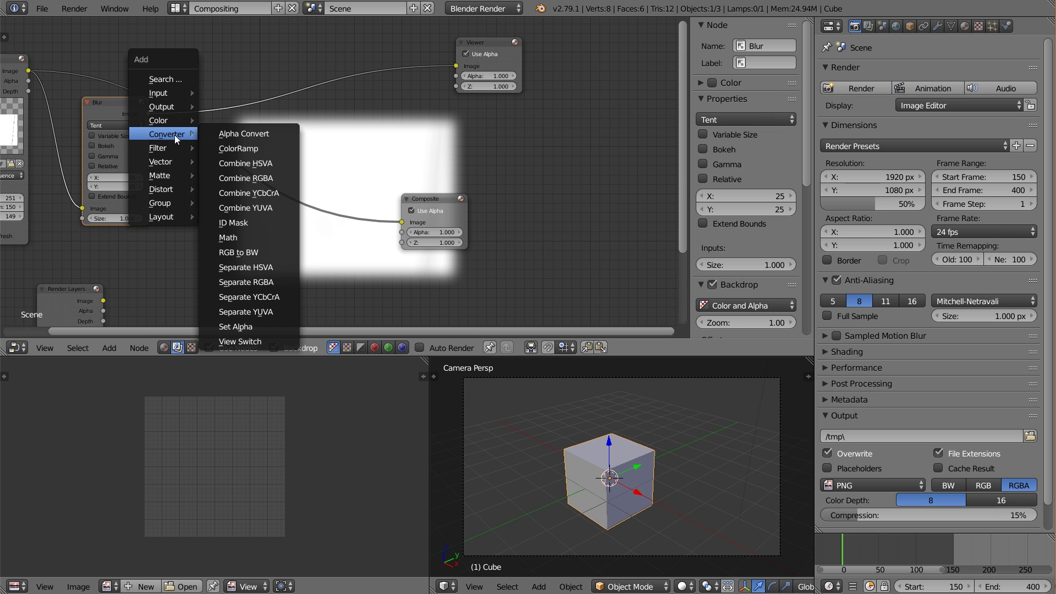
left_click(259, 149)
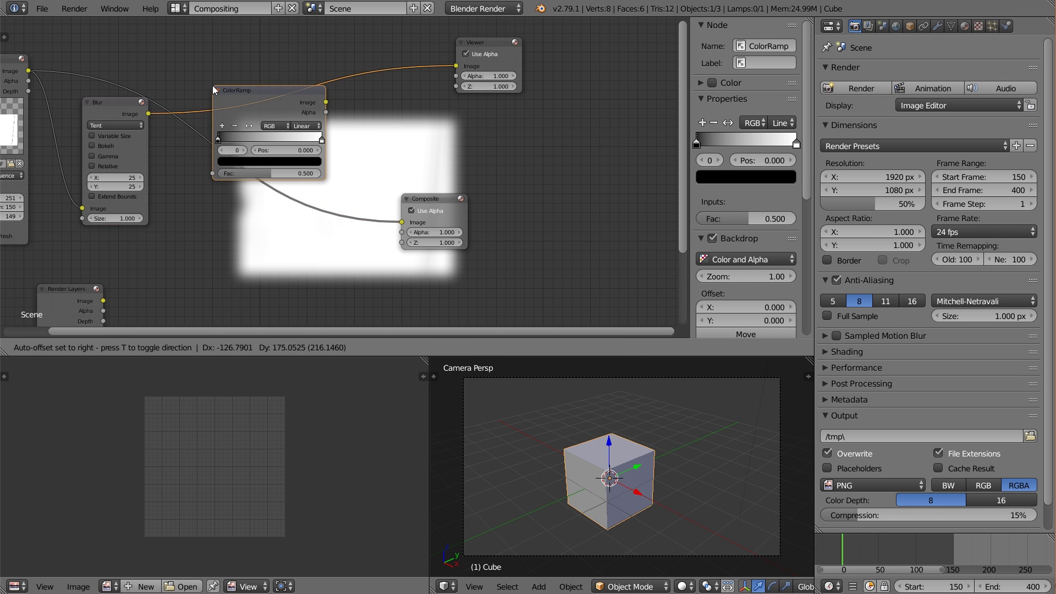
left_click(212, 85)
- Move the ColorRamp's black stop to about 0.46 and its white stop inward to about 0.78
middle_click_drag(347, 132, 270, 169)
scroll(314, 232, "down", 2)
middle_click_drag(281, 213, 299, 219)
scroll(299, 219, "up", 2)
left_click_drag(161, 181, 183, 183)
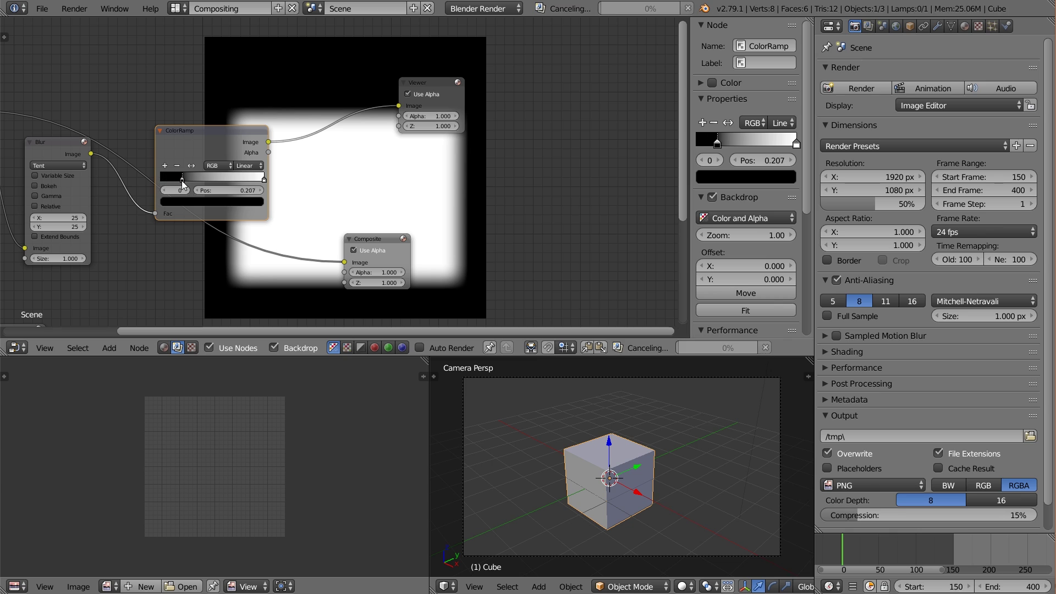
left_click_drag(264, 181, 210, 174)
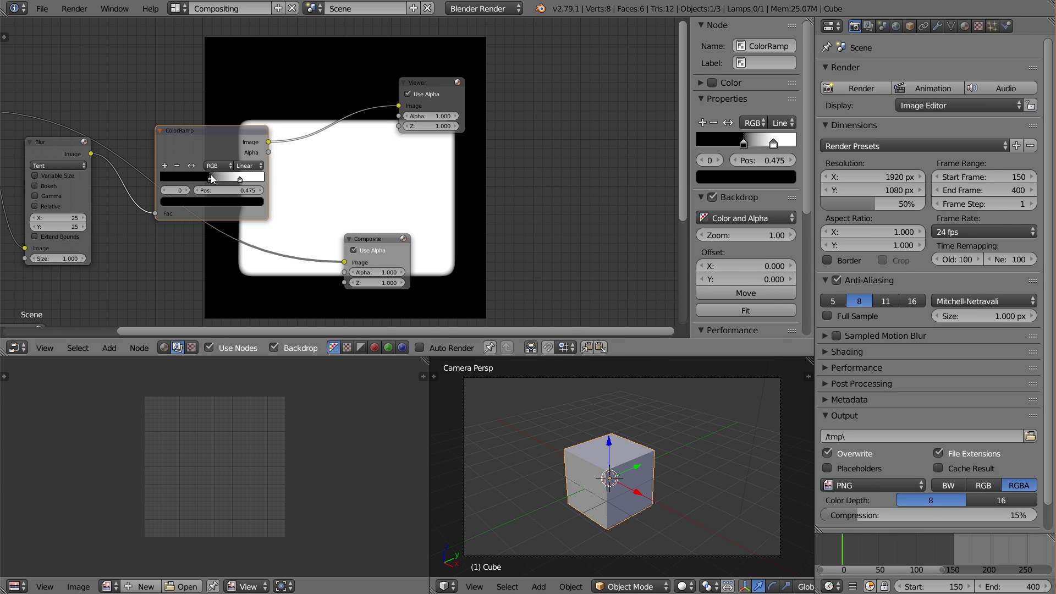
- Compare the raw image with the ColorRamp output in the Viewer, and move the ramp's black stop to about 0.39
scroll(323, 203, "down", 1)
left_click(49, 125, "ctrl+shift")
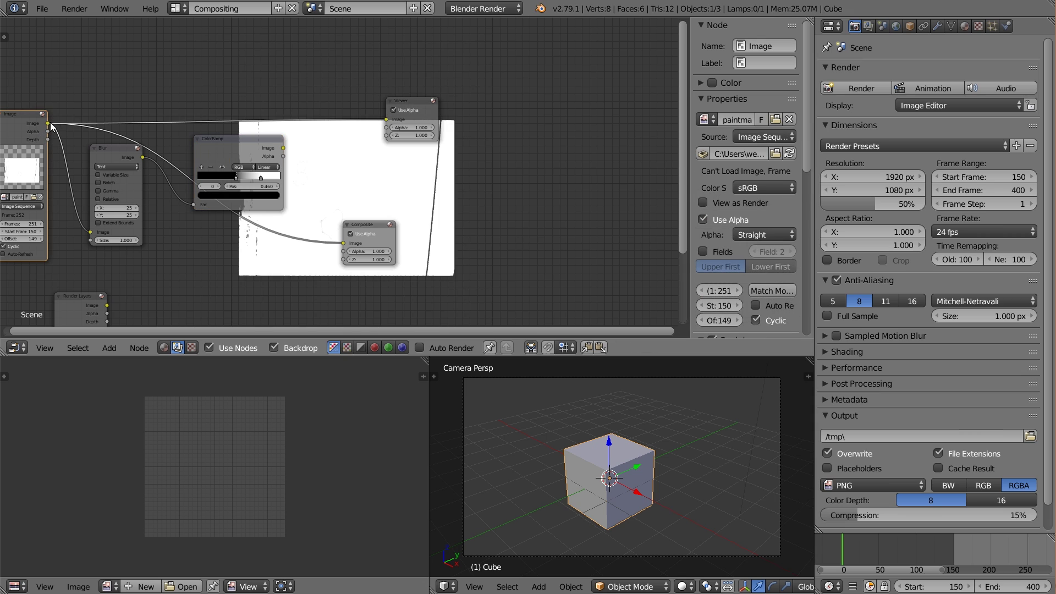
left_click(236, 141, "ctrl+shift")
middle_click_drag(317, 219, 316, 240)
scroll(316, 241, "up", 4)
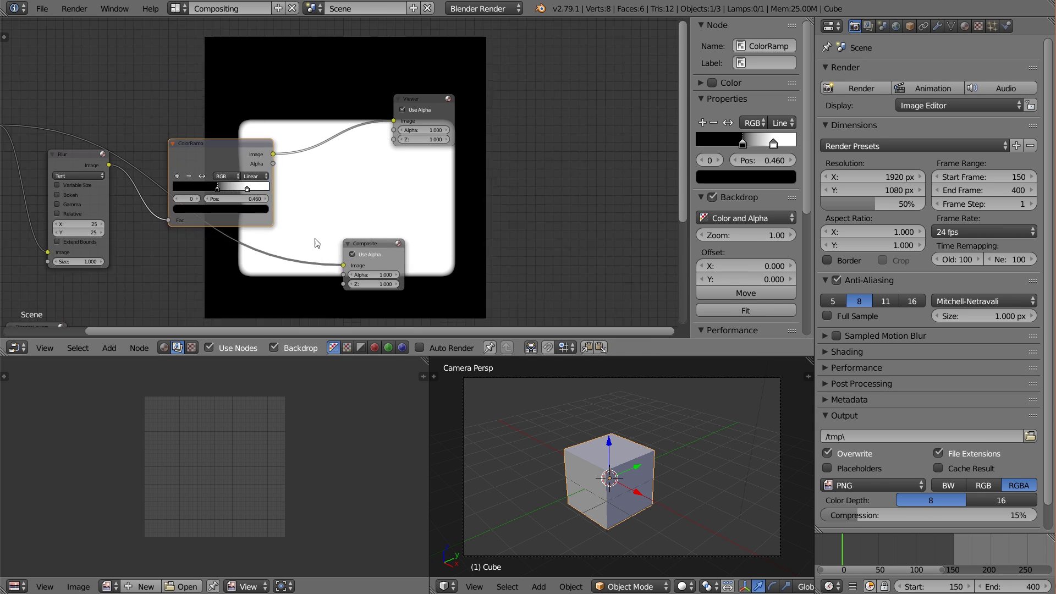
left_click_drag(197, 190, 190, 189)
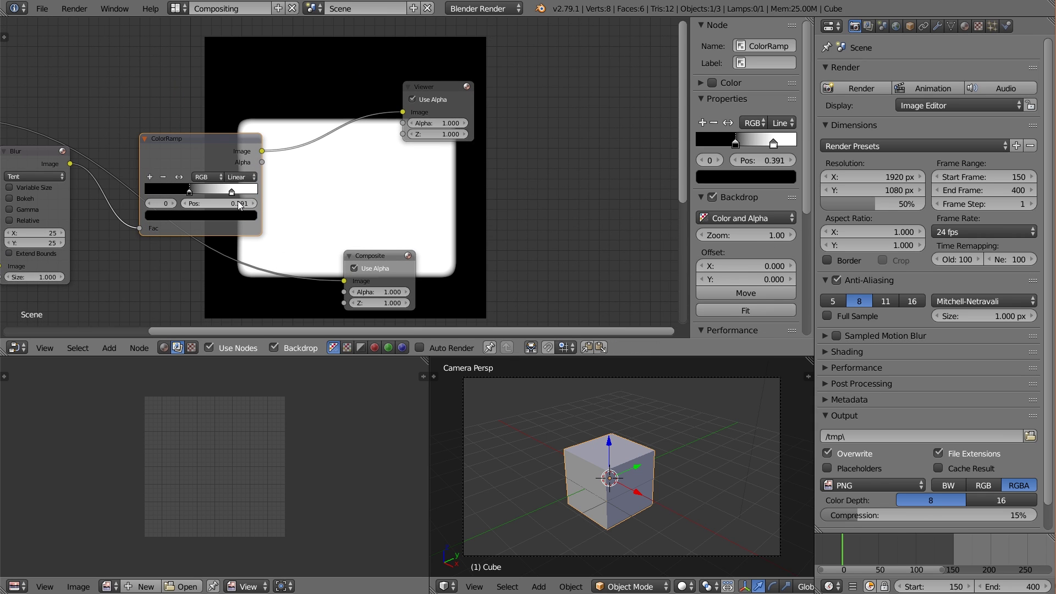
left_click(236, 193)
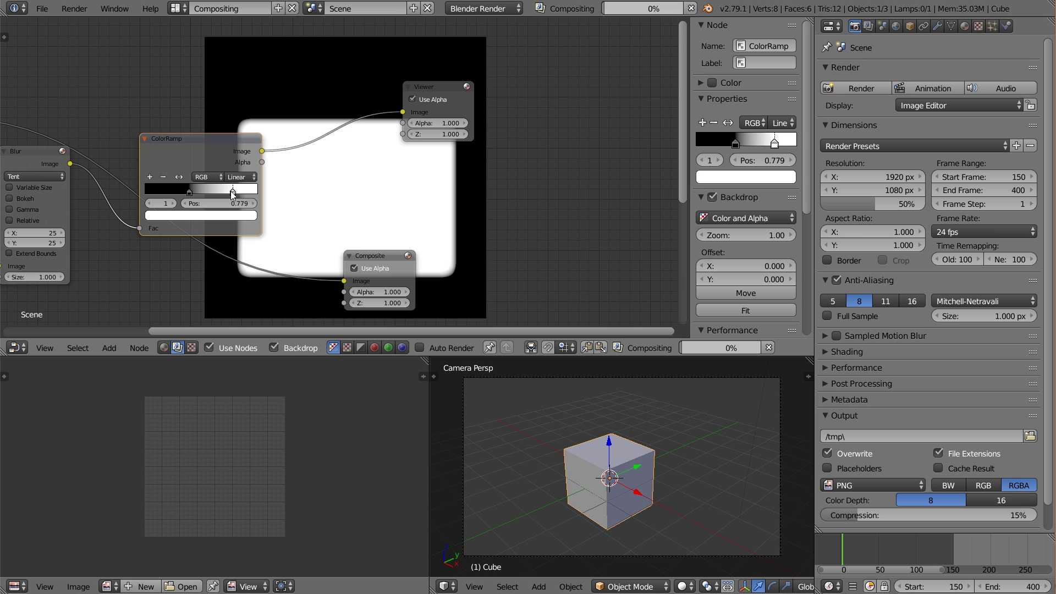
- Set the Blur node's X and Y sizes to 20
middle_click_drag(200, 244, 273, 219)
left_click(118, 205)
type("2")
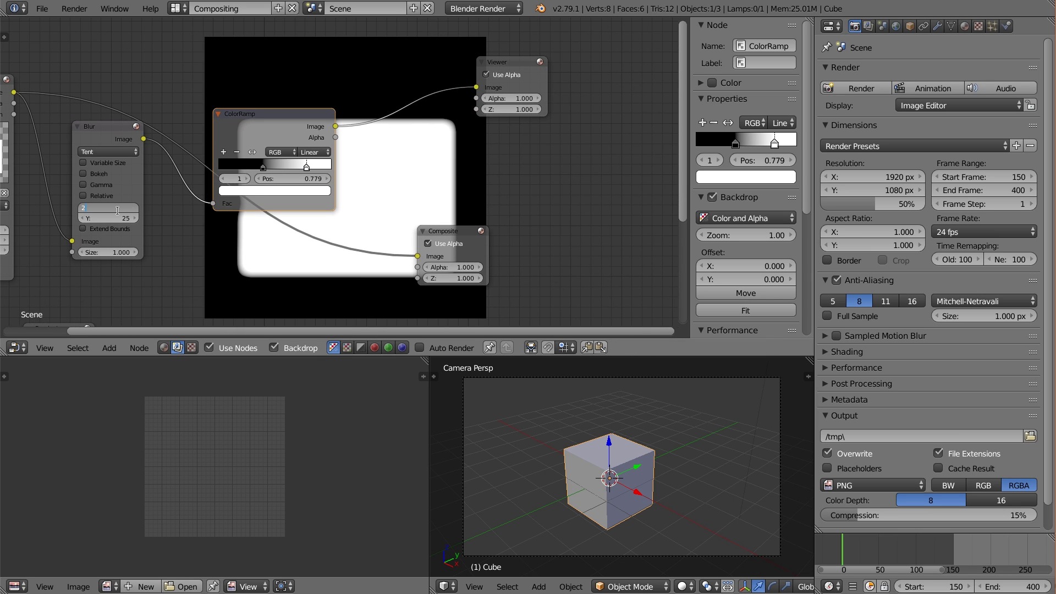
type("0")
key("Tab")
type("20")
key("Return")
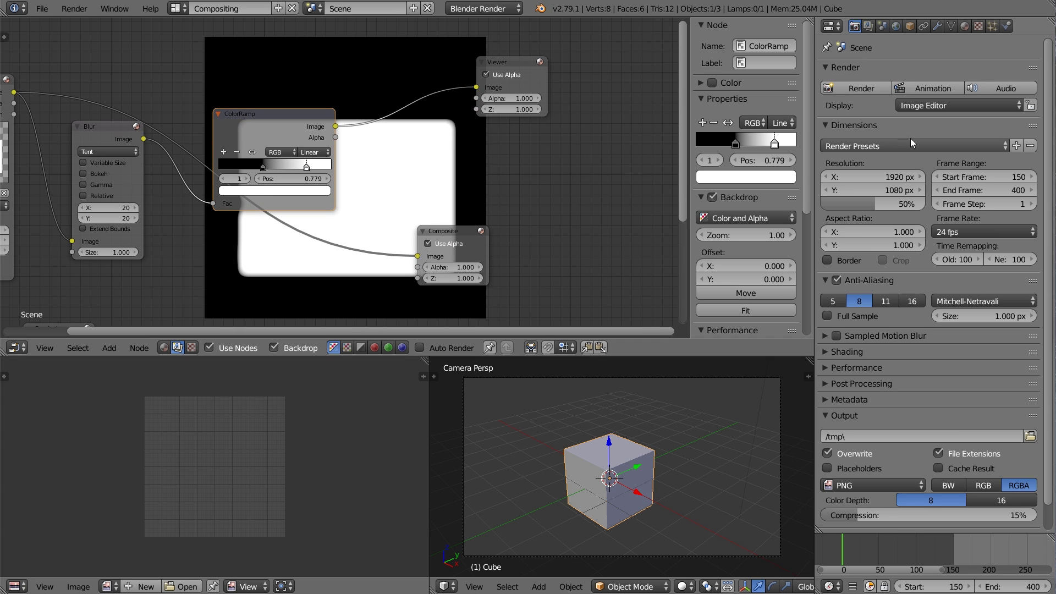
- Set the render resolution to 1024 by 1024 px at 100% scale
left_click(895, 177)
type("1024")
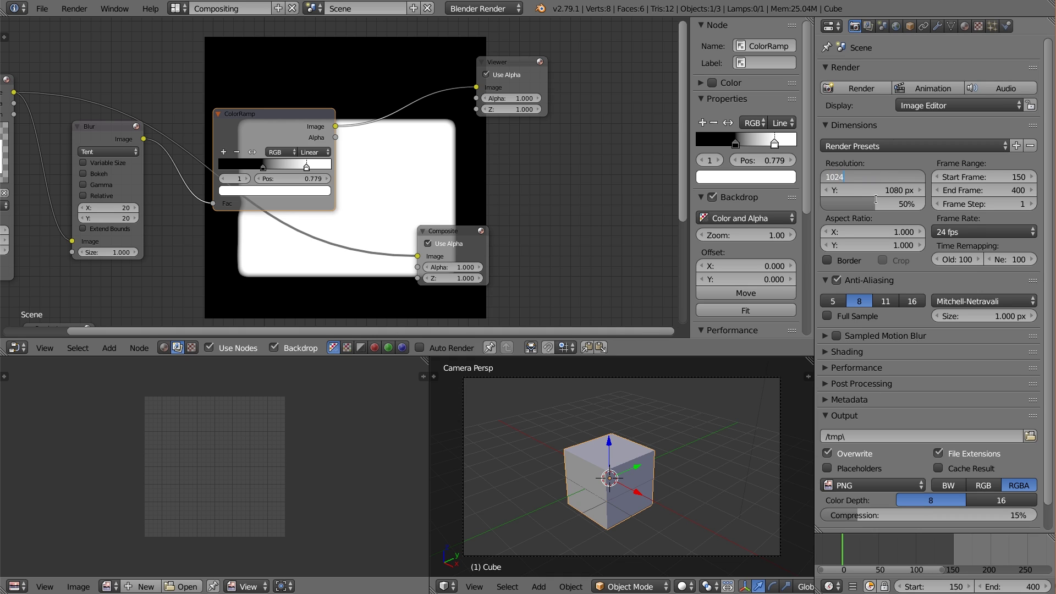
key("Tab")
type("1")
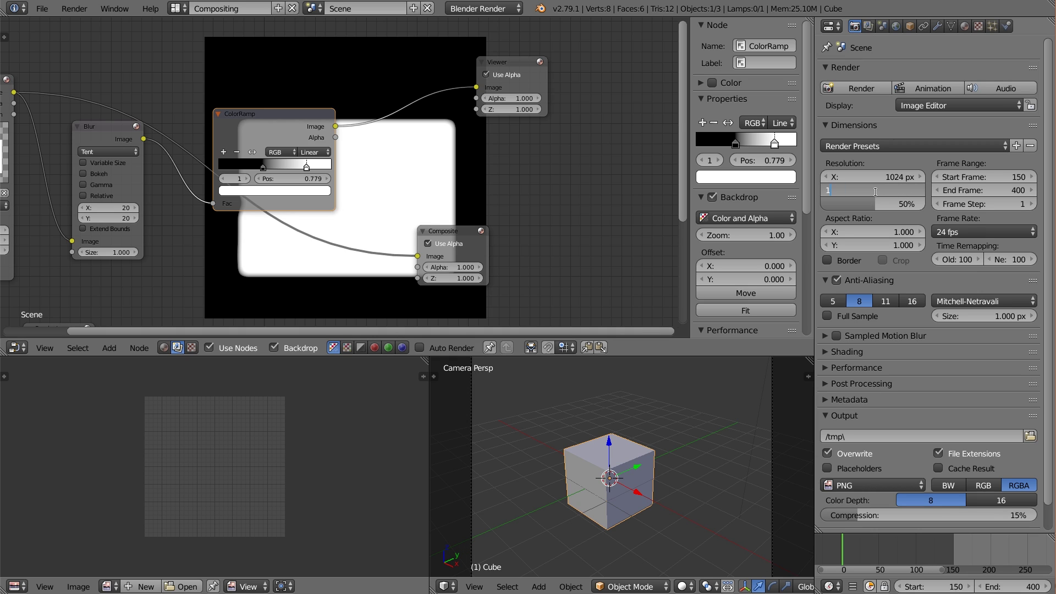
type("024")
key("Return")
left_click_drag(875, 204, 925, 204)
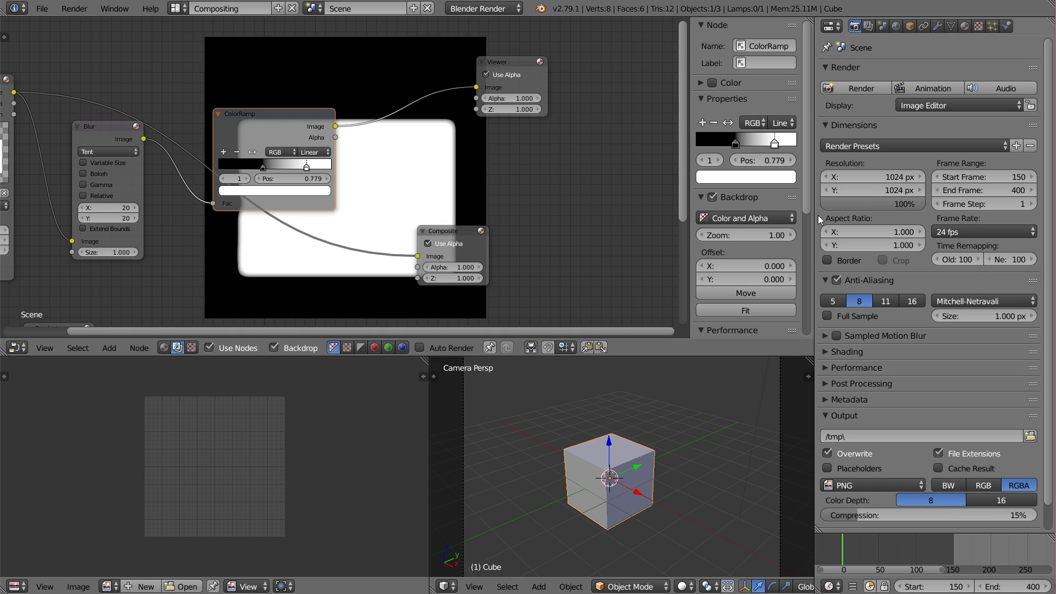
- Insert a Scale node between the Image and Blur nodes and set it to Render Size
scroll(366, 196, "down", 2)
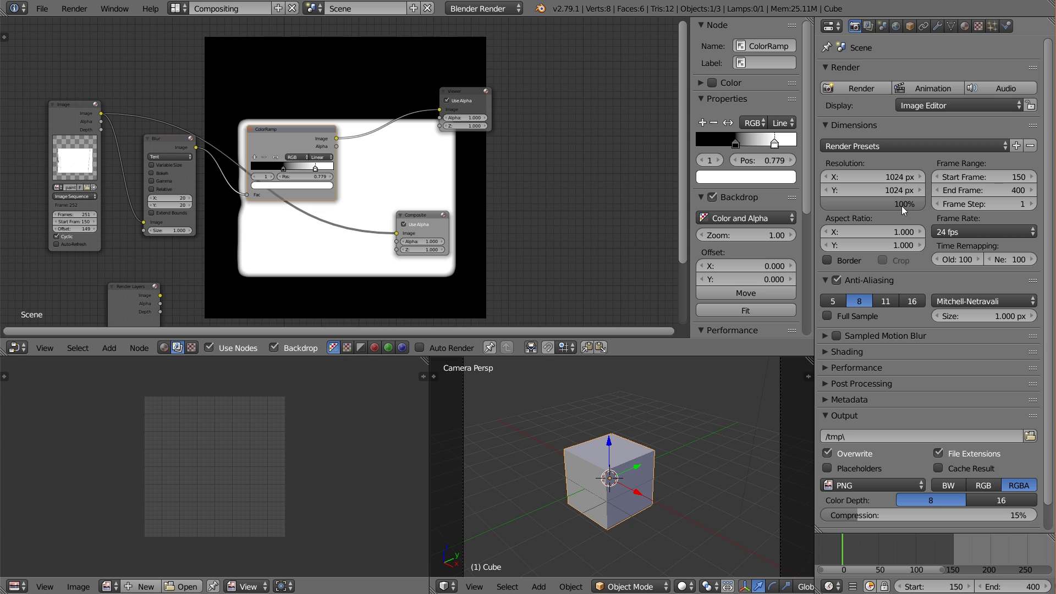
scroll(170, 195, "down", 1)
middle_click_drag(84, 172, 200, 147)
left_click_drag(220, 97, 184, 97)
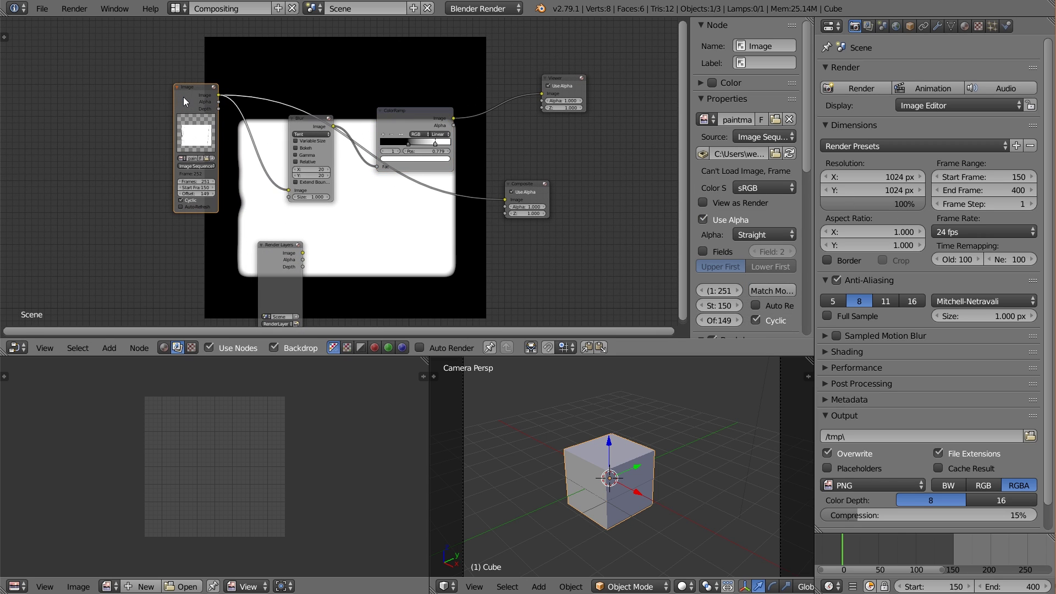
key("shift+a")
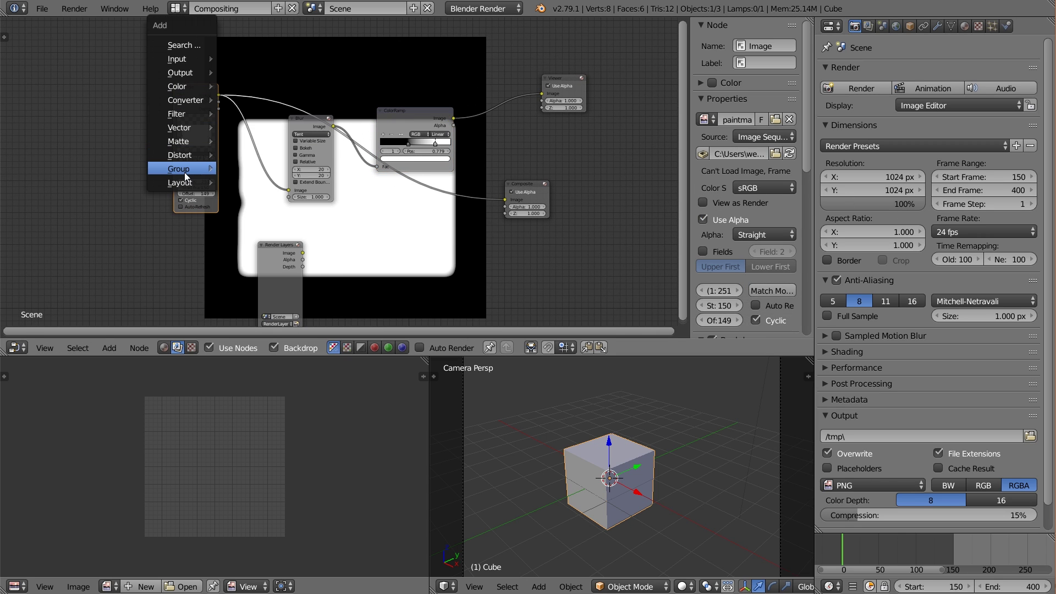
mouse_move(191, 154)
left_click(247, 288)
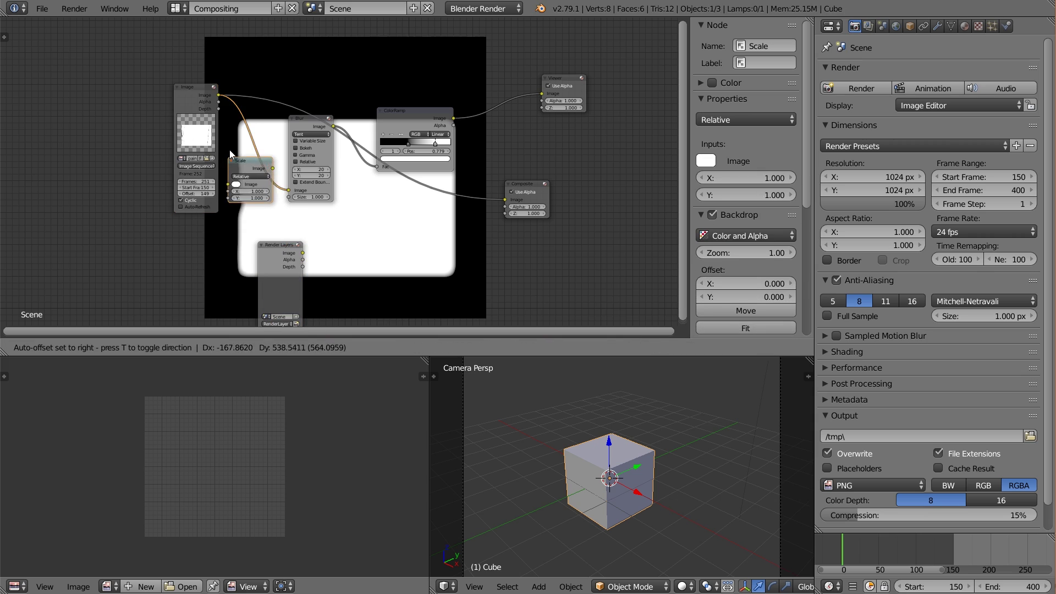
left_click(262, 149)
left_click(277, 142)
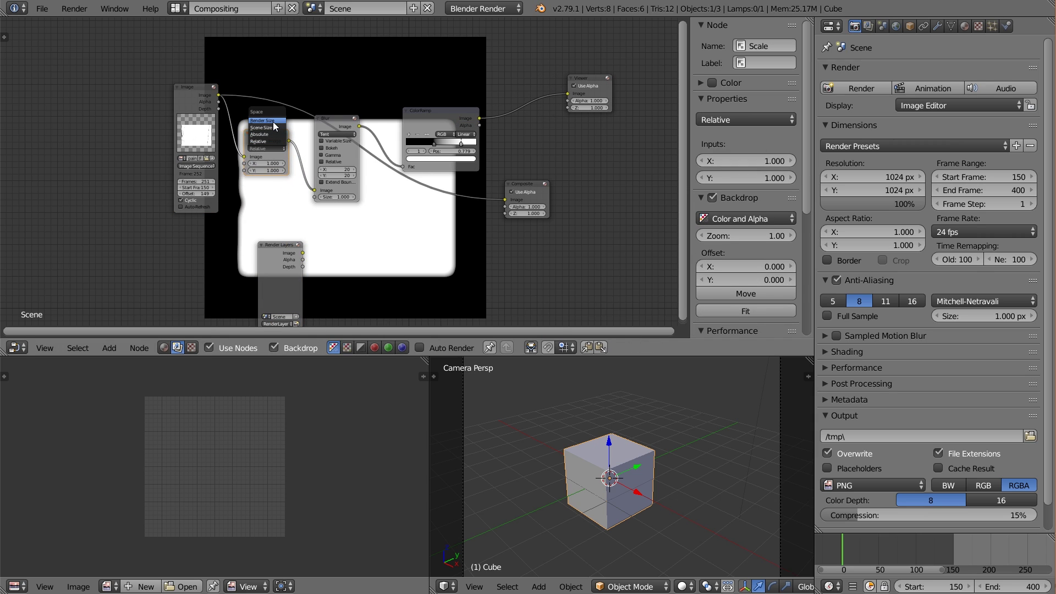
left_click(267, 121)
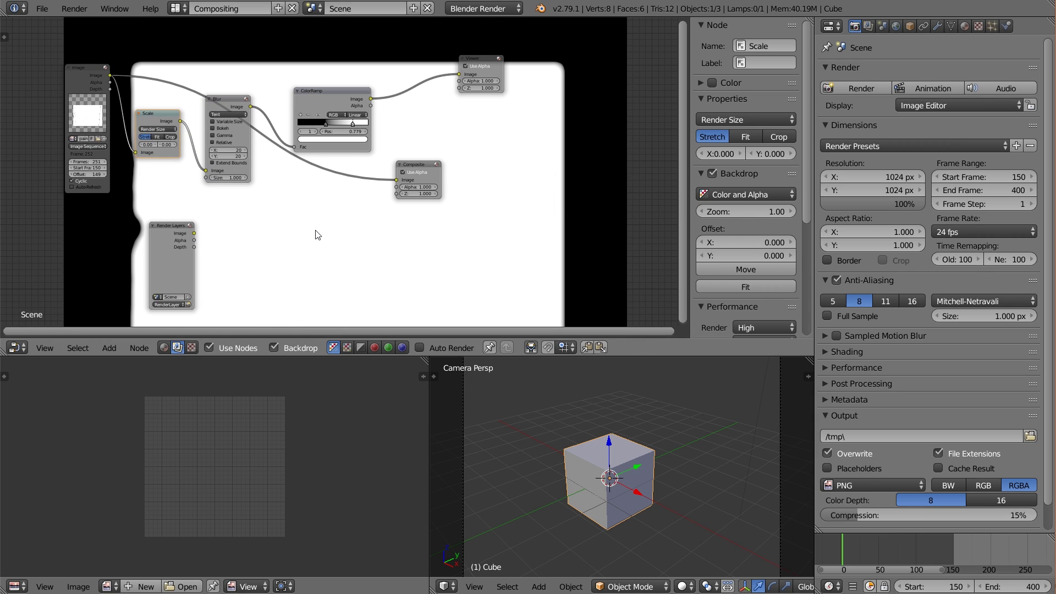
- Set the ColorRamp's interpolation to Ease and move its black stop to about 0.37
key("v")
key("v")
middle_click_drag(334, 253, 279, 235, "alt")
scroll(303, 206, "up", 3)
scroll(400, 111, "up", 1)
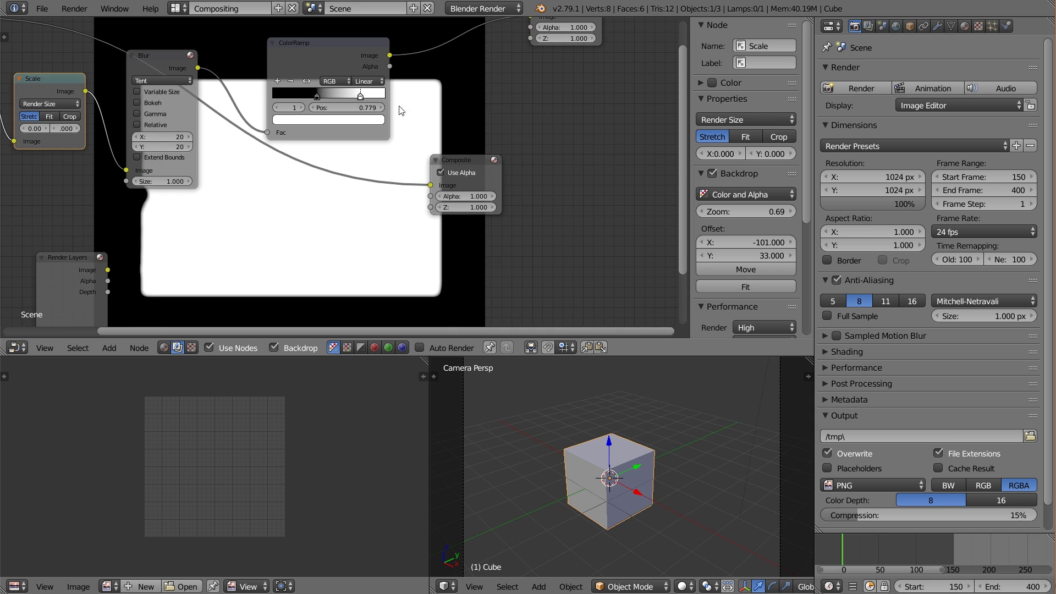
left_click(378, 85)
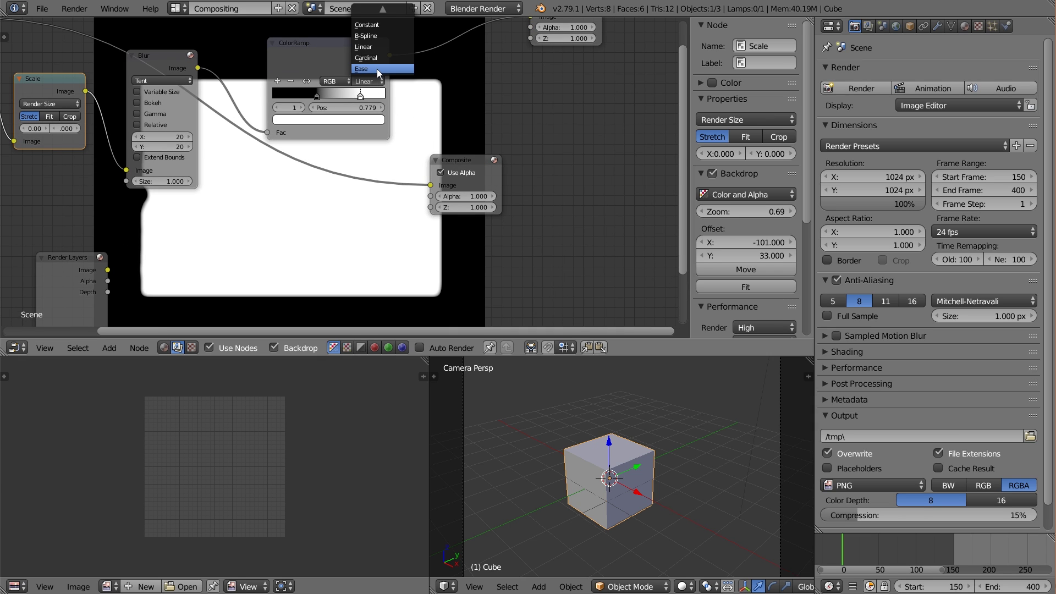
left_click(377, 68)
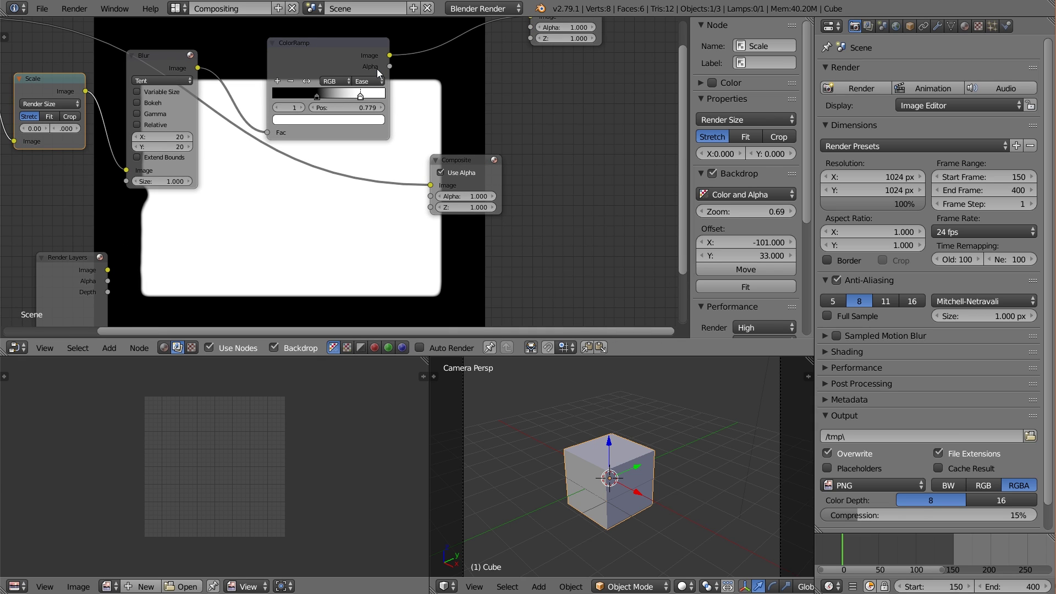
middle_click_drag(264, 179, 132, 200)
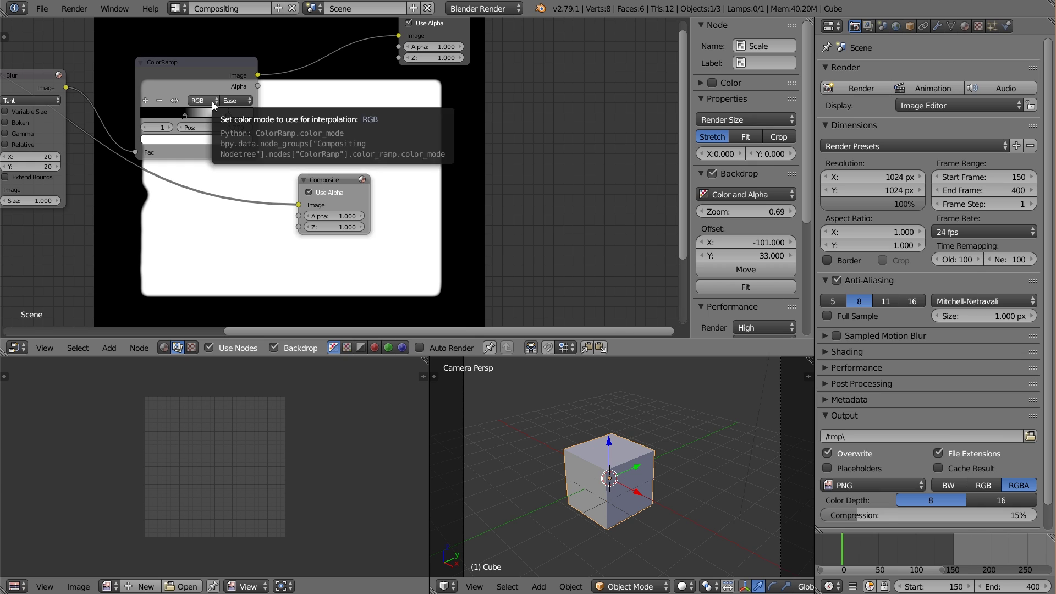
left_click_drag(186, 114, 182, 114)
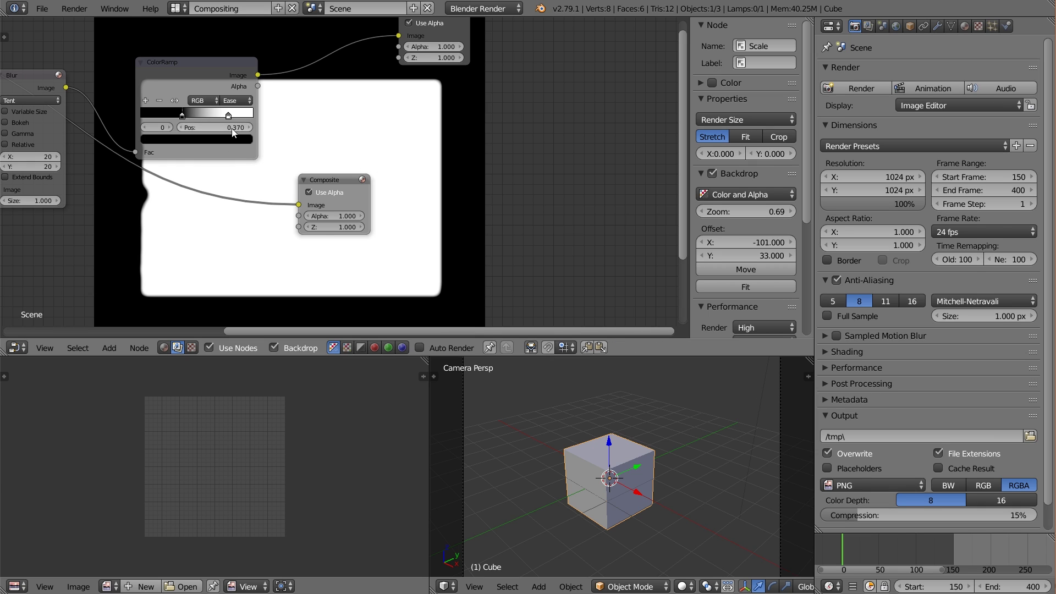
- Connect the ColorRamp's Image output to the Composite node's Image input
scroll(264, 140, "down", 3)
middle_click_drag(278, 142, 230, 150)
left_click_drag(214, 102, 351, 161)
middle_click_drag(232, 196, 290, 200)
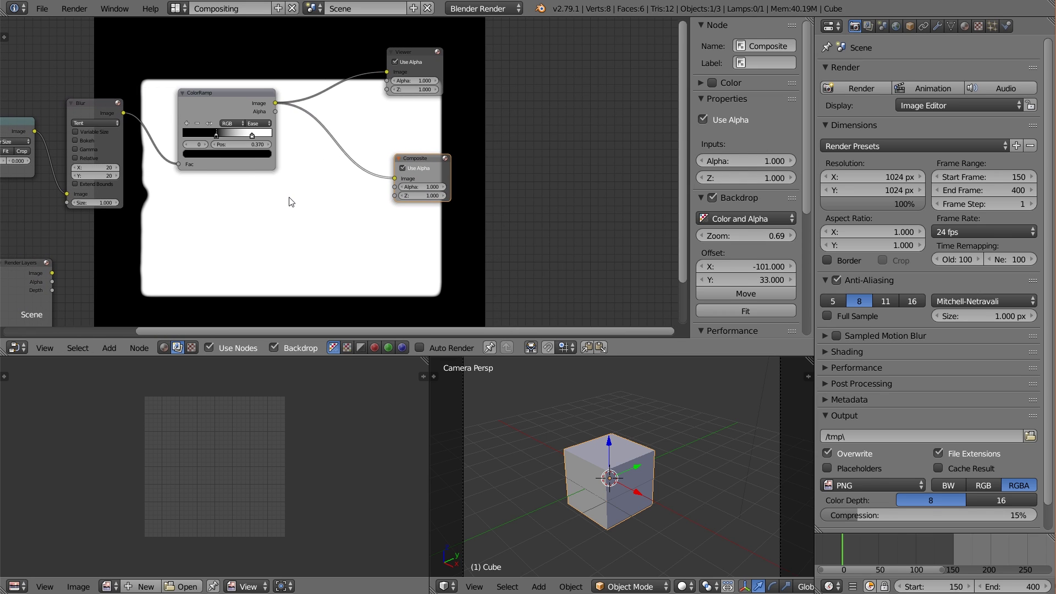
- Set the Blur node's X and Y sizes to 24
scroll(287, 200, "down", 1)
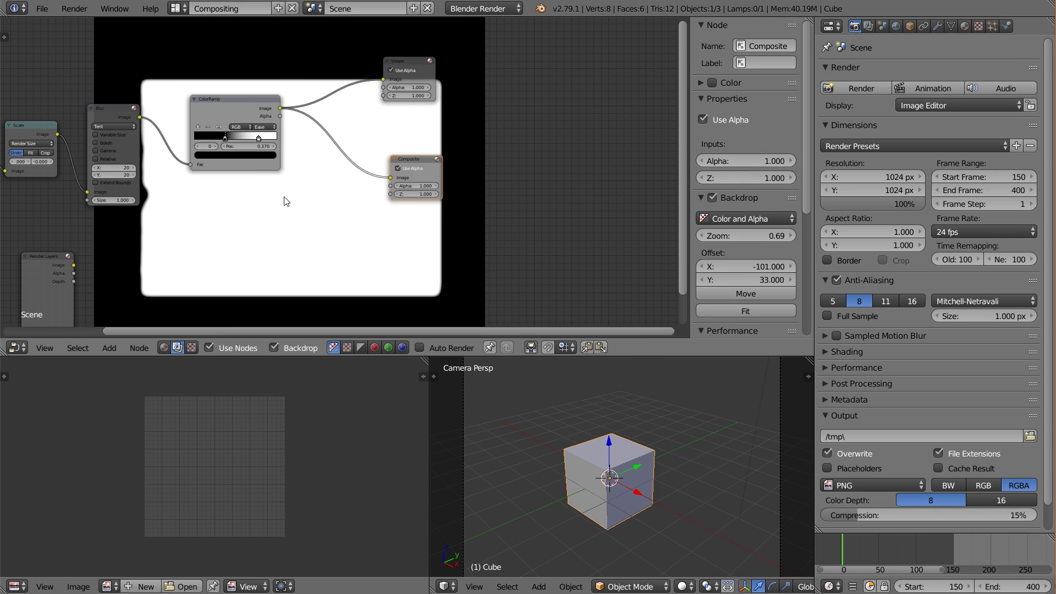
key("Return")
left_click(122, 176)
type("24")
key("Return")
- Preview the ColorRamp's Alpha output in the Viewer, and return the Viewer to its Image output
left_click(262, 104, "ctrl+shift")
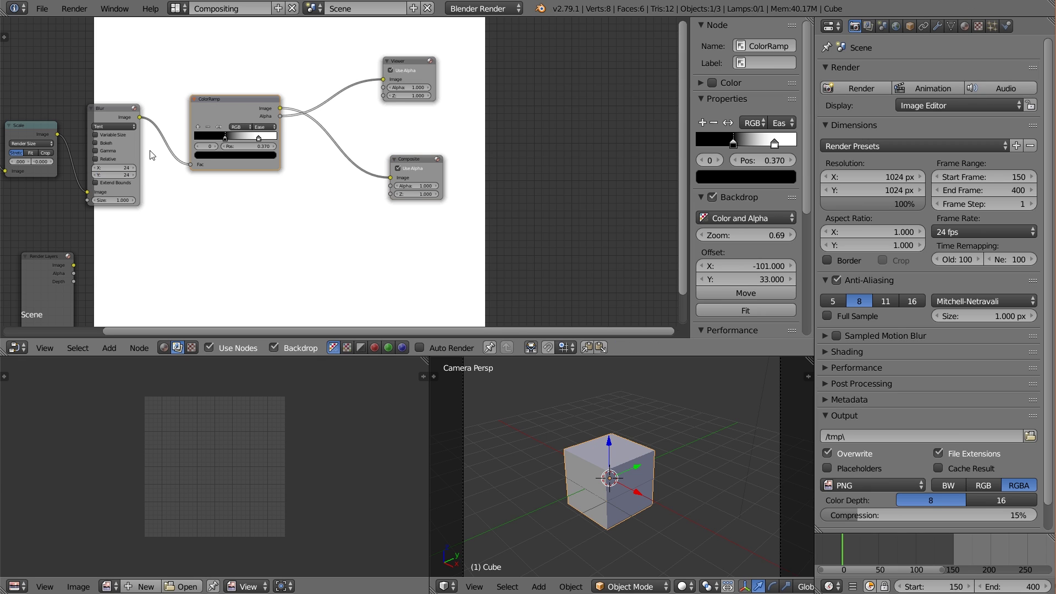
left_click(247, 111, "ctrl+shift")
scroll(120, 166, "up", 1)
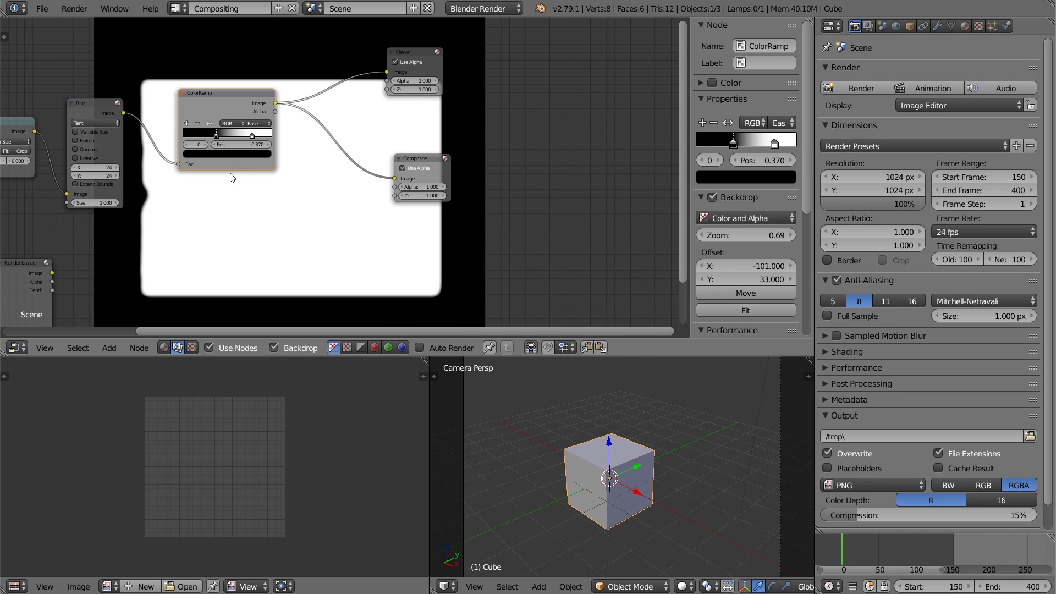
- Create a folder named blurred inside the Paint folder and set it as the render output location
scroll(385, 170, "down", 2)
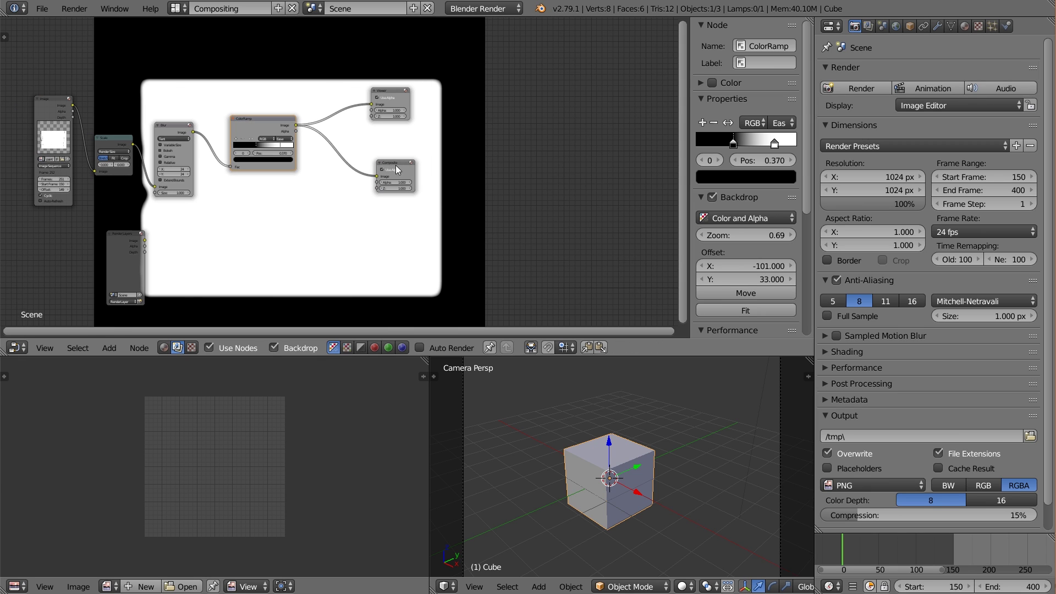
left_click(1030, 436)
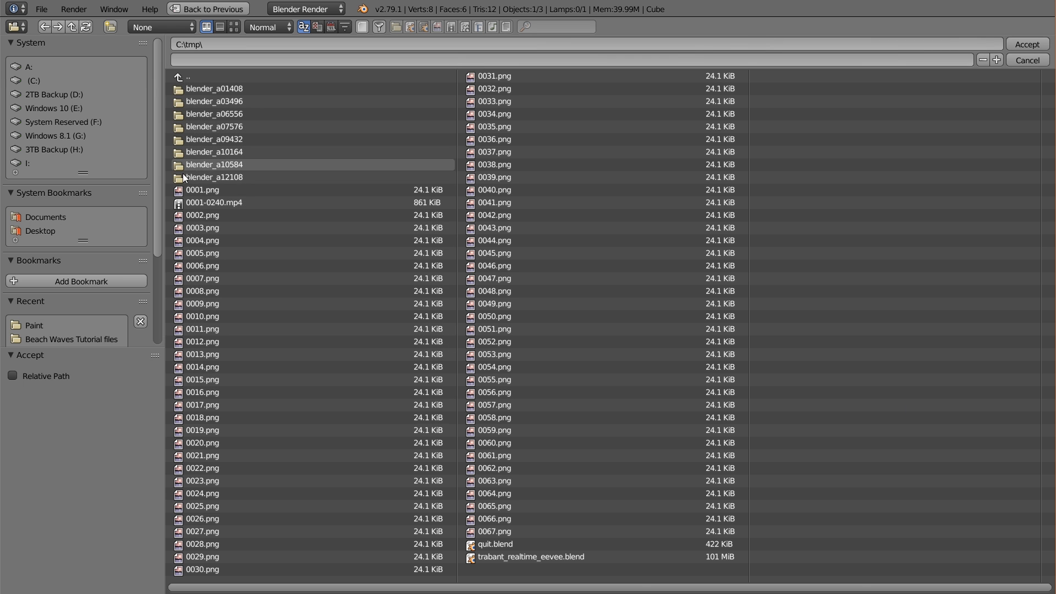
left_click(44, 325)
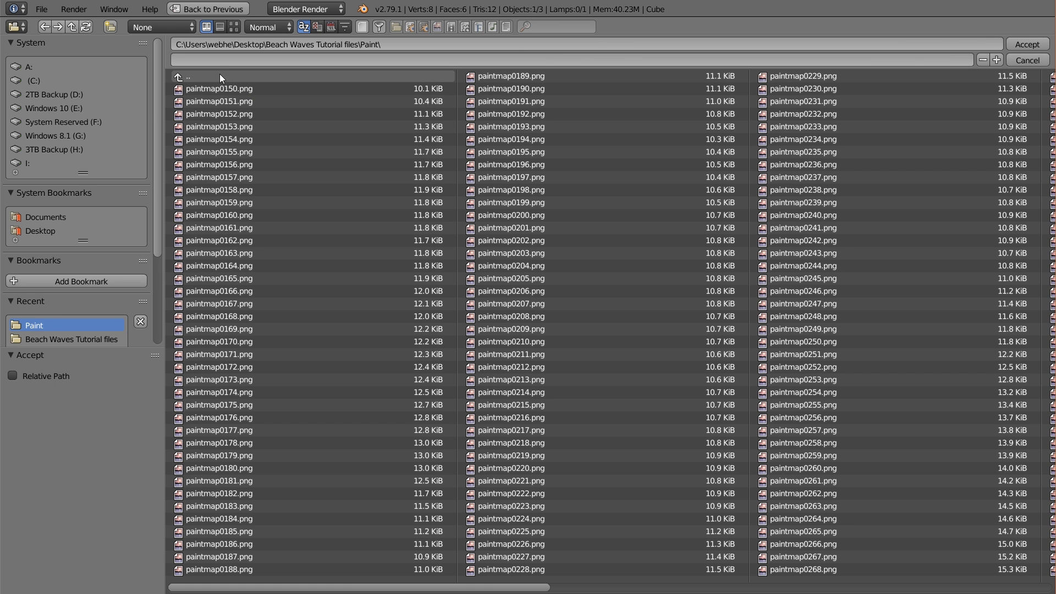
left_click(207, 73)
left_click(199, 138)
left_click(110, 27)
type("b")
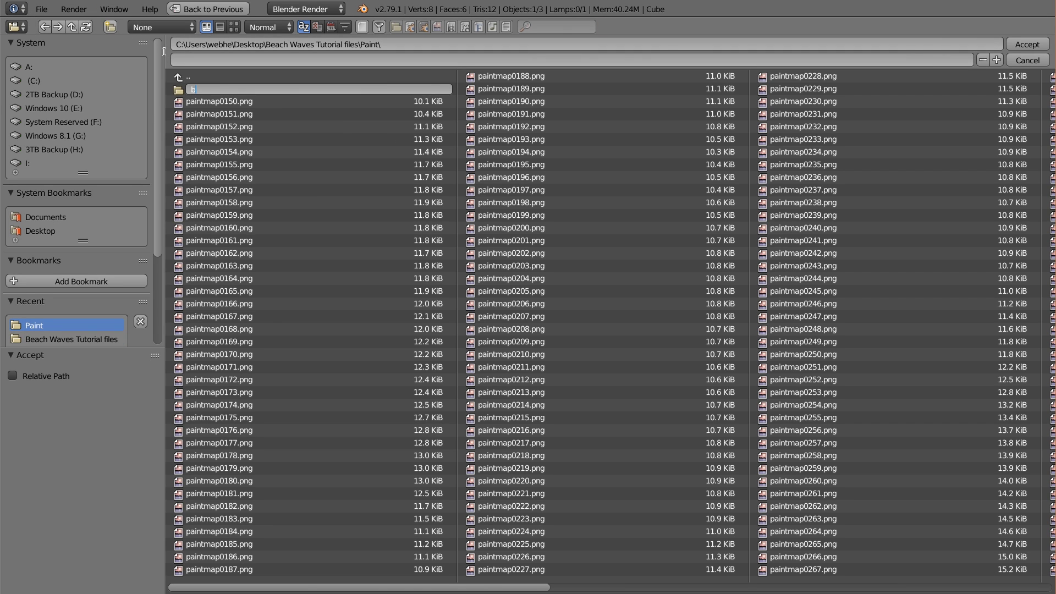
type("lurred")
key("Return")
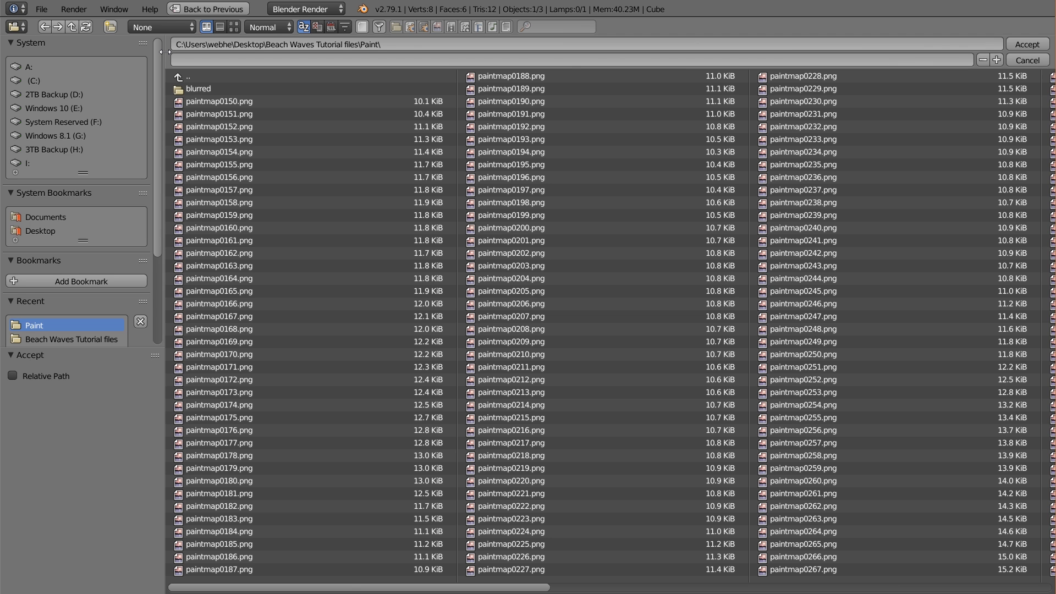
left_click(226, 88)
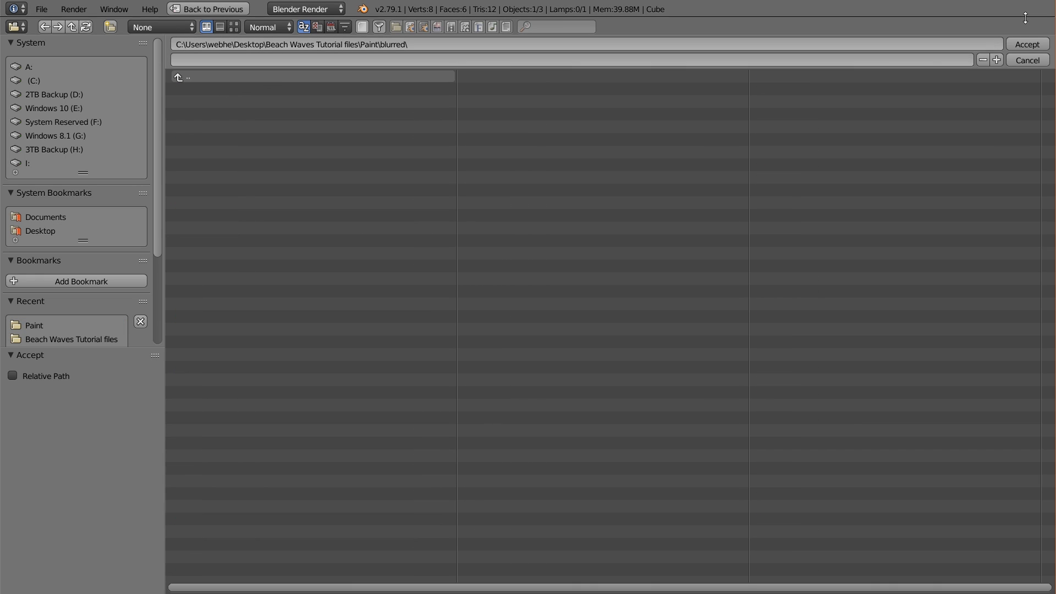
left_click(1022, 47)
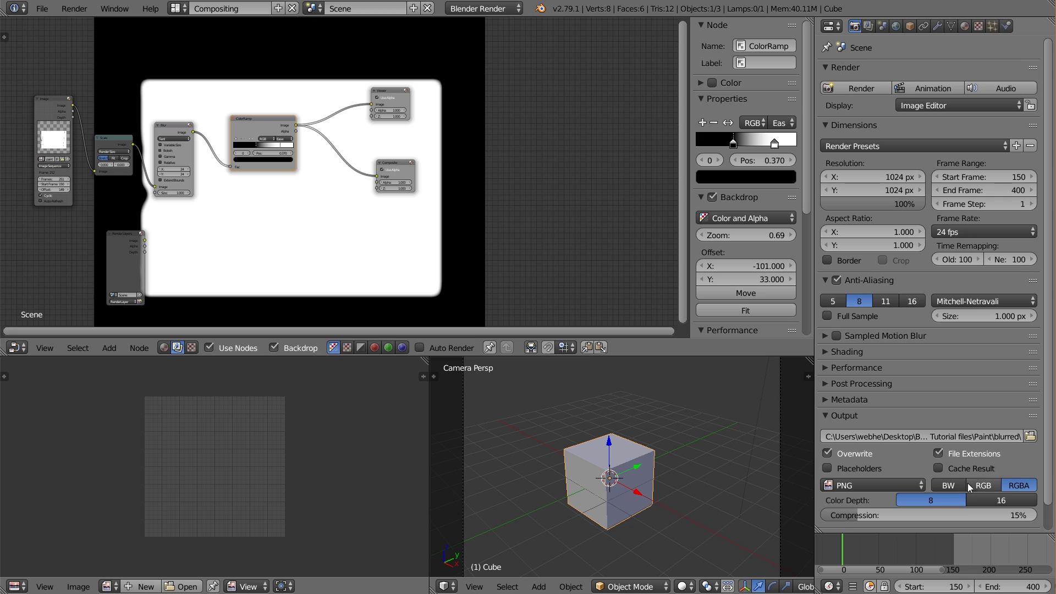
- Set the PNG output's color mode to RGB and render the animation
left_click(983, 483)
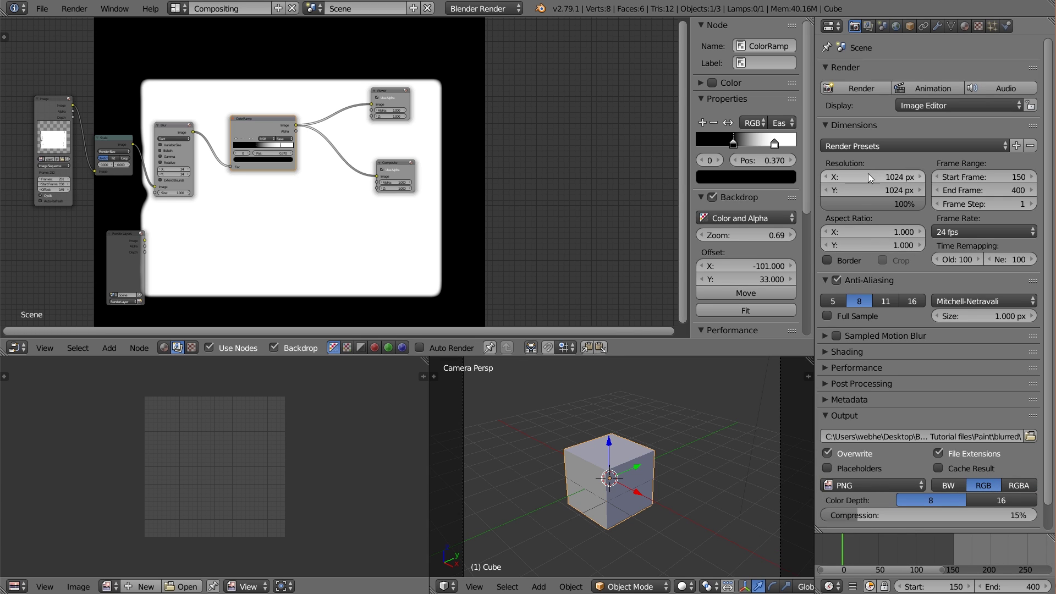
left_click(929, 84)
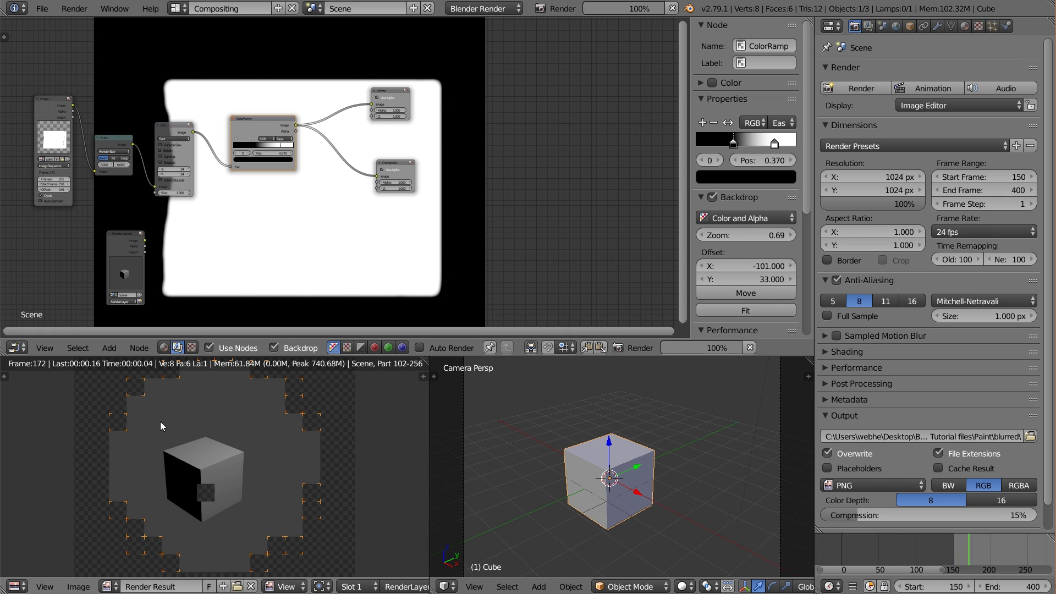
middle_click_drag(239, 238, 177, 158)
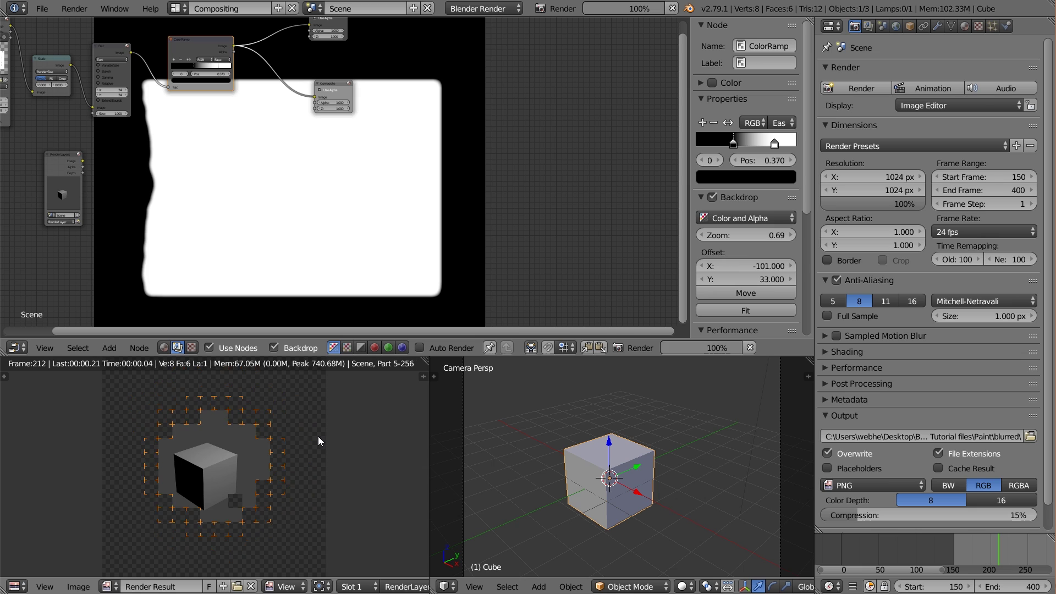
- Open the recent file Beach_Waves_Tutorial.blend
left_click(42, 8)
mouse_move(100, 52)
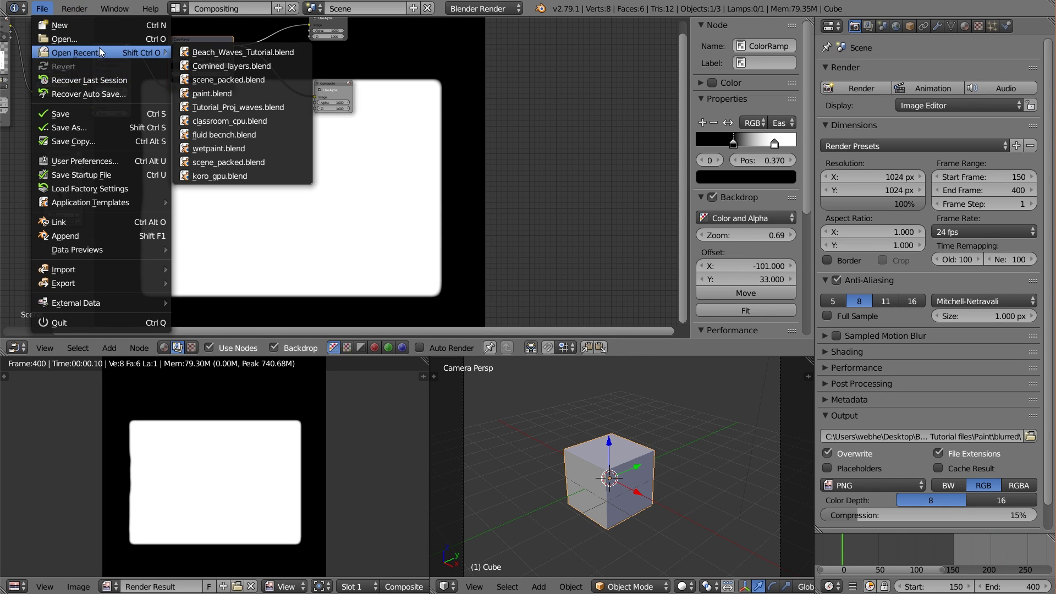
left_click(275, 53)
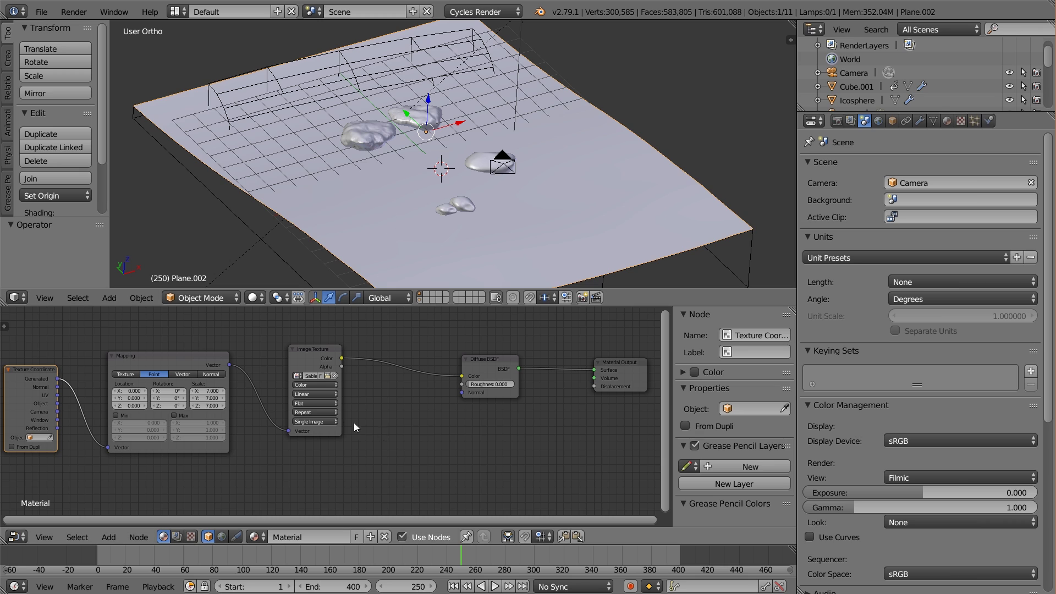
- Add an Image Texture node in the empty space below the beach material's existing nodes
scroll(440, 212, "down", 2)
middle_click_drag(427, 194, 420, 191)
scroll(310, 444, "down", 1)
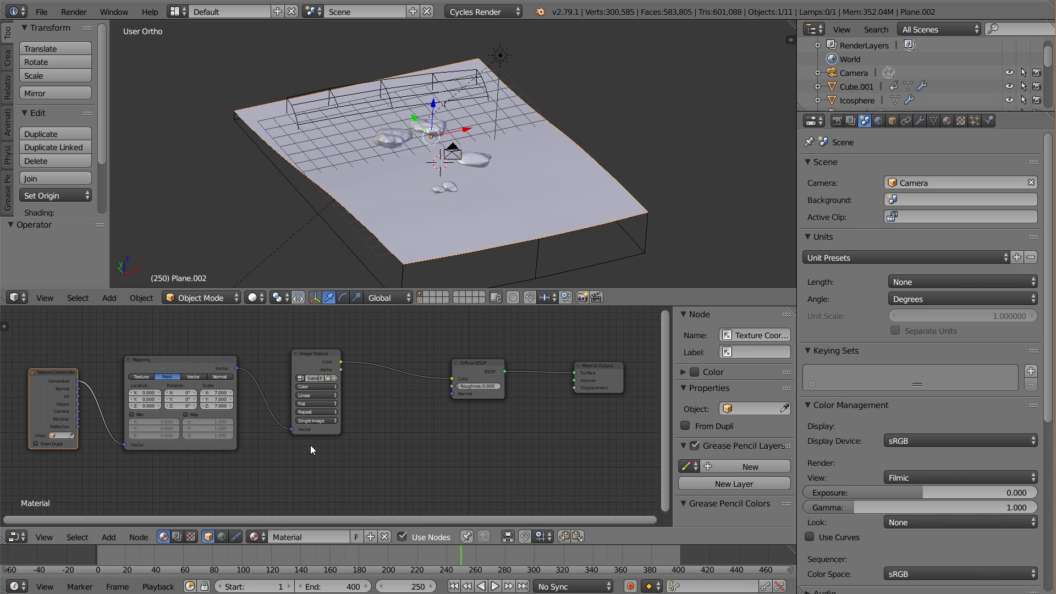
middle_click_drag(310, 444, 360, 346)
key("shift+a")
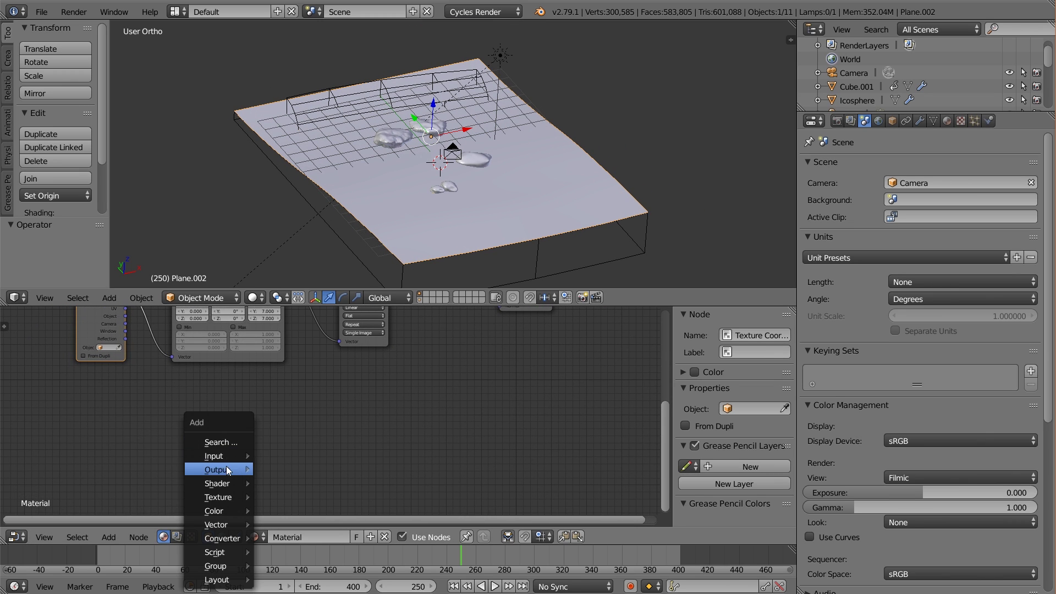
mouse_move(222, 495)
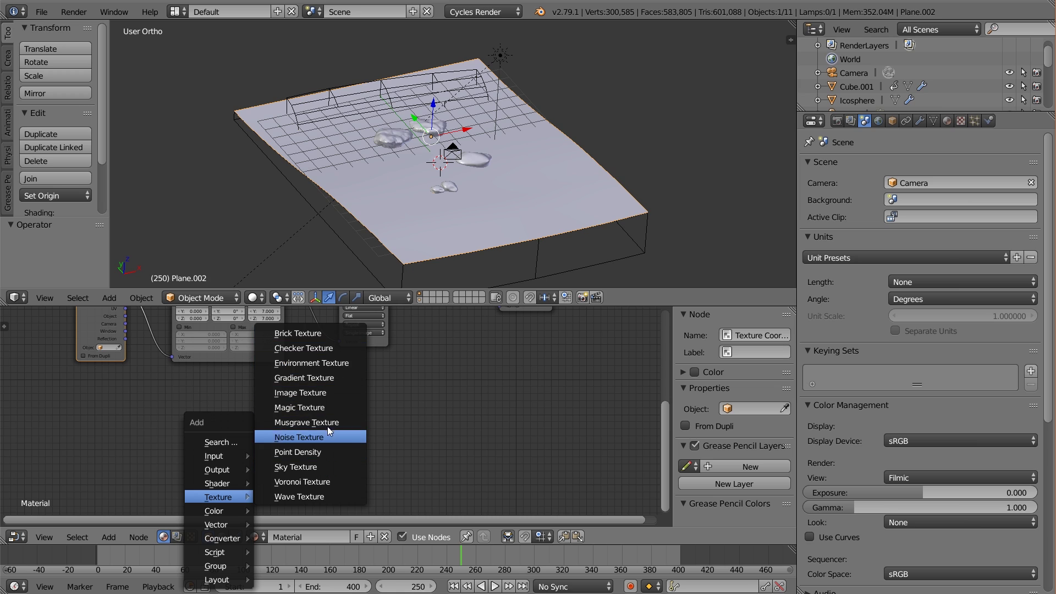
left_click(311, 393)
left_click(226, 416)
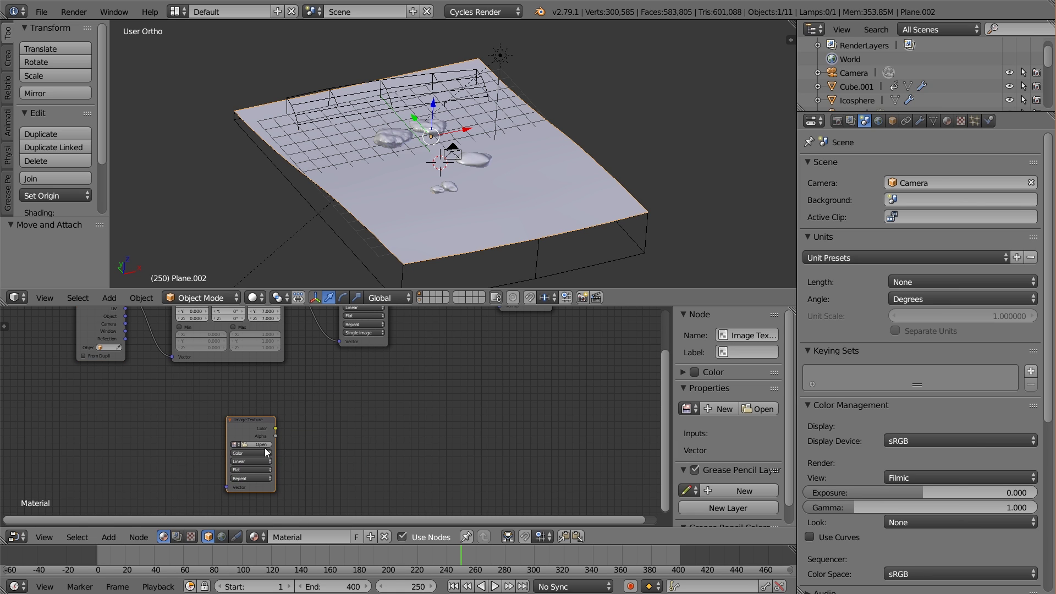
- Load the whole PNG sequence from the Paint folder's blurred subfolder, starting at 0150.png, into the new Image Texture node
left_click(259, 445)
left_click(232, 137)
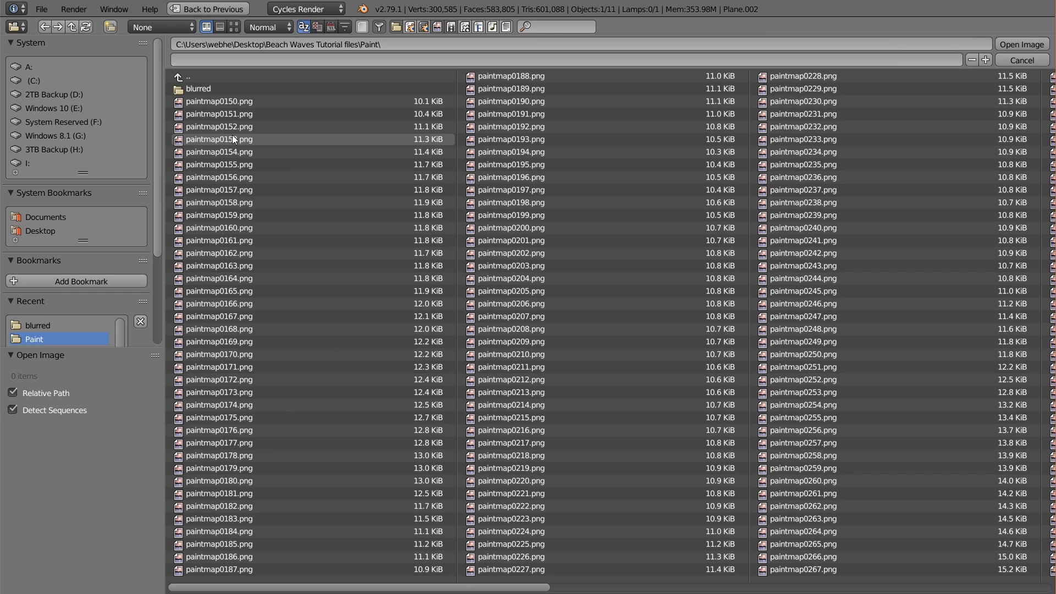
left_click(213, 91)
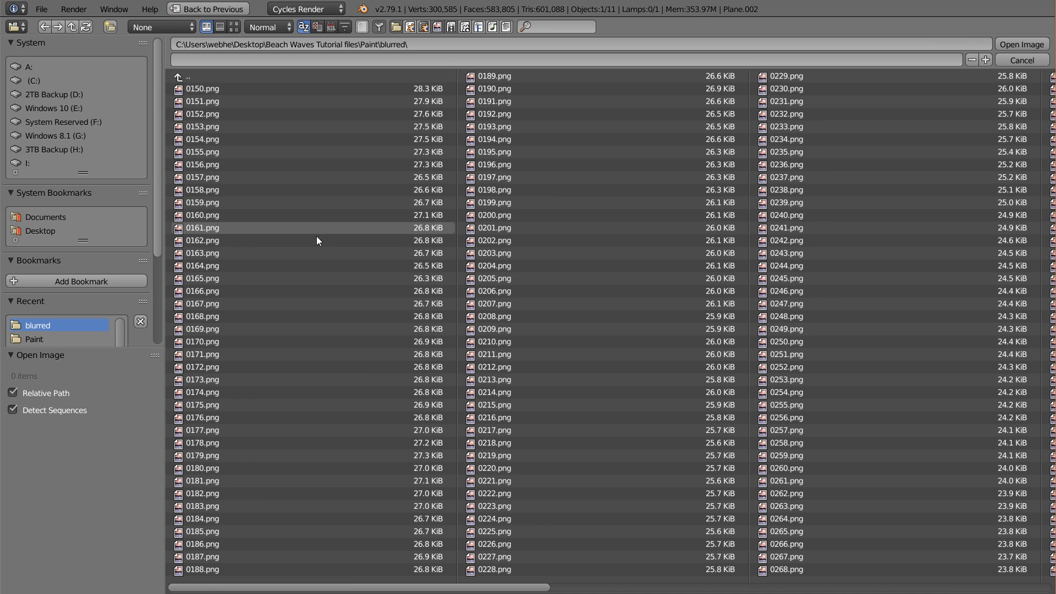
key("a")
left_click(1020, 44)
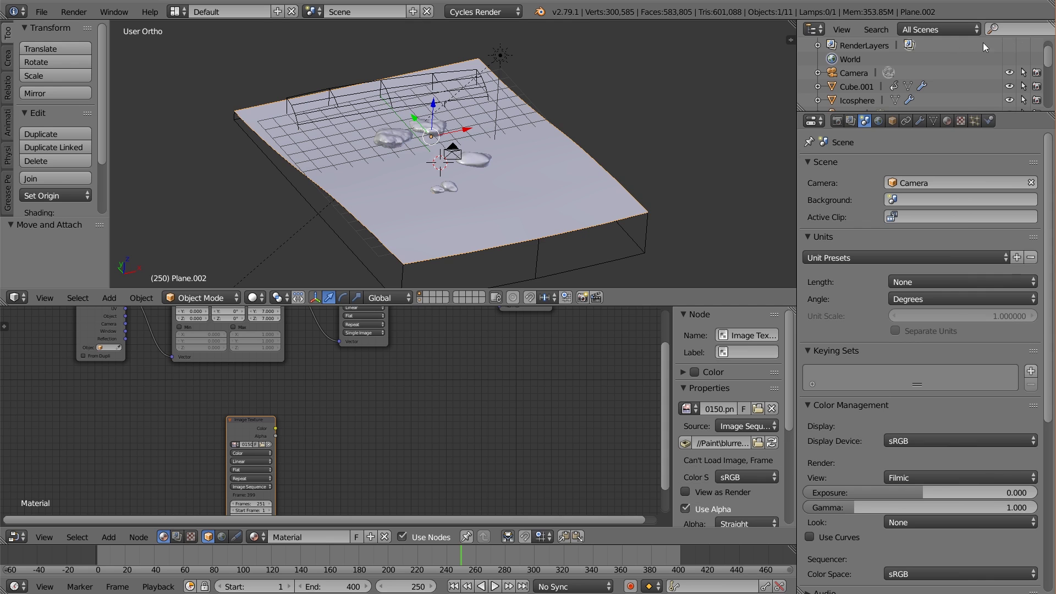
- Set the image sequence's start frame to 150 and enable Cyclic on the new Image Texture node
left_click_drag(263, 425, 222, 389)
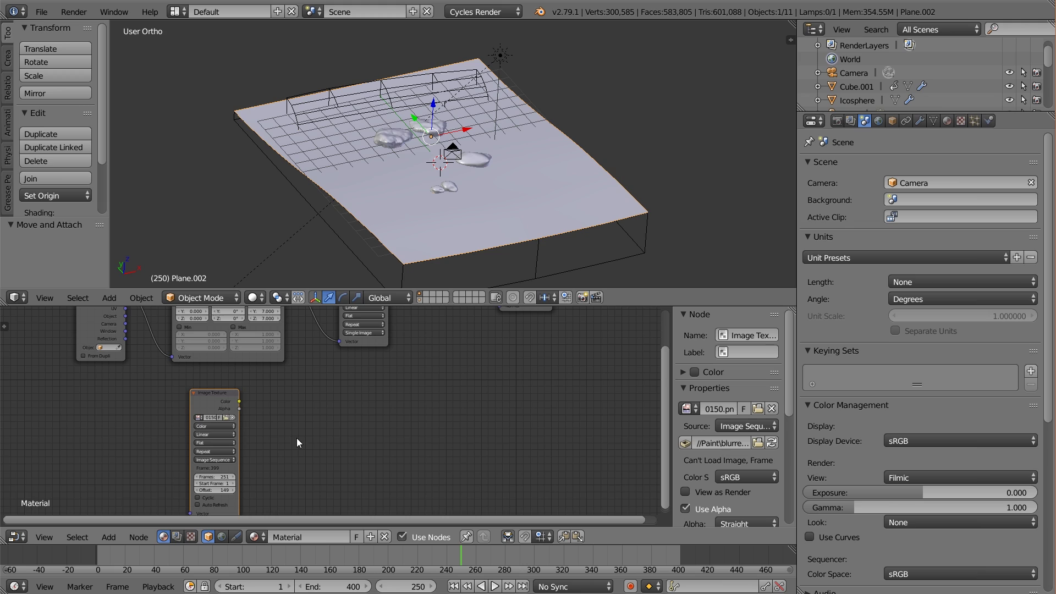
middle_click_drag(278, 461, 270, 401)
scroll(271, 401, "up", 2)
left_click(191, 424)
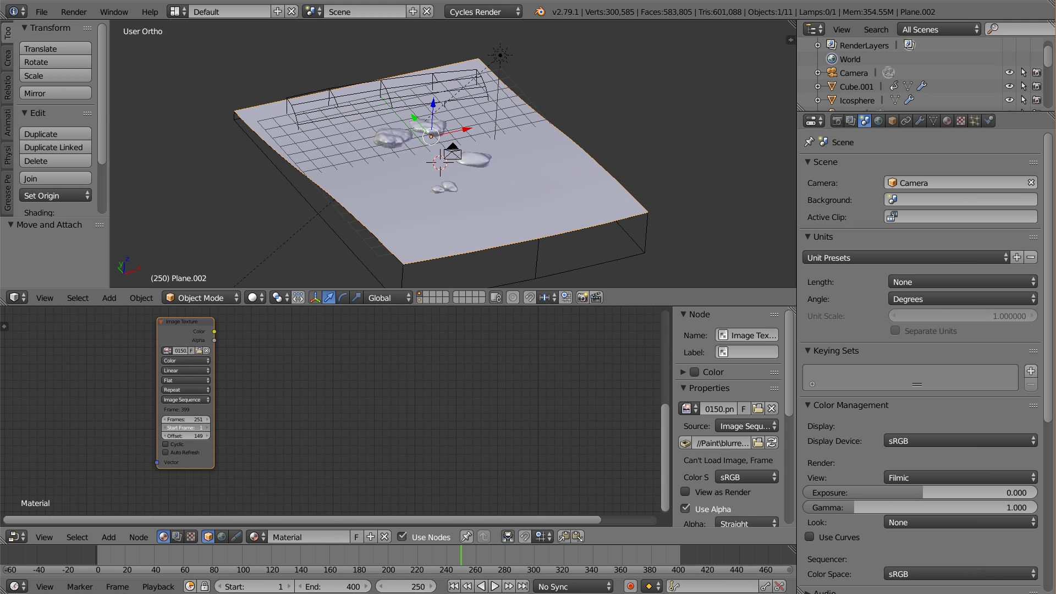
type("150")
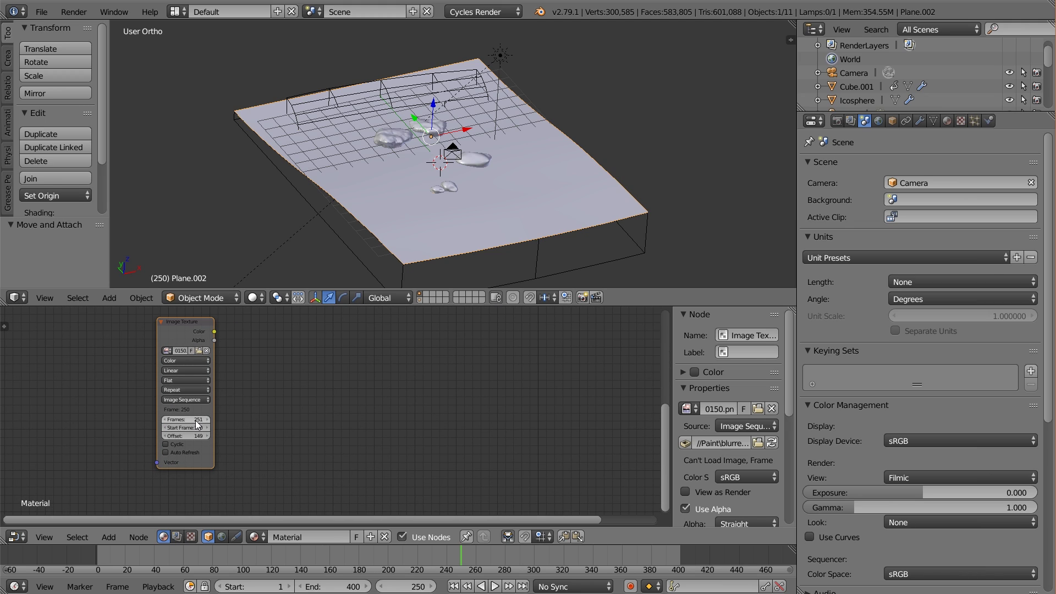
key("Return")
left_click(168, 445)
- Add a ColorRamp node beside the image sequence texture and connect the texture's Color output to the ramp's Fac
scroll(256, 431, "down", 4)
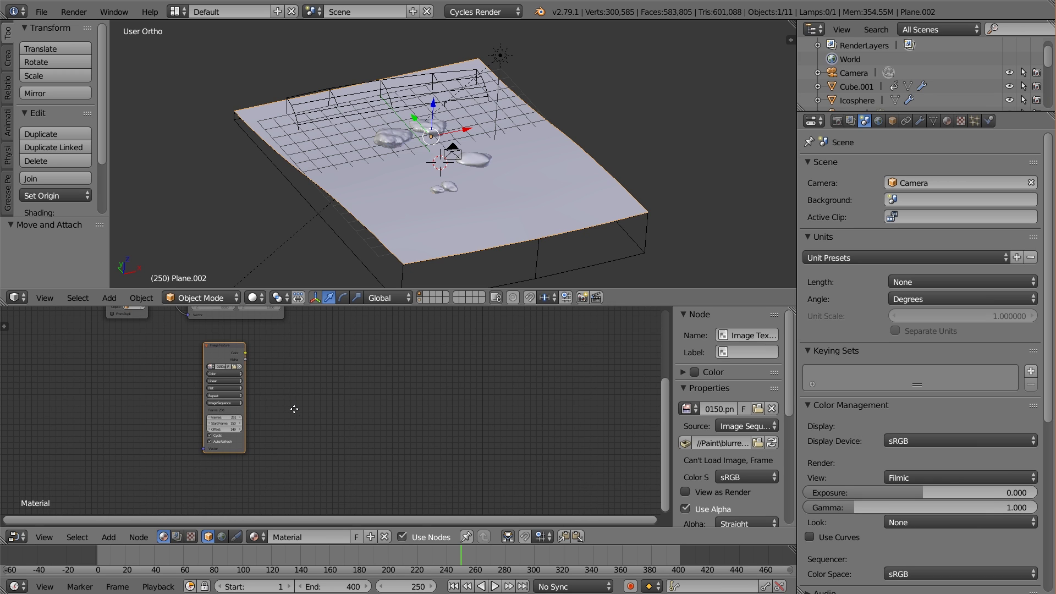
scroll(292, 358, "down", 1)
middle_click_drag(292, 358, 251, 416)
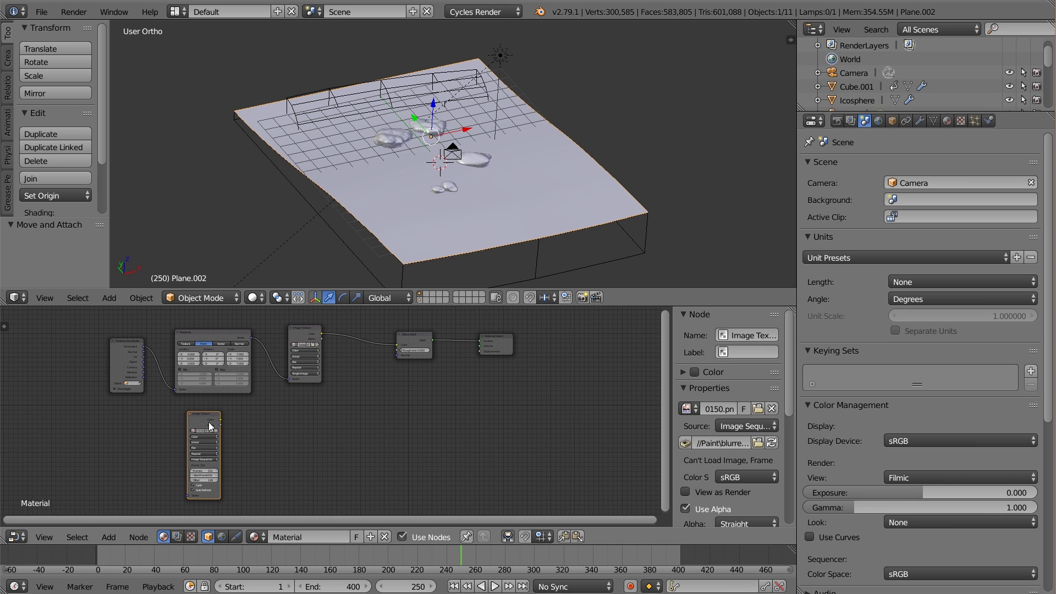
left_click_drag(210, 422, 174, 418)
key("shift+a")
mouse_move(239, 451)
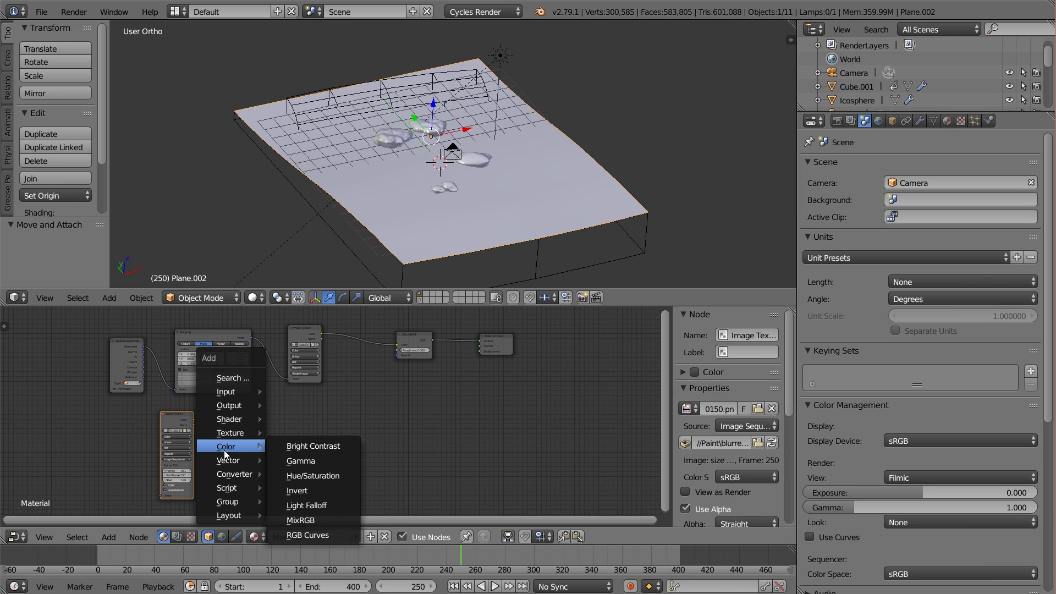
mouse_move(231, 477)
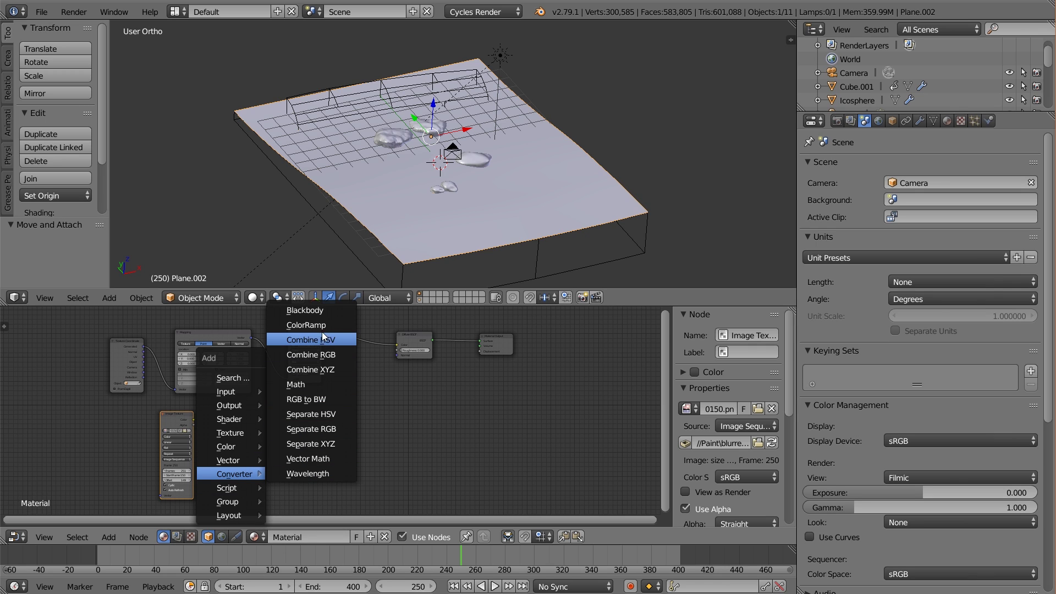
left_click(306, 325)
left_click(212, 414)
left_click_drag(194, 420, 215, 459)
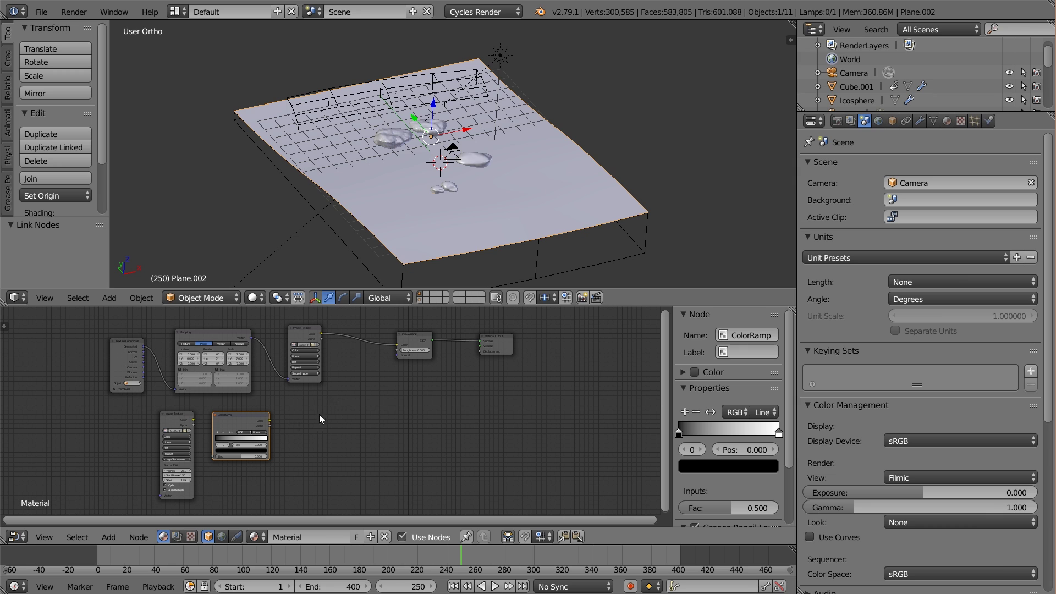
left_click_drag(190, 418, 216, 457)
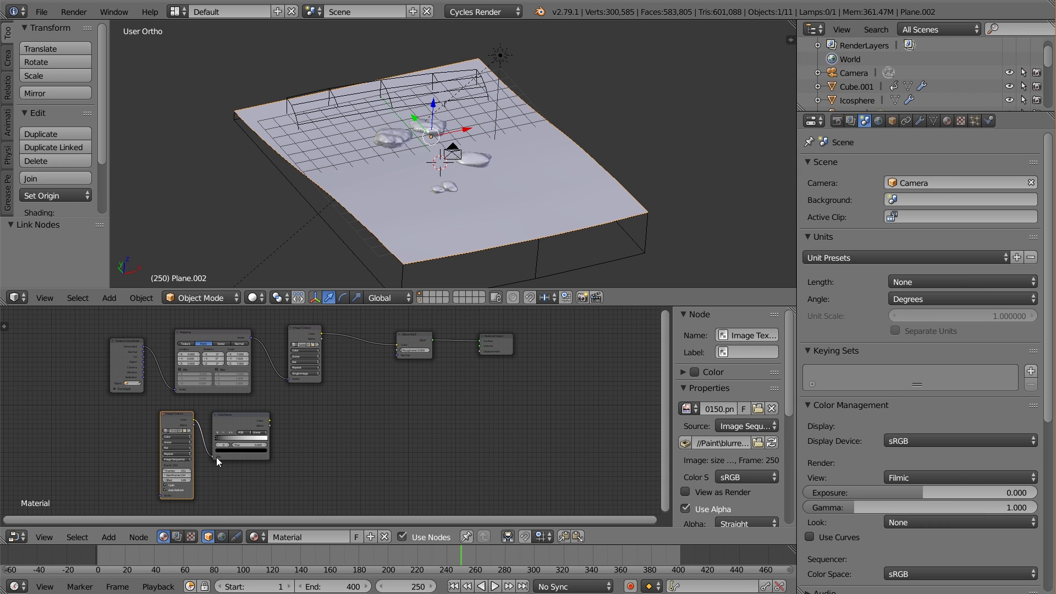
- Insert a MixRGB node between the sand texture and the Diffuse BSDF and set its blend mode to Multiply
scroll(372, 419, "up", 2)
scroll(372, 419, "down", 3)
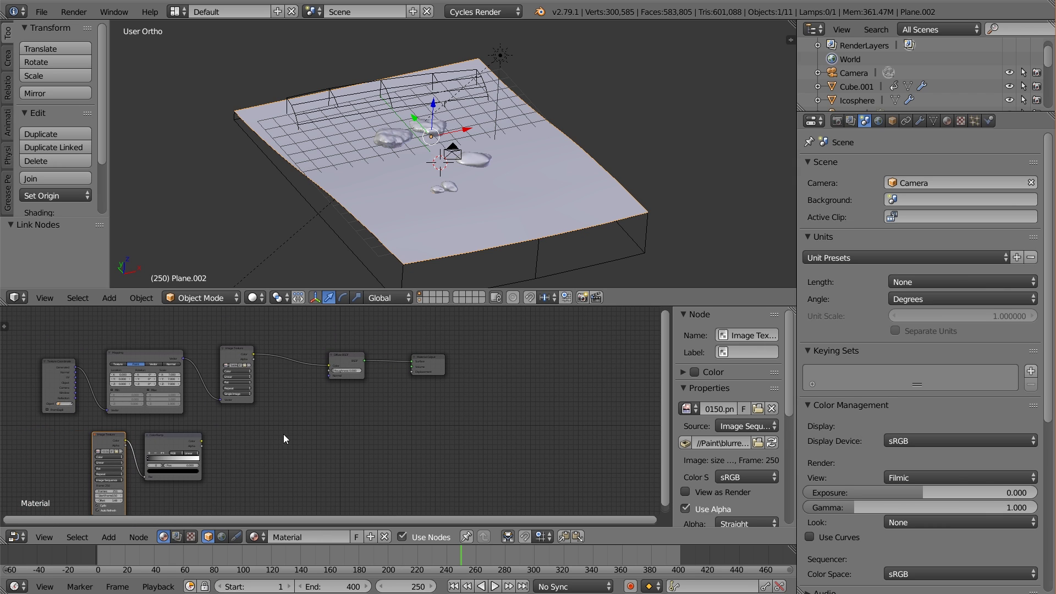
left_click_drag(350, 363, 384, 359)
key("shift+a")
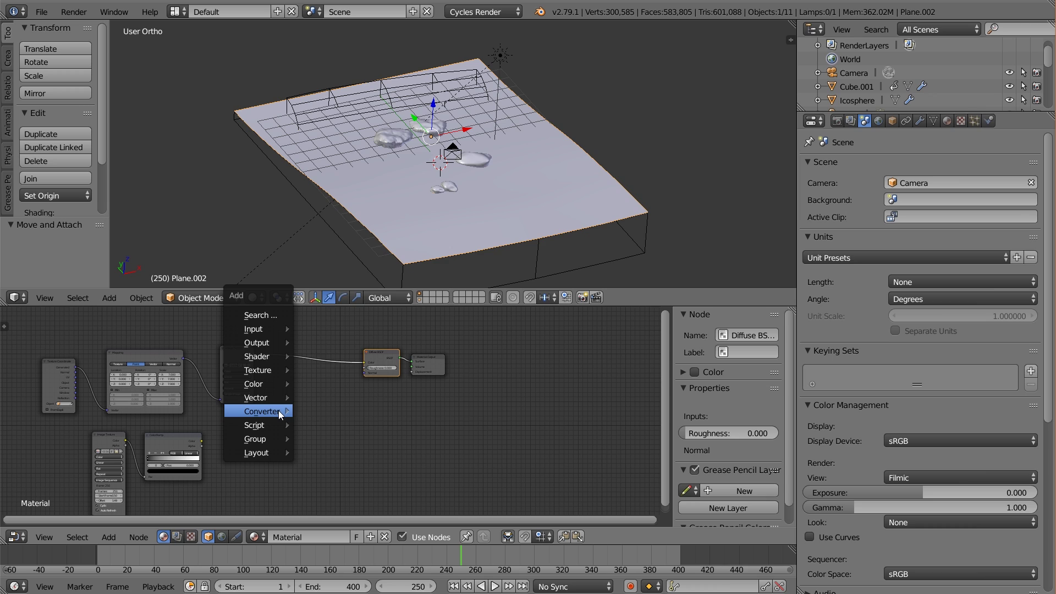
mouse_move(265, 383)
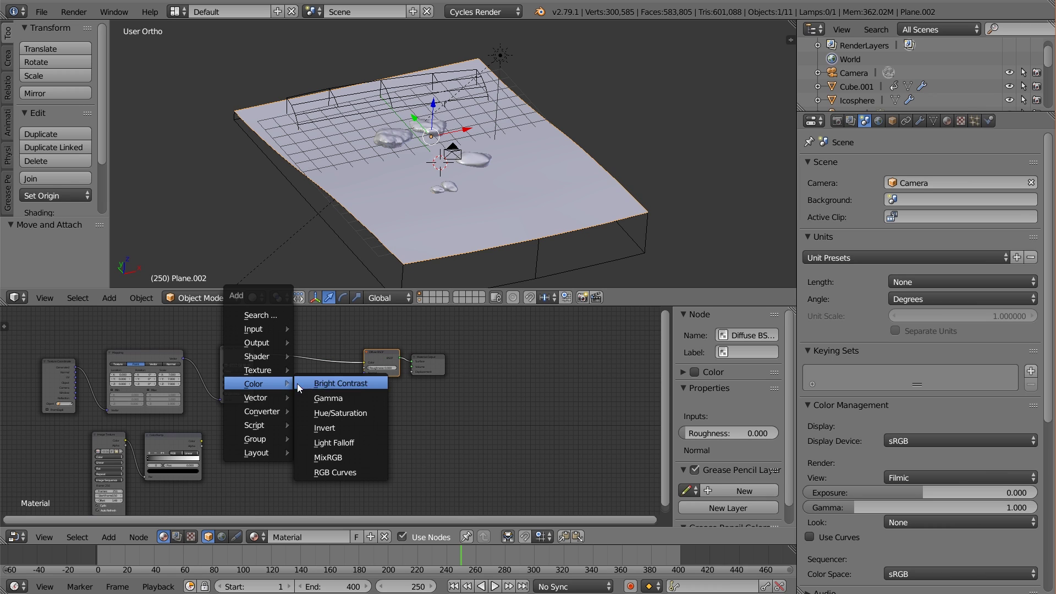
left_click(339, 458)
left_click(312, 358)
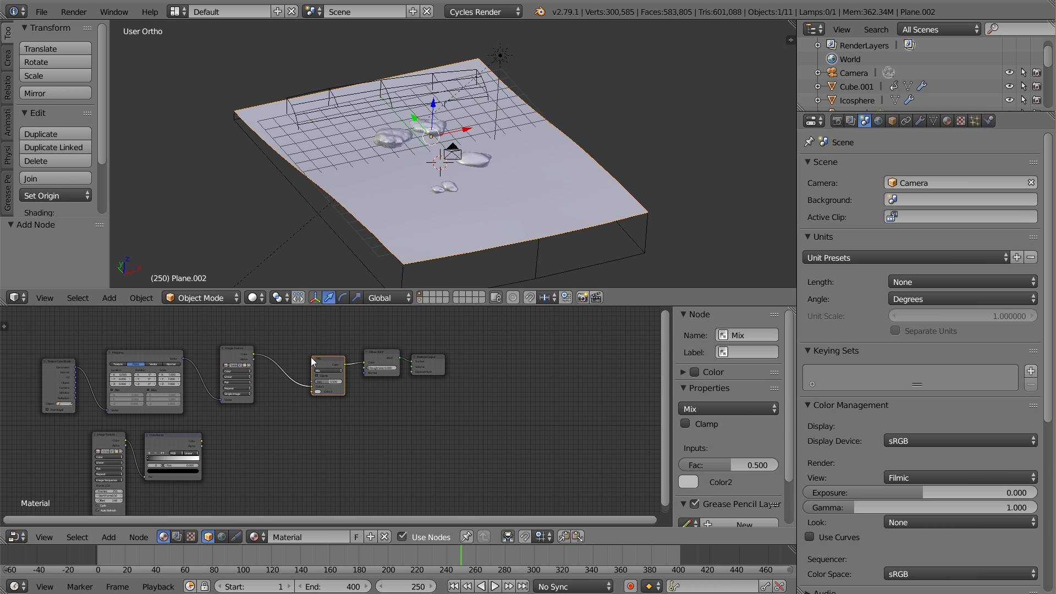
left_click(324, 369)
left_click(332, 361)
scroll(313, 397, "up", 3)
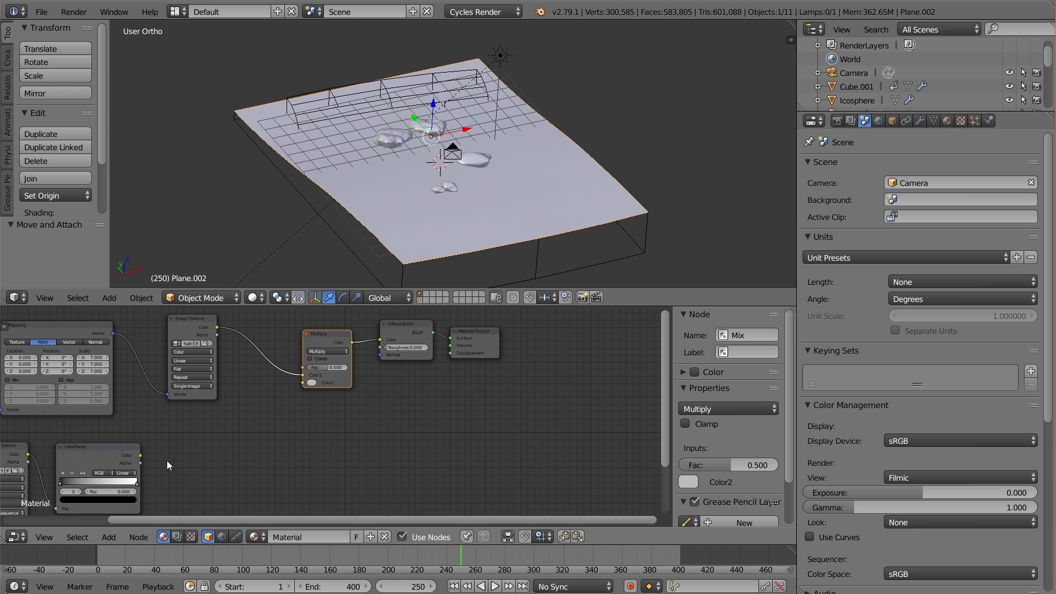
key("g")
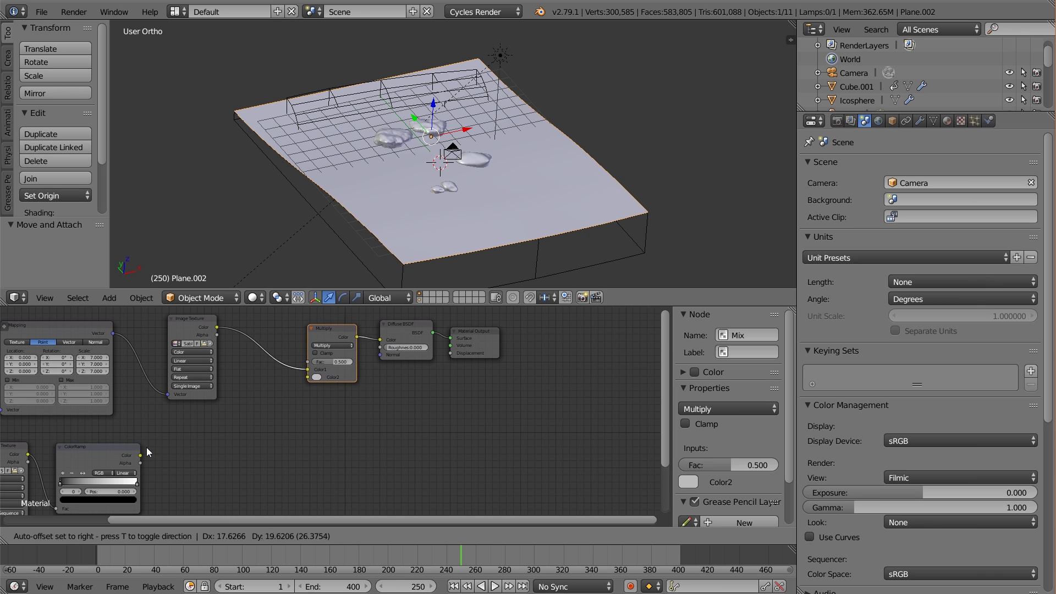
left_click(130, 454)
- Connect the ColorRamp's Color output to the Multiply node's Fac and pull the ramp's stops inward, with white at 0.750
left_click_drag(138, 456, 300, 370)
left_click_drag(122, 463, 153, 461)
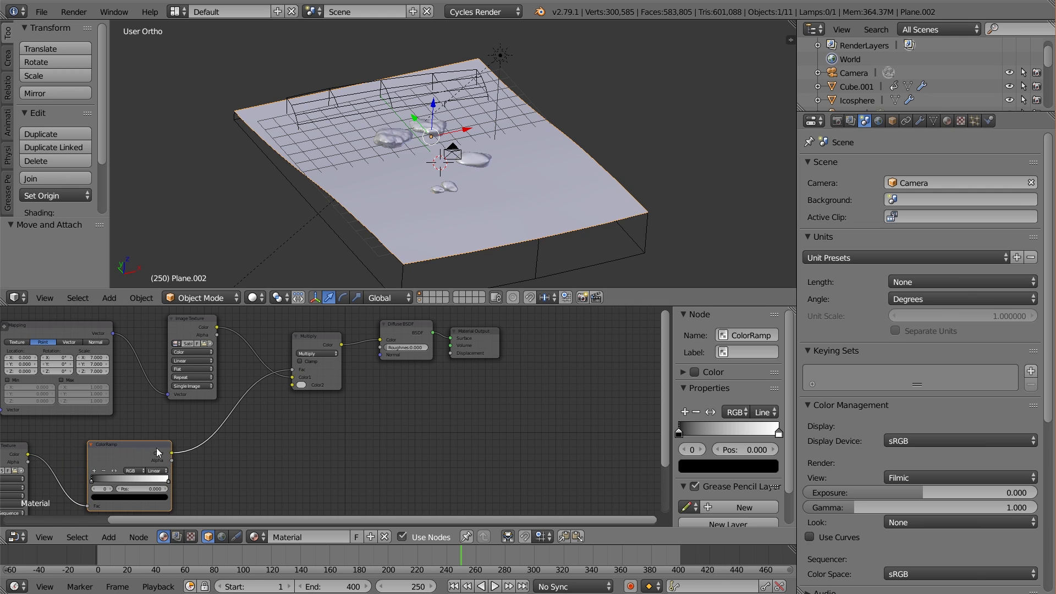
left_click(302, 385)
left_click_drag(191, 328, 166, 327)
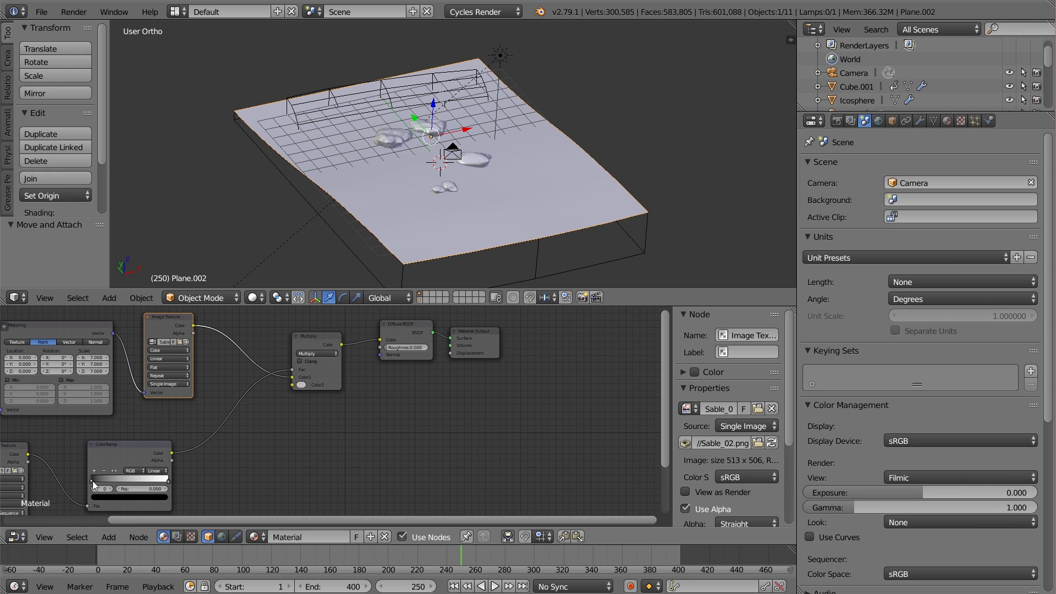
left_click_drag(167, 480, 149, 481)
middle_click_drag(358, 448, 346, 460)
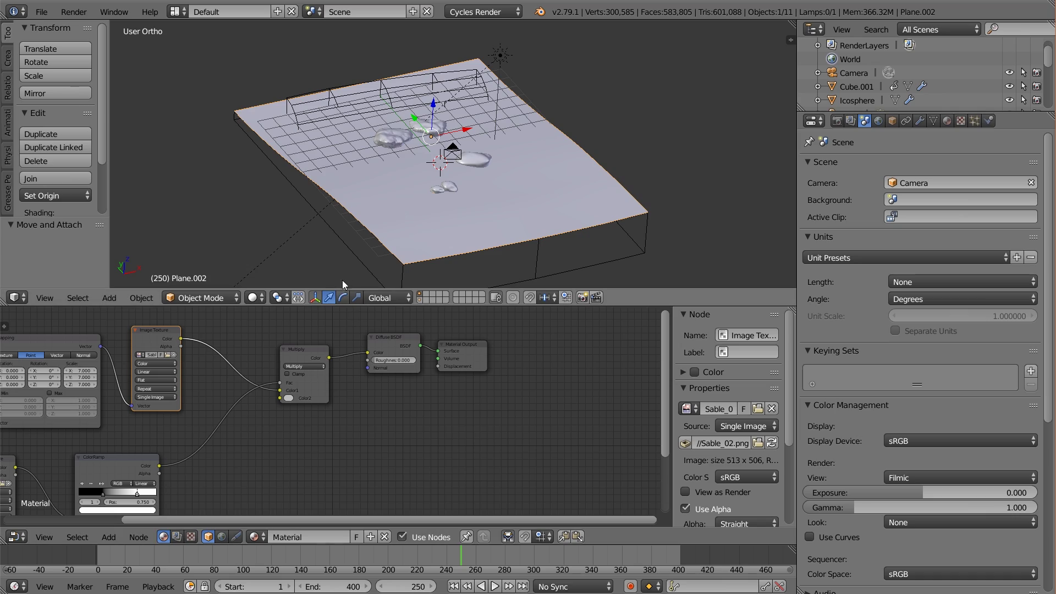
- Switch the 3D viewport to Rendered shading to preview the wet area on the sand up close
left_click(254, 298)
left_click(257, 299)
left_click(273, 206)
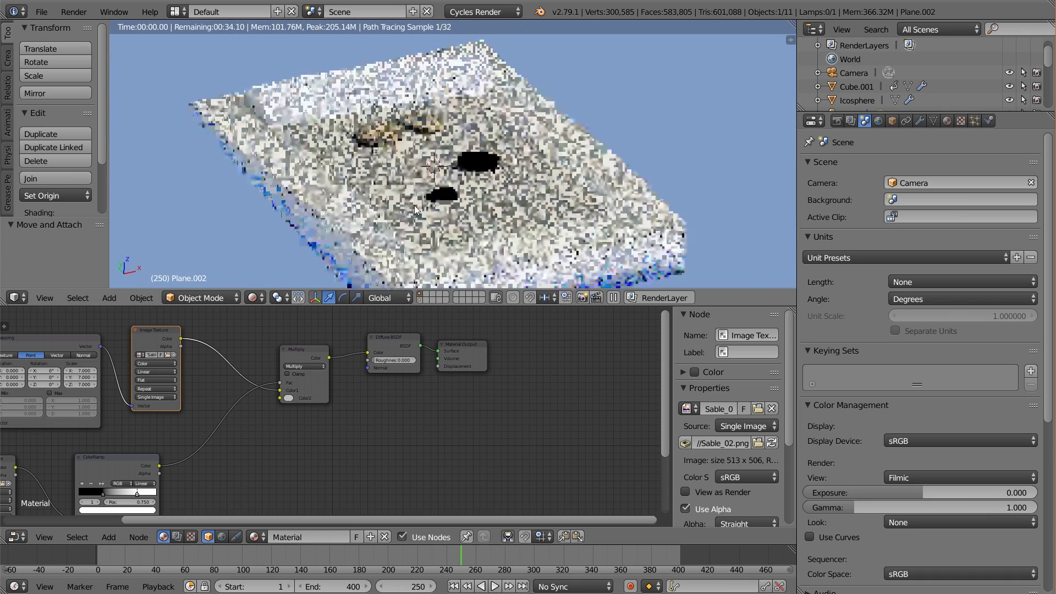
scroll(415, 206, "up", 2)
middle_click_drag(445, 245, 429, 217, "shift")
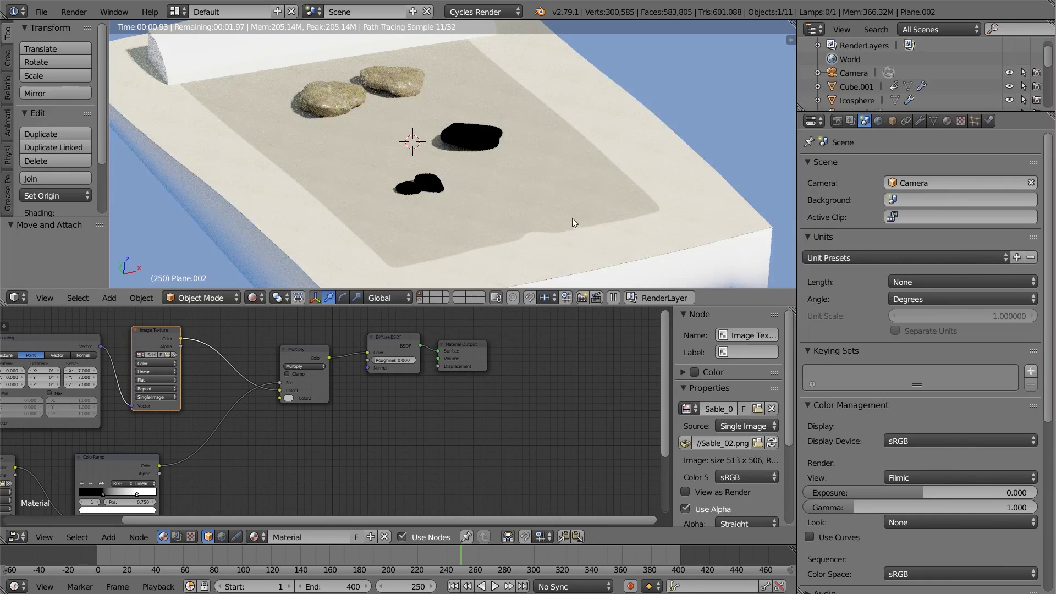
scroll(414, 407, "up", 1)
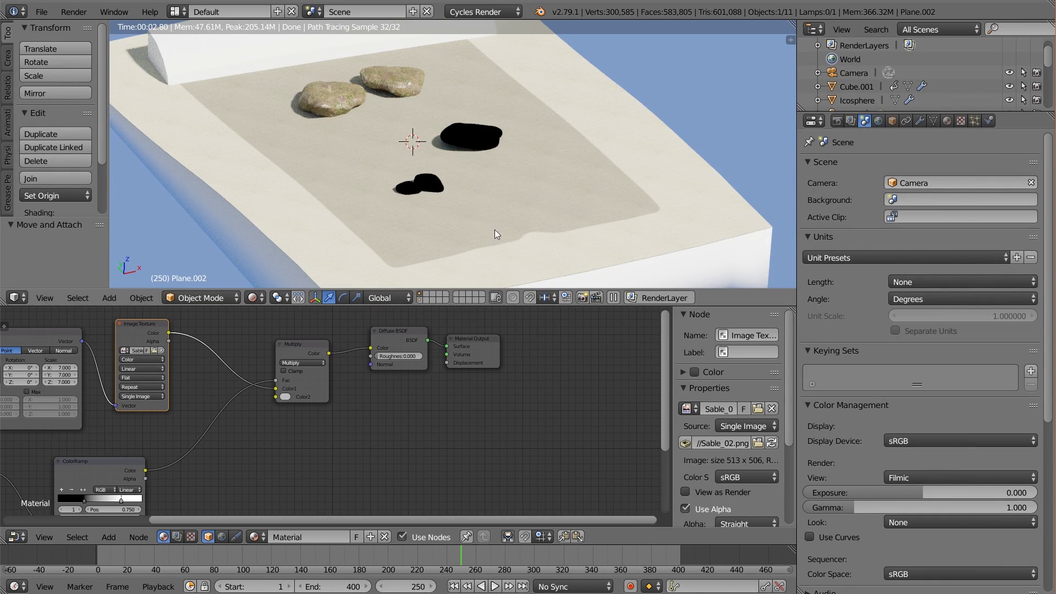
- Readjust the ColorRamp's stops, placing the black one at 0.308 and the white one at about 0.8
scroll(337, 465, "up", 1)
middle_click_drag(320, 473, 398, 408)
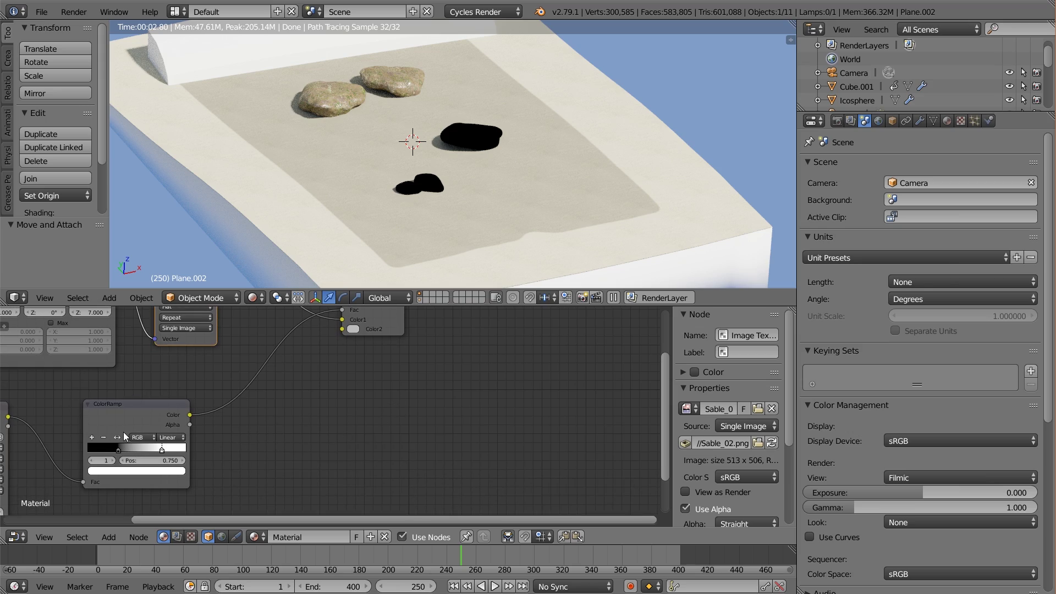
left_click_drag(163, 447, 184, 447)
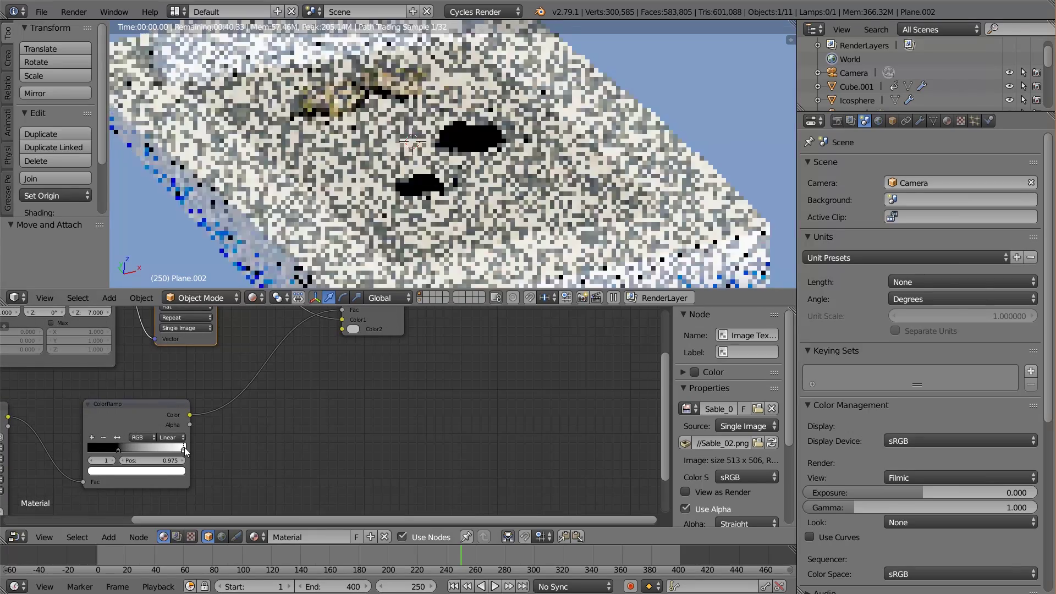
left_click_drag(119, 450, 113, 449)
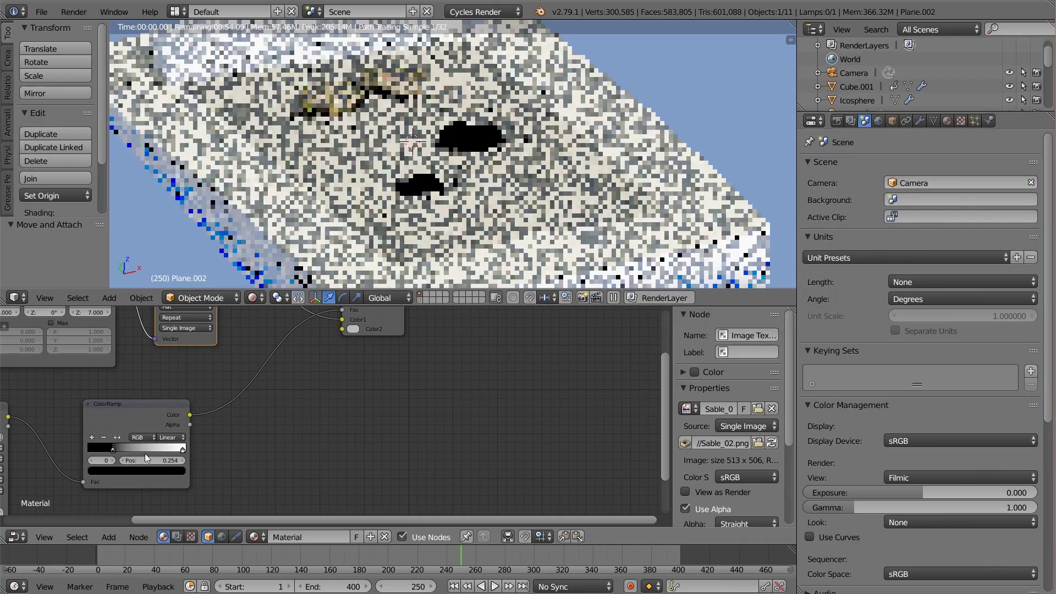
left_click_drag(181, 450, 120, 450)
left_click(113, 451)
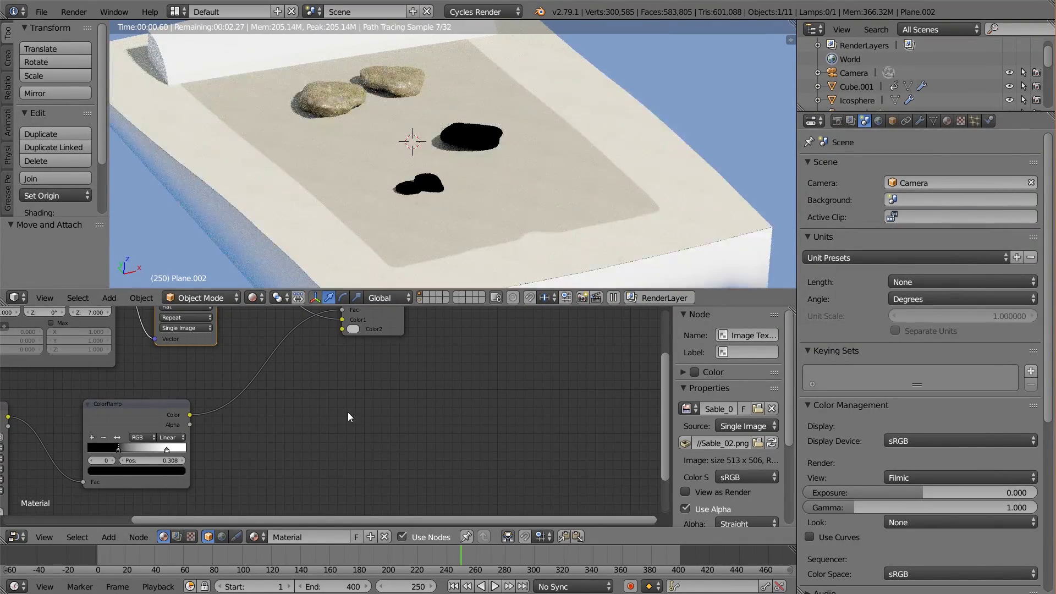
- Duplicate the Multiply node and insert the copy between the sand Image Texture and the original Multiply node
middle_click_drag(304, 411, 369, 423)
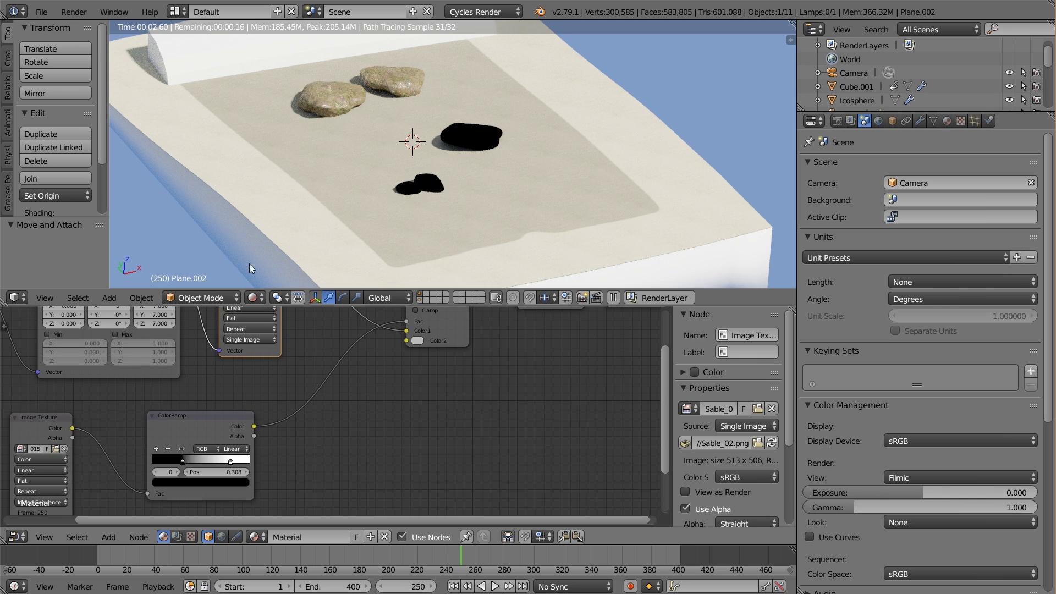
key("Home")
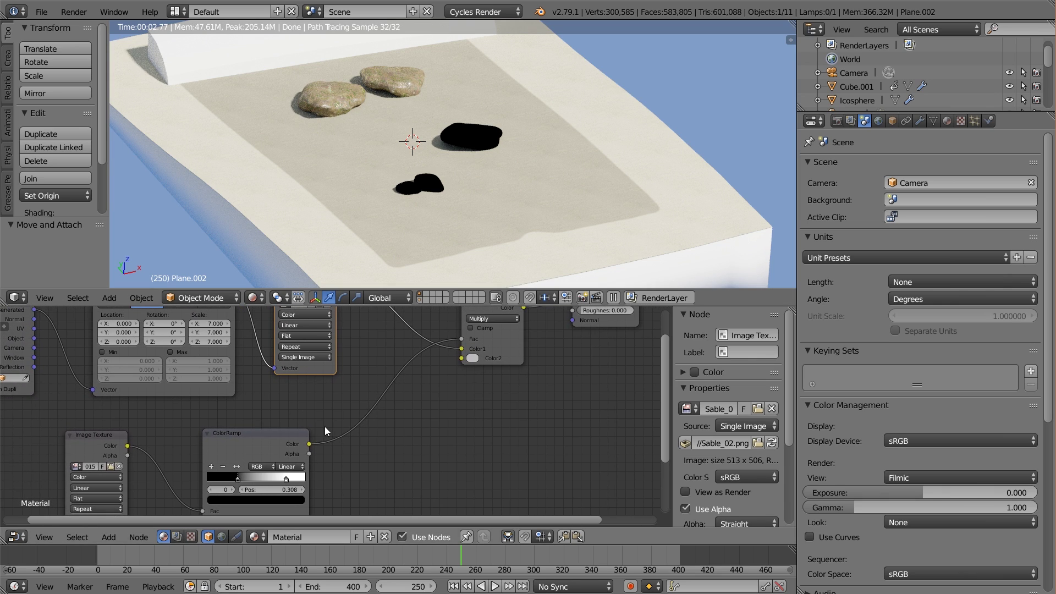
left_click(456, 338)
key("shift+d")
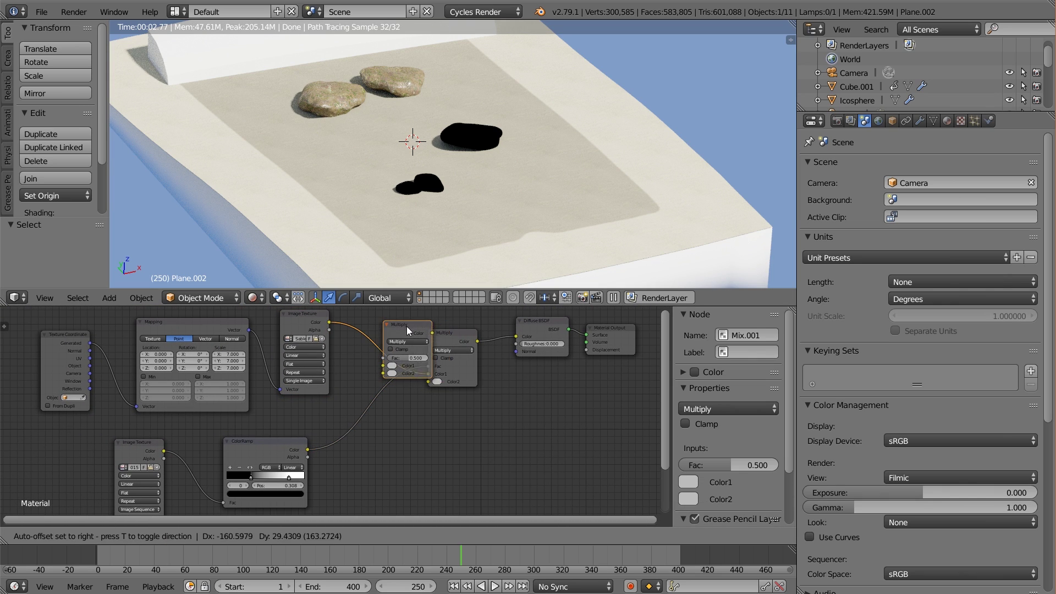
left_click(385, 324)
- Darken the duplicated Multiply node's Color2 to a dark gray and set its Fac to 0.238
scroll(457, 394, "up", 2)
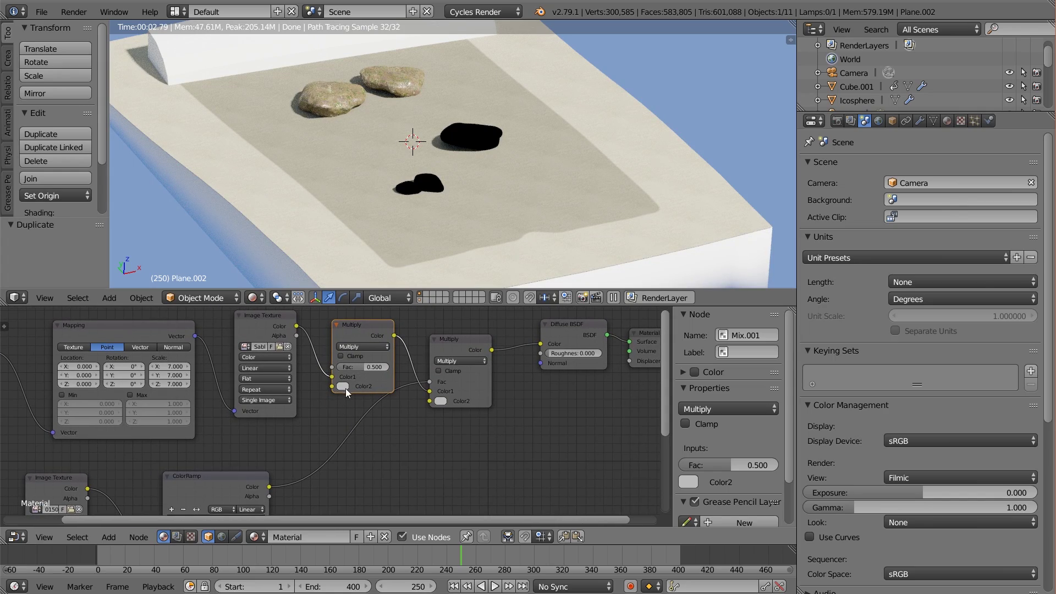
left_click(343, 386)
left_click_drag(415, 291, 414, 301)
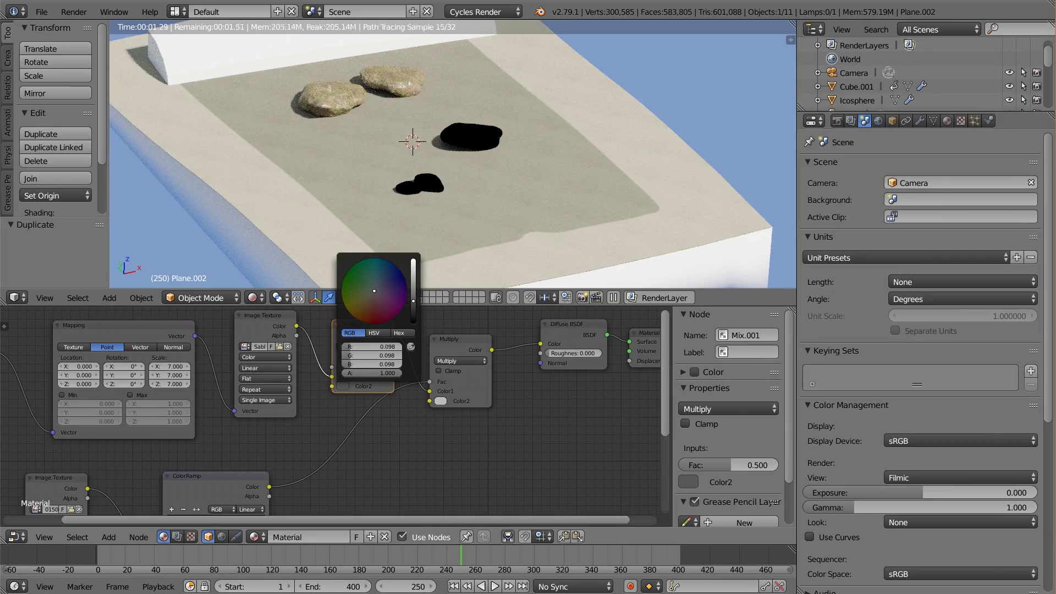
left_click_drag(414, 301, 414, 291)
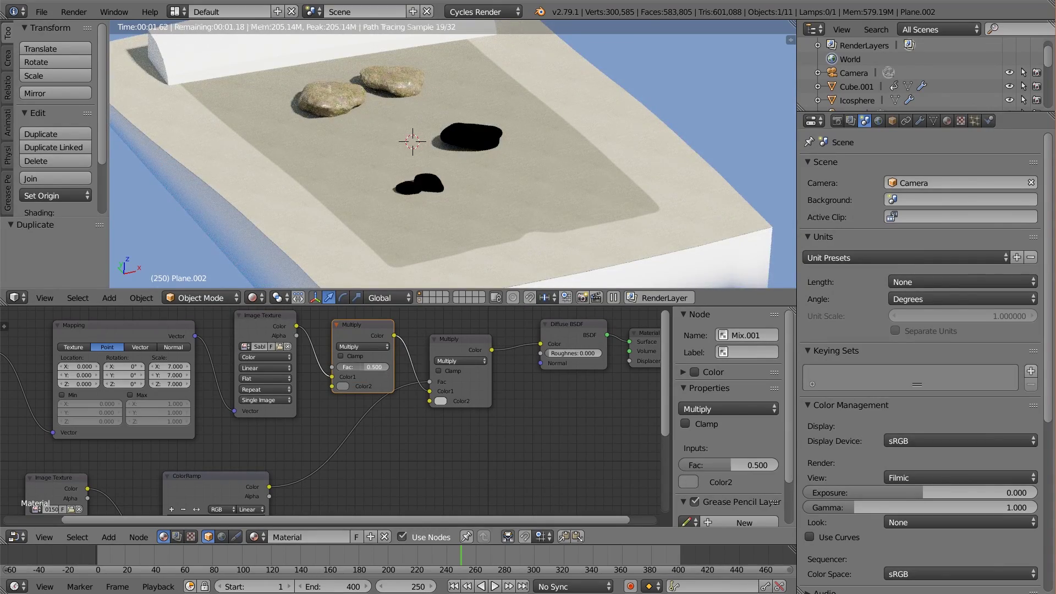
left_click_drag(363, 367, 350, 367)
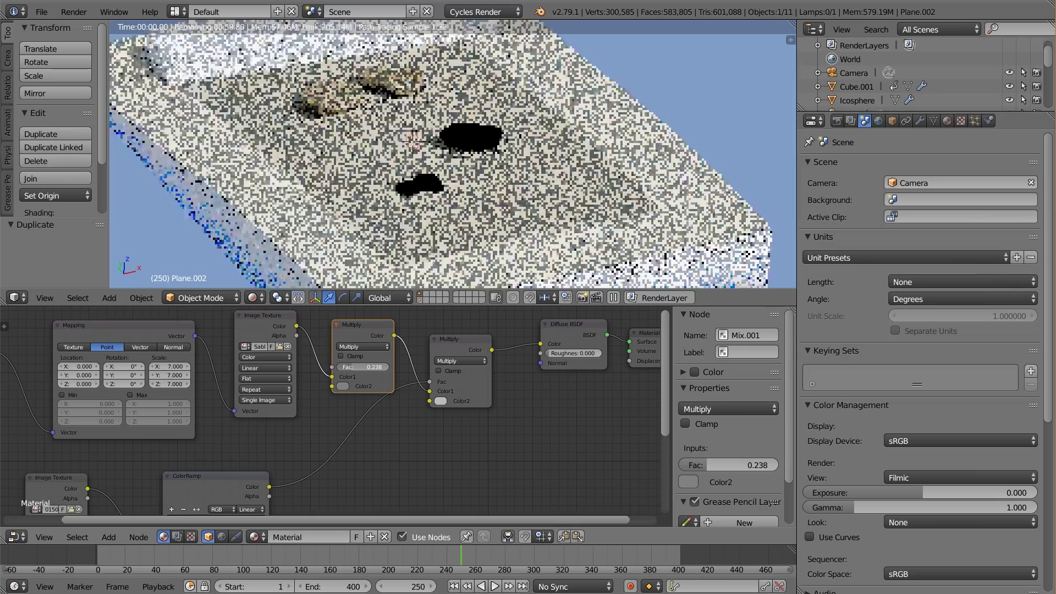
- Set the duplicated Multiply node's Fac to 0.25 and its Color2 to a gray of 0.233
left_click_drag(704, 465, 710, 465)
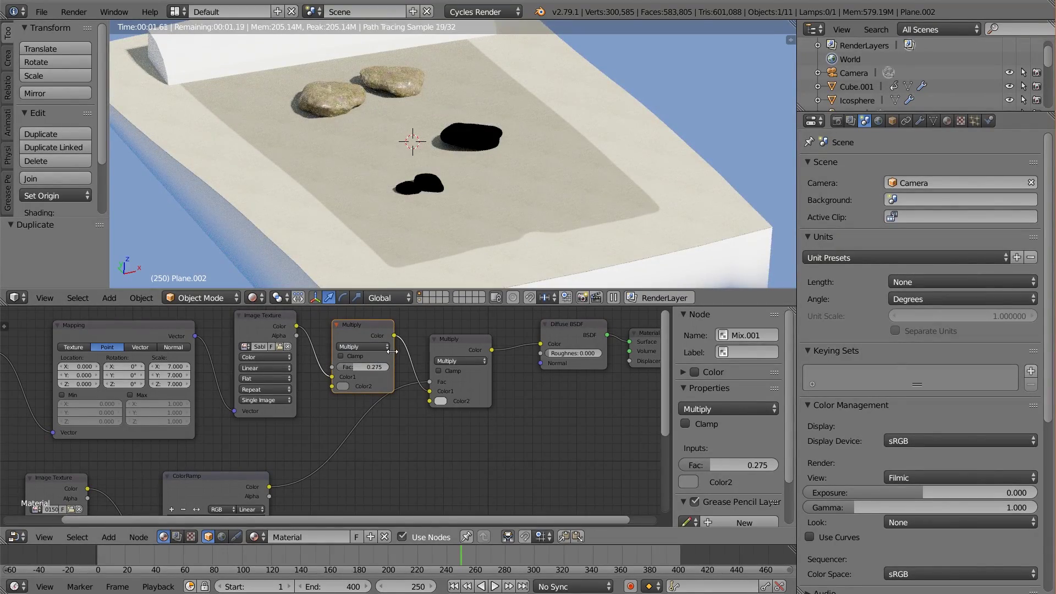
left_click(368, 368)
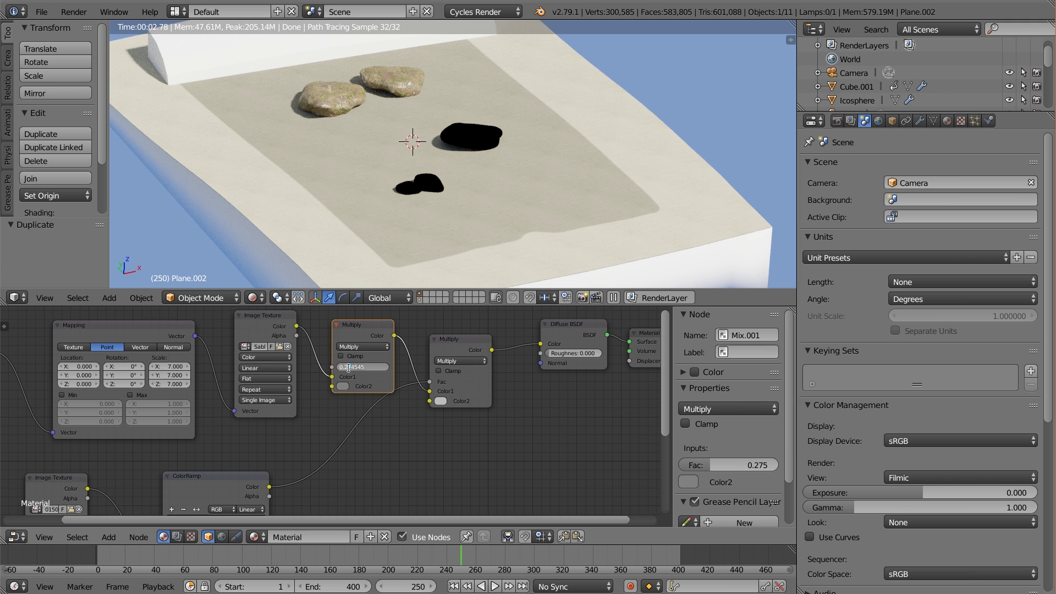
type("0.25")
key("Return")
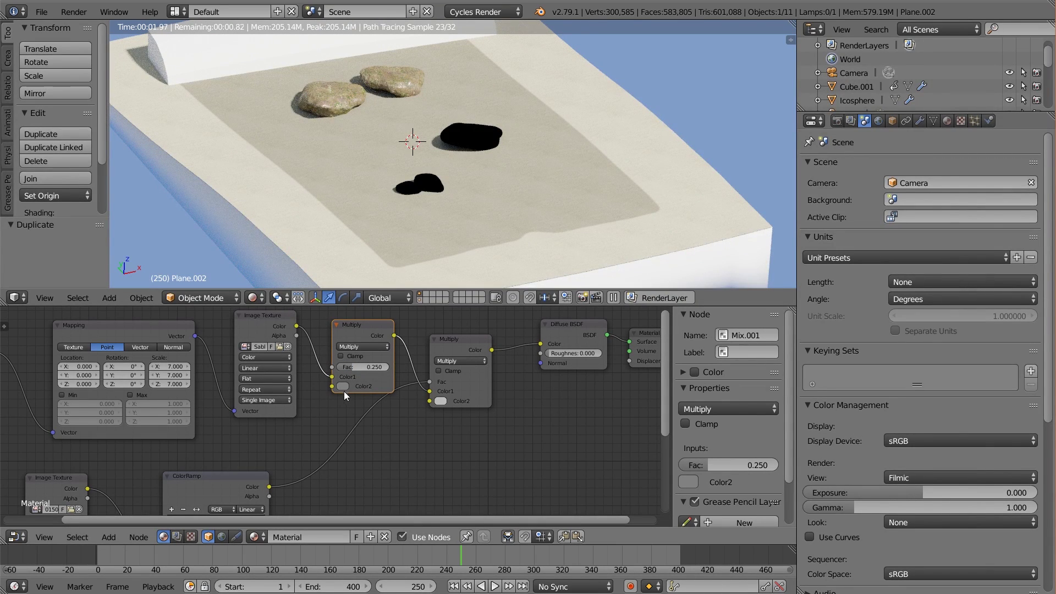
left_click(342, 387)
left_click(414, 290)
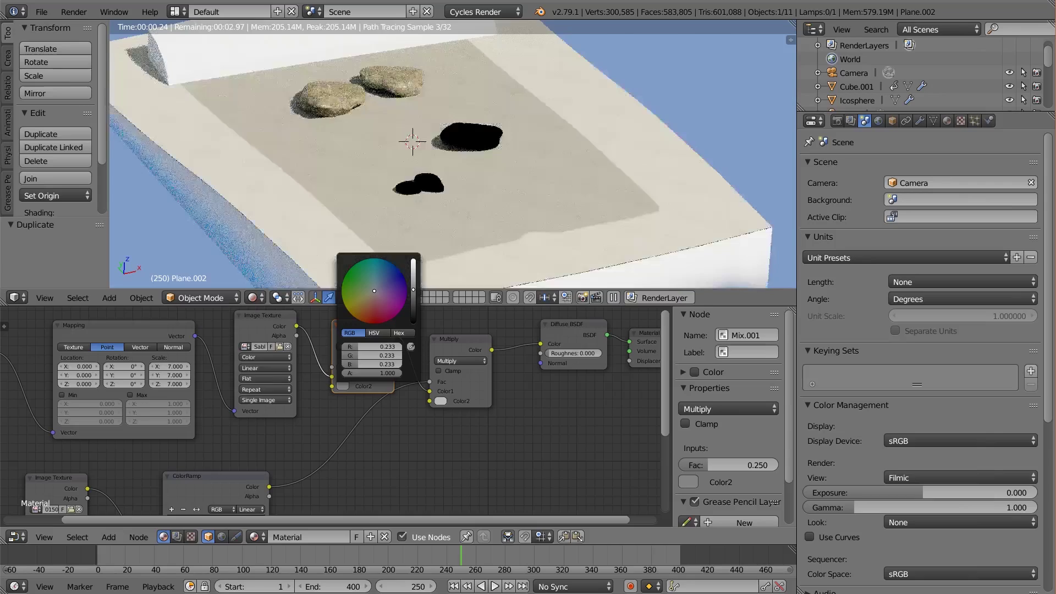
scroll(538, 443, "down", 3)
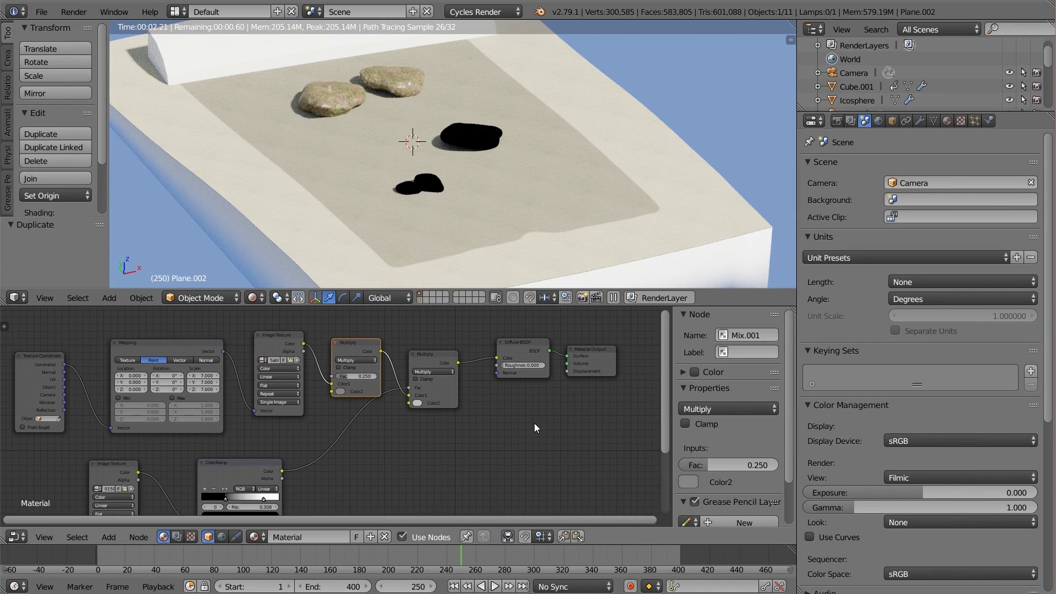
middle_click_drag(519, 425, 452, 413)
key("Home")
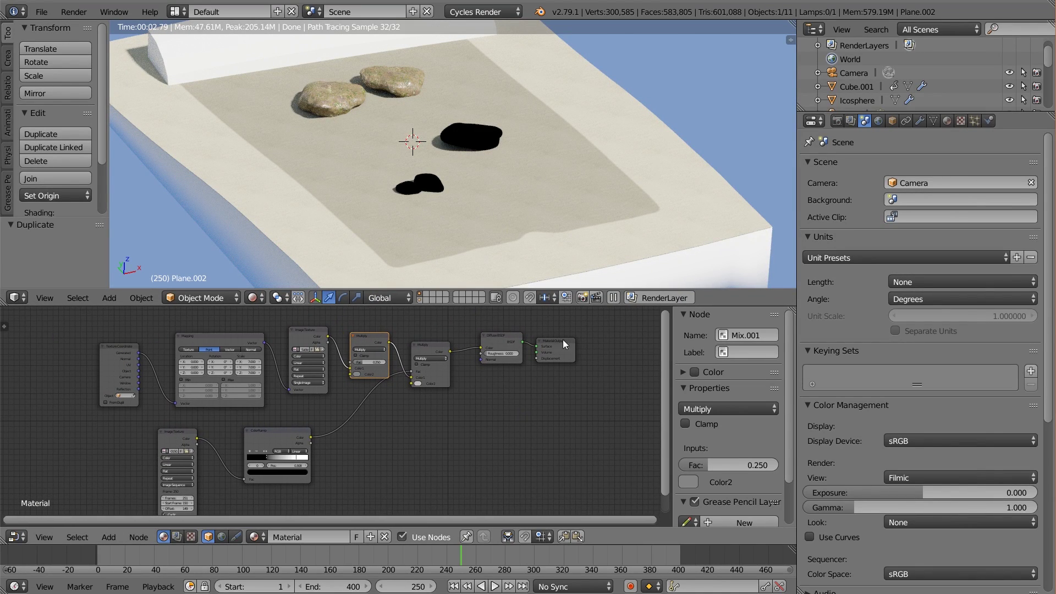
- Leave Rendered shading in the 3D viewport, then unhide the hidden objects and select the fLUID_Cube water mesh
key("shift+z")
key("alt+h")
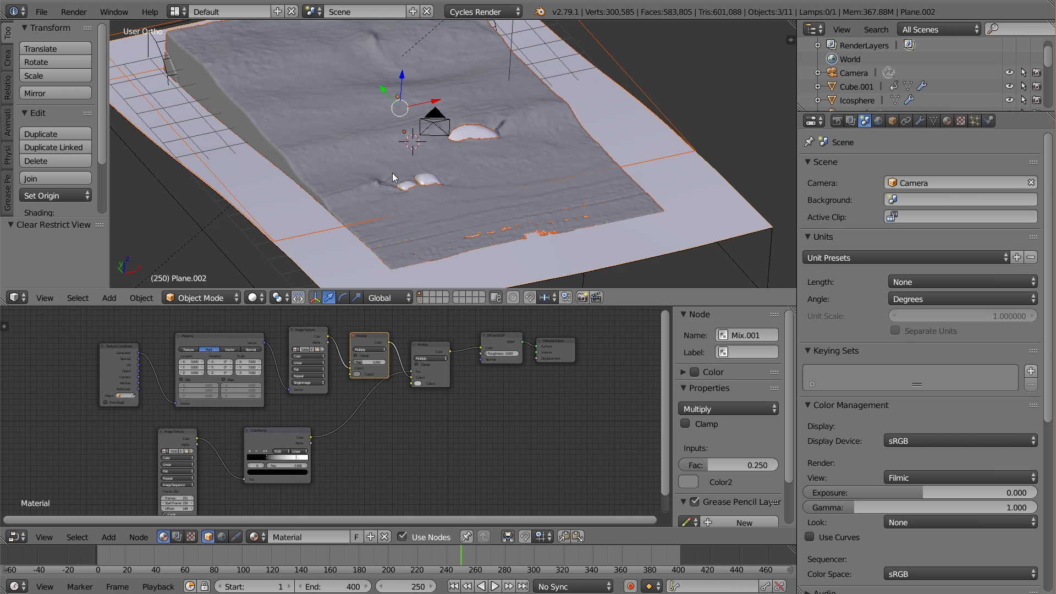
right_click(297, 124)
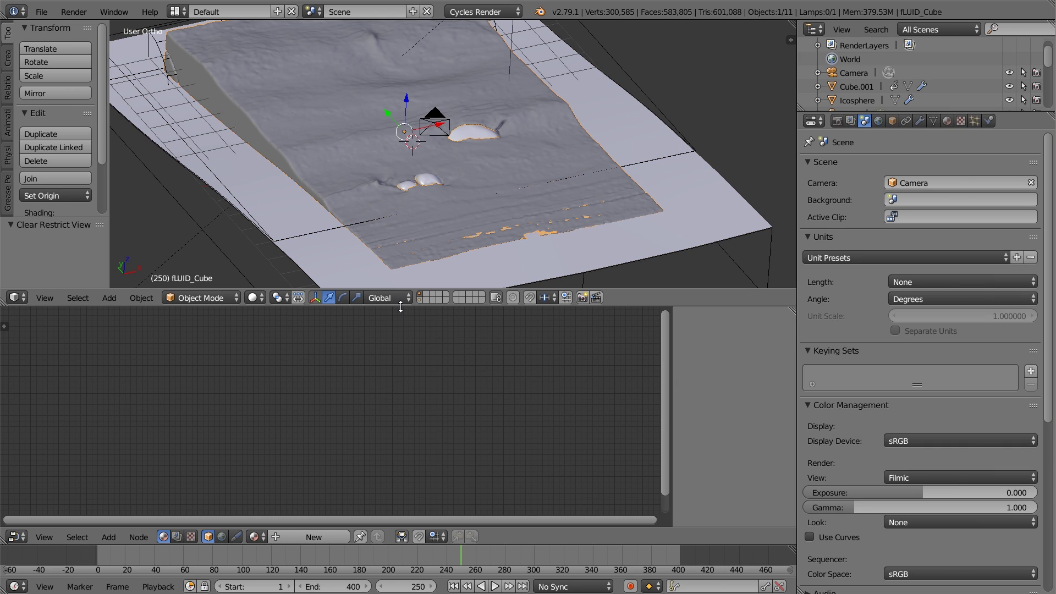
left_click_drag(393, 306, 395, 319)
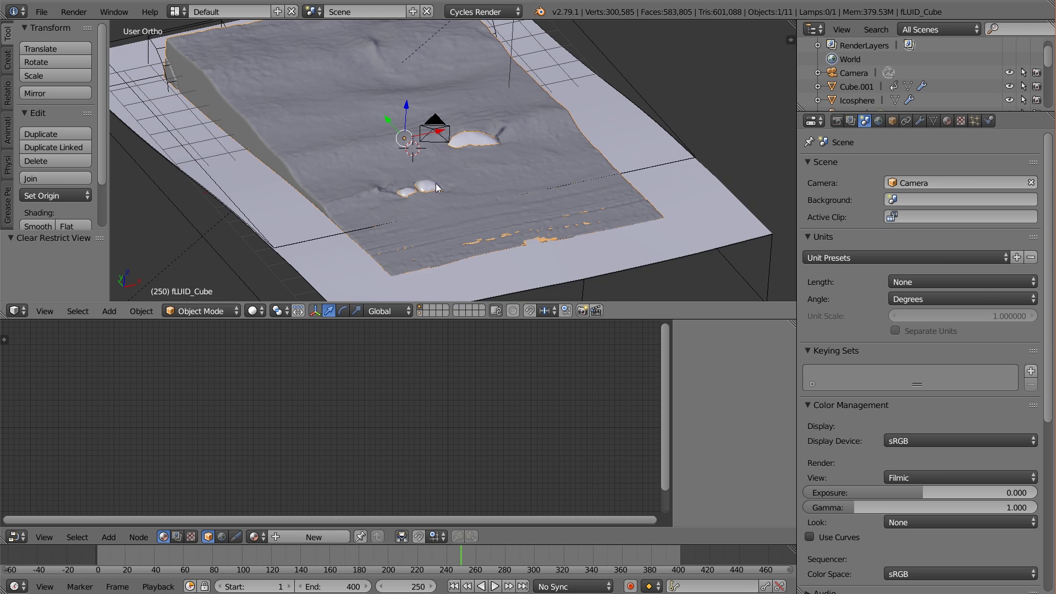
middle_click_drag(436, 184, 427, 210)
scroll(427, 210, "up", 1)
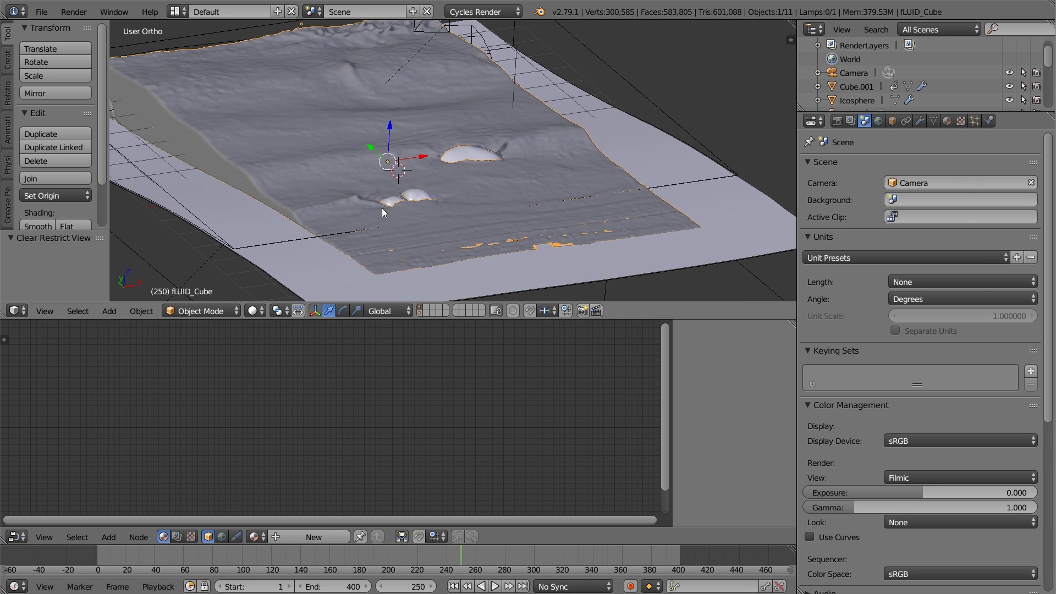
middle_click_drag(382, 207, 417, 206)
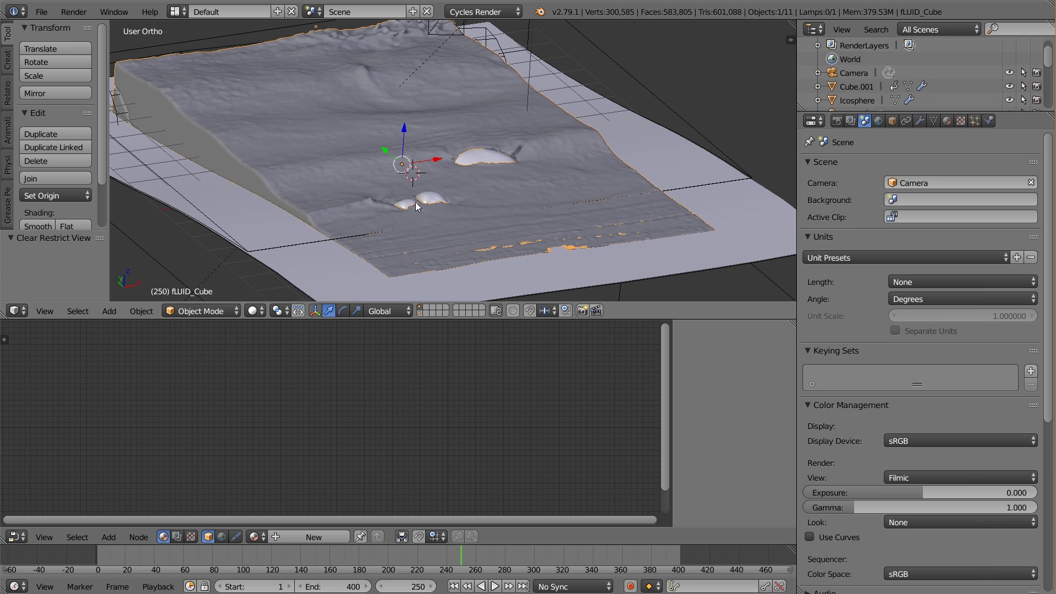
scroll(357, 124, "up", 1)
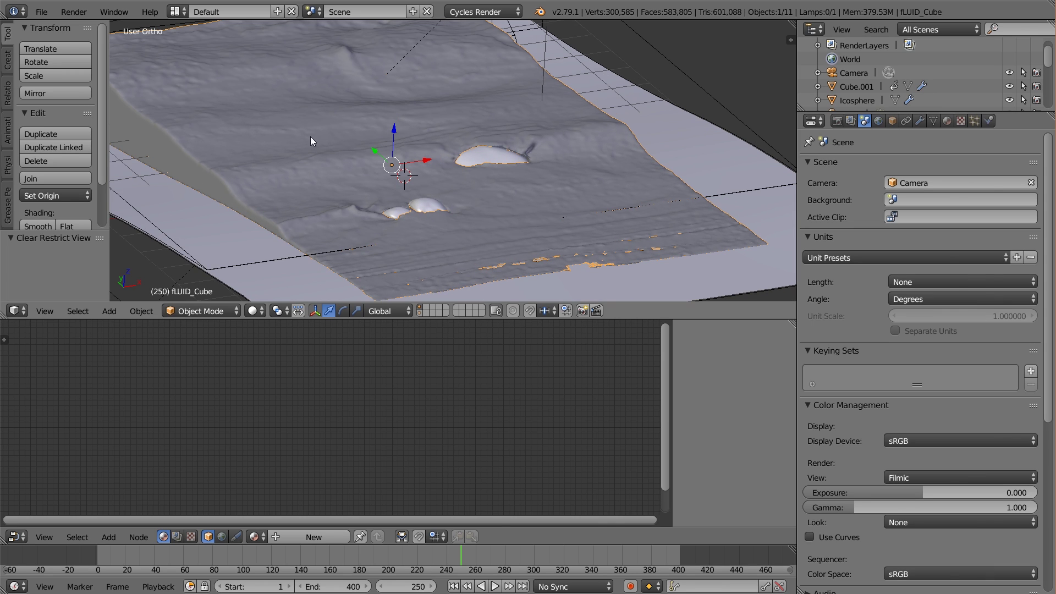
scroll(436, 143, "down", 1)
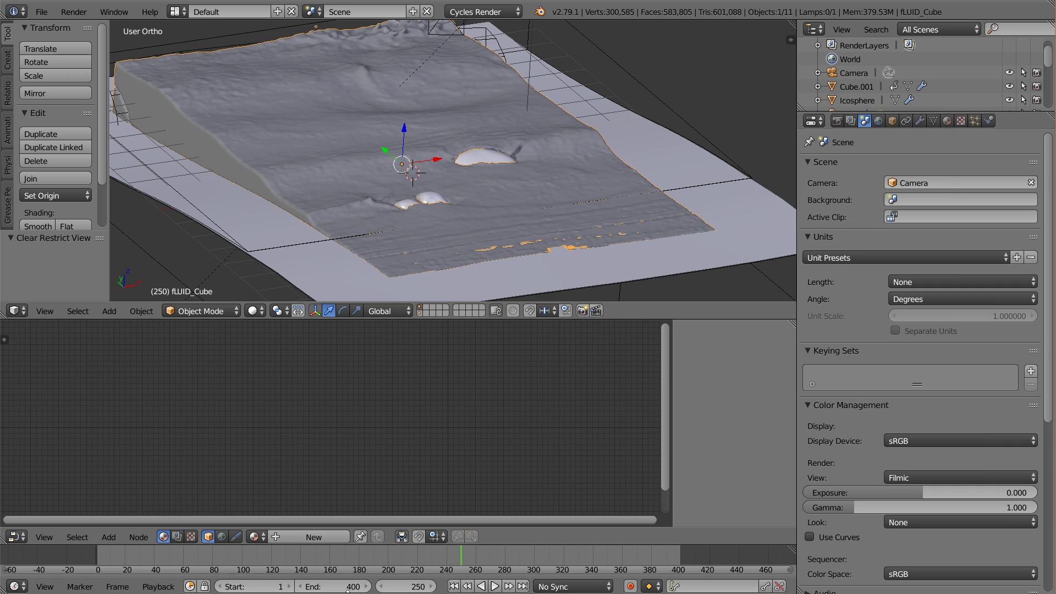
- Create a new material on the water mesh and delete its default Diffuse BSDF node
left_click(316, 535)
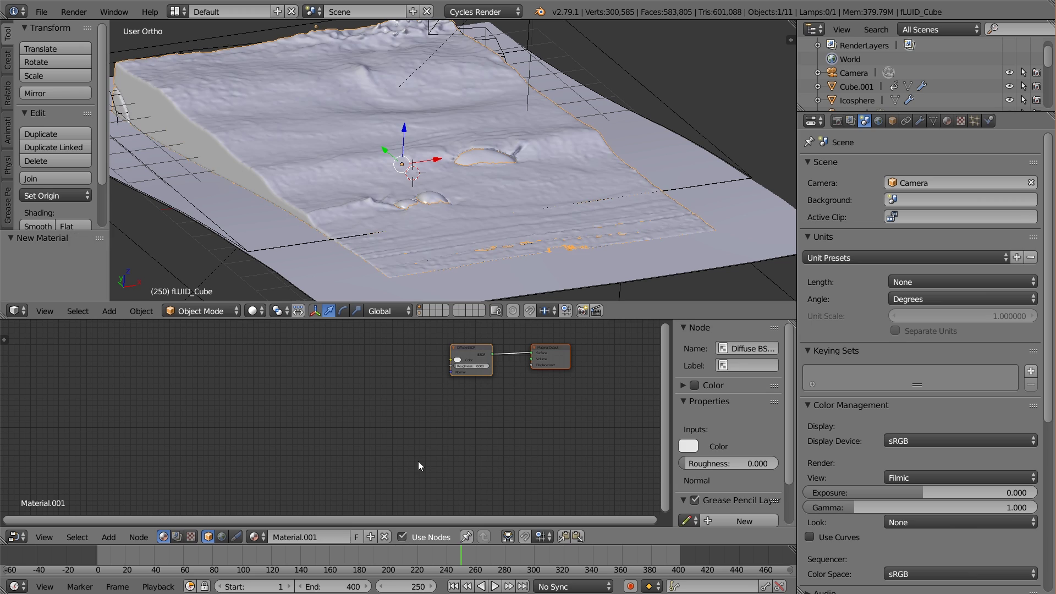
middle_click_drag(443, 389, 374, 428)
scroll(374, 428, "up", 3)
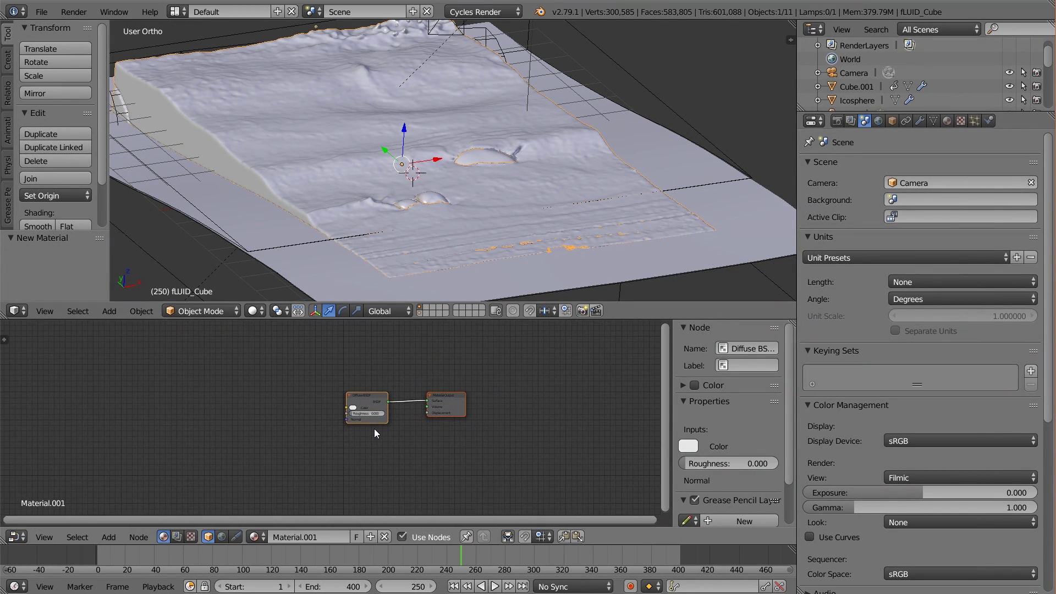
left_click(381, 394)
key("x")
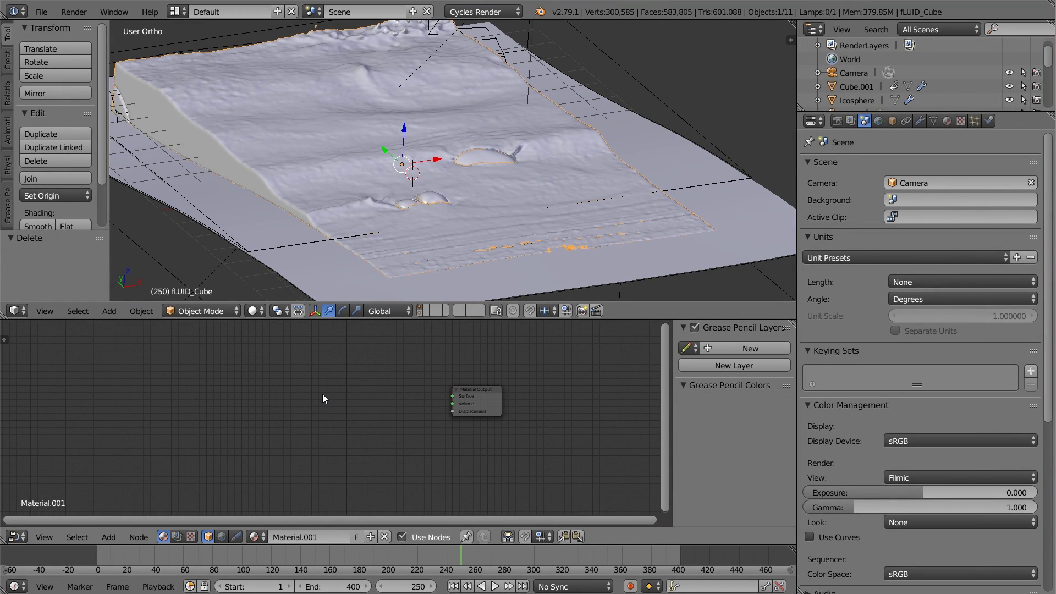
- Add a Mix Shader node and connect its output to the Material Output's Surface
key("shift+a")
mouse_move(323, 399)
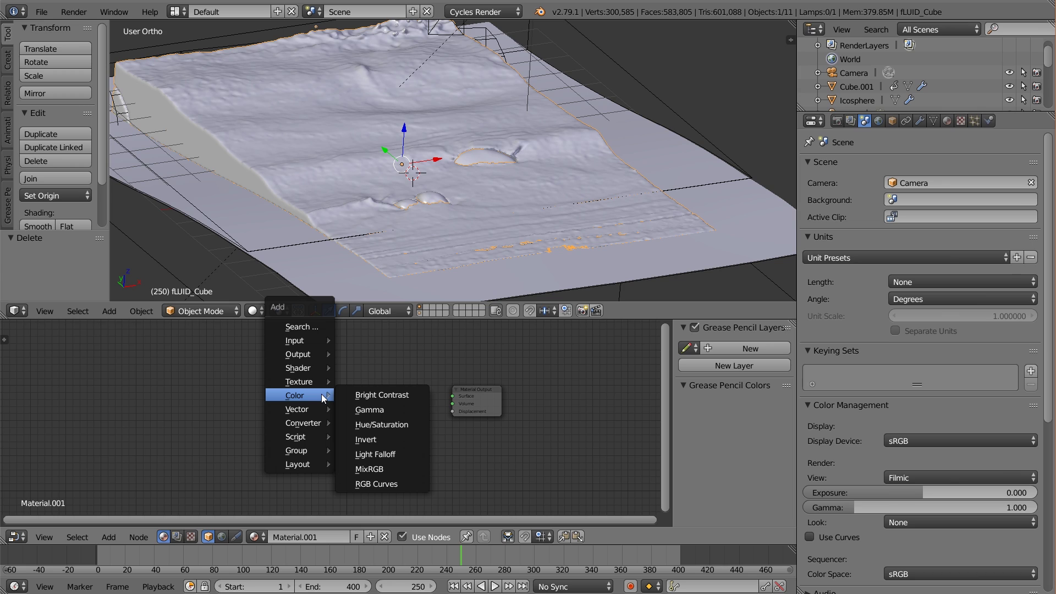
mouse_move(302, 367)
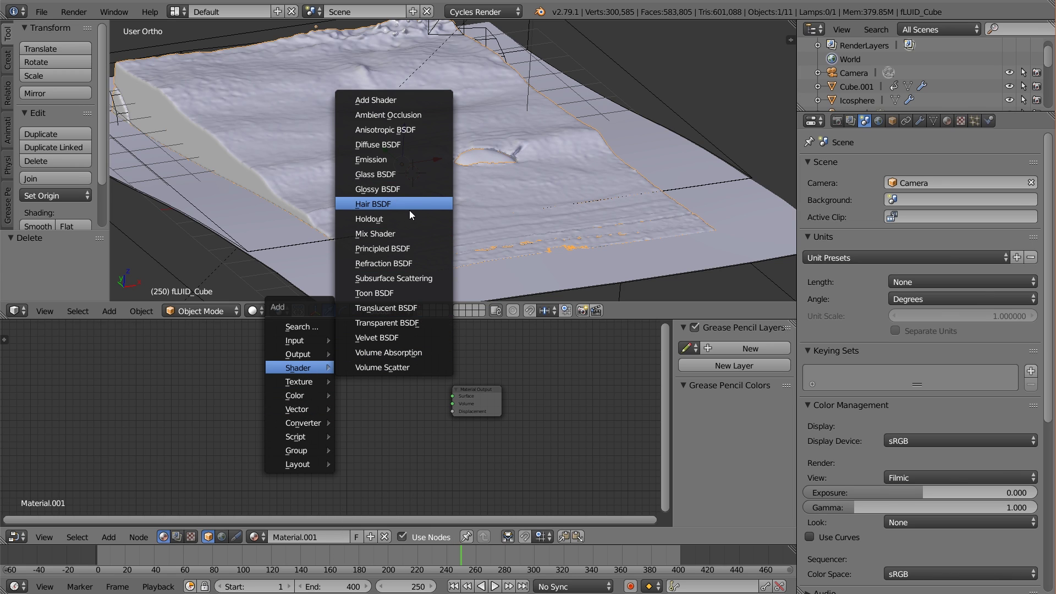
left_click(379, 233)
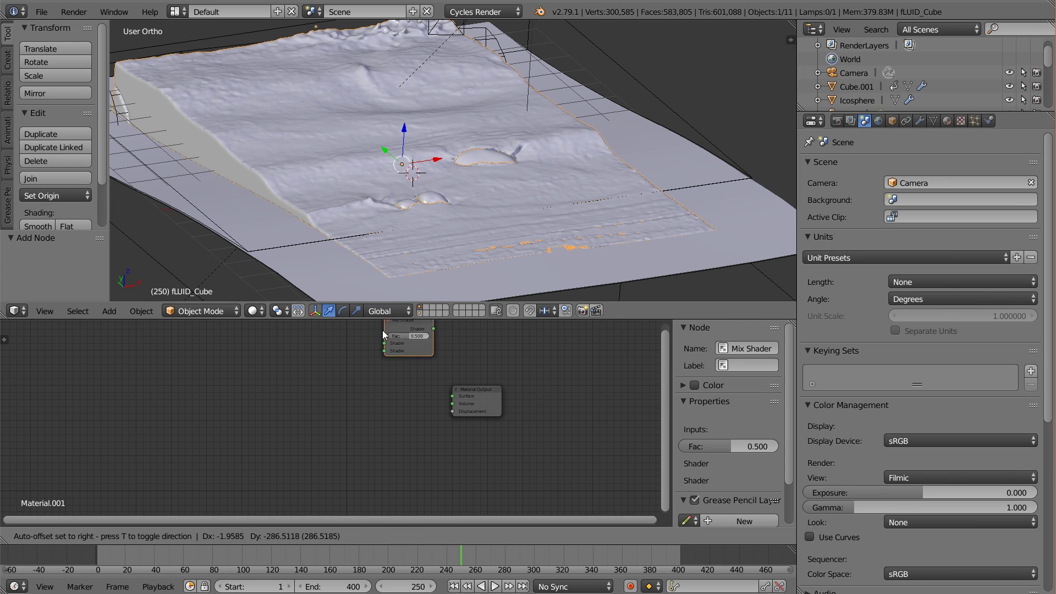
left_click(374, 387)
left_click_drag(419, 396, 454, 395)
left_click_drag(395, 385, 387, 386)
scroll(330, 408, "down", 3)
middle_click_drag(319, 410, 329, 451)
scroll(404, 416, "down", 3)
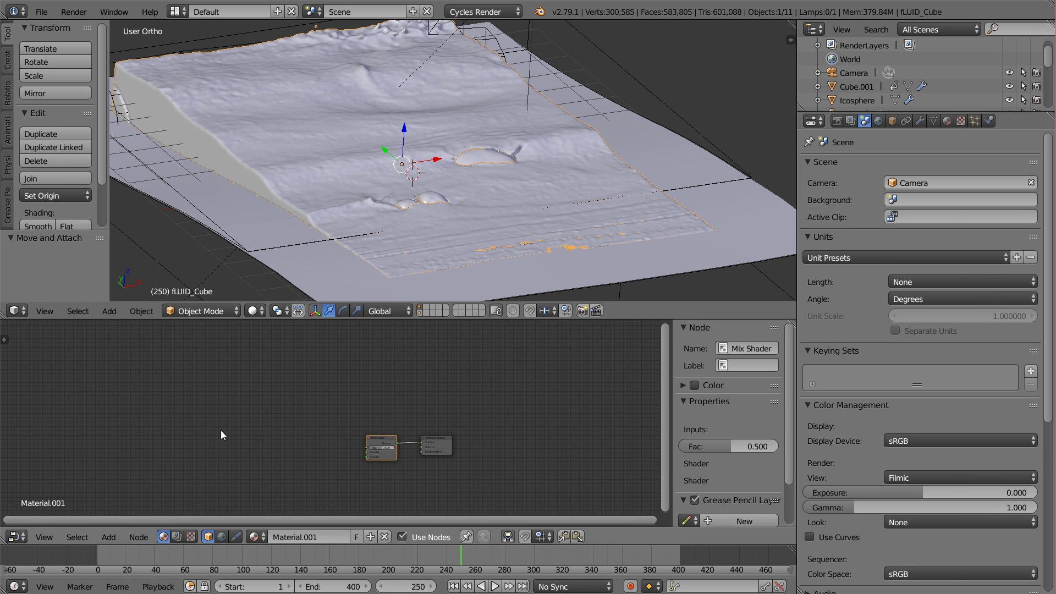
- Add a Light Path node well before the Mix Shader in the water material
middle_click_drag(222, 435, 323, 407)
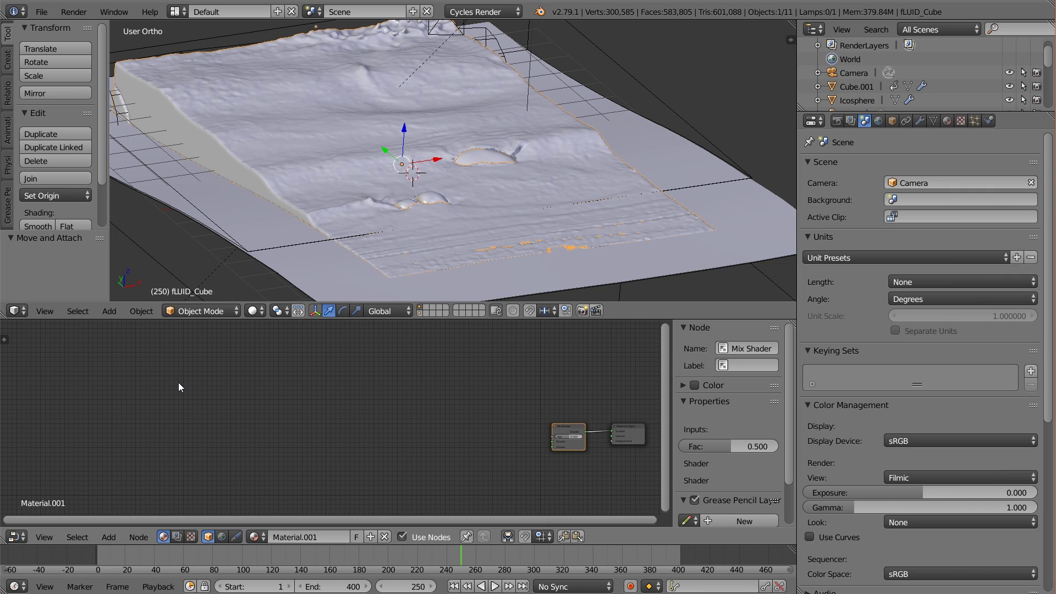
key("shift+a")
mouse_move(140, 355)
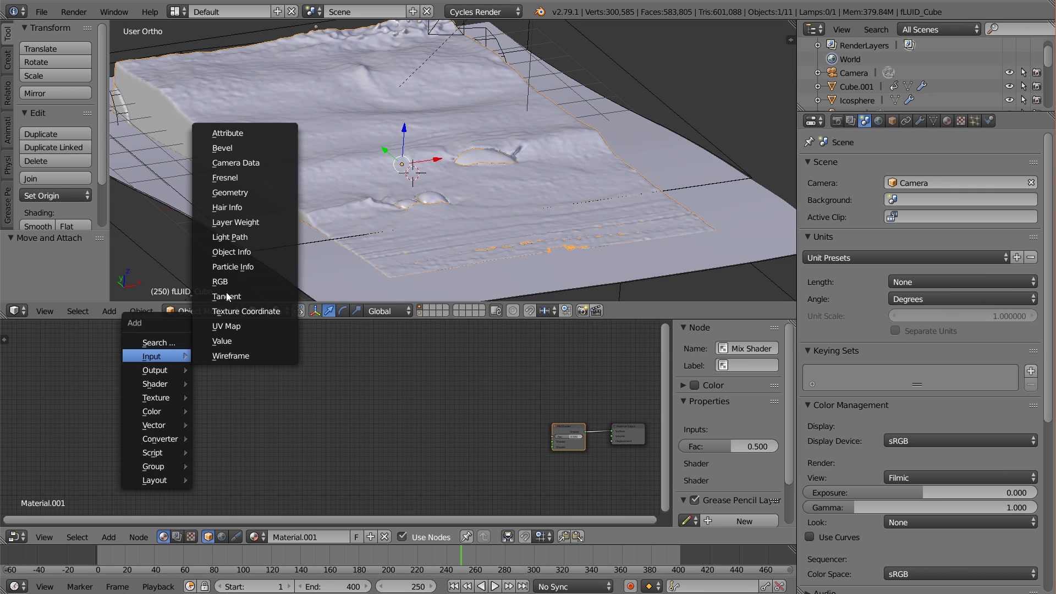
left_click(260, 236)
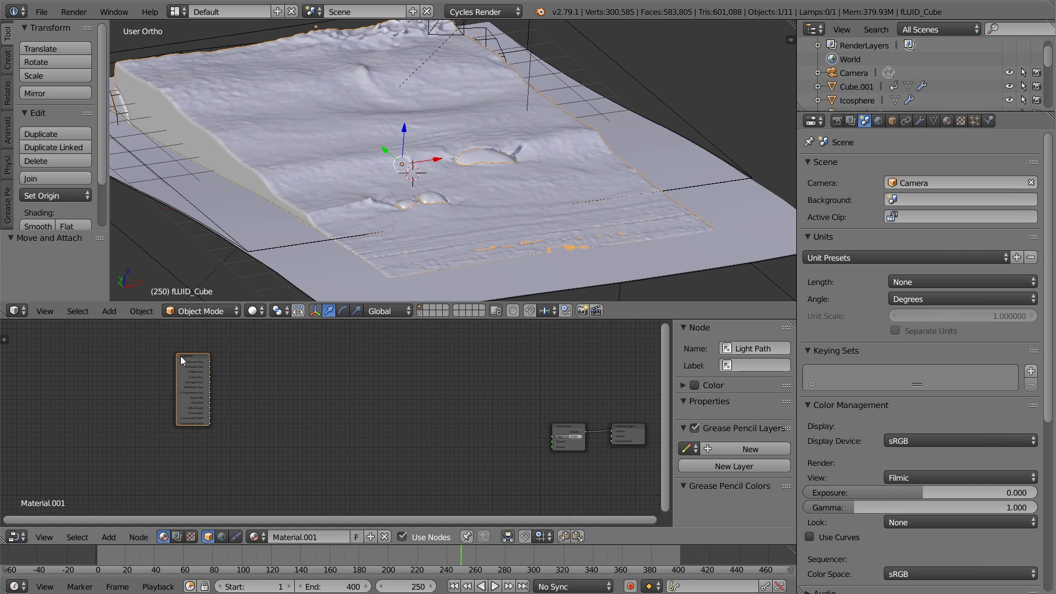
left_click(180, 356)
scroll(179, 363, "up", 1)
left_click_drag(147, 341, 164, 345)
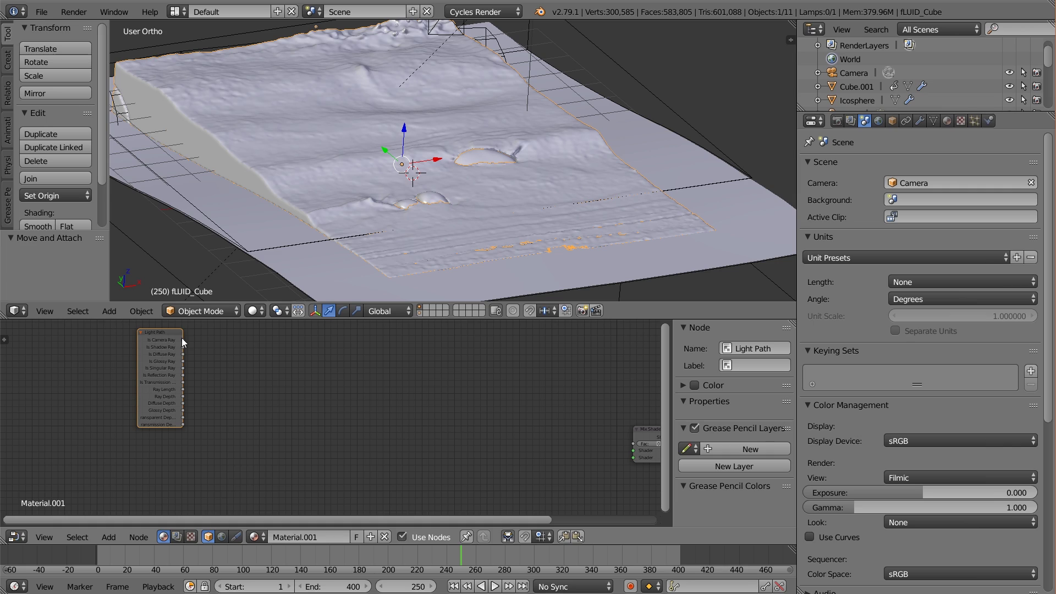
left_click_drag(182, 340, 193, 342)
left_click_drag(182, 389, 197, 394)
- Add a Math node next to the Light Path node and set its operation to Multiply
key("shift+a")
mouse_move(273, 403)
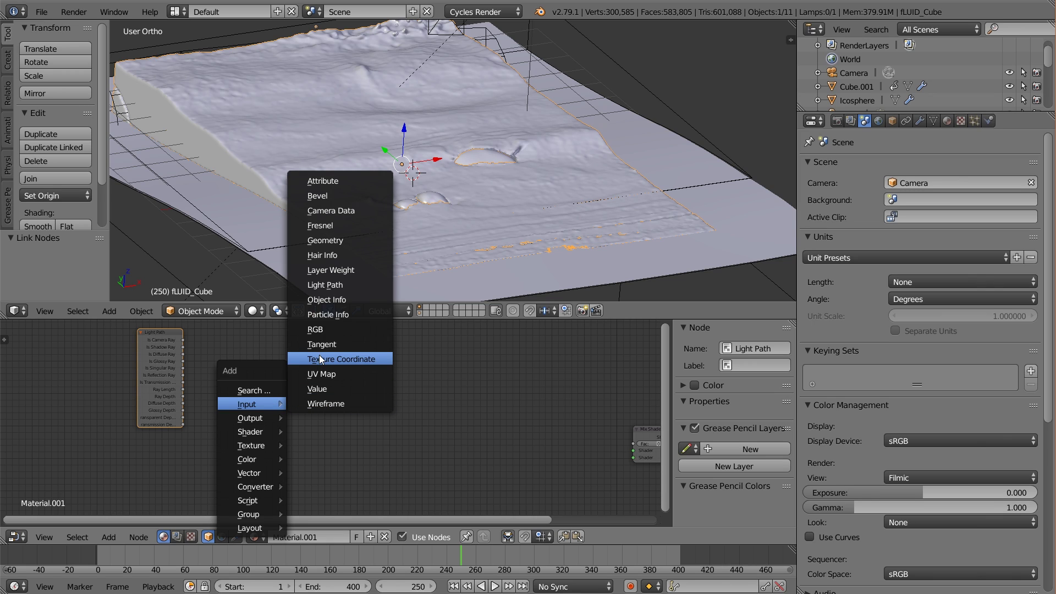
mouse_move(242, 479)
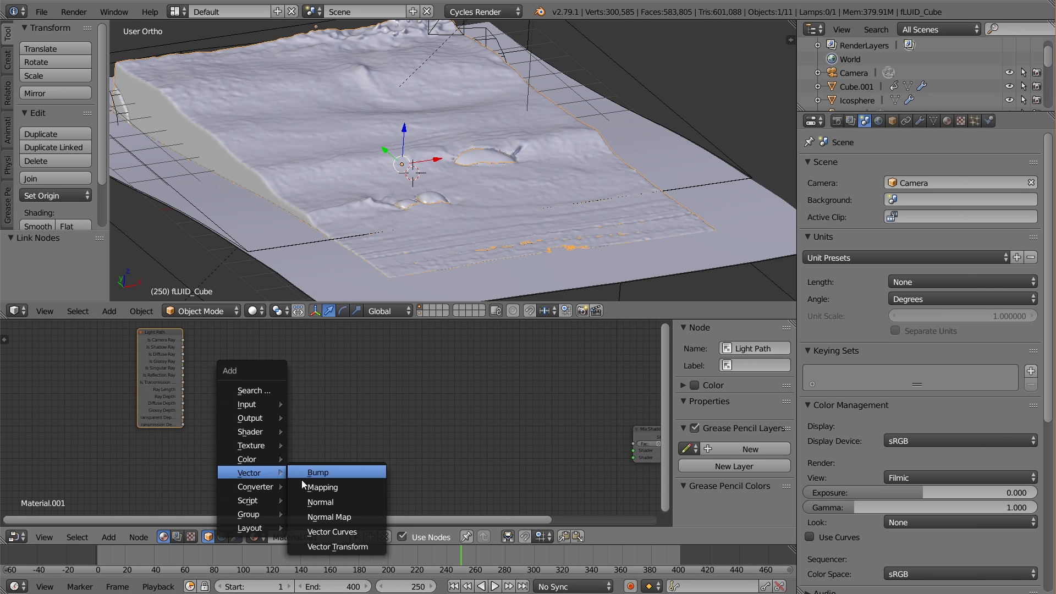
left_click(322, 396)
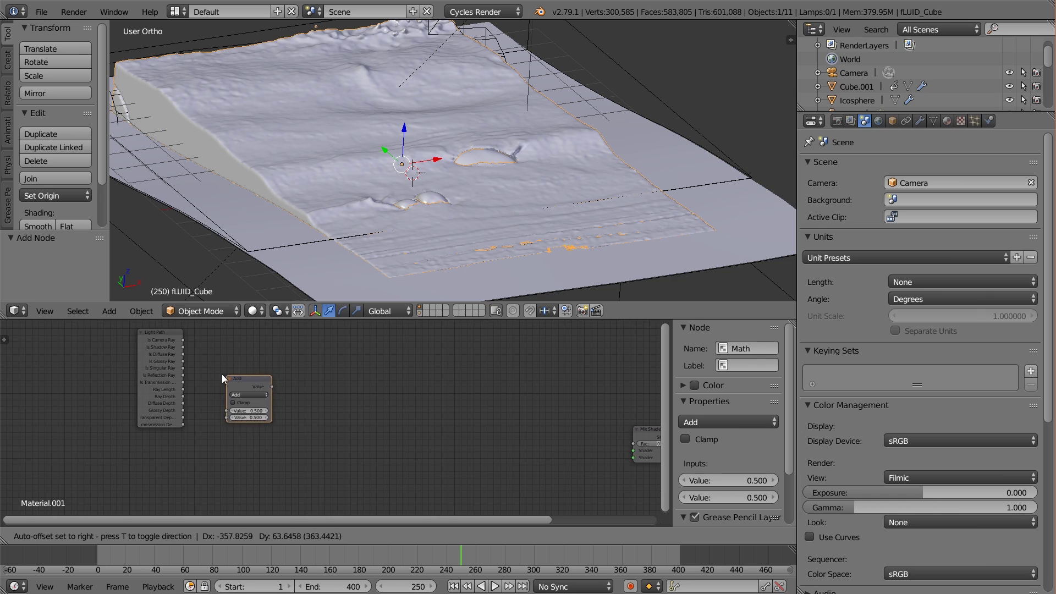
left_click(214, 364)
left_click(240, 382)
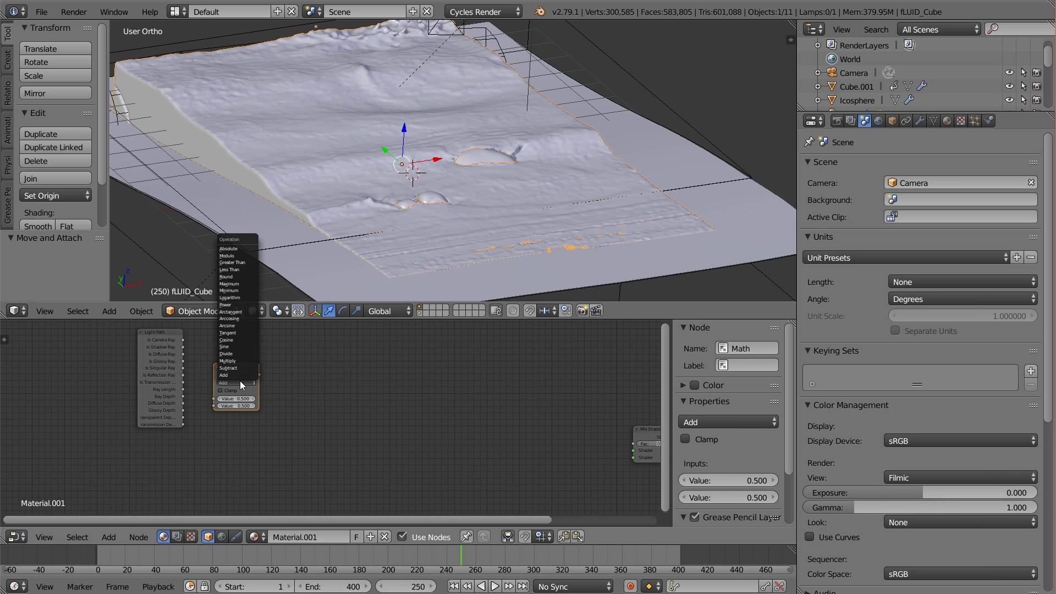
left_click(238, 361)
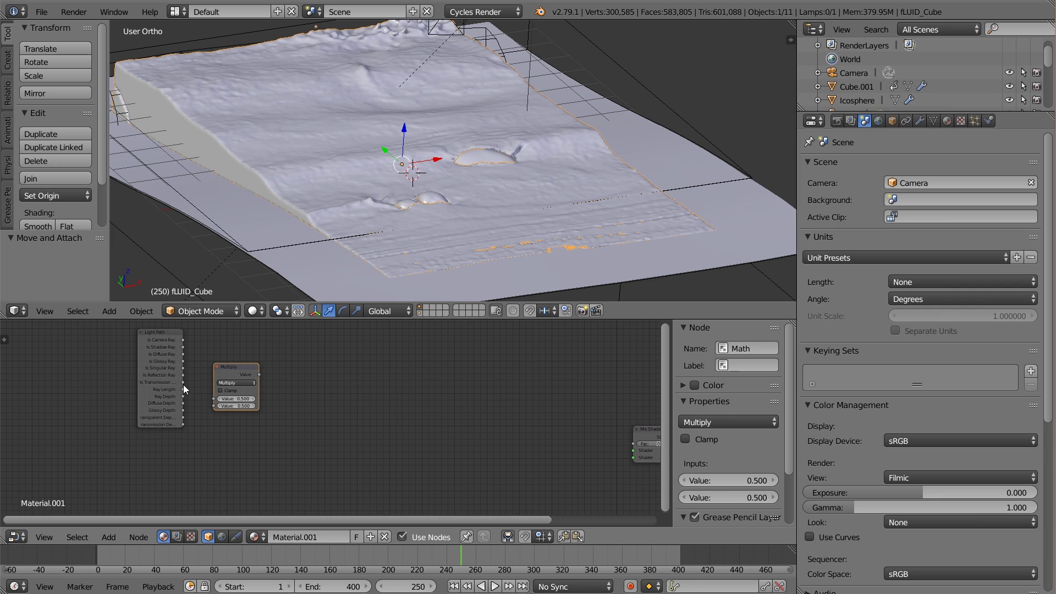
- Connect Light Path's Ray Length to the Multiply node's first value and set its second value to -0.5
left_click_drag(183, 389, 213, 397)
left_click(241, 405)
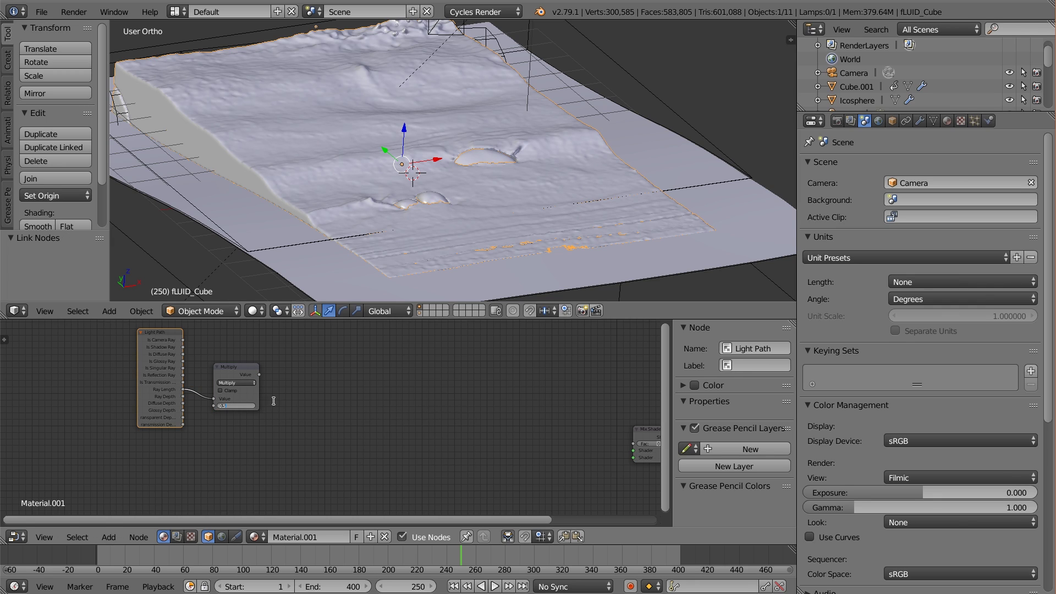
type("-0.5")
key("Return")
left_click_drag(244, 370, 237, 372)
- Duplicate the Multiply math node and switch the copy's operation to Power
key("shift+d")
left_click(299, 350)
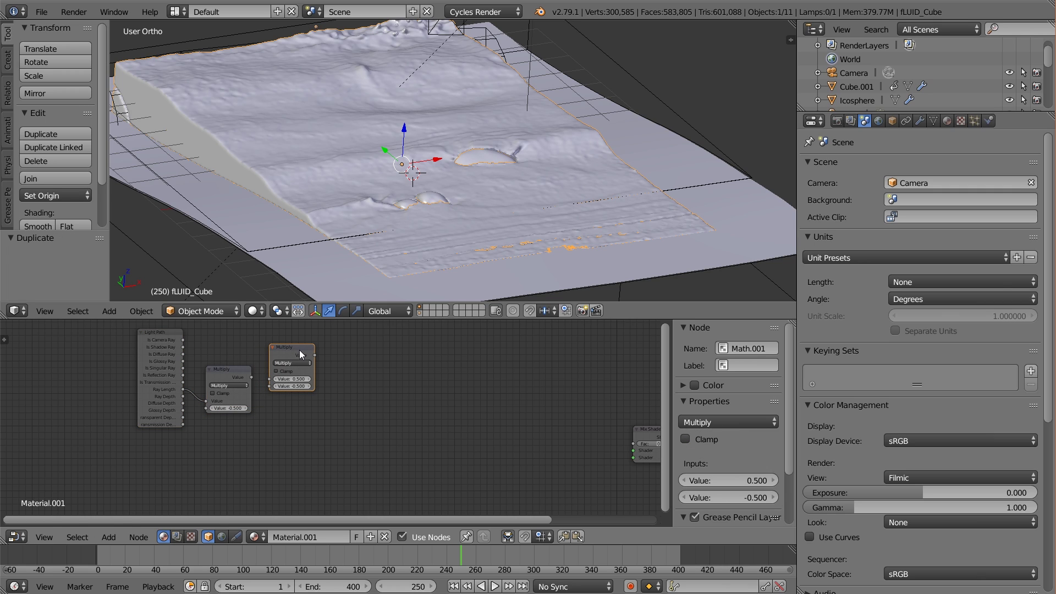
left_click(288, 364)
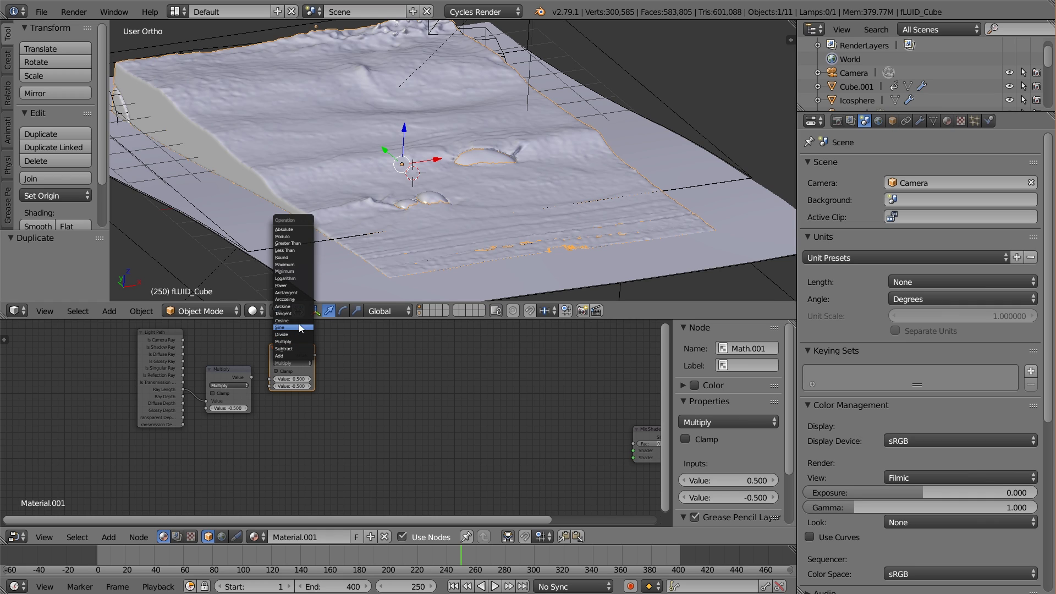
left_click(302, 284)
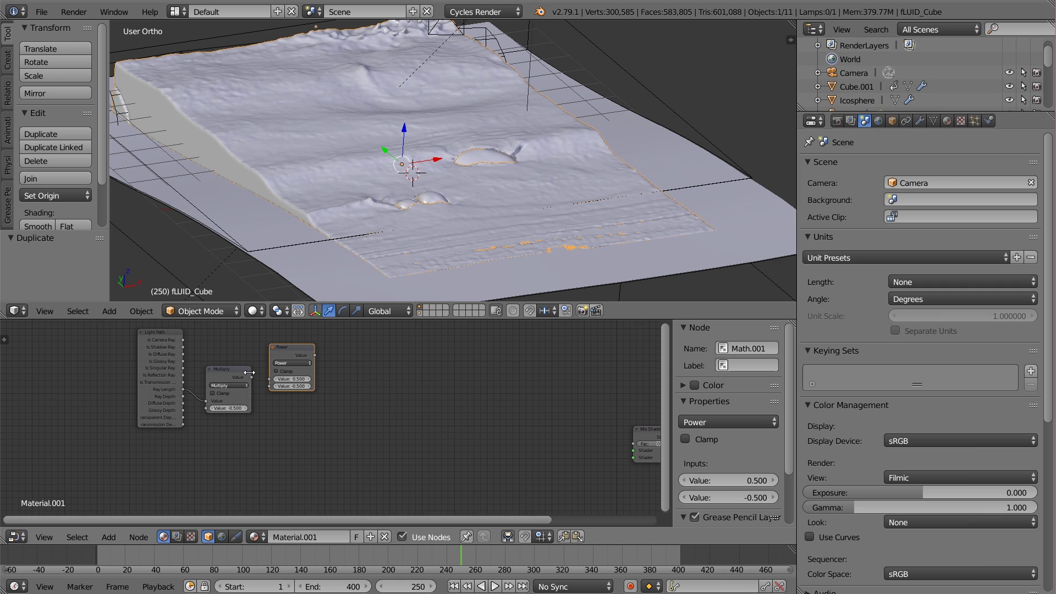
- Feed the Multiply result into the Power node's second value and set its first value to 2
left_click_drag(252, 378, 276, 384)
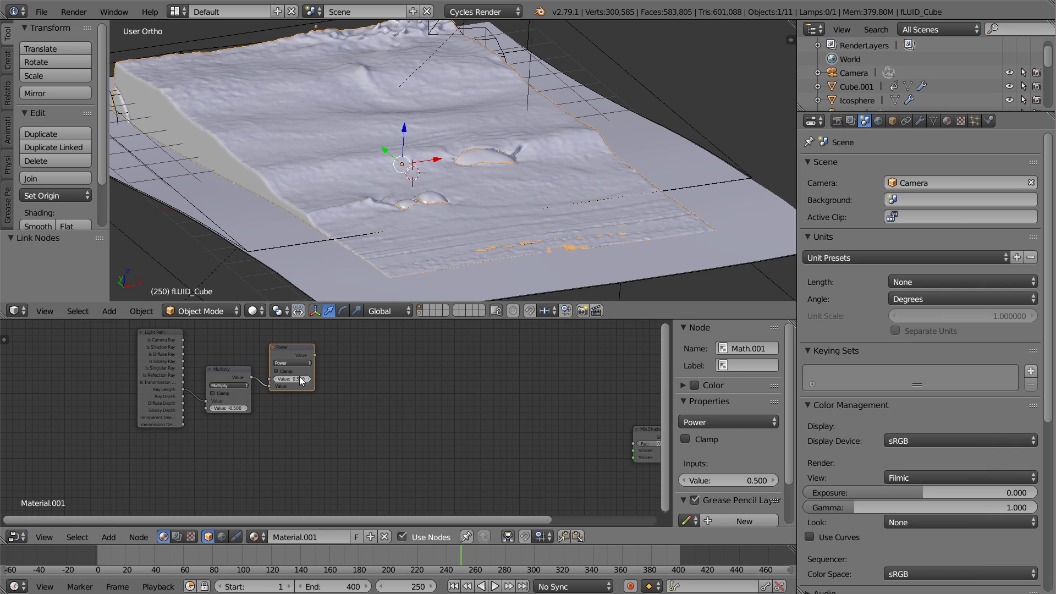
left_click(299, 378)
type("2")
key("Return")
left_click_drag(297, 349, 292, 355)
scroll(291, 448, "up", 1)
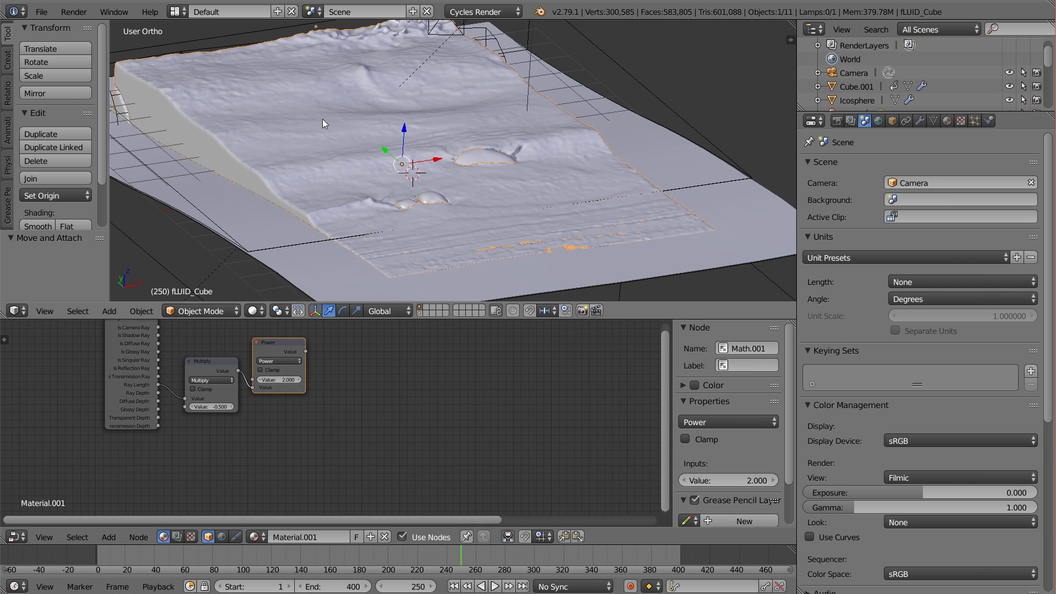
- Duplicate the Power node, place the copy after it, and set the copy's operation to Add
left_click_drag(271, 344, 279, 342)
middle_click_drag(318, 385, 271, 411)
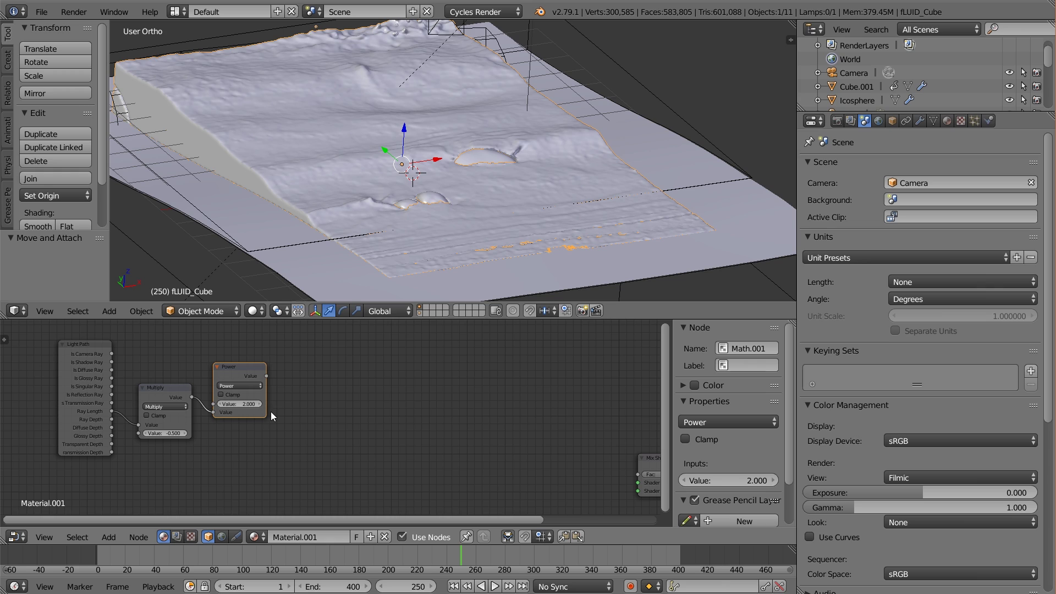
key("shift+a")
left_click(232, 378)
key("shift+d")
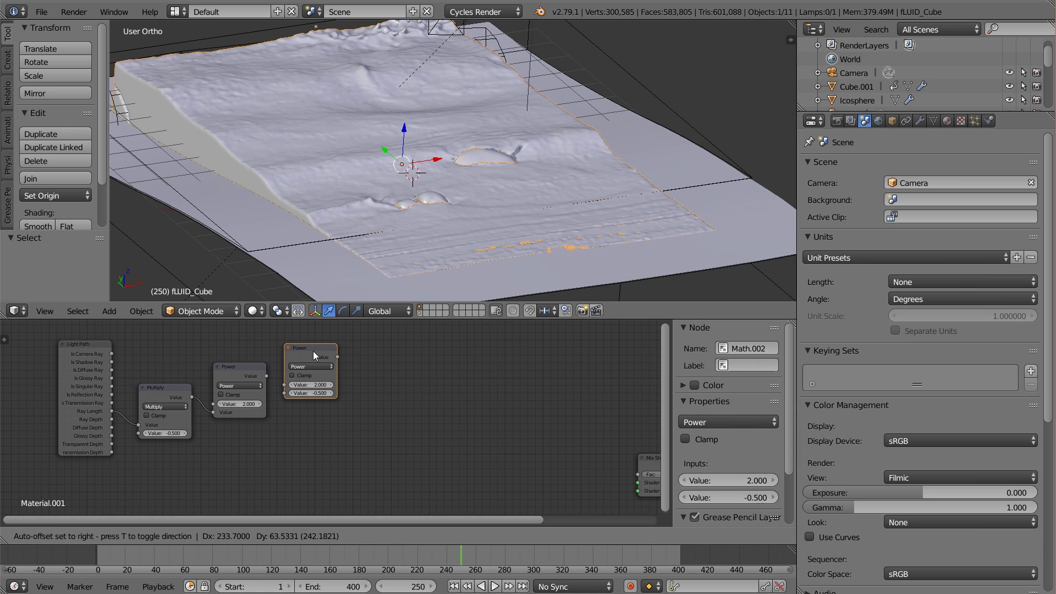
left_click(312, 351)
left_click(309, 367)
left_click(312, 359)
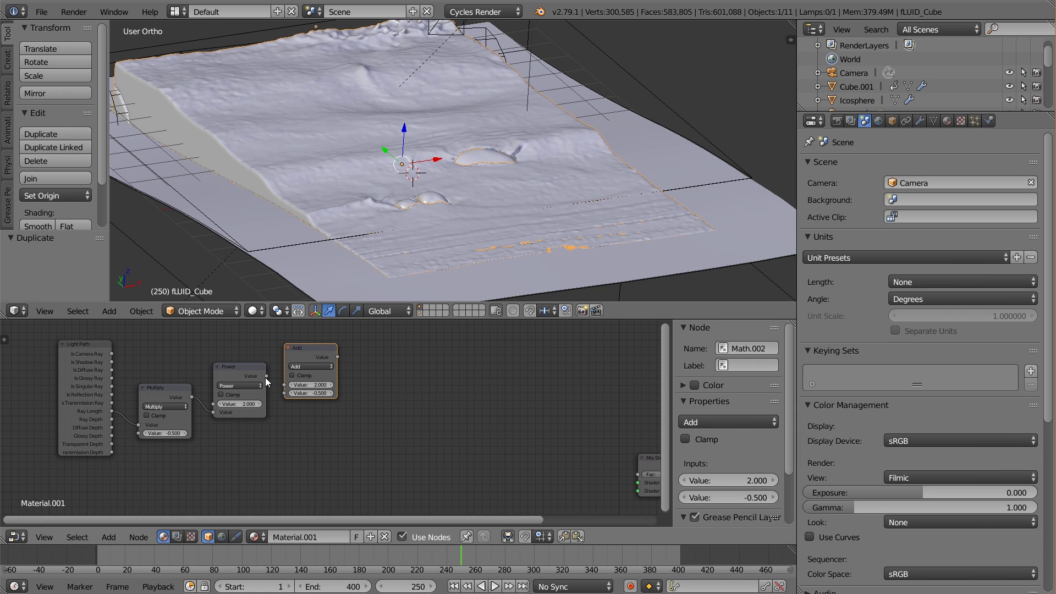
- Feed the Power result into the Add node's first value and Light Path's Is Camera Ray into its second value
left_click_drag(266, 377, 293, 391)
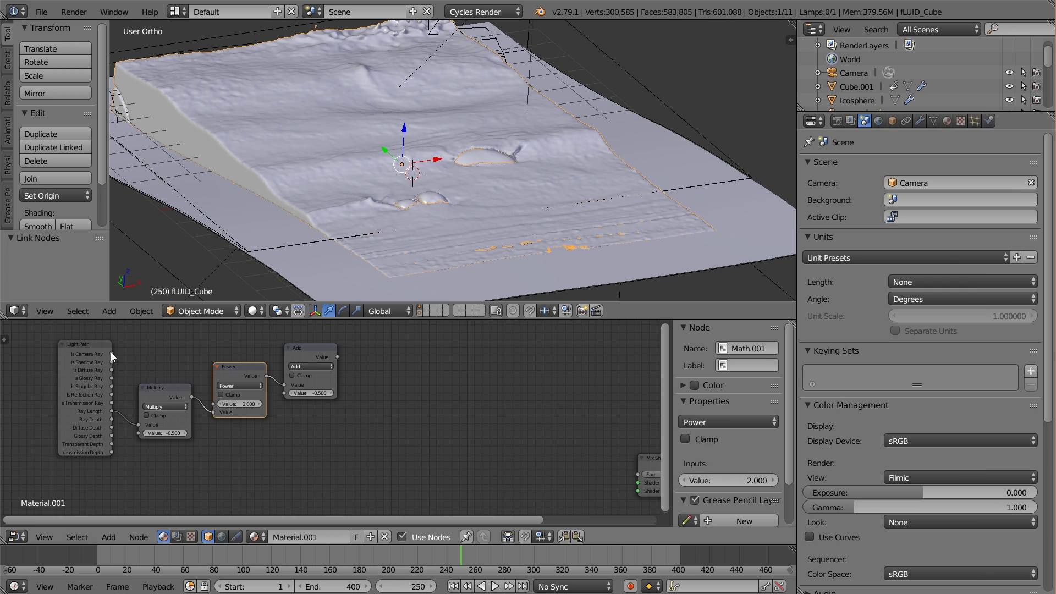
left_click_drag(112, 354, 289, 395)
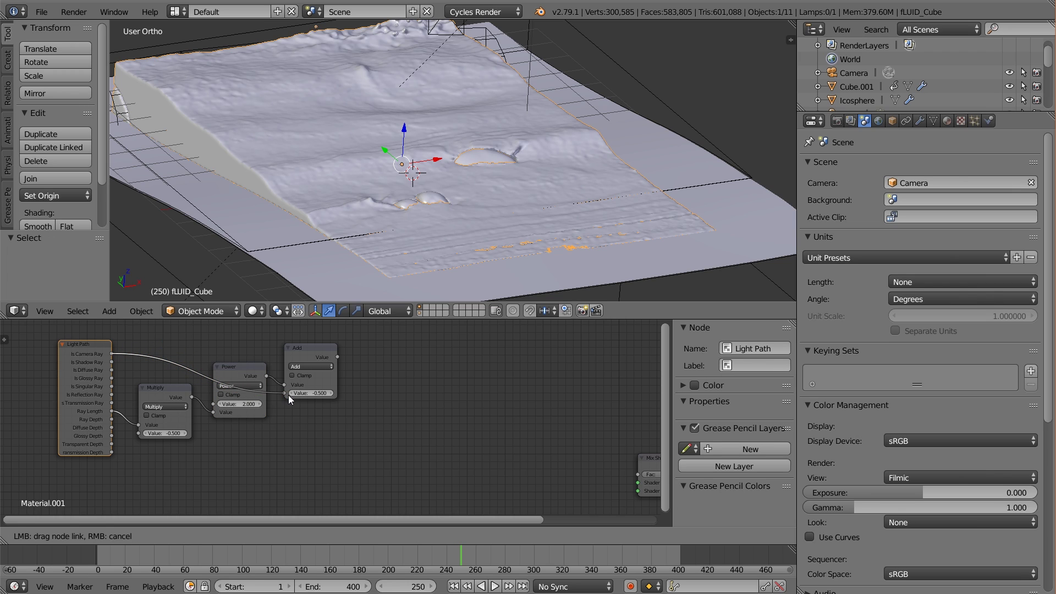
mouse_move(312, 351)
left_mouse_down()
mouse_move(242, 366)
mouse_move(309, 350)
mouse_move(319, 358)
left_mouse_up()
scroll(352, 424, "up", 2)
middle_click_drag(292, 425, 322, 427)
scroll(305, 410, "down", 1)
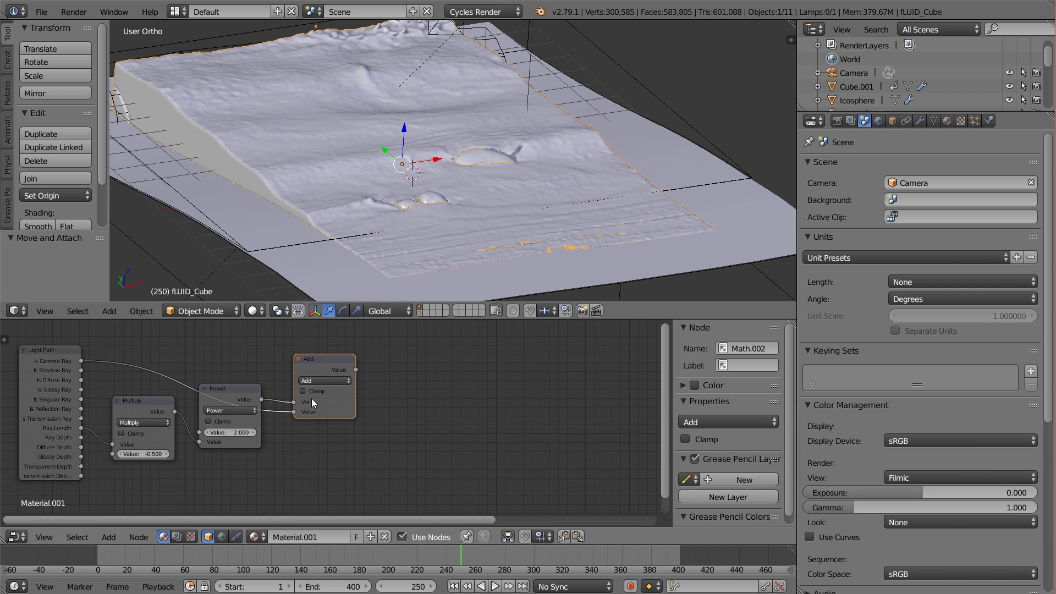
- Duplicate the Add node and feed the original Add result into the copy's first value
key("shift+d")
left_click(418, 363)
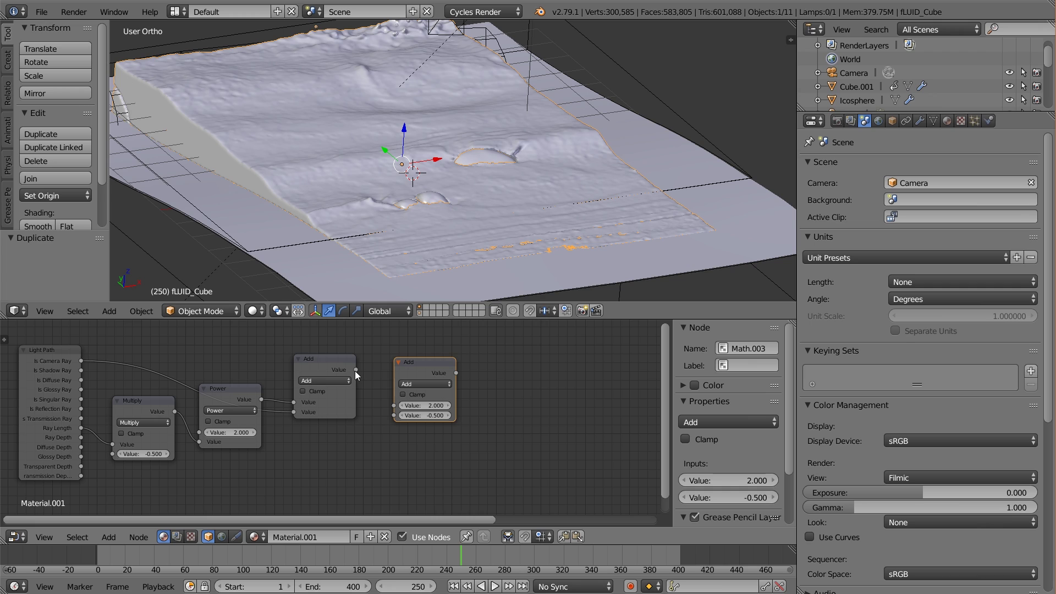
left_click_drag(356, 370, 395, 406)
scroll(311, 454, "down", 2)
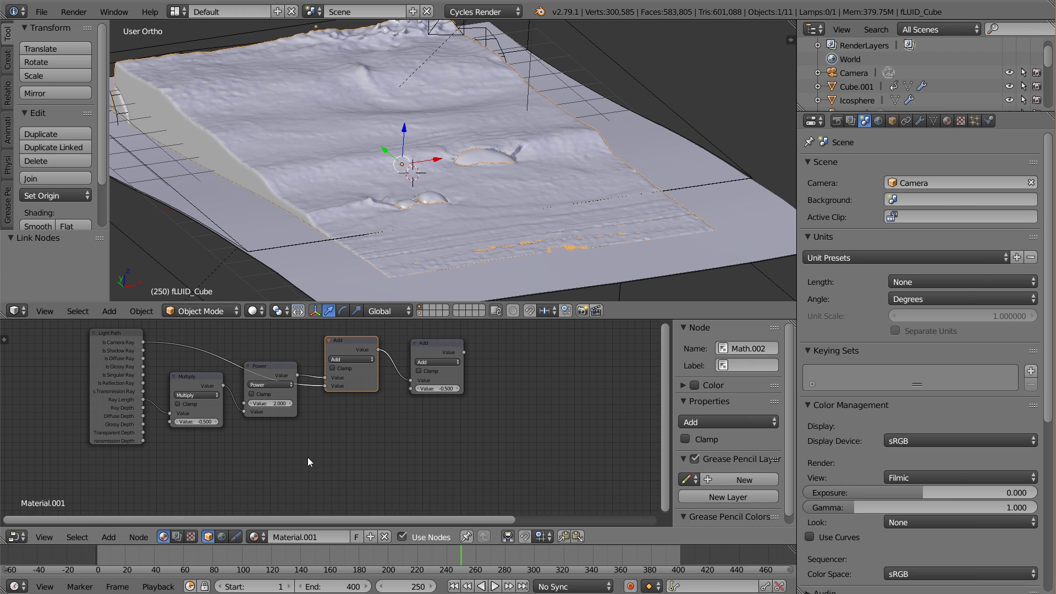
- Add a Geometry input node below the Power node
key("shift+a")
mouse_move(306, 464)
mouse_move(296, 381)
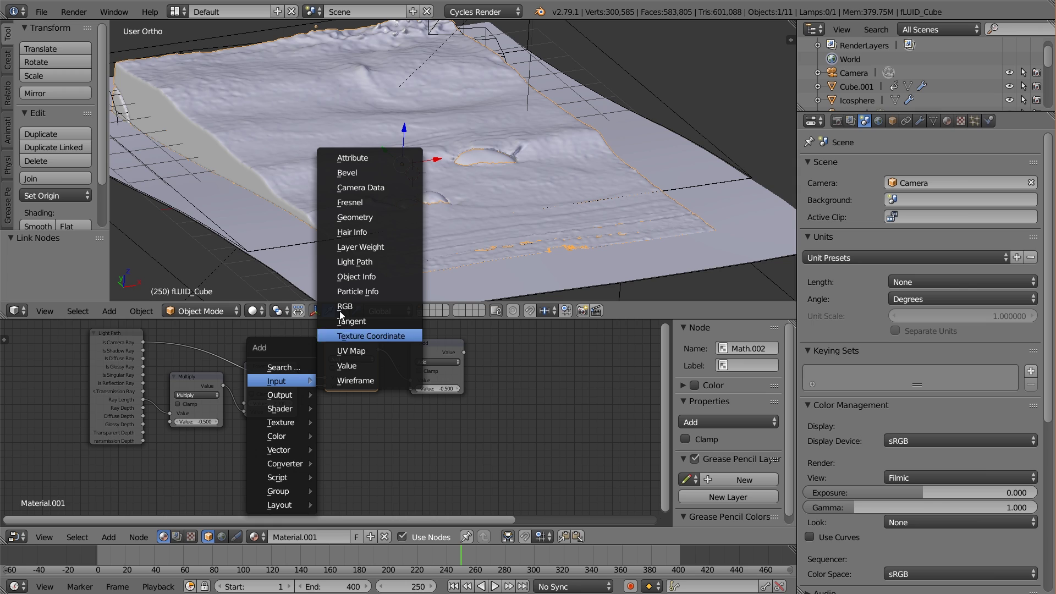
left_click(384, 214)
left_click(253, 430)
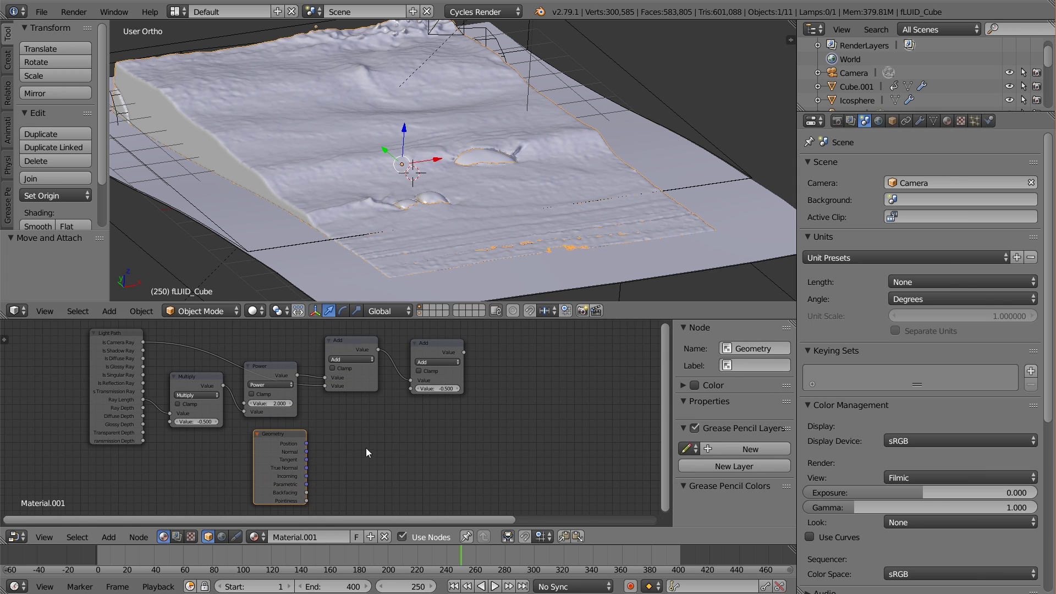
middle_click_drag(365, 448, 335, 437)
- Duplicate the second Add node as a Subtract node and feed Geometry's Backfacing output into its second value
left_click(398, 338)
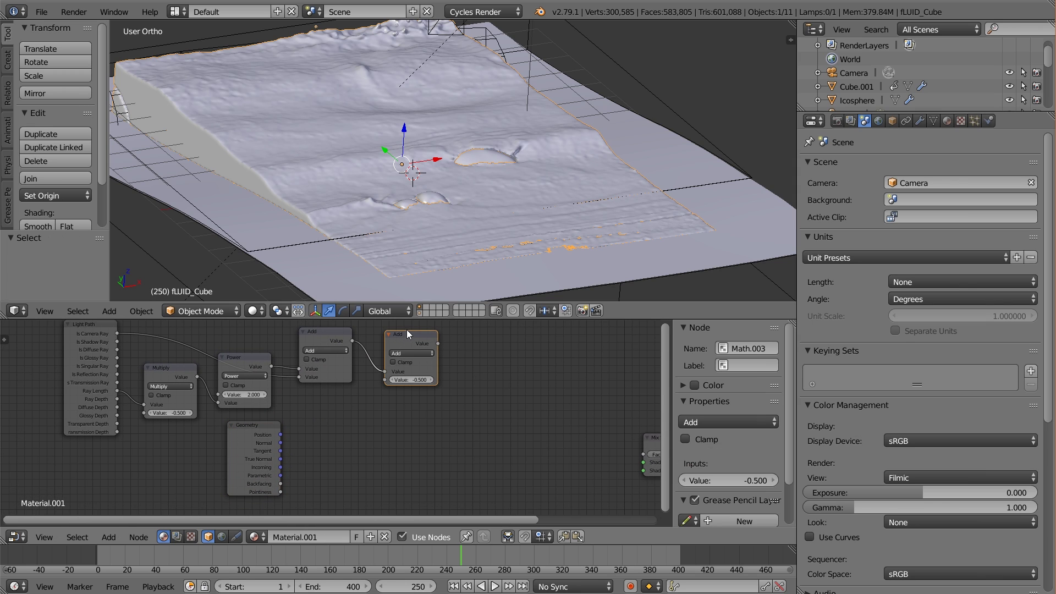
key("shift+d")
left_click(335, 415)
left_click(338, 433)
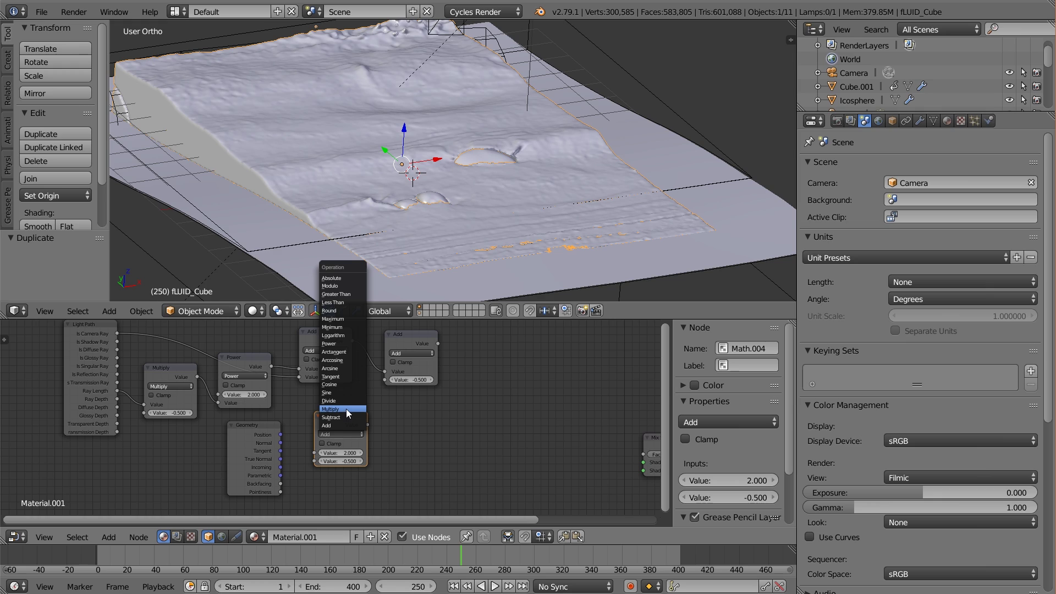
left_click(345, 418)
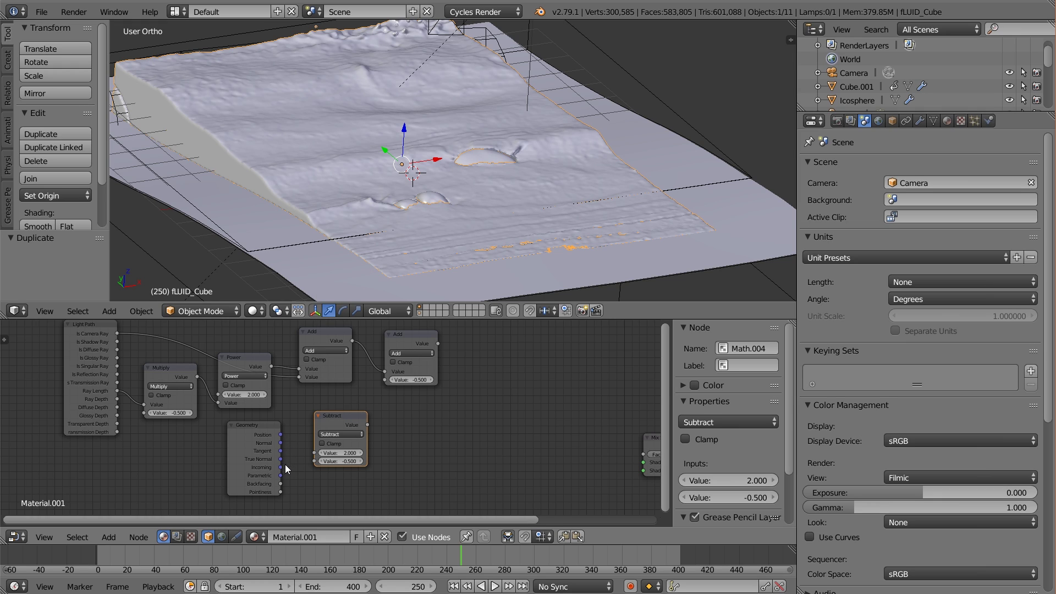
left_click_drag(281, 484, 324, 461)
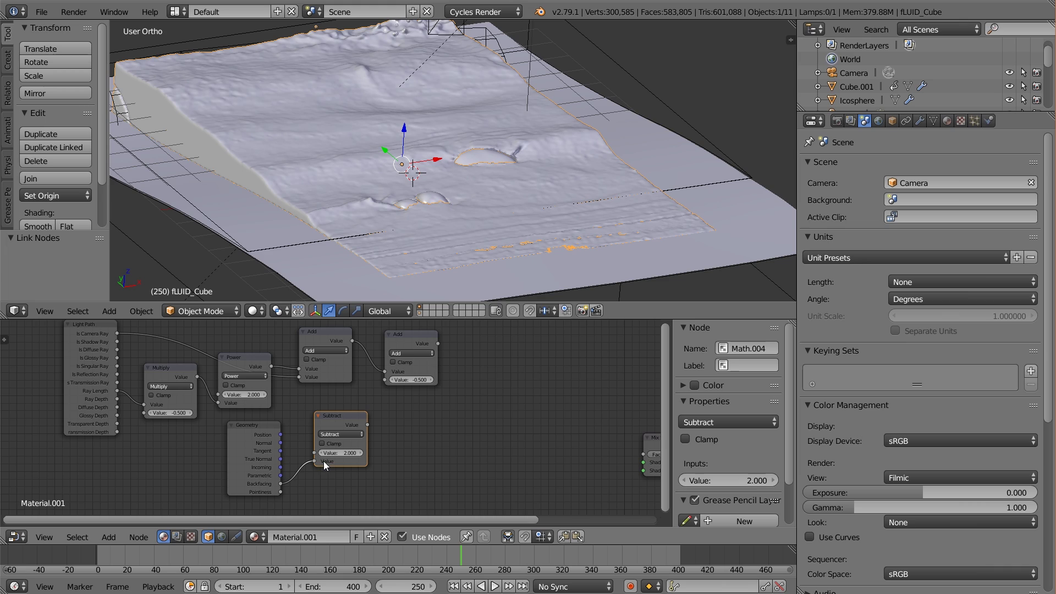
- Set the Subtract node's first value to 1 and feed its result into the second Add node's second value
left_click(346, 446)
left_click(346, 450)
type("1")
left_click(341, 443)
left_click_drag(369, 425, 394, 379)
middle_click_drag(394, 380, 325, 381)
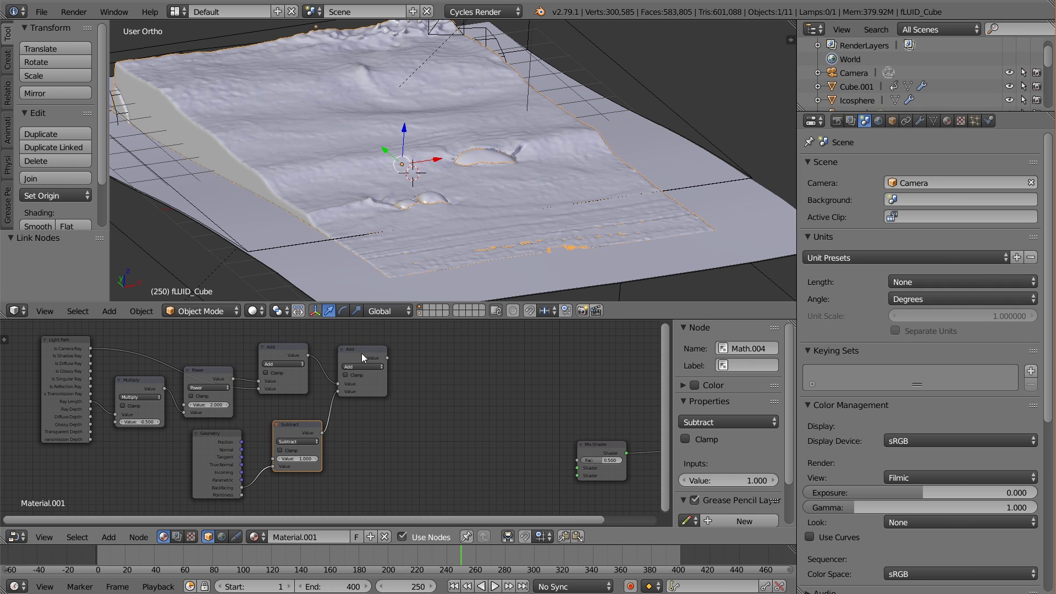
- Duplicate the second Add node after itself and set the copy's operation to Minimum
left_click(367, 348)
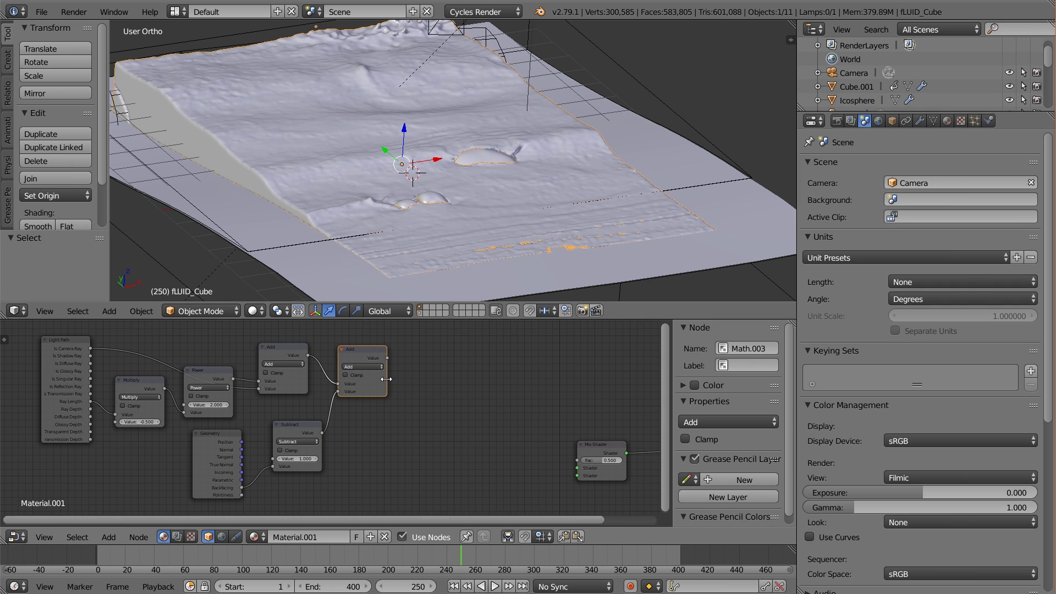
key("shift+d")
left_click(454, 375)
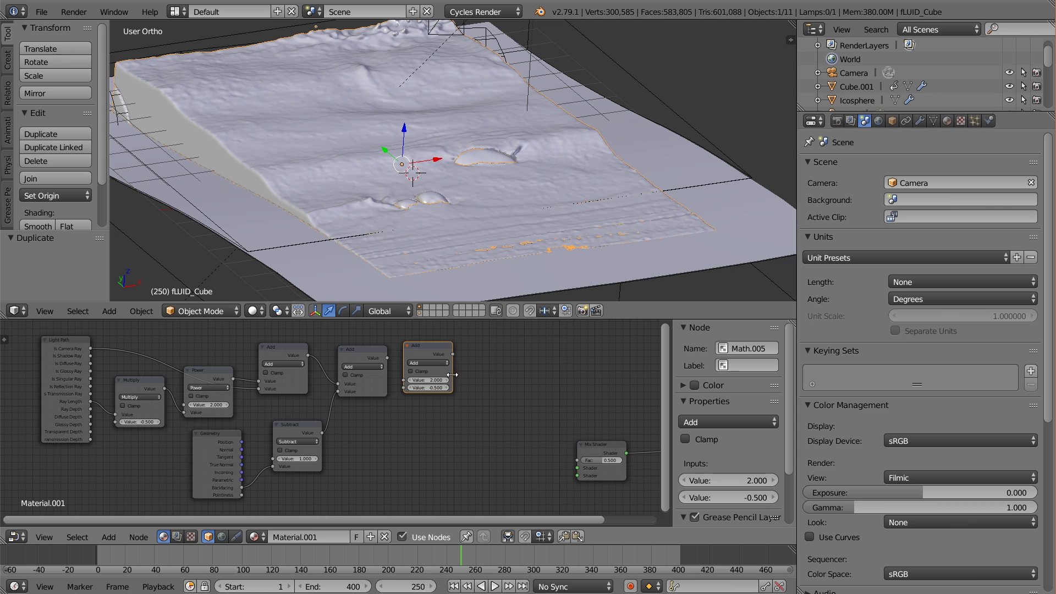
left_click(430, 363)
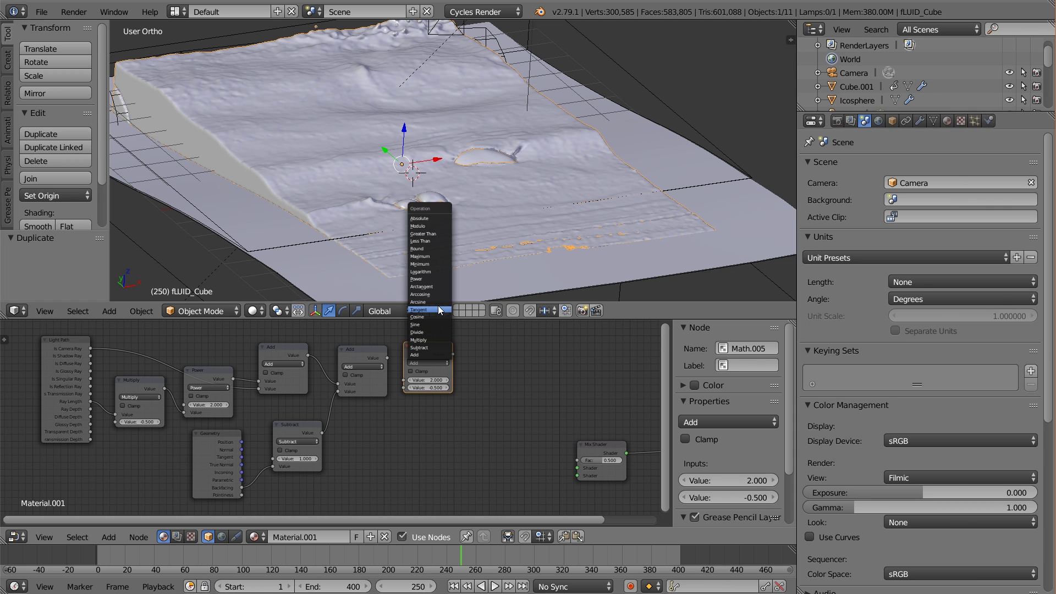
left_click(439, 263)
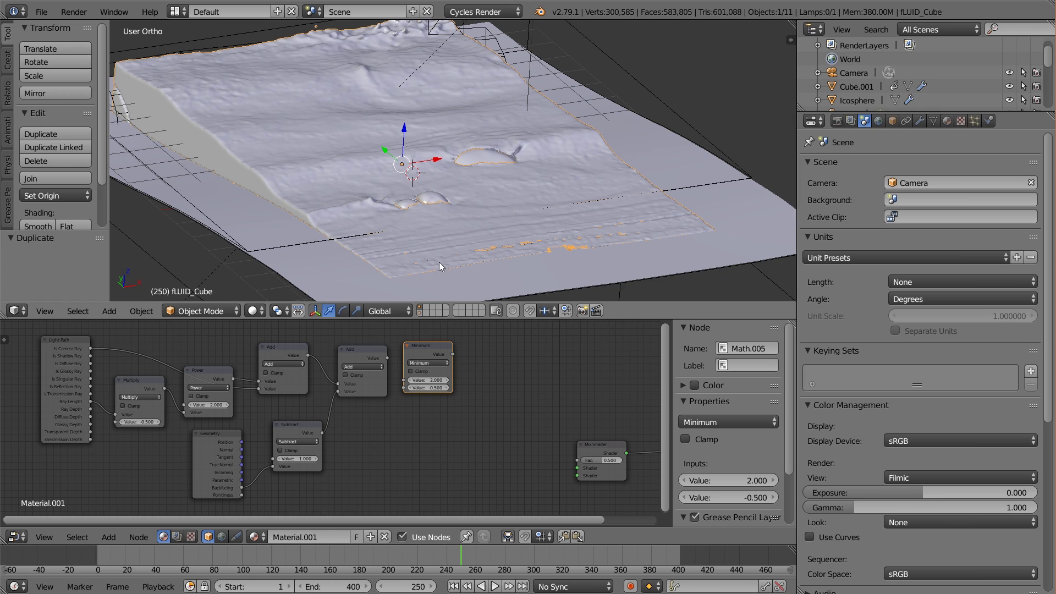
- Feed the second Add result into the Minimum node's first value and set its second value to 1
left_click_drag(388, 358, 404, 381)
left_click(427, 387)
type("1")
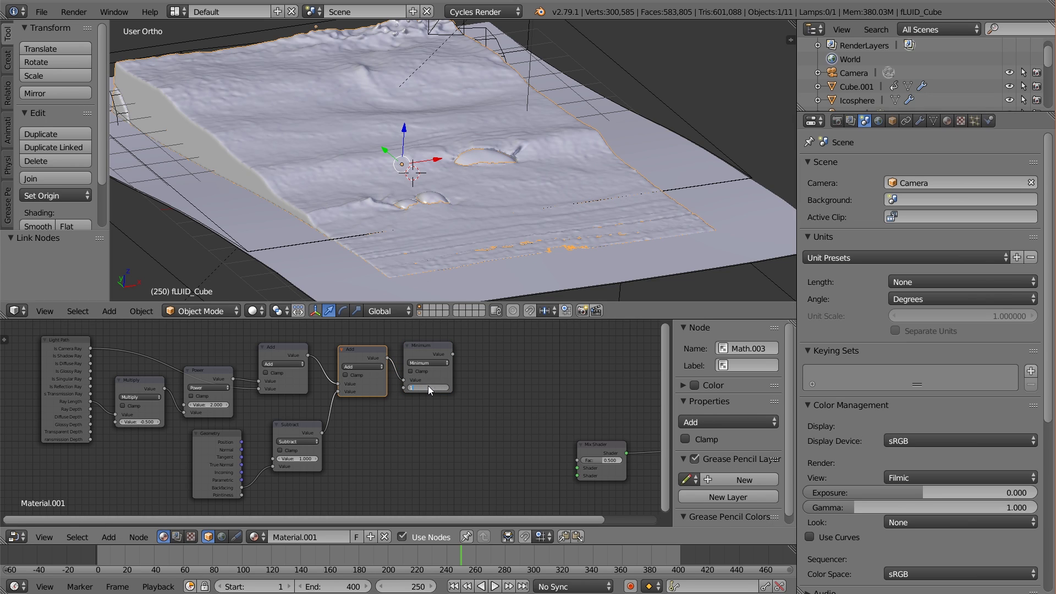
left_click_drag(427, 353, 423, 357)
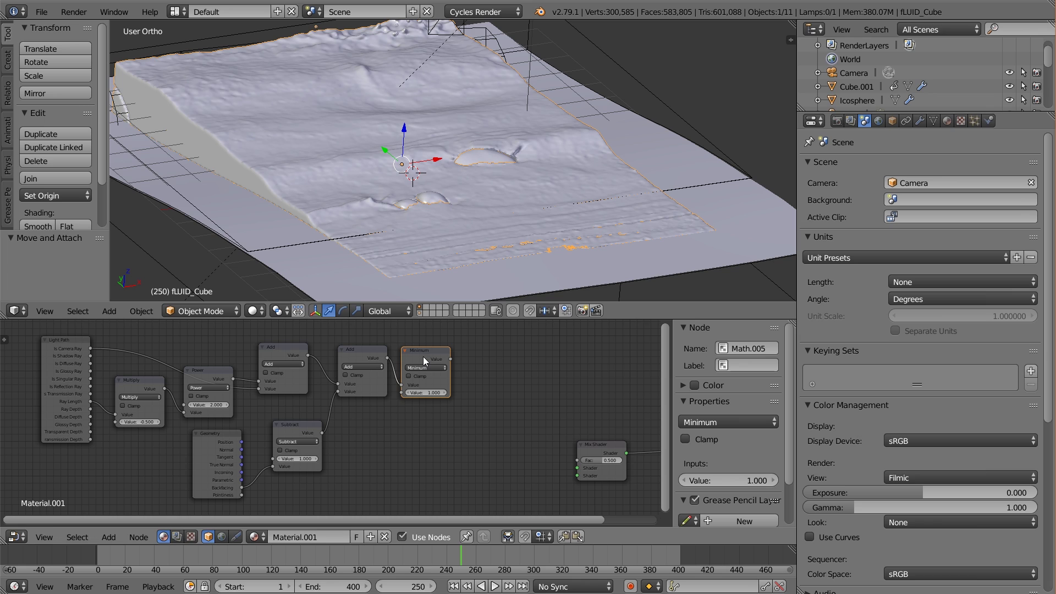
left_click(438, 353)
- Tidy the math node chain in a maximized node editor by nudging the Multiply, Power and Minimum nodes, then restore the layout
key("shift+space")
scroll(405, 407, "up", 2)
middle_click_drag(408, 395, 534, 421)
scroll(534, 420, "up", 1)
left_click_drag(141, 198, 133, 193)
left_click_drag(257, 257, 248, 252)
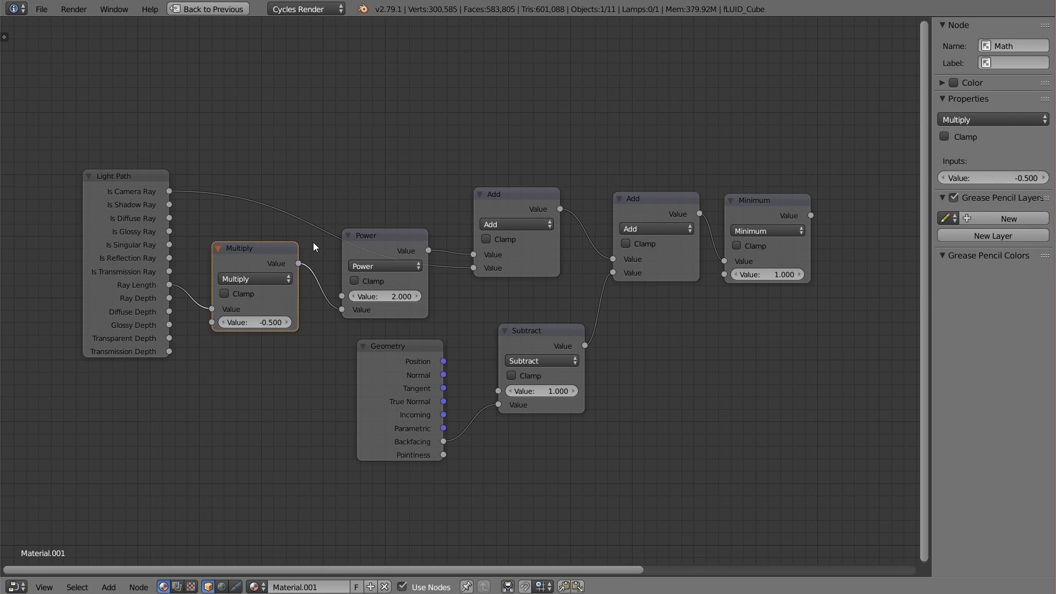
mouse_move(383, 240)
left_mouse_down()
mouse_move(372, 233)
mouse_move(384, 234)
left_mouse_up()
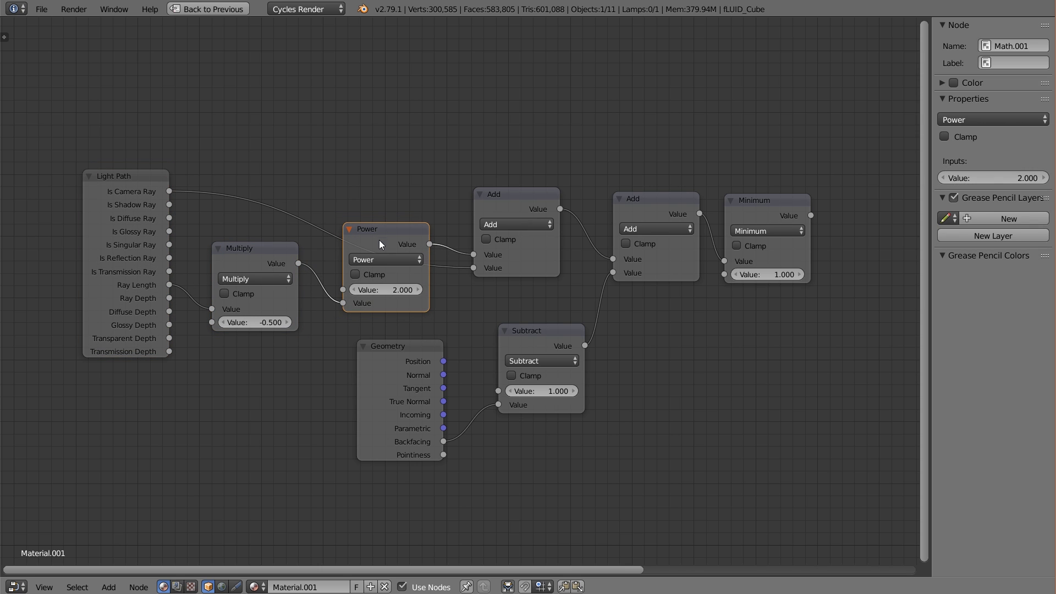
mouse_move(768, 201)
left_mouse_down()
mouse_move(773, 184)
mouse_move(765, 192)
left_mouse_up()
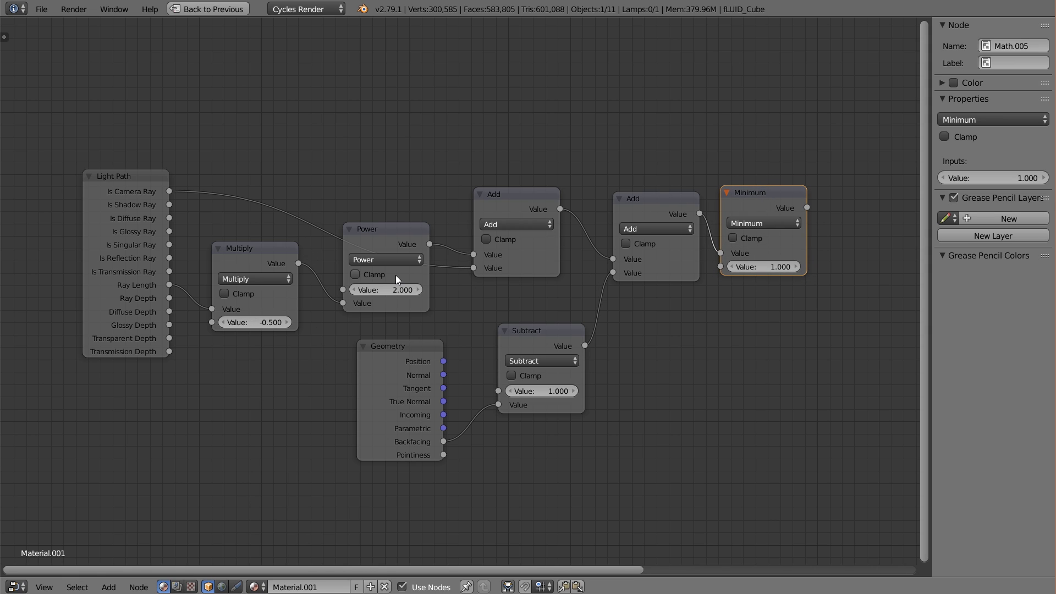
mouse_move(387, 235)
left_mouse_down()
mouse_move(385, 249)
mouse_move(375, 242)
left_mouse_up()
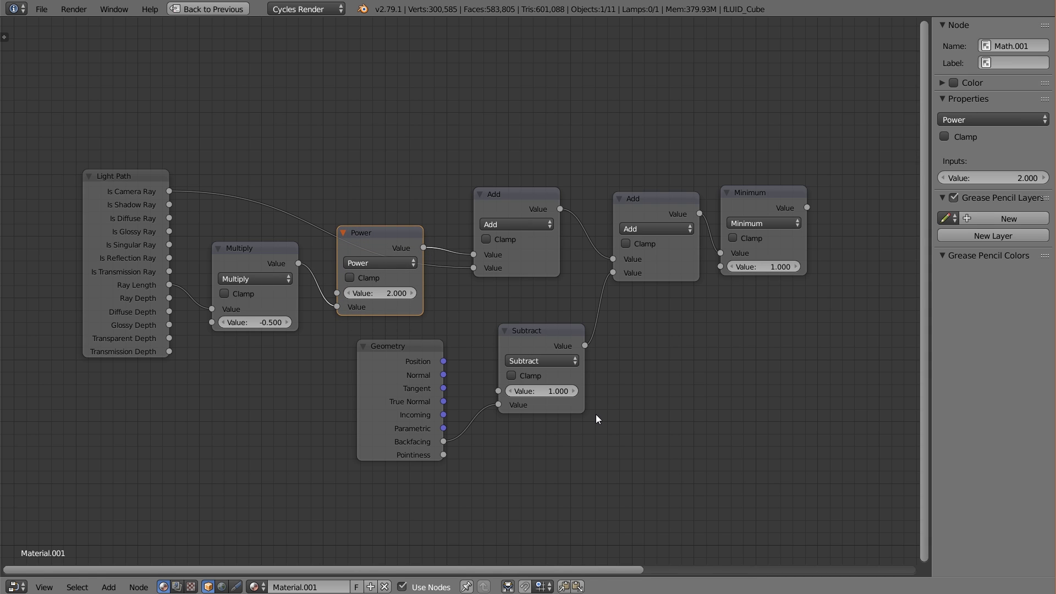
key("shift+space")
- Add a Glass BSDF shader between the Minimum node and the Mix Shader
scroll(362, 417, "down", 4)
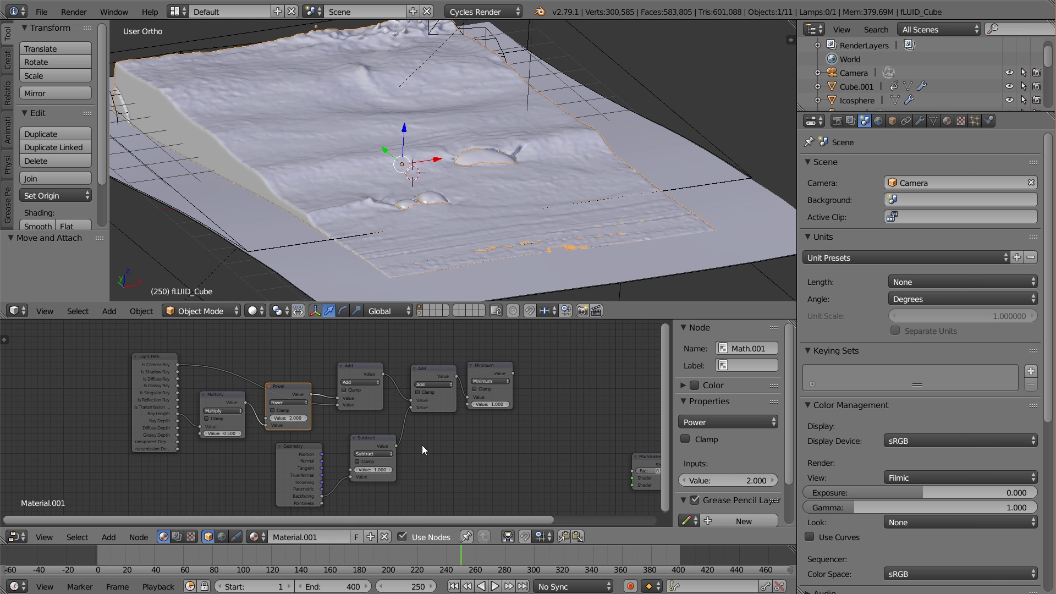
scroll(411, 444, "down", 1)
middle_click_drag(409, 445, 337, 435)
left_click_drag(404, 370, 402, 368)
middle_click_drag(418, 397, 356, 398)
scroll(400, 427, "up", 1)
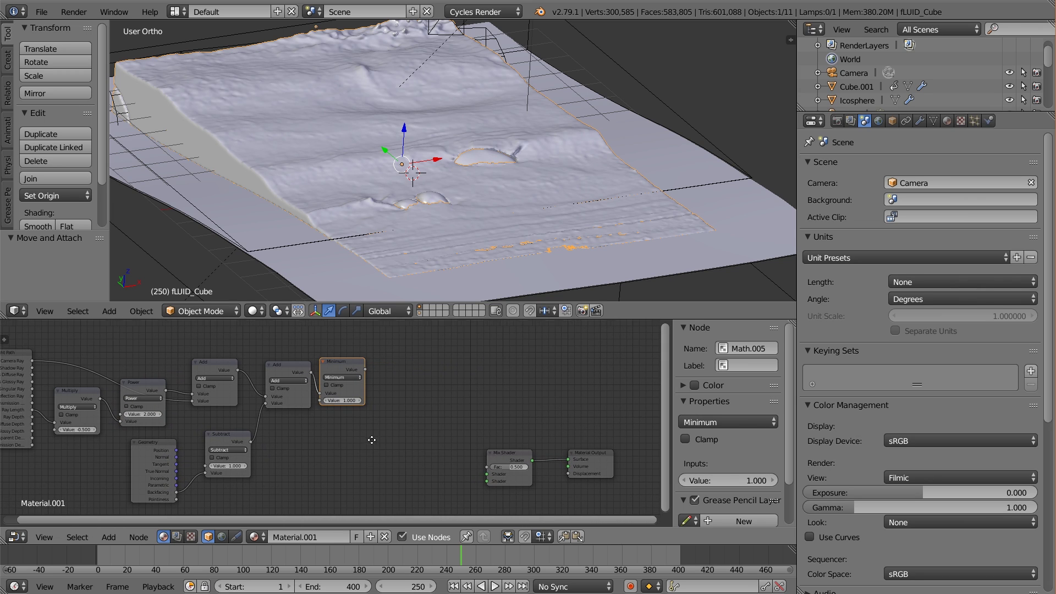
middle_click_drag(377, 444, 316, 442)
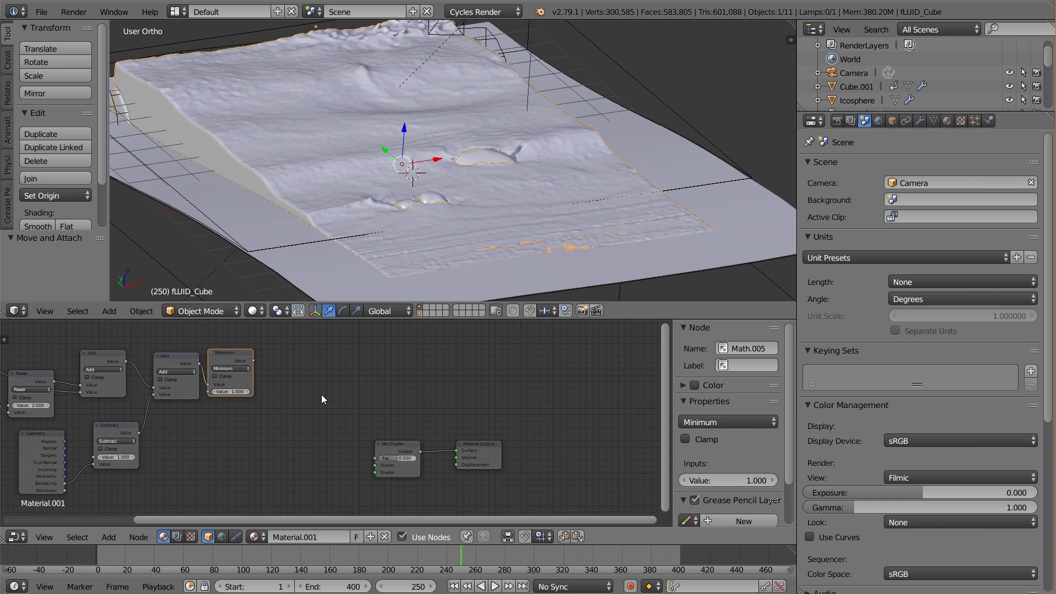
key("shift+a")
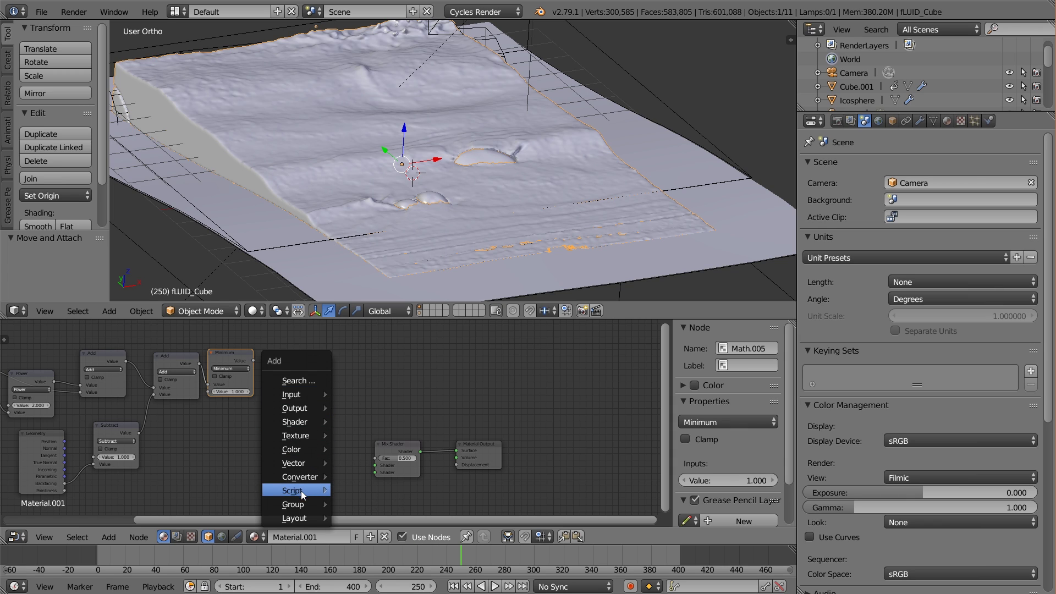
mouse_move(305, 419)
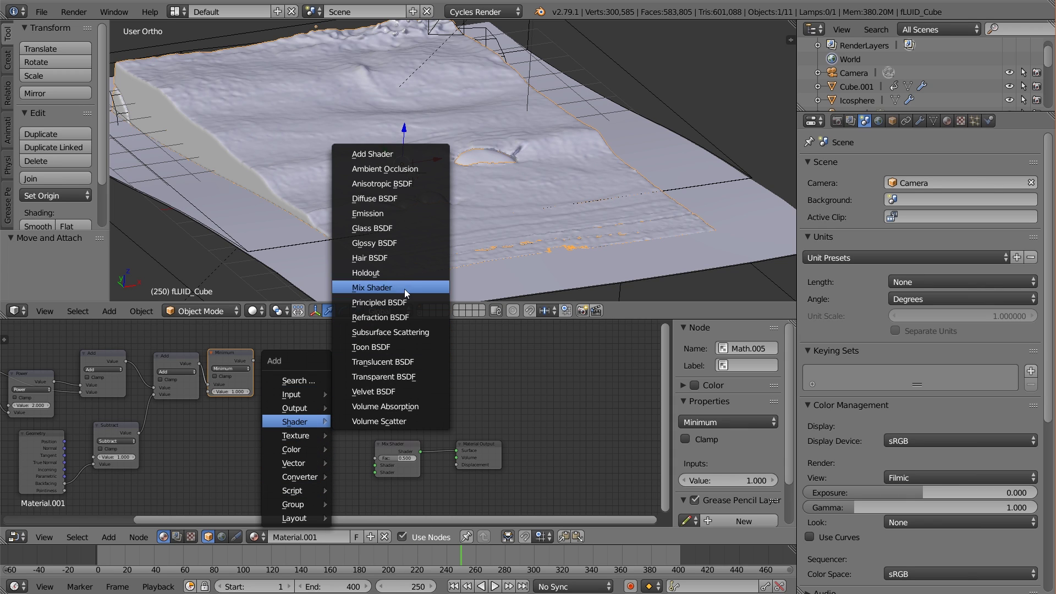
left_click(374, 228)
left_click(298, 385)
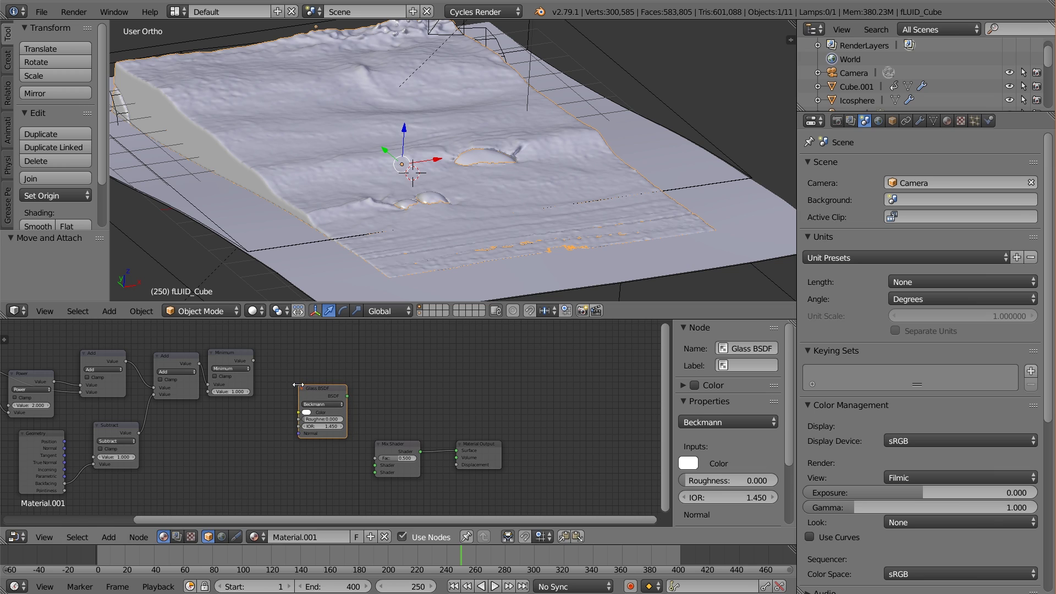
scroll(333, 415, "up", 2)
mouse_move(325, 378)
left_mouse_down()
mouse_move(319, 391)
mouse_move(330, 394)
left_mouse_up()
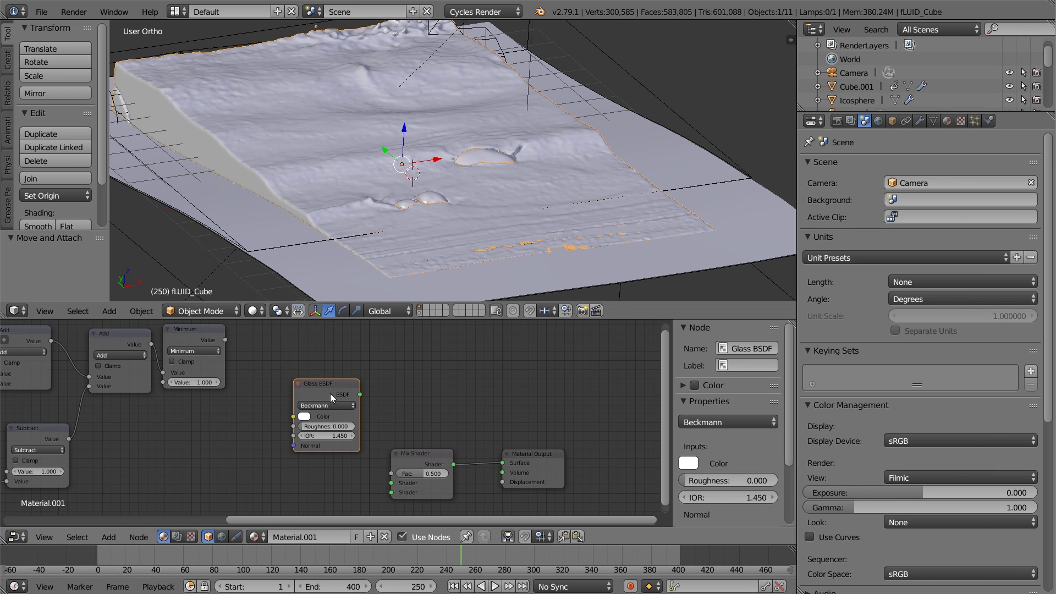
- Move the Material Output and Mix Shader nodes farther from the Glass BSDF to make room for more shaders
middle_click_drag(458, 435, 401, 391)
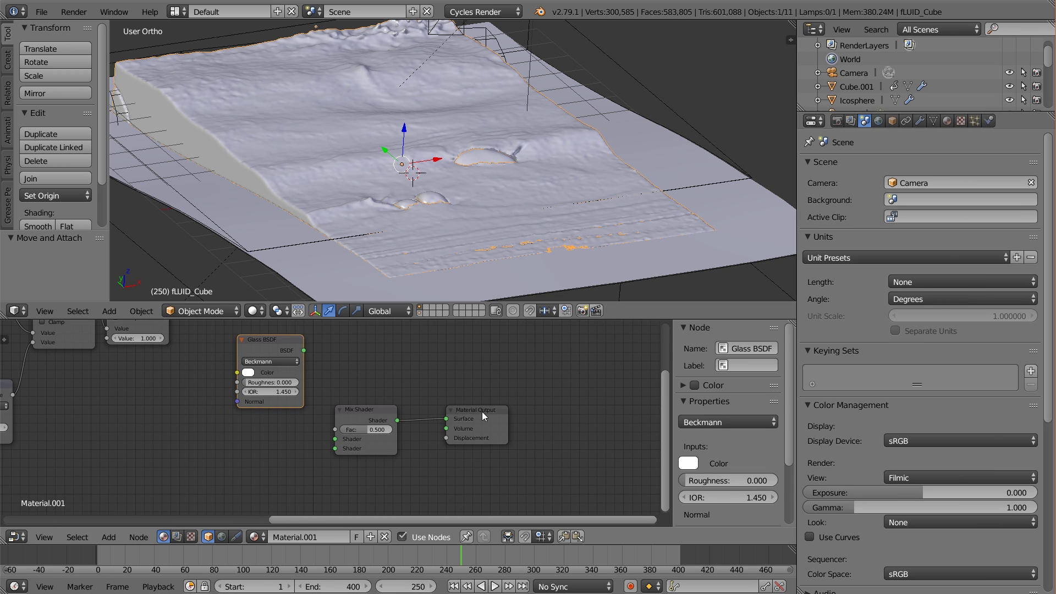
left_click_drag(482, 412, 570, 390)
left_click_drag(364, 410, 484, 395)
scroll(382, 420, "up", 1)
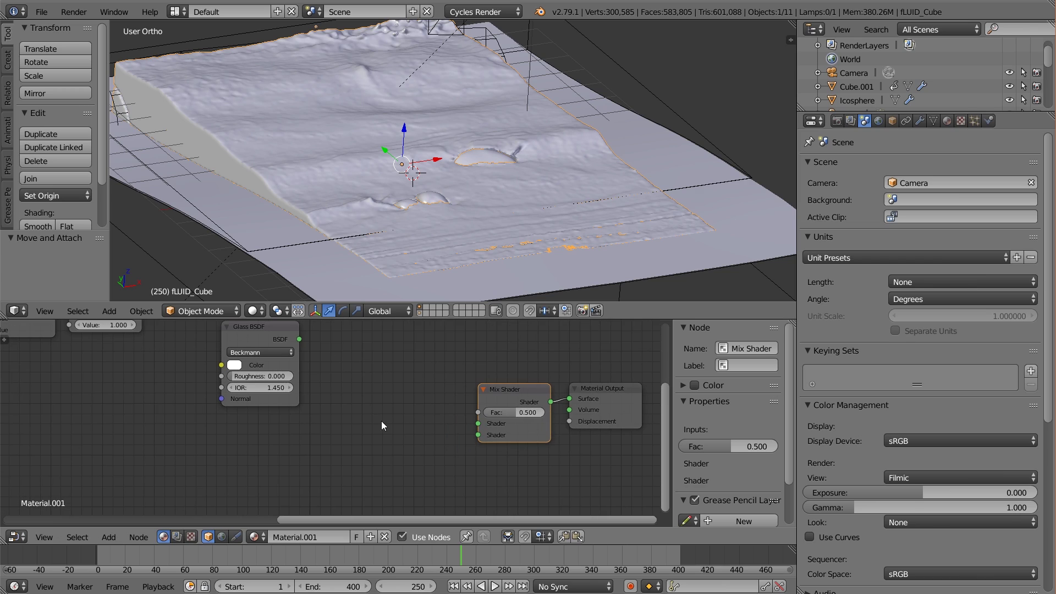
- Set the Glass BSDF's IOR to 1.310 and roughness to 0.010, and connect it to the Mix Shader's first shader input
left_click(275, 387)
type("1.31")
key("Return")
left_click(271, 378)
type("1")
key("Return")
left_click_drag(266, 339, 482, 424)
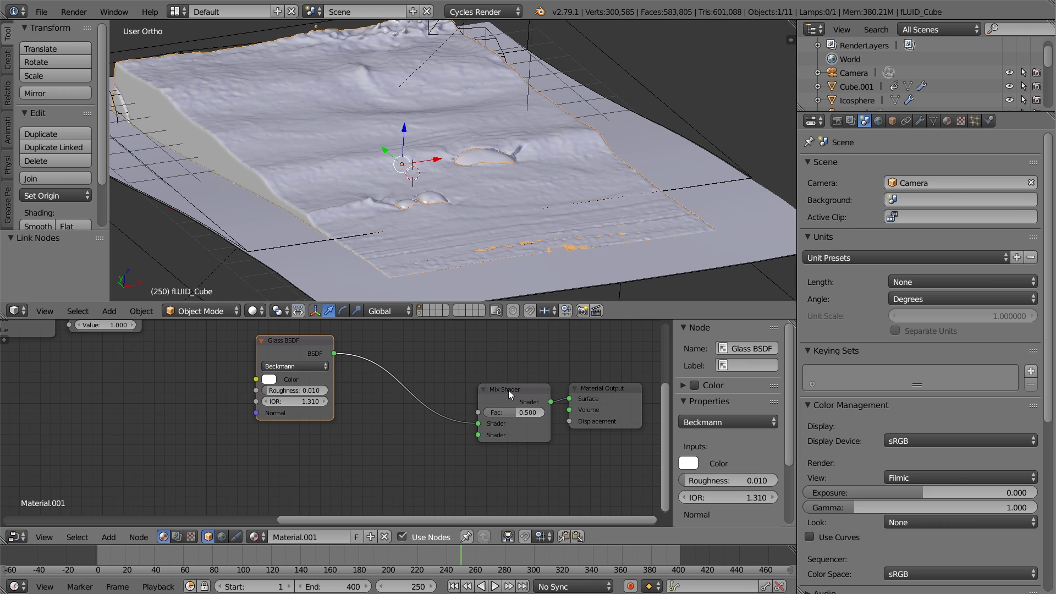
- Move the Mix Shader and Glass BSDF nodes to free up space after the Minimum node
left_click_drag(509, 391, 495, 386)
scroll(420, 399, "down", 2)
middle_click_drag(419, 399, 477, 420)
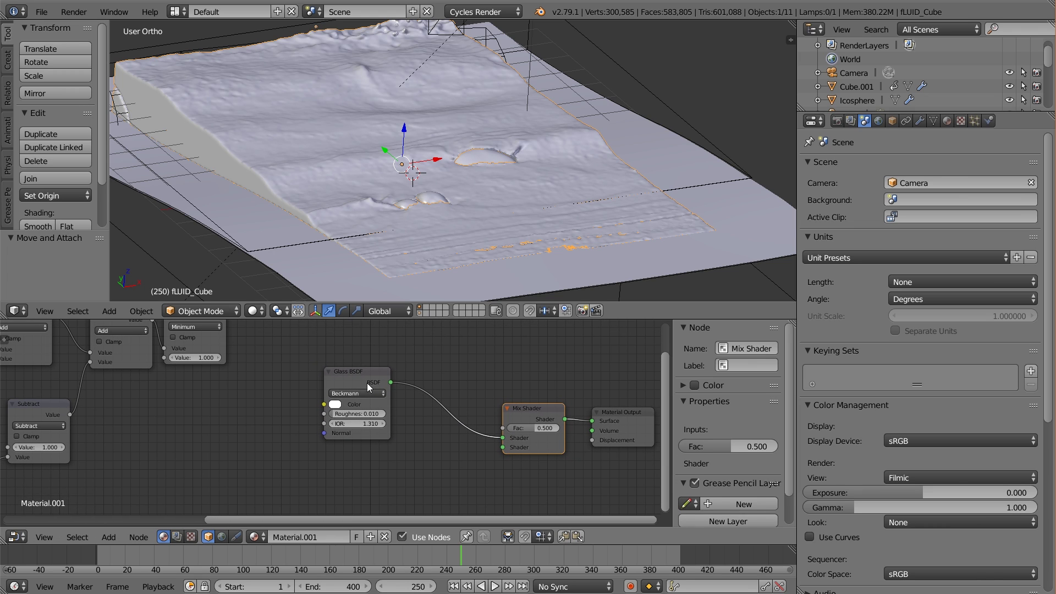
left_click_drag(368, 383, 422, 388)
- Add a ColorRamp node between the Minimum node and the Glass BSDF
key("shift+a")
mouse_move(236, 466)
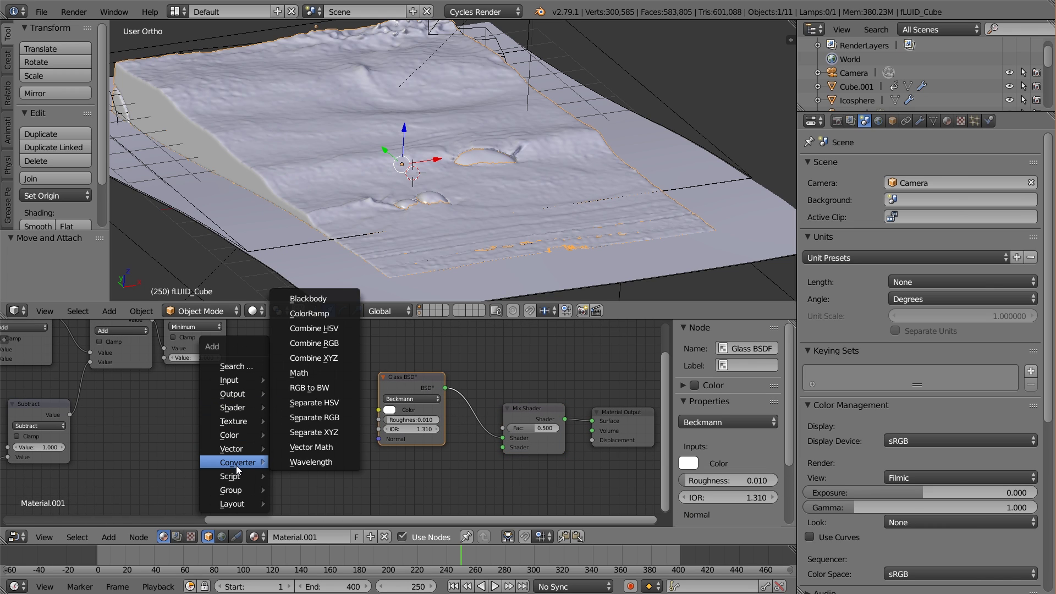
mouse_move(231, 435)
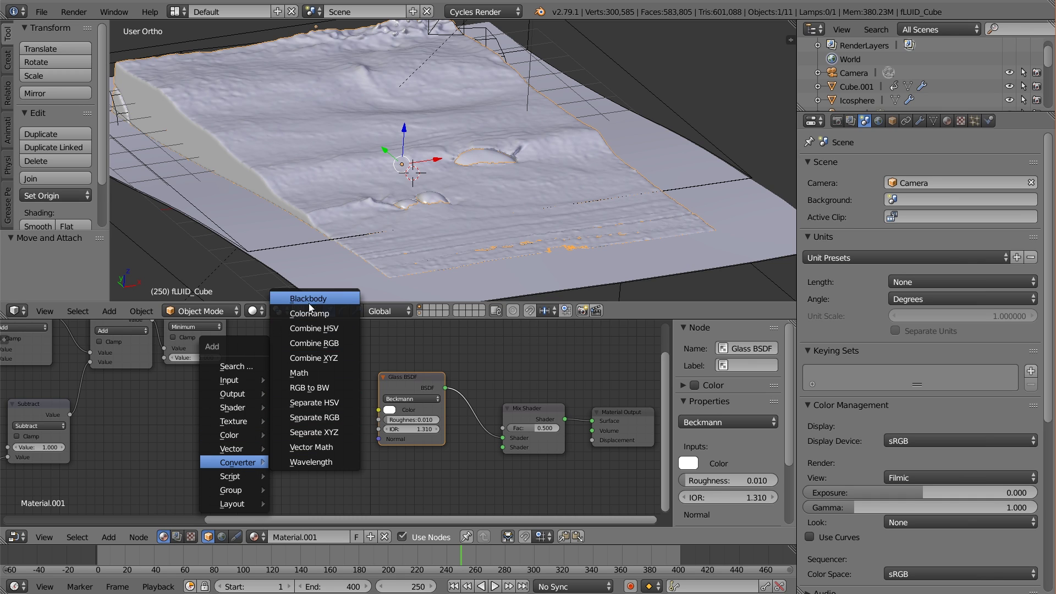
left_click(309, 313)
left_click(251, 371)
scroll(236, 380, "down", 2)
middle_click_drag(233, 381, 266, 417)
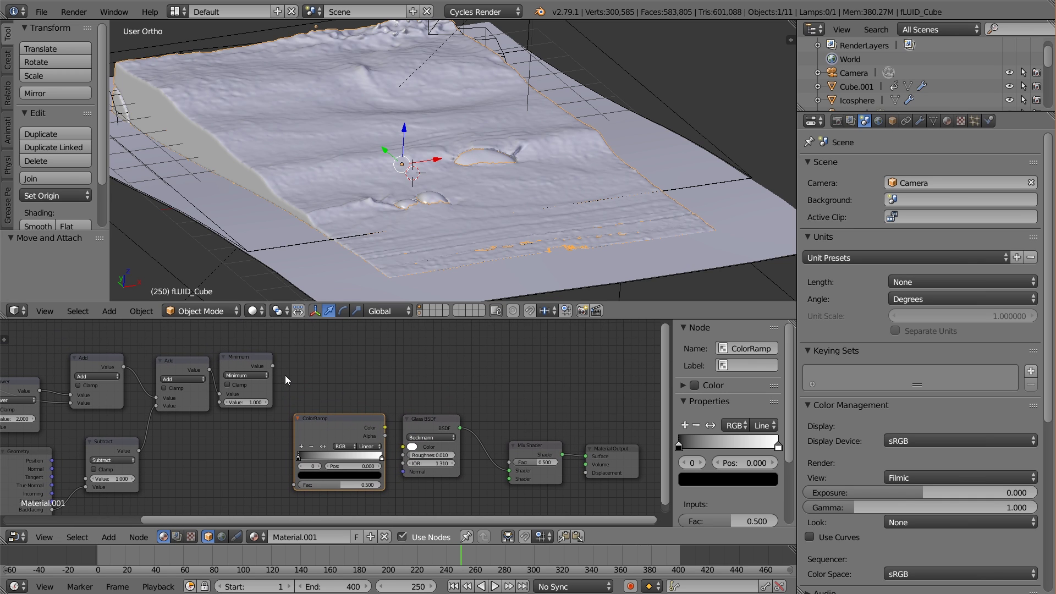
- Connect the Minimum output to the ColorRamp's Fac and the ramp's Color to the Glass BSDF's Color, spacing the Glass BSDF slightly apart
left_click_drag(274, 366, 296, 487)
scroll(356, 495, "up", 1)
left_click(374, 393)
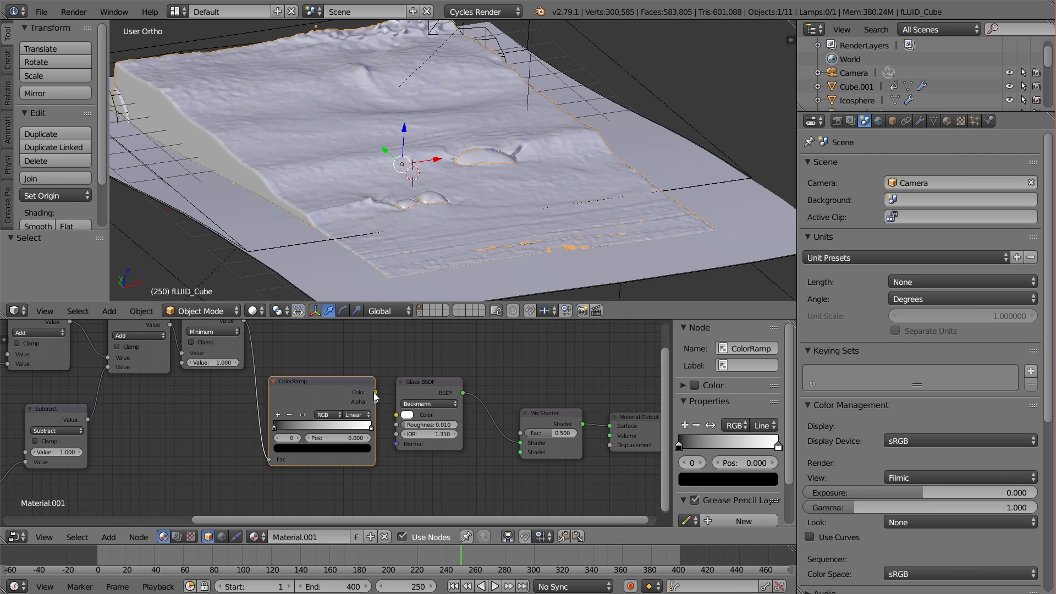
left_click_drag(374, 393, 406, 416)
left_click_drag(434, 381, 448, 378)
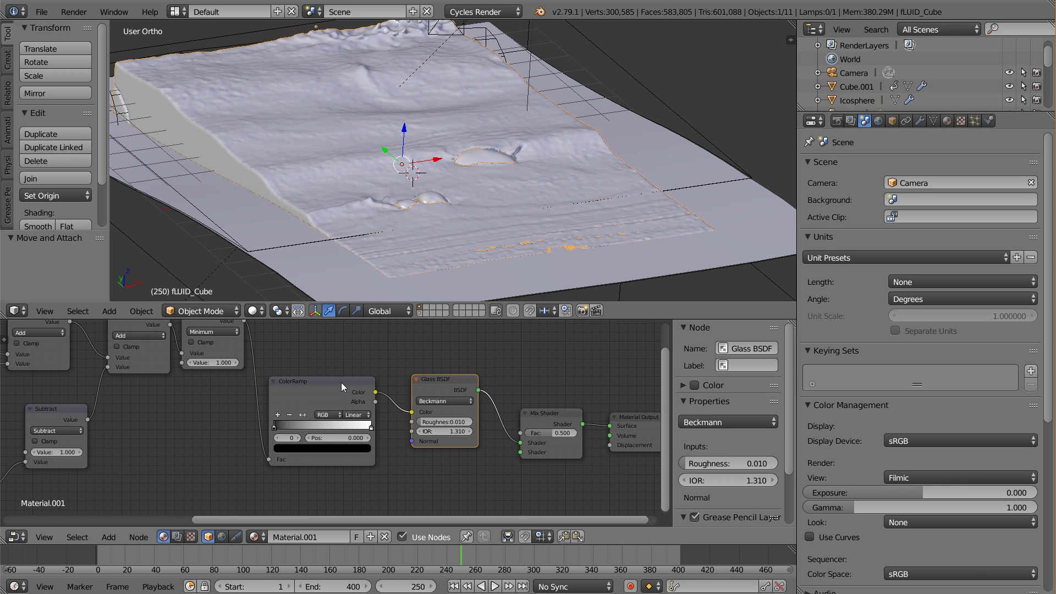
- Add a color stop at about 0.279 on the ColorRamp and make it a deep saturated blue
left_click(341, 382)
scroll(273, 435, "up", 1)
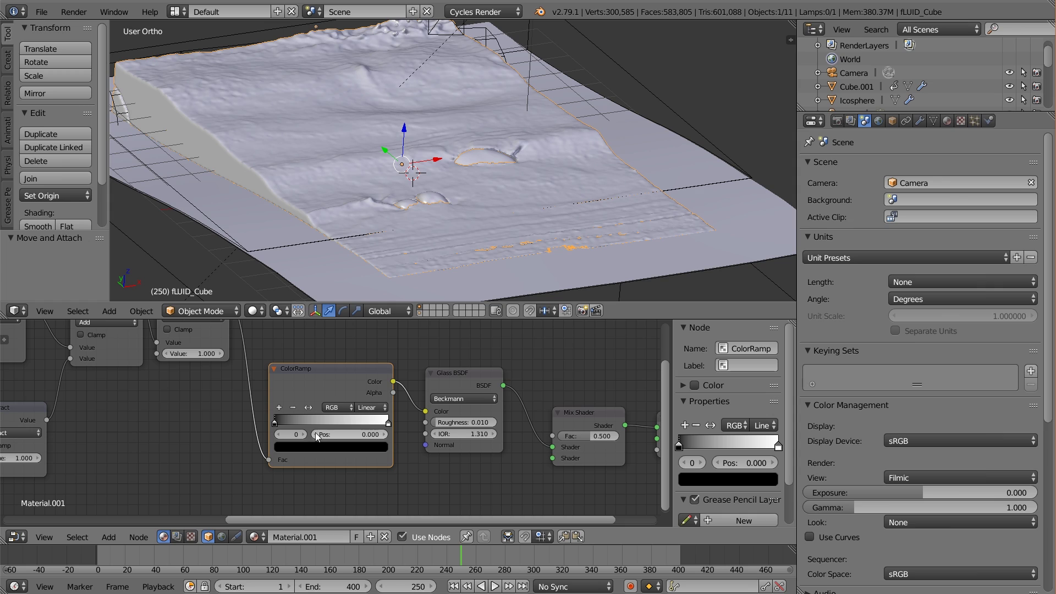
scroll(315, 432, "up", 1)
left_click(301, 422, "ctrl")
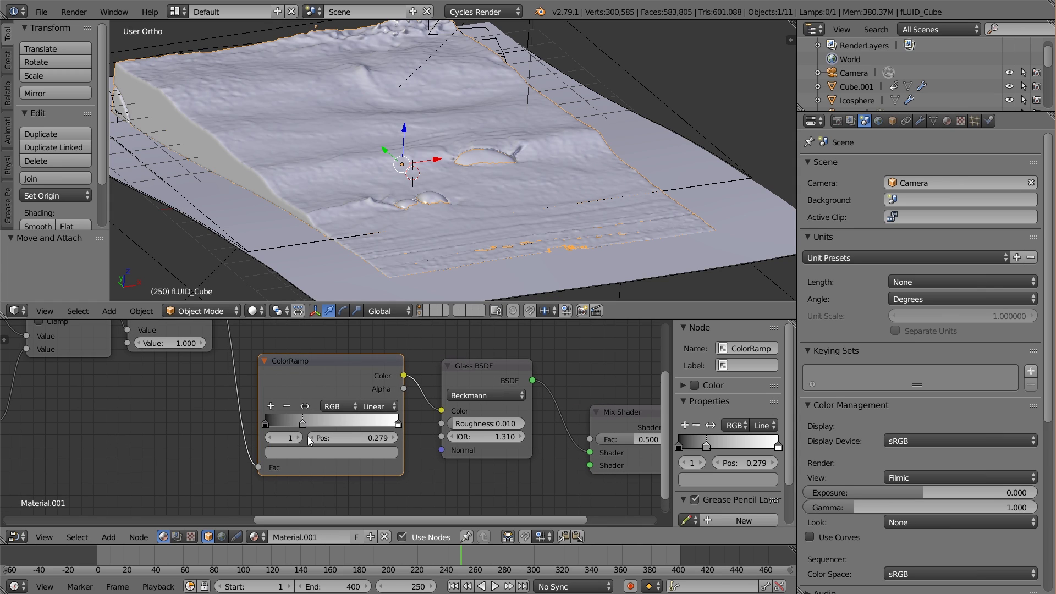
left_click(313, 451)
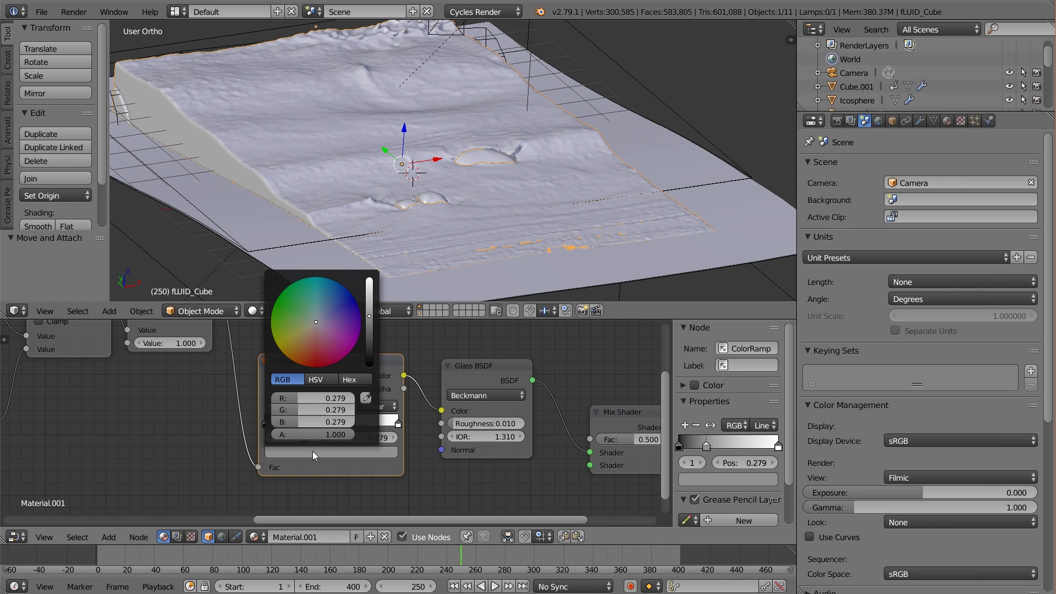
left_click(328, 301)
scroll(327, 306, "down", 1)
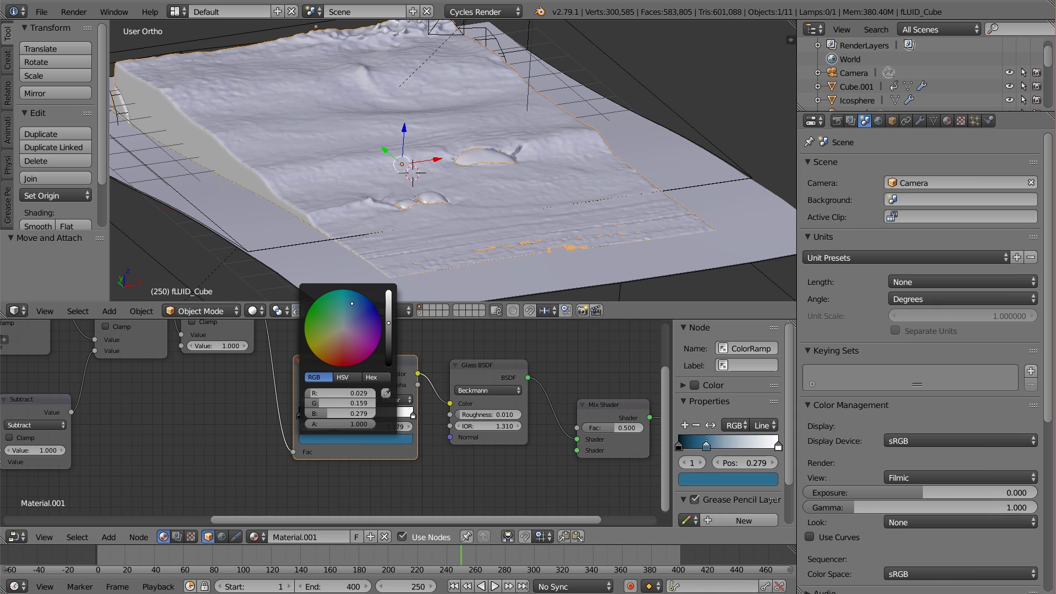
mouse_move(352, 304)
left_mouse_down()
mouse_move(345, 290)
mouse_move(355, 293)
left_mouse_up()
left_click(388, 318)
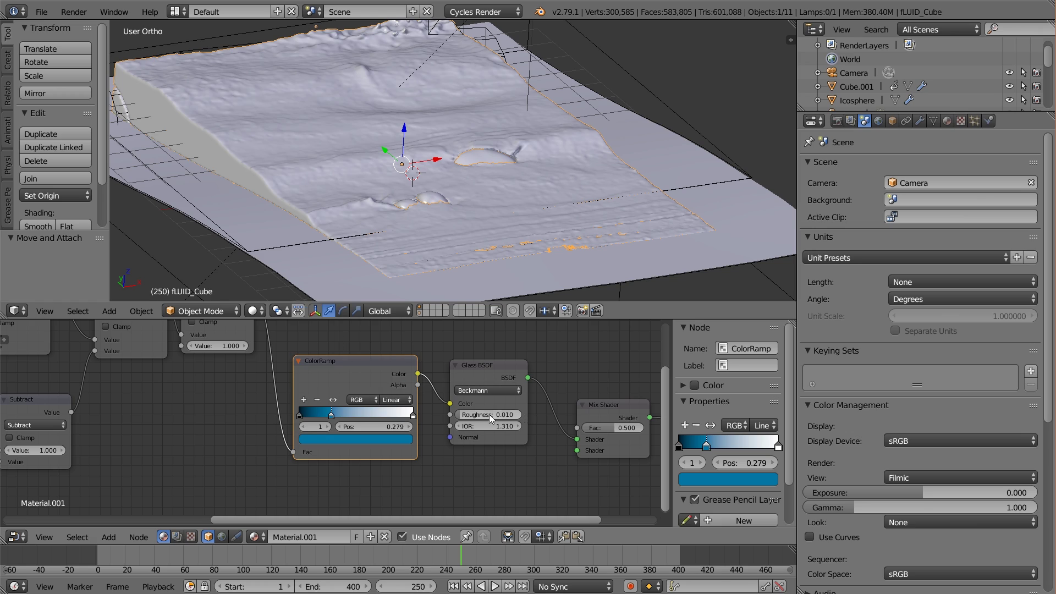
- Add a color stop at about 0.587 on the ColorRamp and color it cyan (R 0.000, G 0.540, B 0.638)
left_click(365, 413, "ctrl")
left_click(358, 438)
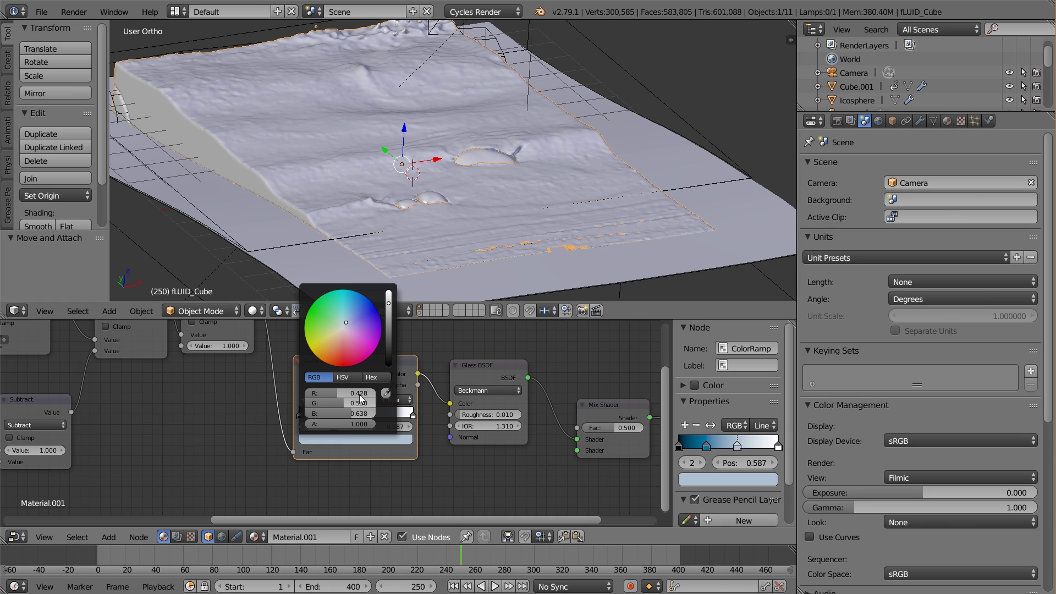
left_click_drag(351, 319, 346, 290)
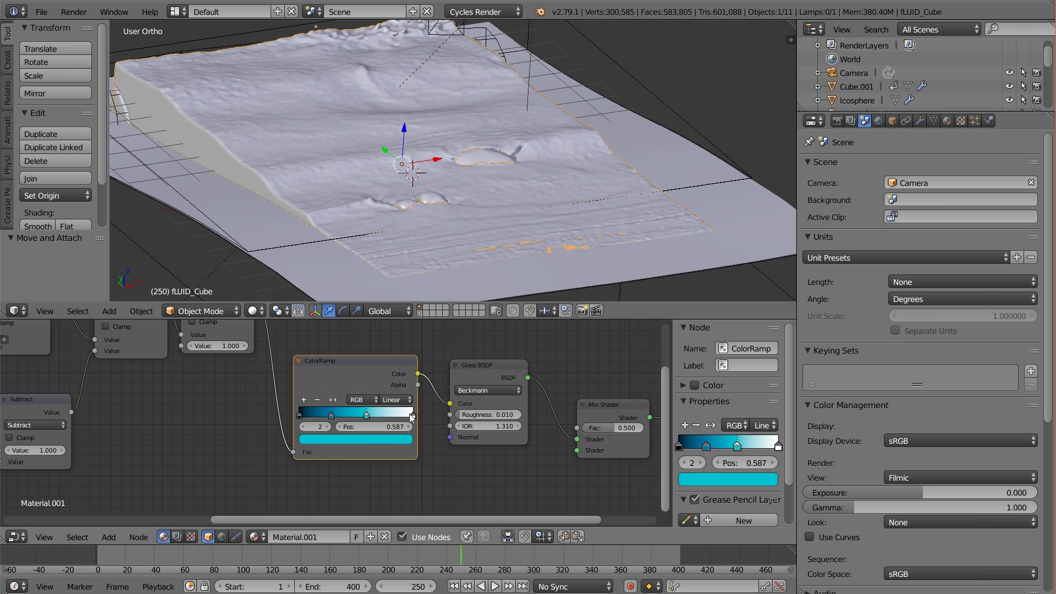
- Add a color stop at about 0.895 on the ColorRamp and color it light cyan
left_click(401, 414, "ctrl")
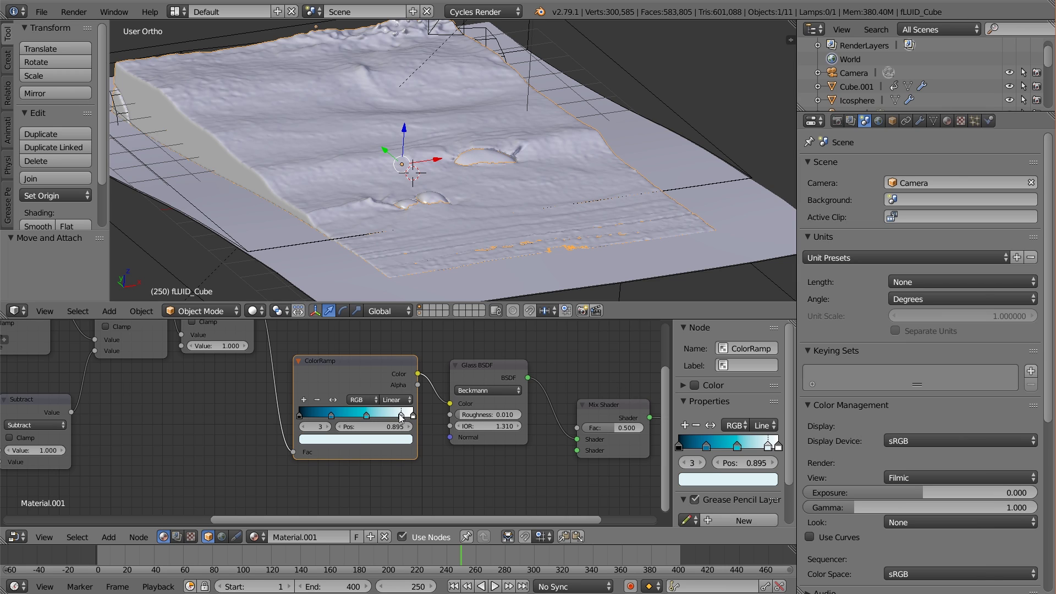
left_click(388, 440)
mouse_move(344, 301)
left_mouse_down()
mouse_move(349, 289)
mouse_move(346, 306)
left_mouse_up()
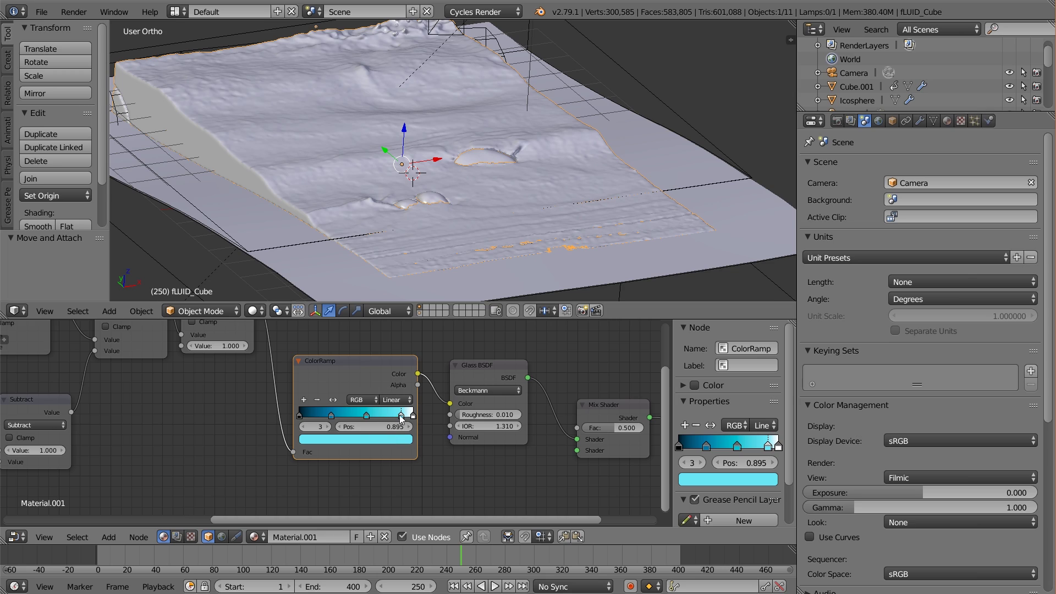
- Set the ColorRamp's interpolation to Cardinal and recolor its middle stop bright sky blue at about position 0.583
left_click(405, 400)
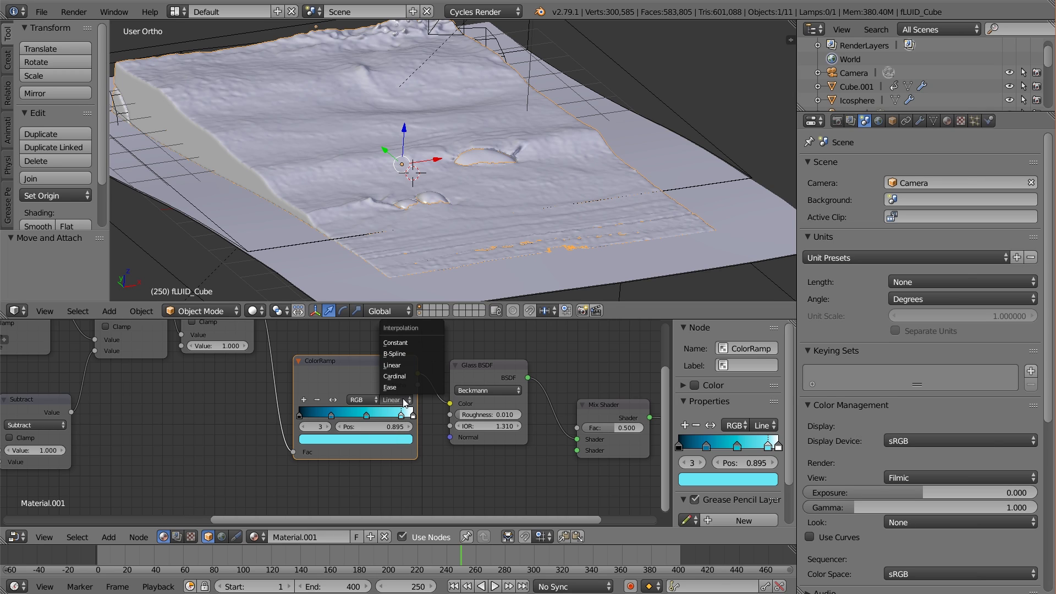
left_click(423, 376)
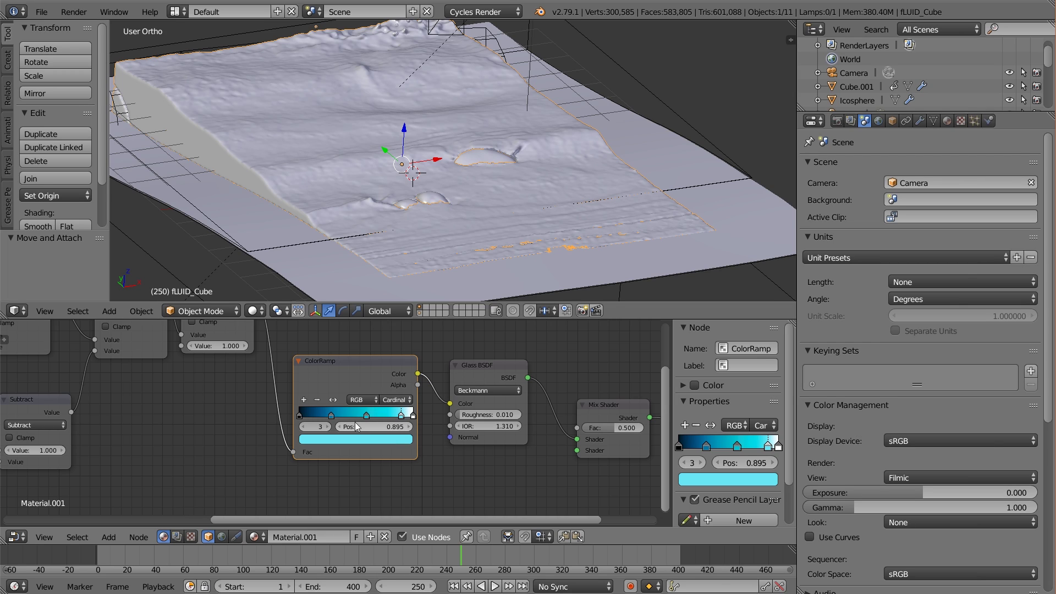
left_click(368, 414)
left_click(366, 439)
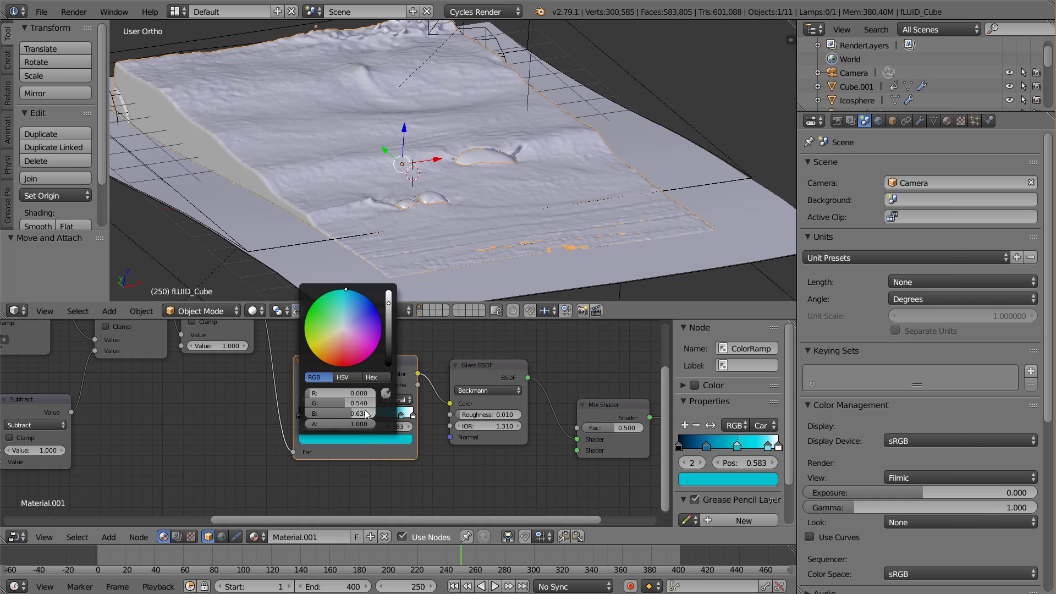
left_click_drag(353, 289, 388, 295)
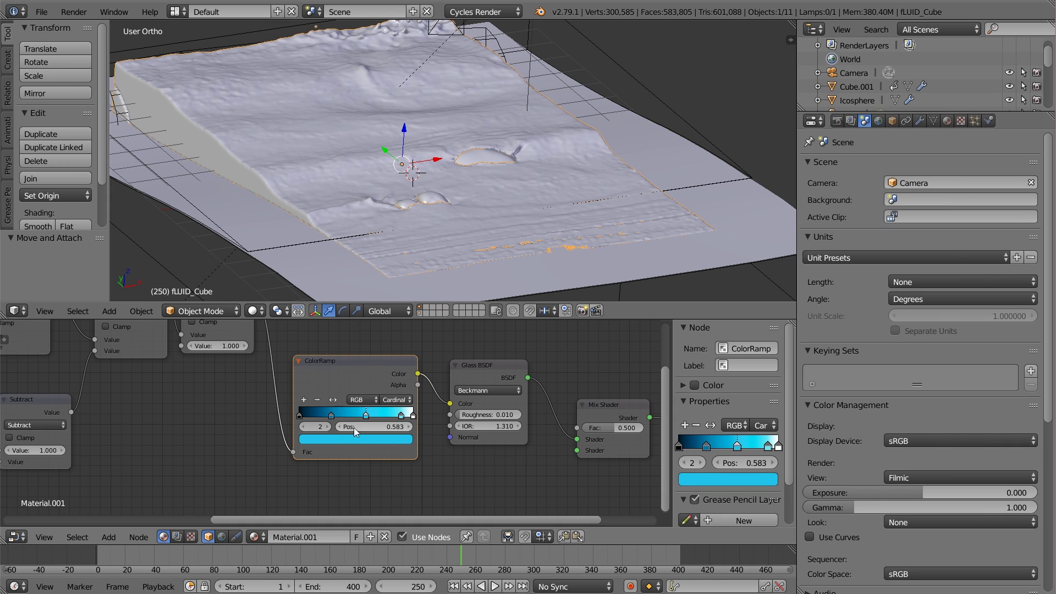
- Recolor the ColorRamp stop at 0.895 to a bright cyan of about R 0.139, G 0.895, B 1.000
left_click(402, 415)
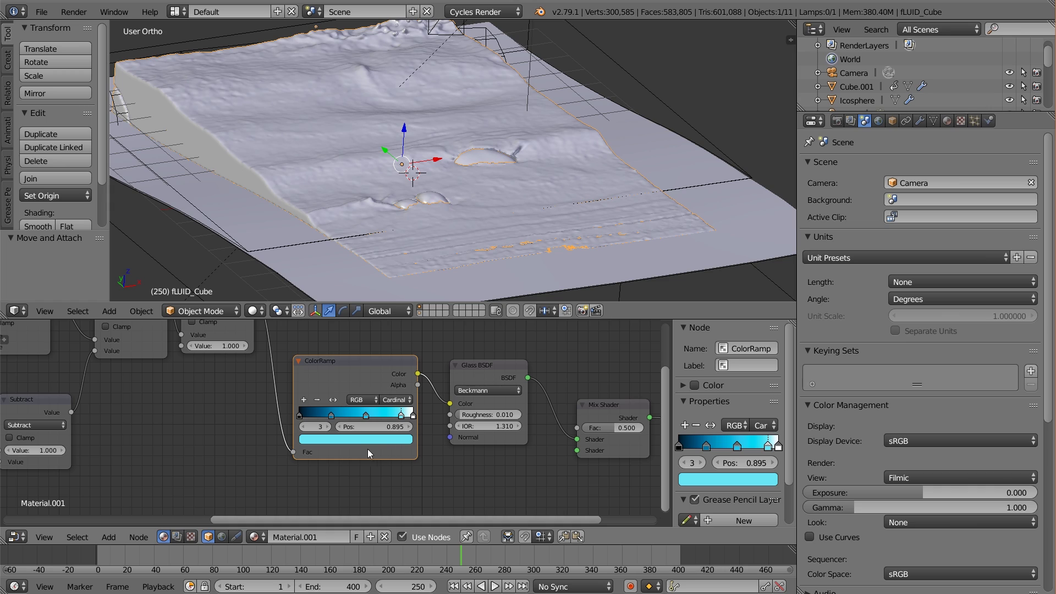
left_click(356, 438)
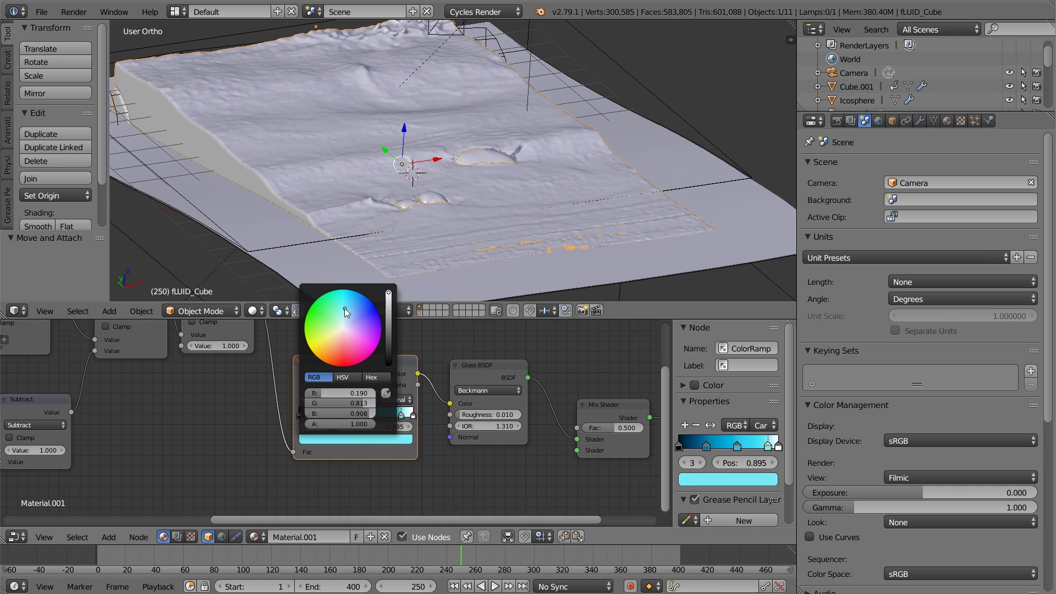
left_click_drag(393, 299, 347, 300)
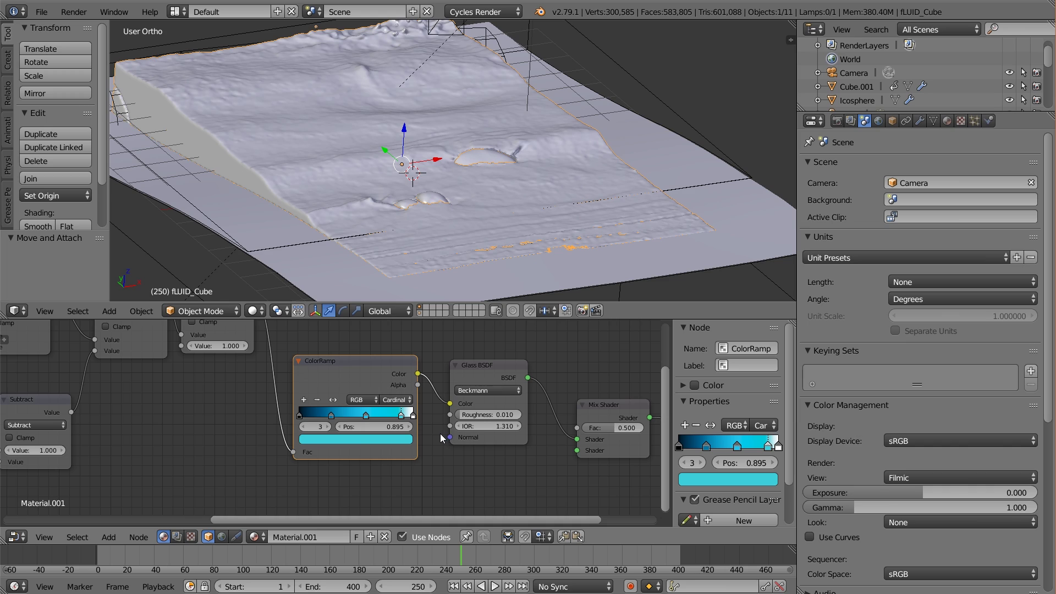
left_click(374, 438)
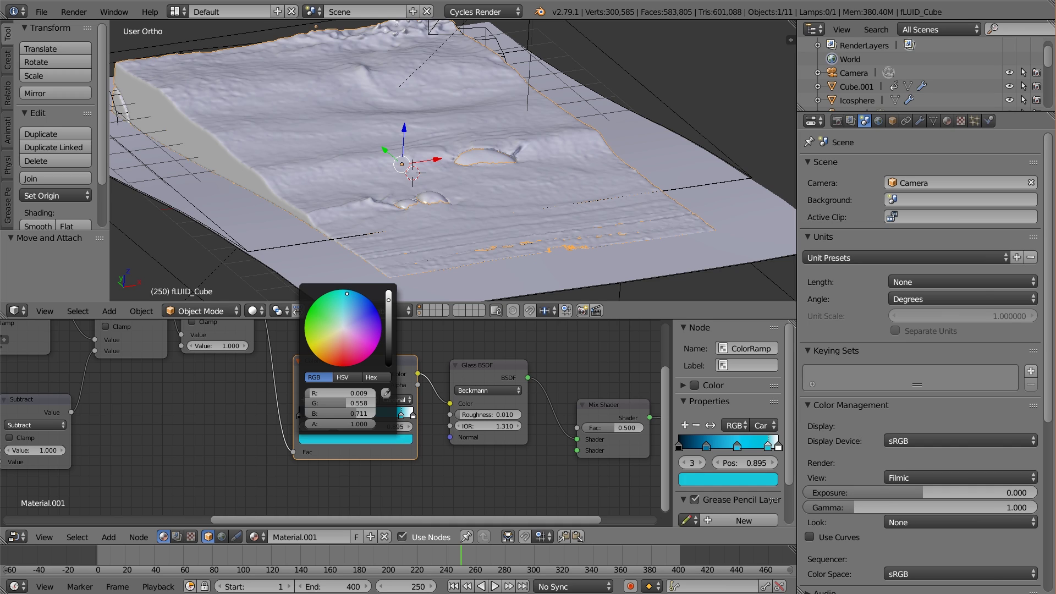
left_click_drag(388, 299, 388, 290)
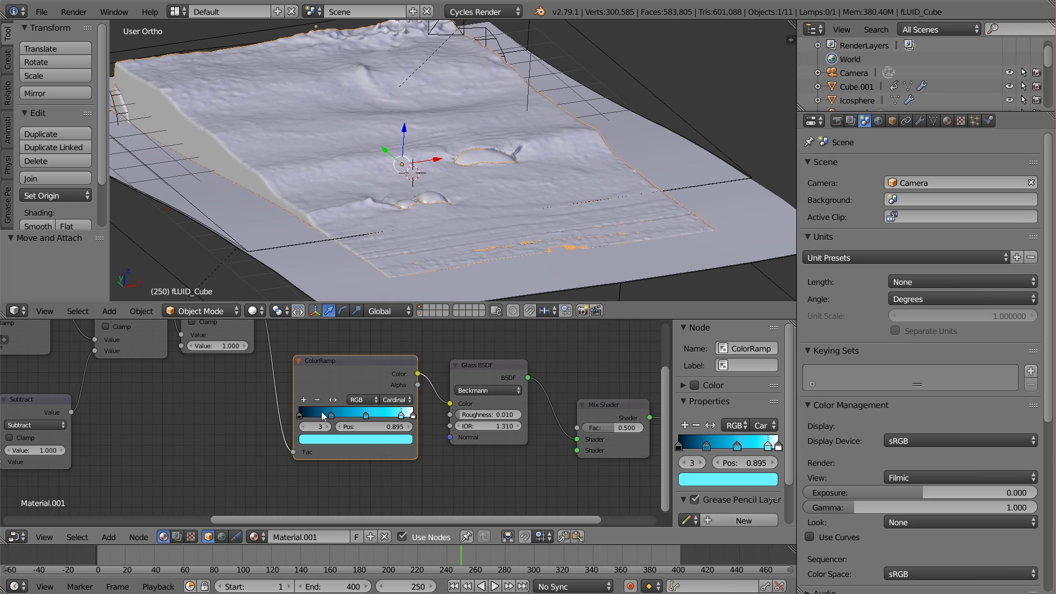
- Shift the dark blue stop to 0.254 and the light cyan stop to 0.906, and soften the latter to pale blue
left_click_drag(331, 416, 328, 417)
left_click_drag(401, 416, 403, 417)
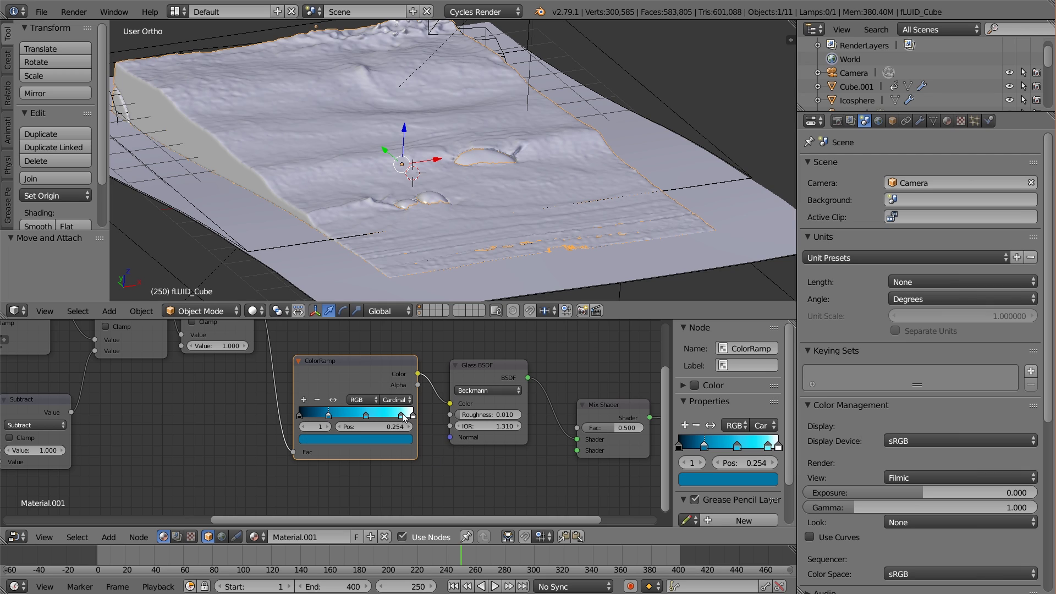
left_click(390, 438)
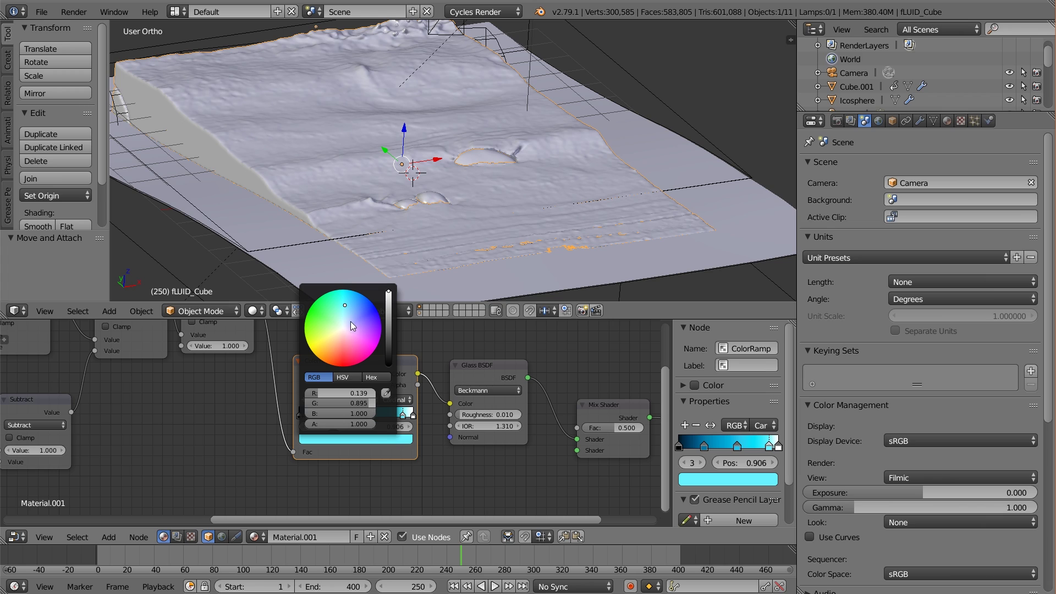
left_click_drag(347, 305, 347, 312)
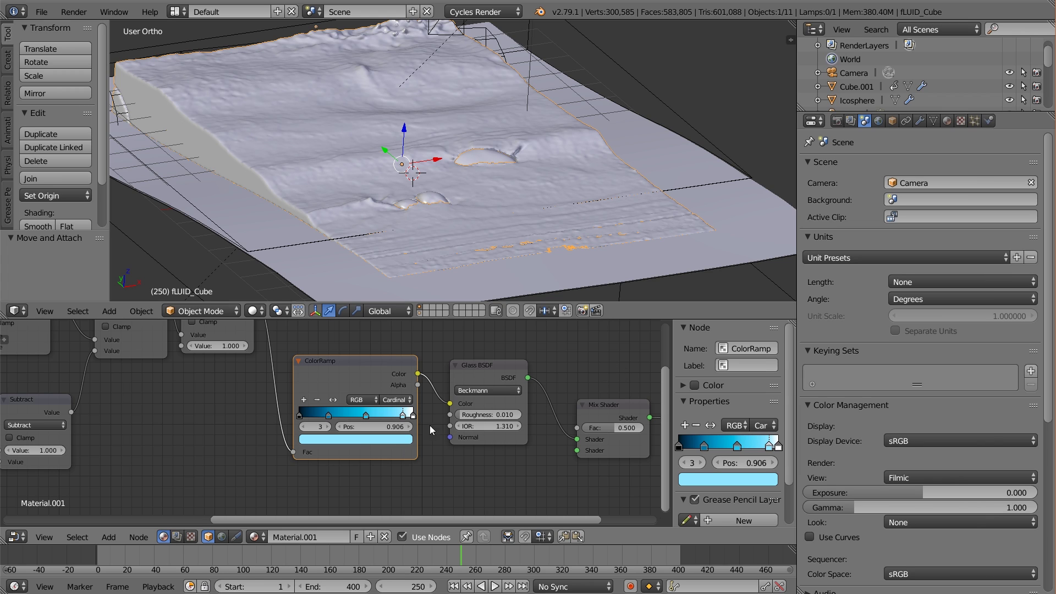
- Rearrange the Glass BSDF and Mix Shader nodes into a compact row beside the ColorRamp
scroll(430, 425, "down", 4)
middle_click_drag(430, 425, 247, 416)
left_click_drag(260, 371, 249, 367)
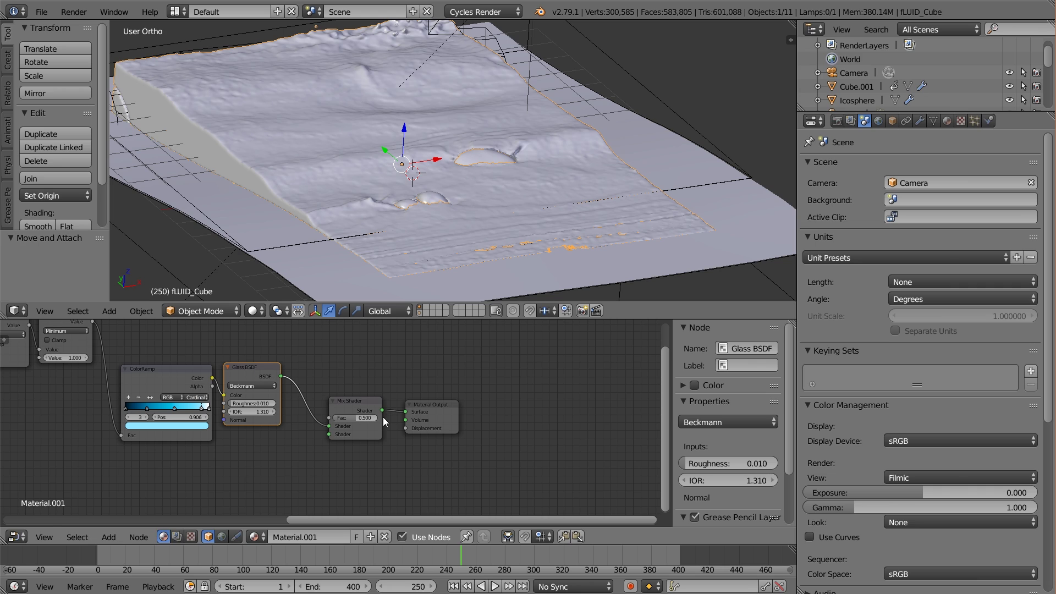
left_click_drag(358, 401, 346, 394)
left_click_drag(264, 370, 270, 367)
middle_click_drag(359, 422, 380, 407)
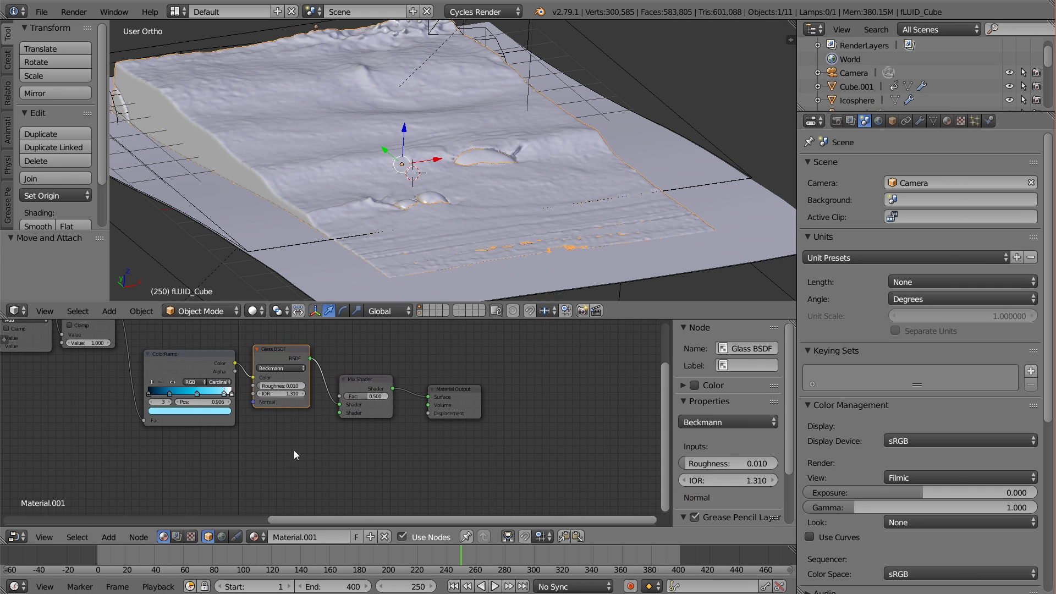
- Add a Transparent BSDF below the Glass BSDF and connect it to the Mix Shader's second shader input
key("shift+a")
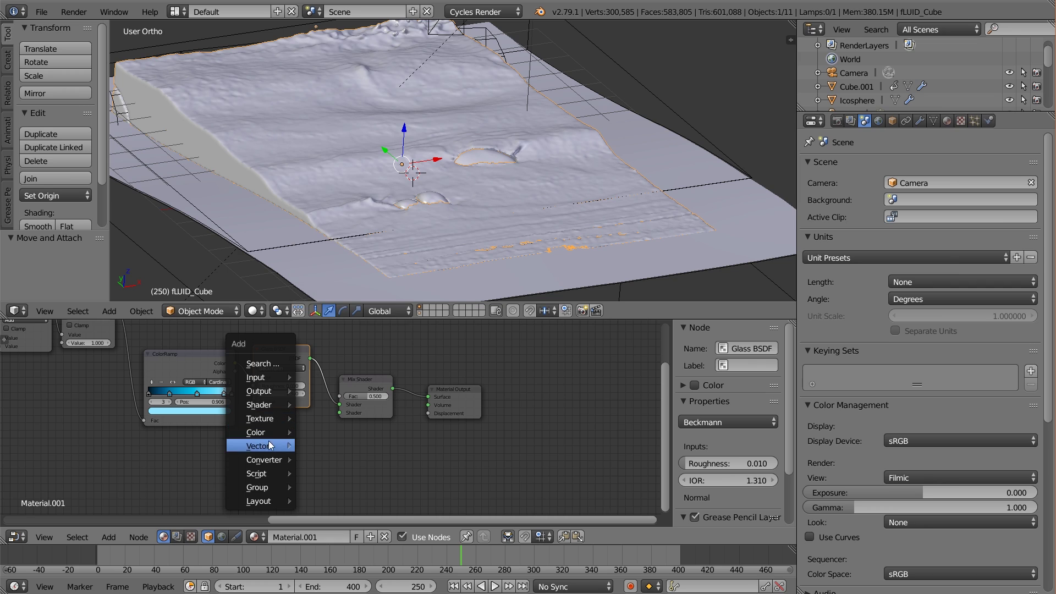
mouse_move(257, 404)
left_click(352, 359)
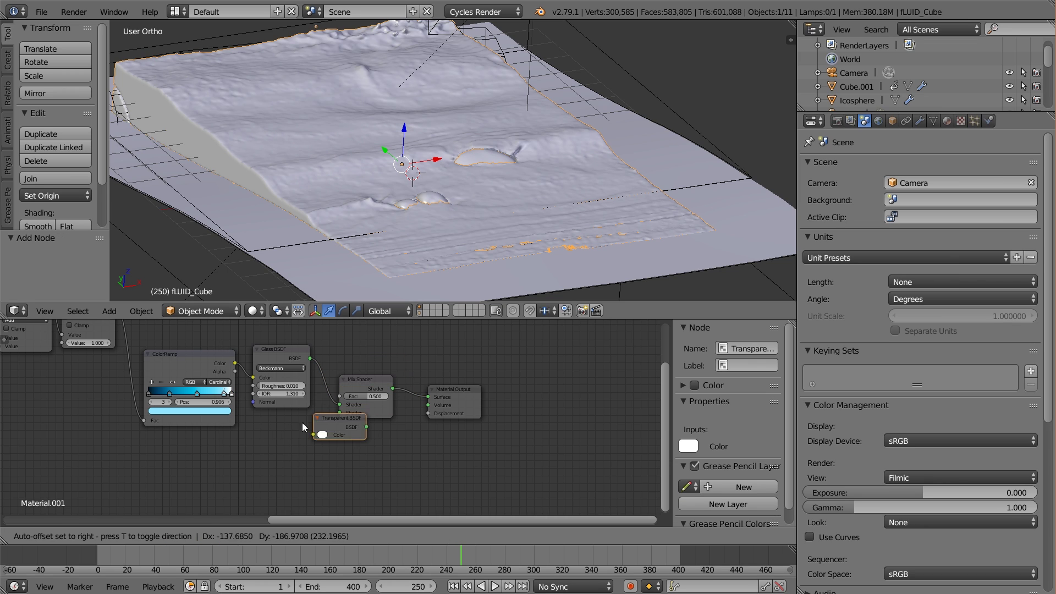
left_click(285, 438)
left_click_drag(301, 446, 340, 413)
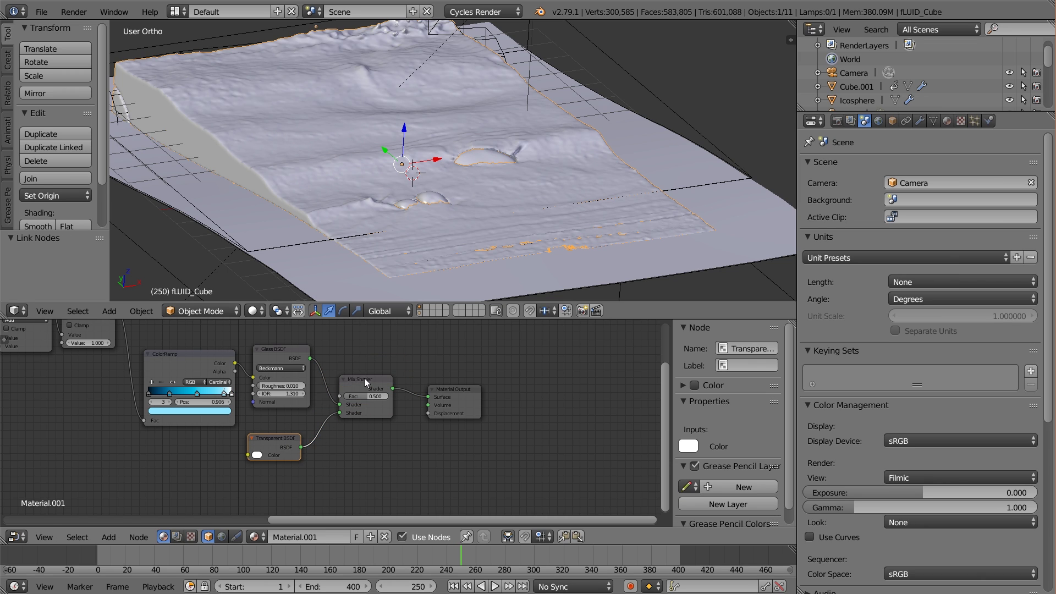
- Connect the ColorRamp's Color to the Transparent BSDF's Color and nudge the Mix Shader, Transparent BSDF and ColorRamp nodes into neater positions
left_click_drag(364, 378, 367, 371)
left_click_drag(278, 438, 288, 432)
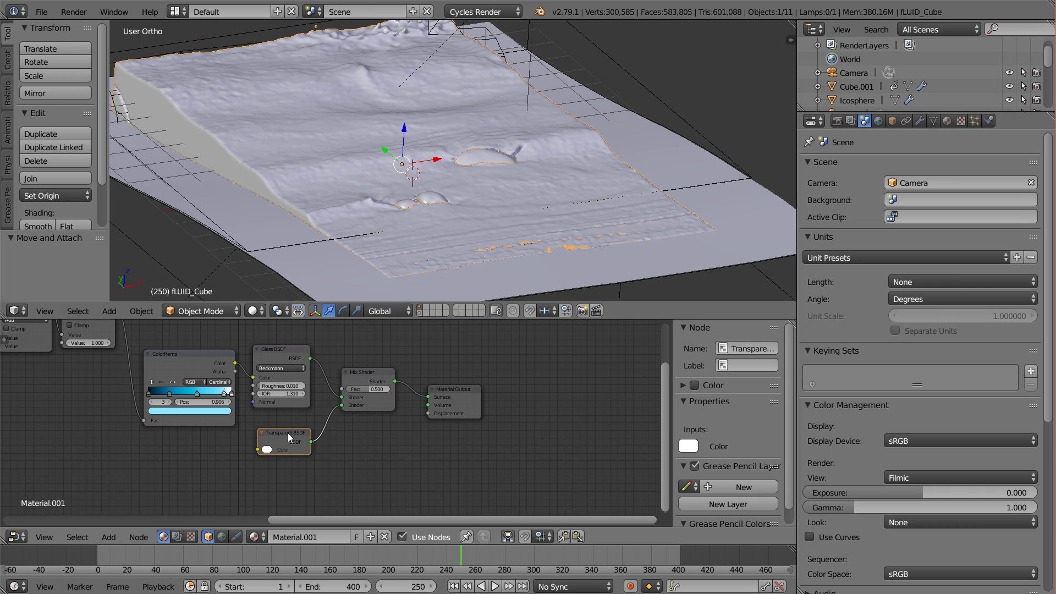
left_click_drag(235, 363, 258, 449)
left_click_drag(205, 352, 195, 349)
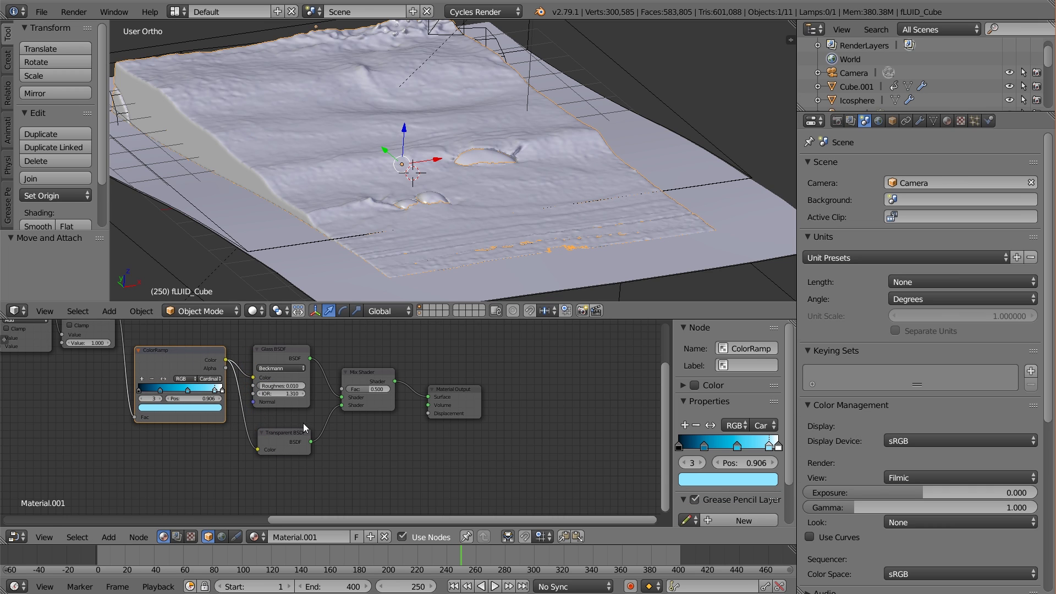
middle_click_drag(304, 425, 232, 422)
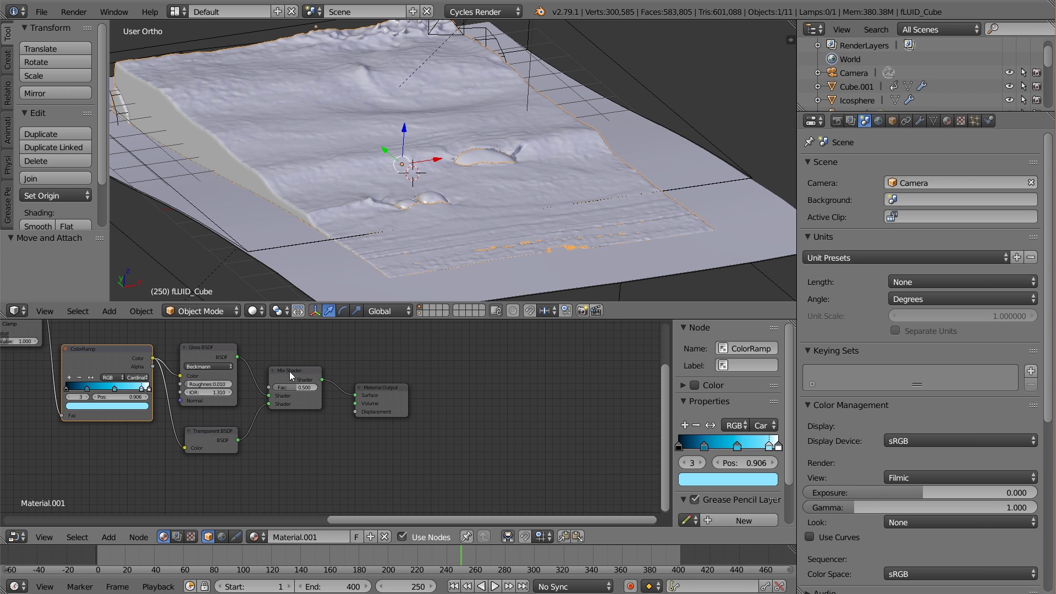
- Add a Light Path node above the shader nodes and connect its Is Shadow Ray output to the Mix Shader's Fac
scroll(289, 371, "down", 2)
middle_click_drag(288, 374, 285, 465)
scroll(203, 366, "down", 1)
key("shift+a")
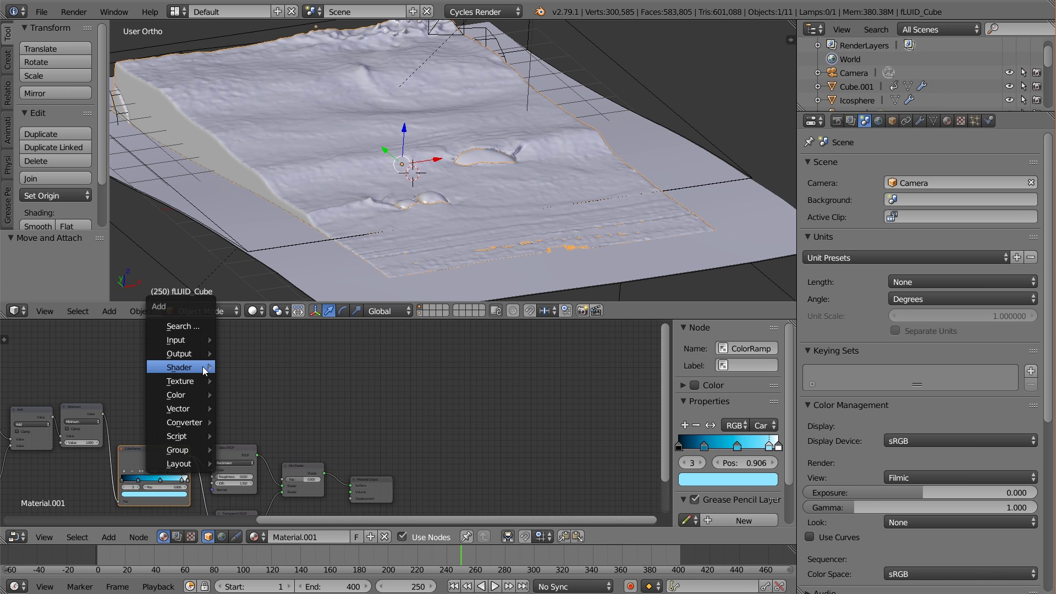
mouse_move(179, 341)
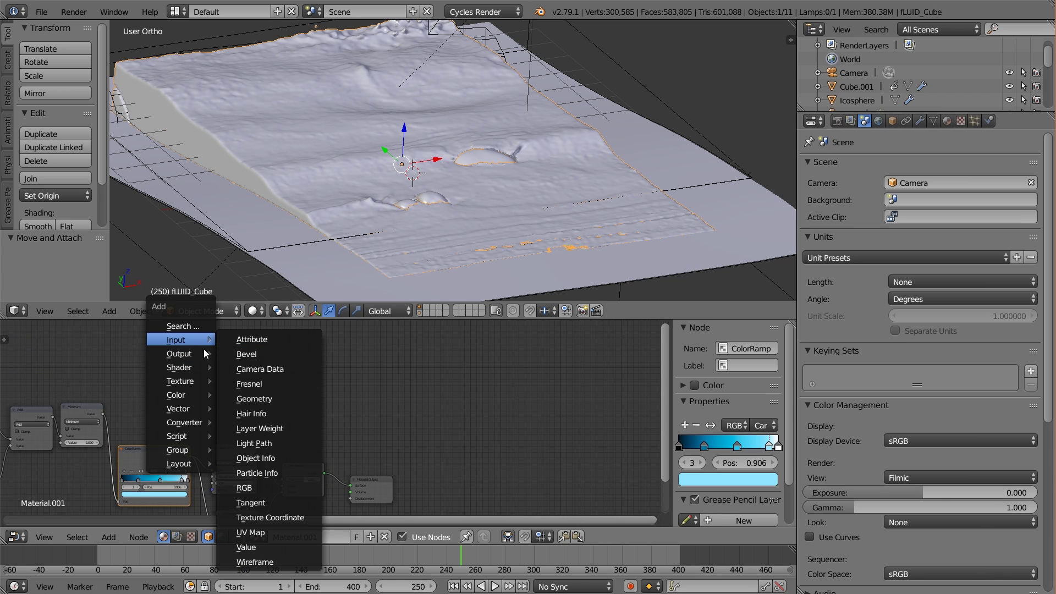
left_click(291, 443)
left_click(189, 329)
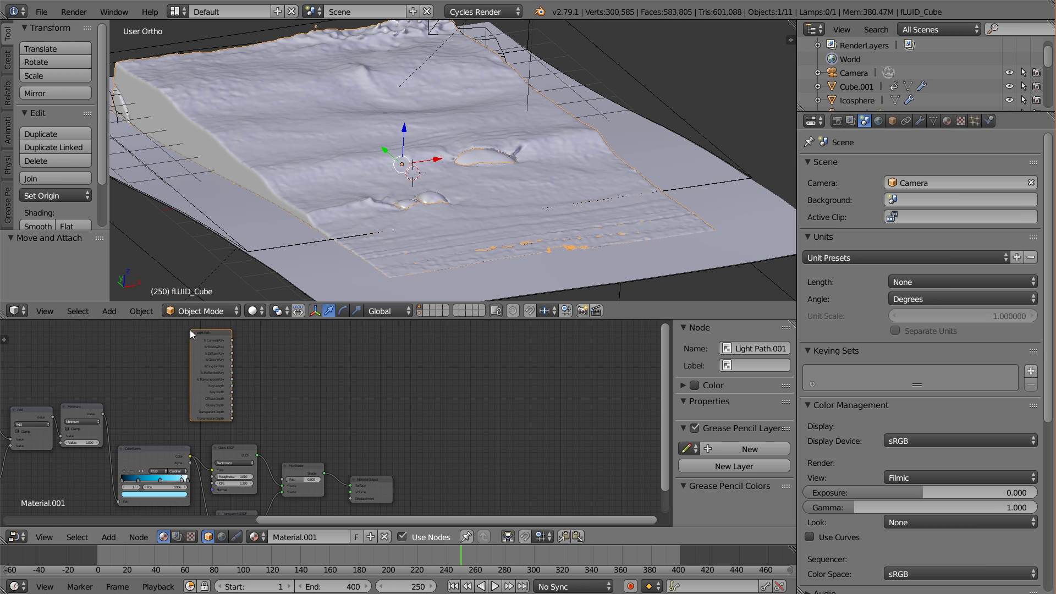
left_click_drag(232, 347, 286, 481)
scroll(368, 434, "down", 3)
scroll(359, 401, "up", 2)
- Move the Material Output node farther away from the Mix Shader to widen the gap between them
middle_click_drag(368, 434, 354, 404)
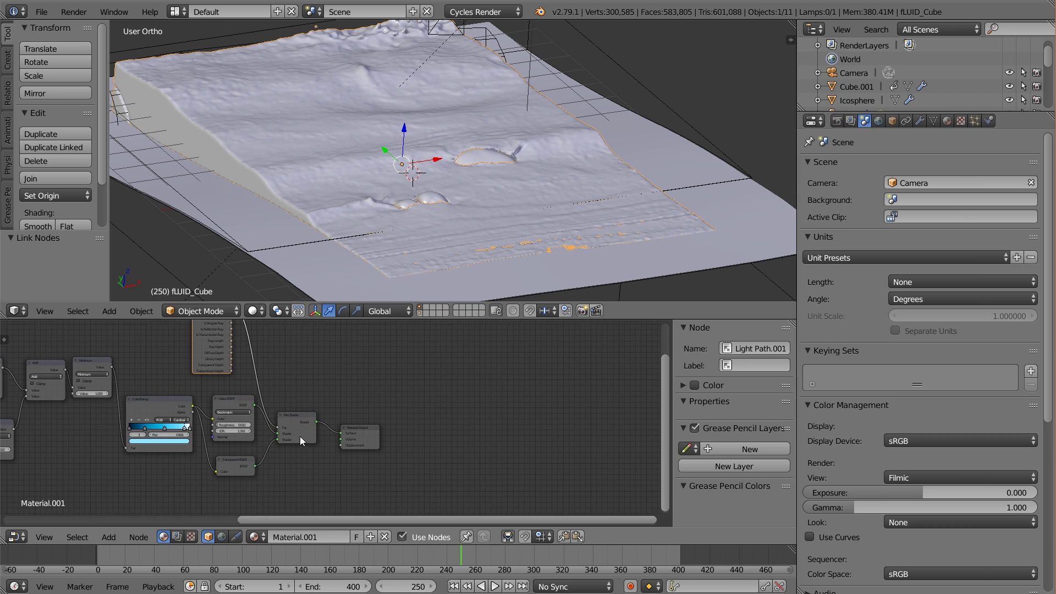
scroll(299, 436, "up", 1)
scroll(327, 423, "down", 1)
left_click_drag(355, 430, 365, 427)
scroll(353, 428, "down", 1)
middle_click_drag(340, 412, 364, 412)
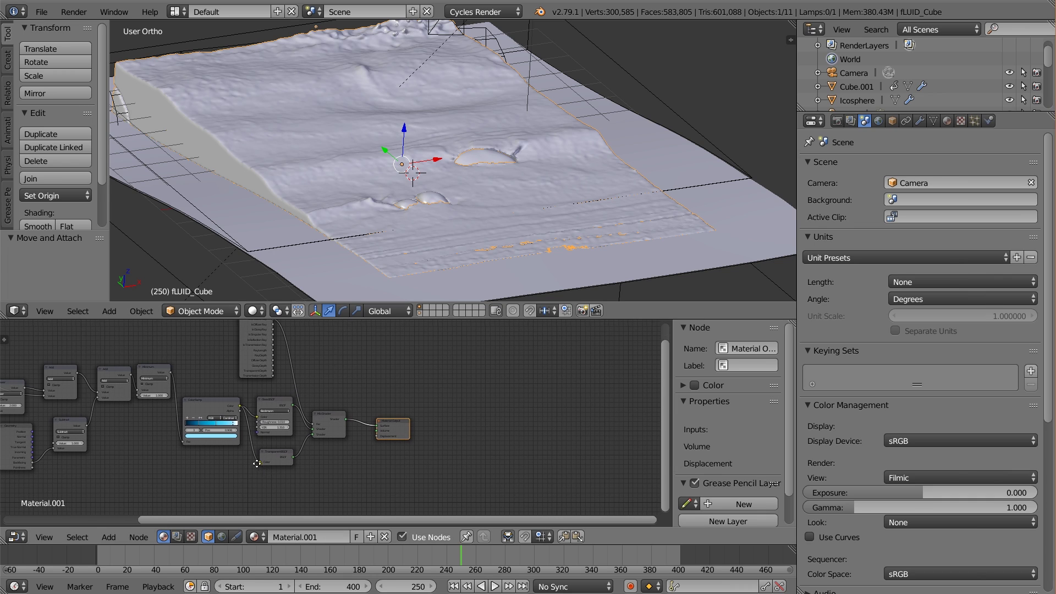
- Add a Texture Coordinate node in the empty space below the ColorRamp and Transparent BSDF
scroll(270, 437, "up", 1)
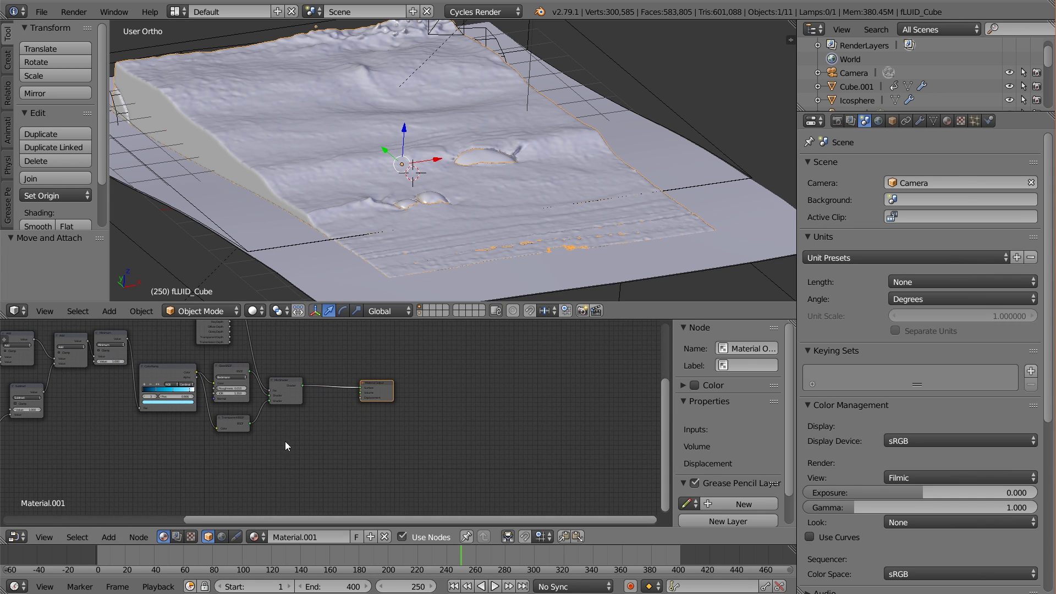
scroll(285, 445, "up", 1)
scroll(277, 444, "down", 1)
key("shift+a")
mouse_move(209, 451)
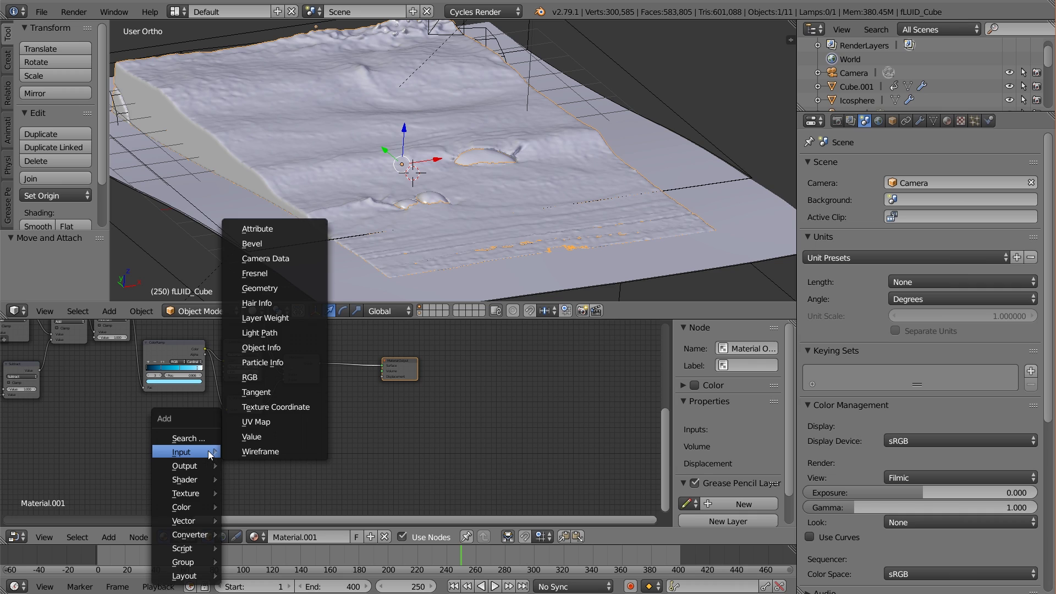
left_click(275, 407)
left_click(160, 452)
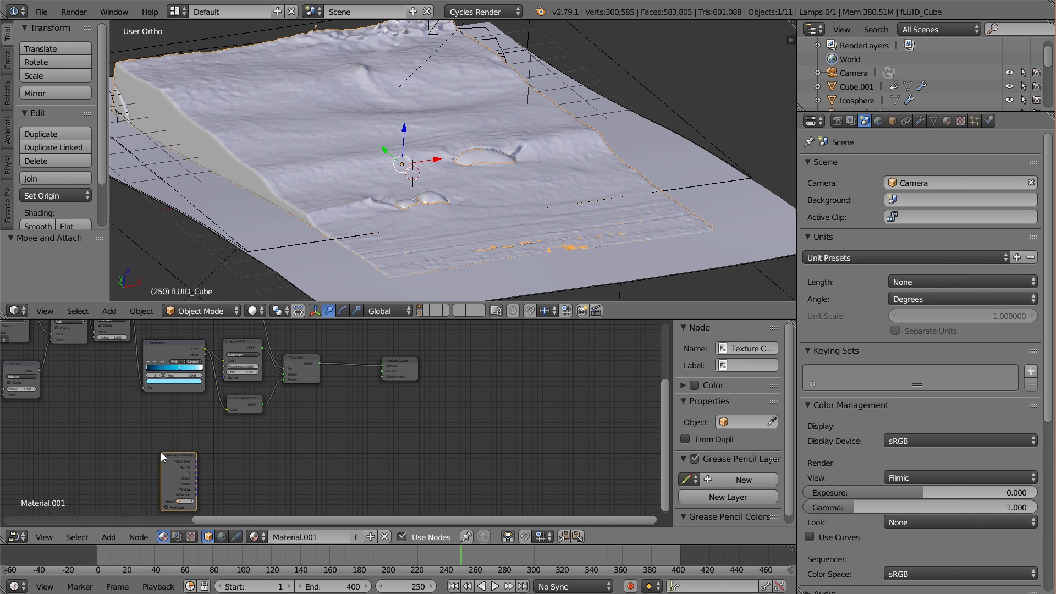
- Add a Mapping node beside the Texture Coordinate node and connect the Generated output to its Vector input
key("shift+a")
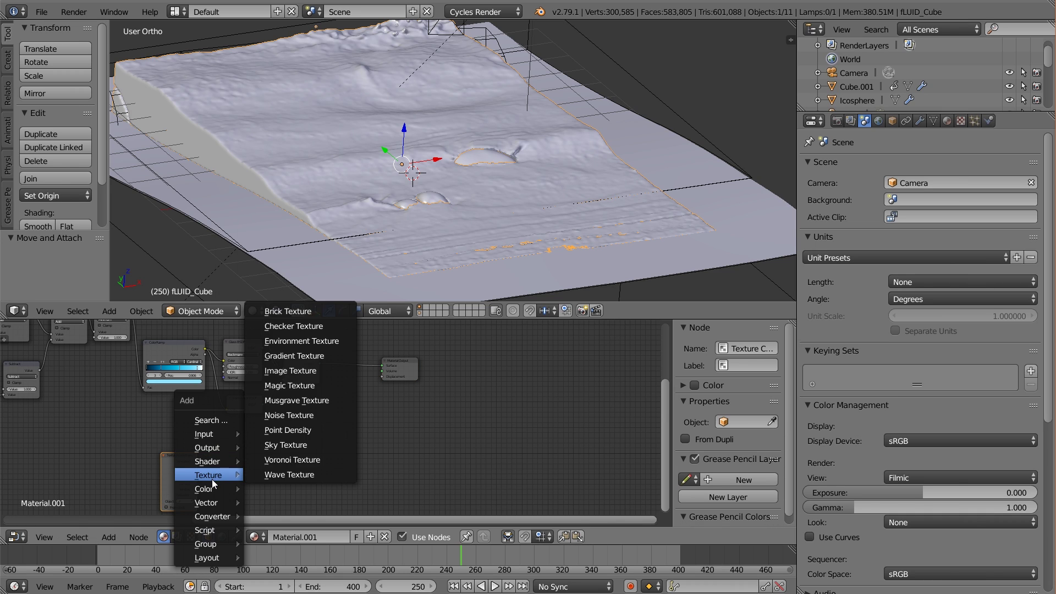
mouse_move(209, 503)
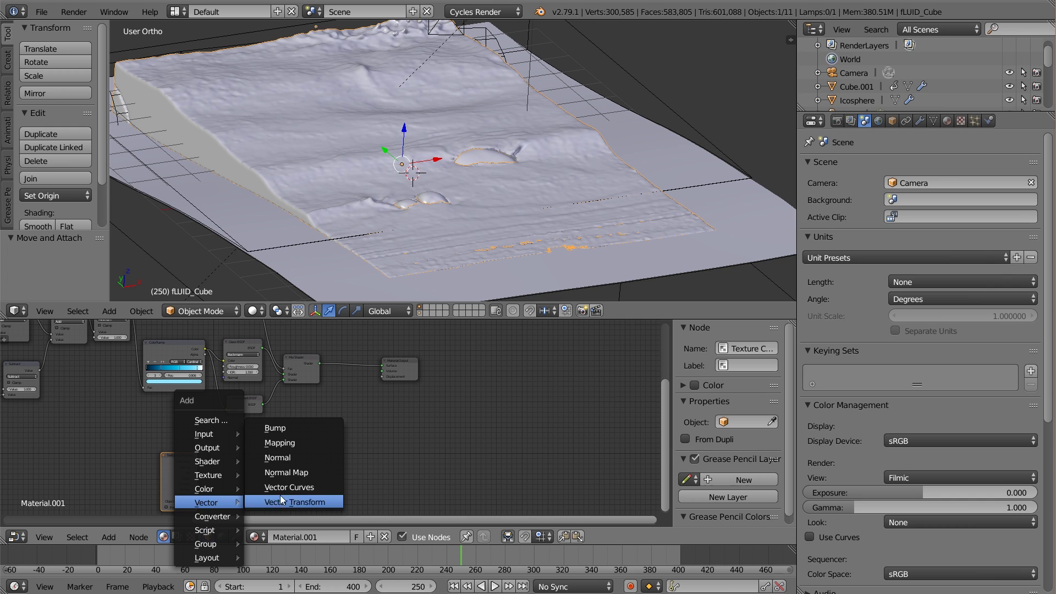
left_click(307, 444)
left_click(212, 442)
middle_click_drag(289, 463, 242, 424)
scroll(212, 434, "up", 4)
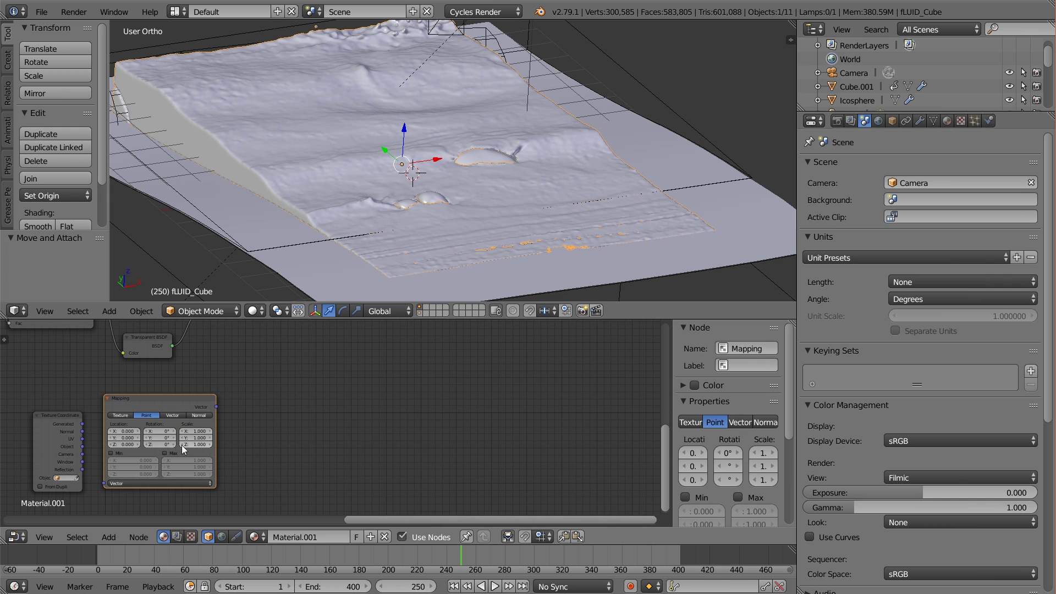
left_click_drag(82, 425, 104, 484)
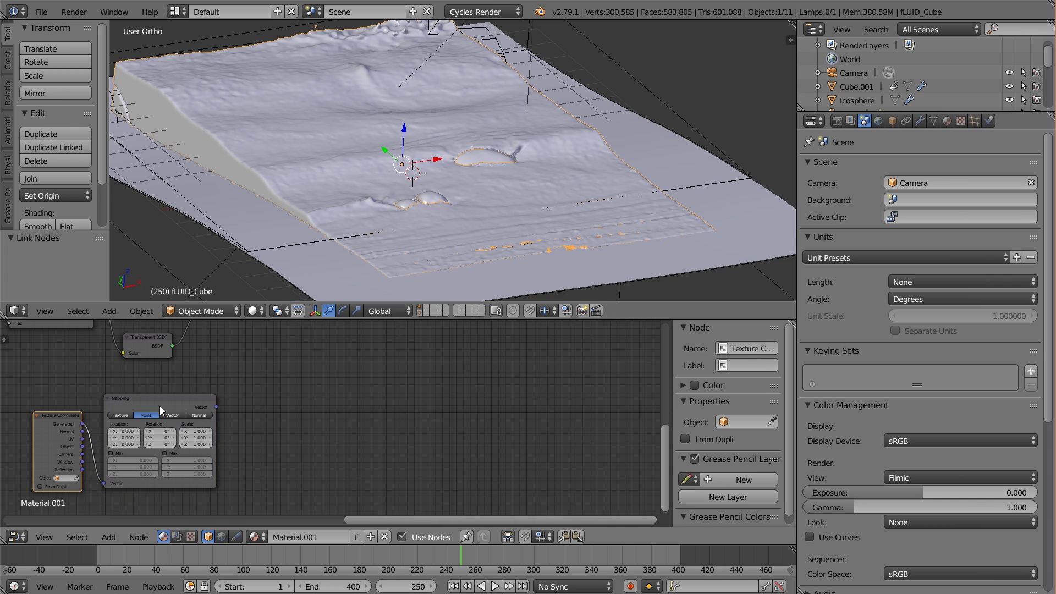
left_click_drag(156, 407, 151, 411)
- Add a Noise Texture beside the Mapping node and connect Mapping's Vector output to the texture's Vector input
scroll(304, 419, "down", 3)
middle_click_drag(305, 420, 250, 458)
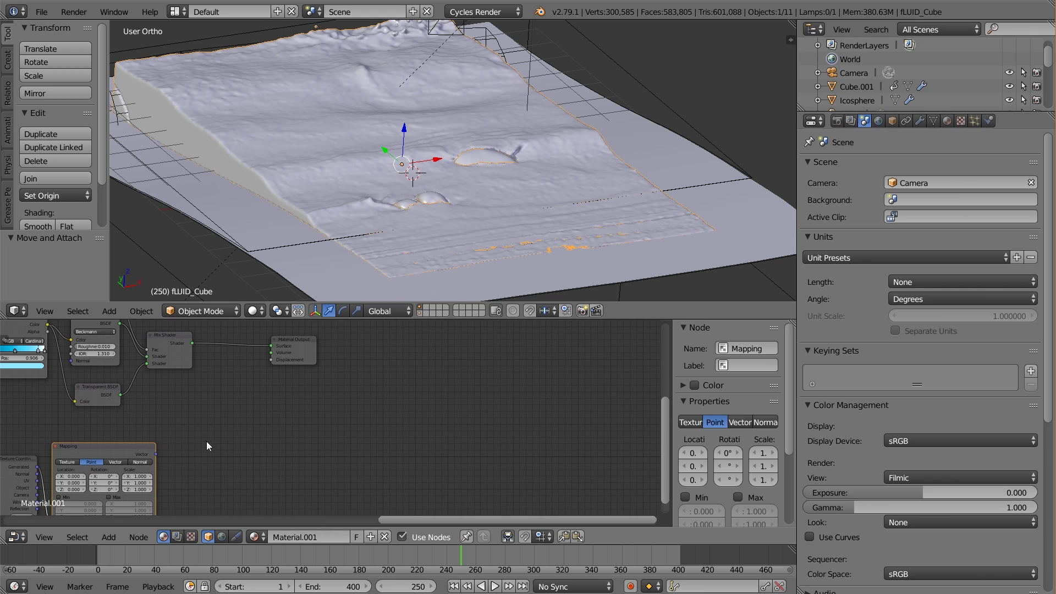
scroll(206, 435, "up", 1)
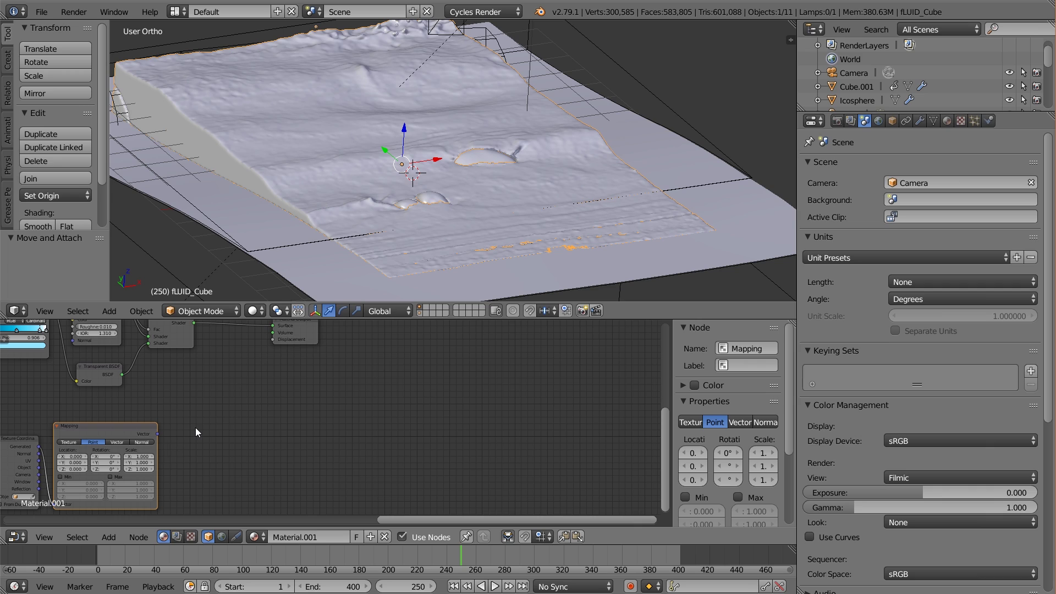
key("shift+a")
mouse_move(177, 385)
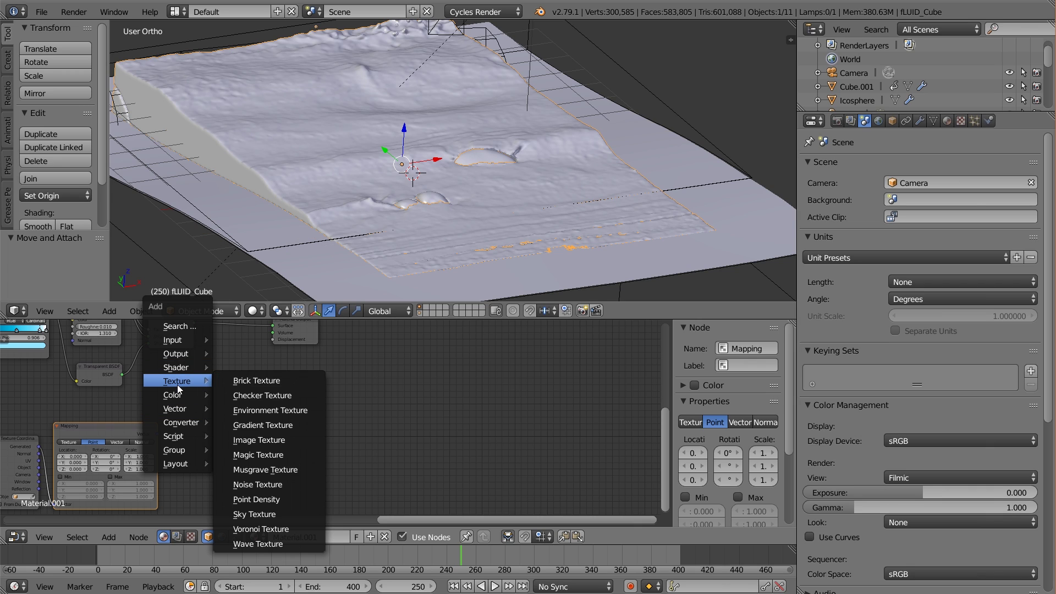
left_click(292, 484)
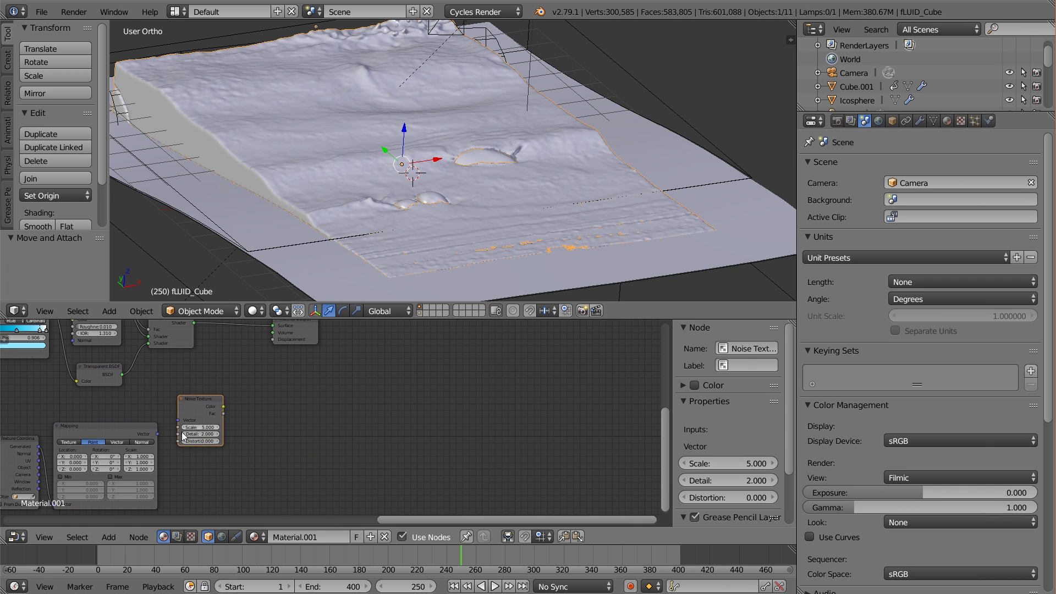
left_click_drag(157, 434, 179, 420)
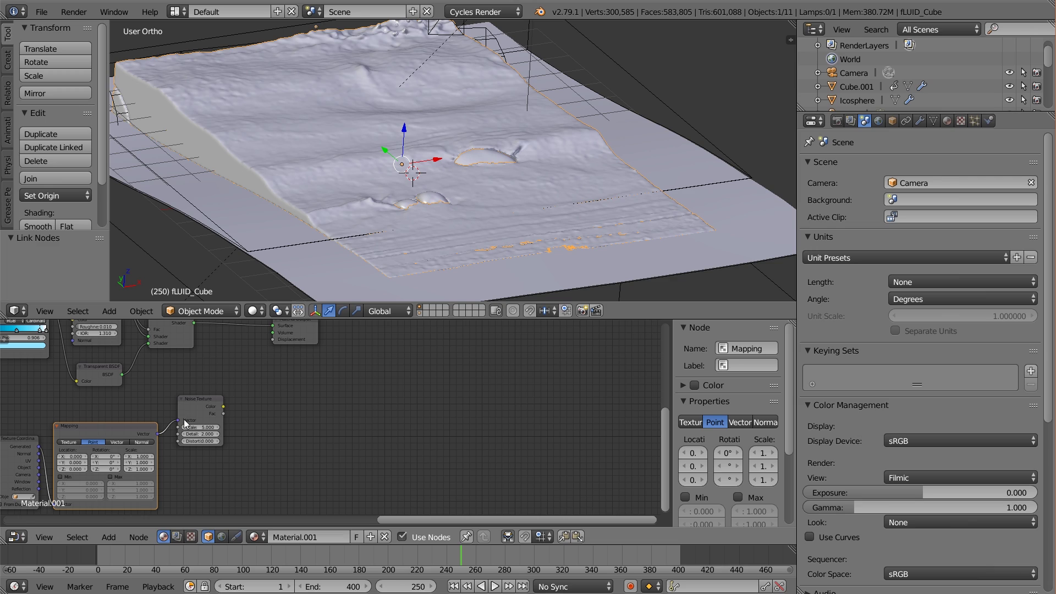
- Set the Noise Texture's Scale to 40
scroll(263, 434, "up", 1)
left_click(188, 429)
type("4")
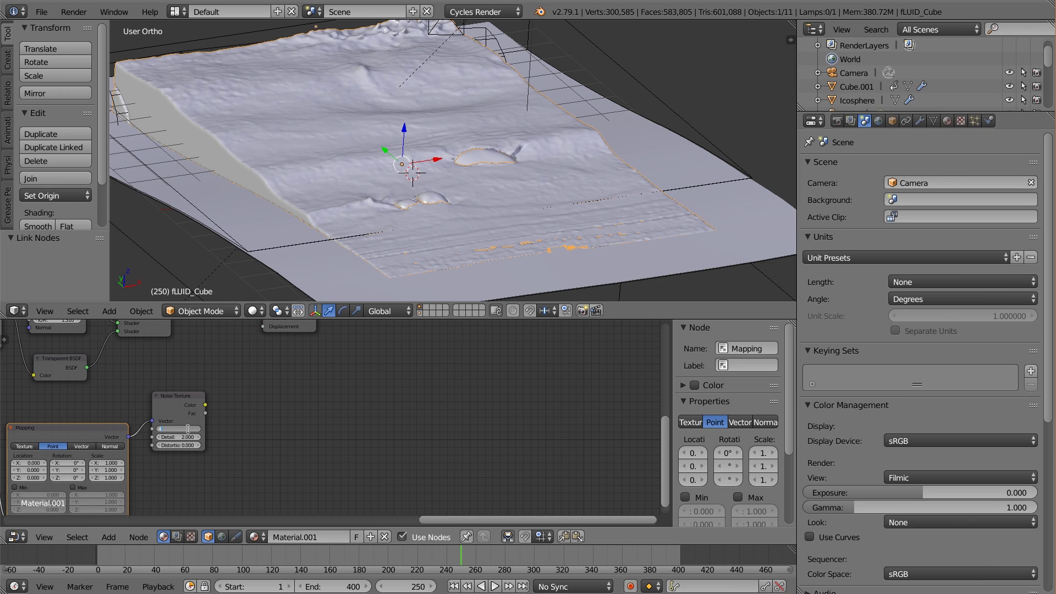
type("0")
key("Return")
- Add a Math node beside the Noise Texture and set its operation to Multiply
key("shift+a")
mouse_move(249, 419)
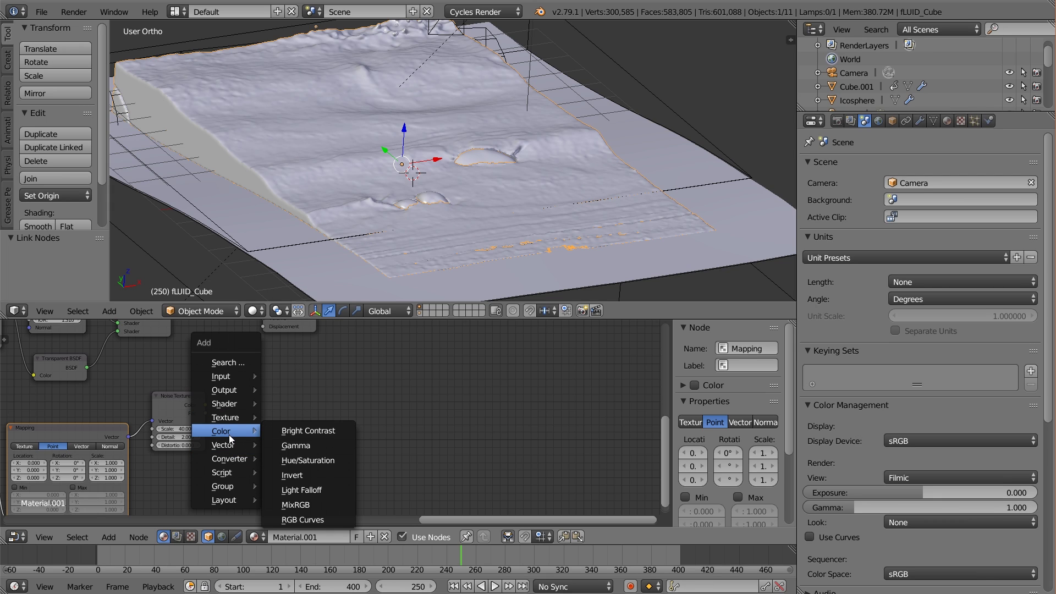
mouse_move(230, 457)
left_click(290, 369)
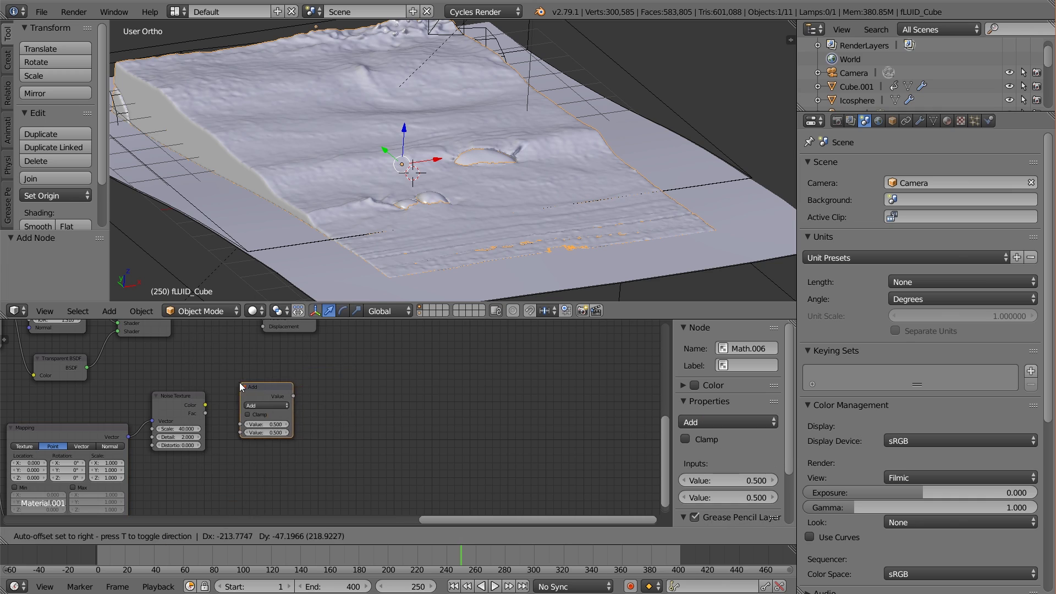
left_click(241, 378)
left_click(245, 381)
left_click(246, 356)
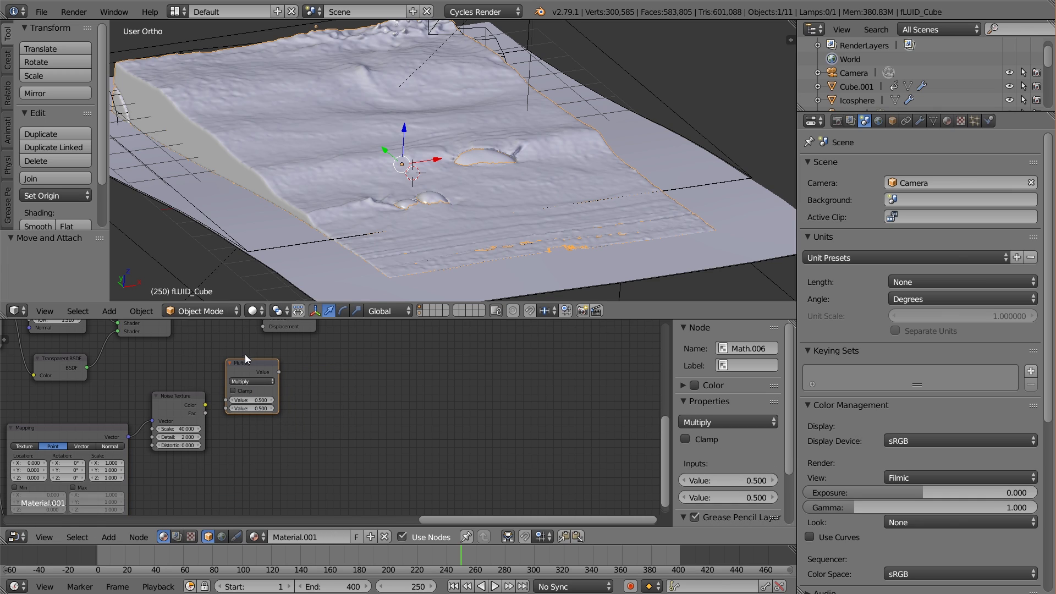
- Connect the Noise Texture's Color to the Multiply node's first Value and its output to the Material Output's Displacement
left_click_drag(205, 405, 228, 400)
left_click_drag(279, 372, 247, 360)
middle_click_drag(255, 420, 261, 420)
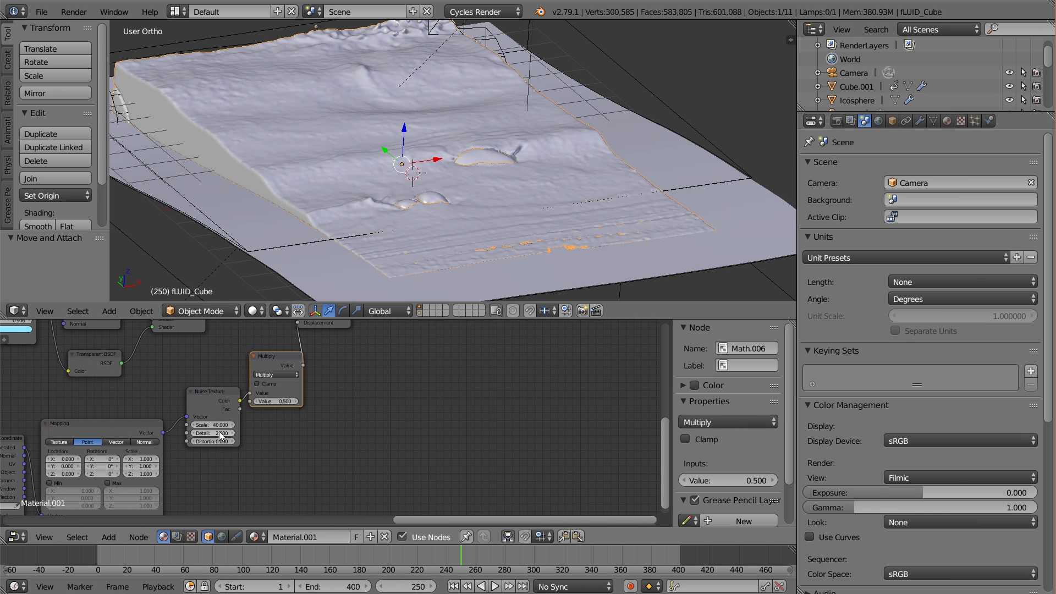
scroll(272, 466, "up", 1)
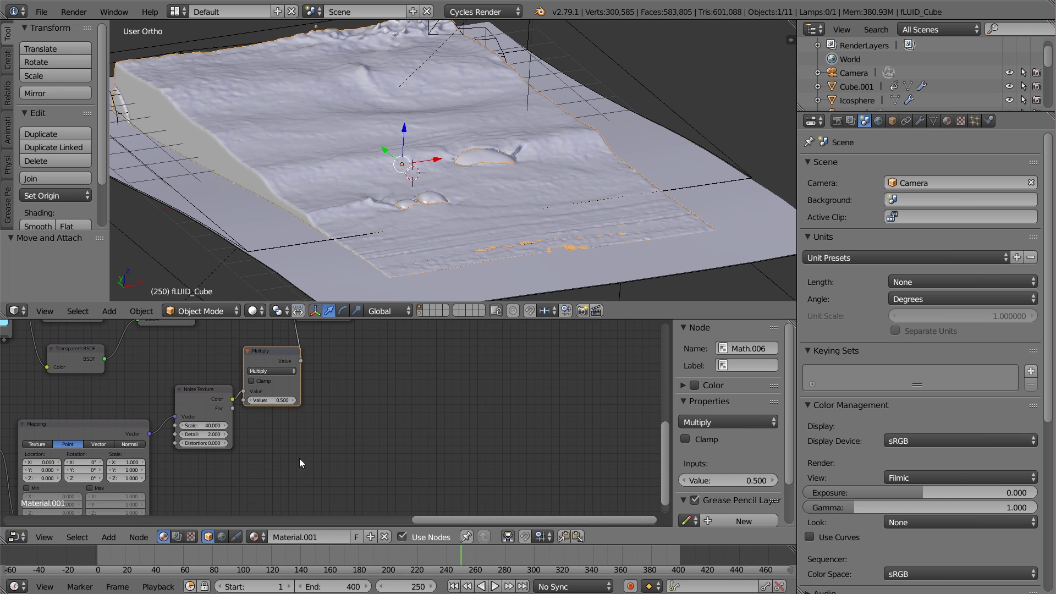
scroll(284, 467, "down", 1)
scroll(268, 467, "down", 1)
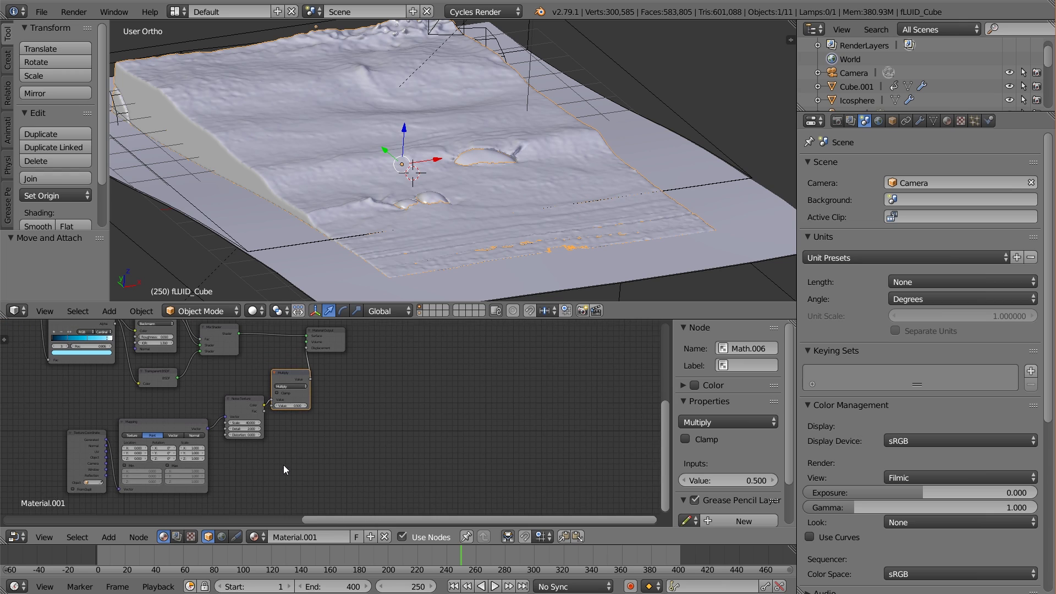
middle_click_drag(282, 464, 361, 459)
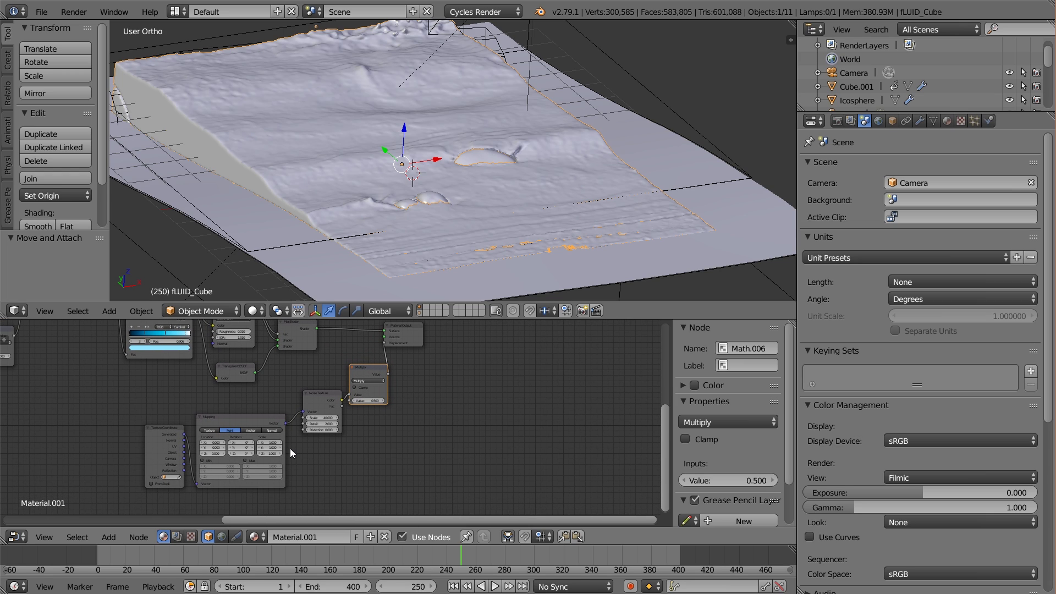
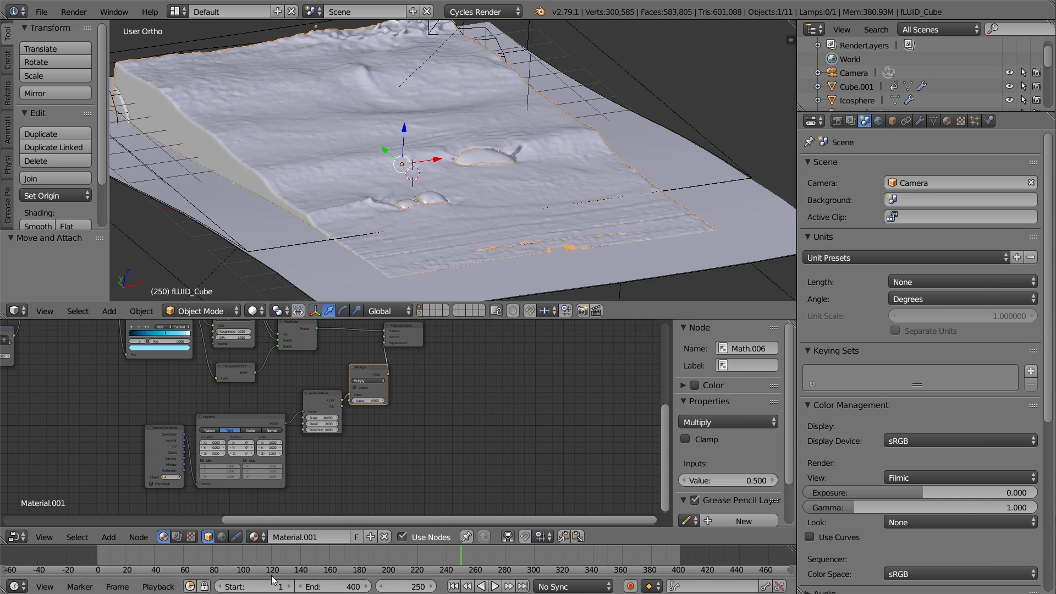
- Keyframe the Mapping node's Location at frames 1 and 400, with Z at 0 on frame 1 and 2.5 on frame 400
left_click(453, 587)
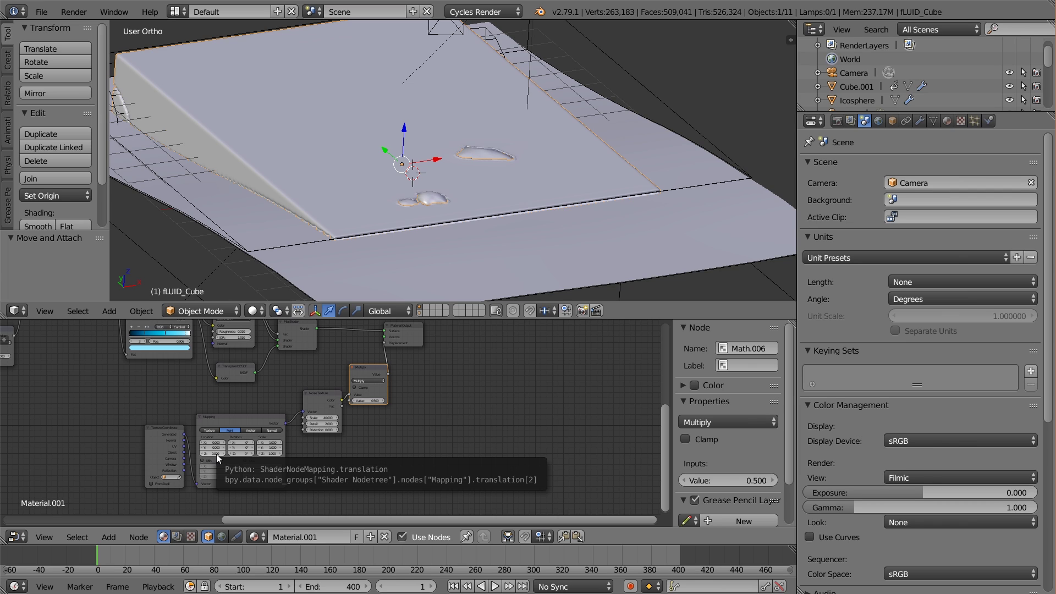
key("i")
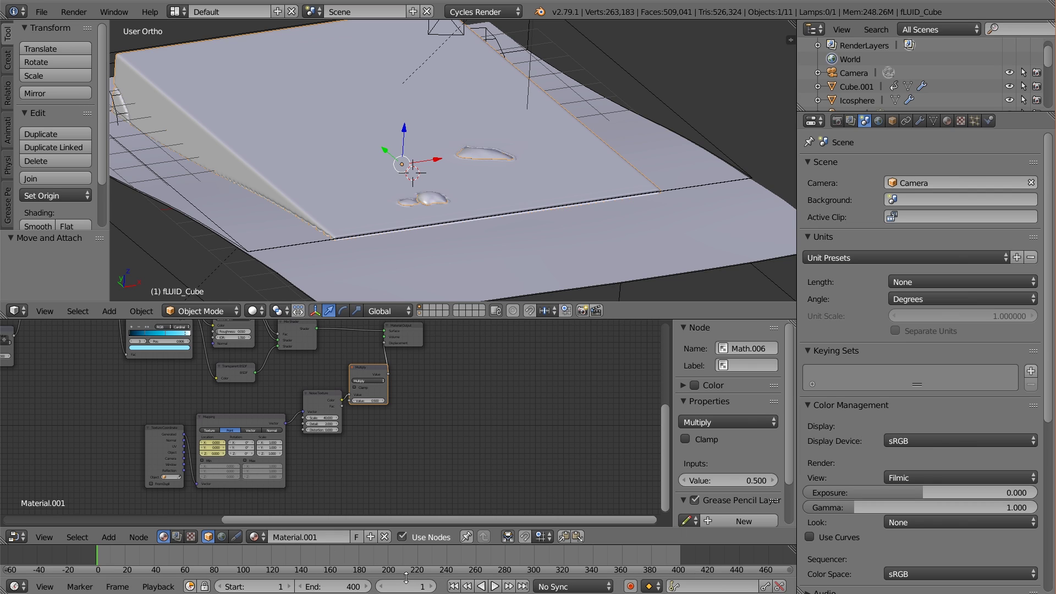
left_click(523, 586)
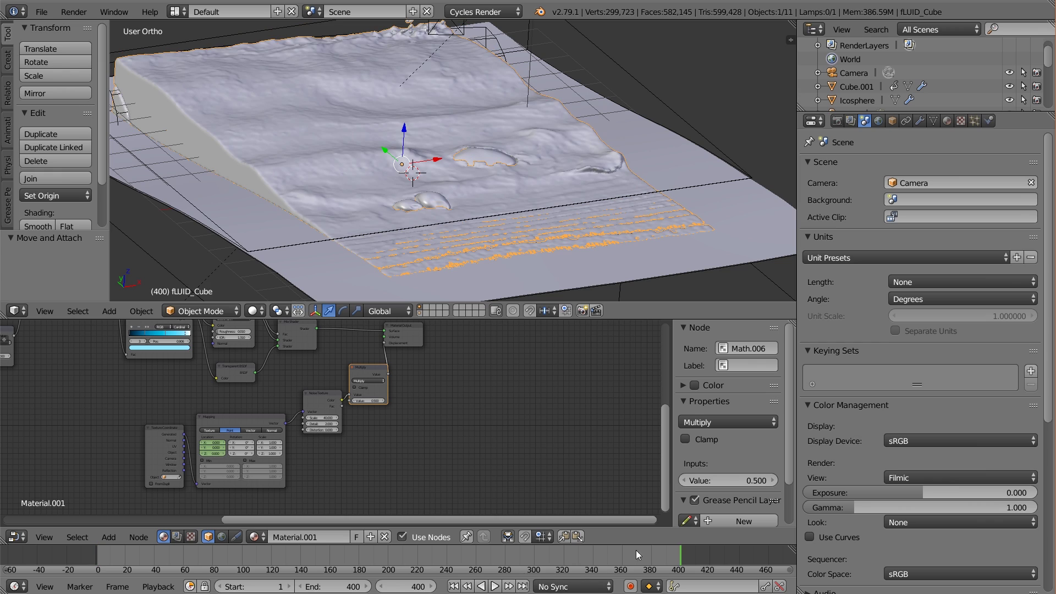
scroll(285, 477, "up", 2)
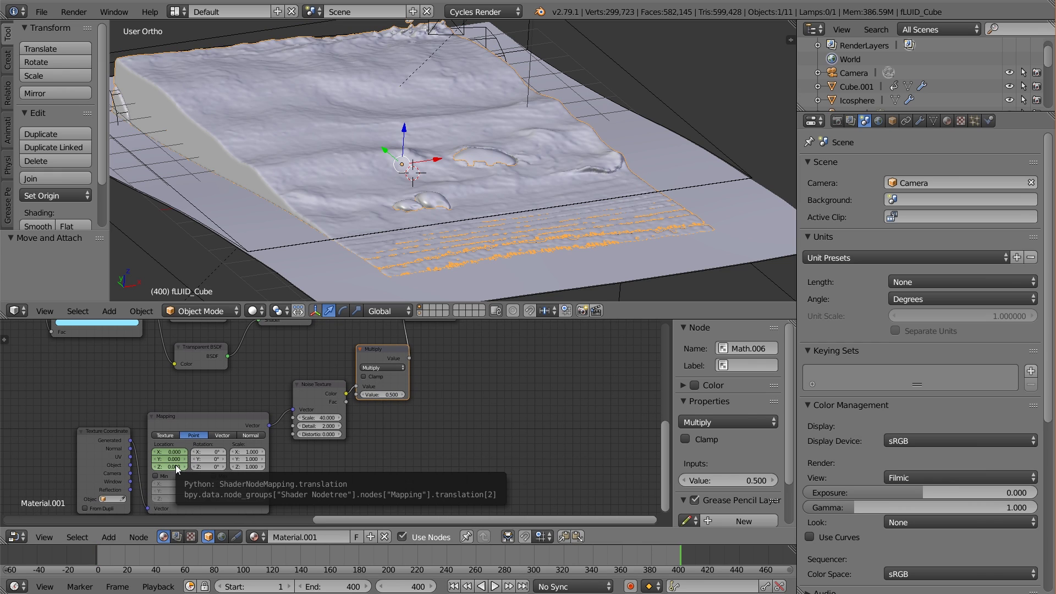
left_click(177, 465)
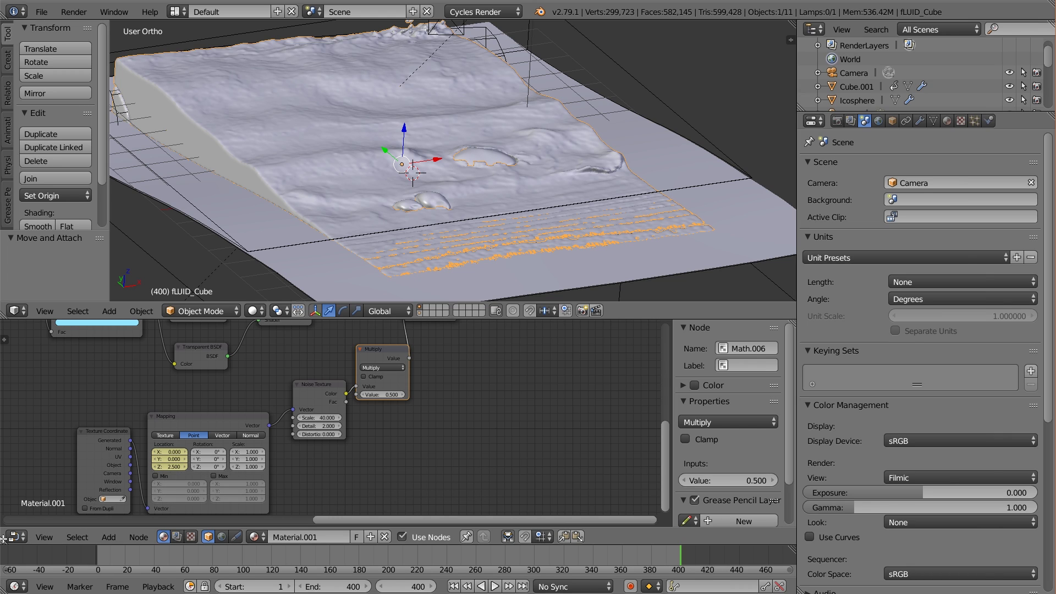
- Split the node editor area in two and turn the new area into a Graph Editor
left_click_drag(3, 539, 270, 537)
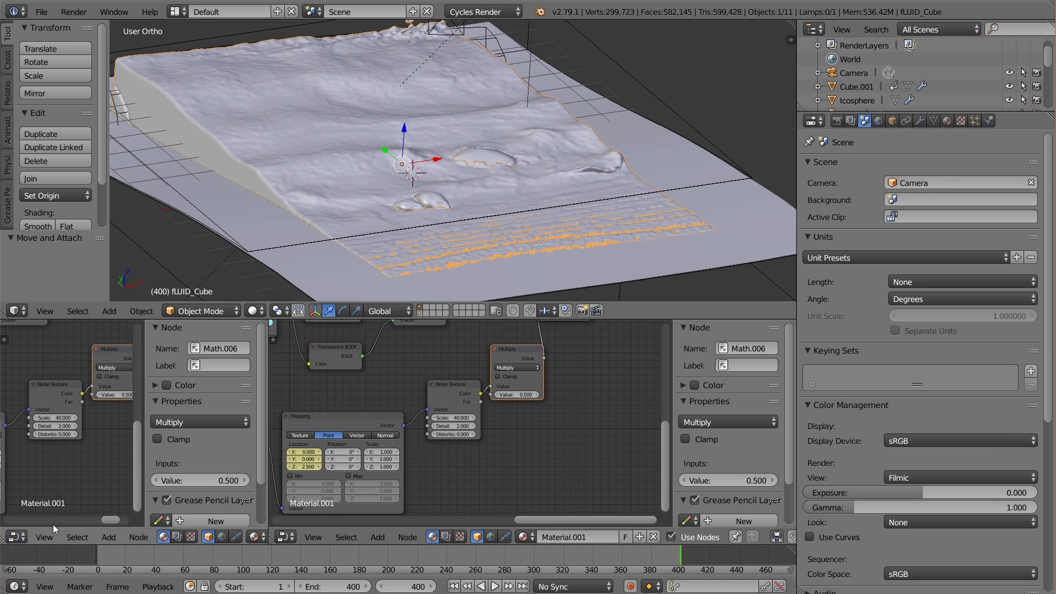
left_click(15, 537)
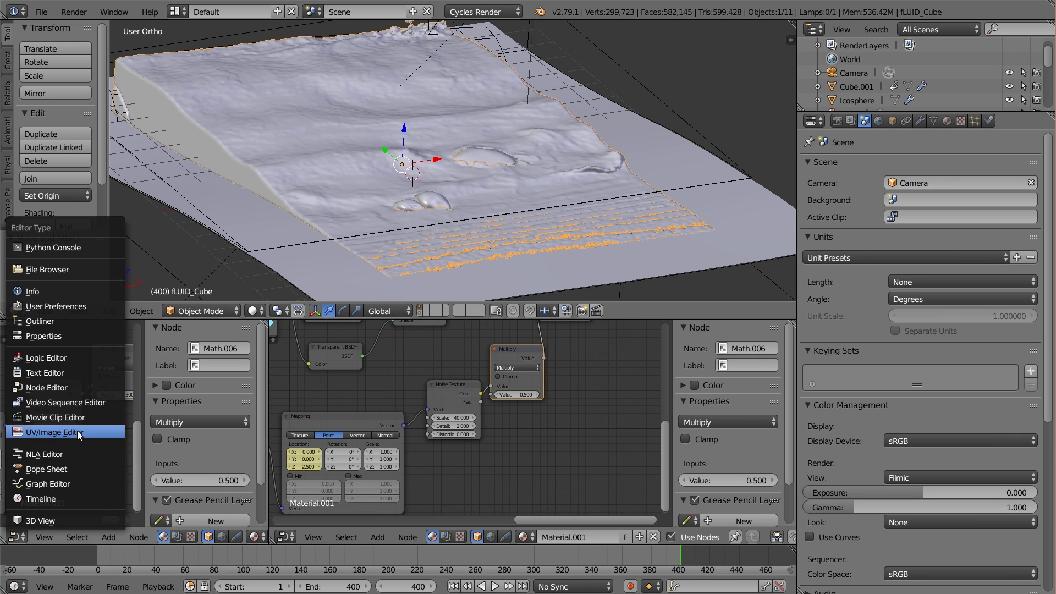
left_click(72, 480)
- Show the Mapping node's animation curves and set all their keyframes to Linear interpolation, leaving the keyframes deselected
scroll(233, 462, "down", 2)
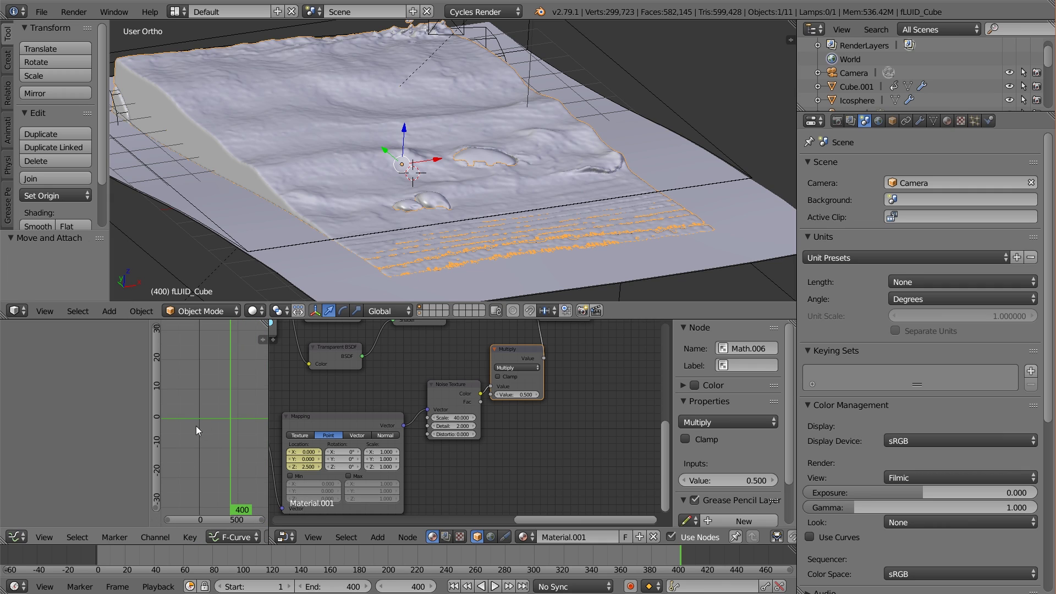
left_click(322, 424)
scroll(211, 441, "up", 1)
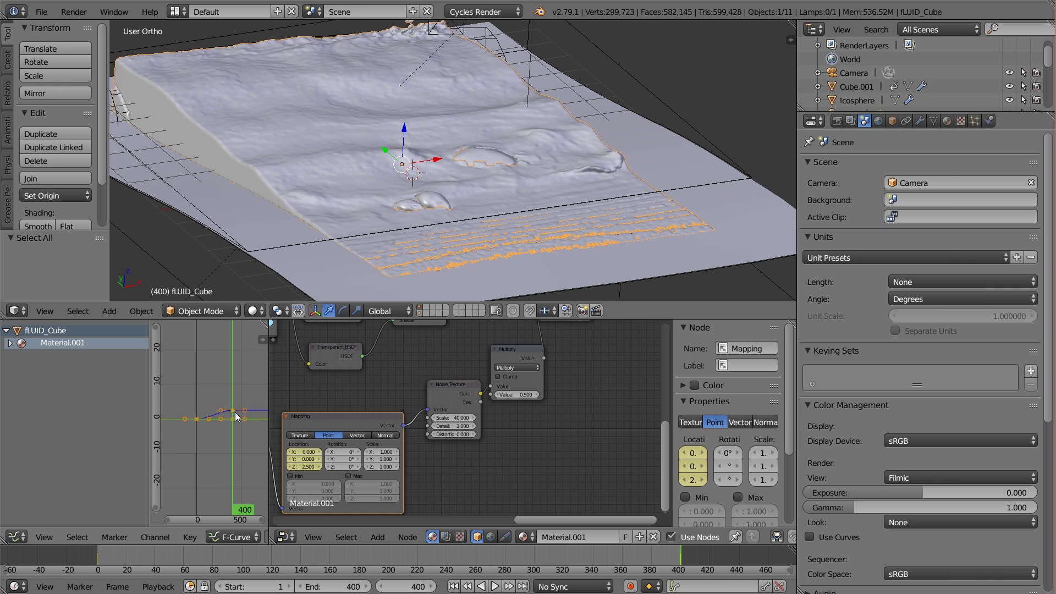
key("t")
left_click(223, 428)
key("a")
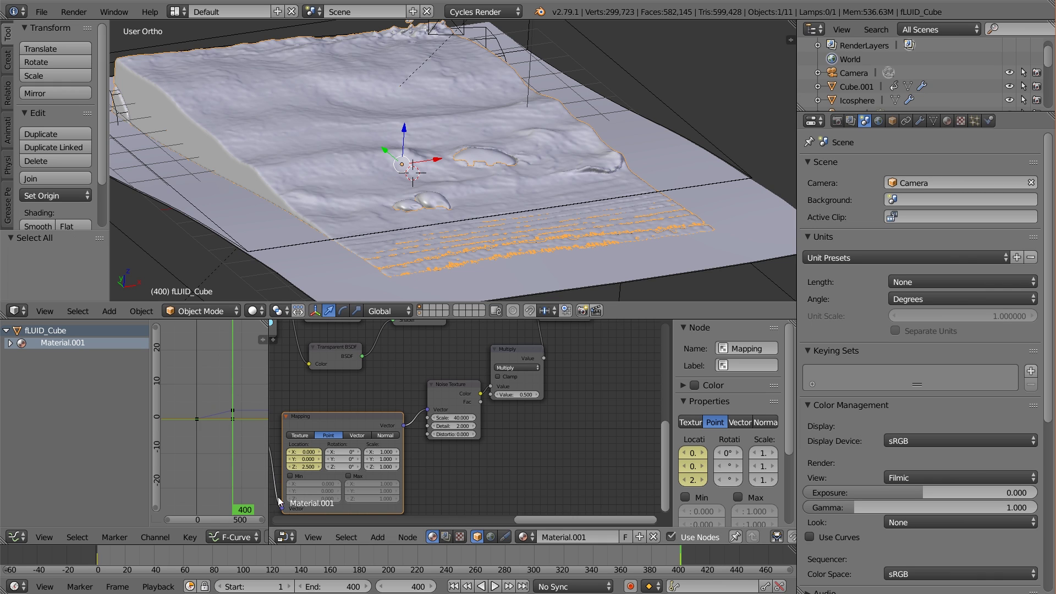
- Play the animation to check the motion, and merge the Graph Editor area back into the node editor
left_click(233, 555)
key("alt+a")
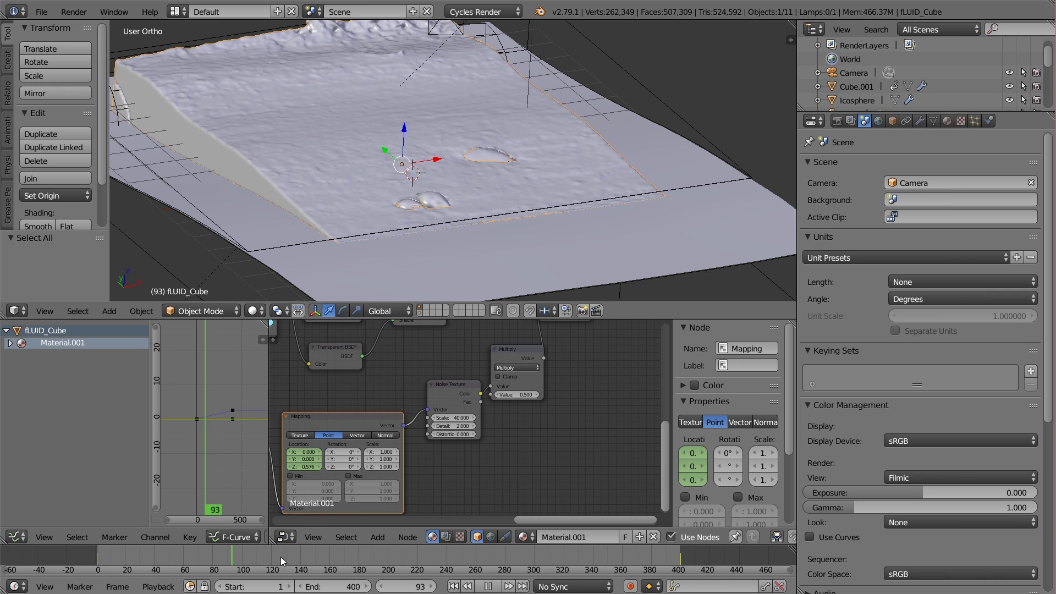
left_click_drag(272, 540, 231, 536)
scroll(230, 486, "down", 5)
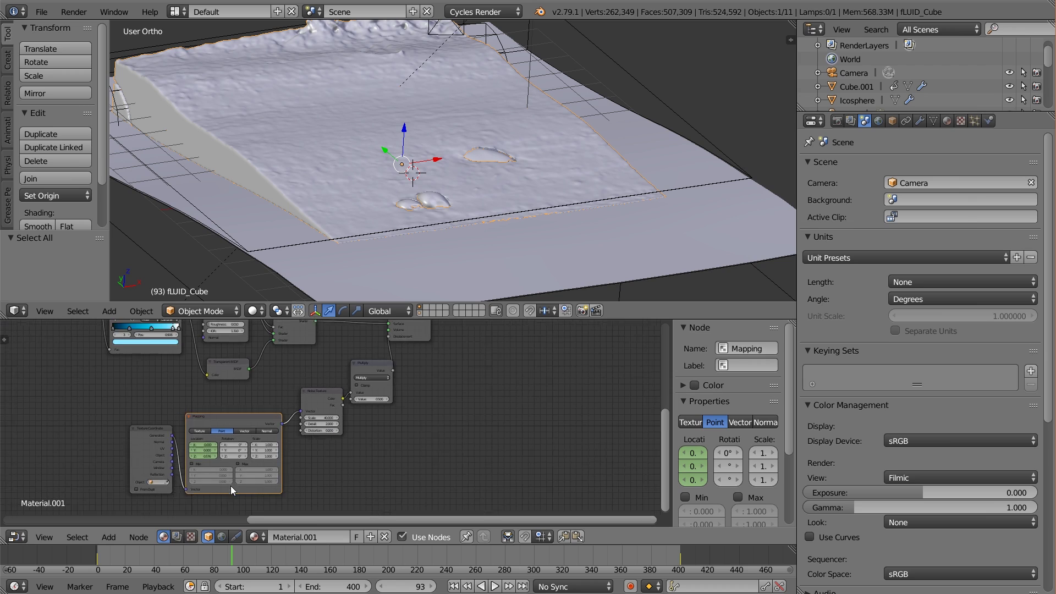
middle_click_drag(341, 437, 281, 470)
scroll(281, 469, "up", 1)
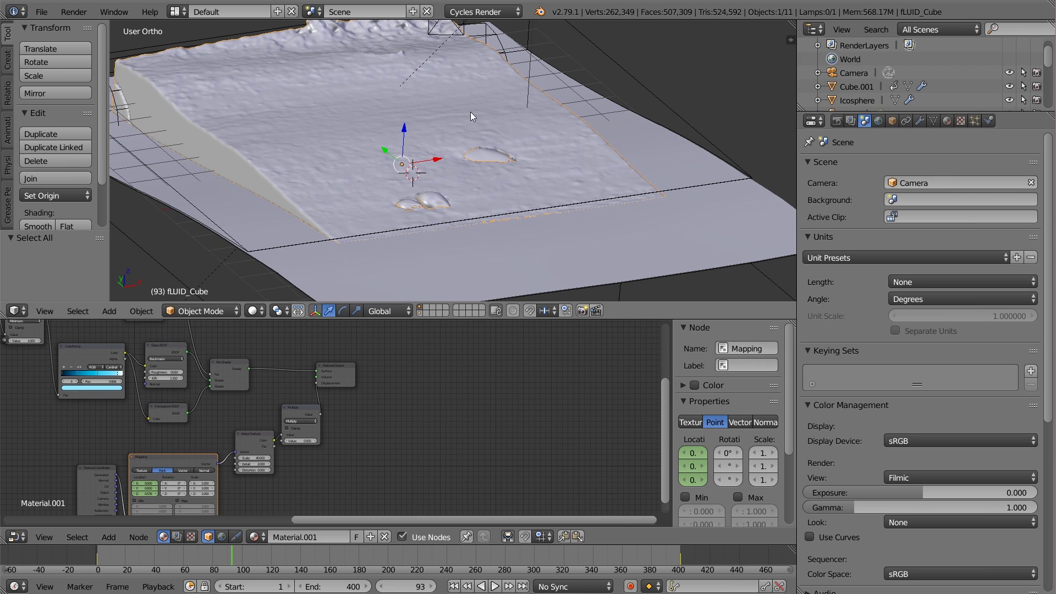
- Switch the 3D viewport to Rendered shading to preview the water from an angled view
middle_click_drag(470, 111, 517, 174, "shift")
left_click(252, 311)
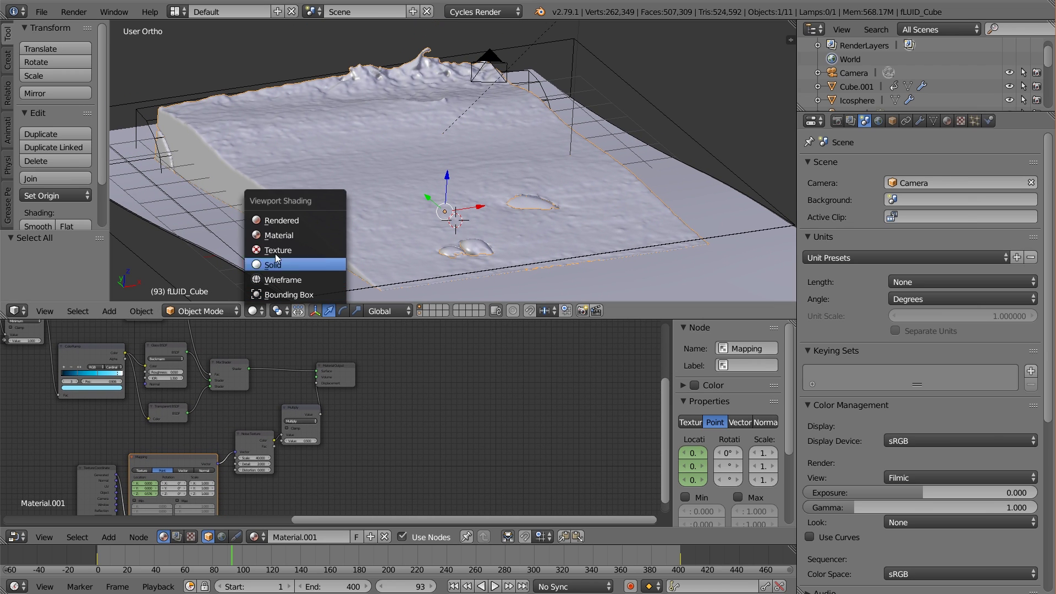
left_click(284, 220)
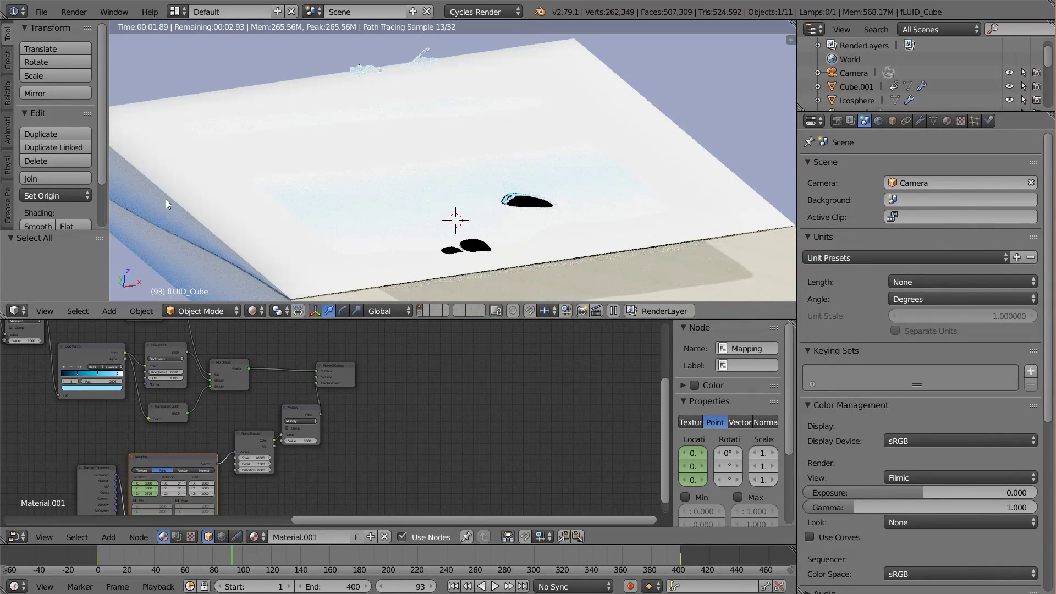
- Try hiding Cube.001 in the rendered viewport to uncover the water, and show it again
right_click(166, 199)
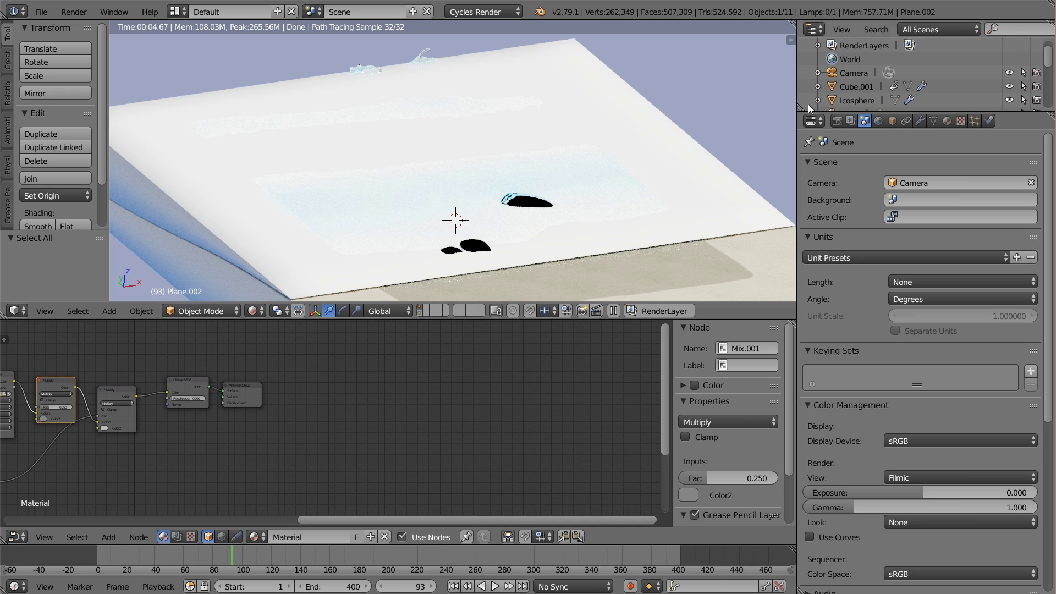
scroll(938, 78, "down", 5)
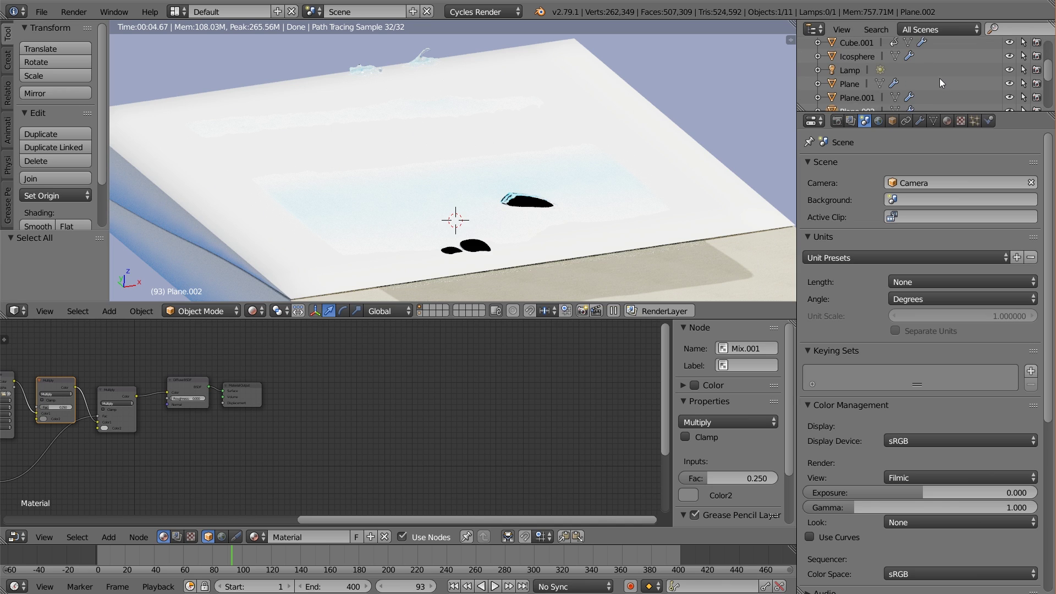
right_click(186, 172)
right_click(186, 173)
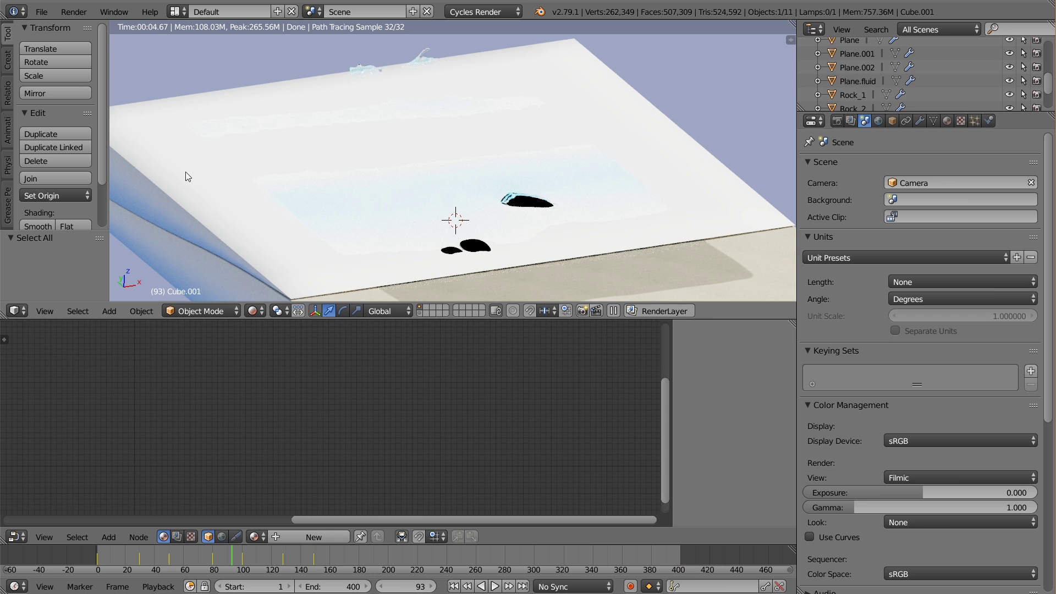
scroll(968, 78, "down", 3)
scroll(963, 77, "up", 8)
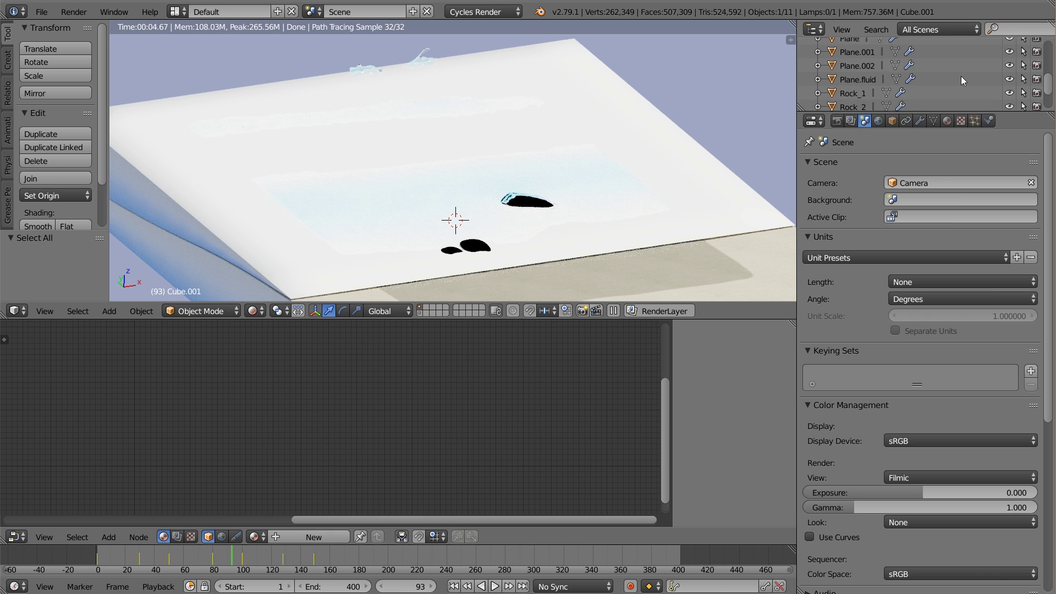
left_click(1010, 63)
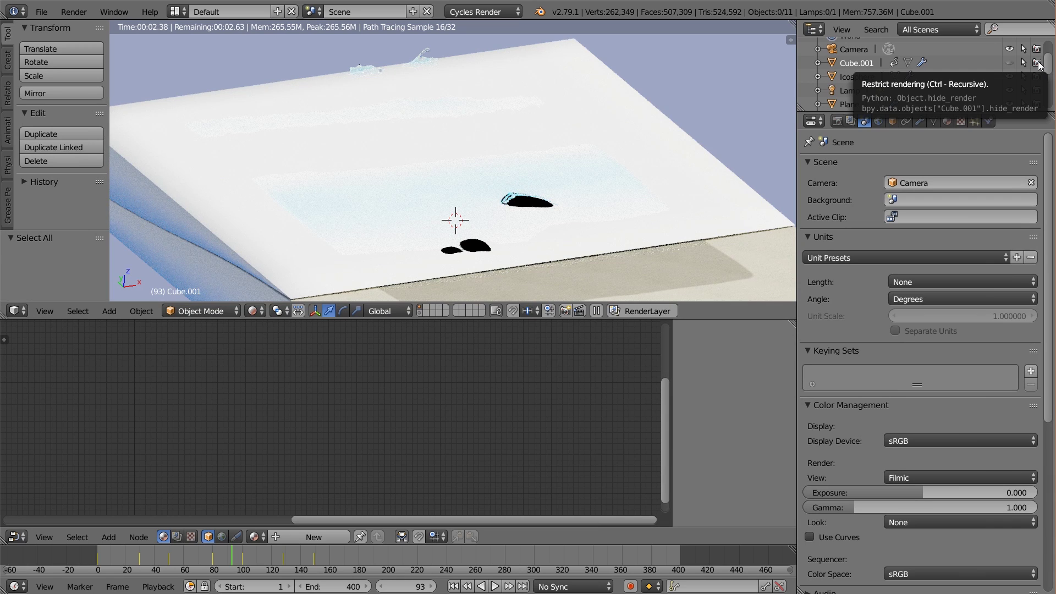
left_click(1009, 63)
- Return the viewport to Solid shading and hide the Plane.001 box enclosing the water
left_click(253, 312)
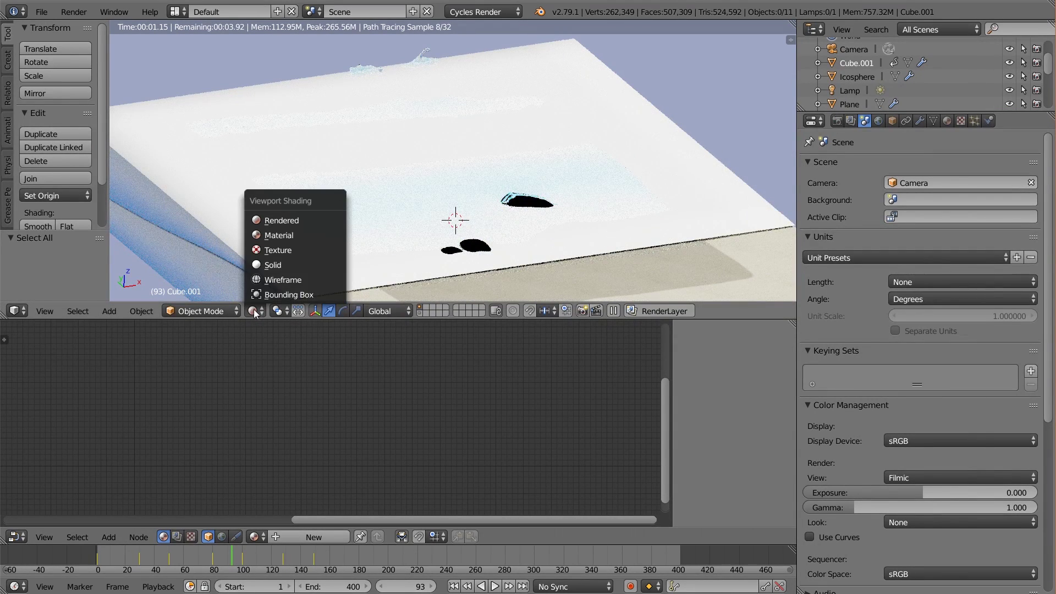
left_click(273, 265)
middle_click_drag(314, 190, 299, 154)
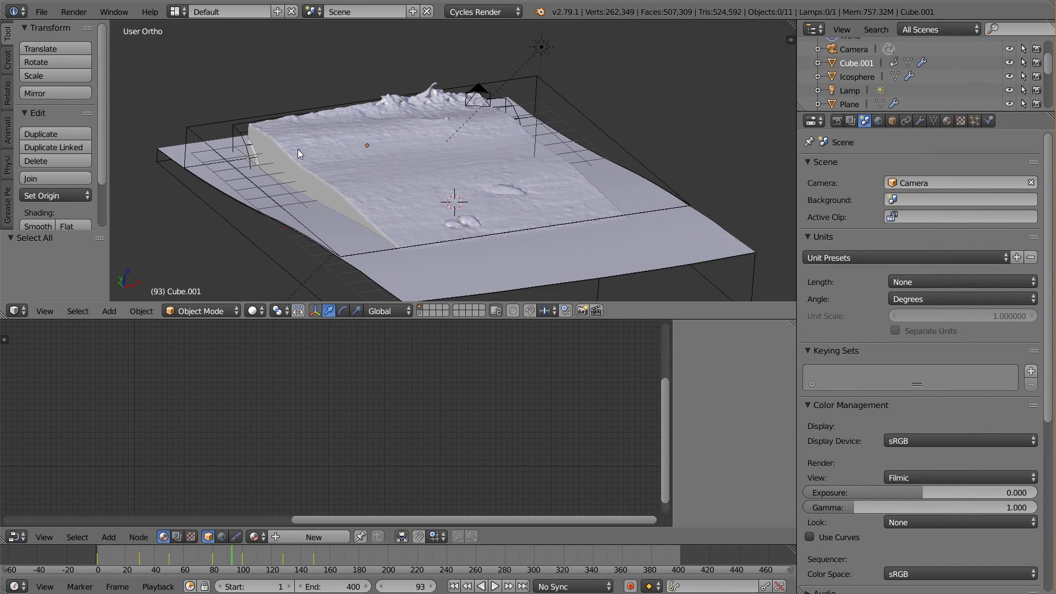
right_click(175, 131)
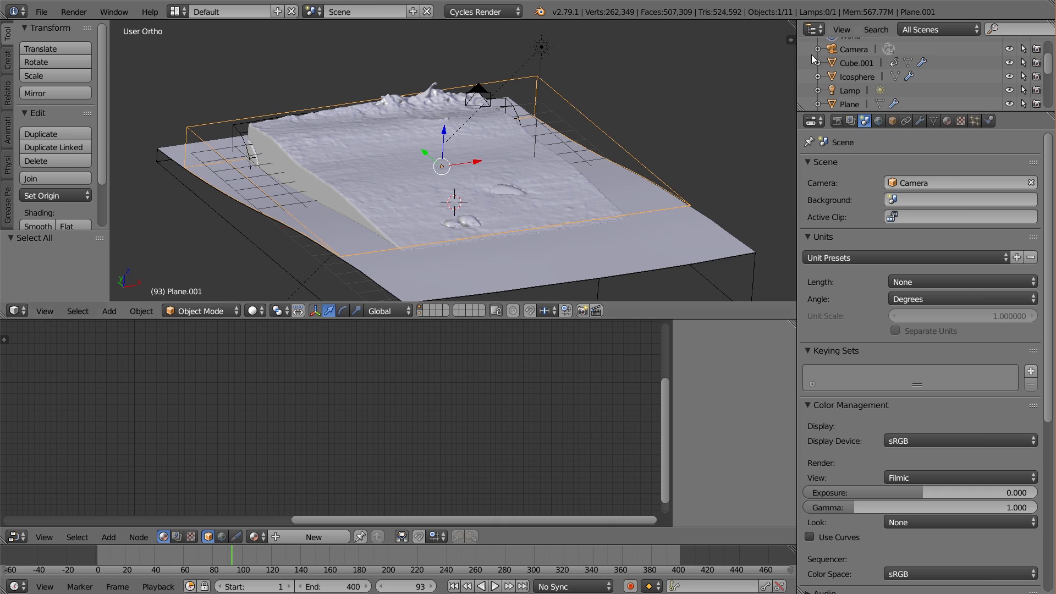
scroll(1025, 90, "down", 3)
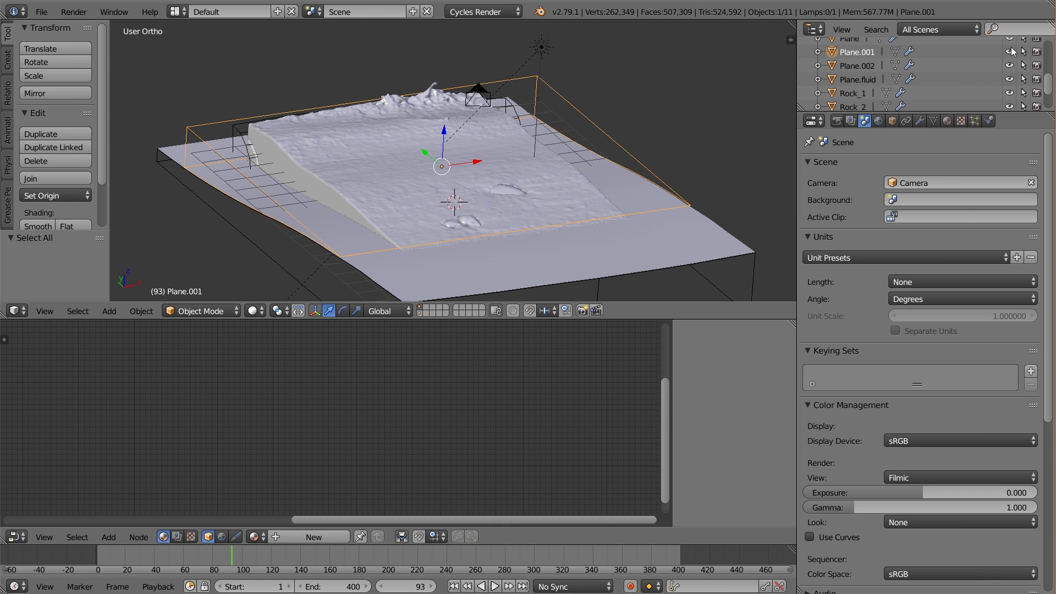
left_click(1010, 52)
- Select Cube.001 at the back of the water, disable its rendering and hide it in the viewport
scroll(698, 117, "up", 2)
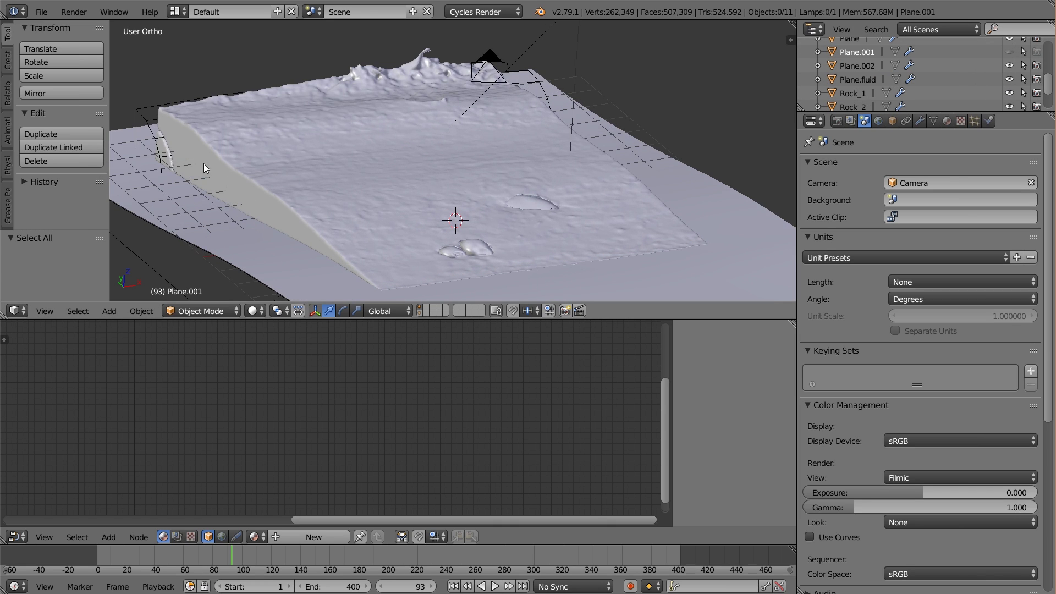
right_click(154, 136)
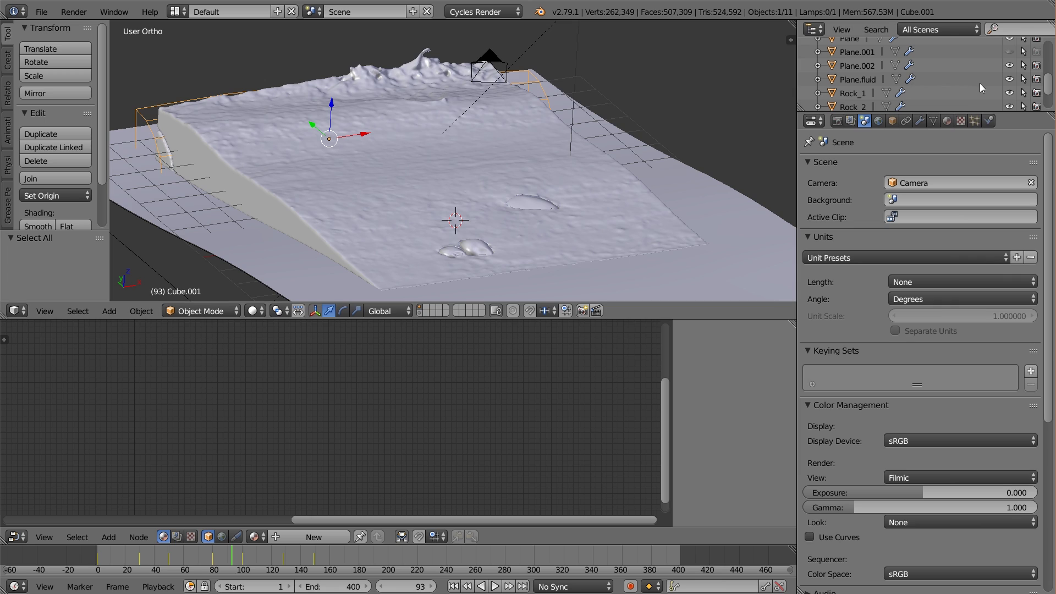
scroll(977, 86, "up", 3)
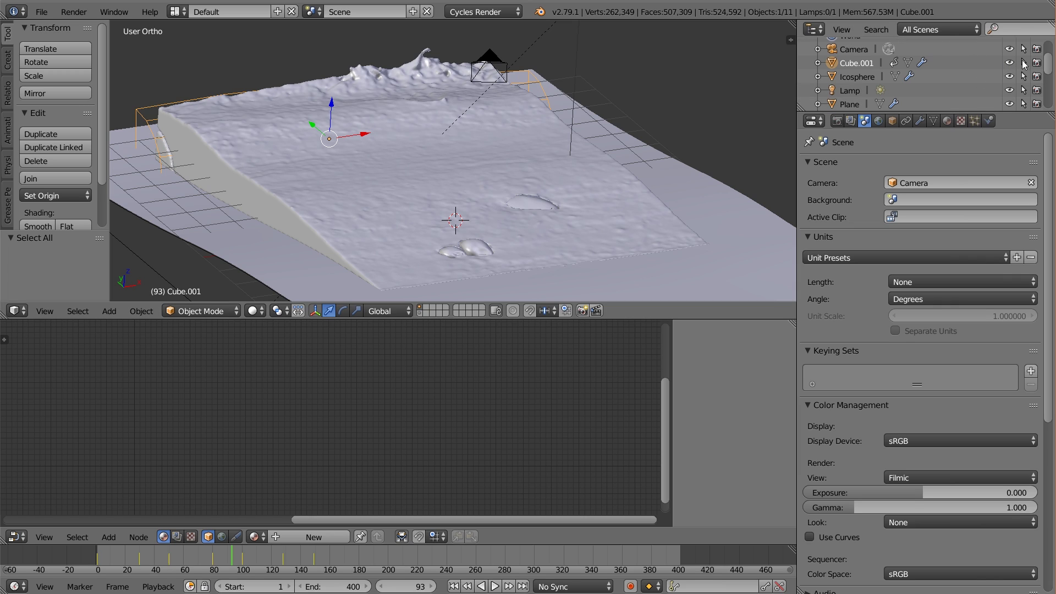
left_click(1036, 63)
left_click(1010, 63)
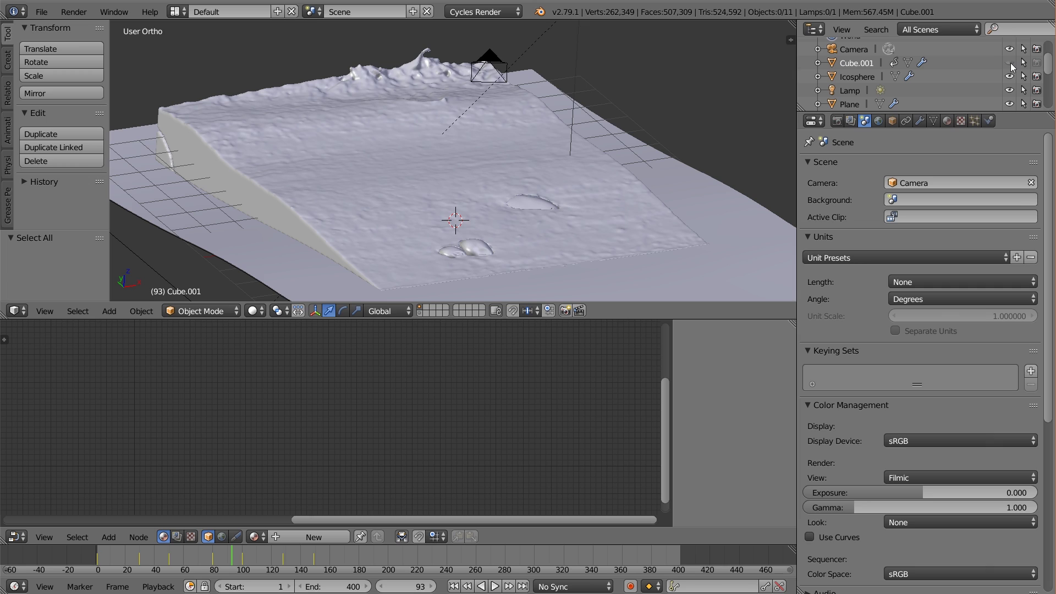
- Preview the beach in Rendered shading through the scene camera
left_click(252, 311)
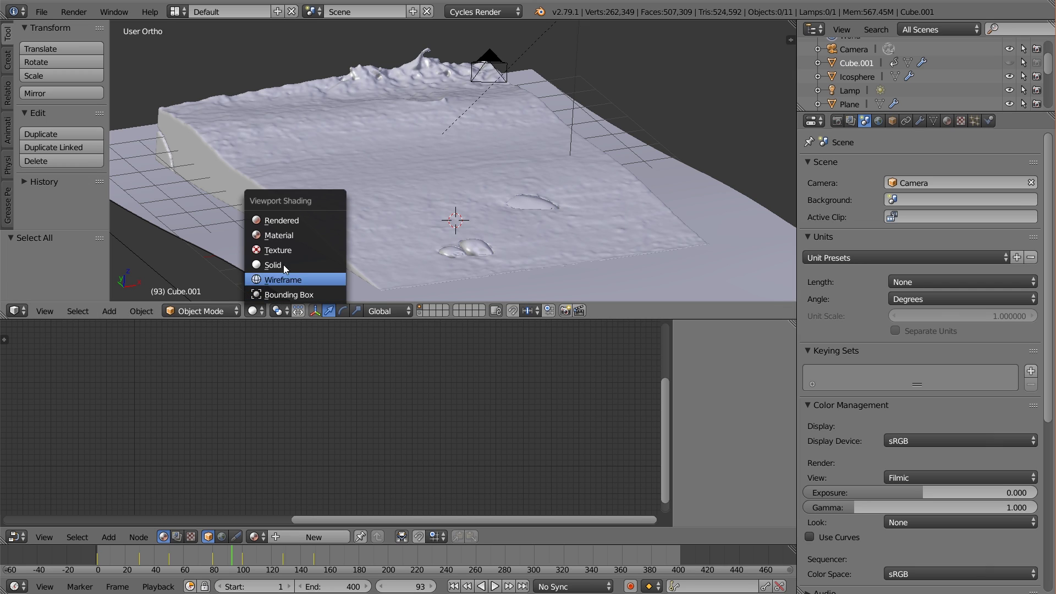
left_click(314, 219)
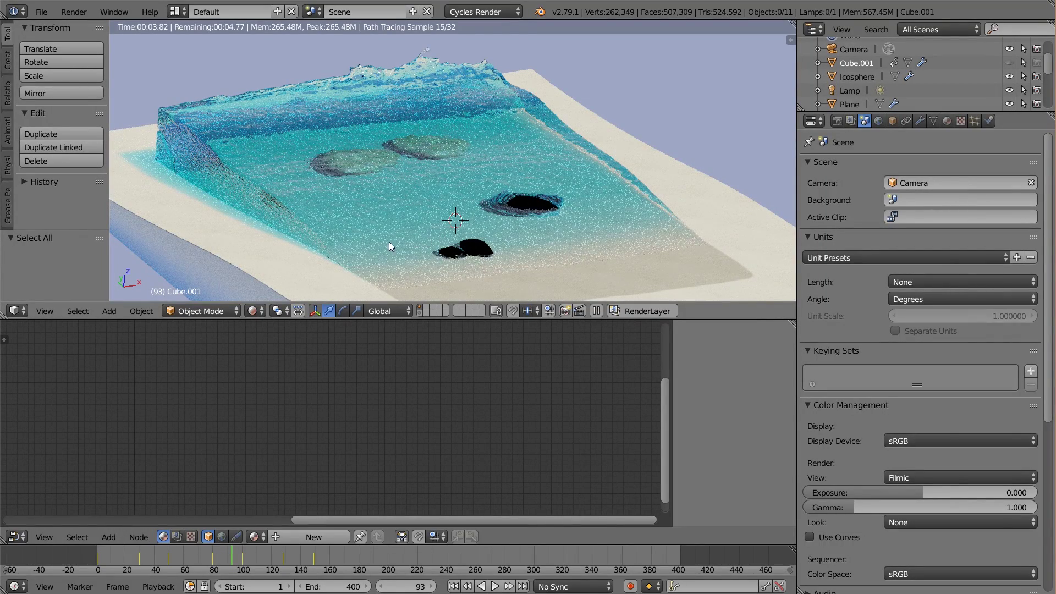
key("KP_0")
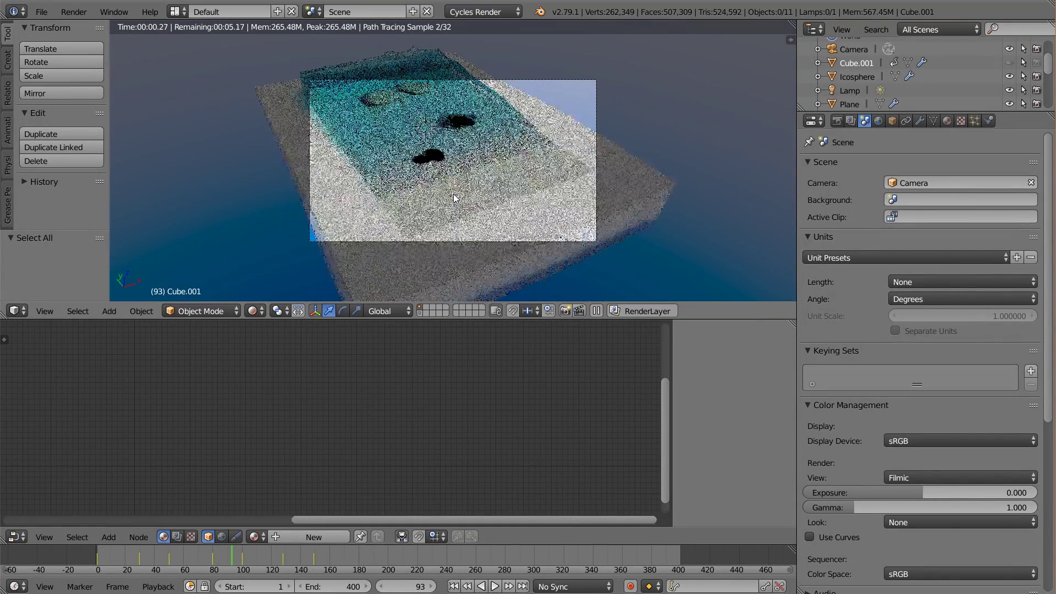
scroll(451, 193, "up", 2)
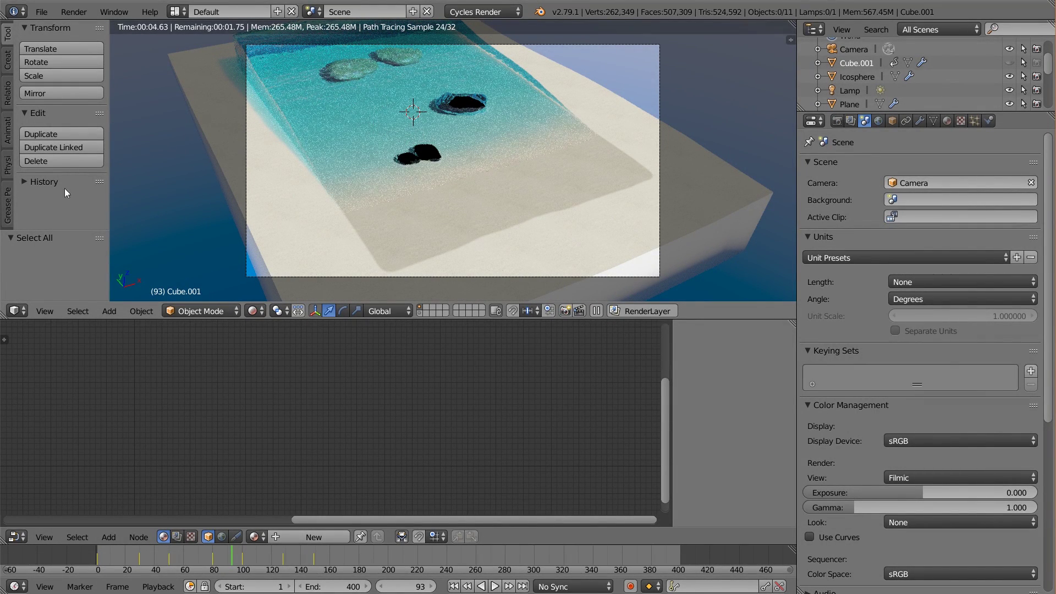
- Select the fLUID_Cube water object and set the Power node's value to 25 in its material
right_click(347, 128)
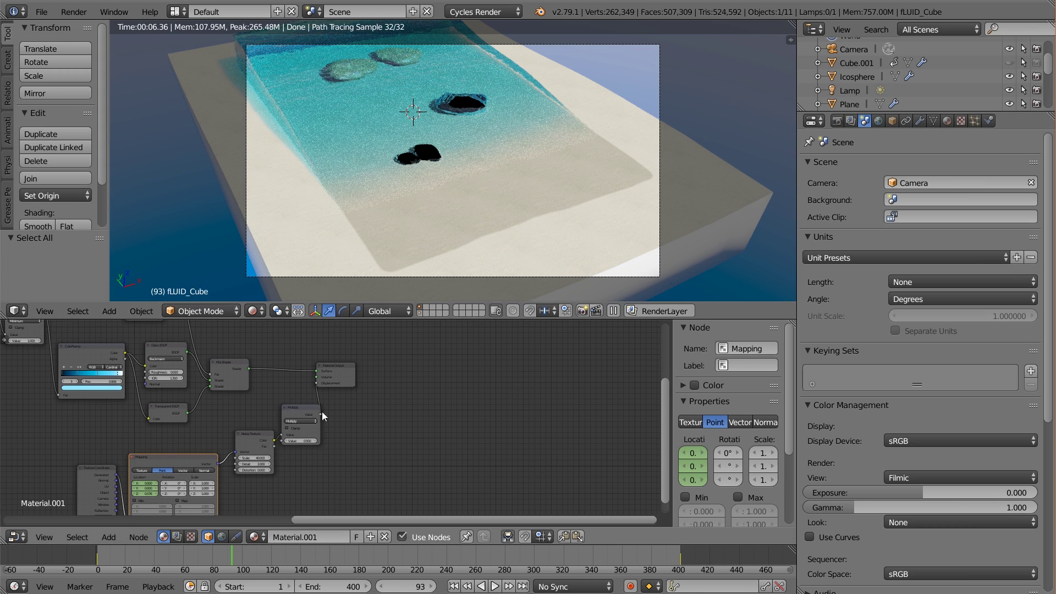
middle_click_drag(192, 423, 308, 451)
scroll(351, 451, "up", 5)
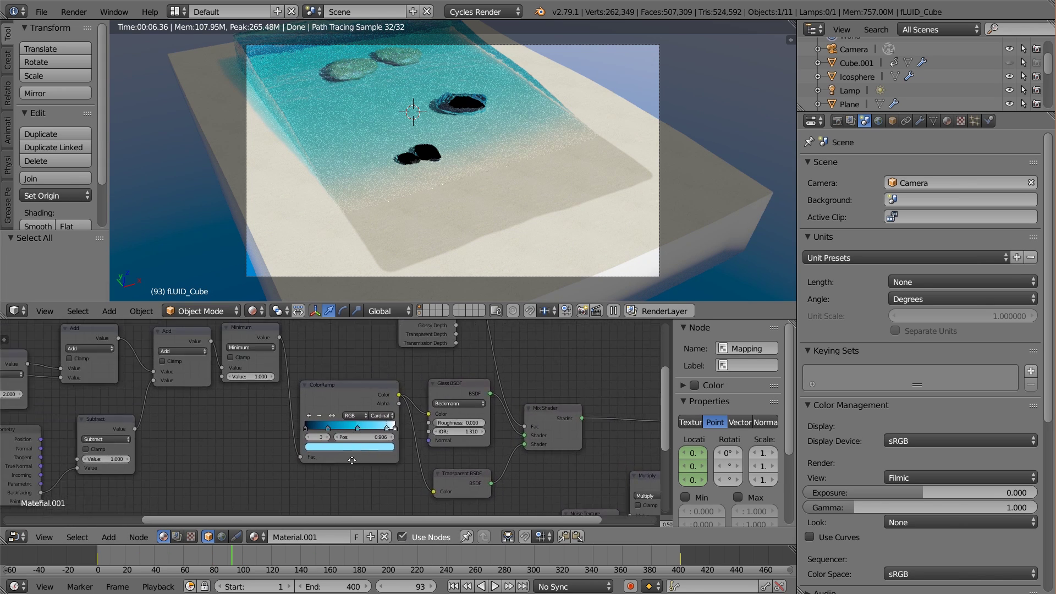
middle_click_drag(120, 463, 305, 464)
scroll(305, 463, "down", 1)
middle_click_drag(236, 423, 288, 431)
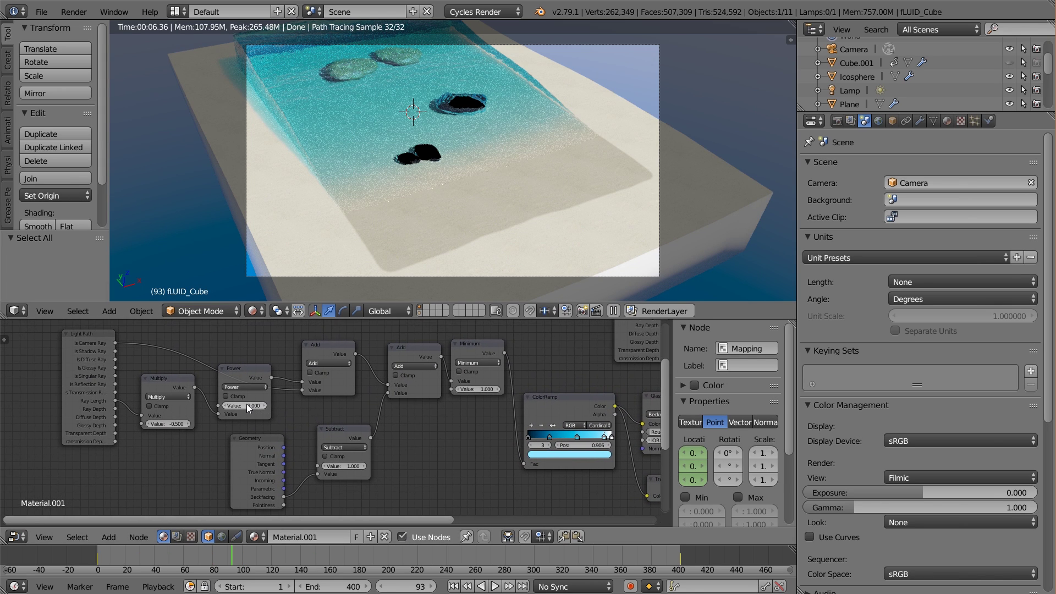
left_click(248, 405)
type("25")
key("Return")
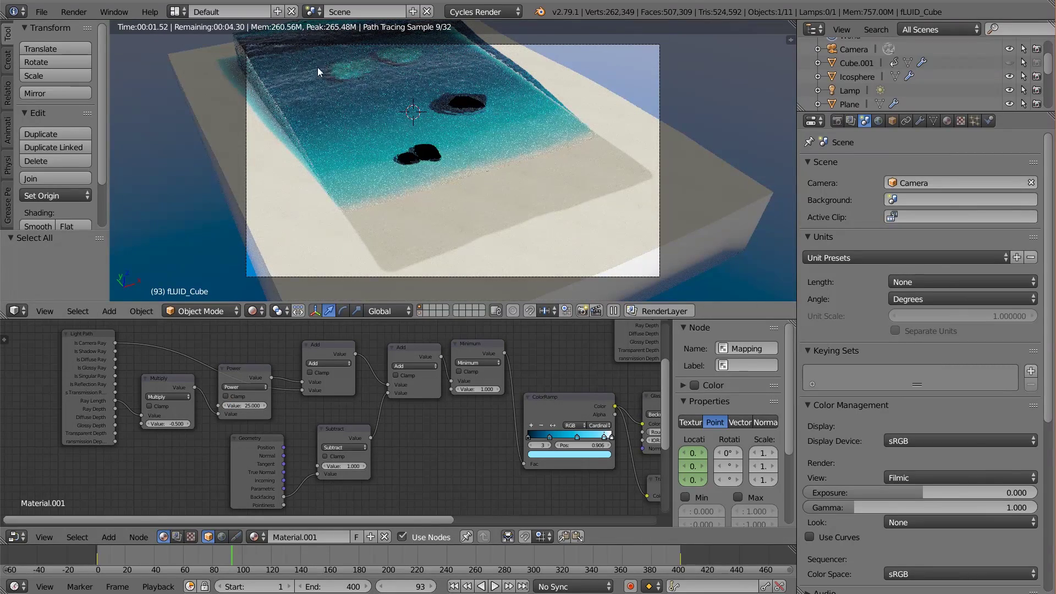
- Try values of 1, 1.5 and 1.8 in the Power node of the water material
left_click(238, 407)
type("1")
key("Return")
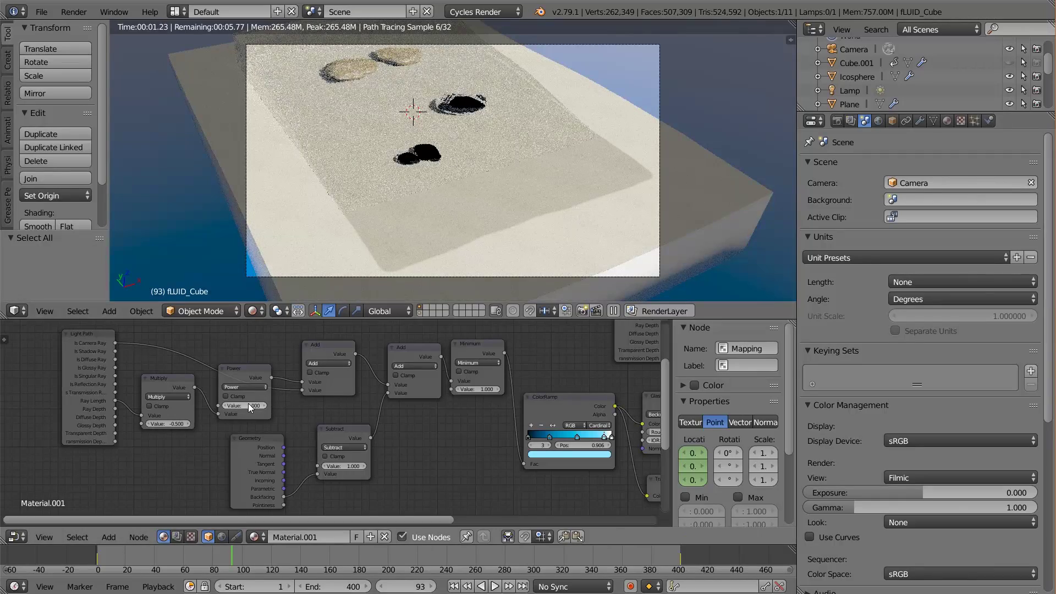
left_click(246, 405)
type("1.5")
key("Return")
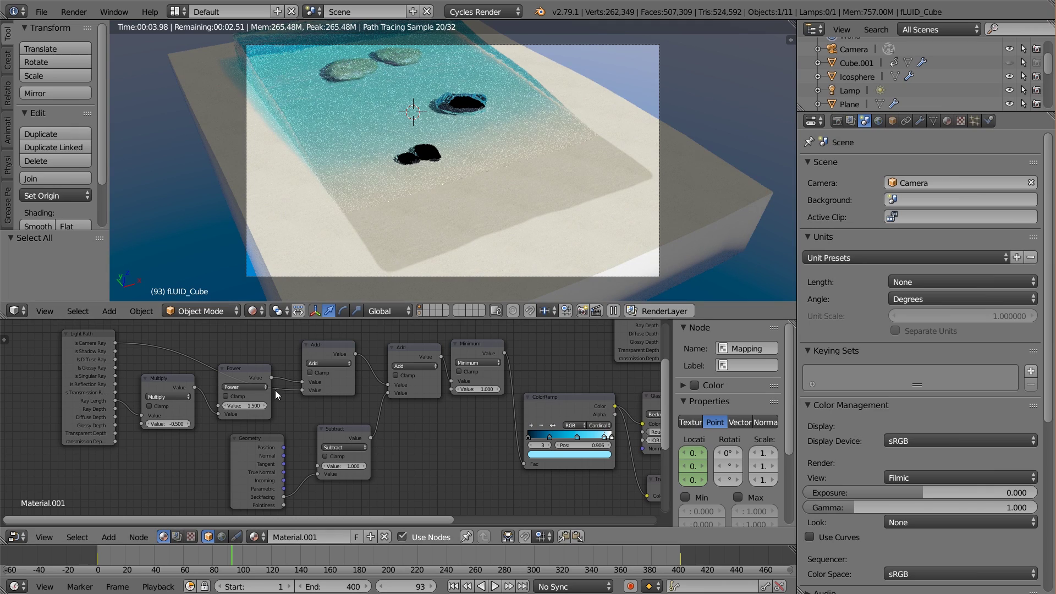
left_click(255, 406)
type("1.8")
key("Return")
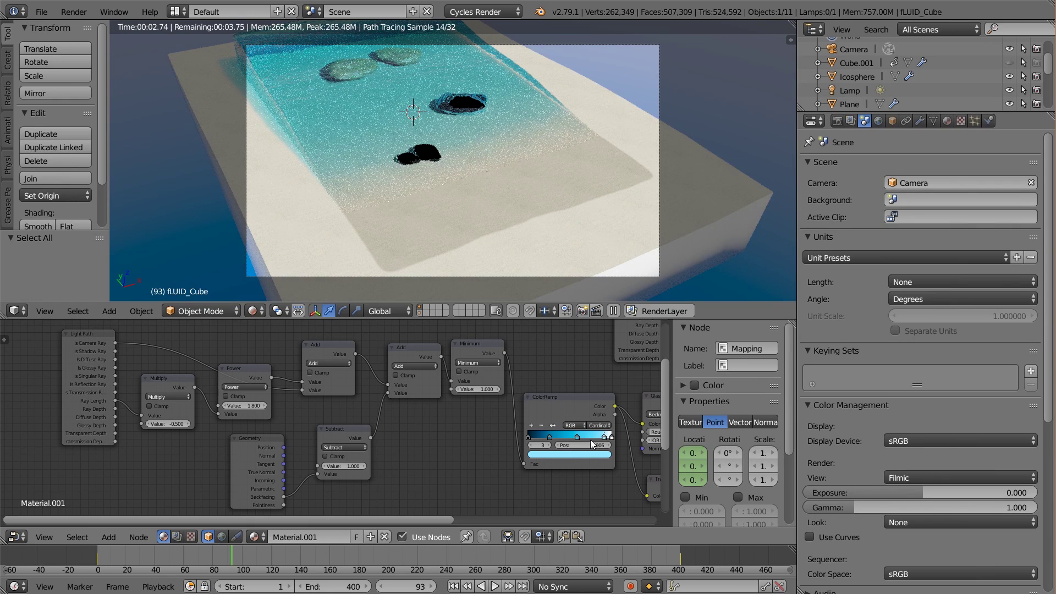
- In the water's ColorRamp, move light-blue stop 3 to position 0.913 and mid-blue stop 2 to 0.580
middle_click_drag(589, 441, 514, 448)
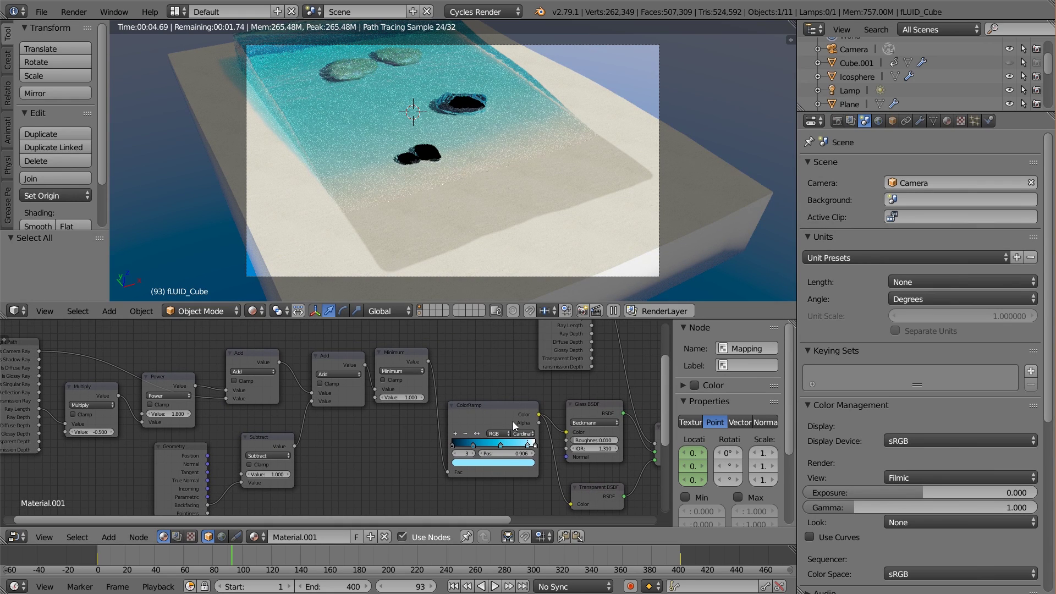
middle_click_drag(470, 396, 332, 379)
scroll(394, 398, "up", 5)
scroll(332, 378, "up", 6)
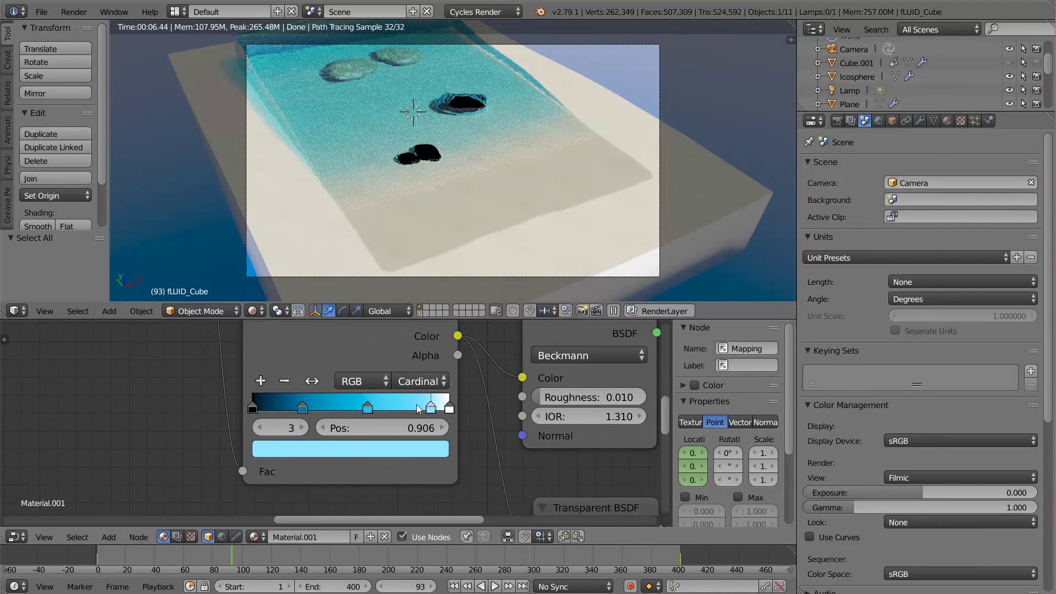
mouse_move(433, 408)
left_mouse_down()
mouse_move(450, 412)
mouse_move(434, 411)
left_mouse_up()
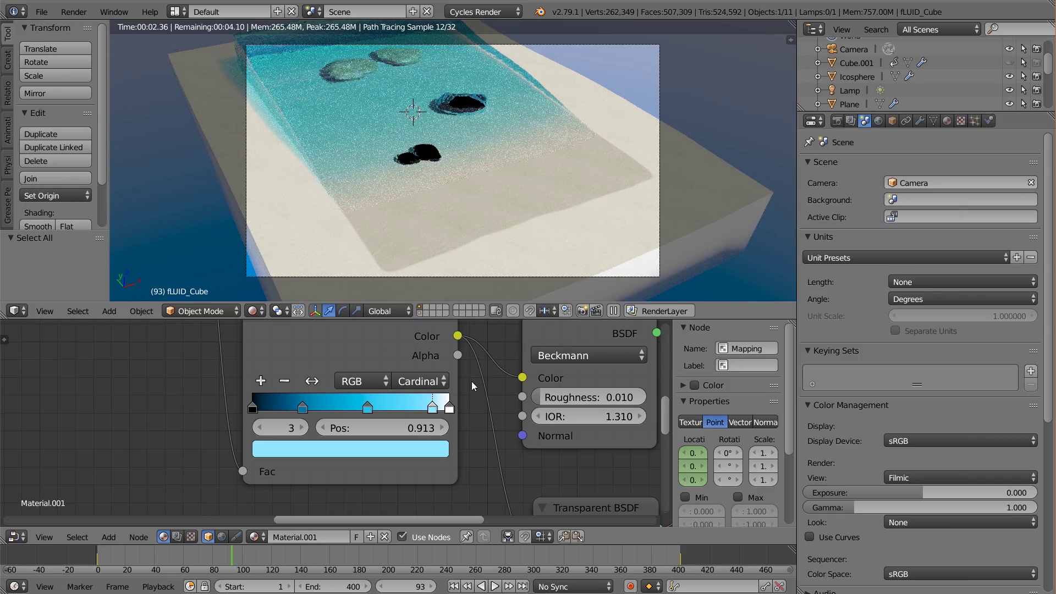
left_click_drag(373, 407, 369, 407)
left_click(358, 449)
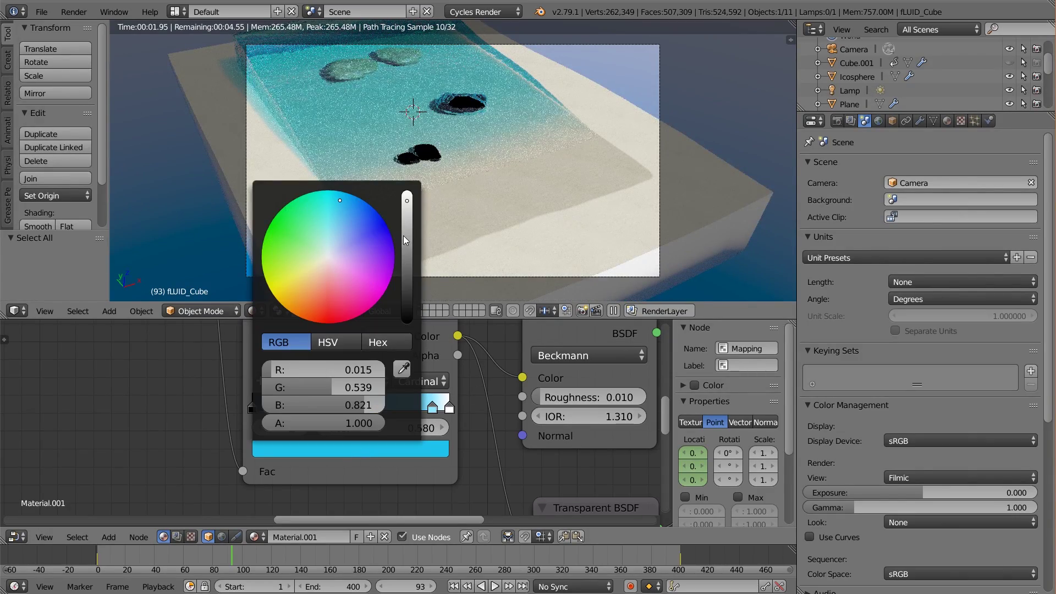
- Shift ColorRamp stop 3 to position 0.917 and recolour it a slightly paler sky blue
left_click(432, 407)
left_click(424, 449)
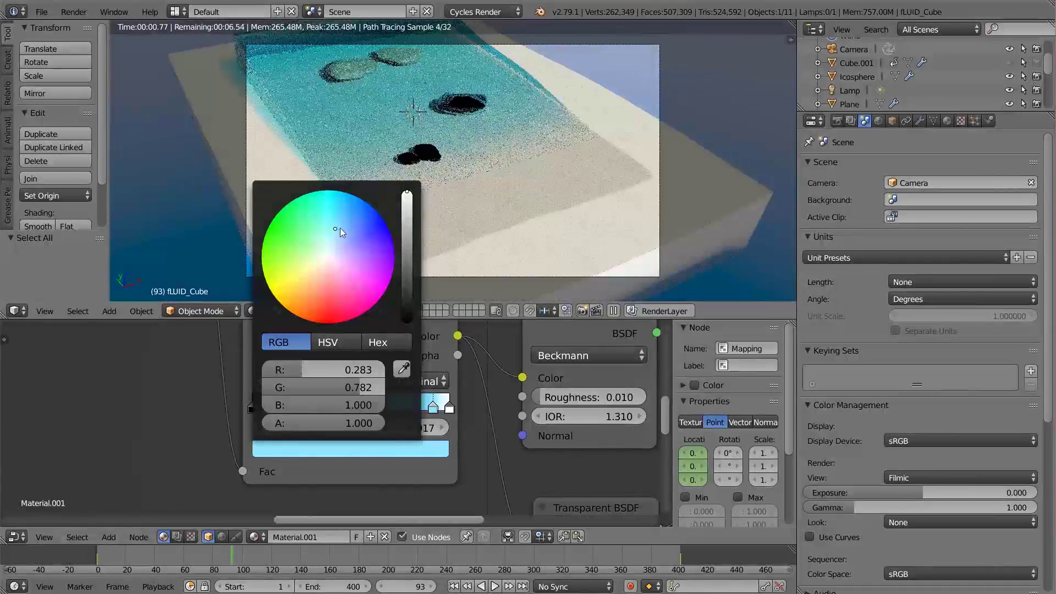
left_click_drag(336, 236, 337, 239)
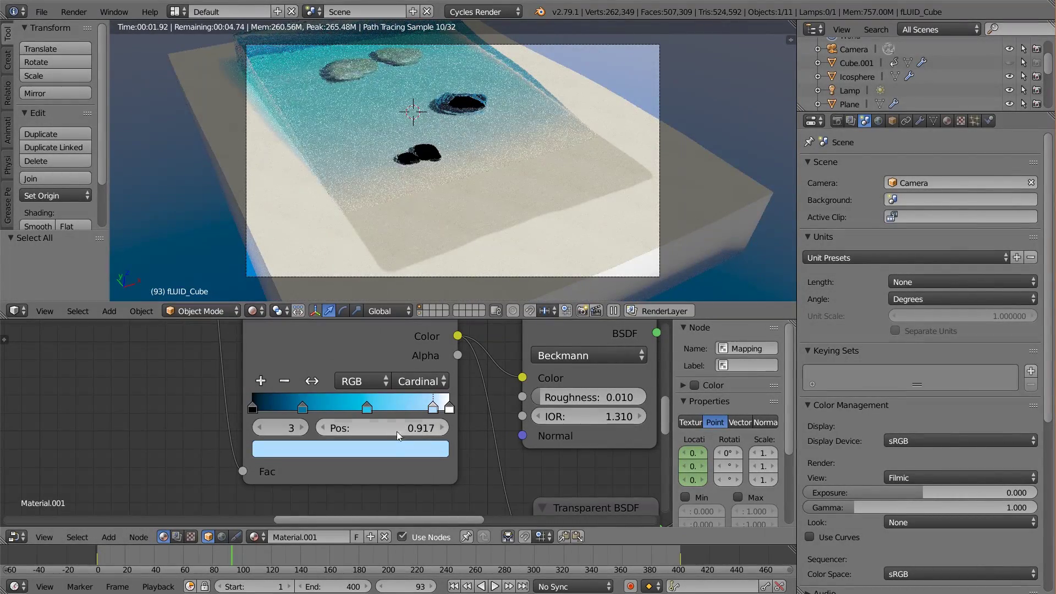
left_click(418, 448)
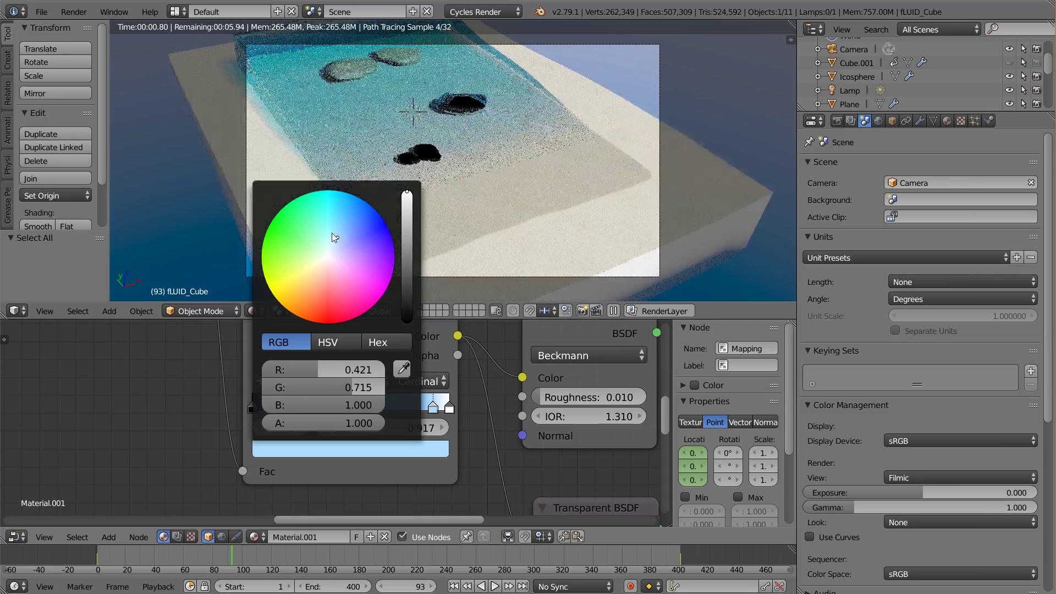
left_click_drag(334, 236, 338, 231)
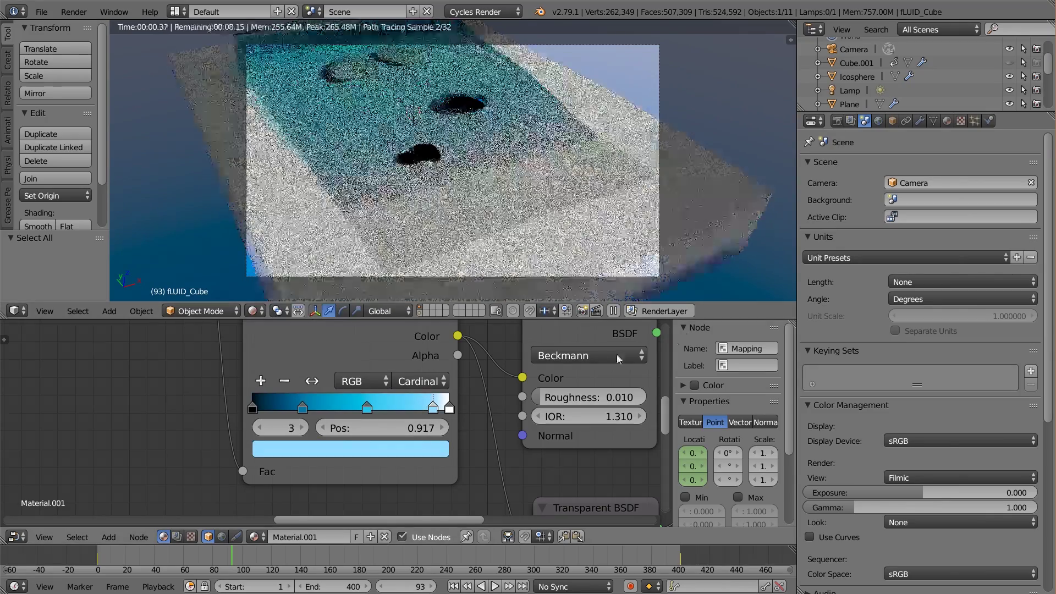
- Shift ColorRamp stop 2 to position 0.572 and recolour it a brighter, less saturated sky blue
left_click(366, 409)
left_click(366, 449)
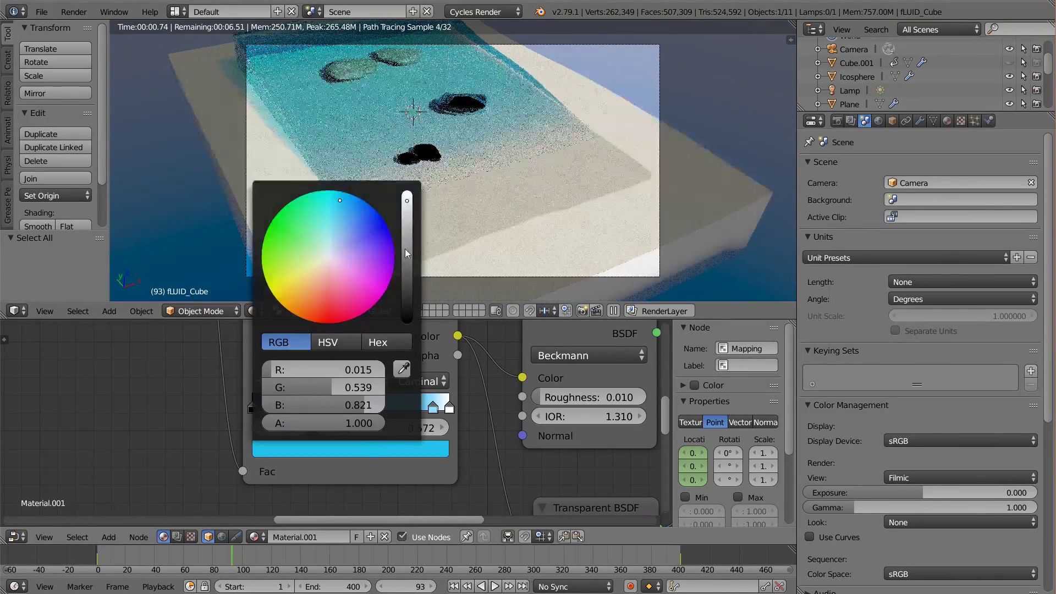
left_click_drag(351, 203, 341, 192)
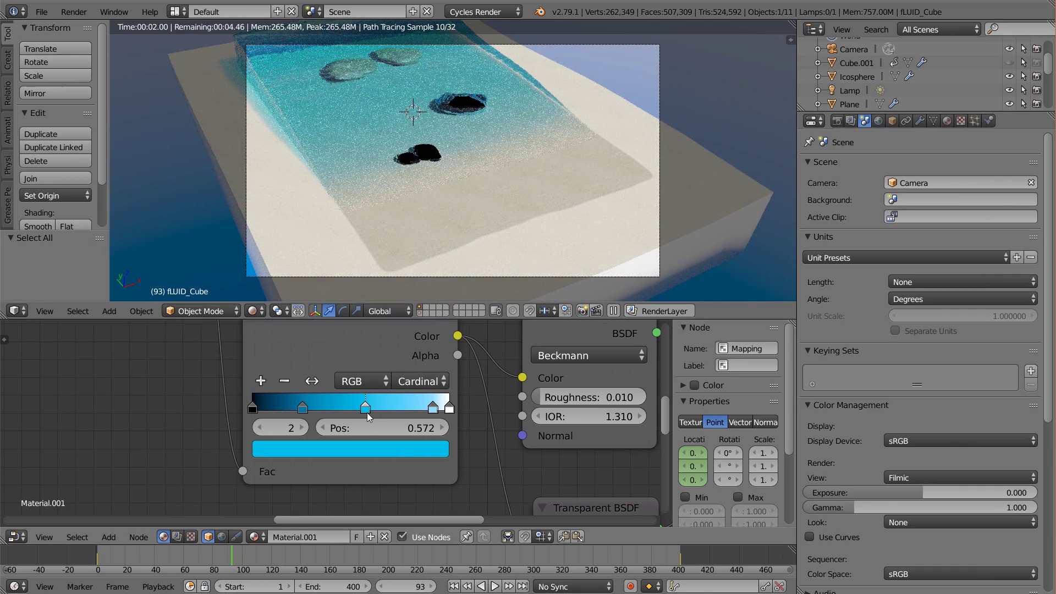
left_click(365, 410)
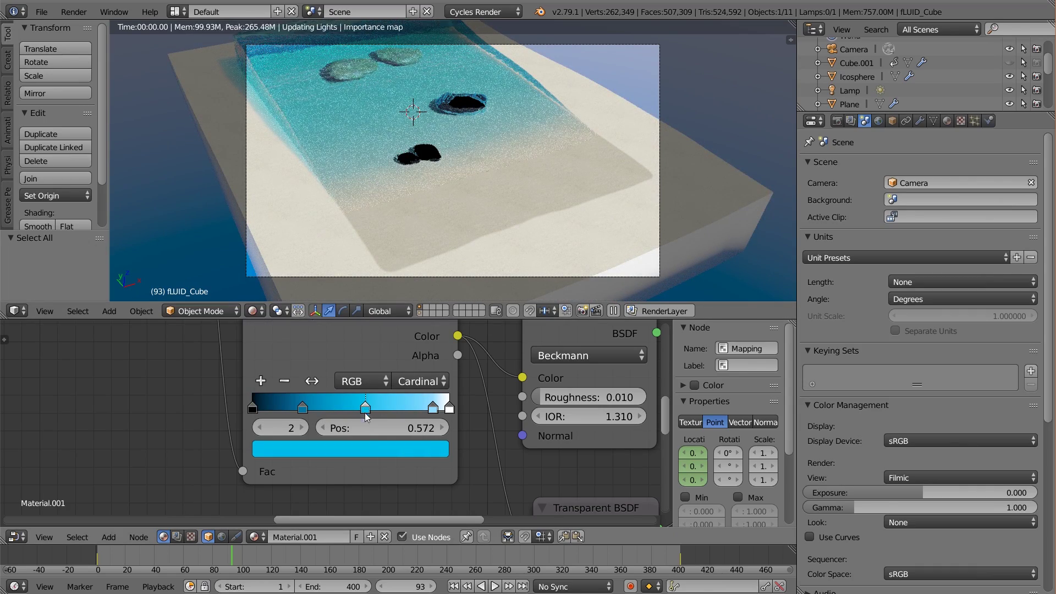
left_click(369, 450)
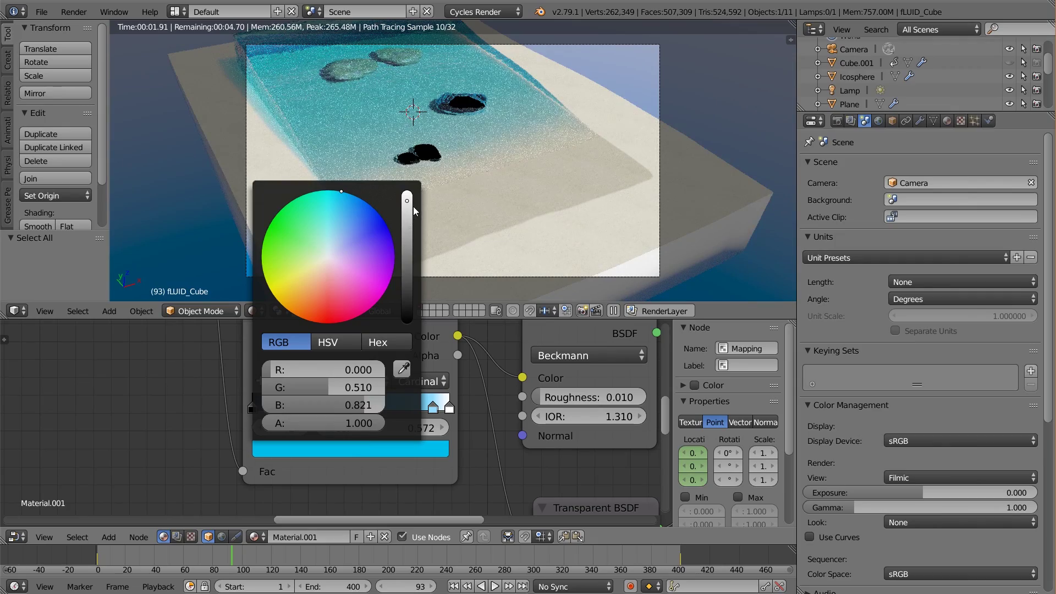
left_click_drag(414, 207, 415, 175)
left_click_drag(340, 204, 341, 208)
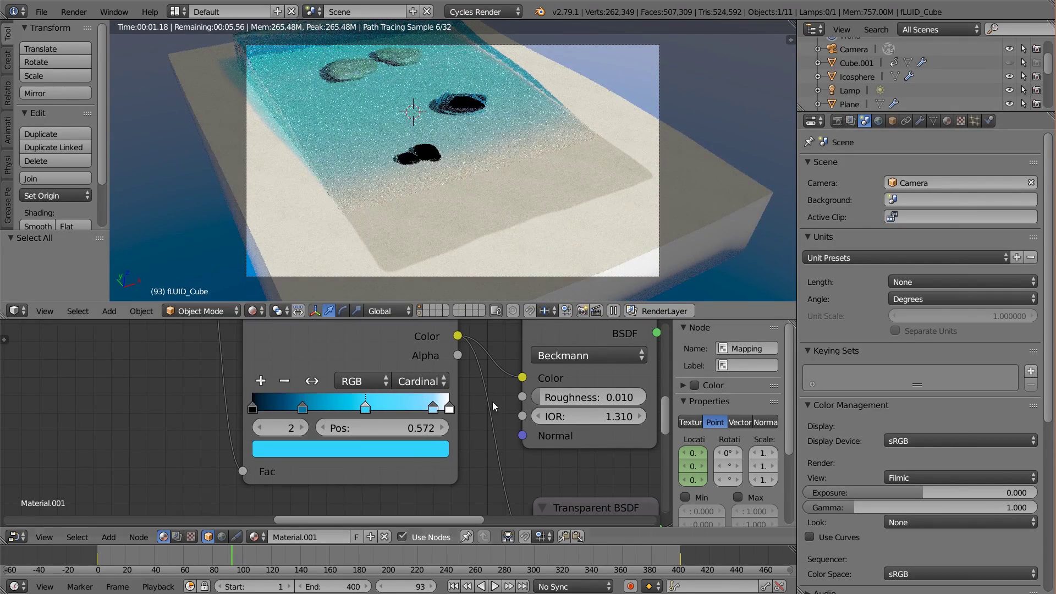
- Set the Power node's value to 2 in the water material
scroll(444, 349, "down", 3)
left_click(111, 359)
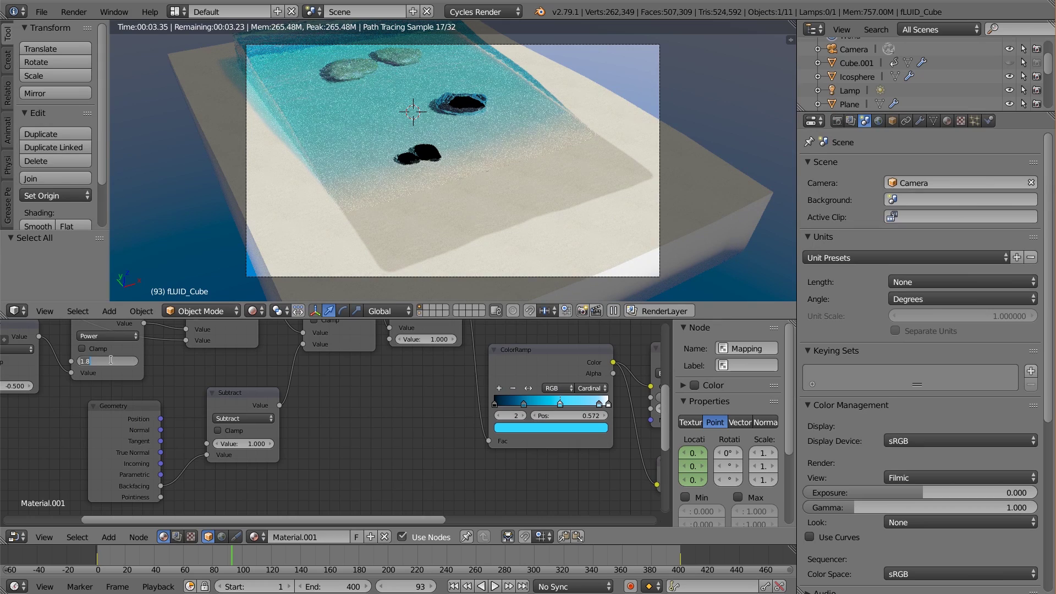
type("2")
key("Return")
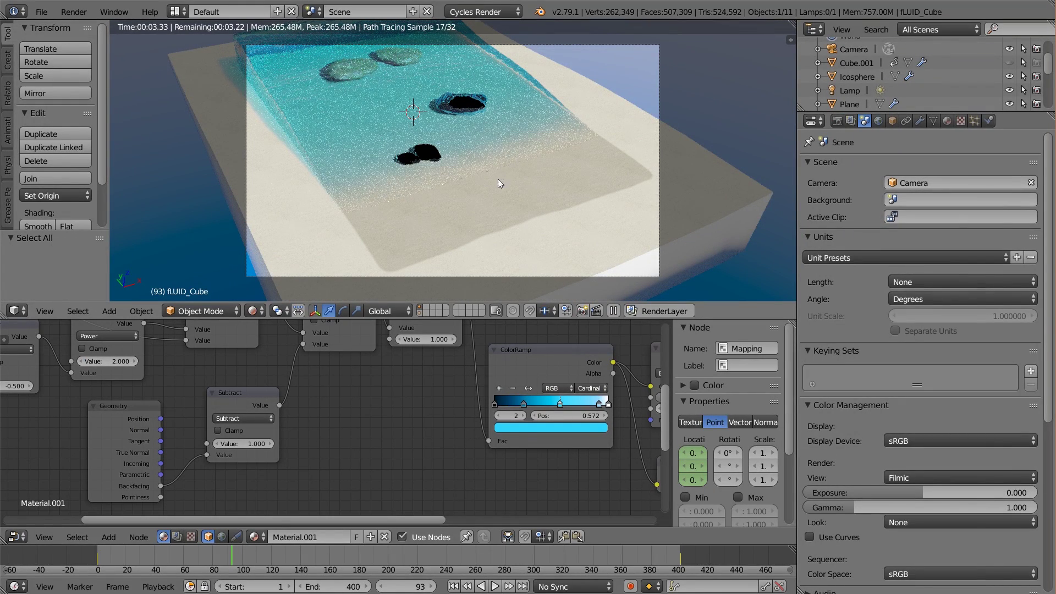
scroll(499, 396, "up", 1)
middle_click_drag(499, 398, 449, 288)
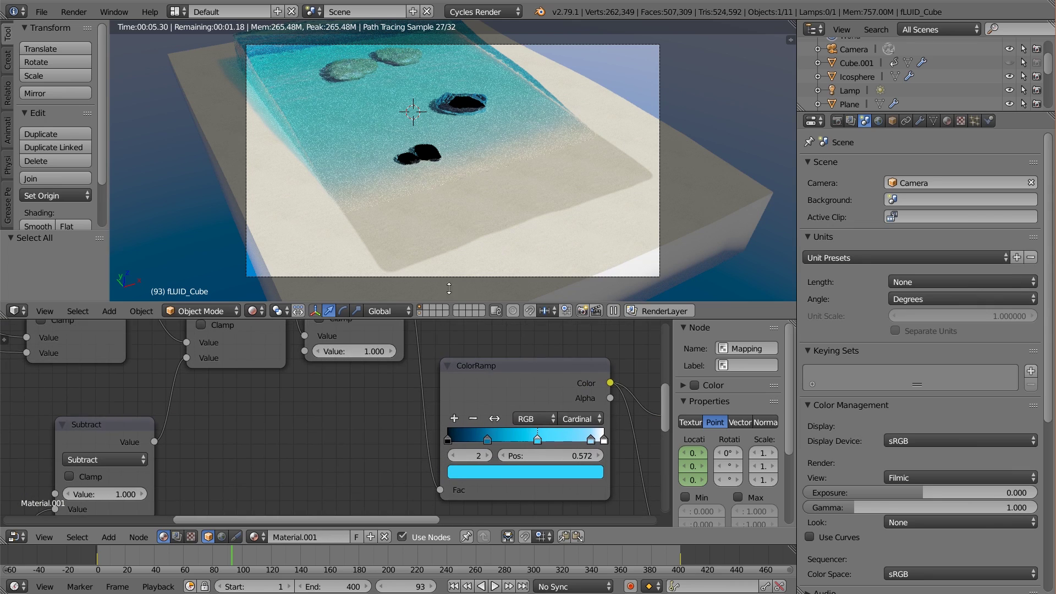
- Select the black Rock_2 near the shoreline and show its material settings
right_click(430, 156)
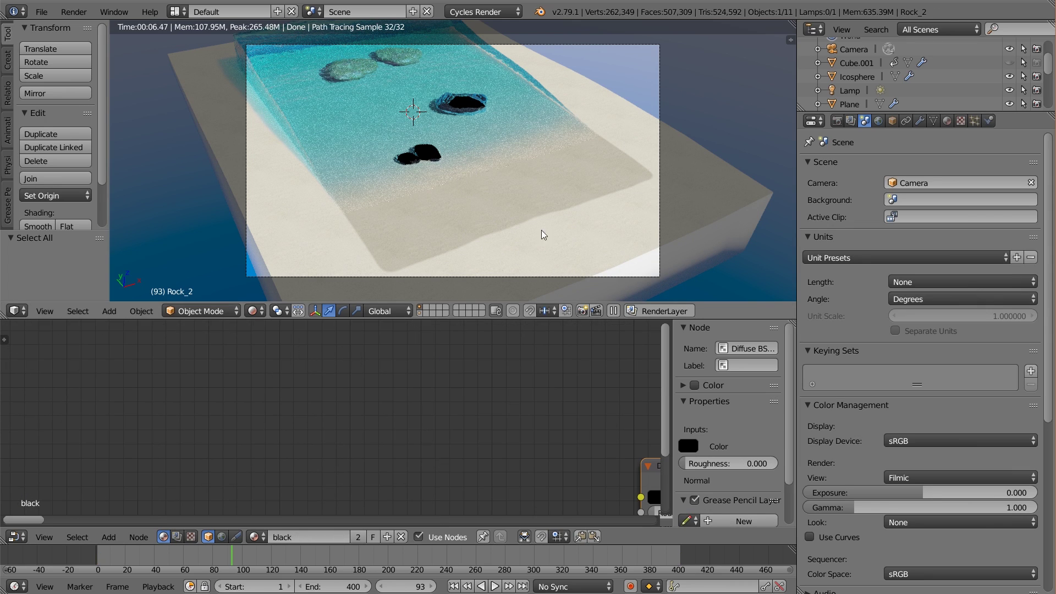
left_click(947, 121)
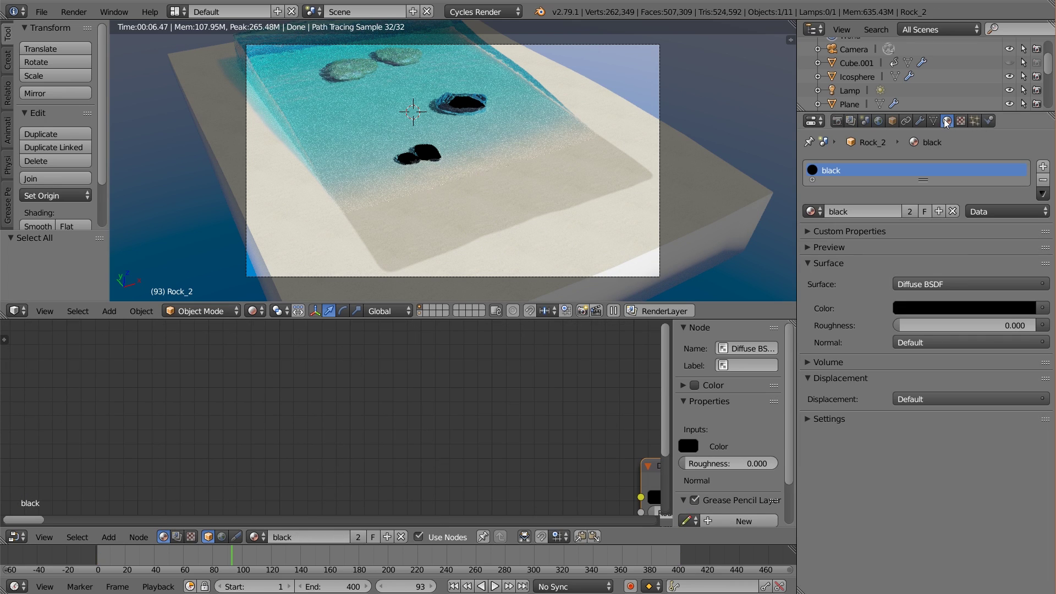
left_click(820, 210)
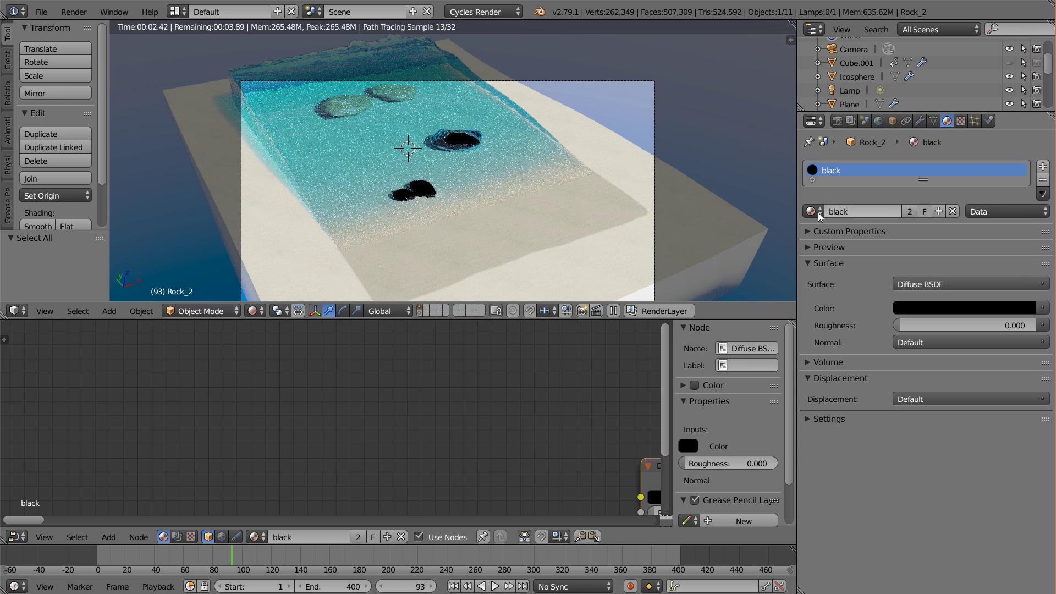
- Delete Rock_2 and undo the deletion
key("Delete")
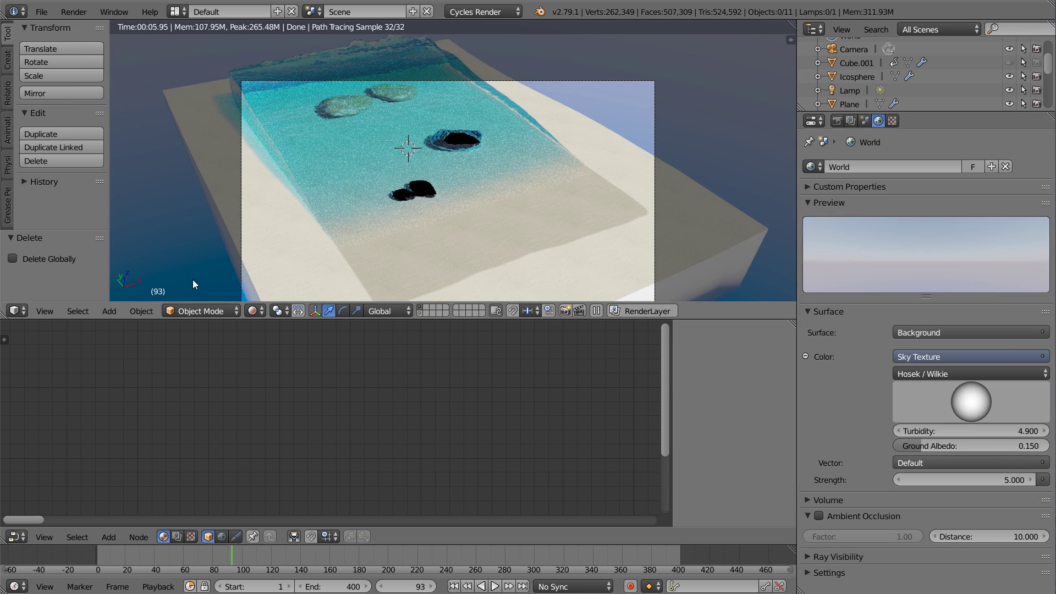
key("ctrl+z")
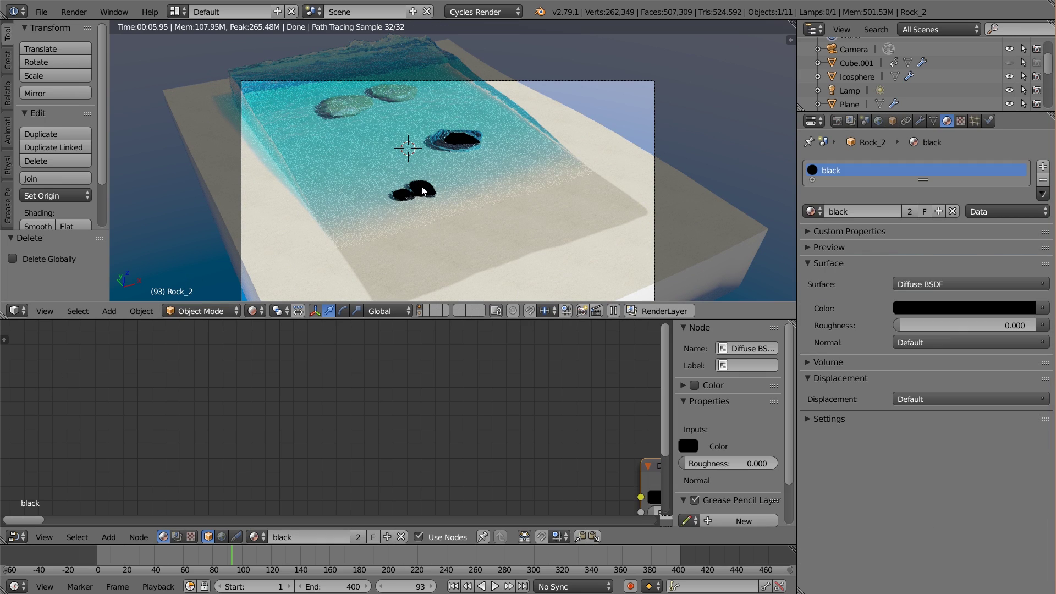
- Append the materials Rock_1, Rock_2 and Rock_3 from Tutorial_Proj_waves.blend
left_click(40, 11)
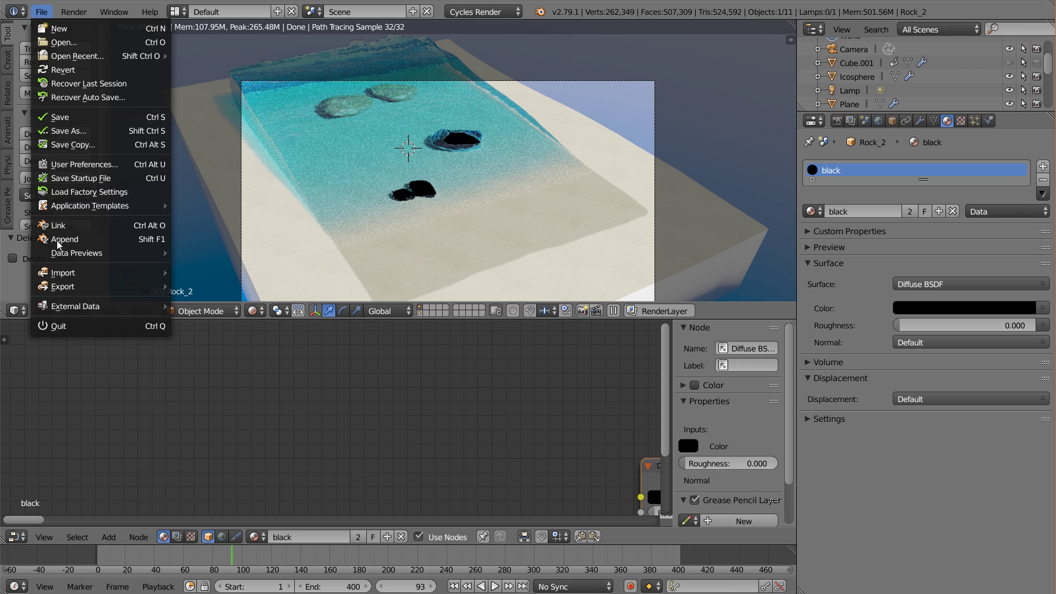
left_click(52, 241)
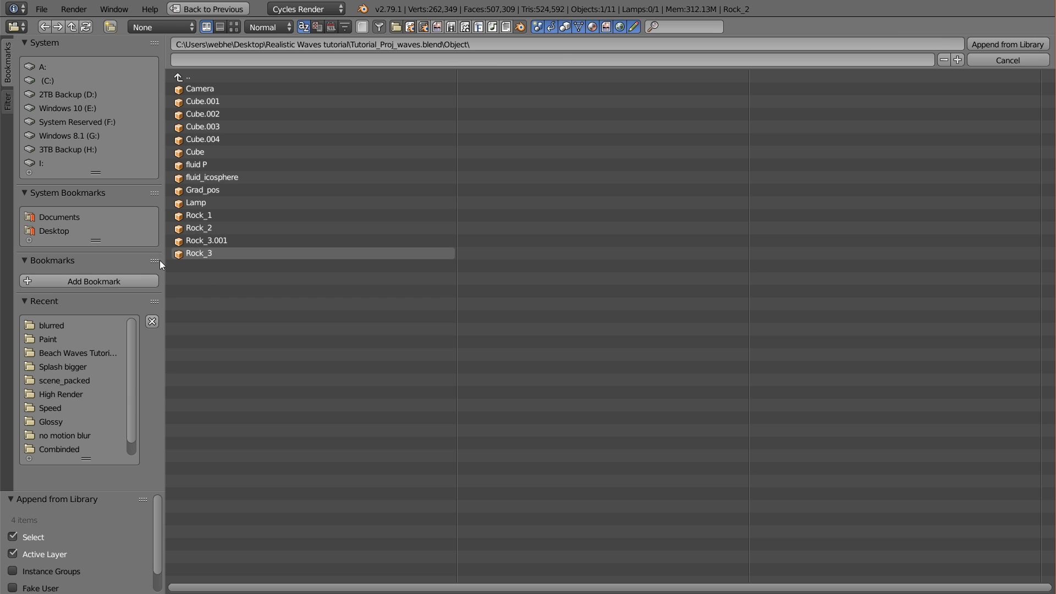
left_click(192, 77)
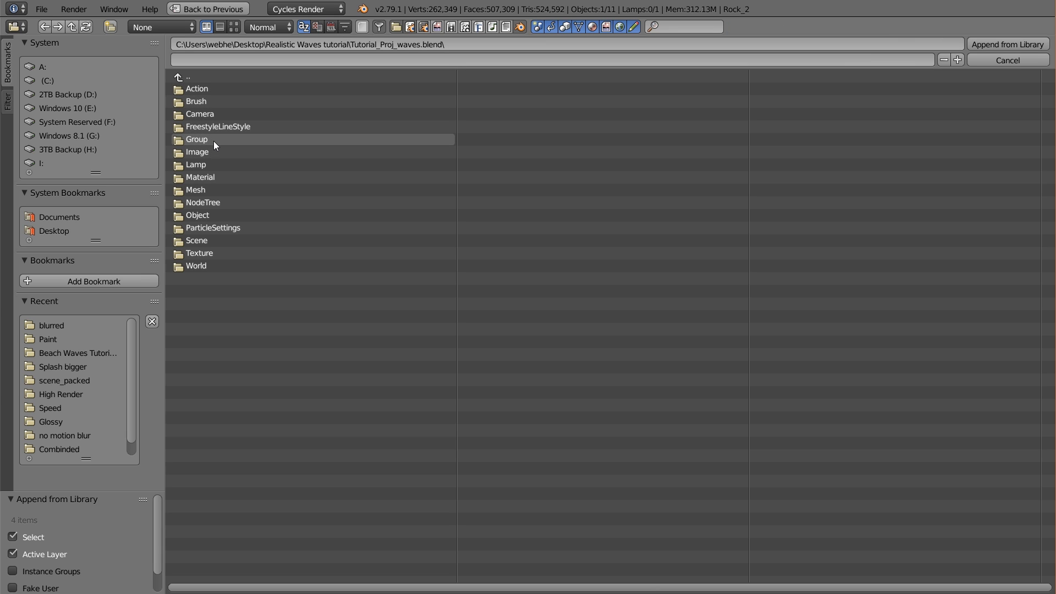
left_click(235, 177)
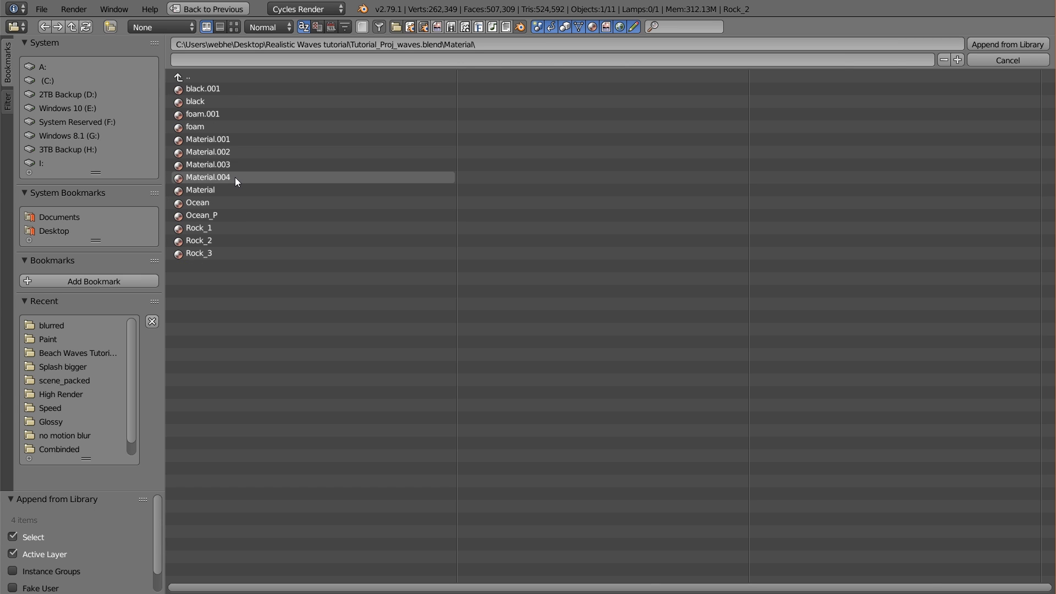
left_click(221, 229)
left_click(221, 252, "shift")
left_click(220, 240, "shift")
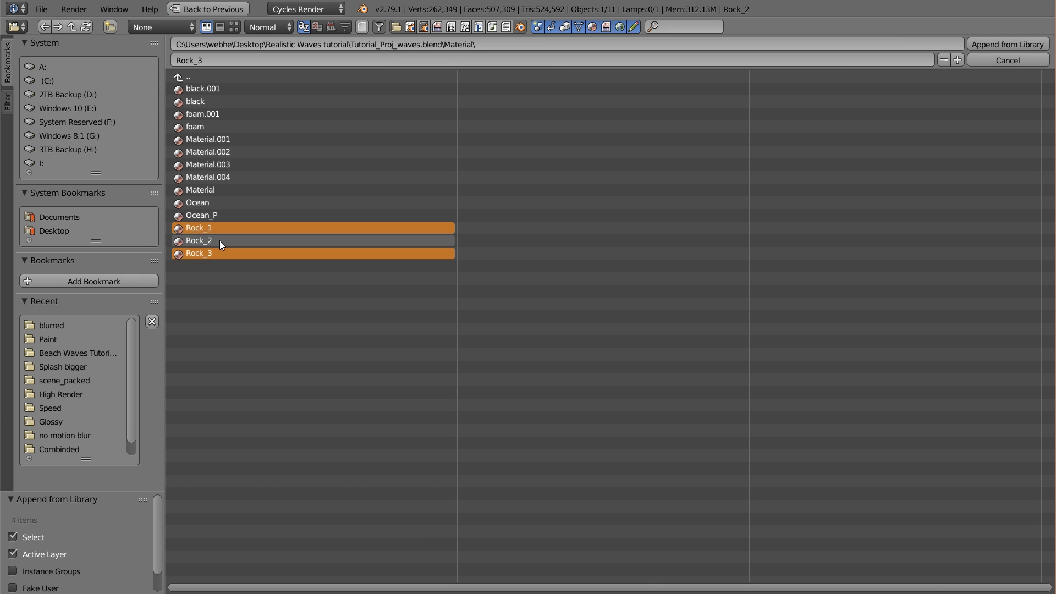
left_click(1020, 46)
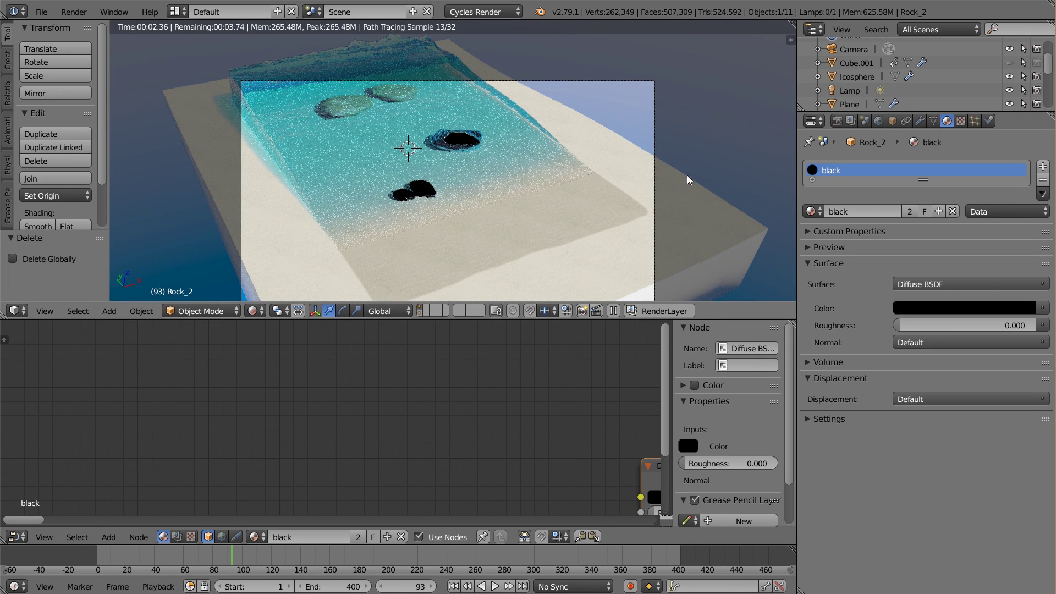
- Assign the Rock_2 material to the pair of shoreline rocks and the Rock_1 material to the larger rock behind them
left_click(814, 212)
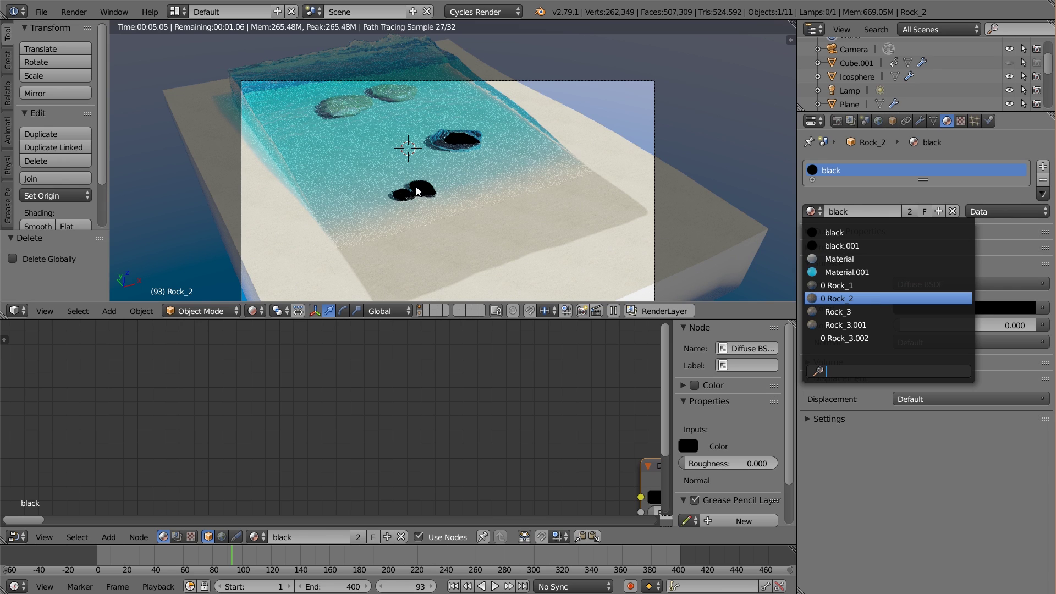
key("Return")
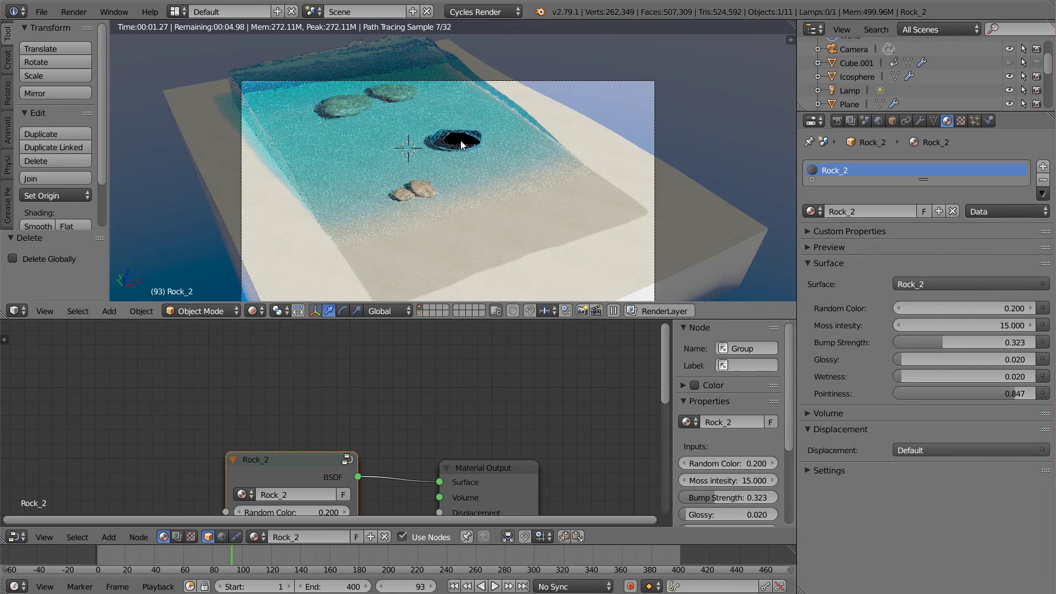
right_click(460, 140)
left_click(812, 211)
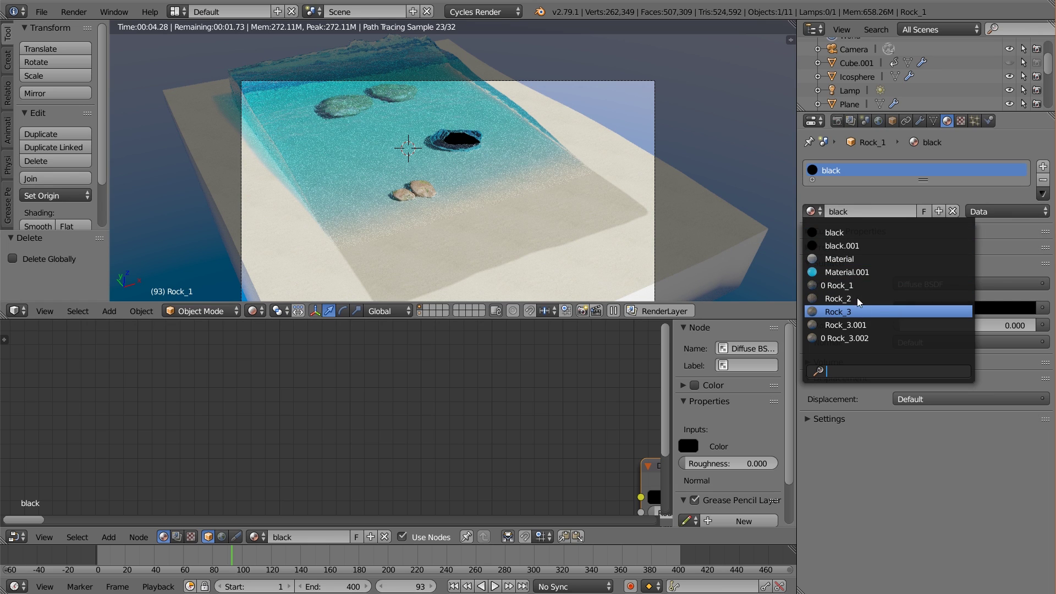
key("Return")
left_click(820, 209)
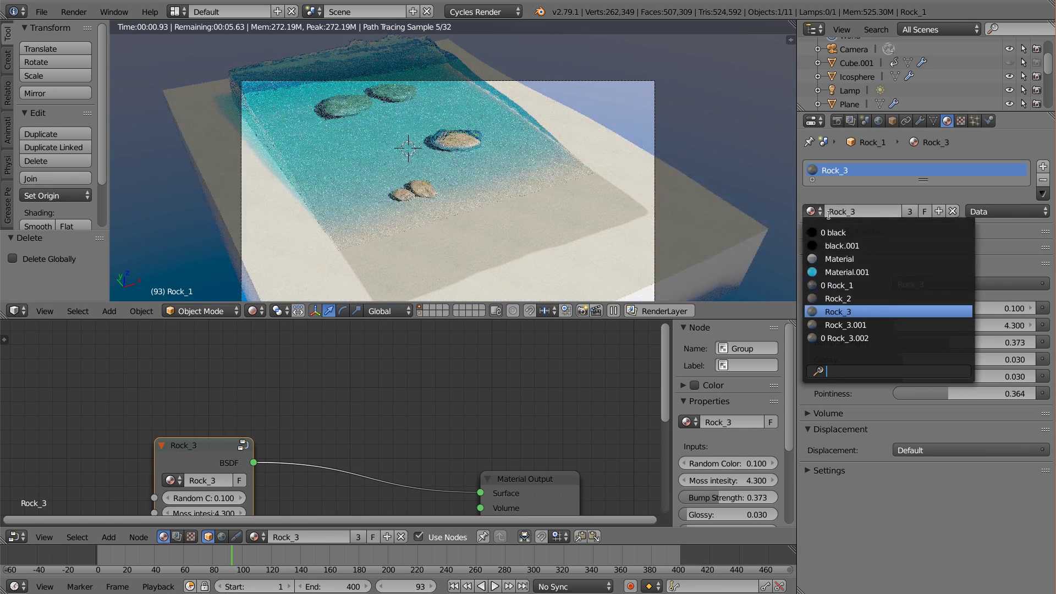
left_click(852, 280)
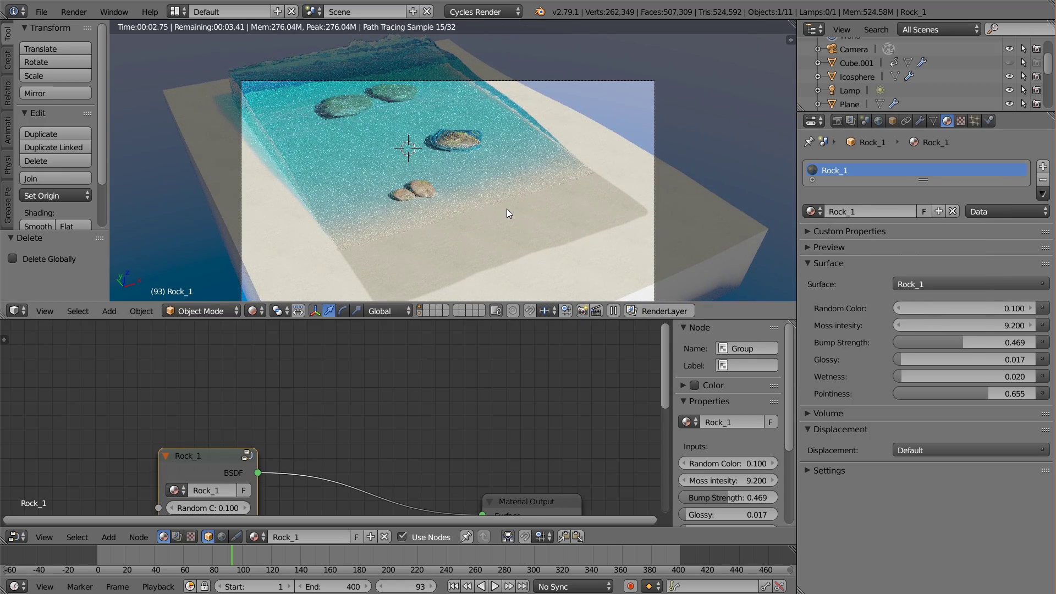
- Switch the viewport to Solid shading and leave the camera view for a free perspective view
scroll(516, 240, "up", 4)
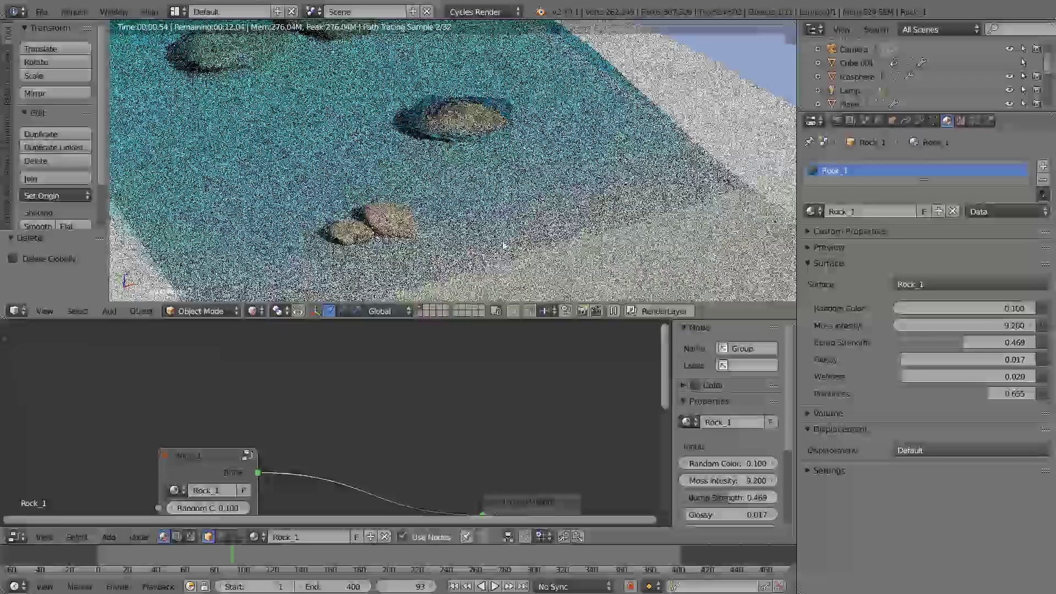
scroll(394, 135, "up", 2)
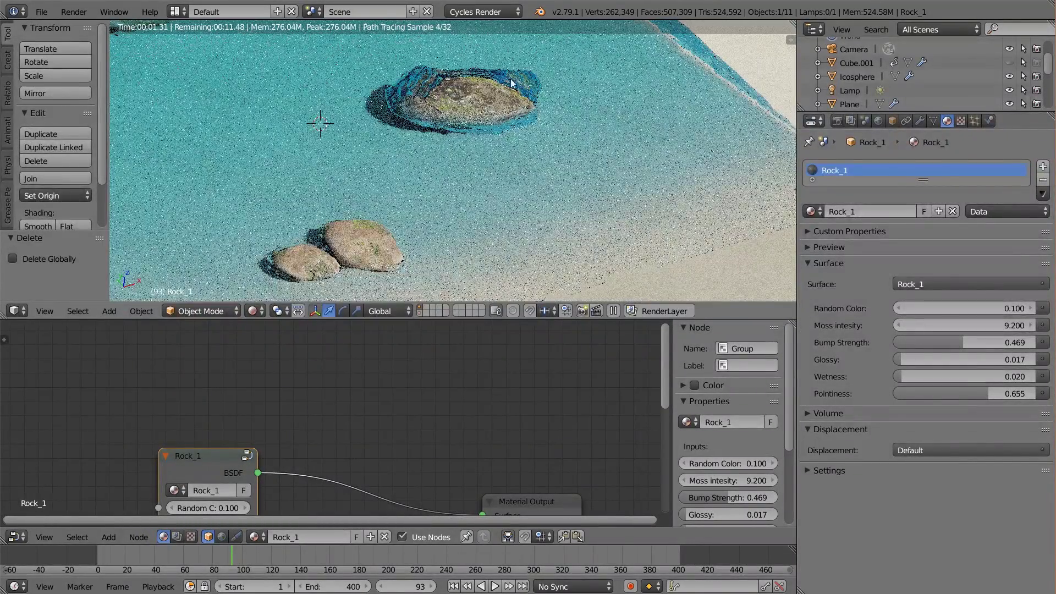
left_click(251, 311)
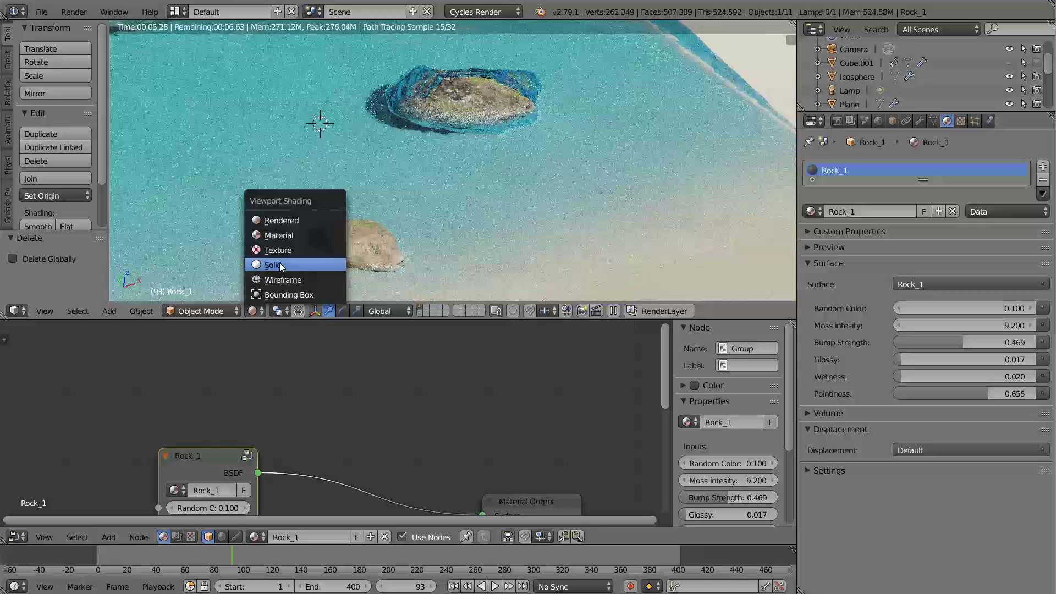
left_click(280, 265)
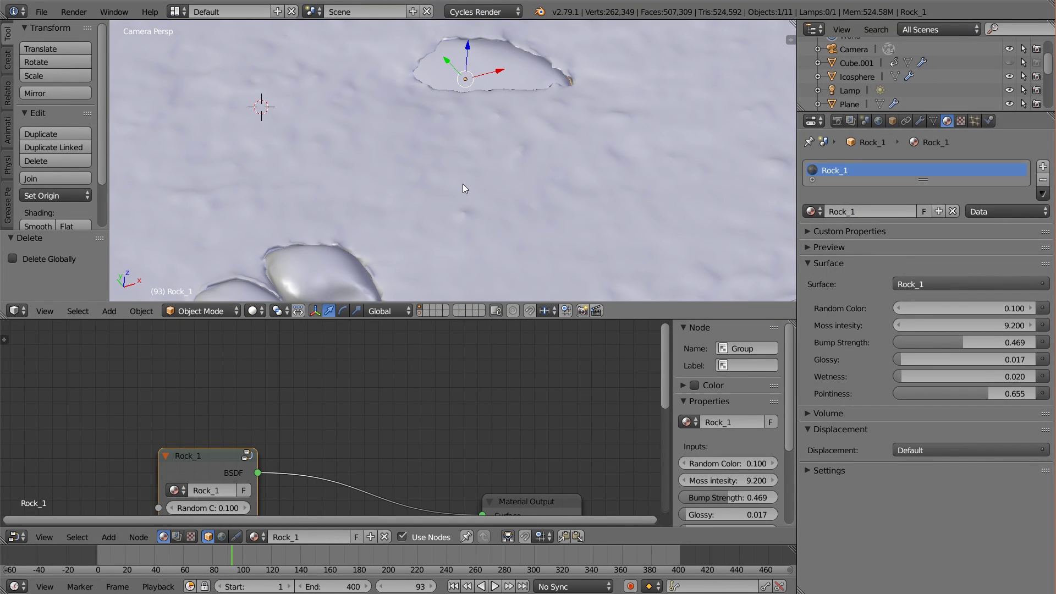
key("KP_0")
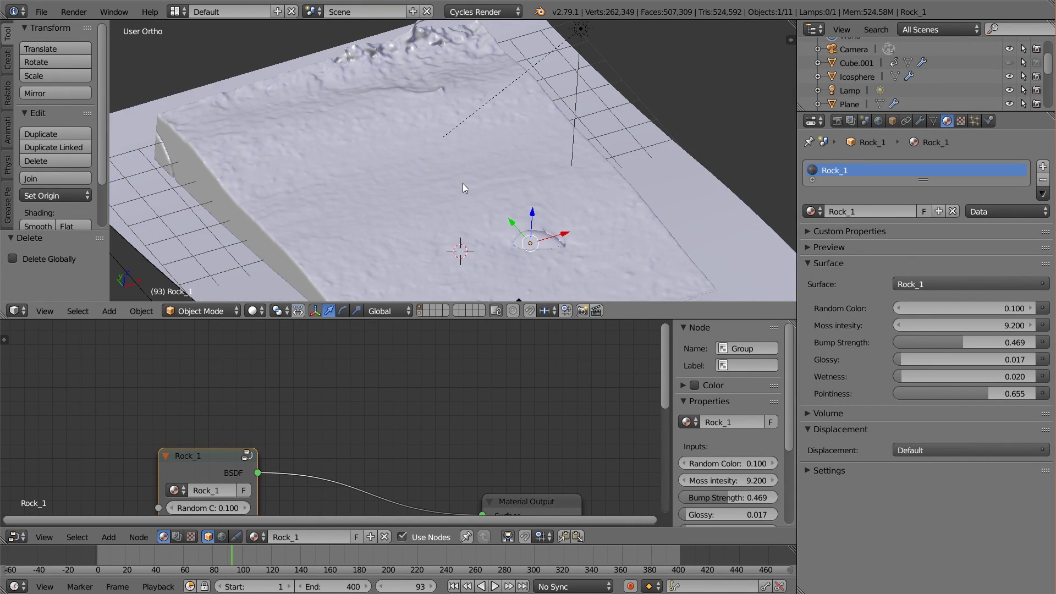
middle_click_drag(463, 184, 437, 177, "shift")
key("KP_5")
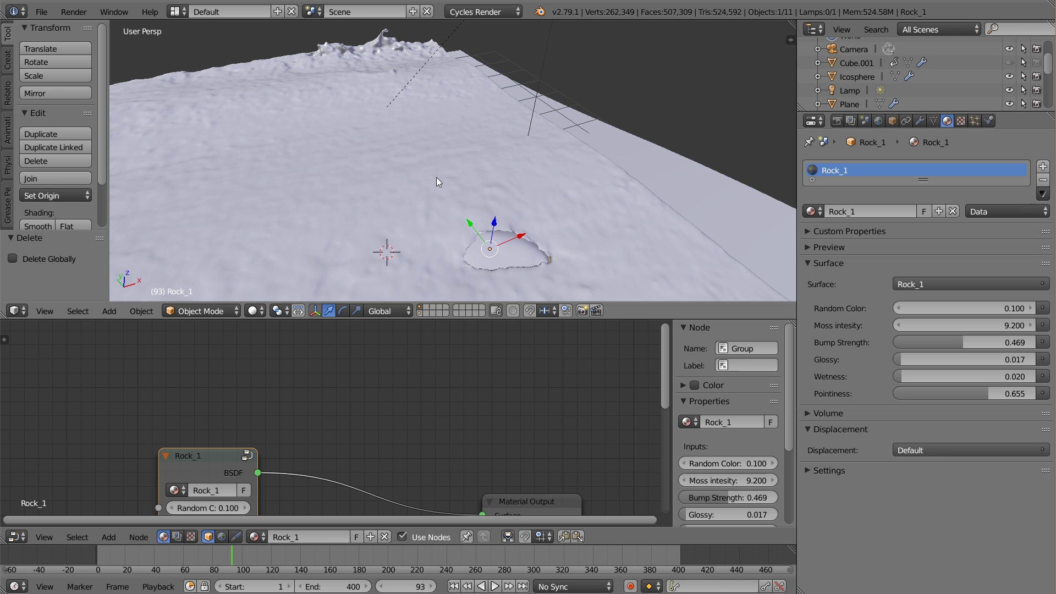
- Scale the entire Rock_1 mesh up by about 1.042 in Edit Mode so it closes against the surrounding water mesh
scroll(437, 177, "up", 3)
scroll(419, 171, "up", 6)
middle_click_drag(414, 196, 207, 143)
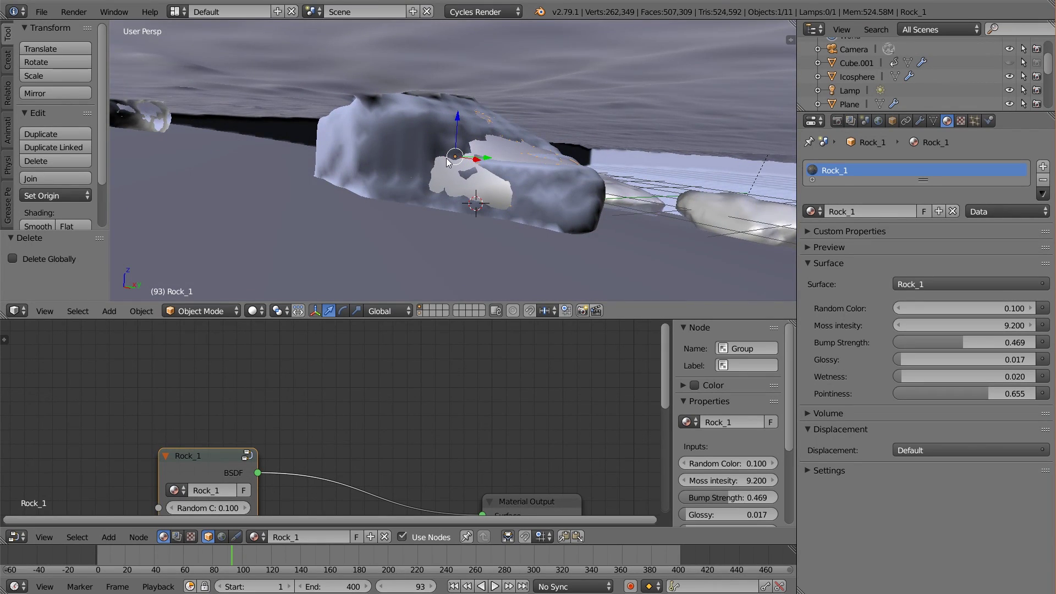
mouse_move(447, 157)
middle_mouse_down()
mouse_move(404, 161)
mouse_move(448, 167)
middle_mouse_up()
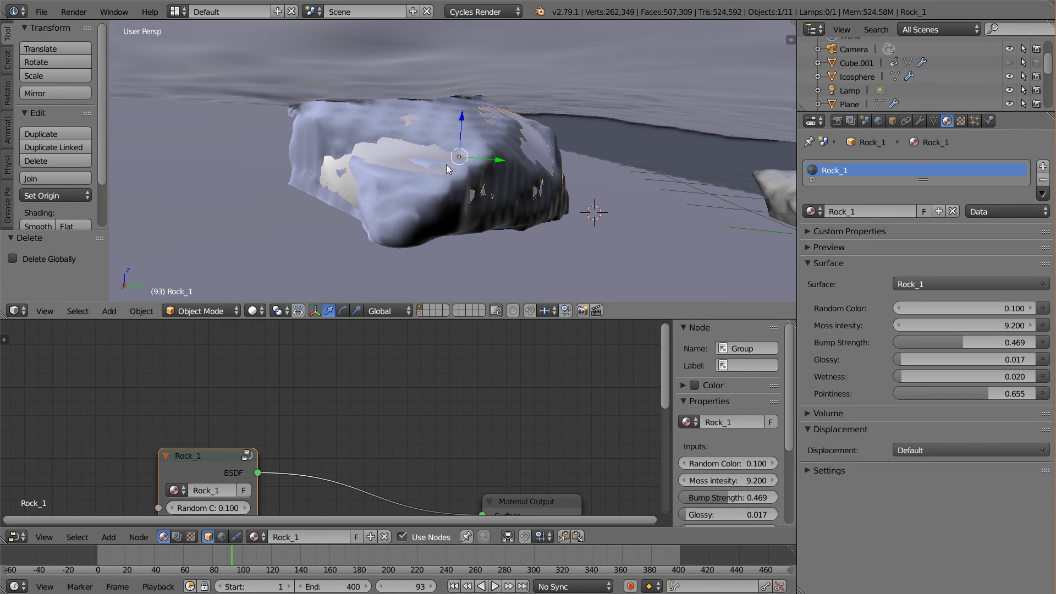
key("Tab")
key("a")
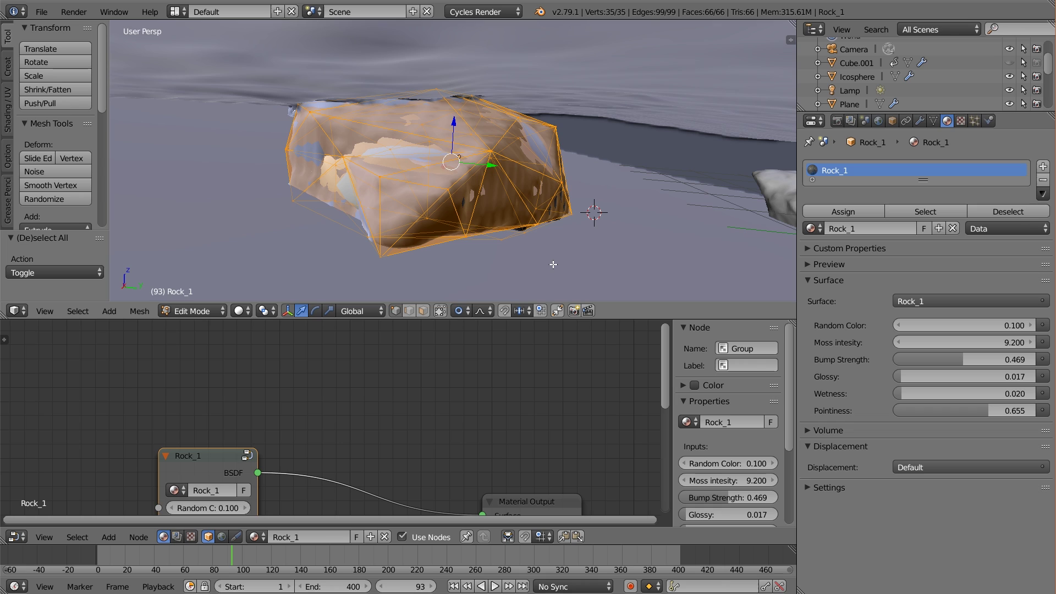
key("s")
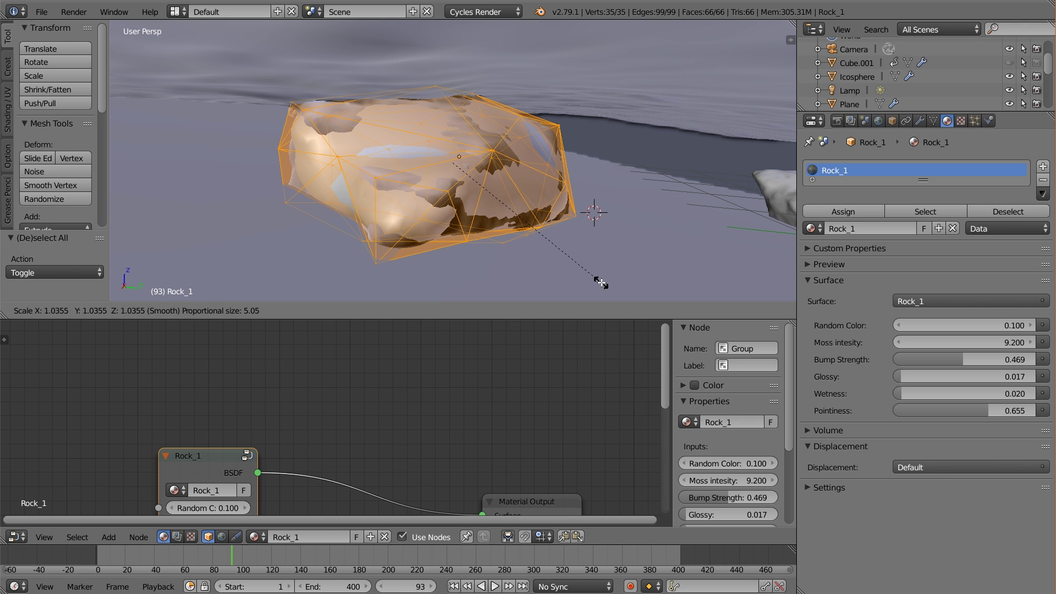
left_click(609, 287)
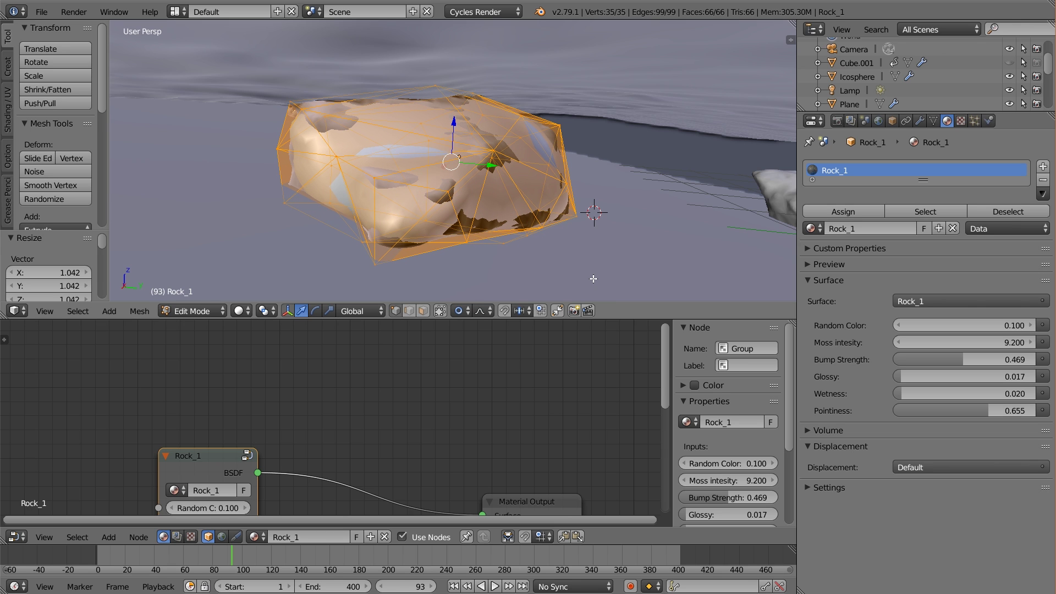
middle_click_drag(257, 168, 405, 196)
key("a")
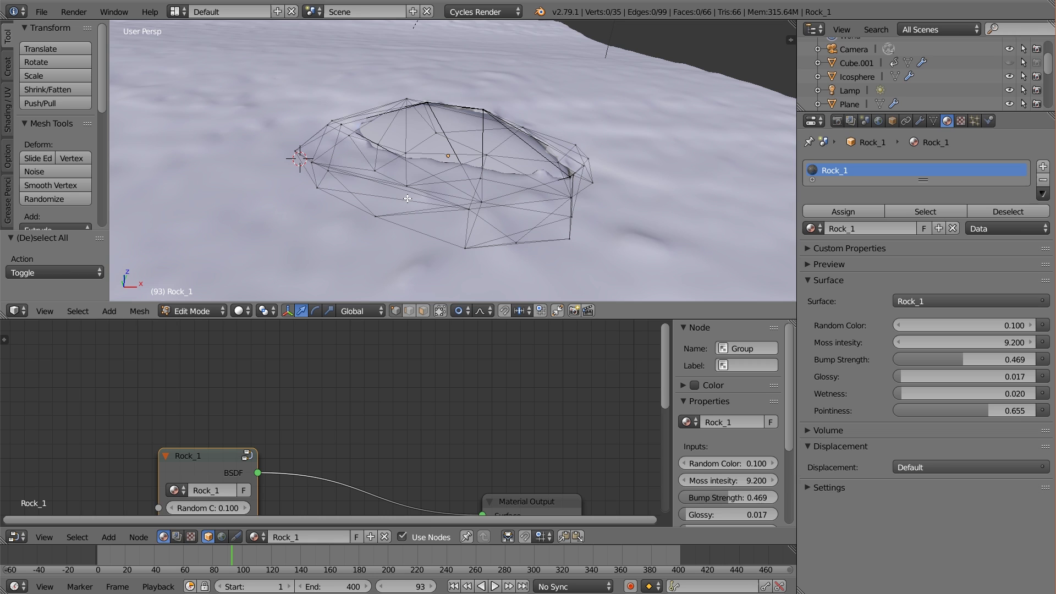
key("Tab")
- Scale only the larger boulder of the Rock_2 mesh up by about 1.034 in Edit Mode
scroll(478, 166, "down", 4)
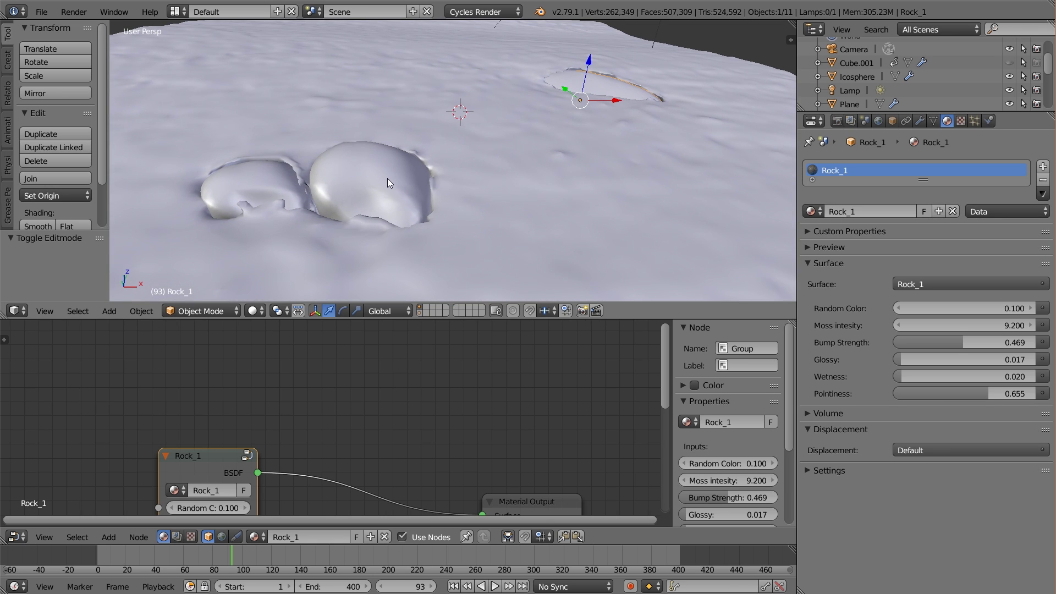
right_click(387, 178)
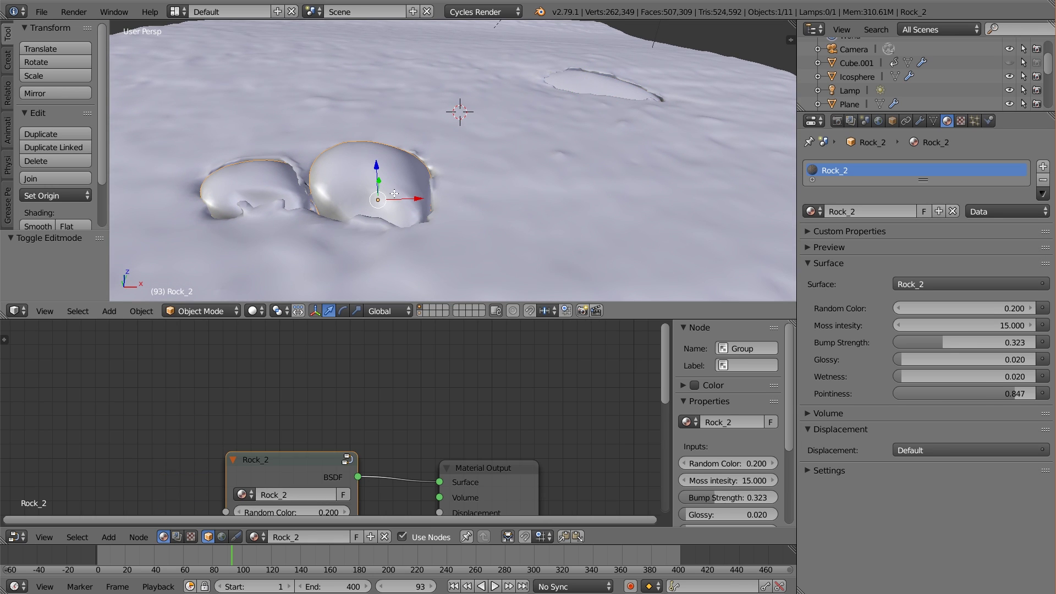
key("Tab")
key("a")
key("a")
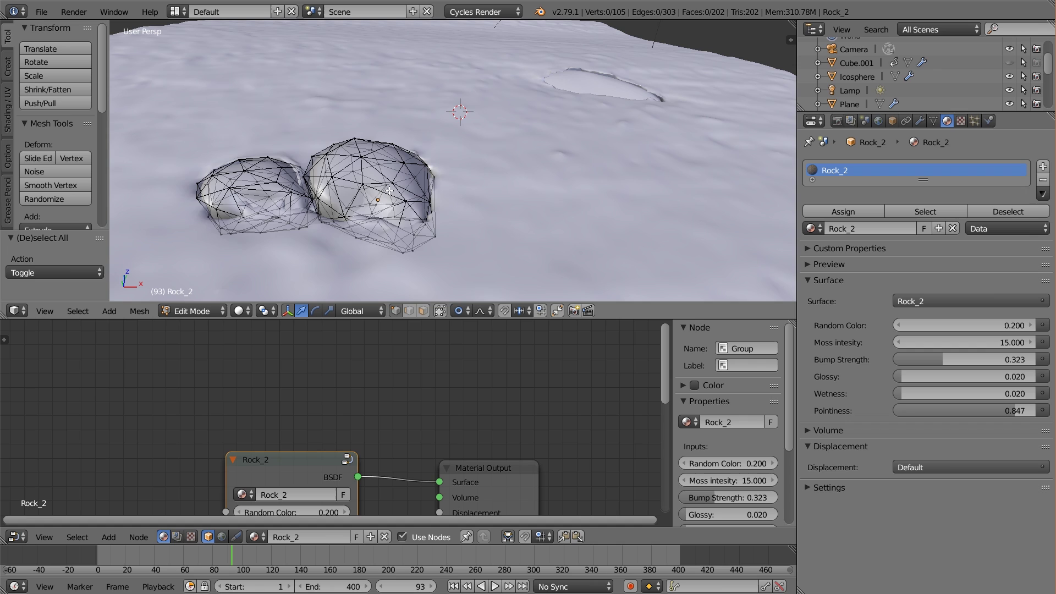
key("l")
key("s")
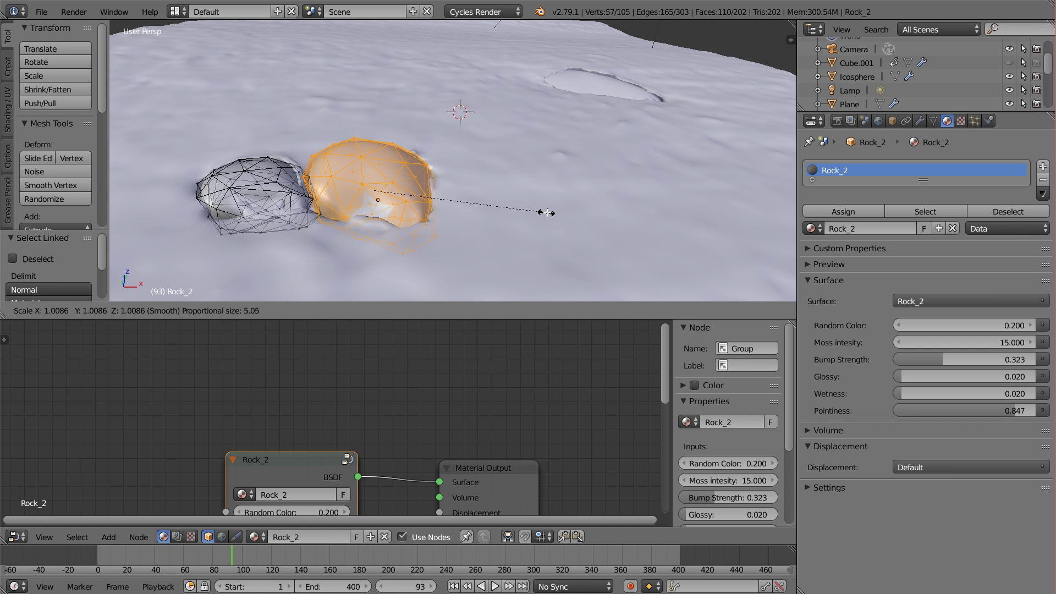
left_click(583, 218)
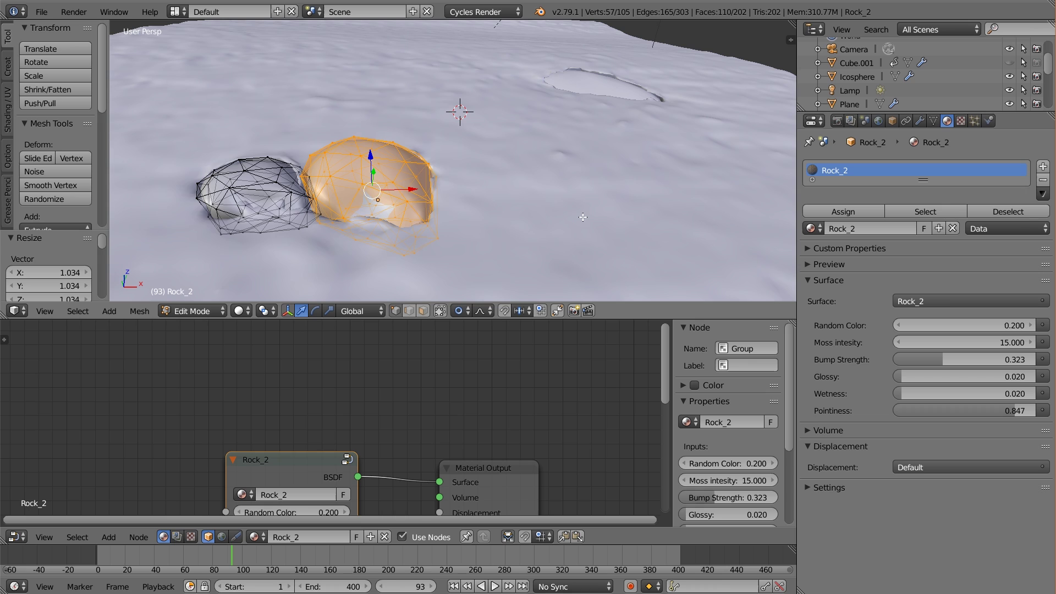
- Scale the smaller linked boulder of Rock_2 up slightly and return to Object Mode
key("a")
key("l")
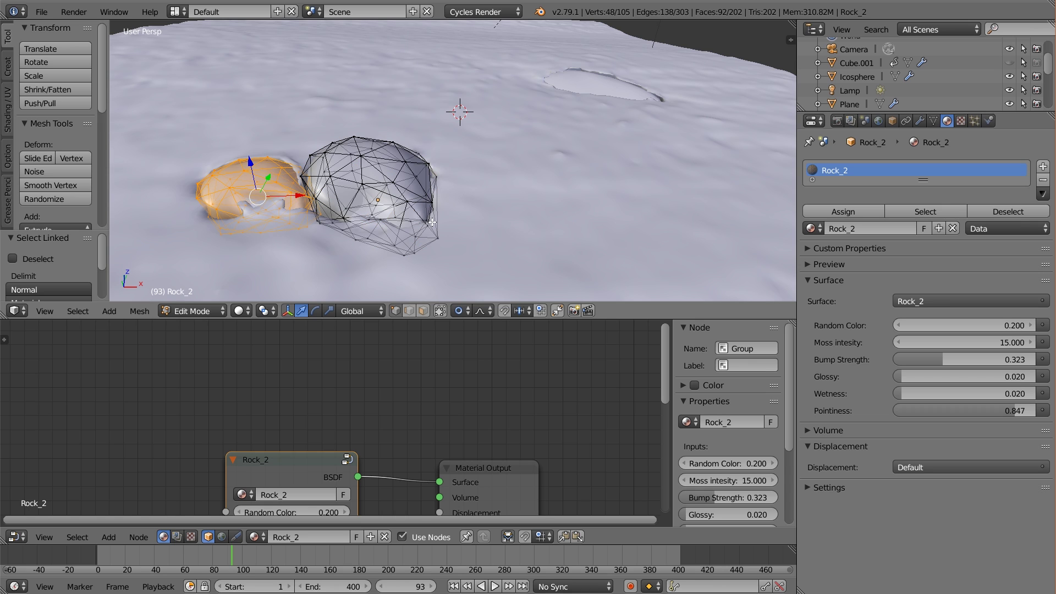
key("s")
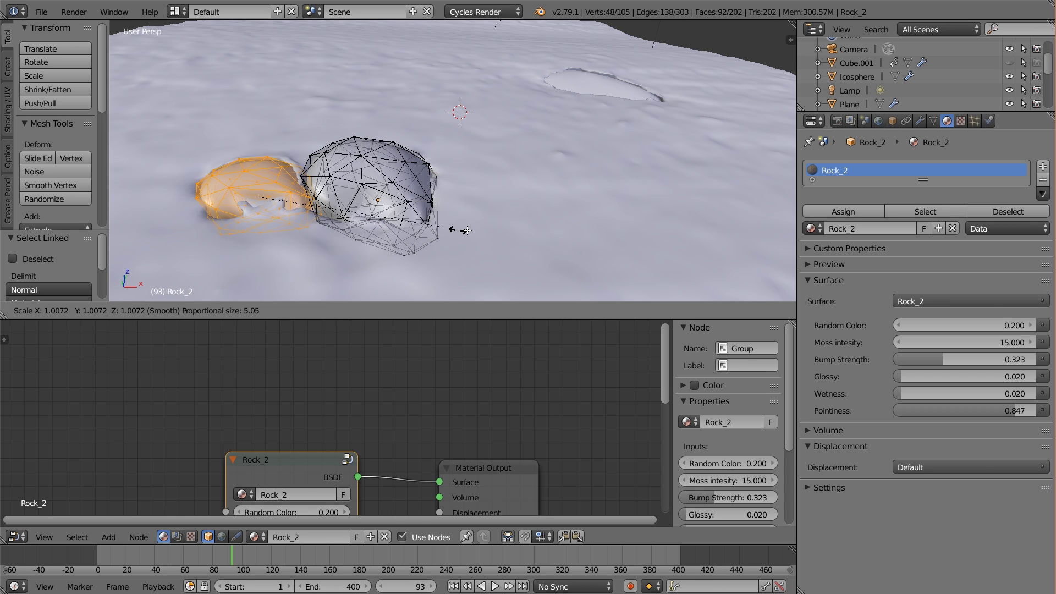
left_click(521, 235)
key("a")
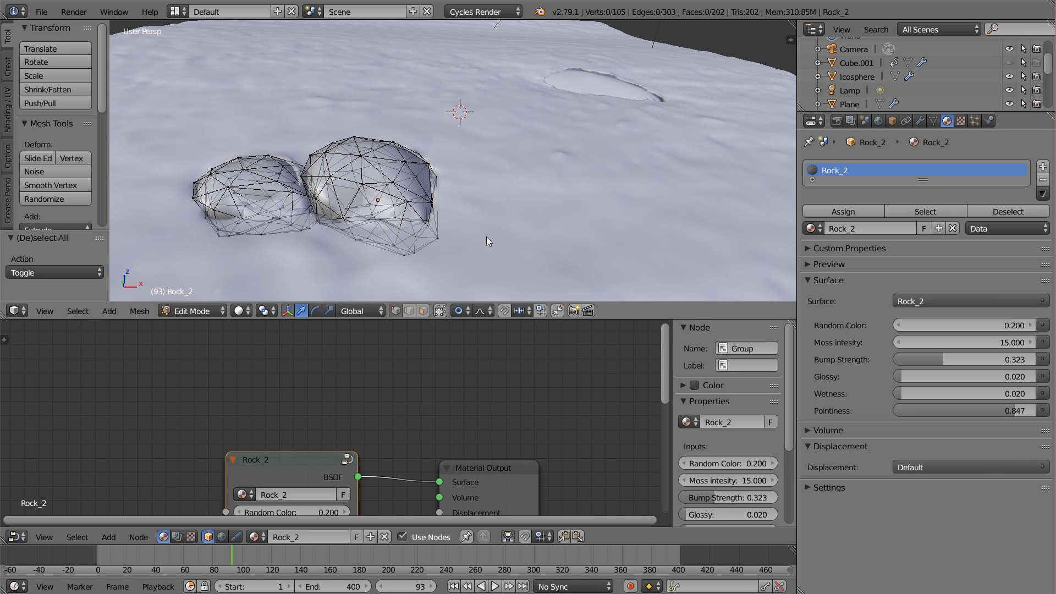
key("Tab")
- Examine from several angles how the enlarged Rock_2 boulders meet the water surface
scroll(430, 257, "down", 2)
middle_click_drag(429, 258, 480, 237)
scroll(480, 238, "up", 4)
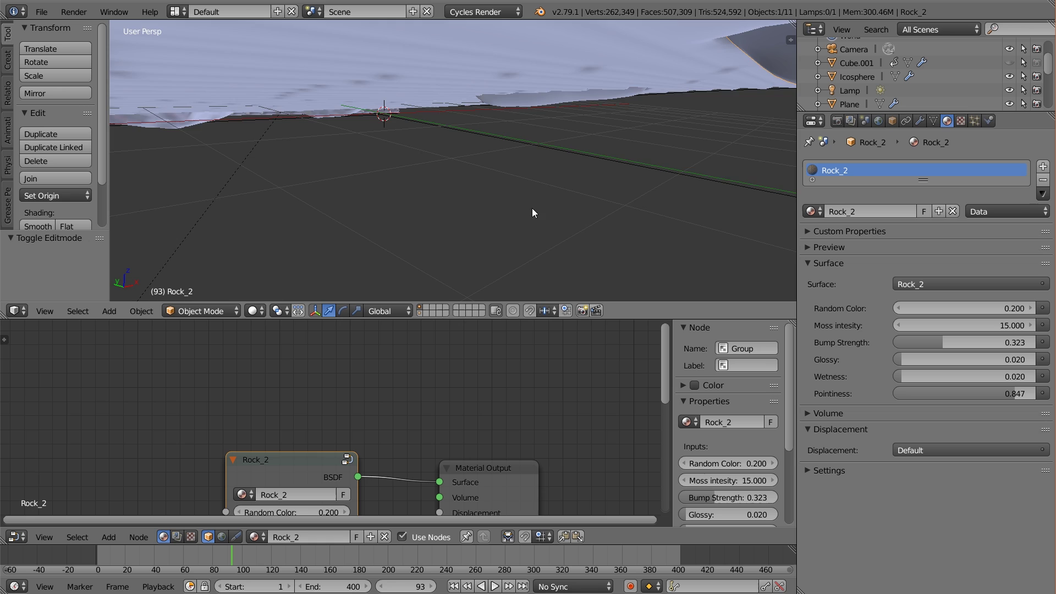
middle_click_drag(533, 208, 419, 234, "shift")
scroll(473, 233, "down", 8)
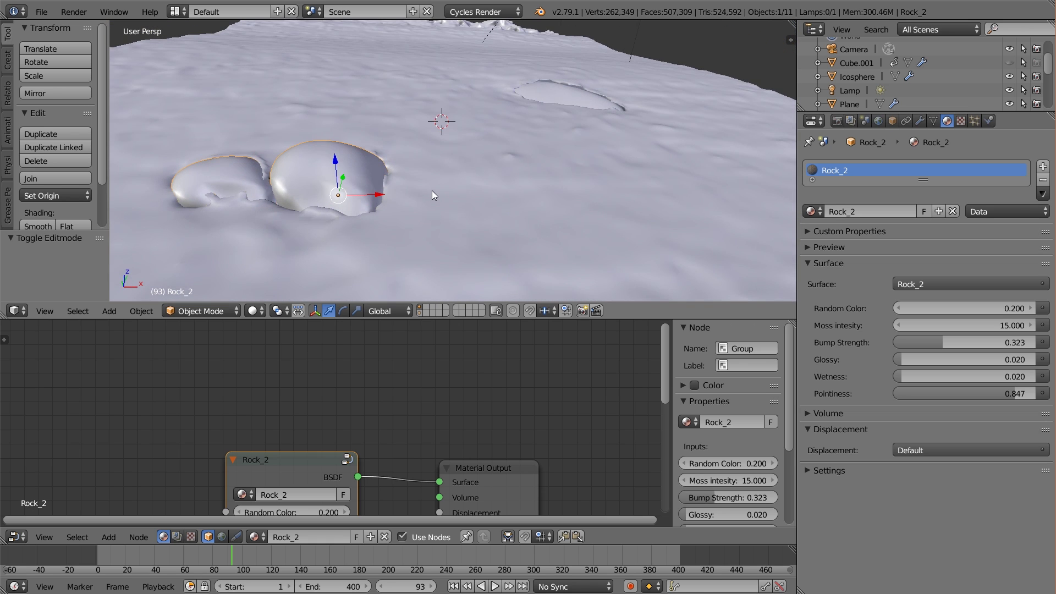
scroll(432, 191, "down", 5)
middle_click_drag(433, 190, 424, 203)
scroll(416, 187, "up", 5)
middle_click_drag(334, 251, 355, 213, "shift")
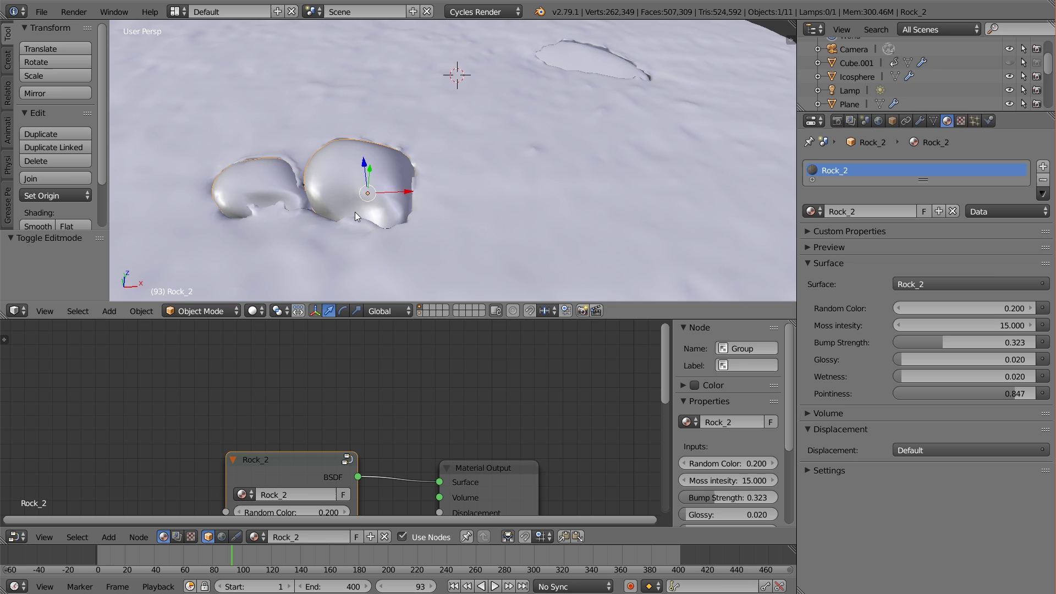
scroll(355, 216, "up", 3)
scroll(318, 208, "down", 3)
key("Tab")
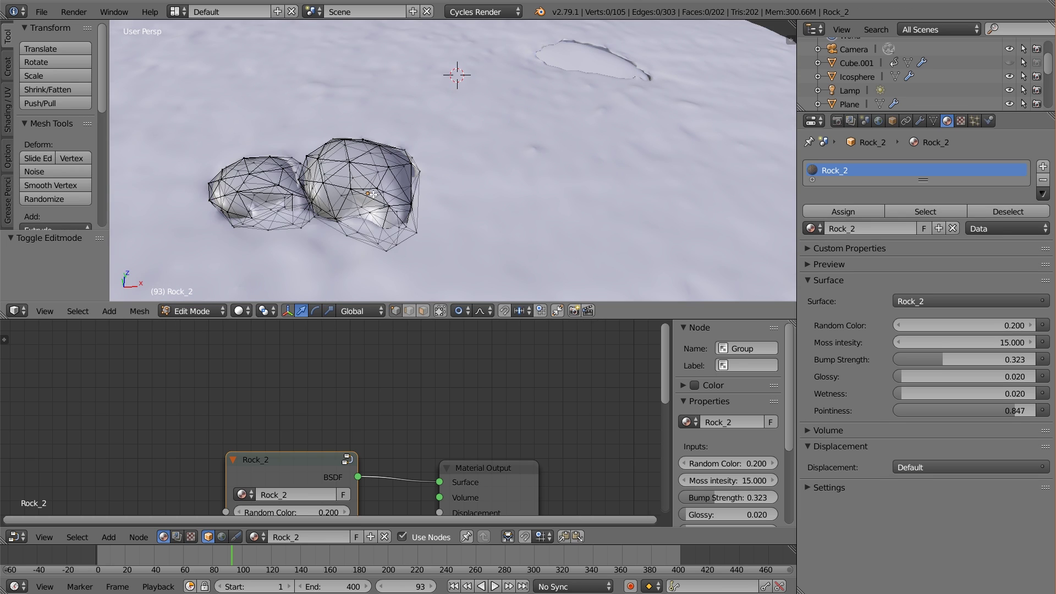
key("l")
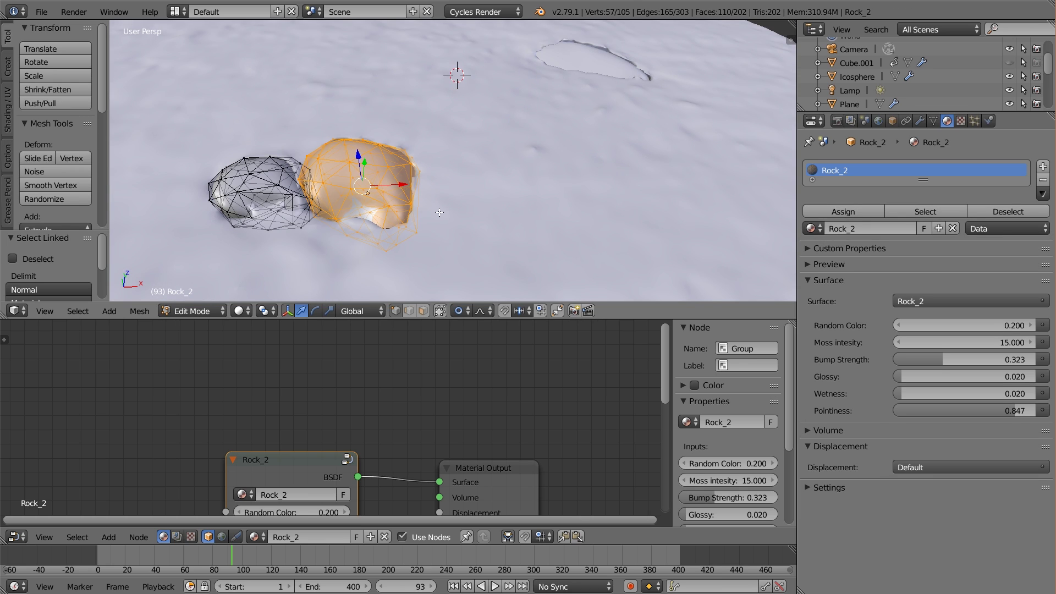
key("a")
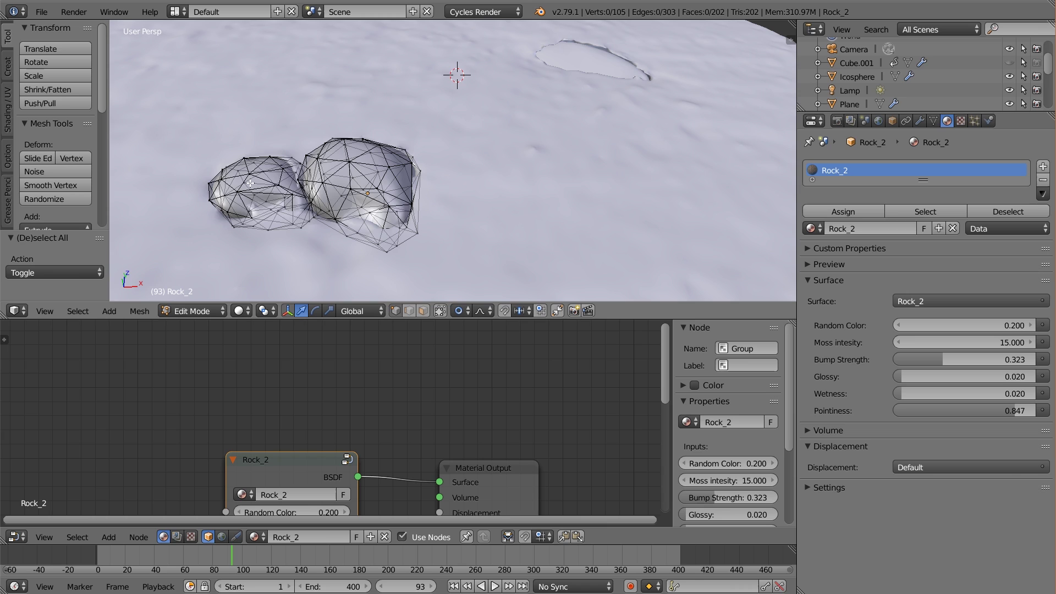
key("l")
key("s")
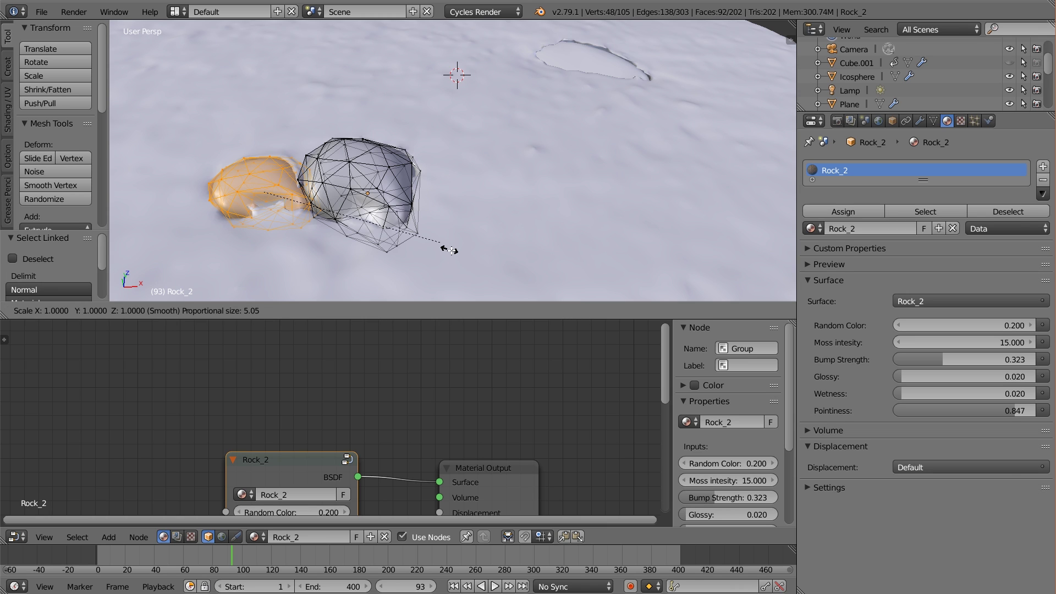
left_click(451, 251)
key("a")
key("Tab")
- Save the project file
scroll(481, 178, "down", 5)
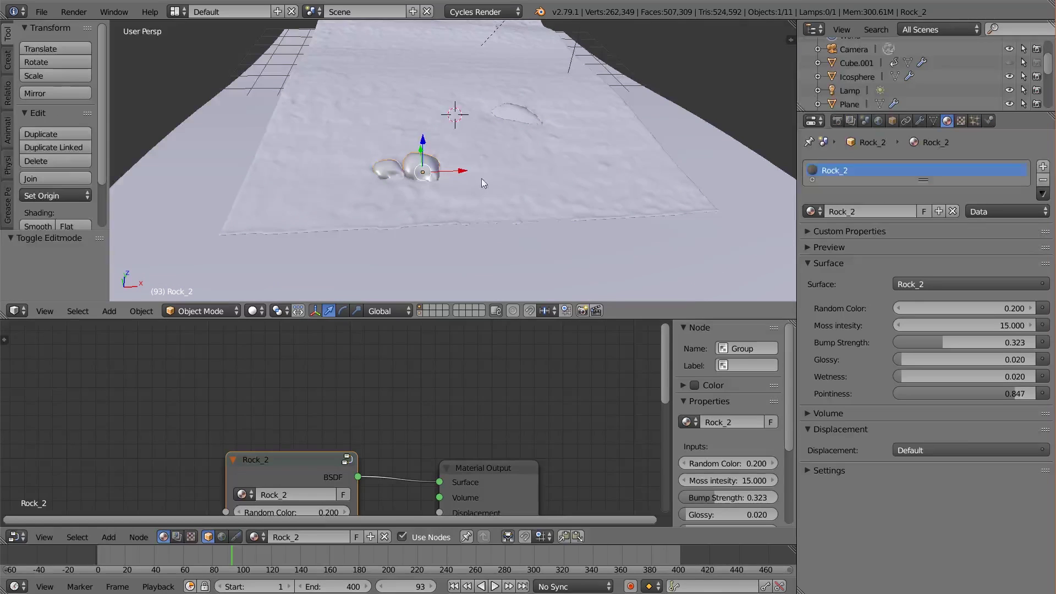
middle_click_drag(481, 178, 450, 212)
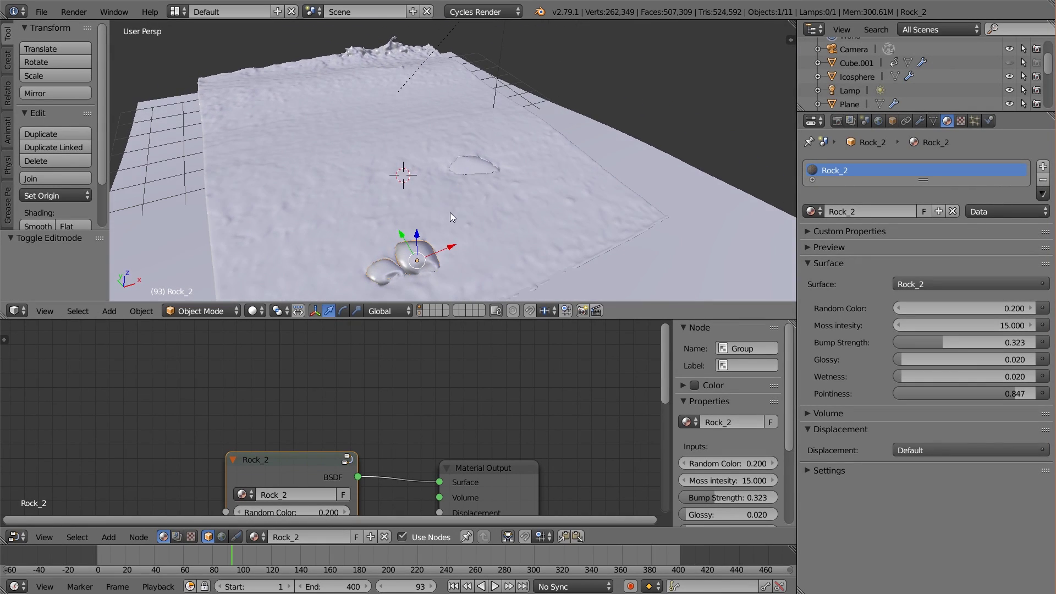
left_click(38, 12)
left_click(84, 115)
scroll(454, 155, "down", 4)
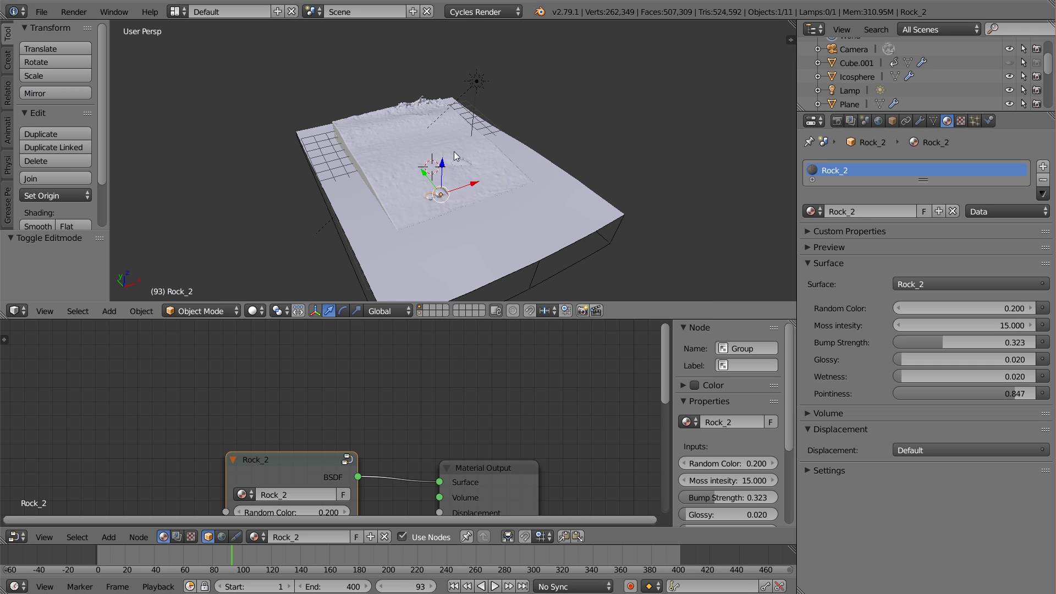
- Look through the camera, set the animation's start frame to 250 and jump to that frame
key("KP_0")
scroll(491, 220, "up", 2)
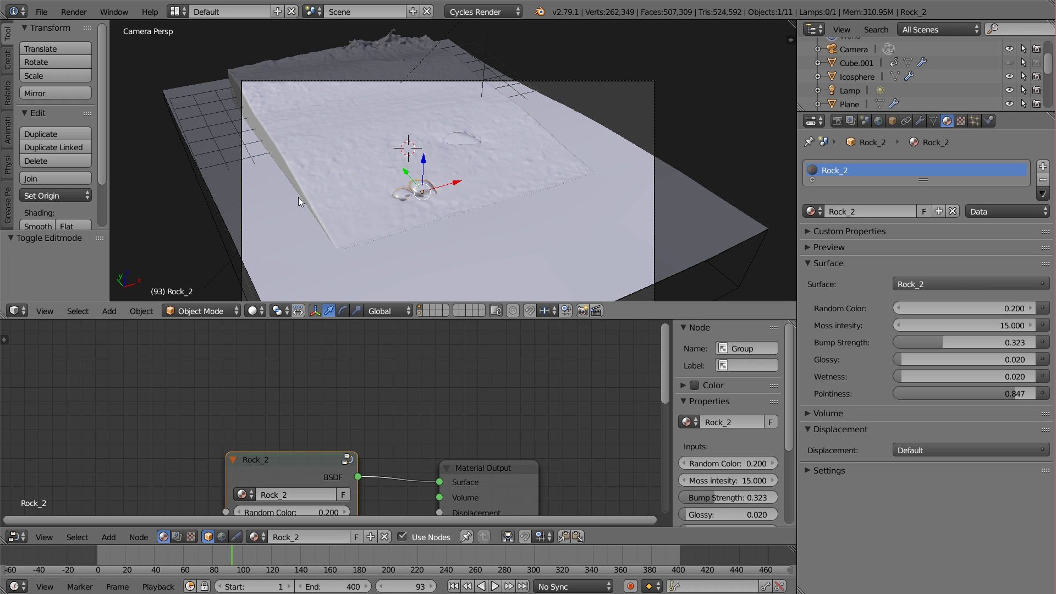
scroll(302, 198, "down", 2)
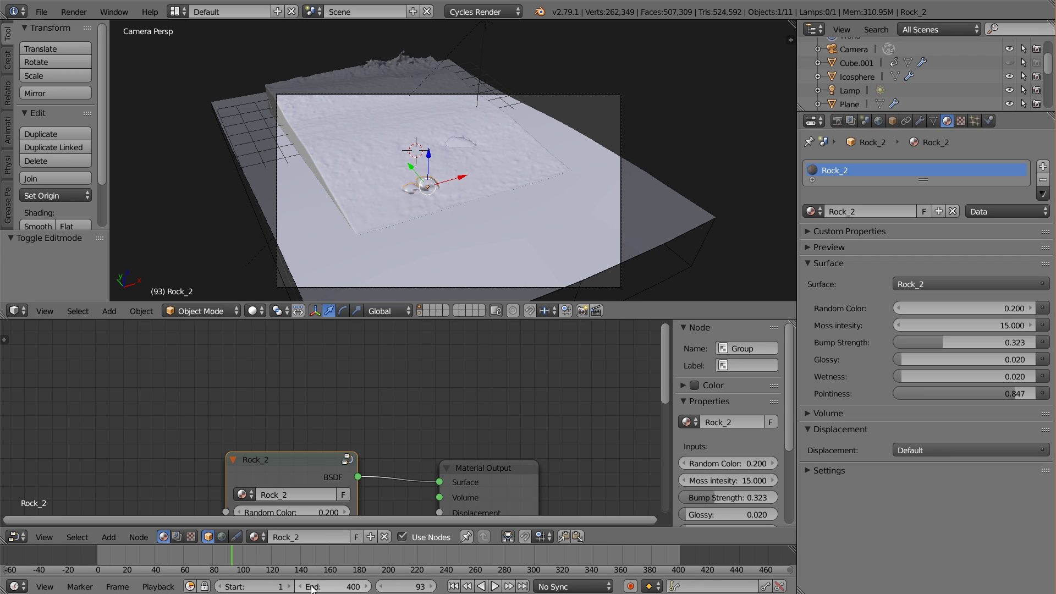
left_click(255, 581)
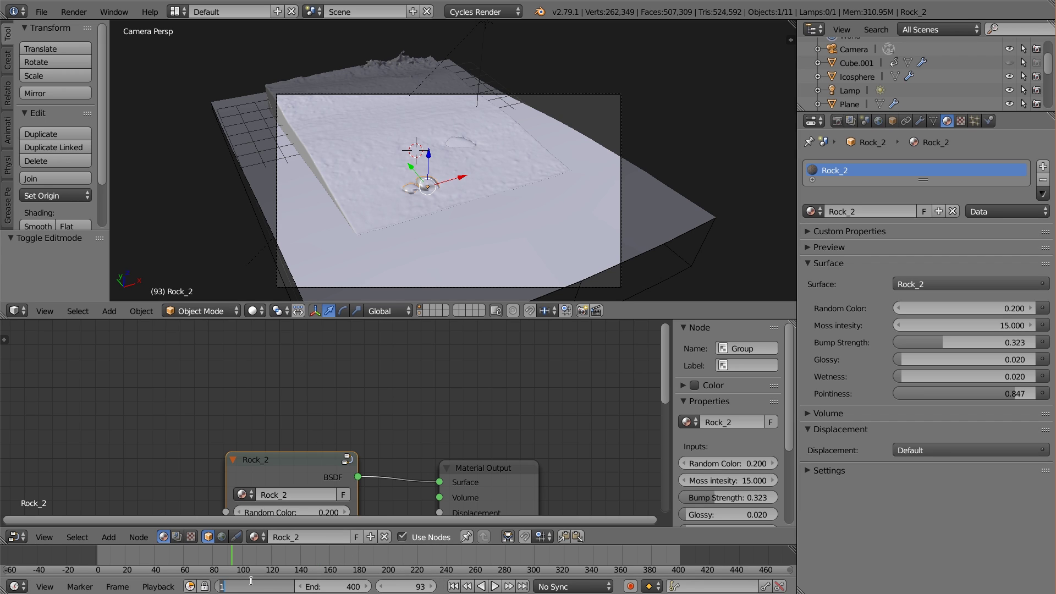
type("250")
key("Return")
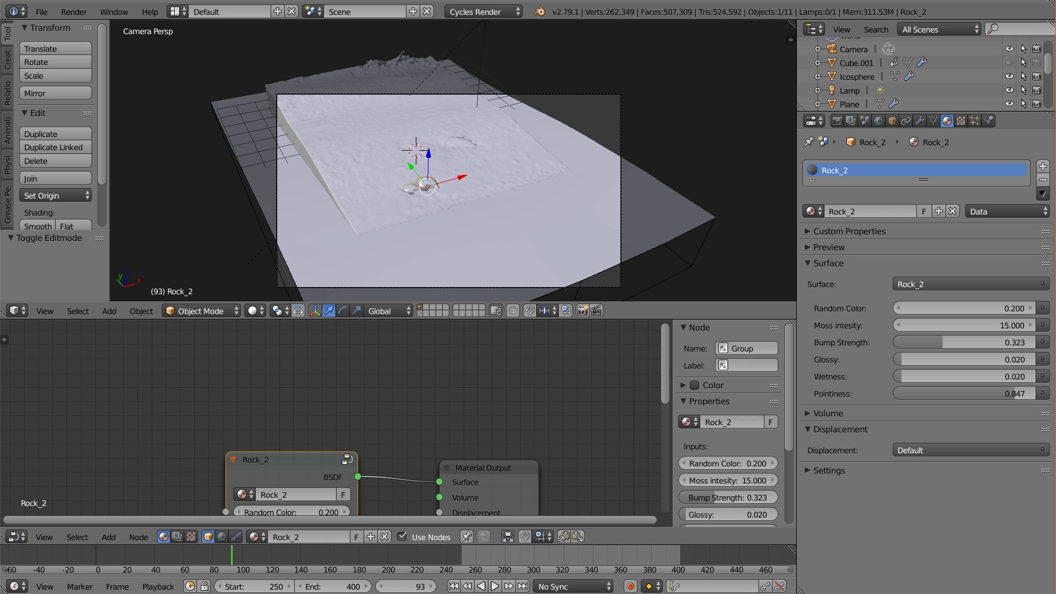
left_click(454, 587)
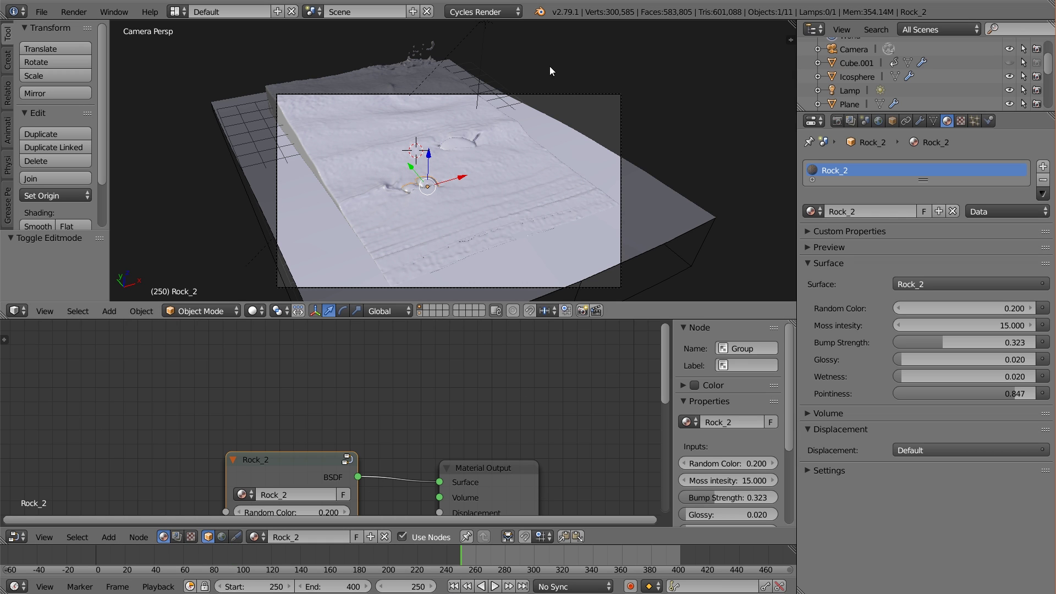
- Preview the camera view at frame 250 in Rendered shading
scroll(563, 205, "up", 2)
scroll(349, 129, "down", 1)
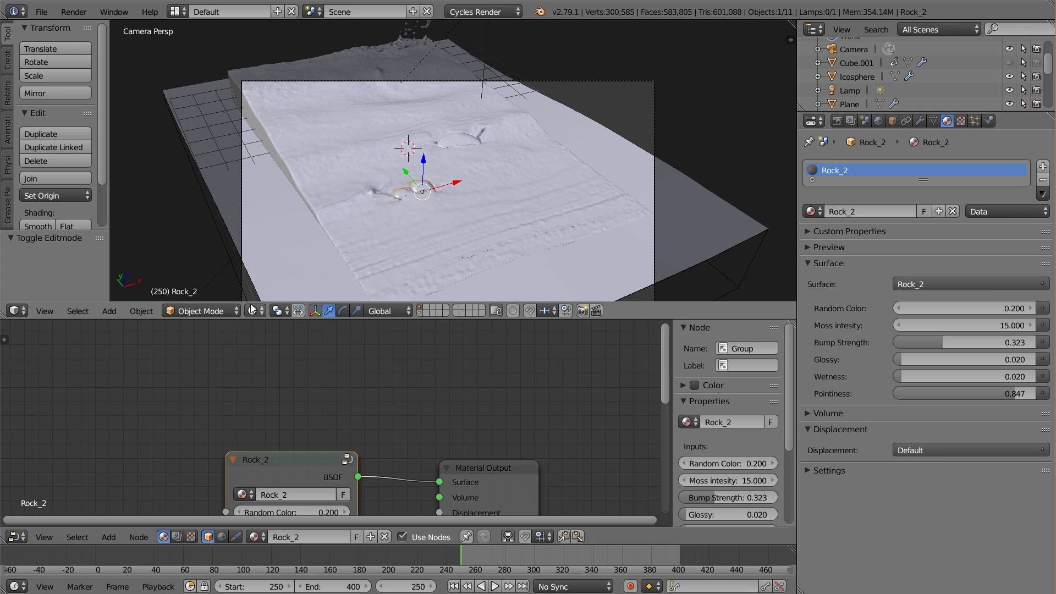
left_click(255, 311)
left_click(285, 219)
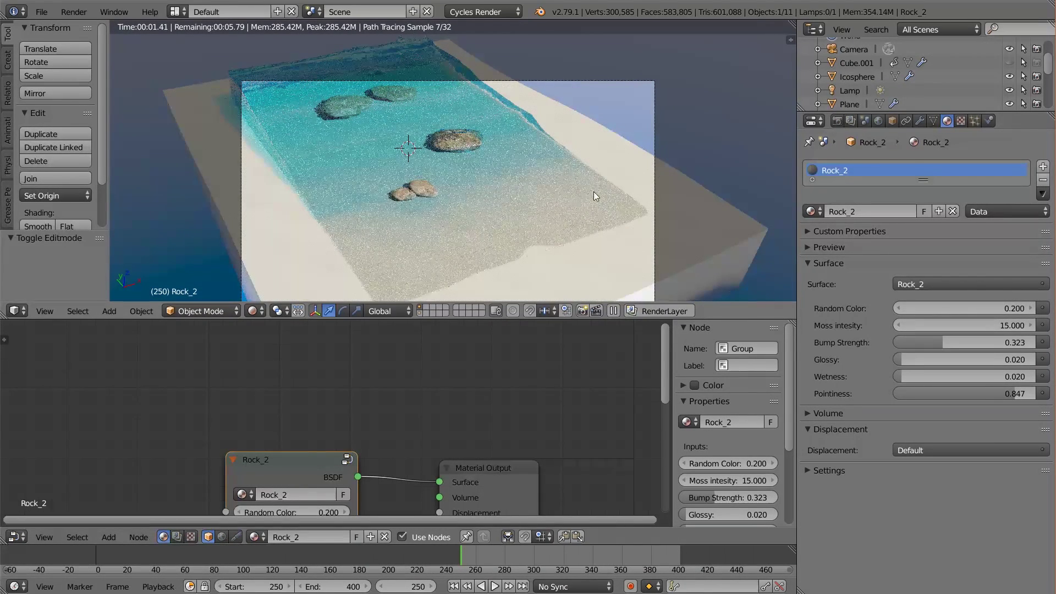
- Select the sand plane and lighten the grey Color2 of the Multiply node whose factor comes from the ColorRamp
right_click(605, 248)
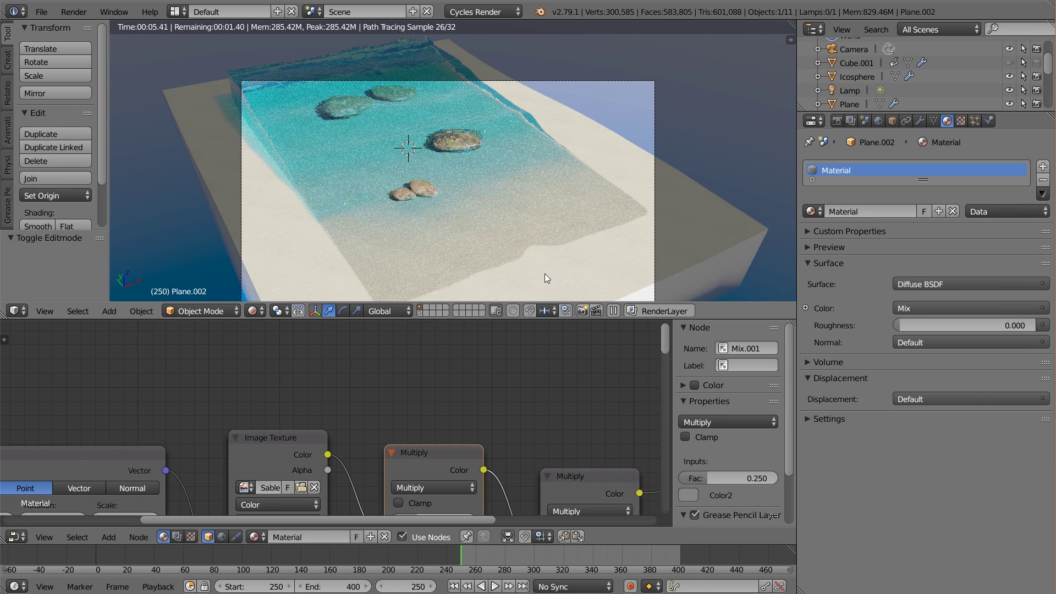
middle_click_drag(515, 440, 473, 378)
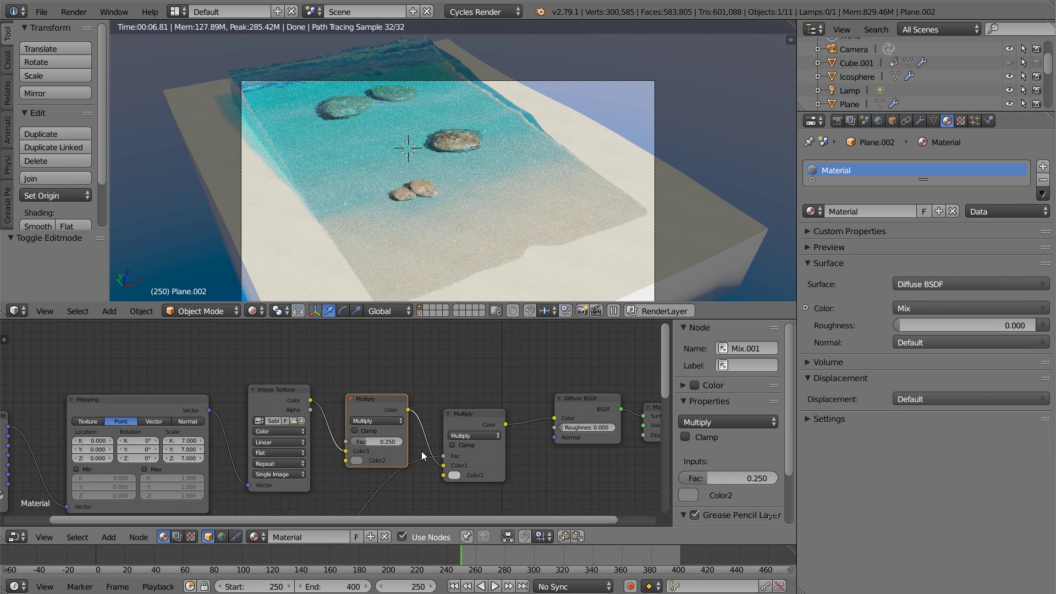
middle_click_drag(422, 451, 349, 370)
scroll(450, 421, "down", 1)
left_click(357, 364)
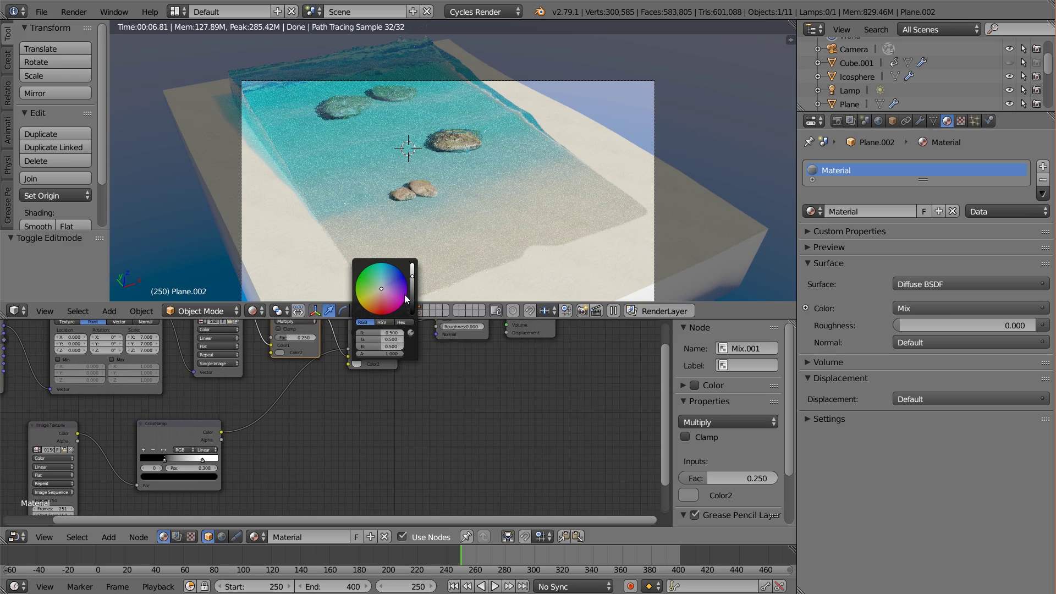
mouse_move(411, 276)
left_mouse_down()
mouse_move(412, 264)
mouse_move(412, 275)
left_mouse_up()
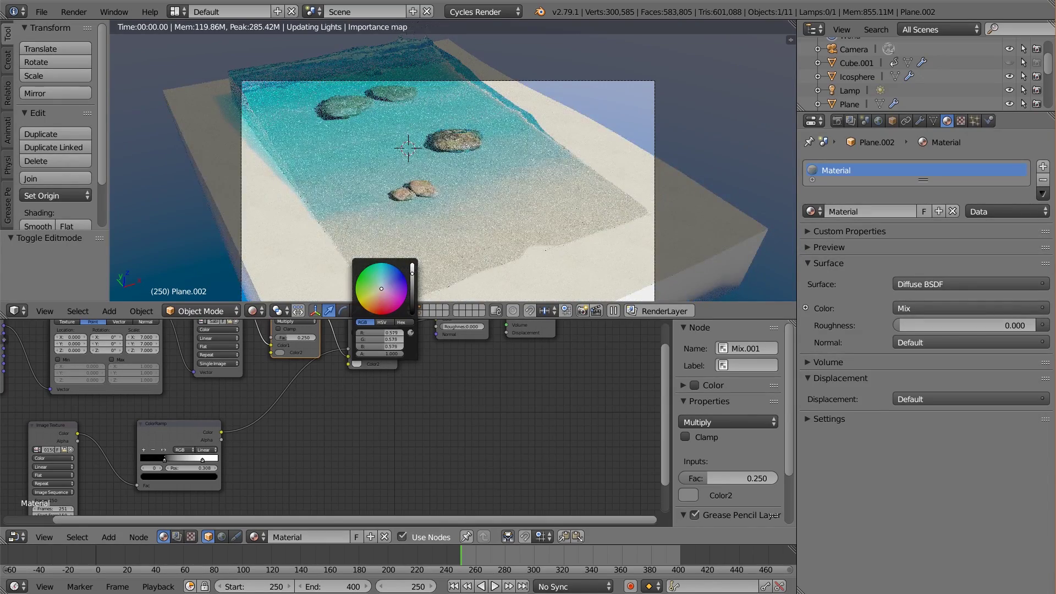
left_click(413, 269)
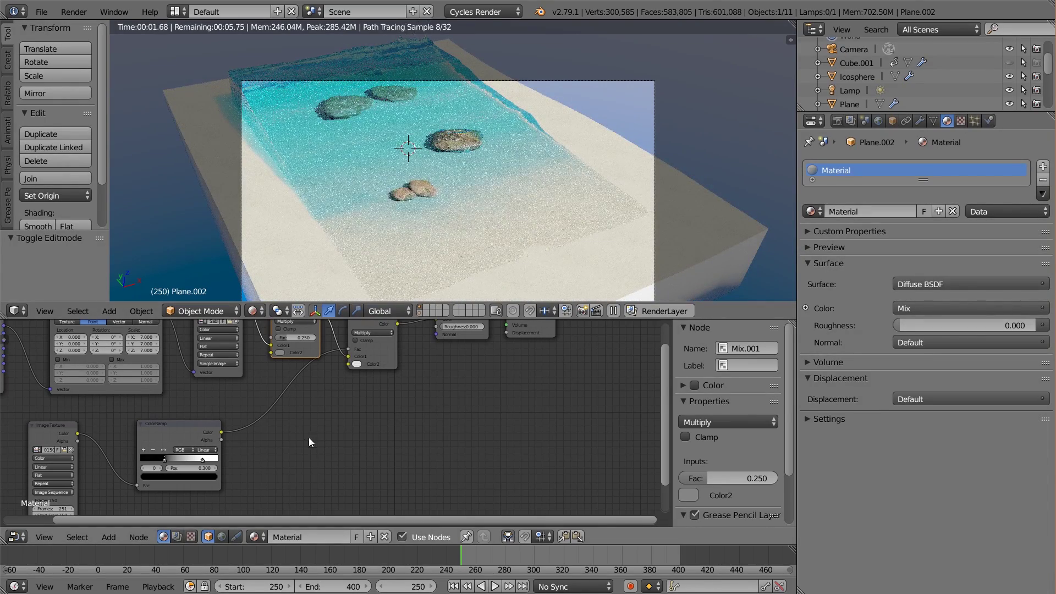
- Move the black stop of the sand material's ColorRamp to position 0.011
left_click_drag(165, 458, 140, 458)
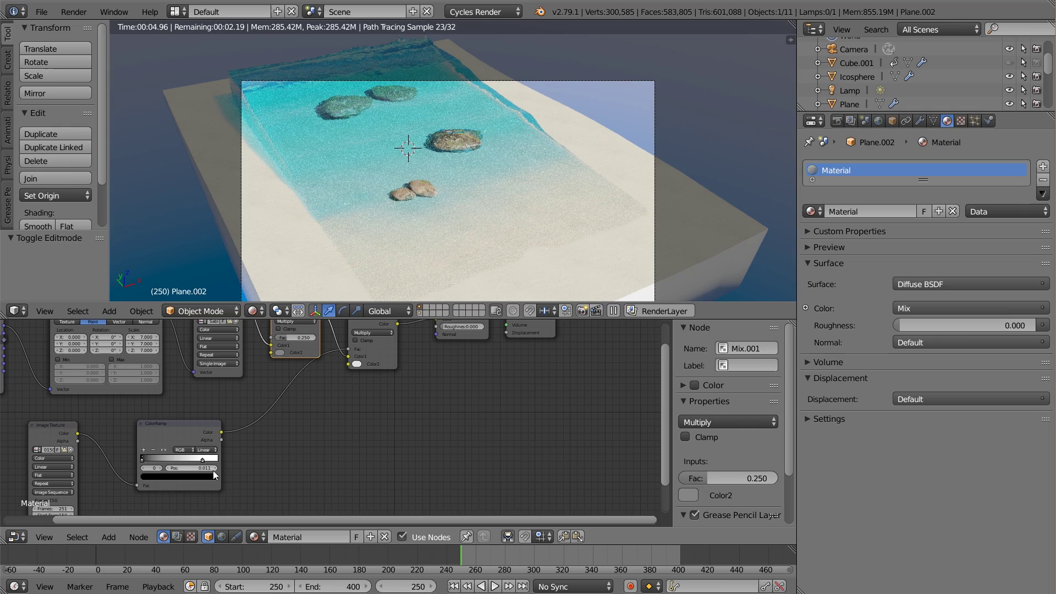
scroll(513, 203, "down", 2)
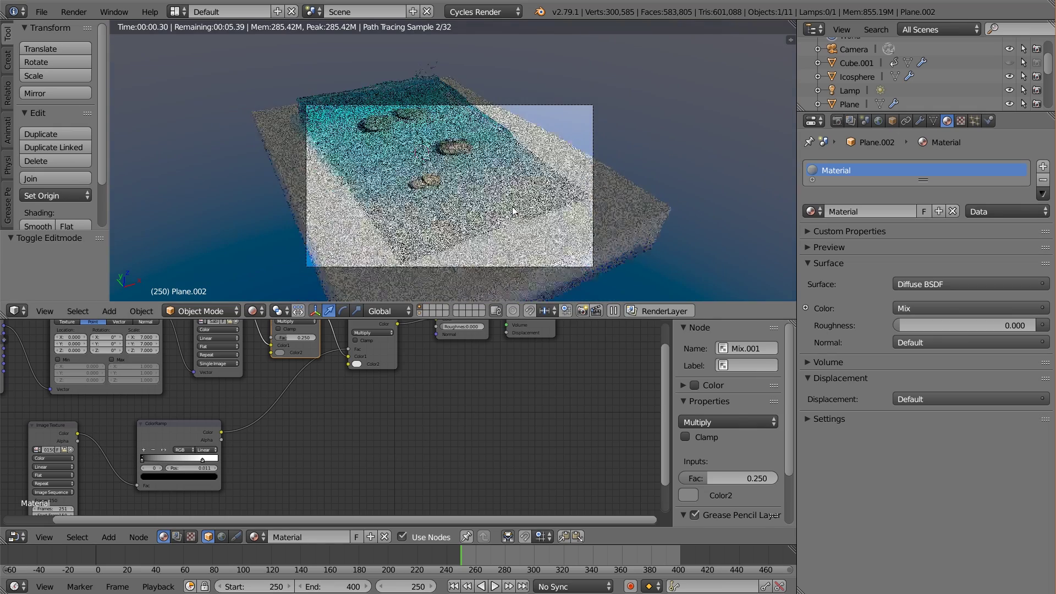
scroll(547, 253, "up", 4)
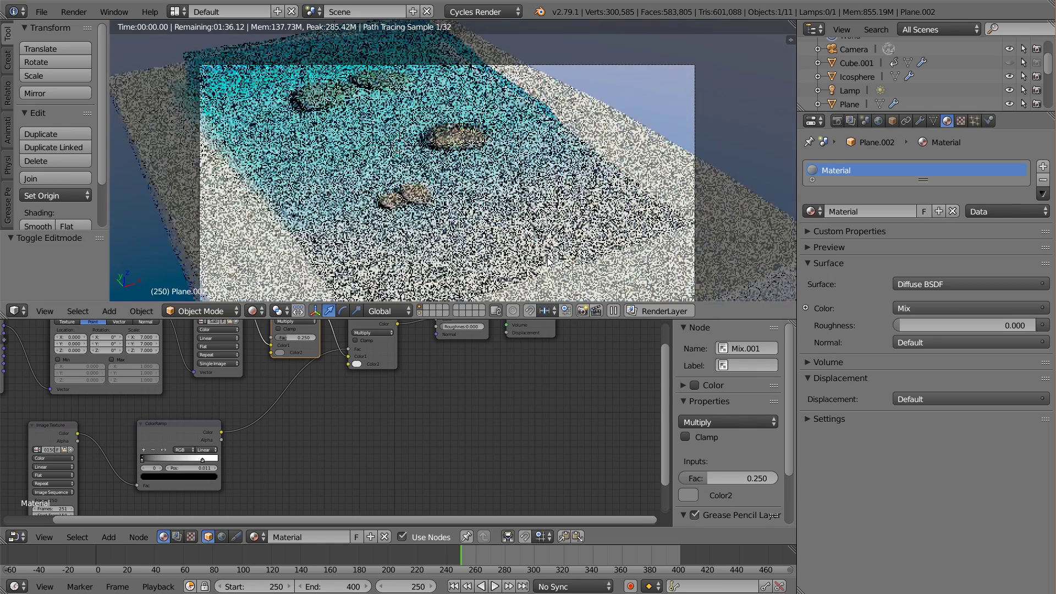
- Try a darker Color2 on the ColorRamp-driven Multiply node, then settle on a lighter grey for the wet sand
left_click(357, 364)
left_click(414, 276)
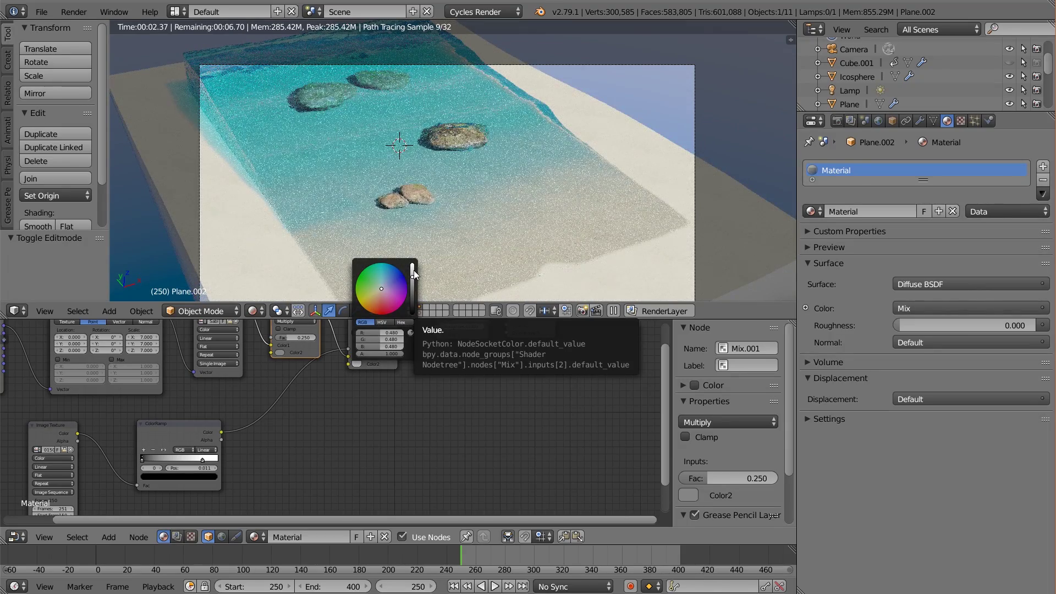
left_click(413, 270)
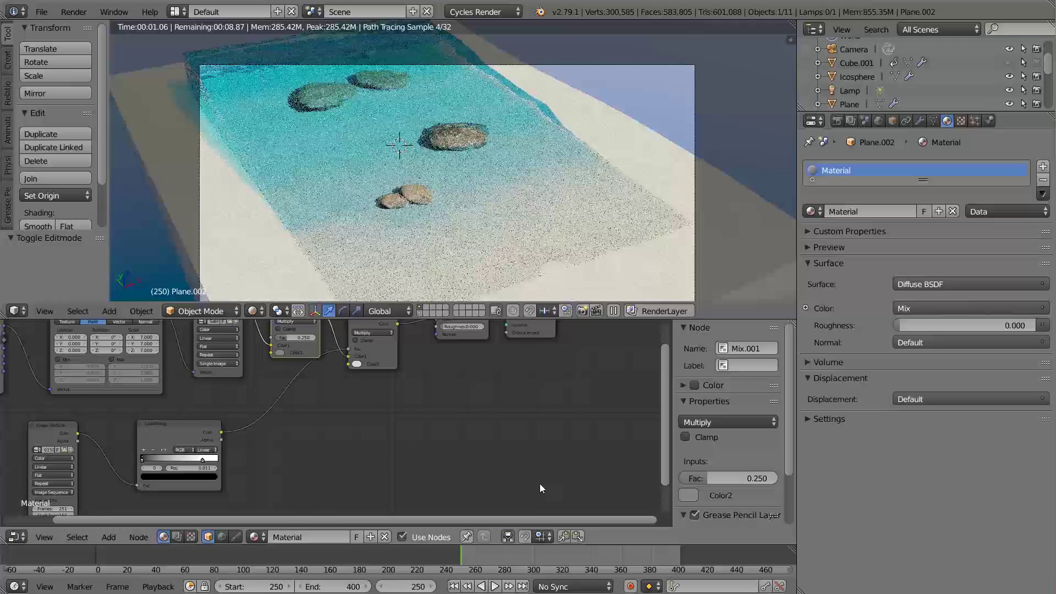
- Set the start frame to 200 and jump to it to preview the rendered beach
scroll(539, 488, "down", 1)
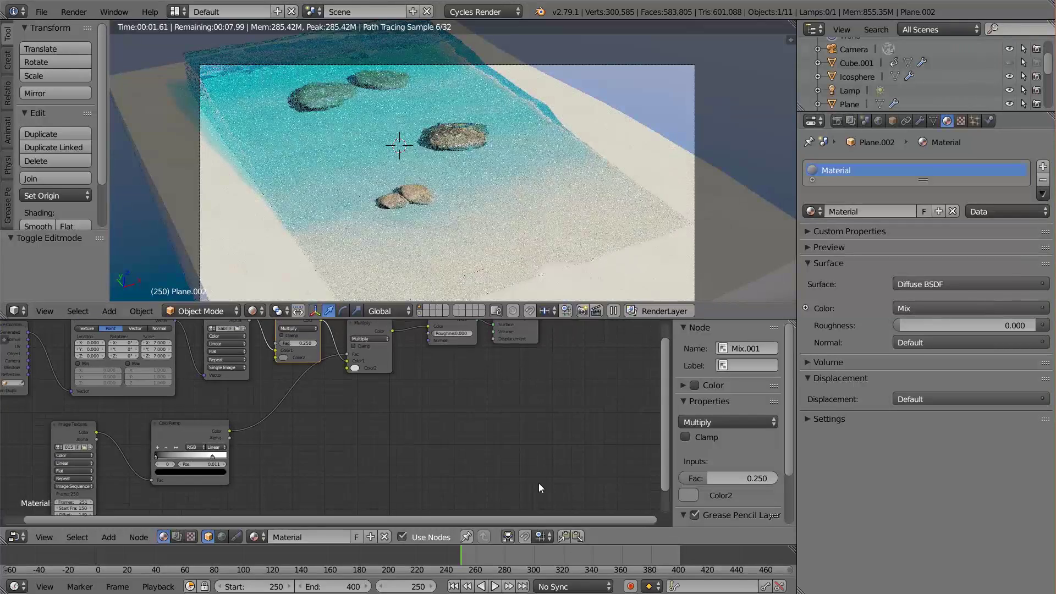
left_click(261, 586)
type("200")
key("Return")
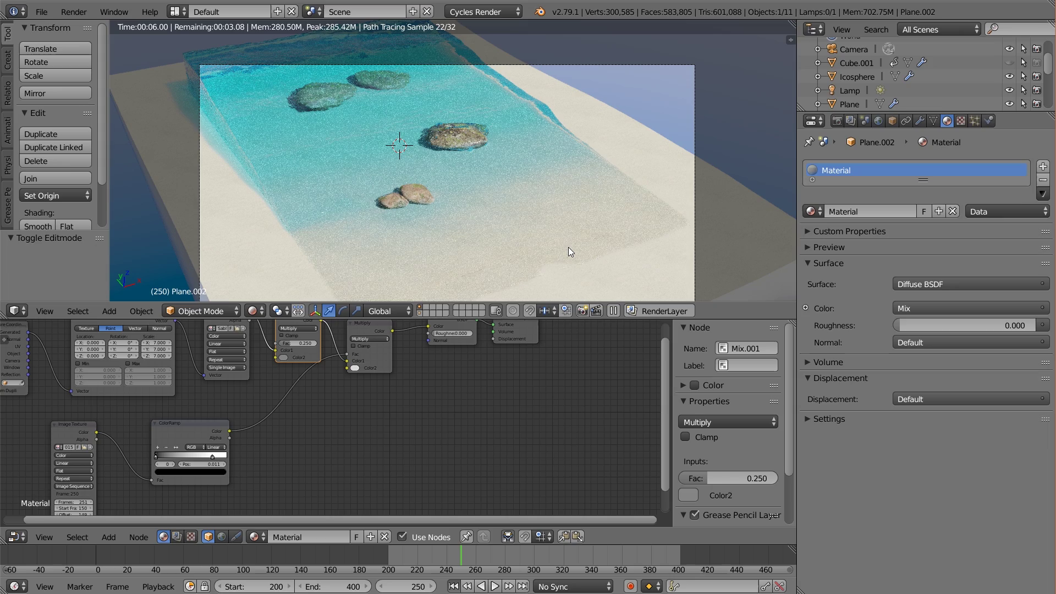
key("shift+Left")
key("ctrl+z")
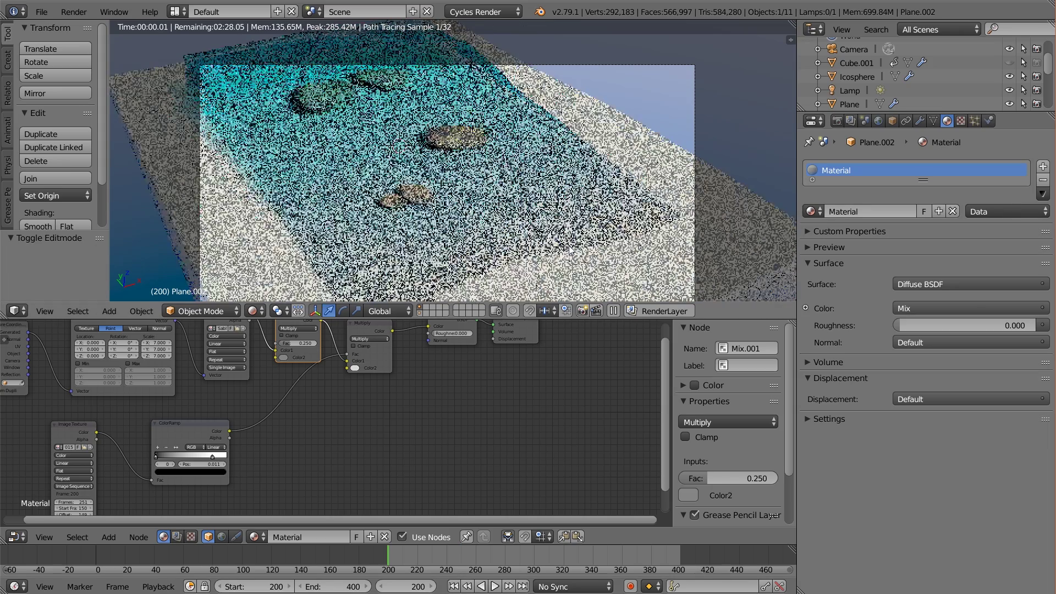
scroll(579, 233, "down", 2)
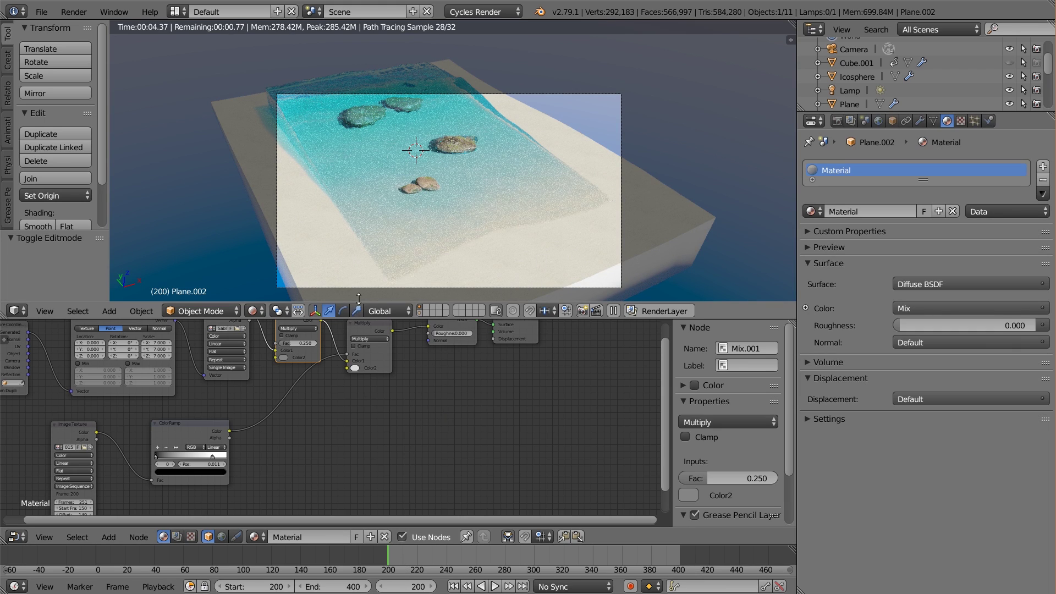
- Return the viewport to Solid shading and save the project file
left_click(253, 311)
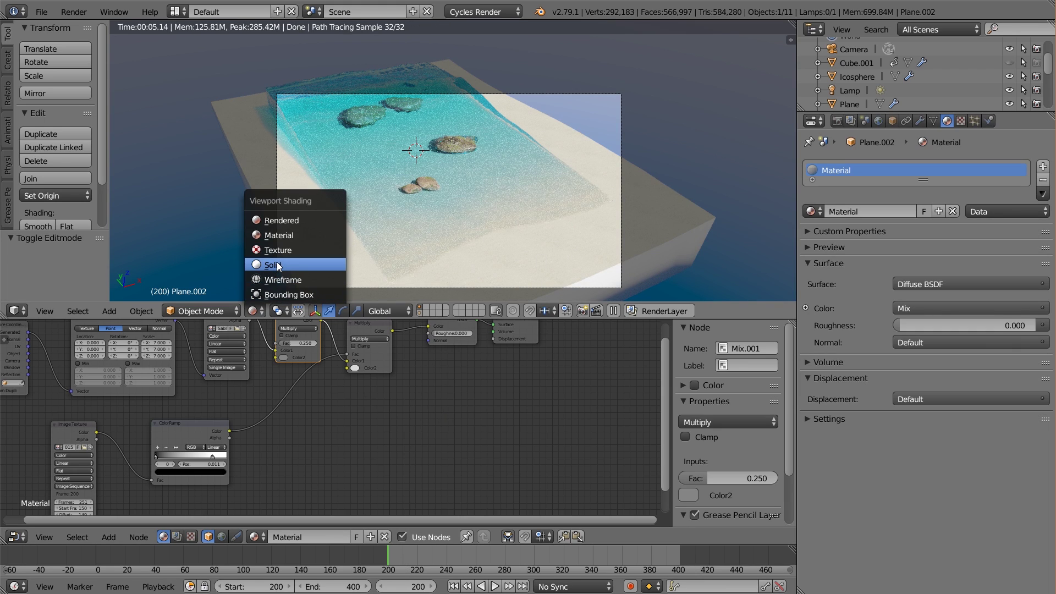
left_click(277, 264)
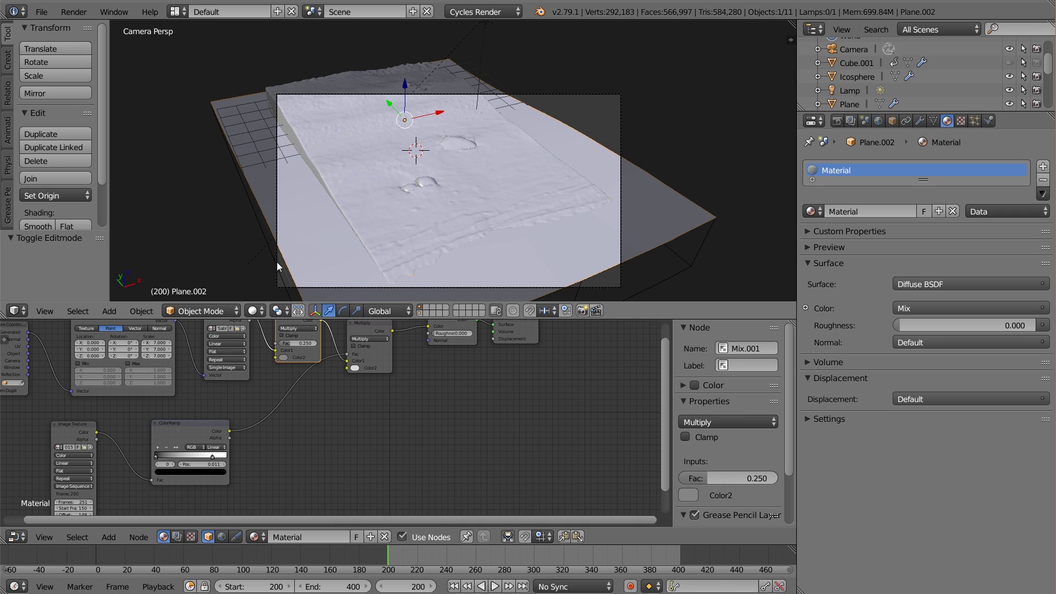
left_click(43, 12)
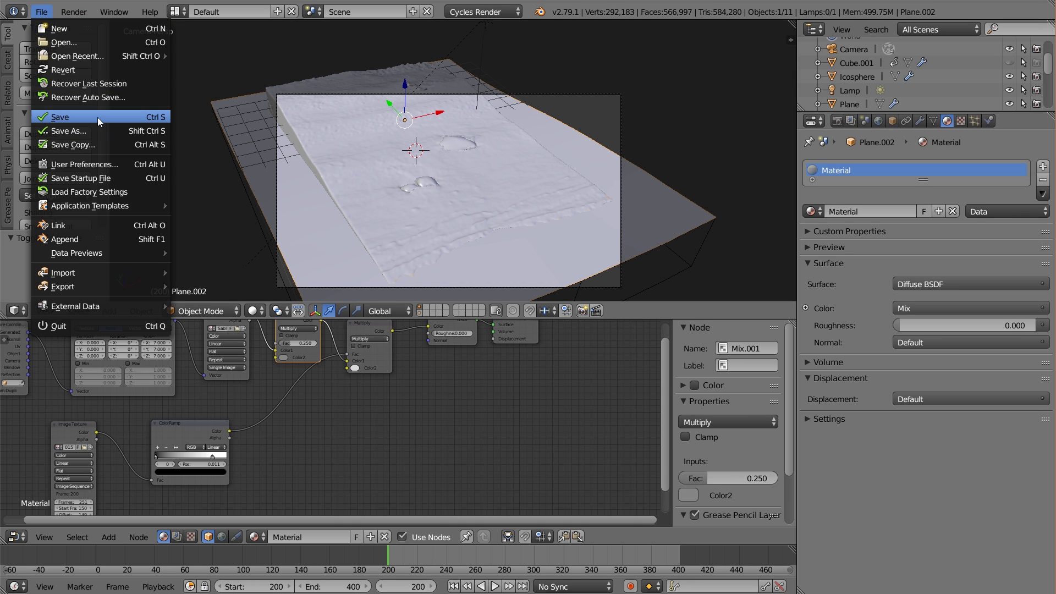
left_click(97, 117)
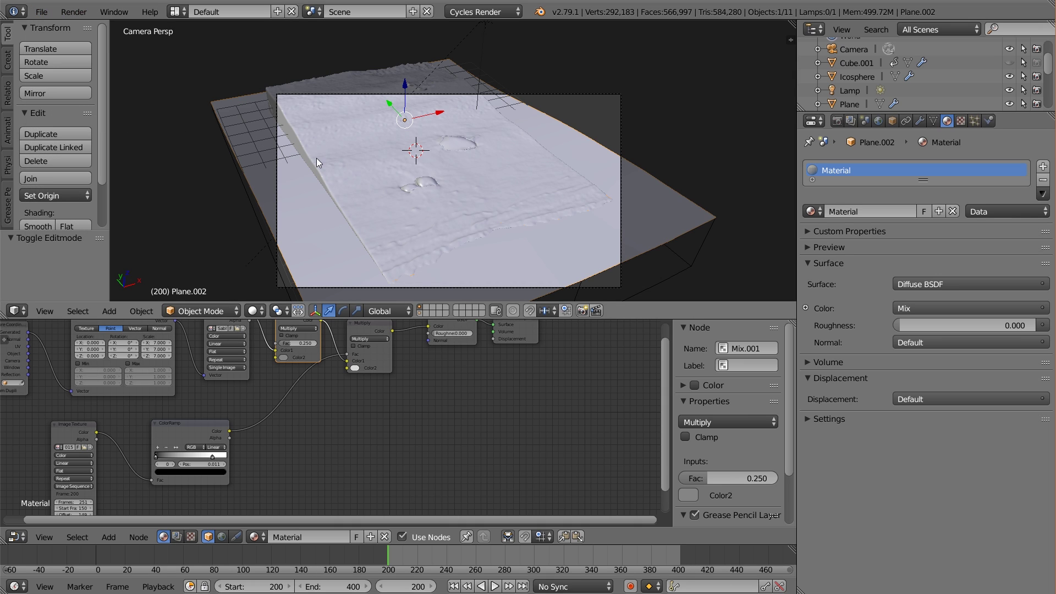
- Add a render layer named "spalshes" that covers only layer 11, and disable the original RenderLayer
left_click(851, 121)
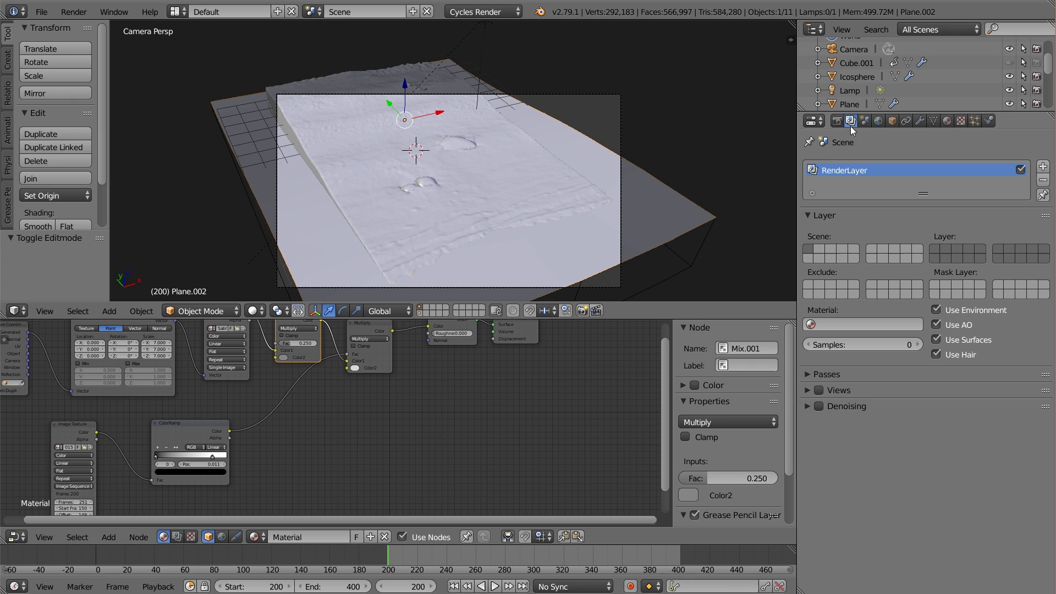
left_click(1043, 167)
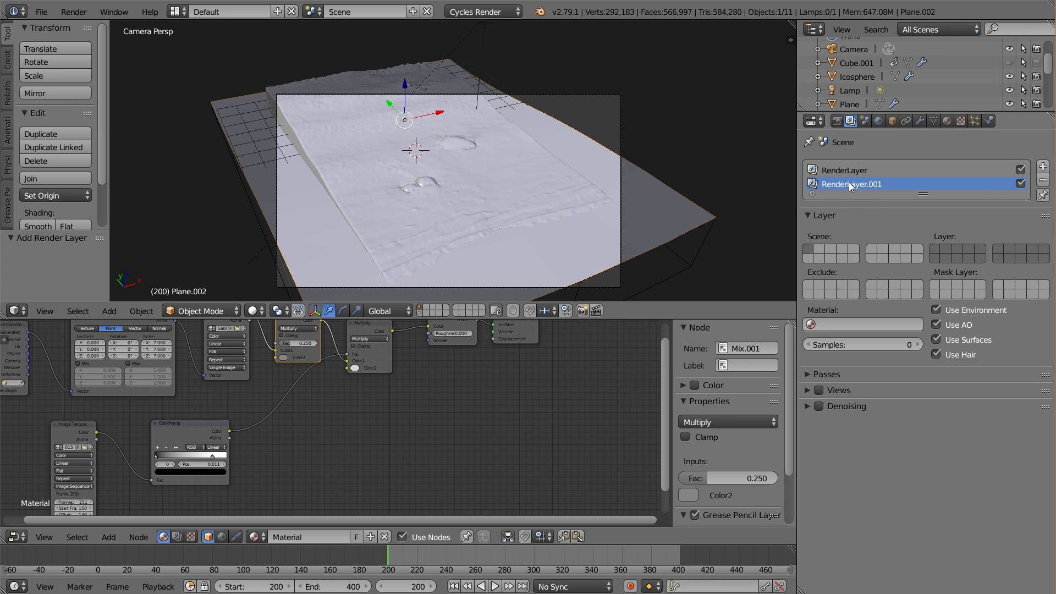
type("spalshes")
left_click(934, 258)
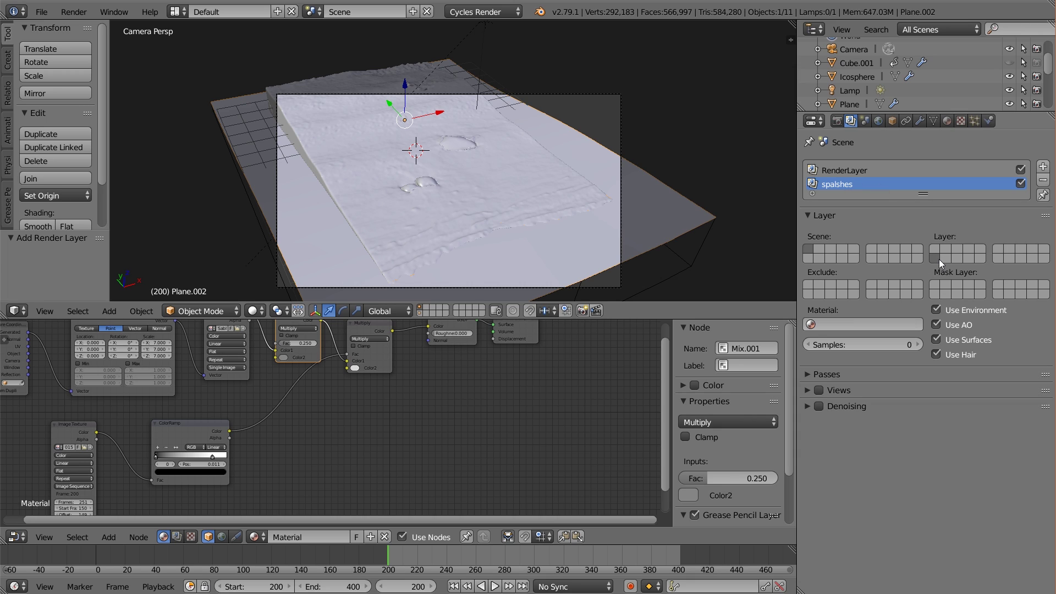
left_click(1021, 170)
- Rename the fluid cube's material to Ocean and give it a fake user so it stays saved
right_click(497, 176)
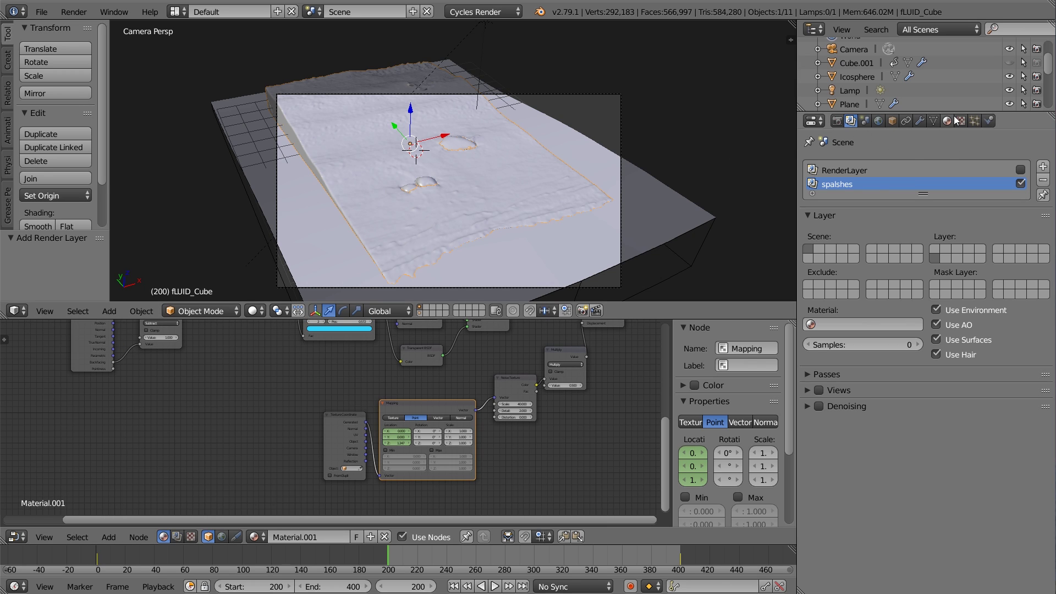
left_click(948, 121)
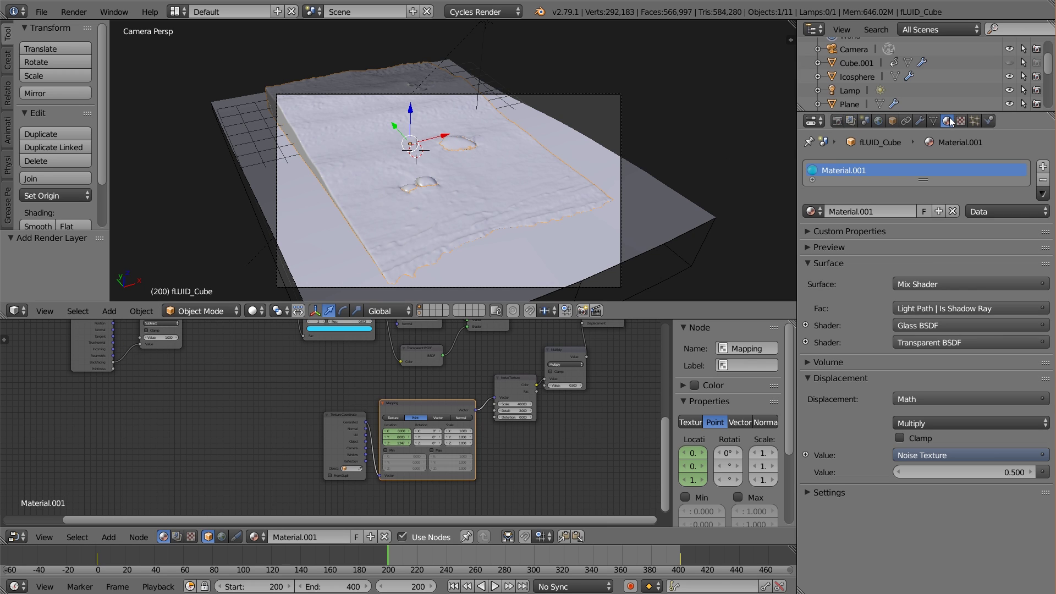
left_click(867, 213)
type("Ocean")
key("Return")
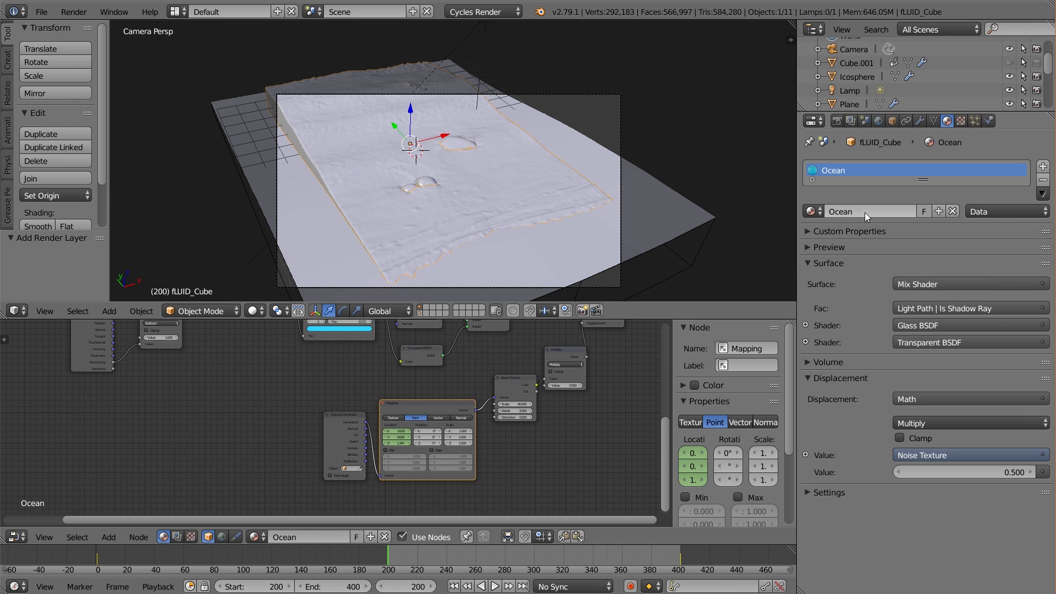
left_click(924, 211)
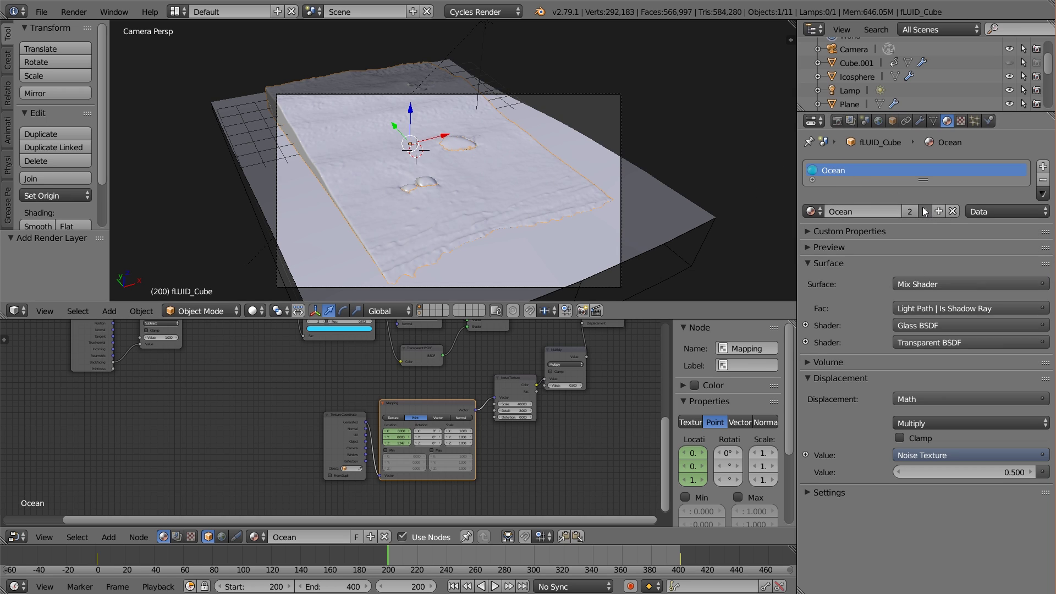
- Add a second material slot to the fluid cube, assign Ocean to it, and make it an independent copy
left_click(1043, 166)
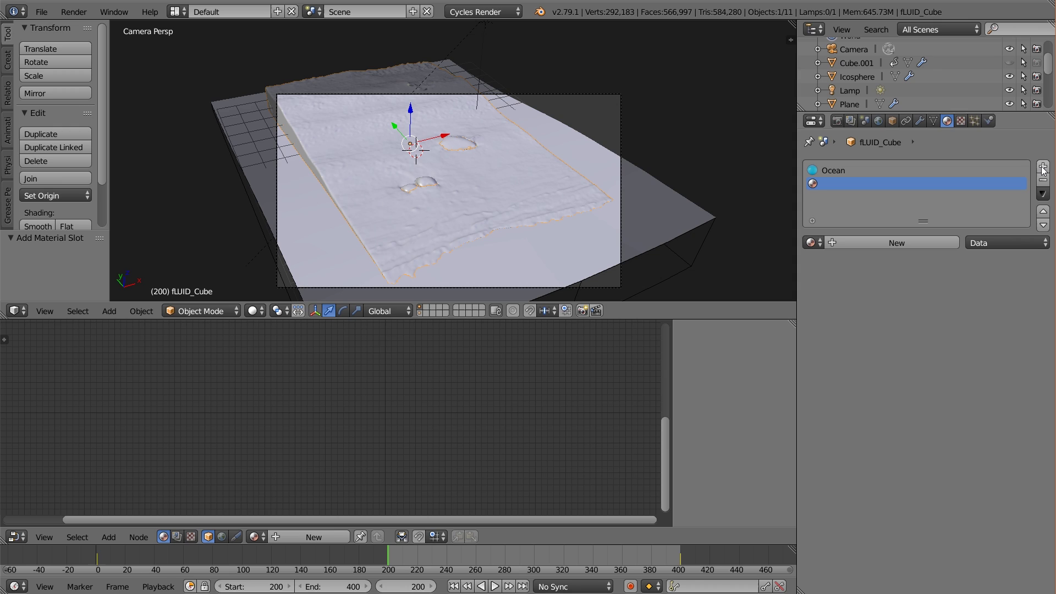
left_click(811, 242)
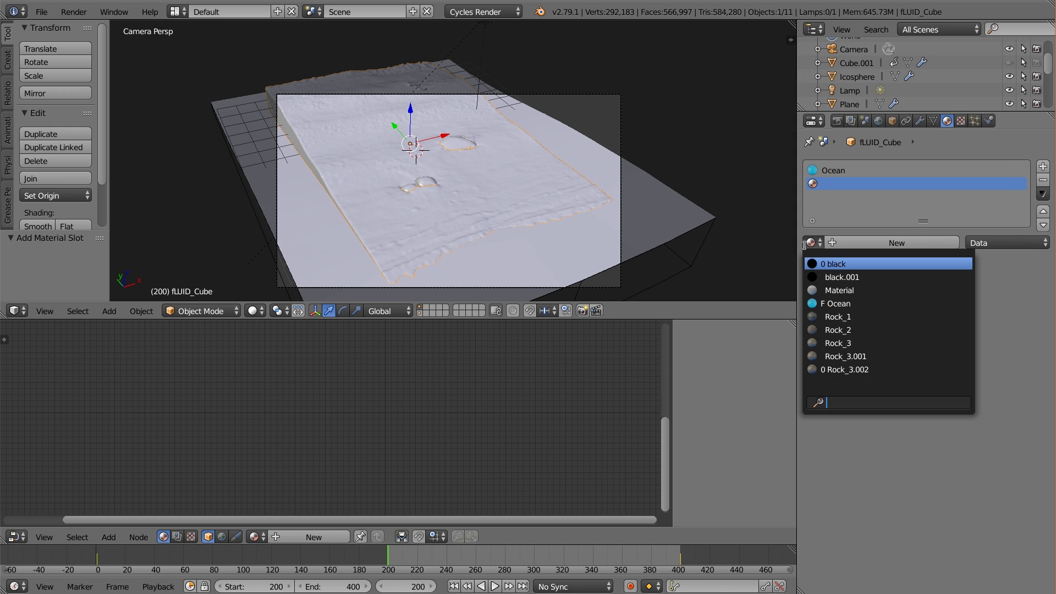
left_click(845, 303)
left_click(909, 242)
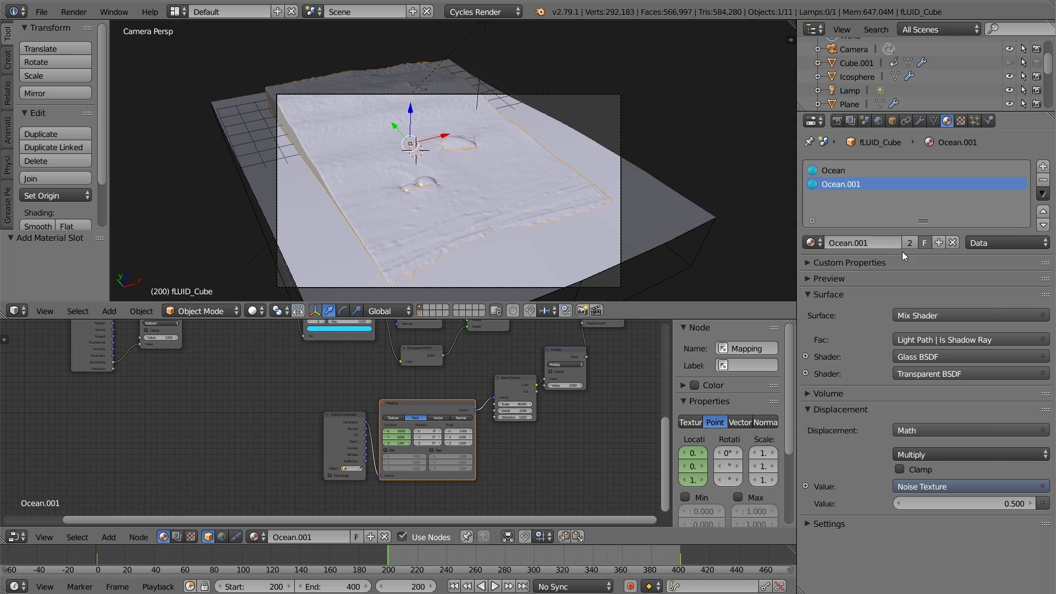
- Rename the copied ocean material to Ocean.P
left_click(882, 243)
left_click(883, 243)
key("BackSpace")
key("BackSpace")
key("BackSpace")
type("P")
key("Return")
- Remove the original Ocean material slot so the fluid cube uses only Ocean.P
left_click(853, 170)
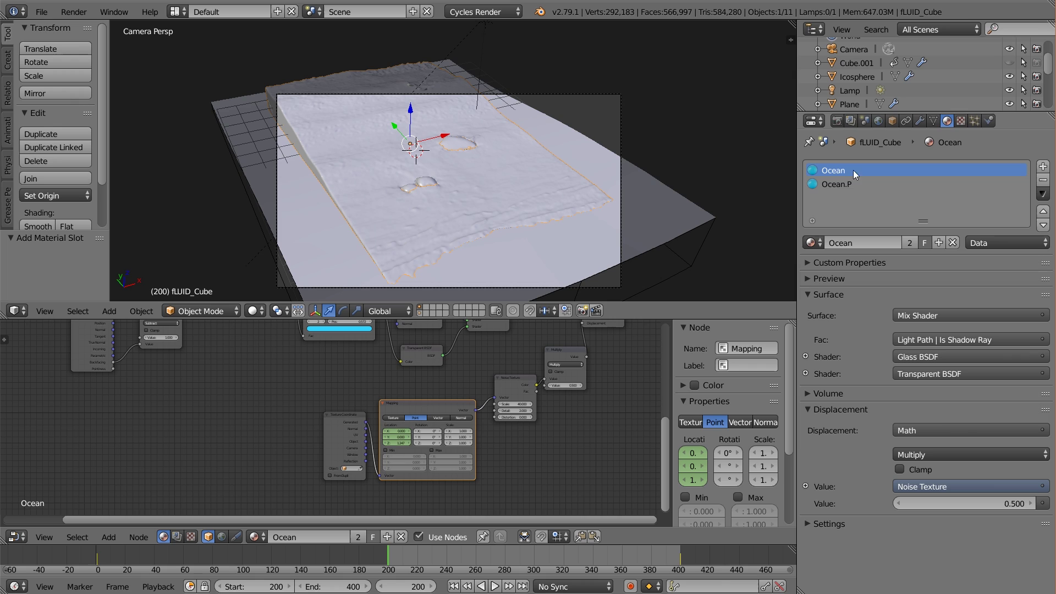
left_click(1043, 181)
left_click(813, 211)
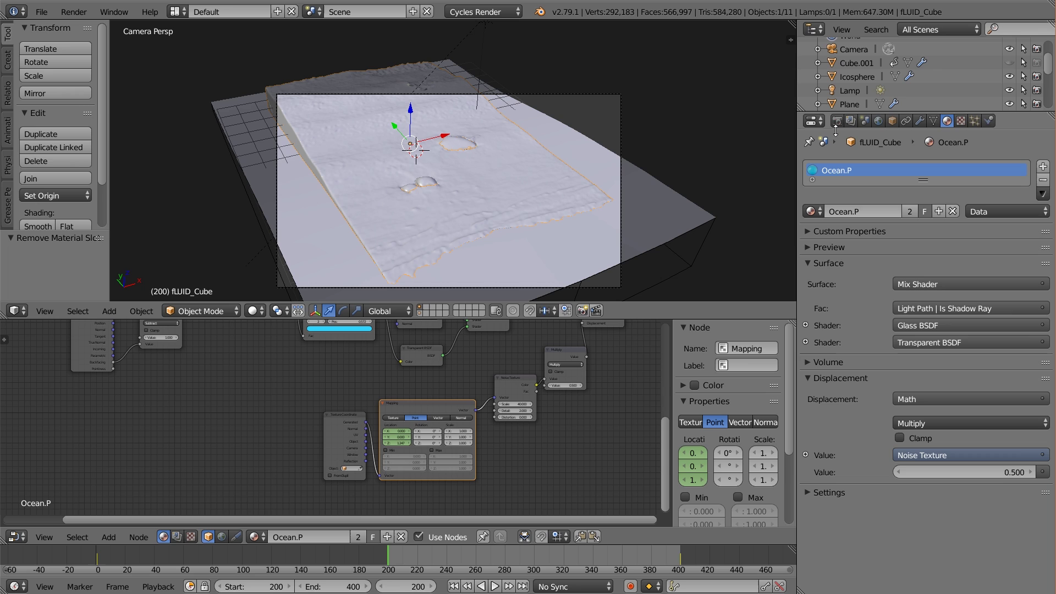
- Disconnect the Multiply node from the Material Output's Displacement input in Ocean.P
middle_click_drag(537, 396, 469, 439)
scroll(469, 439, "up", 1)
left_click_drag(524, 364, 546, 381)
scroll(414, 411, "up", 1)
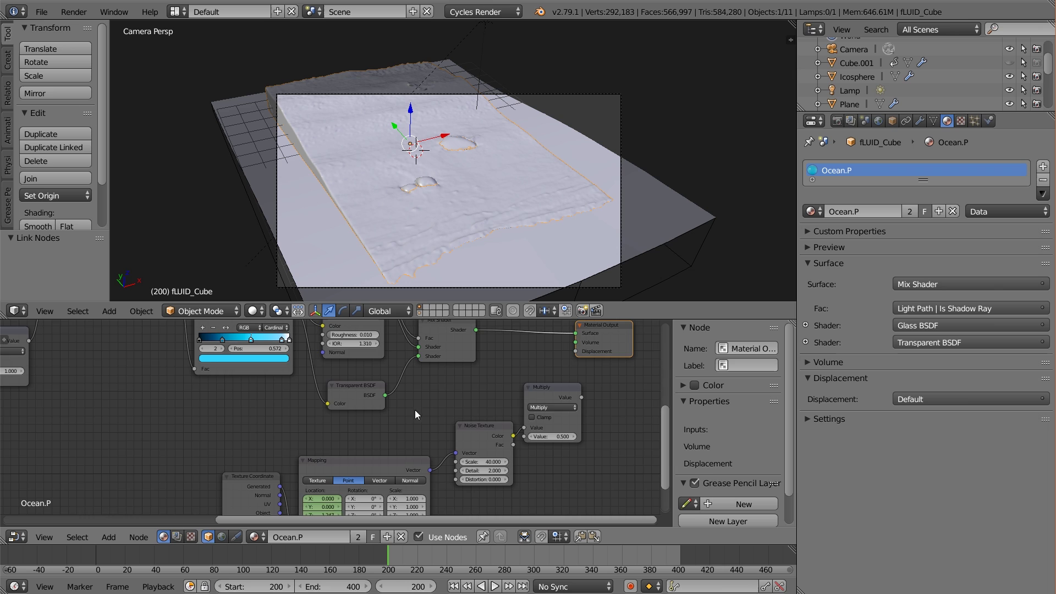
- Duplicate the ColorRamp node below the original and link the Minimum node's value to the copy's Fac input
middle_click_drag(406, 406, 430, 444)
left_click(284, 340)
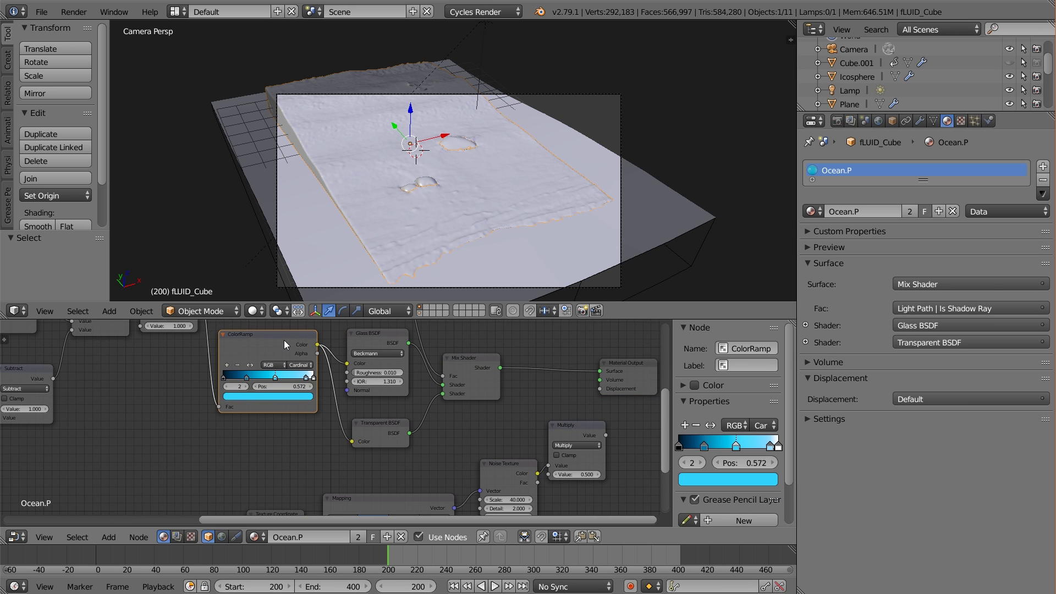
key("shift+d")
left_click(286, 426)
scroll(286, 426, "down", 3)
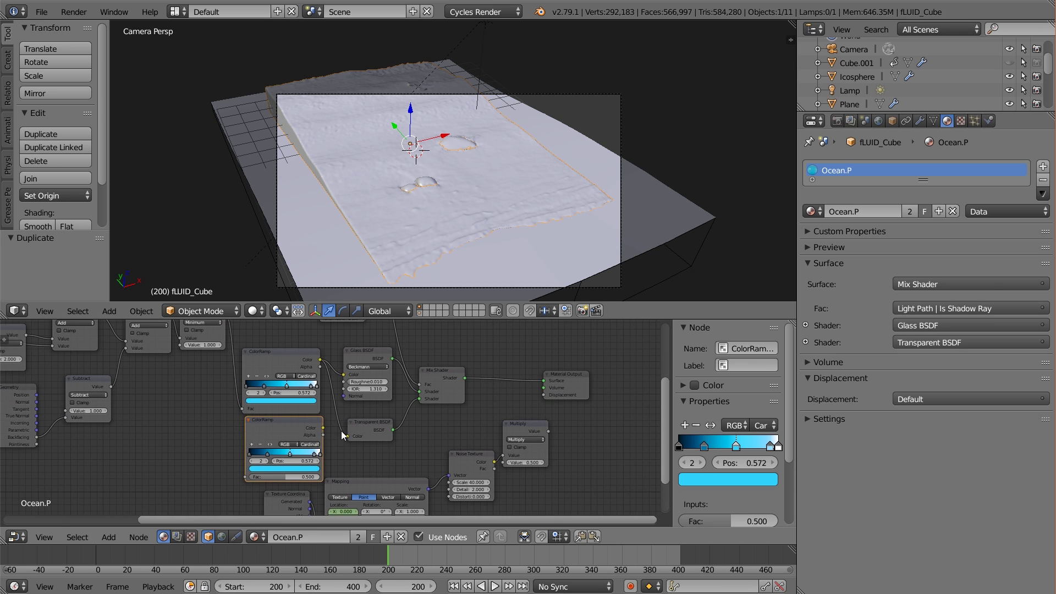
middle_click_drag(341, 431, 368, 429)
scroll(280, 354, "down", 1)
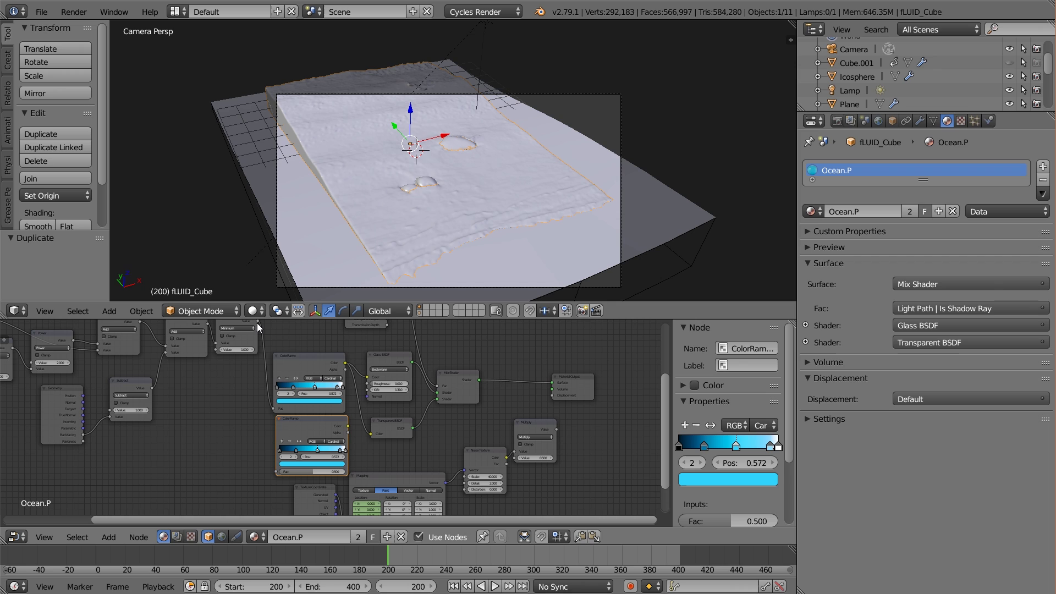
left_click_drag(257, 327, 282, 473)
scroll(283, 473, "up", 3)
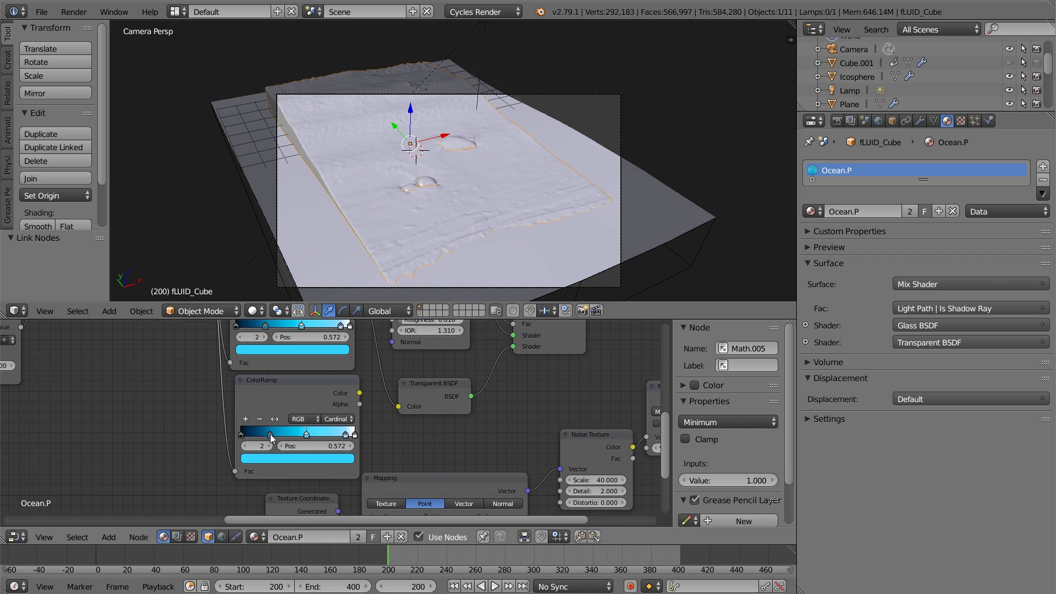
- Delete the three intermediate color stops from the duplicated ColorRamp, keeping only the black and white ends
left_click(270, 435)
left_click(259, 419)
left_click(305, 434)
left_click(259, 419)
left_click(344, 434)
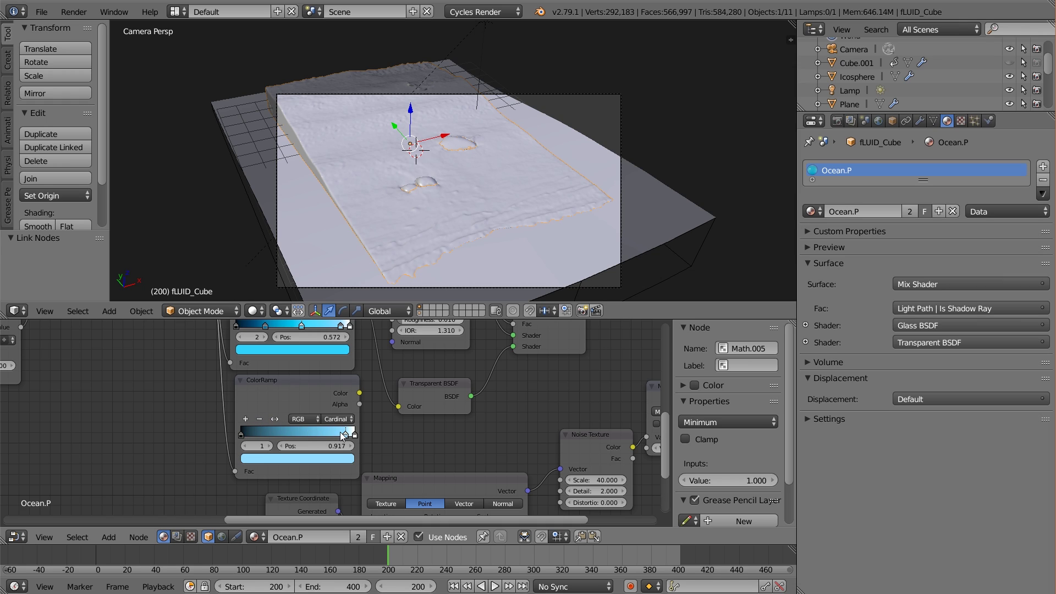
left_click(259, 420)
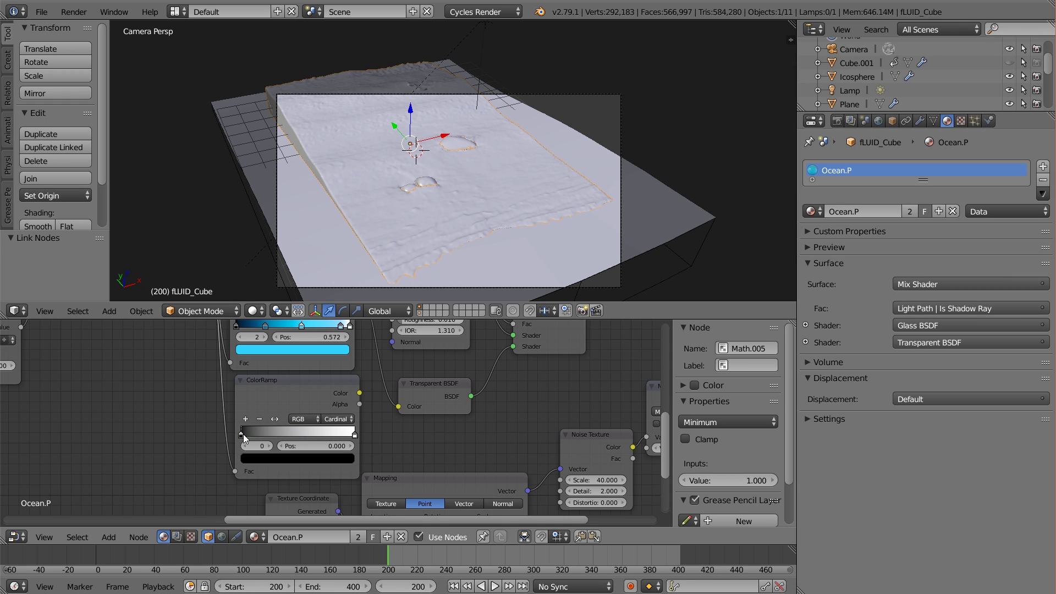
- Recolor the first stop of the duplicated ColorRamp from black to a dark teal
left_click(282, 458)
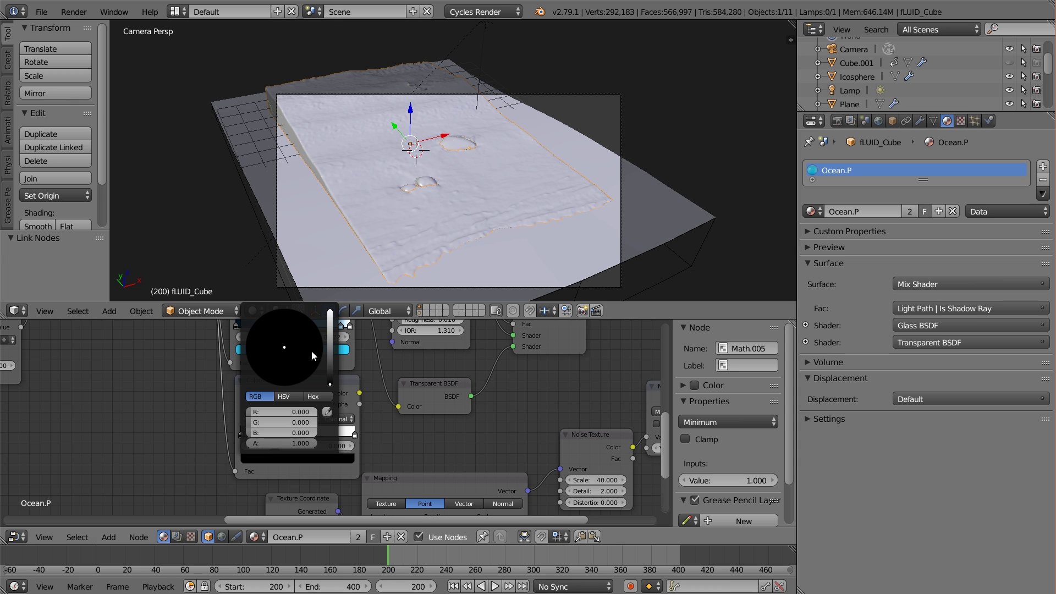
left_click(330, 353)
left_click_drag(280, 334, 262, 318)
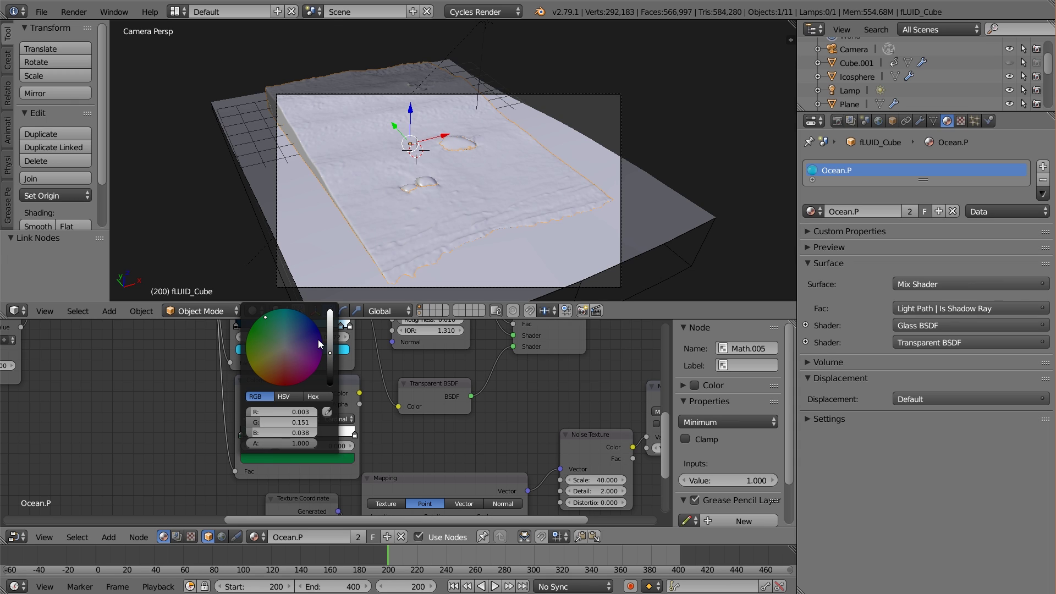
left_click_drag(331, 354, 330, 361)
left_click_drag(270, 331, 283, 320)
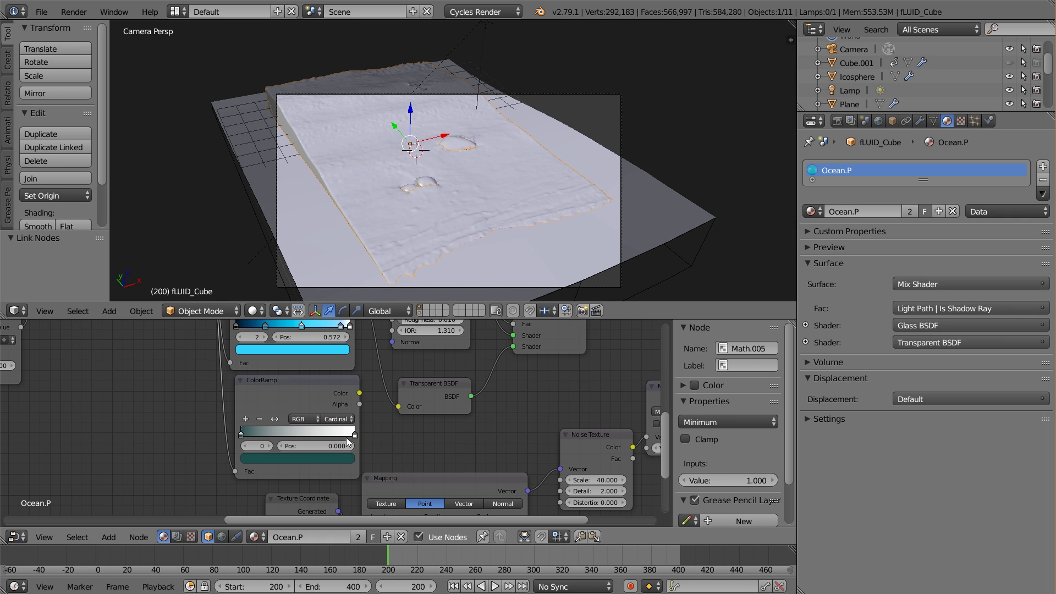
- Move the Glass BSDF up and the Transparent BSDF down to make room for a node between them
scroll(363, 429, "down", 3)
middle_click_drag(367, 408, 263, 429)
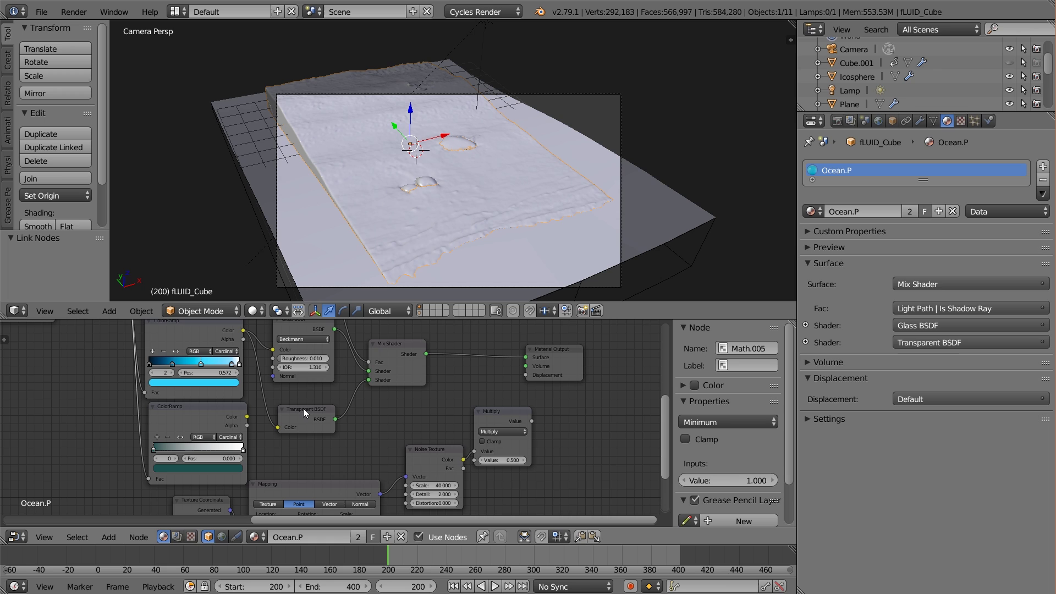
middle_click_drag(348, 432, 353, 491)
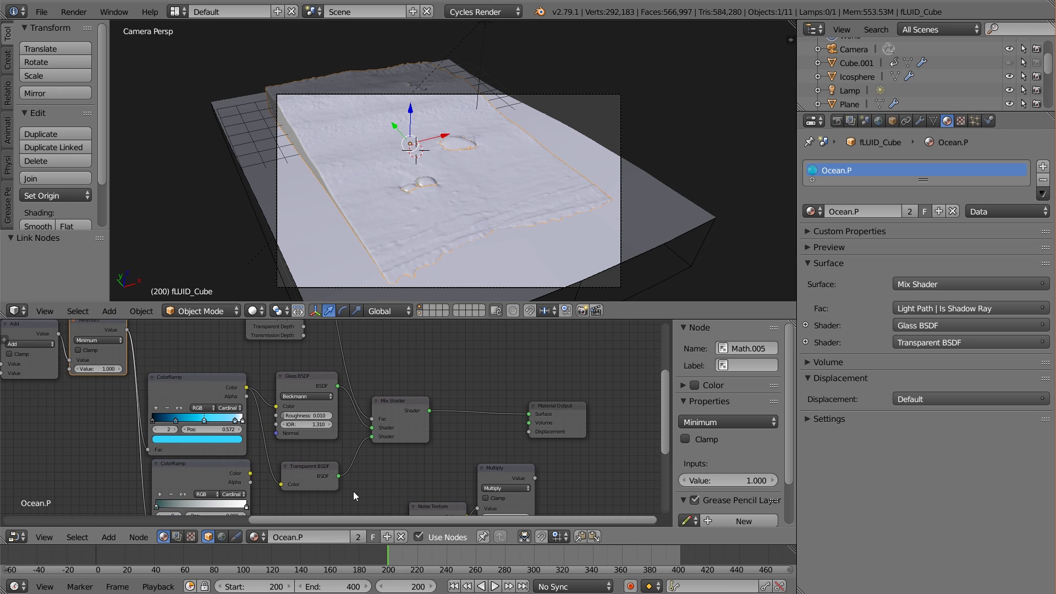
left_click_drag(311, 384, 299, 352)
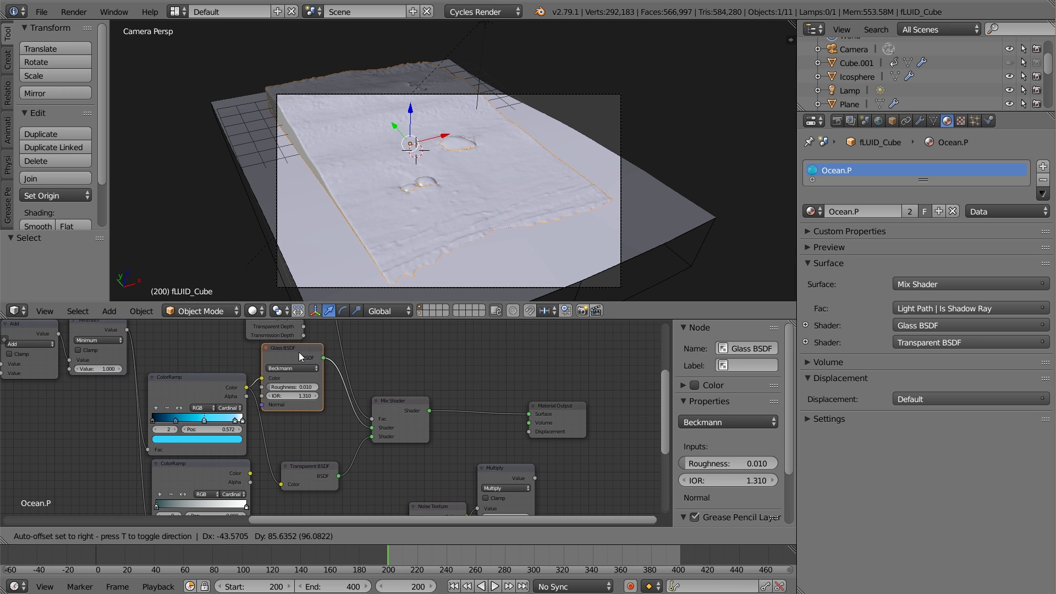
scroll(308, 409, "down", 1)
scroll(308, 409, "down", 1)
middle_click_drag(307, 440, 305, 388)
left_click_drag(307, 408, 308, 437)
- Add a Refraction BSDF between the Glass and Transparent shaders and feed its Color from the duplicated ColorRamp
key("shift+a")
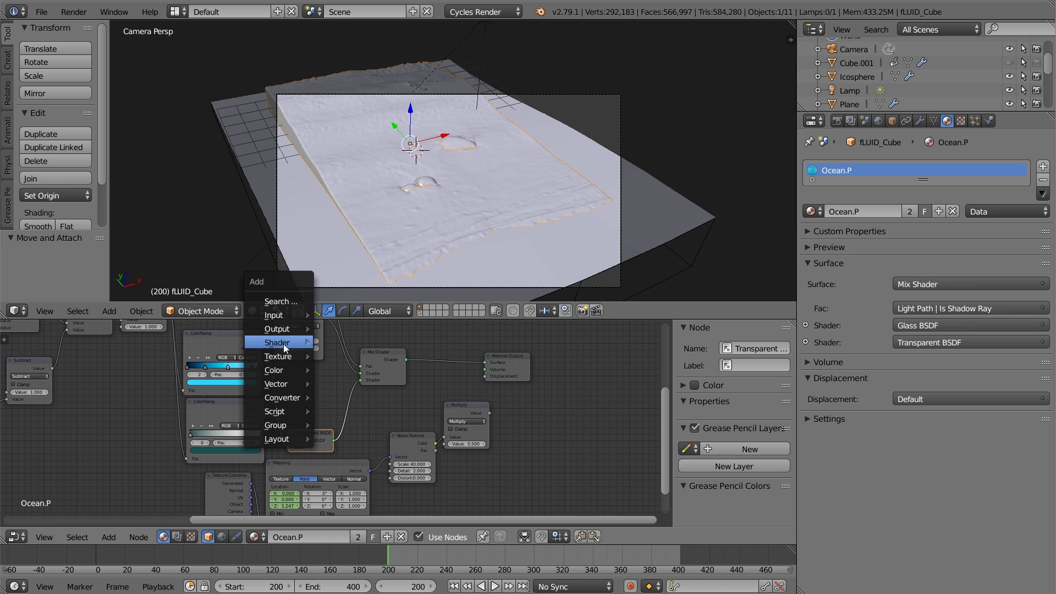
mouse_move(282, 338)
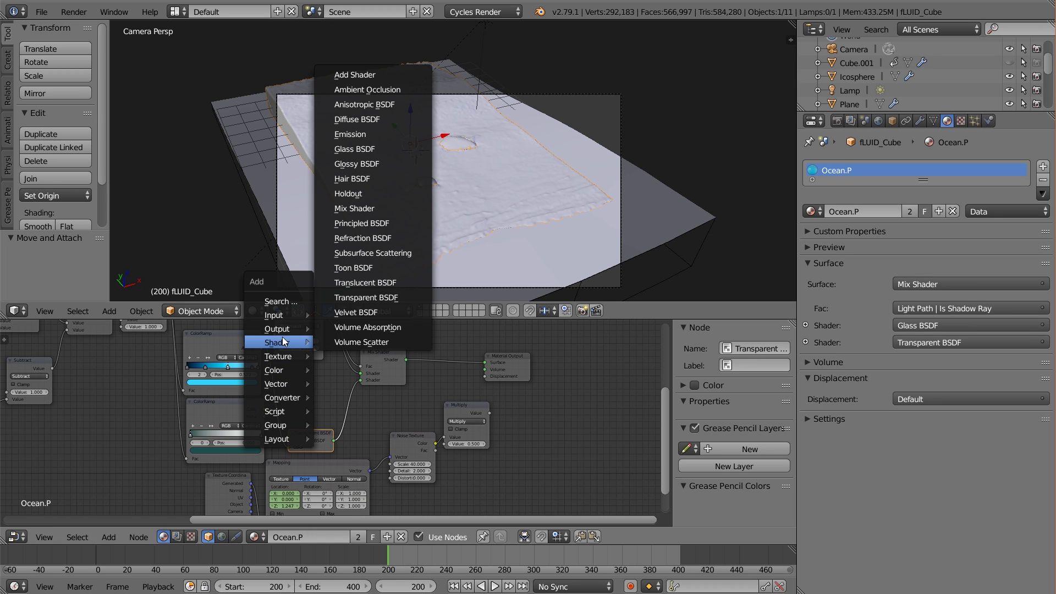
left_click(390, 238)
left_click(288, 367)
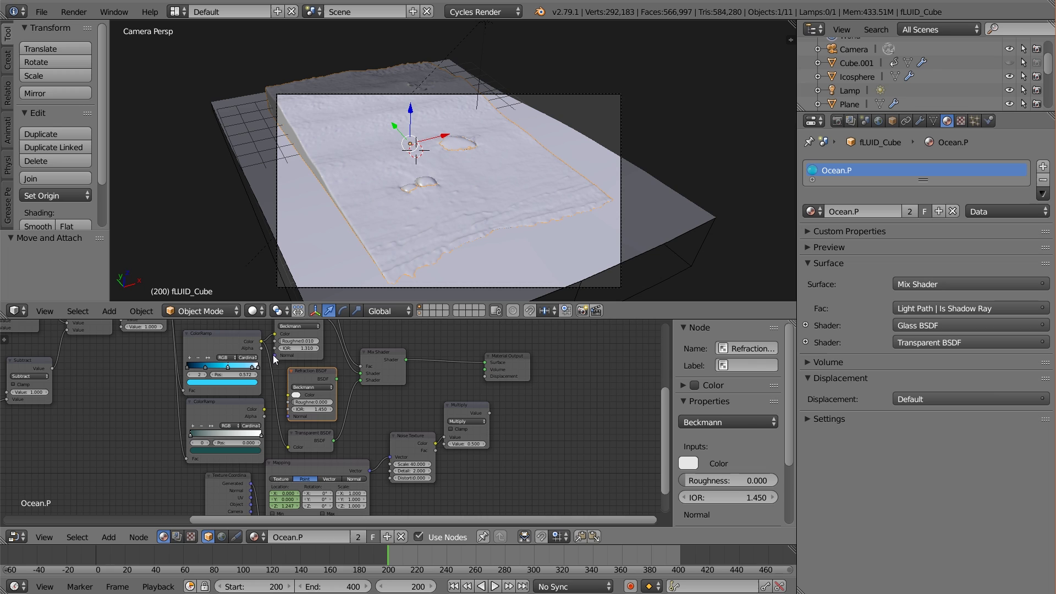
left_click_drag(263, 409, 295, 396)
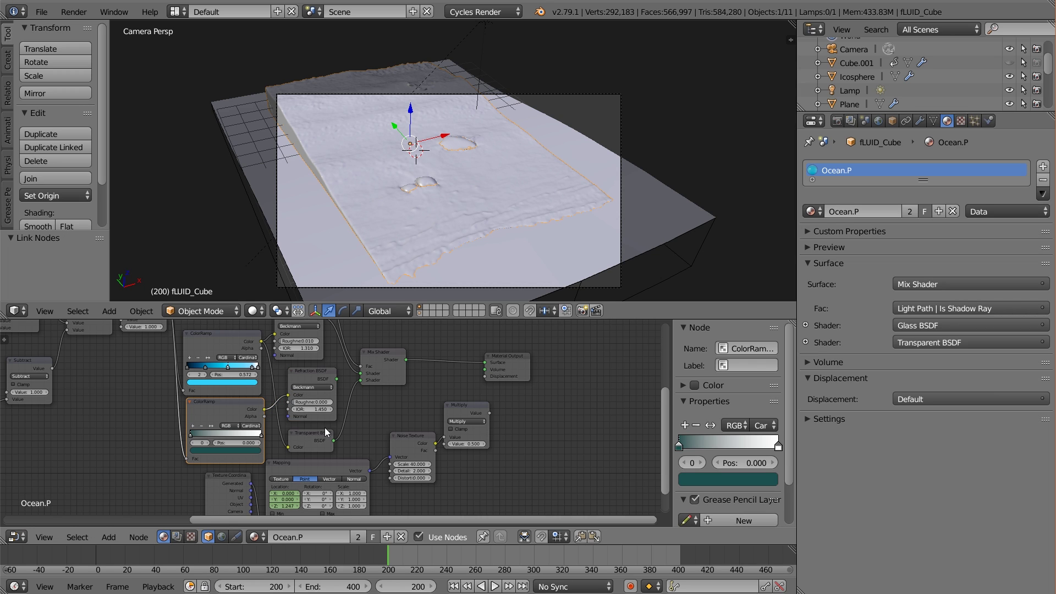
- Set the Refraction BSDF's roughness to 0.010 and its IOR to 1.310
scroll(325, 428, "up", 3)
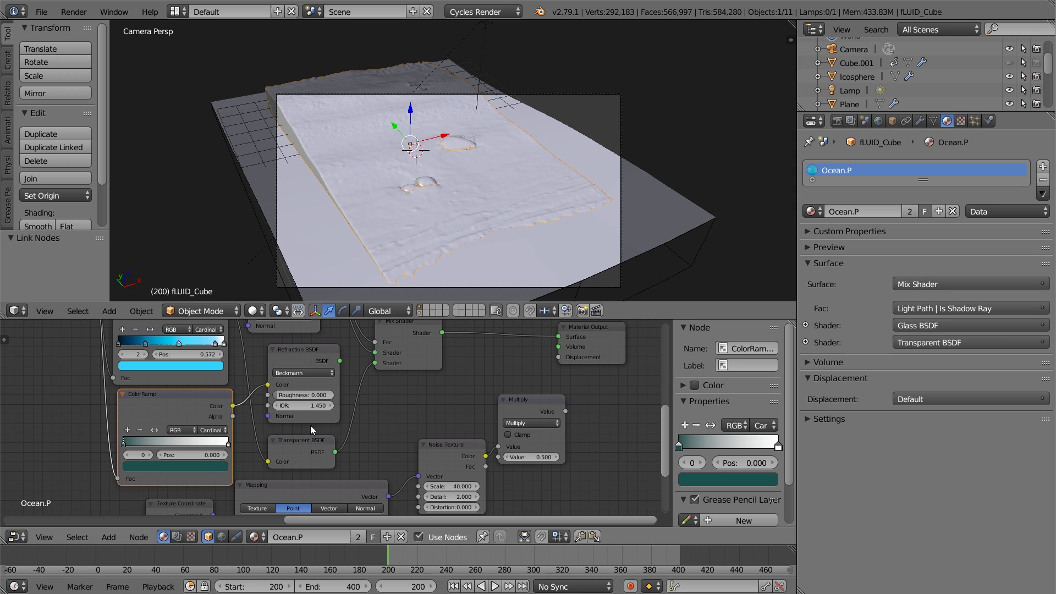
left_click(312, 395)
type("11.31")
key("Return")
- Link the Refraction BSDF output to the Mix Shader's first Shader input in place of the Glass BSDF
scroll(331, 415, "down", 1)
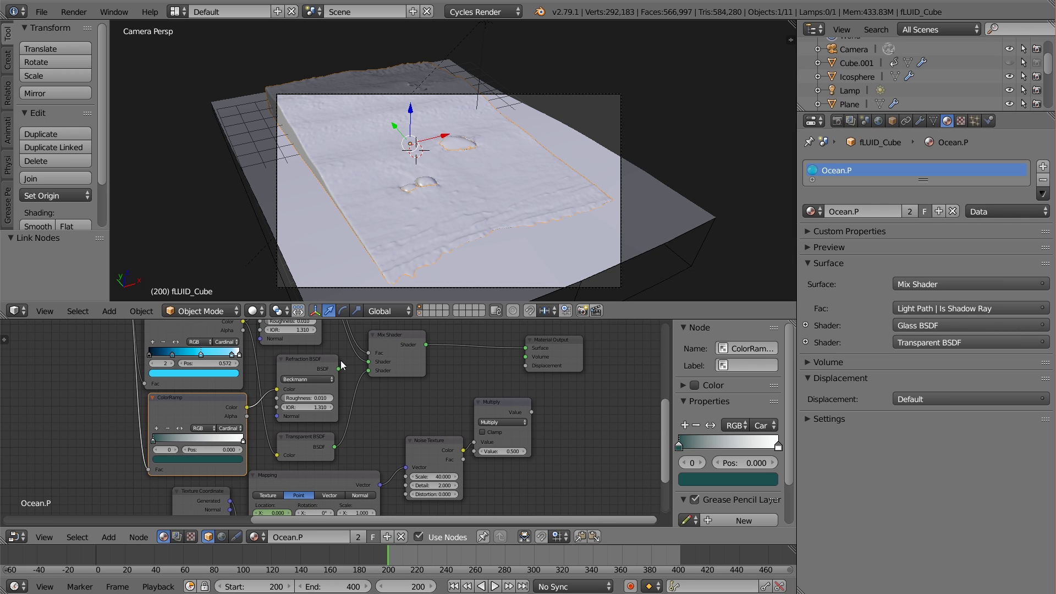
left_click_drag(339, 368, 374, 360)
scroll(355, 387, "down", 3)
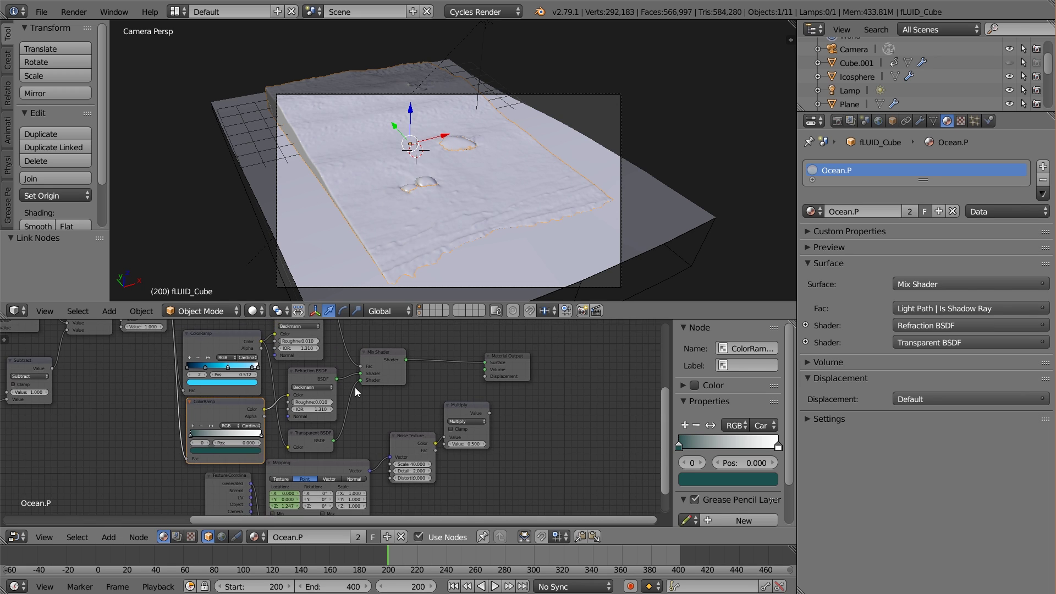
- Tidy the placement of the Glass BSDF, Refraction BSDF and duplicated ColorRamp nodes
middle_click_drag(355, 388, 353, 401)
mouse_move(306, 326)
left_mouse_down()
mouse_move(318, 329)
mouse_move(309, 328)
left_mouse_up()
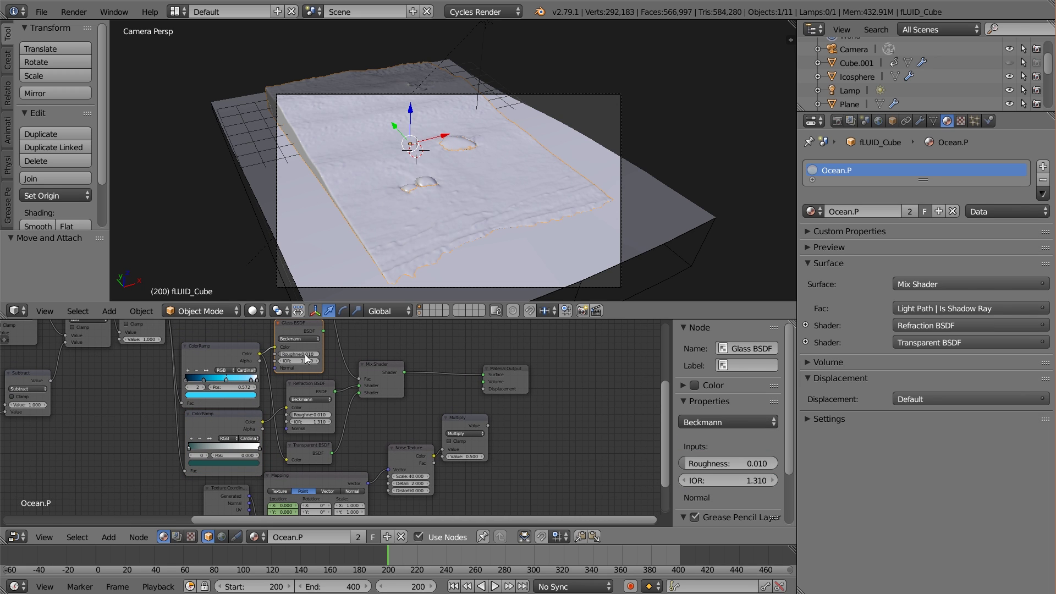
left_click(234, 421)
scroll(233, 421, "down", 1)
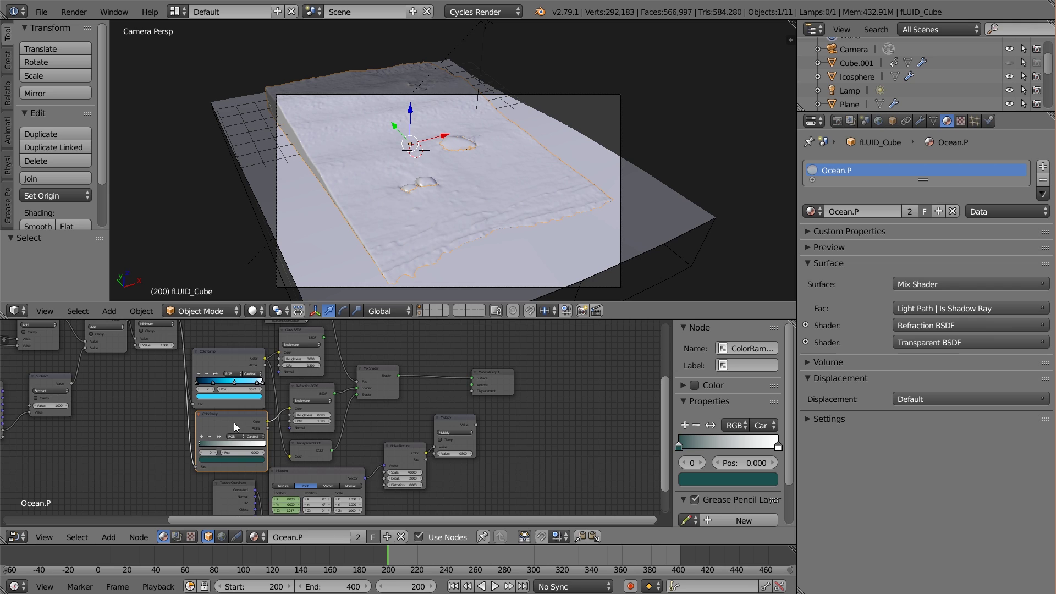
scroll(233, 422, "down", 3)
middle_click_drag(243, 422, 250, 424)
scroll(250, 424, "up", 3)
left_click_drag(250, 424, 235, 421)
left_click(255, 428)
left_click_drag(317, 394, 321, 388)
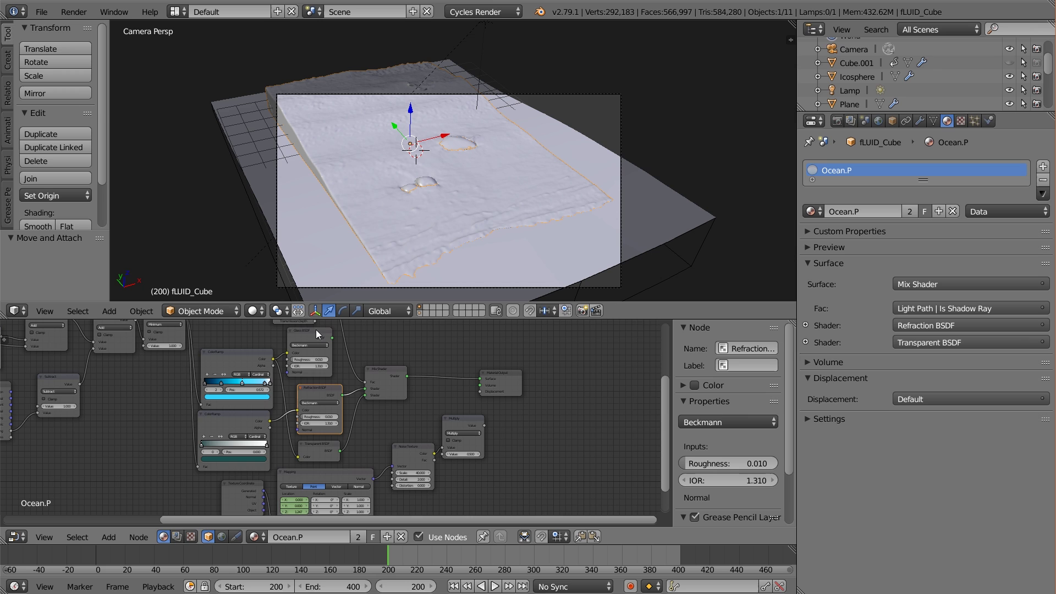
left_click(315, 331)
- Set the Power math node's value to 35 in the Ocean.P node tree
scroll(252, 387, "down", 3)
middle_click_drag(252, 387, 402, 387)
scroll(256, 388, "up", 4)
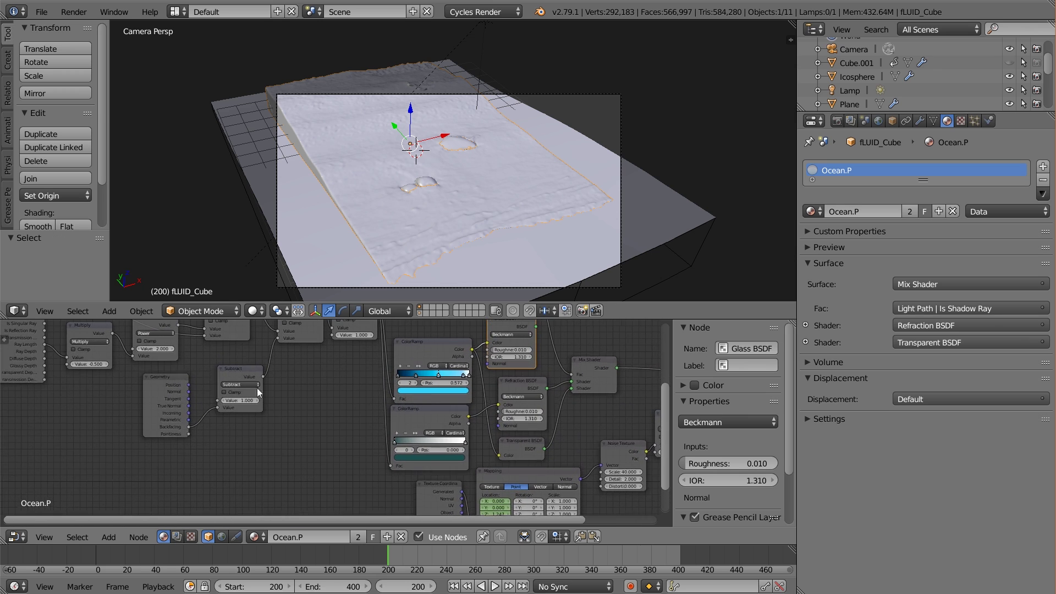
left_click(161, 349)
key("Return")
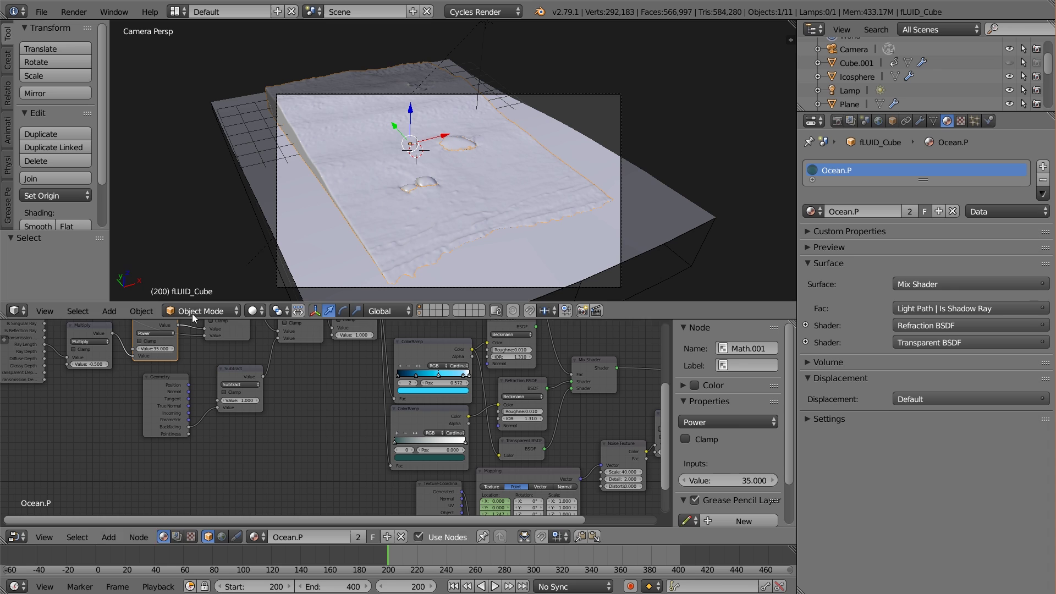
- Preview the scene in Rendered viewport shading and set the Ocean.P Power math node's value to 40
left_click(261, 311)
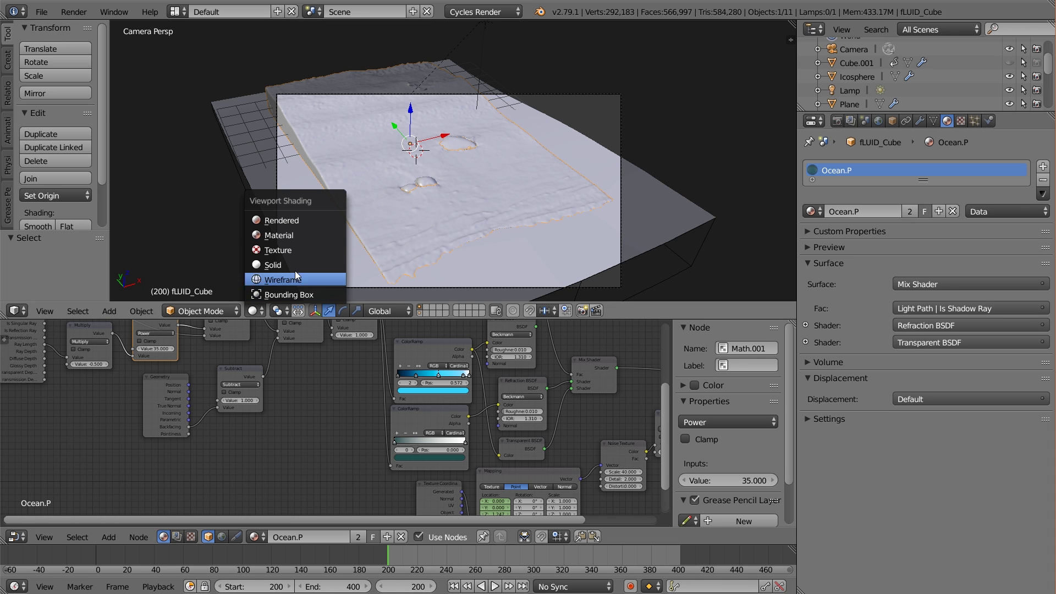
left_click(308, 220)
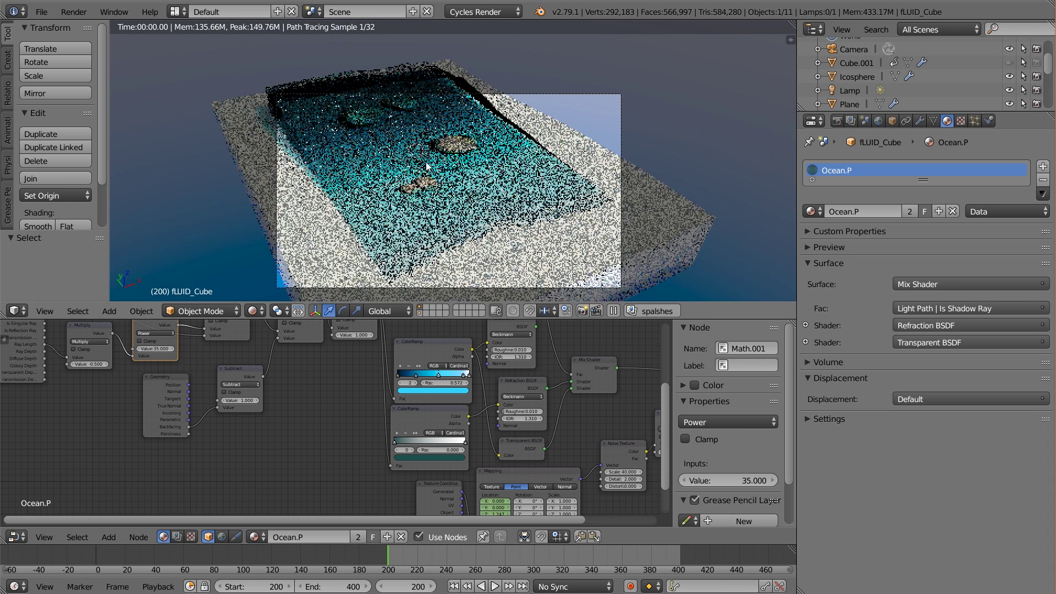
left_click(162, 349)
type("40")
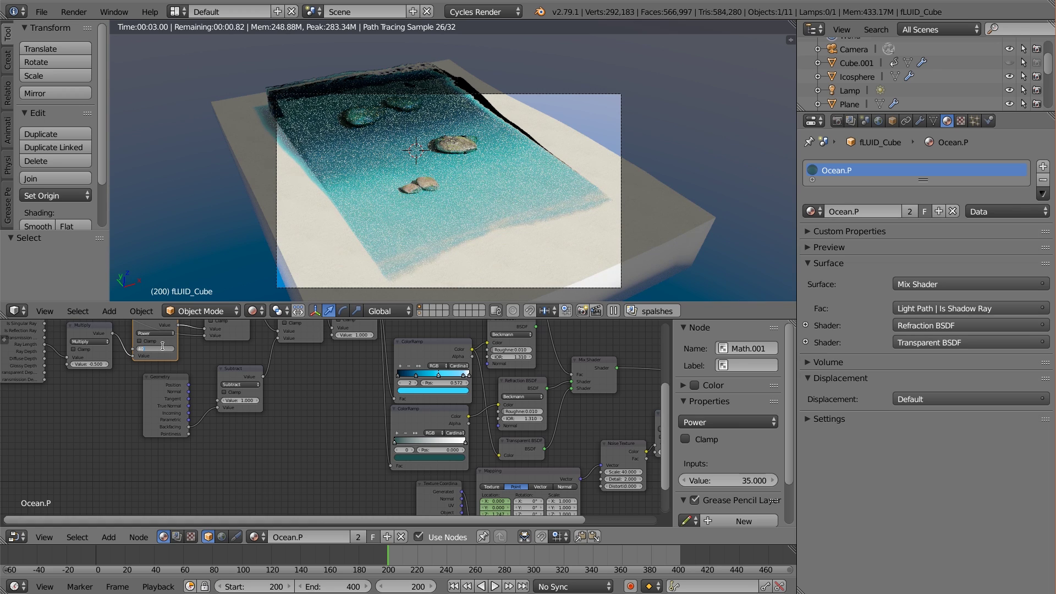
key("Return")
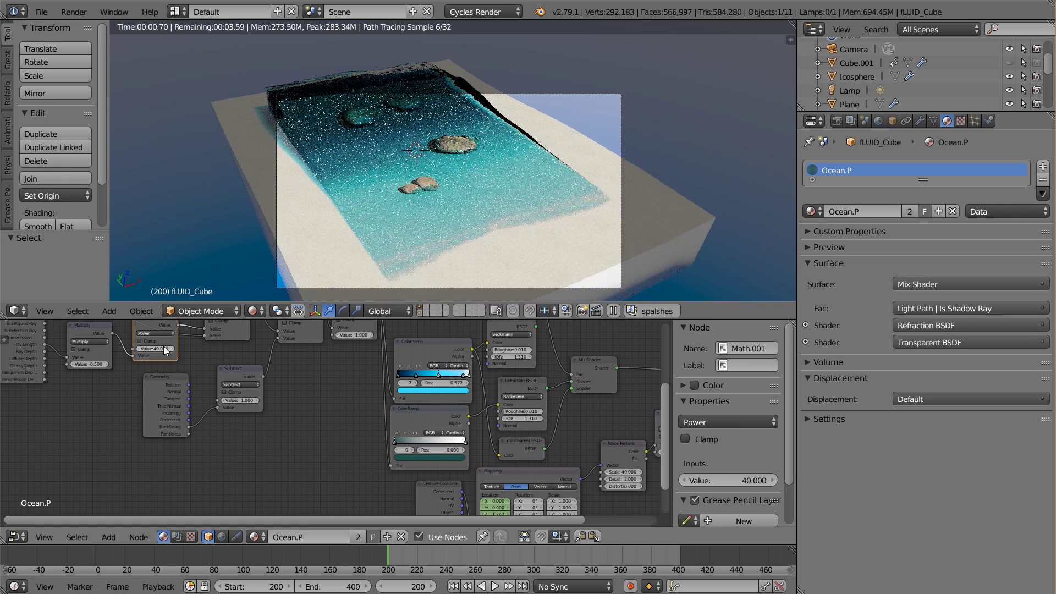
- Set the Ocean.P Power math node's value back to 35
type("45")
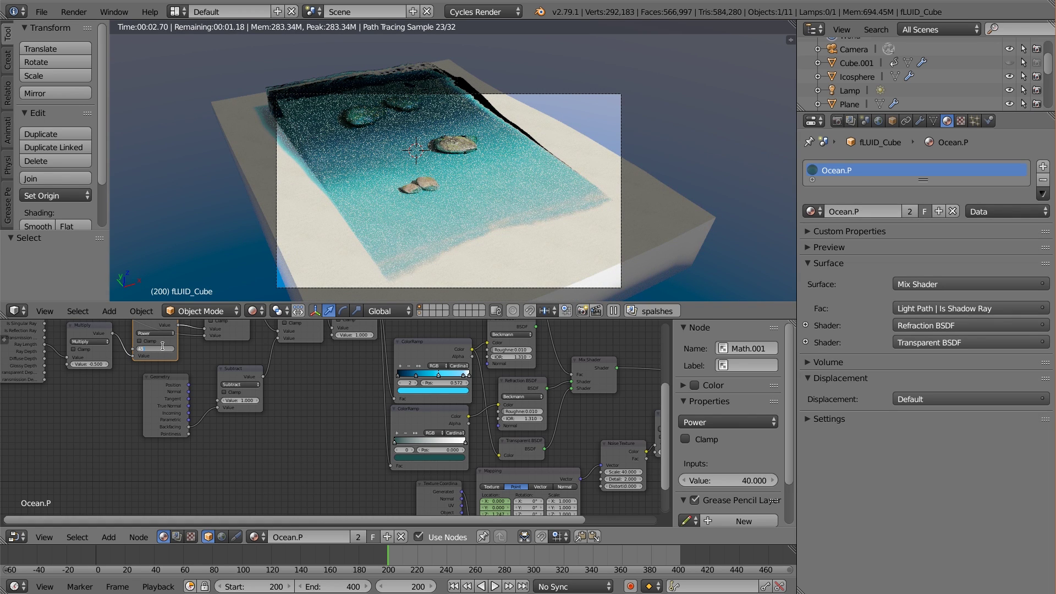
key("BackSpace")
key("BackSpace")
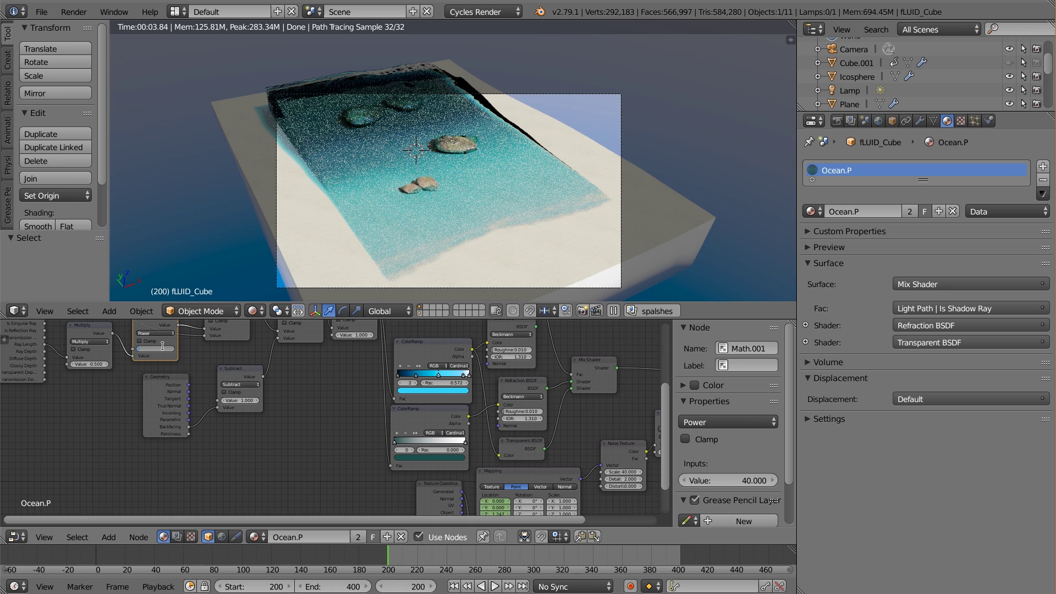
type("35")
key("Return")
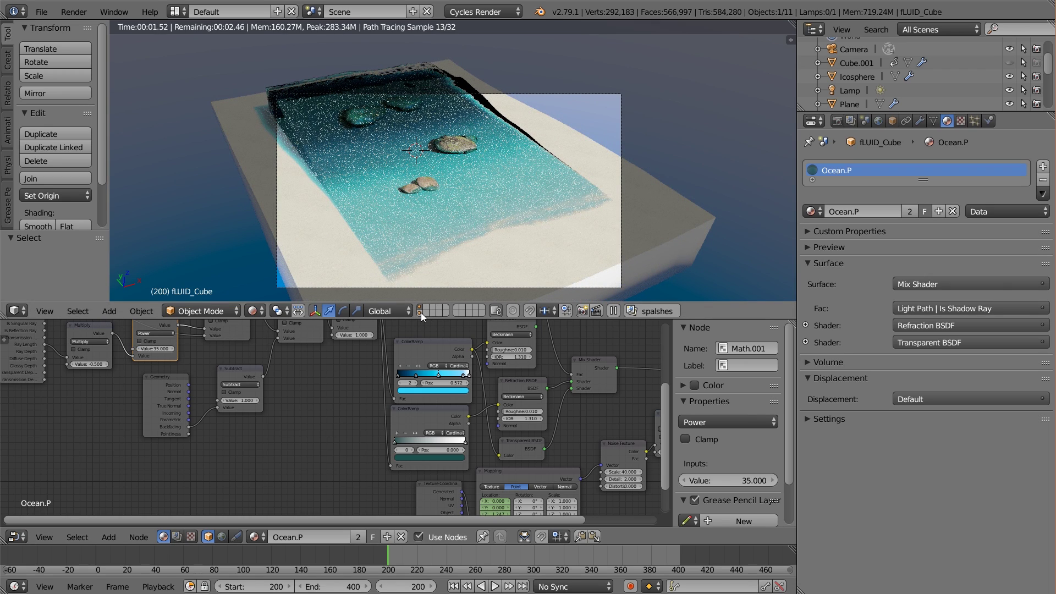
- Check the splash particles' scene layer in rendered shading, then return to Solid shading and the main scene layer
left_click(421, 312, "shift")
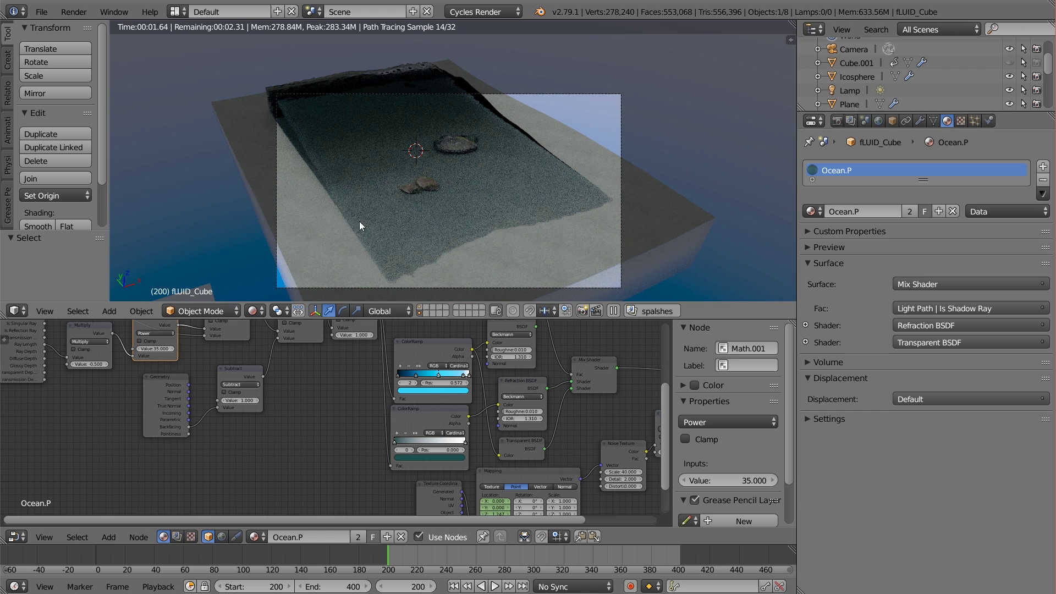
left_click(252, 312)
left_click(278, 263)
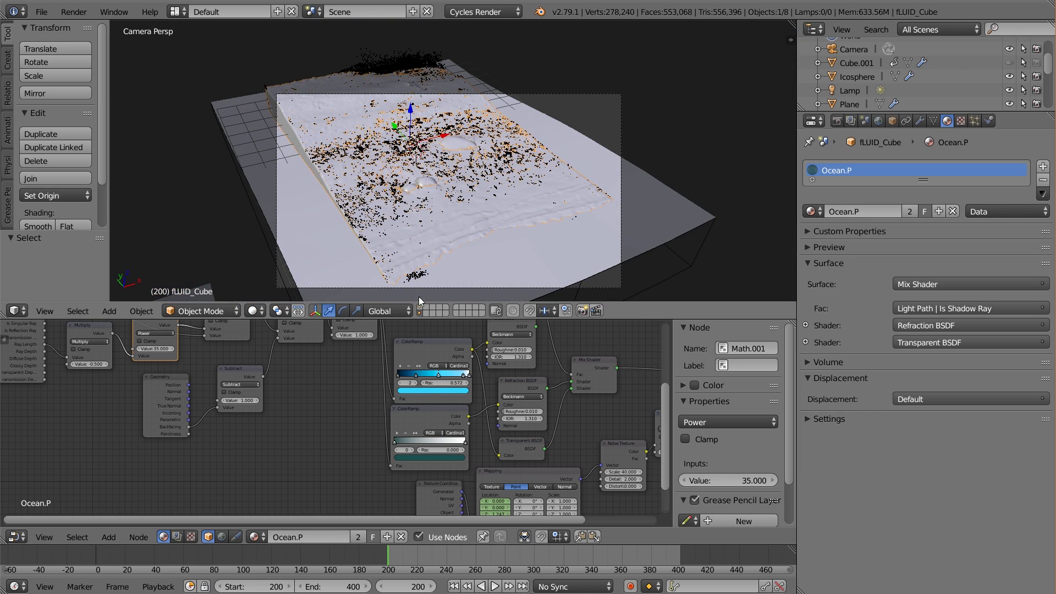
left_click(419, 311, "shift")
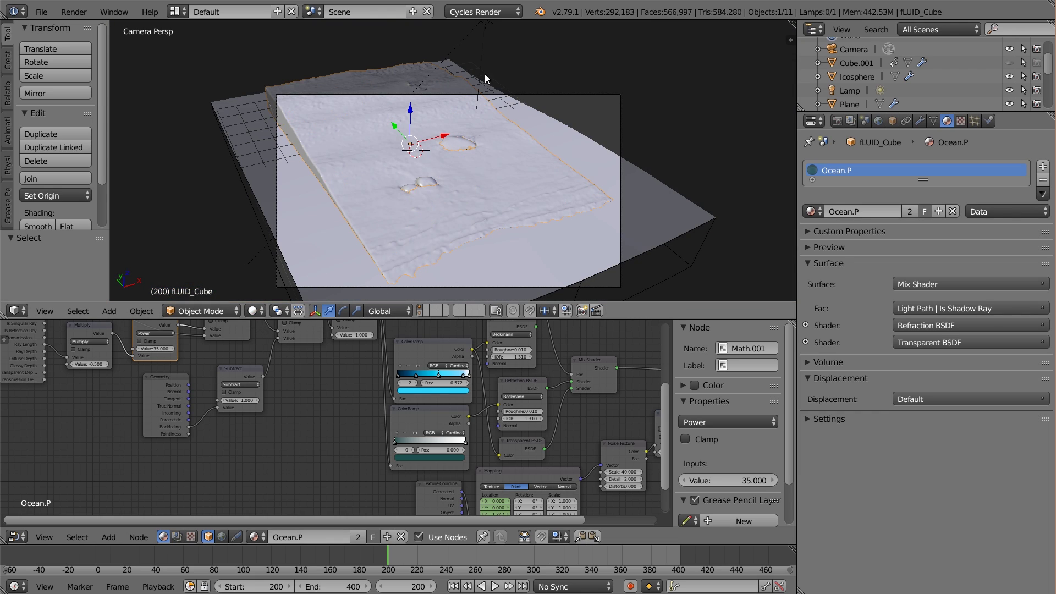
- Add the sun Lamp to the splash particles' scene layer as well as the main one, and display the splash layer
right_click(468, 34)
key("m")
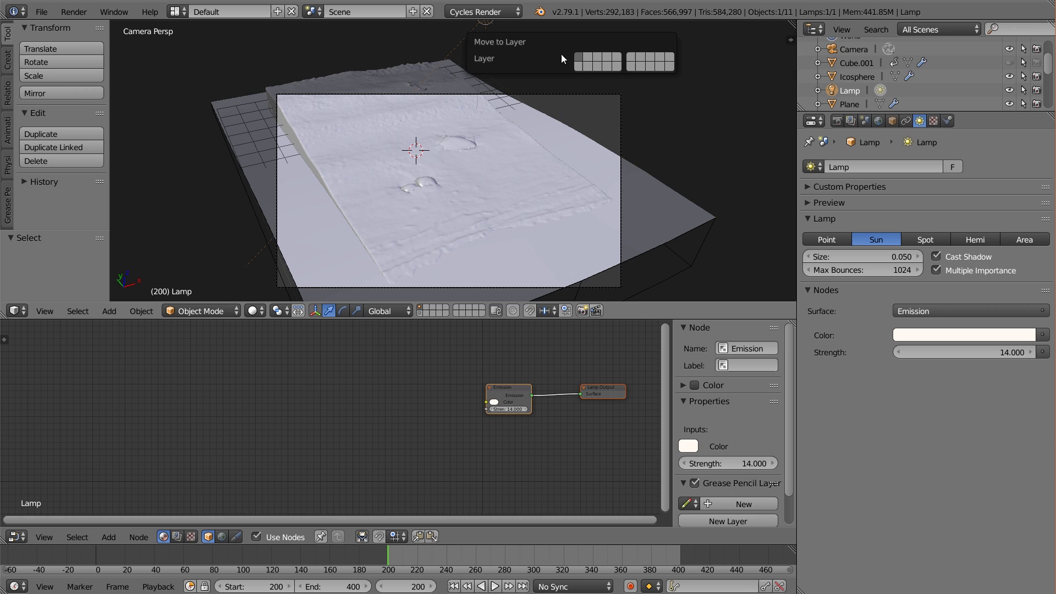
left_click(588, 67)
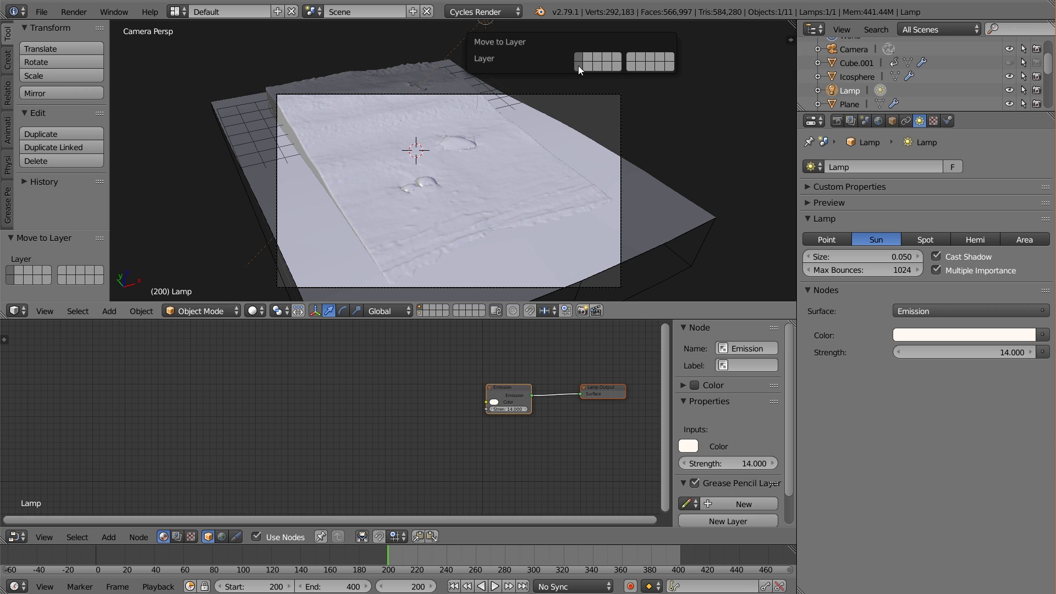
left_click(420, 314)
scroll(446, 227, "up", 1)
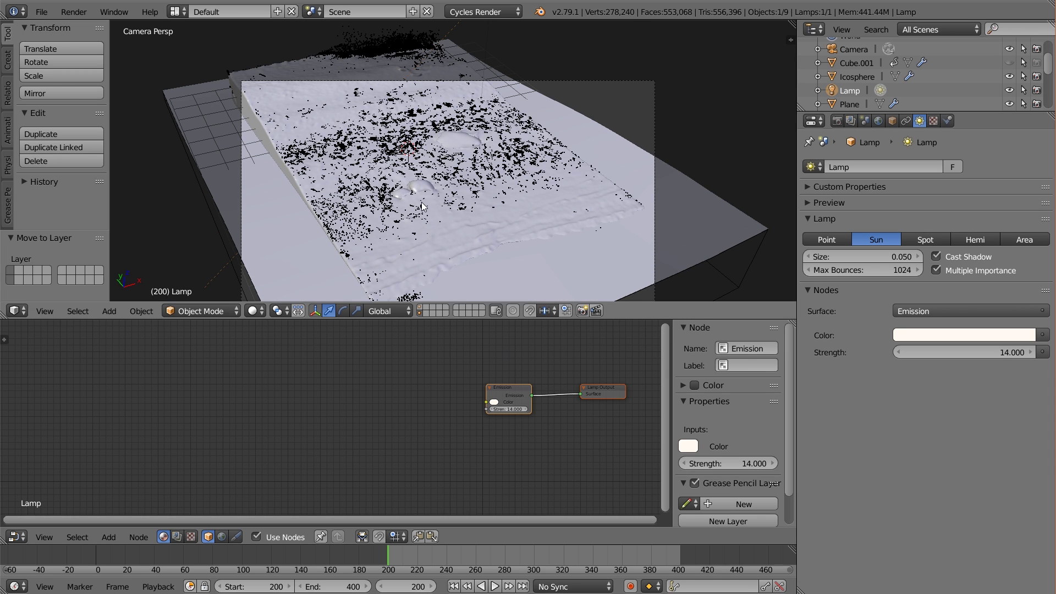
scroll(436, 238, "down", 1)
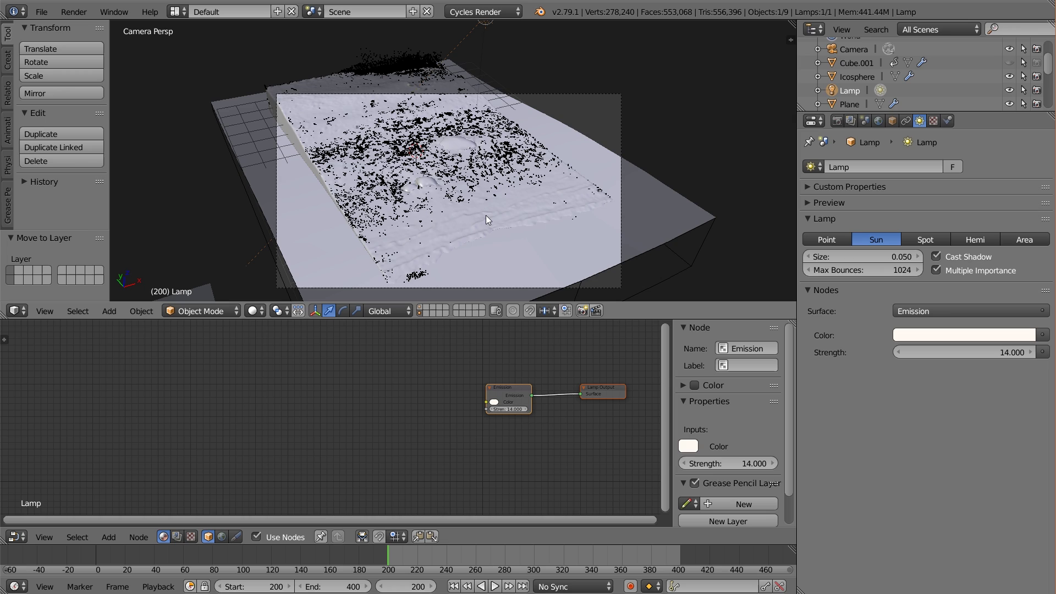
- Select the Plane.002 ground object and enlarge the Outliner to list every scene object
right_click(659, 209)
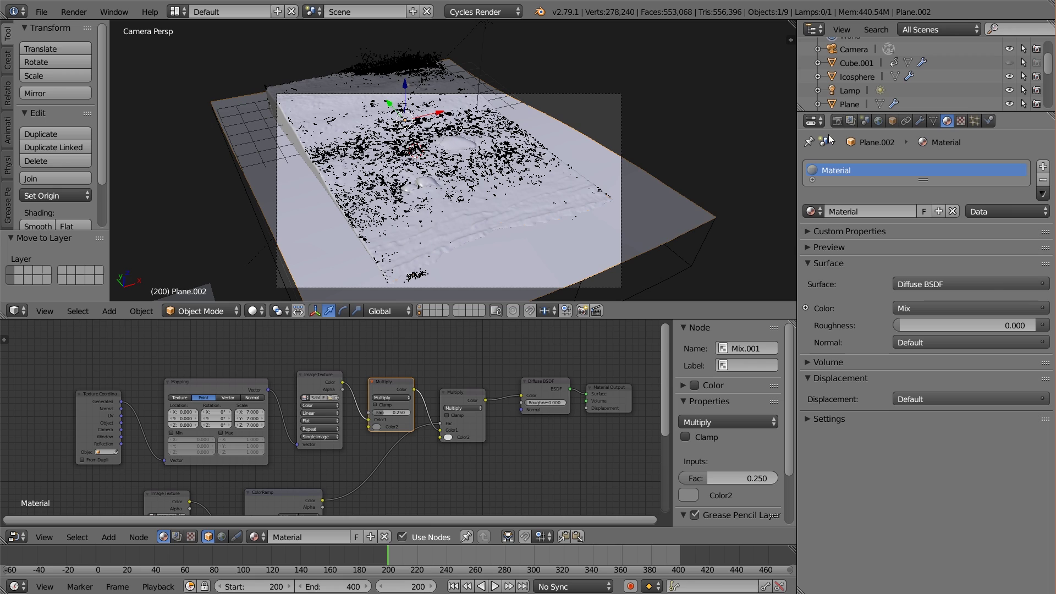
left_click_drag(834, 111, 834, 322)
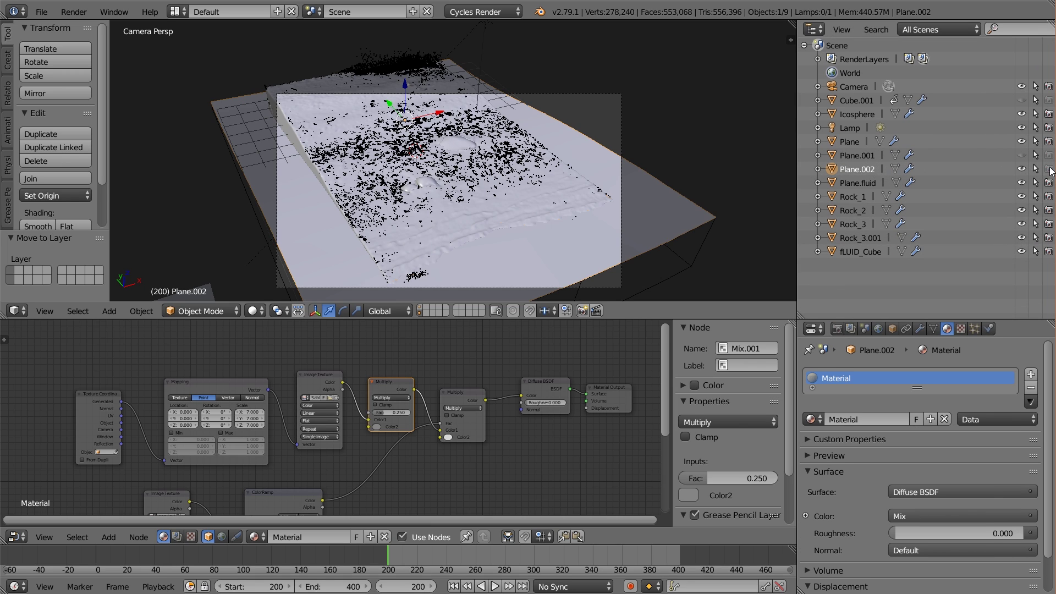
scroll(441, 226, "up", 2)
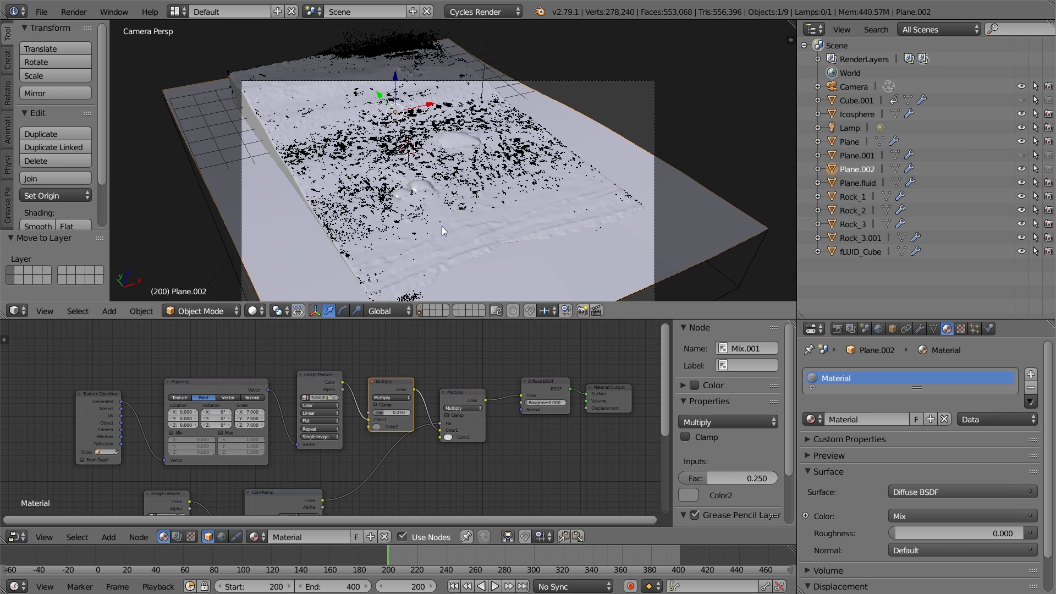
- Give the Rock_1 and Rock_2 materials a fake user so both are kept in the file
right_click(458, 141)
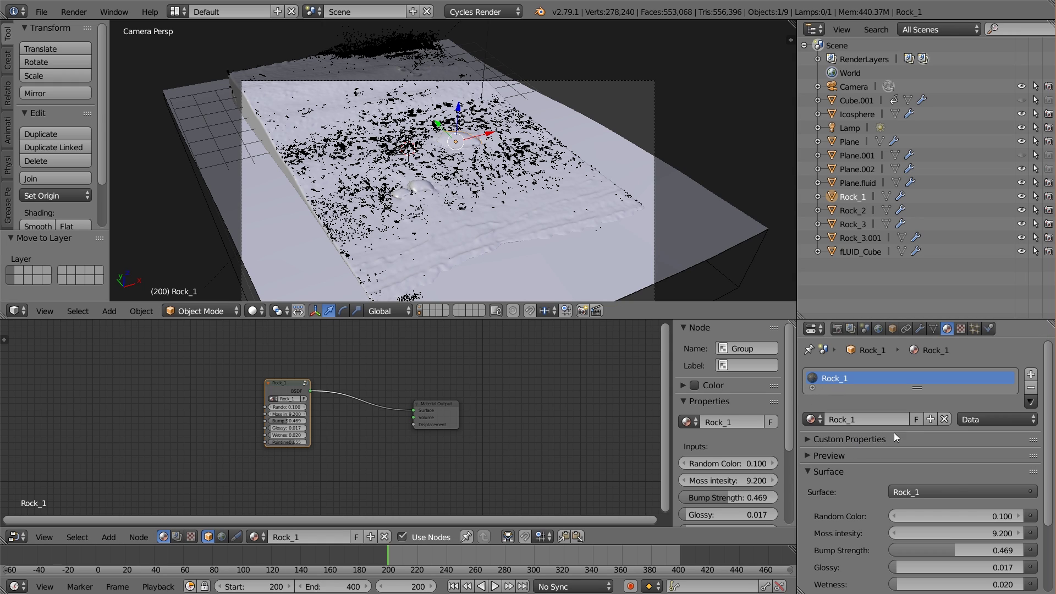
left_click(916, 419)
right_click(418, 190)
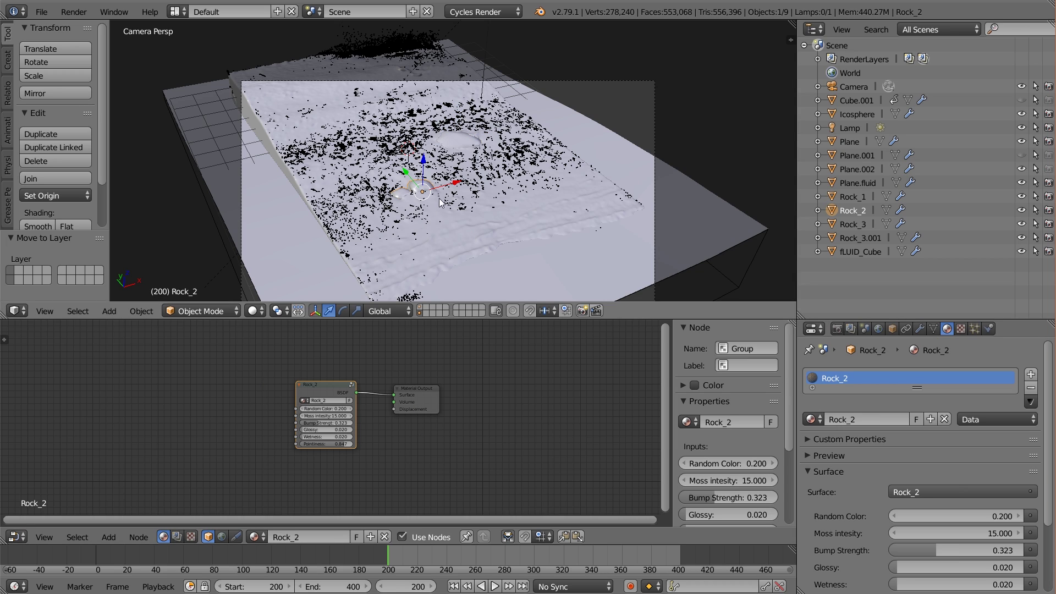
- Try to assign a copy of the existing black material to Rock_2
left_click(809, 419)
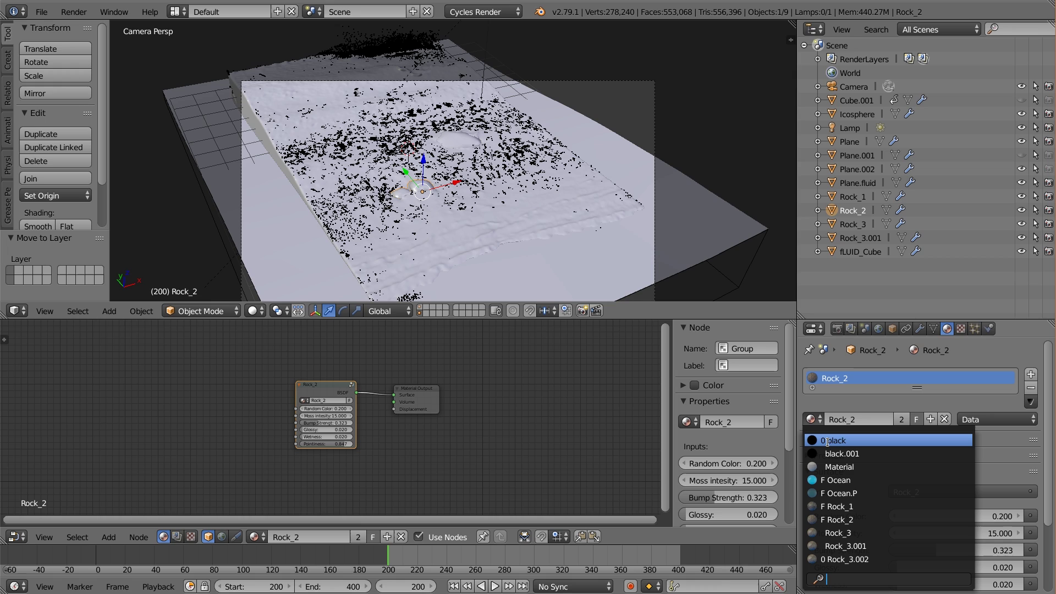
left_click(859, 442)
left_click(954, 493)
left_click(952, 491)
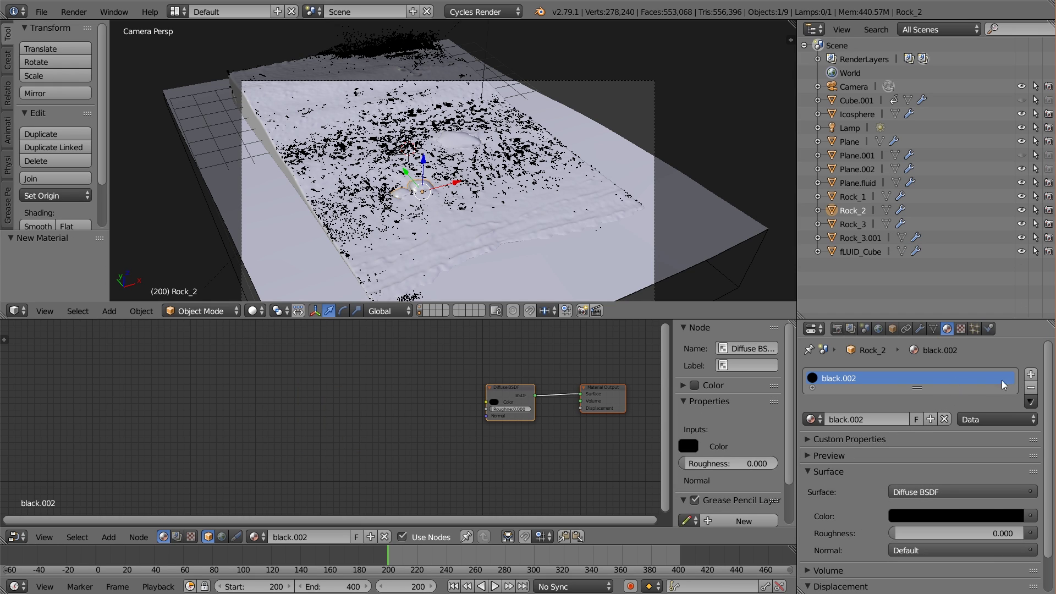
- Replace Rock_2's material slot with a new Diffuse BSDF material coloured pure black
left_click(1032, 388)
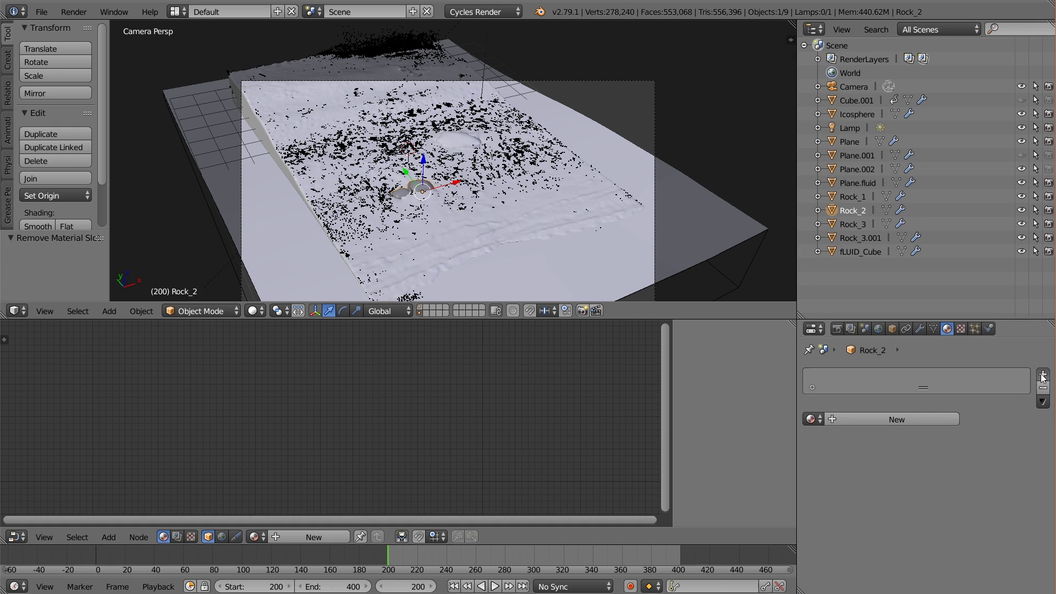
left_click(1043, 374)
left_click(889, 417)
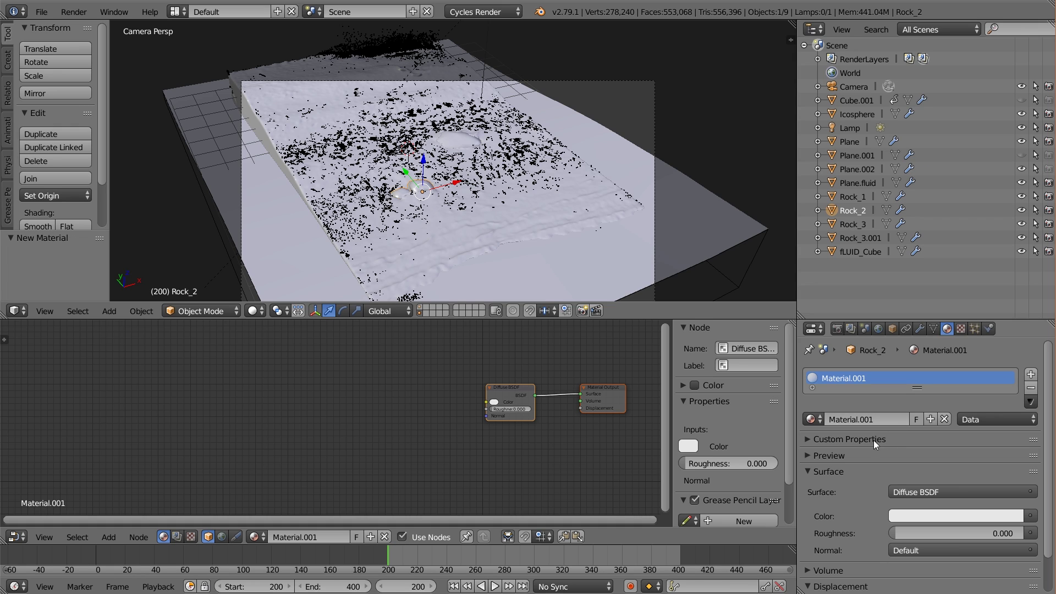
left_click(930, 515)
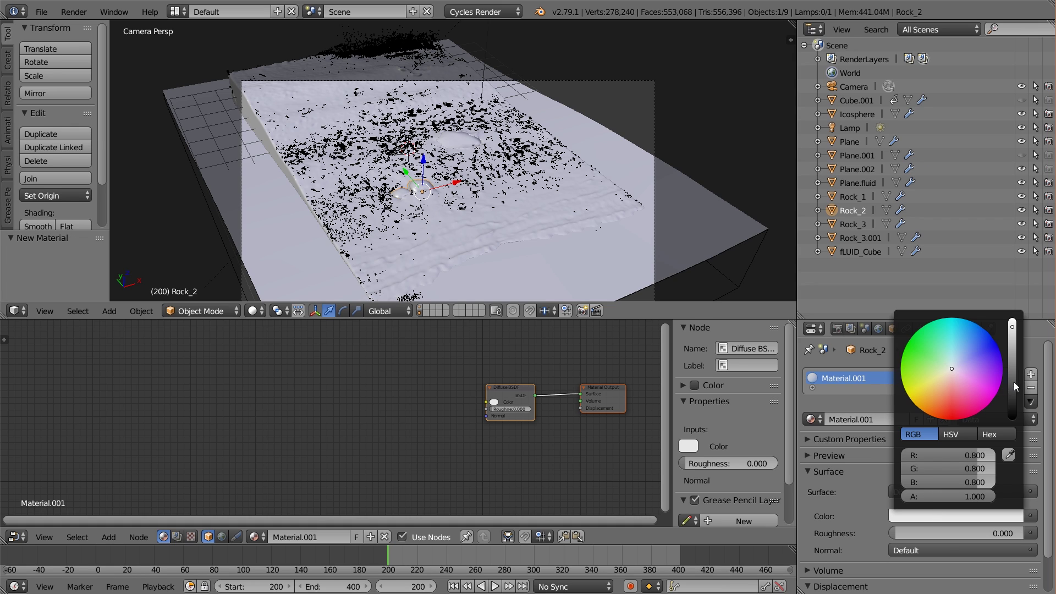
left_click_drag(1017, 387, 1014, 421)
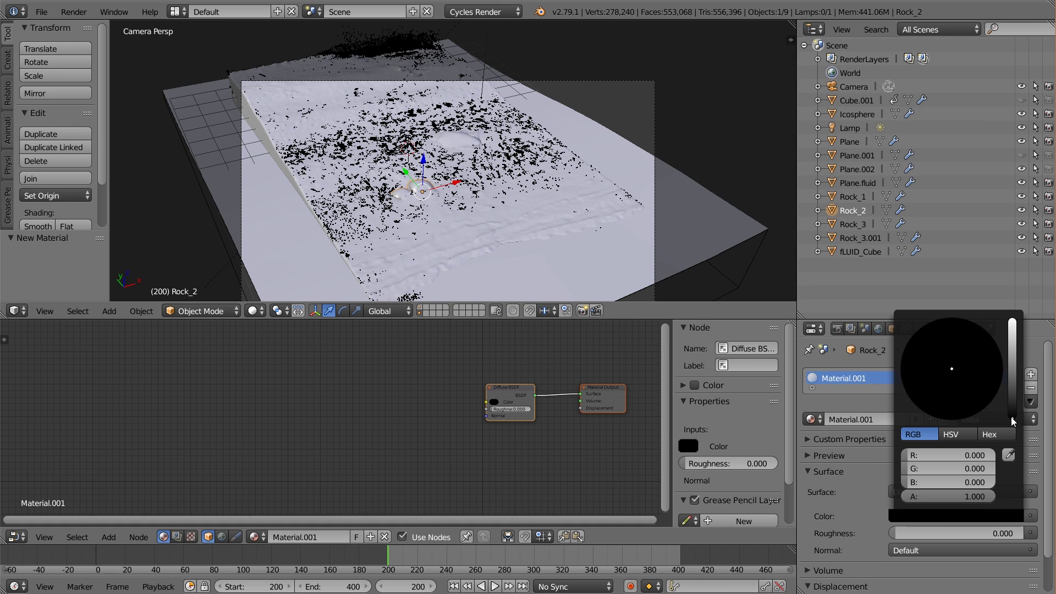
- Rename Rock_2's new material as black
left_click(875, 418)
type("b")
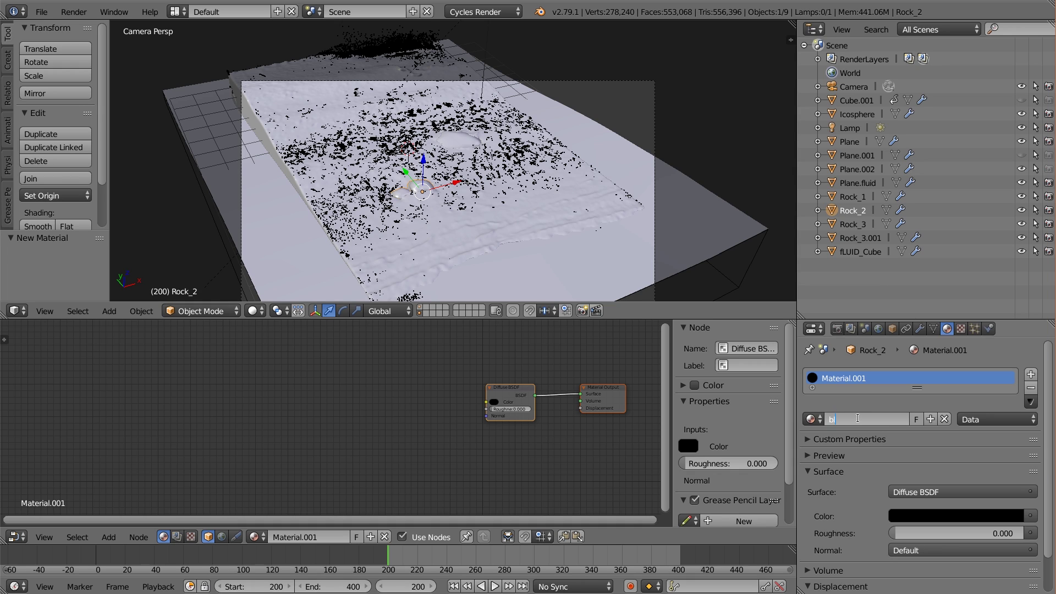
type("lack")
key("Return")
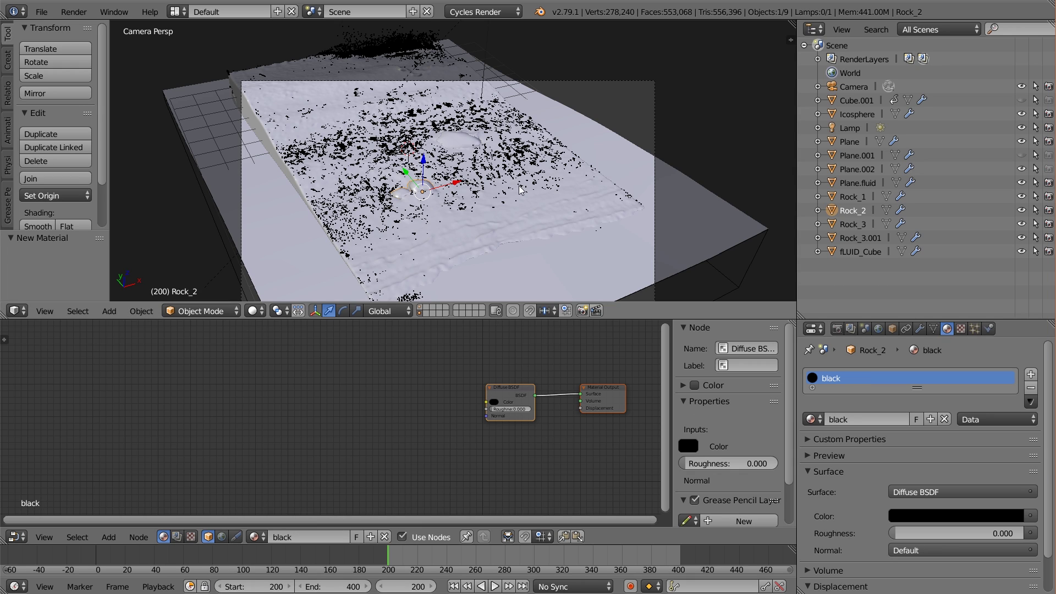
- Assign the shared black material to Rock_1 in place of its Rock_1 material
right_click(456, 141)
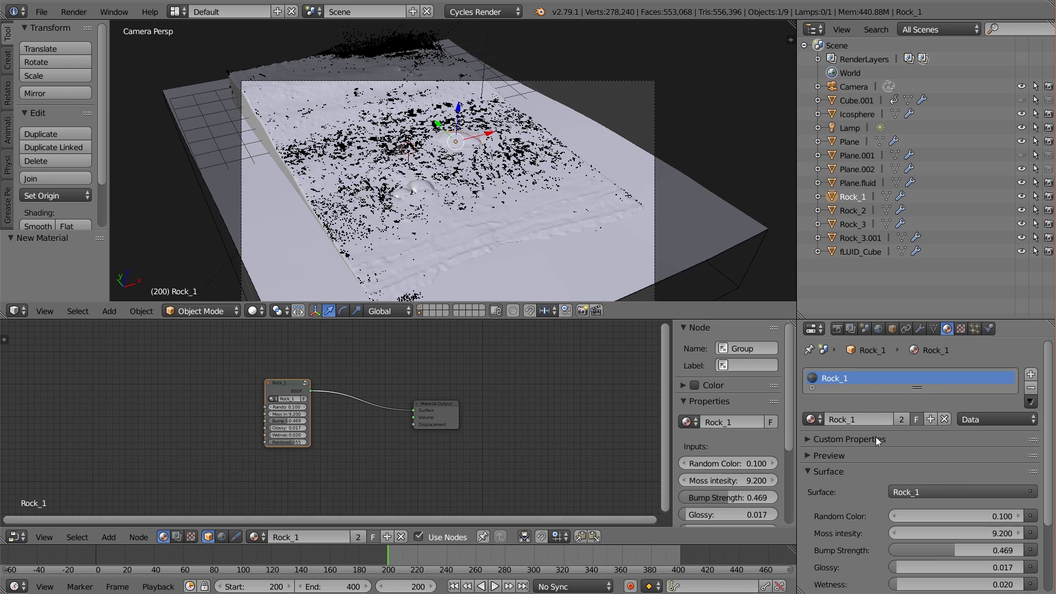
left_click(818, 419)
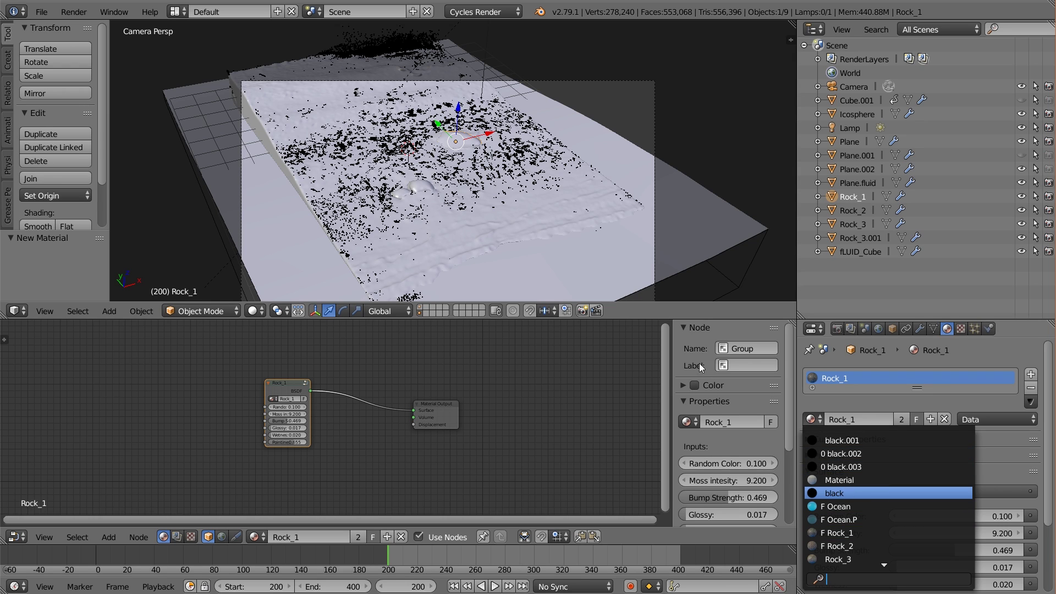
middle_click_drag(572, 408, 481, 418)
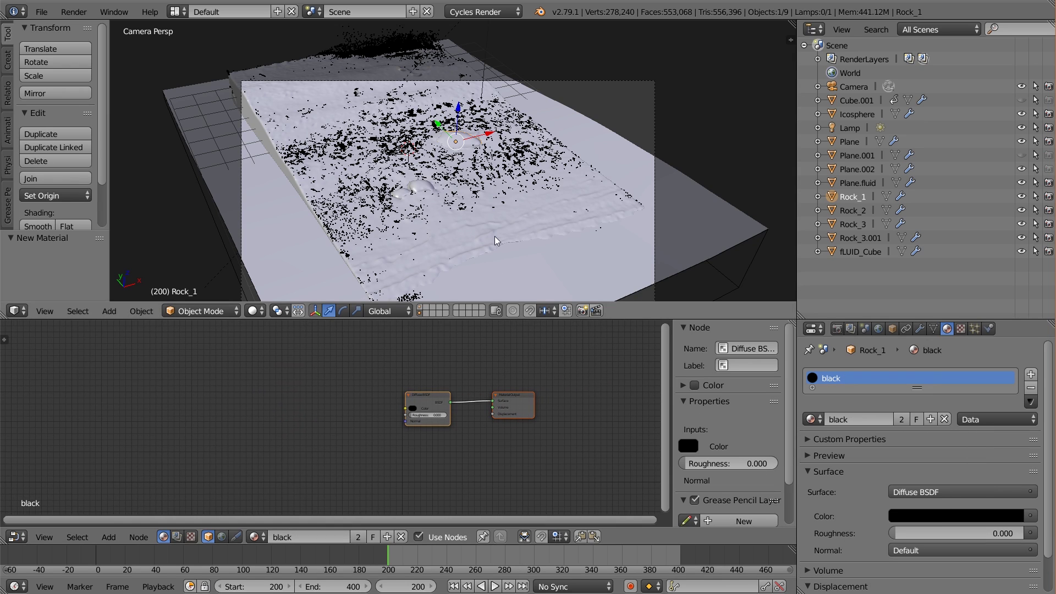
scroll(500, 205, "up", 1)
scroll(456, 208, "down", 1)
middle_click_drag(451, 210, 437, 204, "shift")
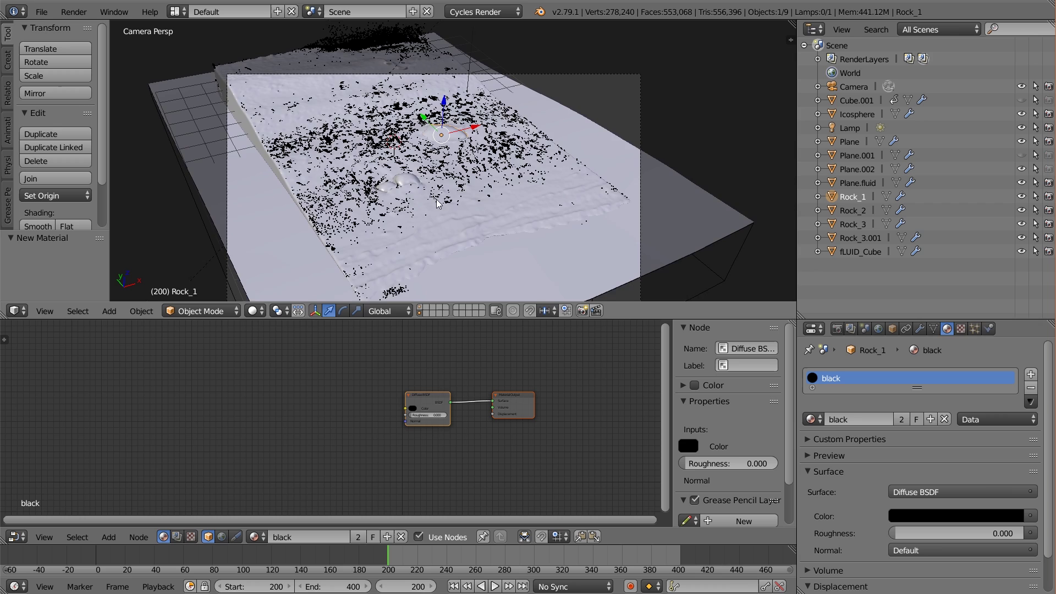
scroll(437, 204, "down", 3)
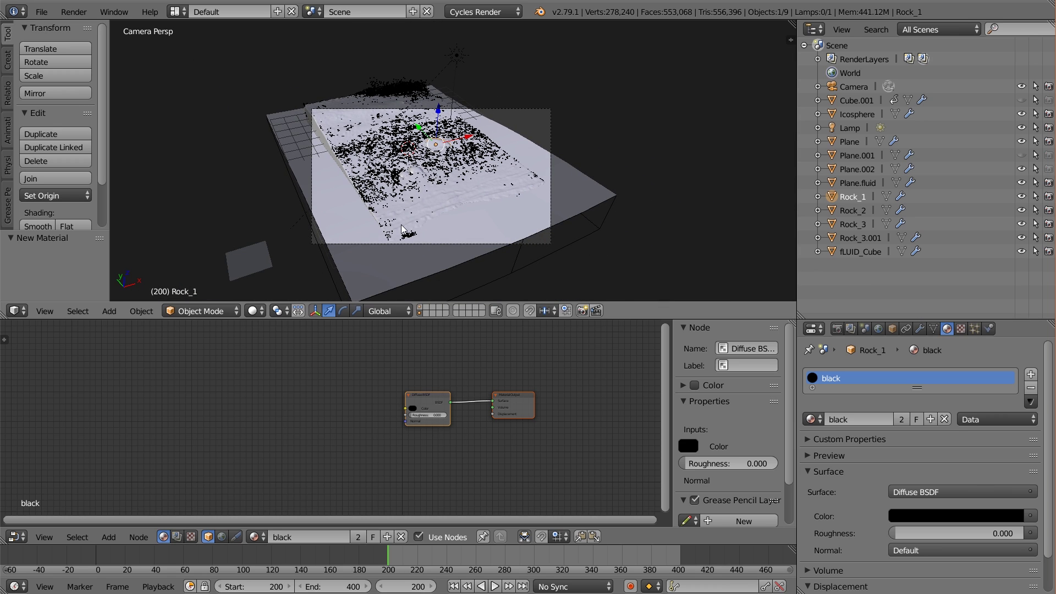
scroll(401, 245, "up", 2)
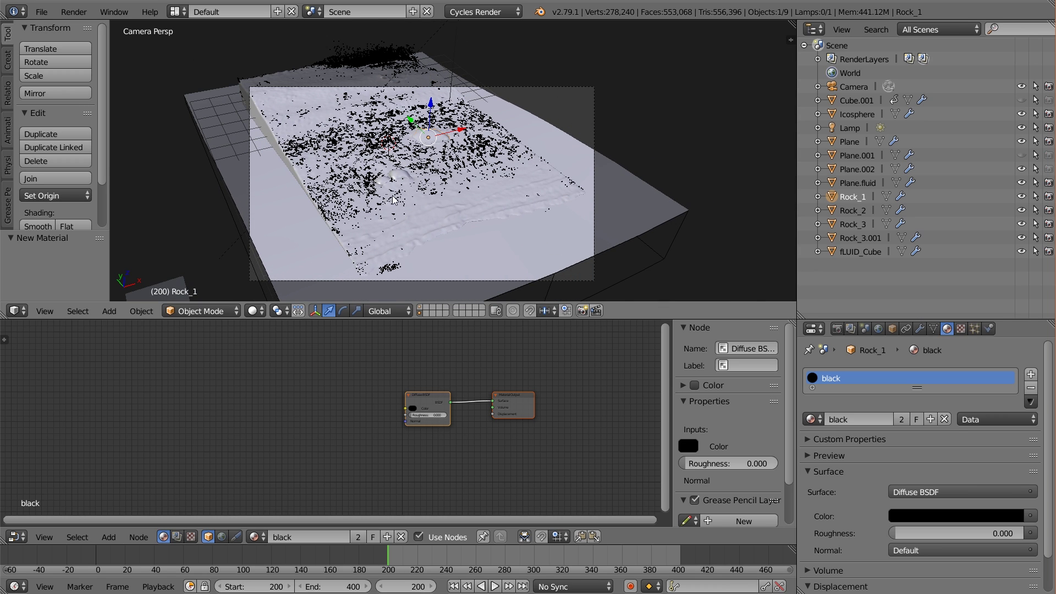
scroll(394, 200, "up", 2)
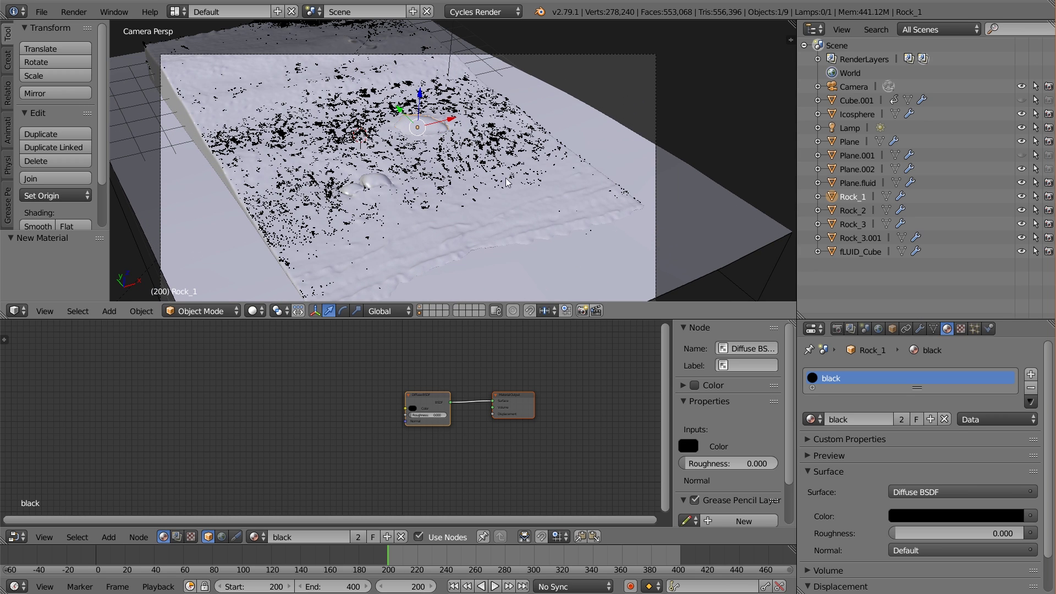
- Give the Icosphere a new material and insert a Mix Shader between its Diffuse BSDF and the Material Output
left_click(858, 114)
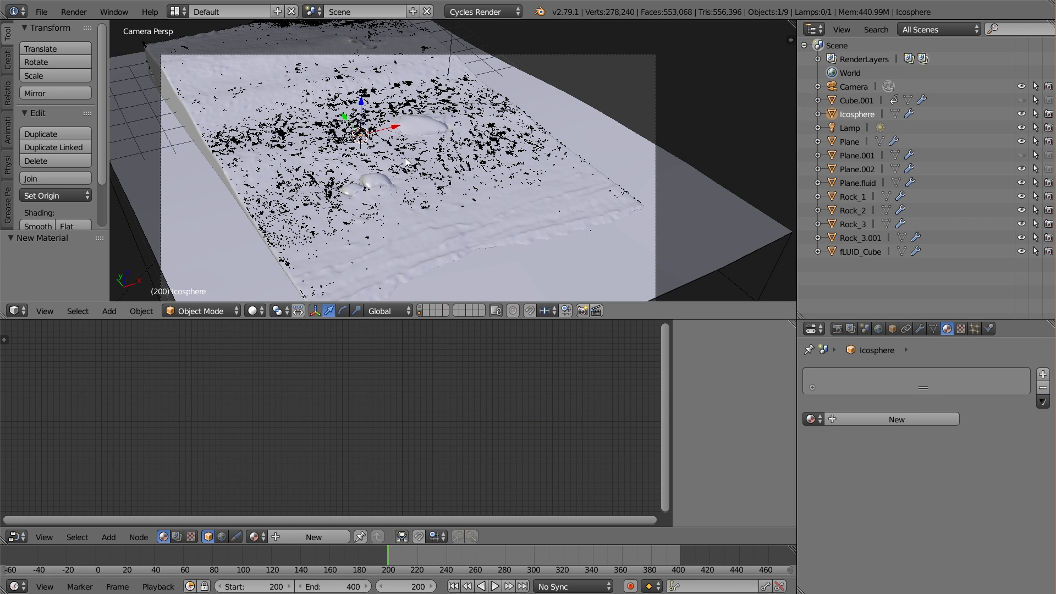
left_click(921, 422)
scroll(429, 416, "up", 2)
middle_click_drag(474, 418, 362, 414)
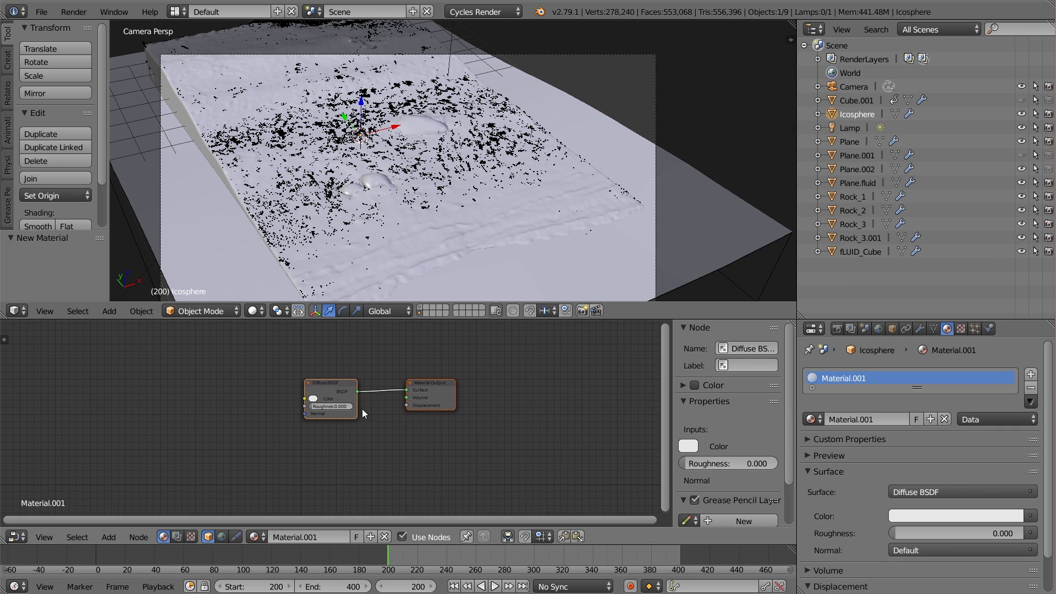
left_click_drag(347, 388, 286, 380)
key("shift+a")
mouse_move(280, 387)
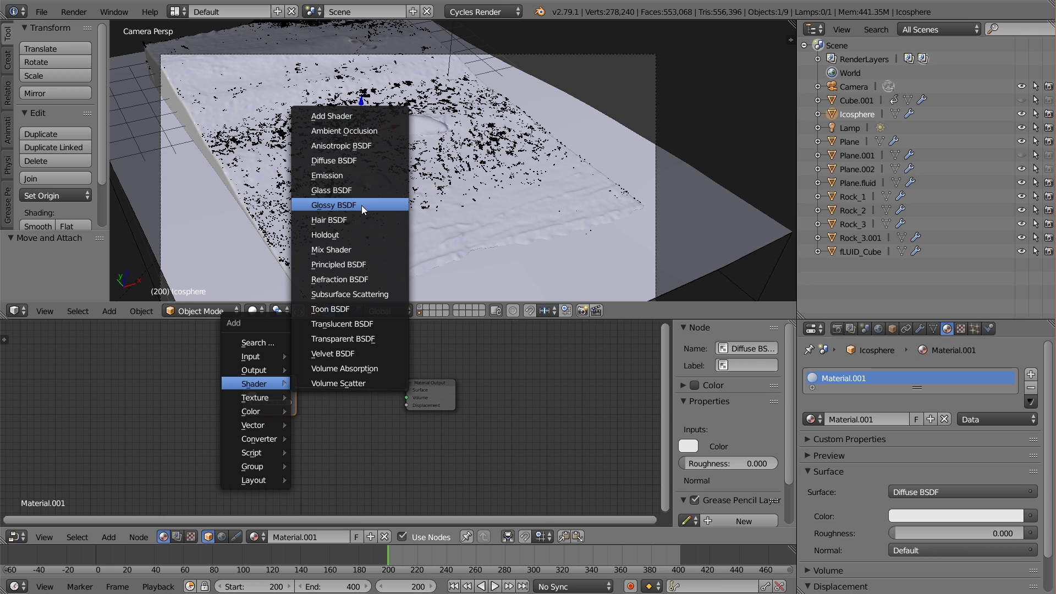
left_click(355, 250)
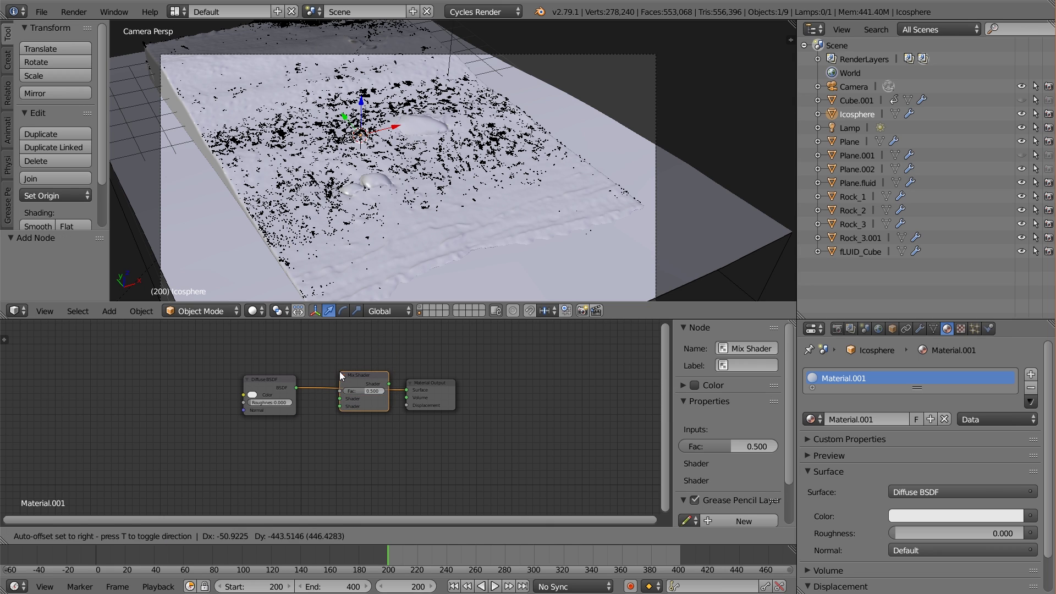
left_click(334, 371)
key("shift+a")
mouse_move(335, 371)
left_click(401, 312)
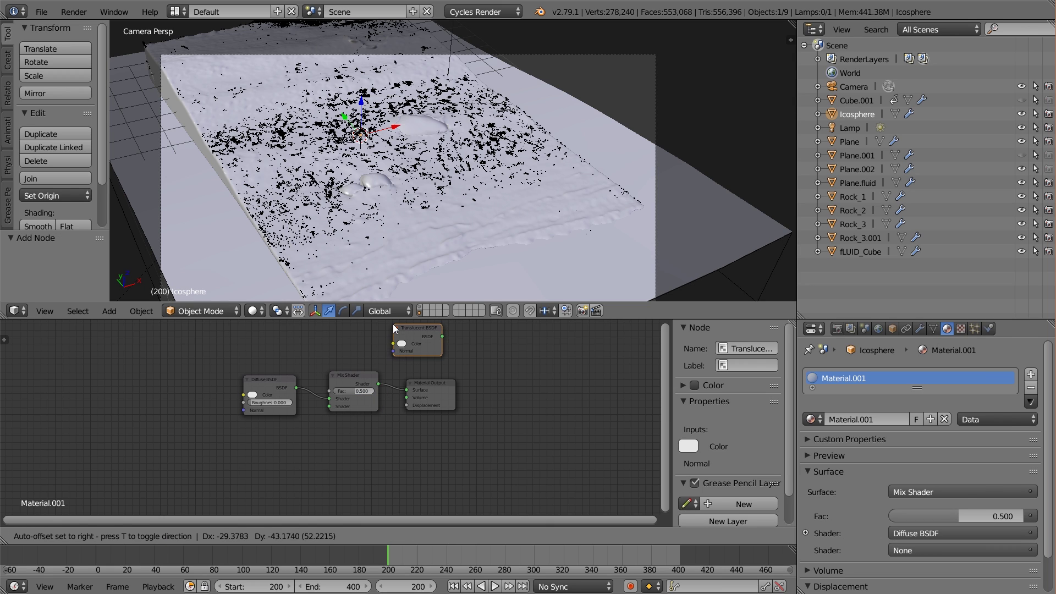
left_click(393, 325)
key("x")
- Add a Transparent BSDF below the Diffuse BSDF and link it to the Mix Shader's second shader input
key("shift+a")
mouse_move(384, 331)
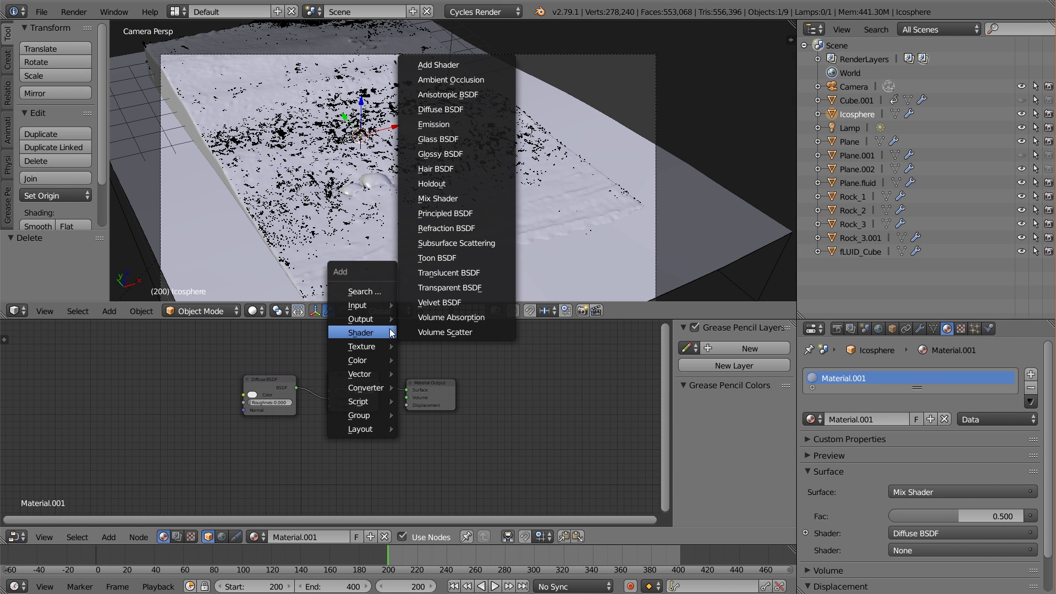
left_click(457, 287)
left_click(272, 438)
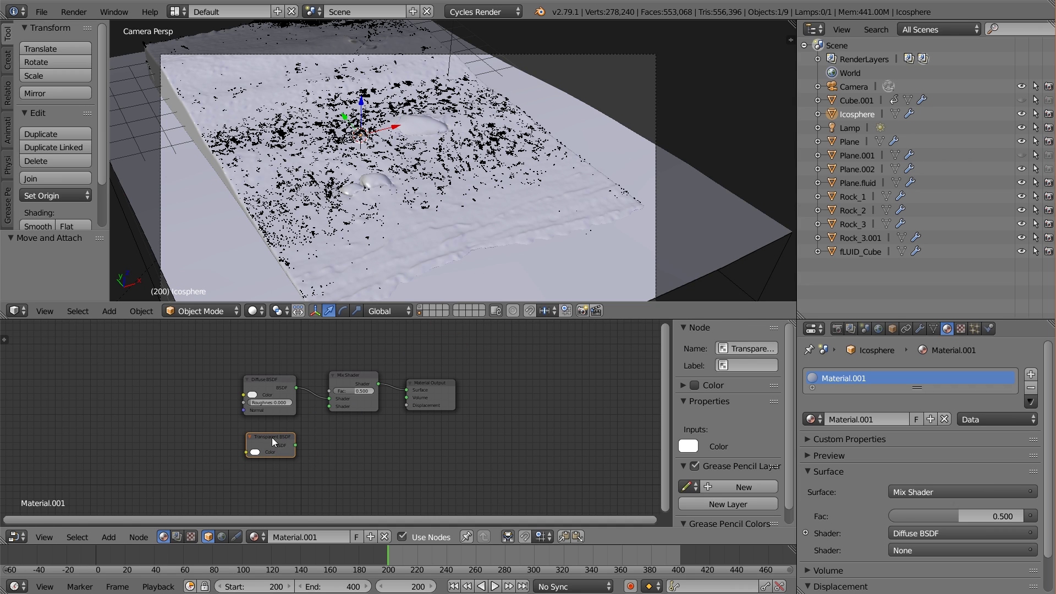
left_click_drag(296, 445, 330, 406)
- Darken the Diffuse BSDF colour to a light grey and set the Mix Shader's Fac to 0.95
scroll(360, 425, "up", 2)
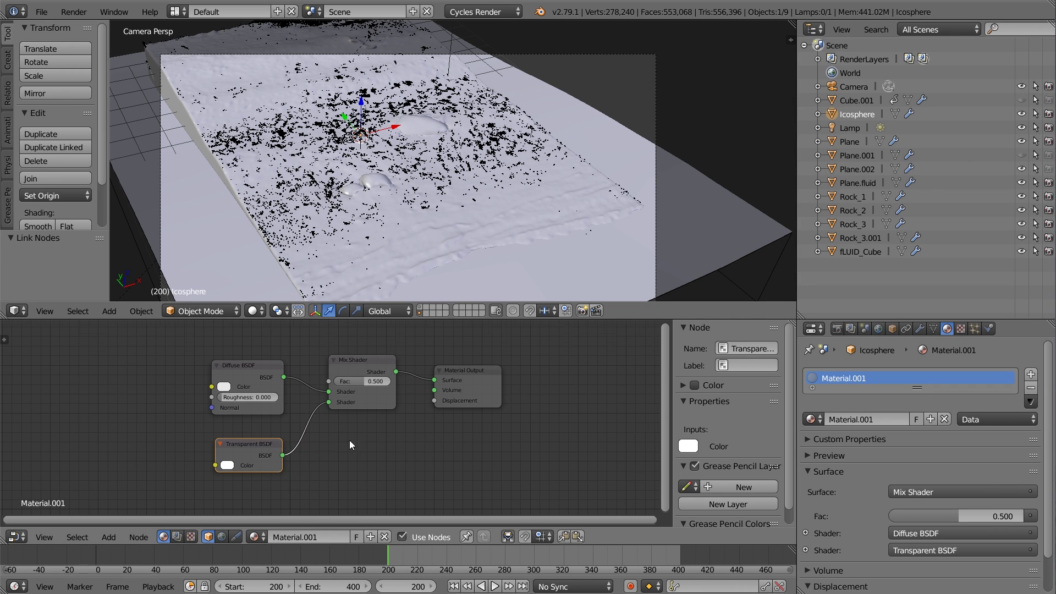
left_click(224, 387)
mouse_move(300, 265)
left_mouse_down()
mouse_move(300, 254)
mouse_move(300, 267)
left_mouse_up()
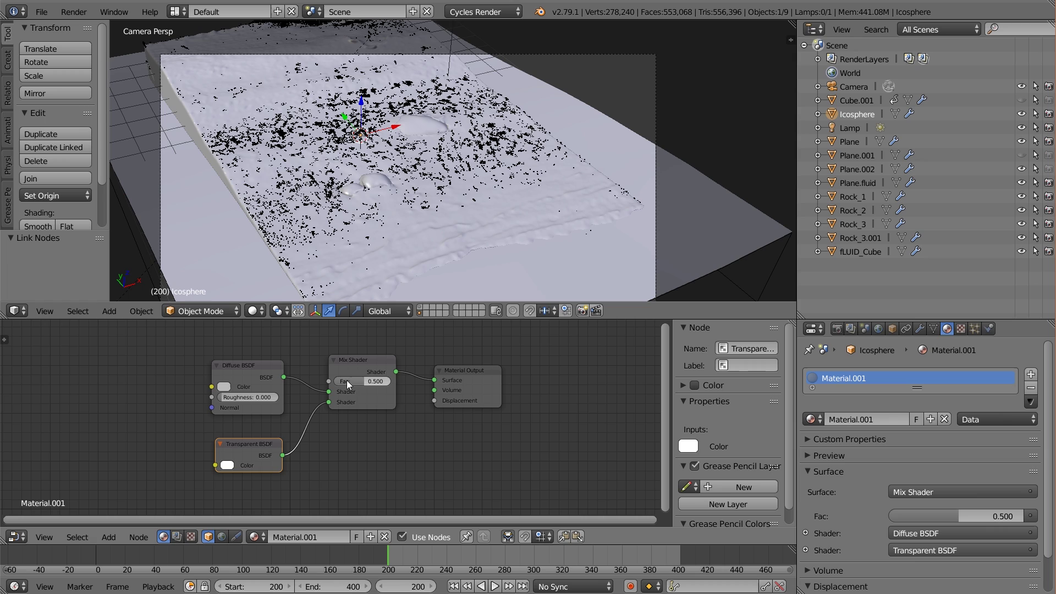
left_click(377, 381)
key("BackSpace")
type(".95")
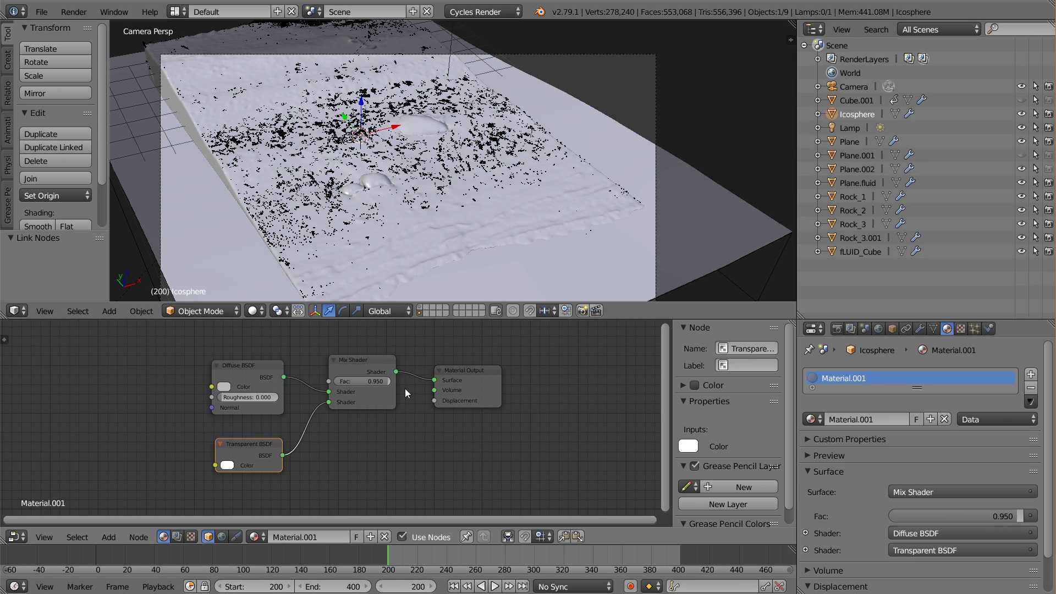
left_click(375, 361)
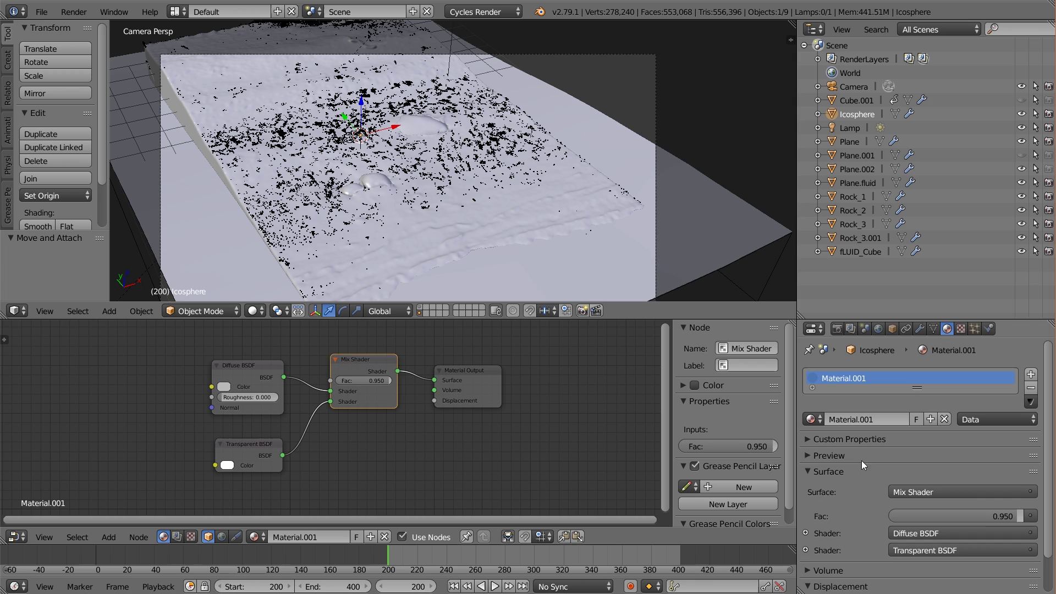
left_click(833, 455)
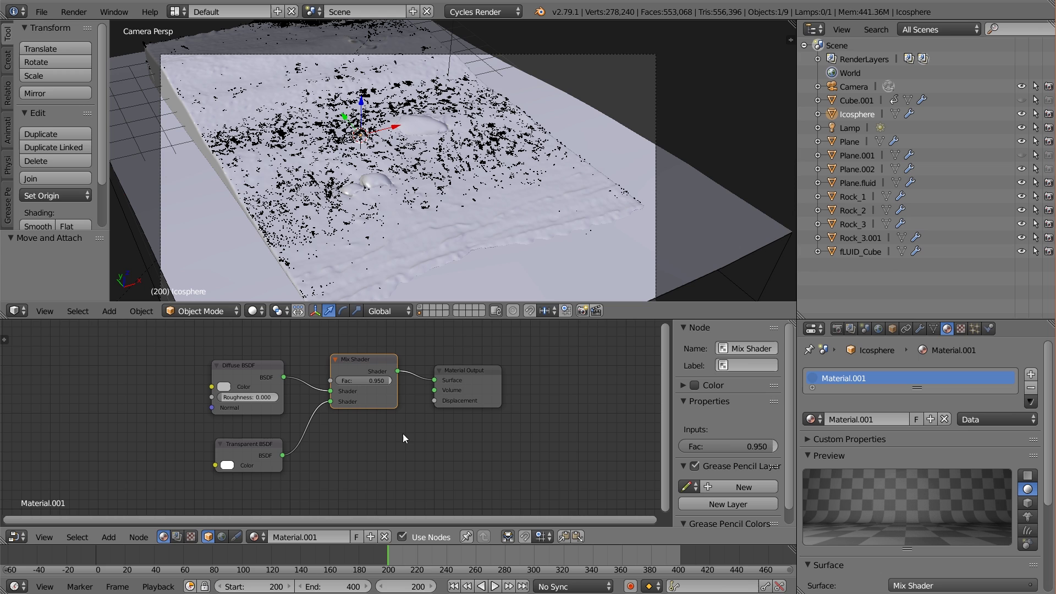
- Check the film's Transparent option in the render settings
scroll(382, 168, "down", 2)
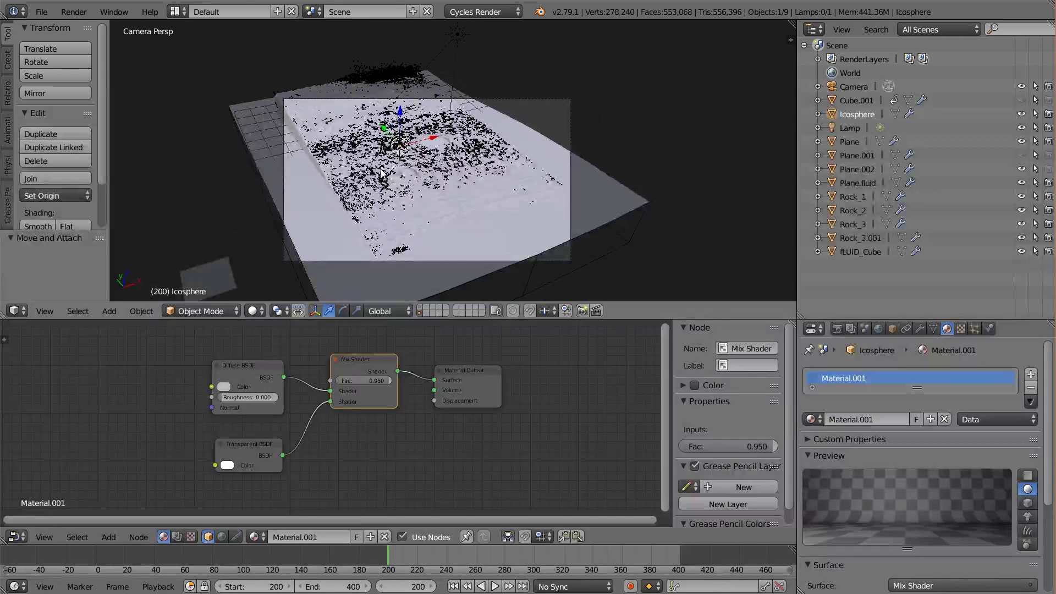
left_click(878, 329)
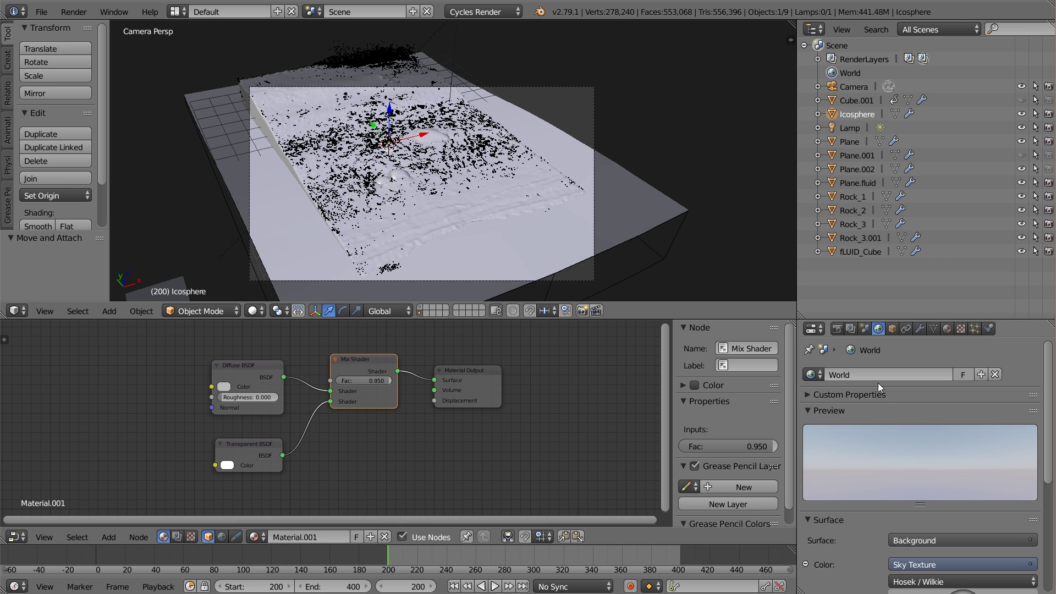
left_click(837, 330)
scroll(908, 456, "down", 10)
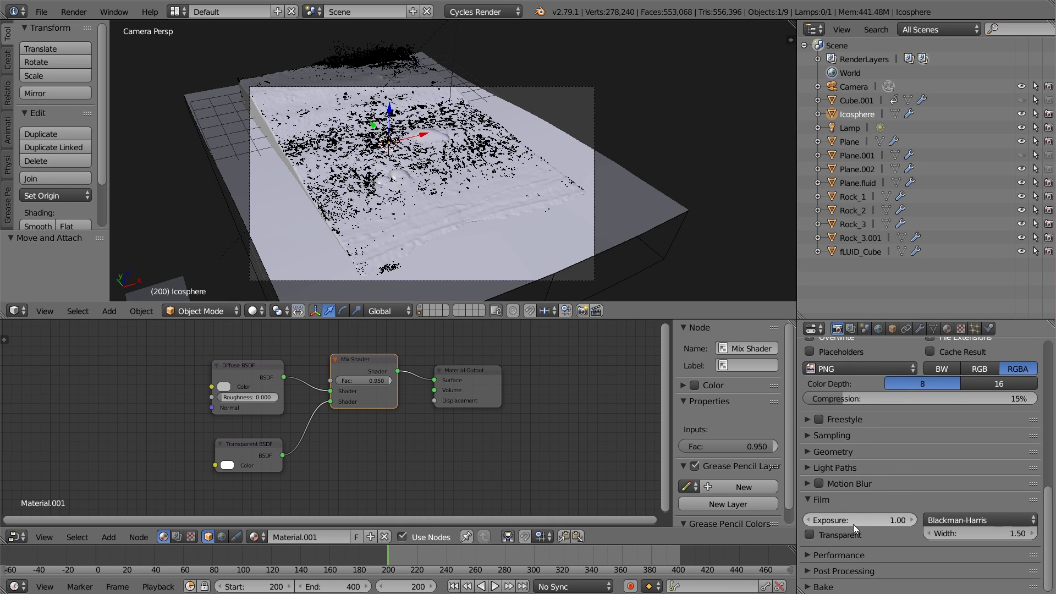
left_click(830, 536)
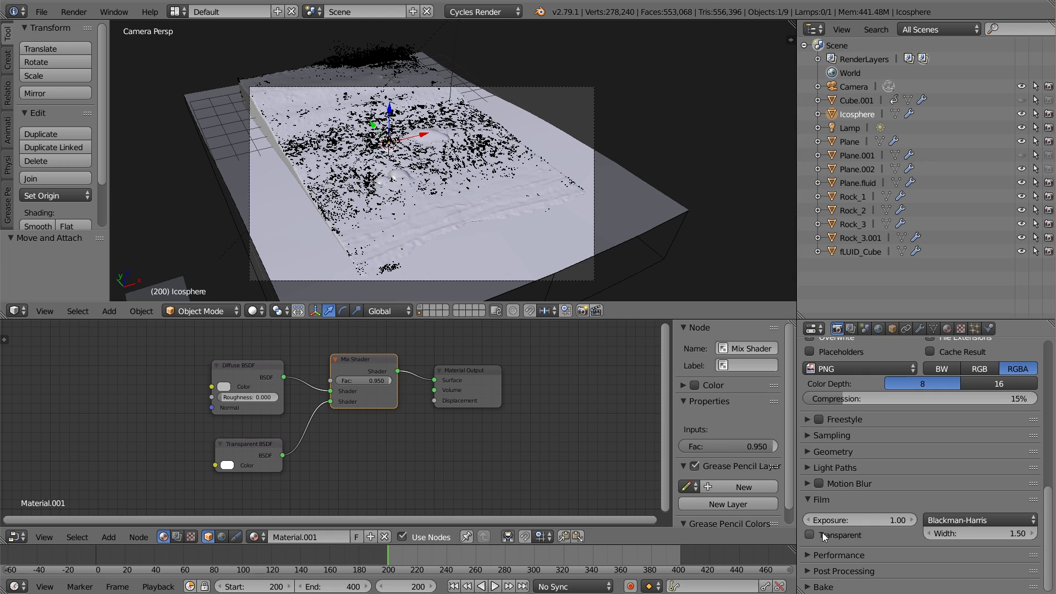
- Disable Glossy and Transmission in the World's ray visibility
left_click(879, 330)
scroll(938, 434, "down", 8)
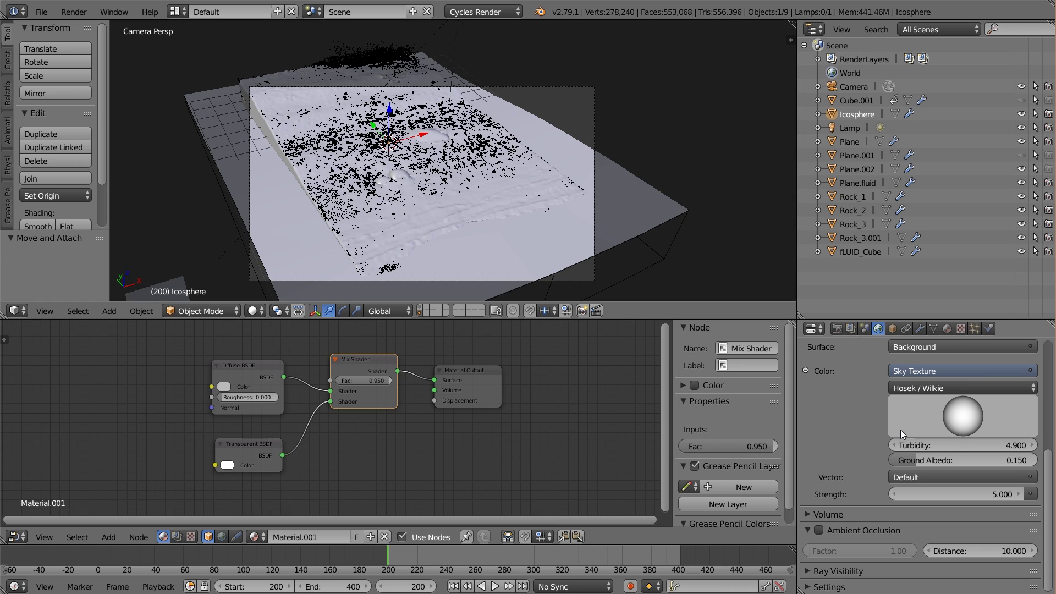
left_click(847, 571)
scroll(893, 482, "down", 3)
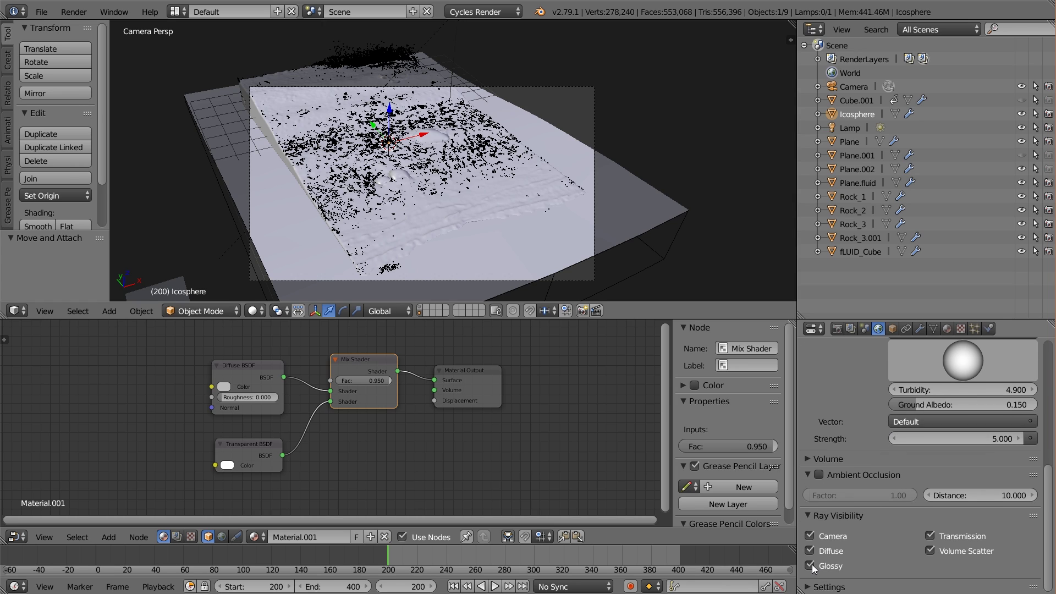
left_click(811, 567)
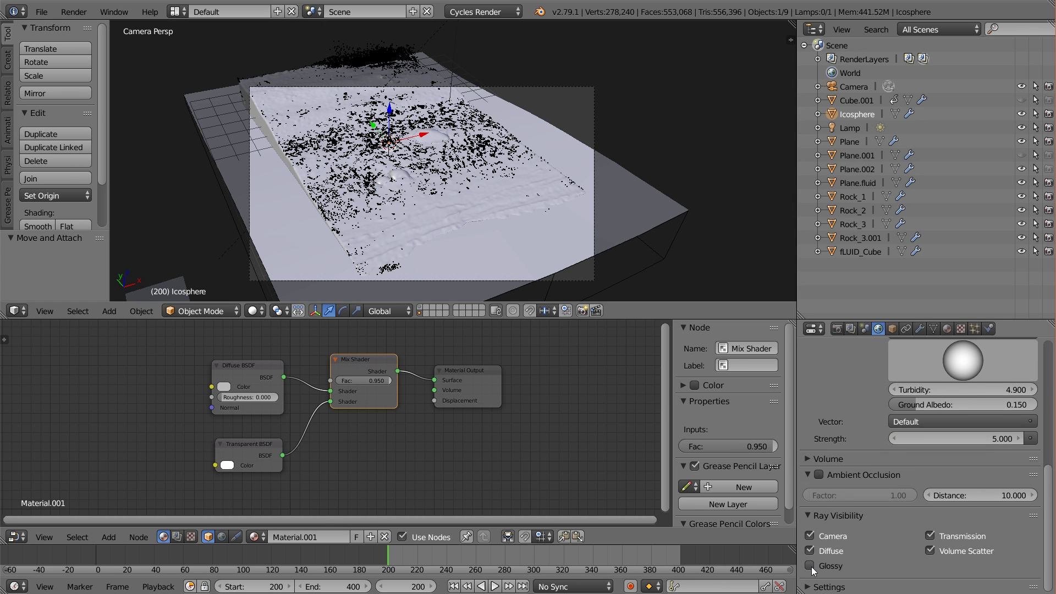
left_click(929, 536)
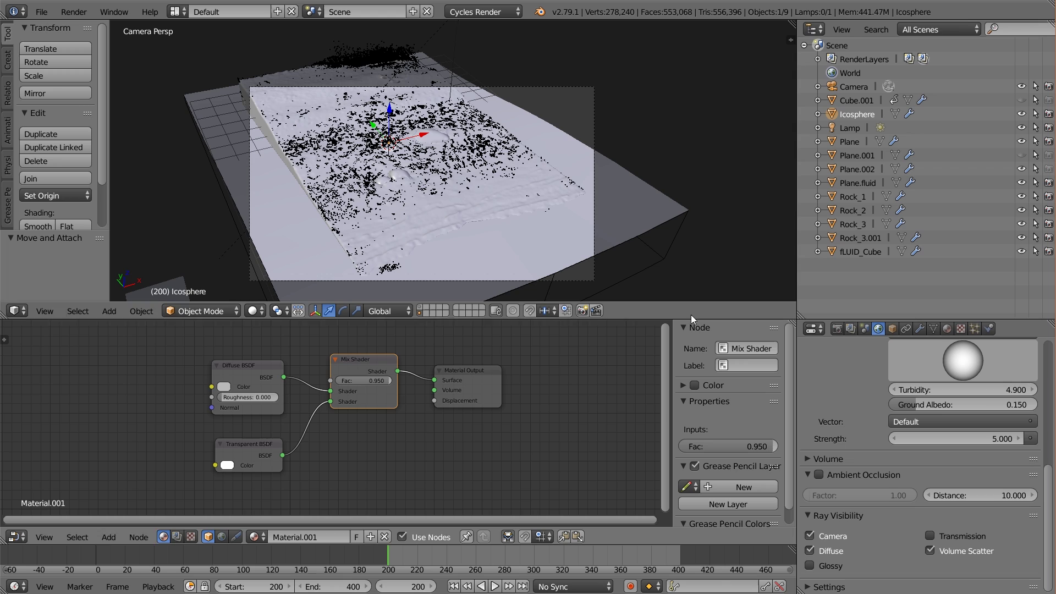
- Disable Glossy and Transmission in the fLUID_Cube object's Cycles ray visibility
right_click(290, 115)
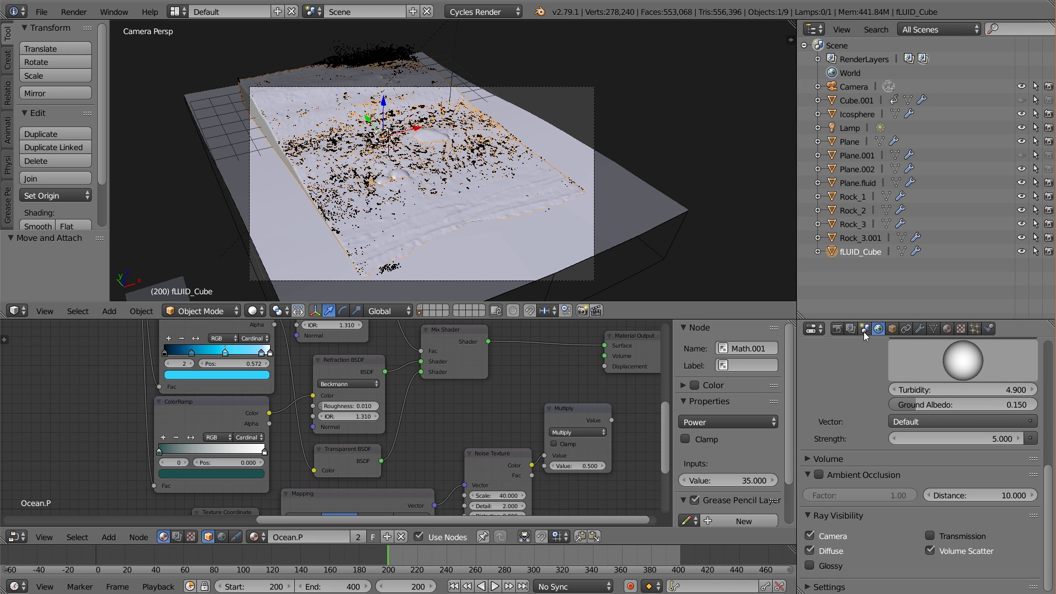
left_click(893, 329)
scroll(930, 429, "down", 6)
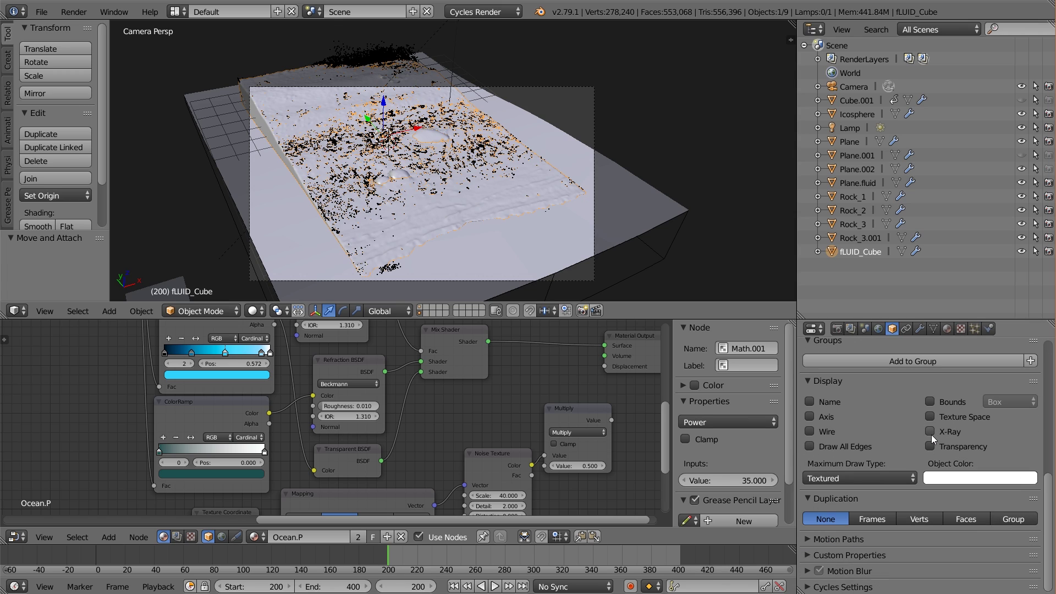
left_click(878, 586)
scroll(859, 540, "down", 5)
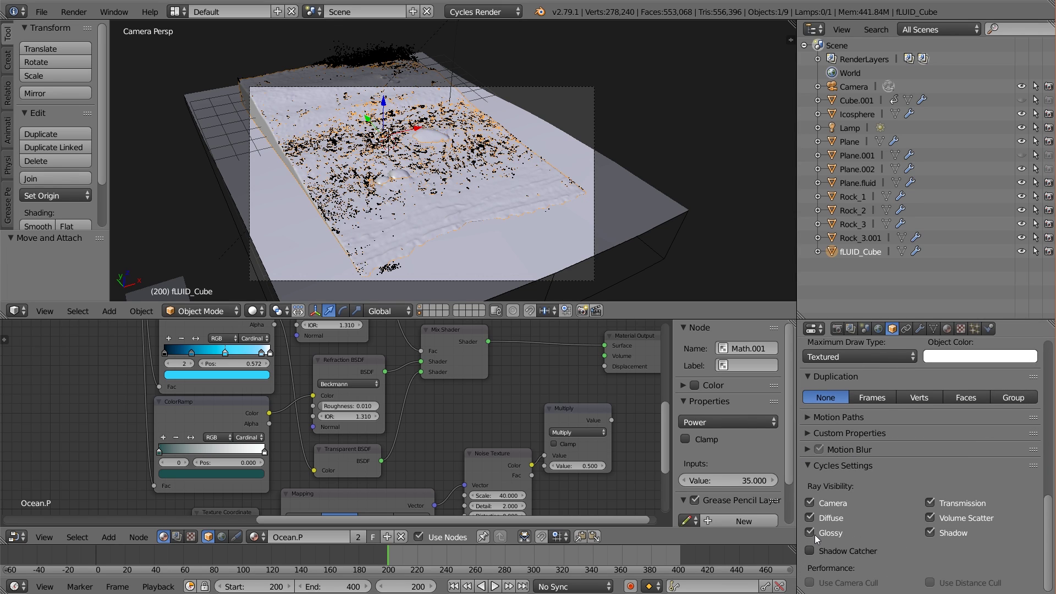
left_click(812, 533)
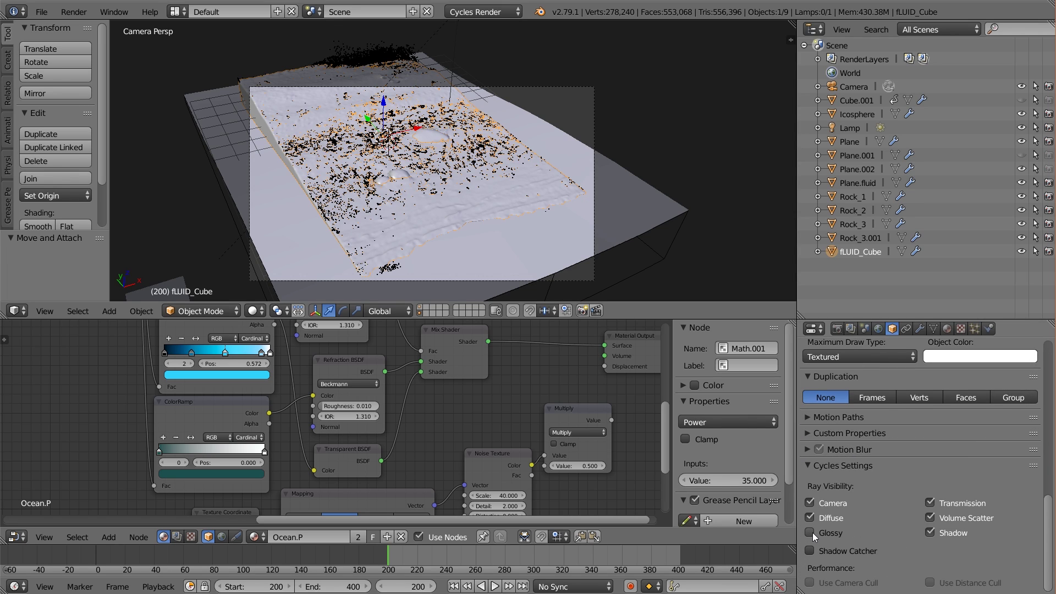
left_click(932, 503)
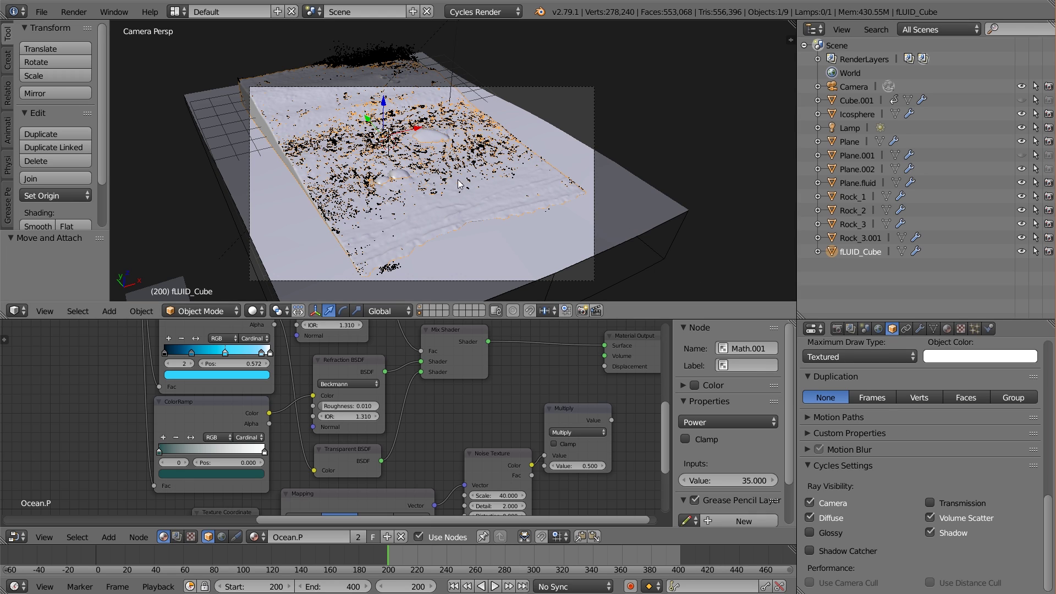
- Deselect all objects, save the file and render frame 303
key("a")
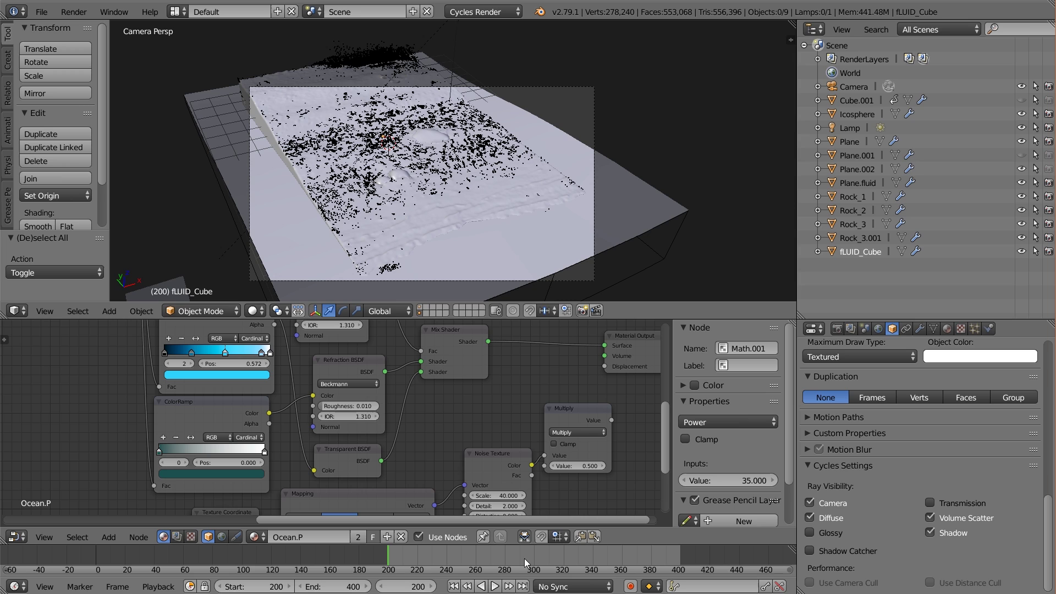
left_click(539, 556)
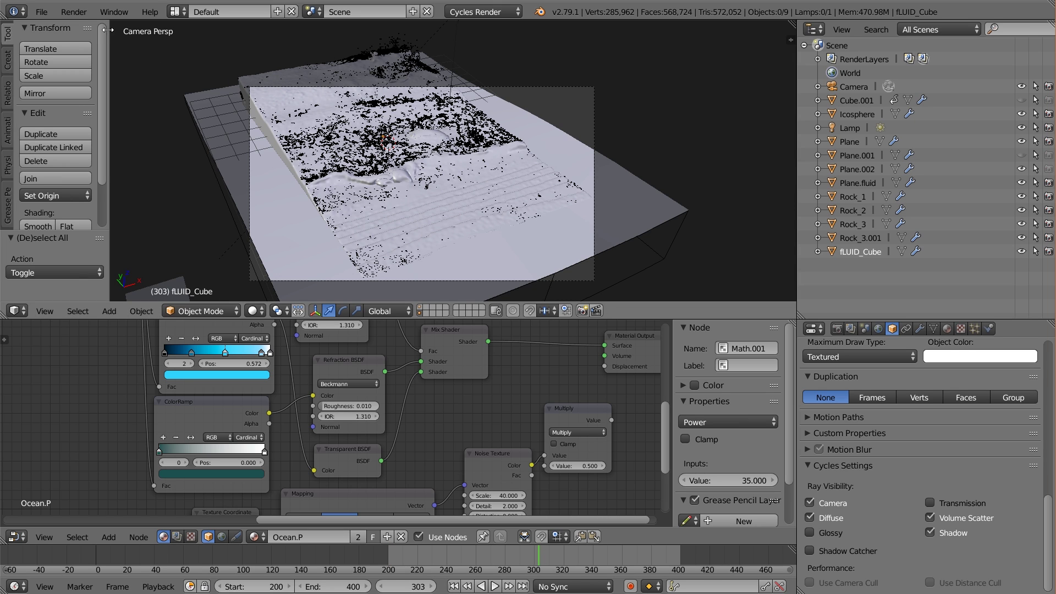
left_click(41, 12)
left_click(91, 113)
key("F12")
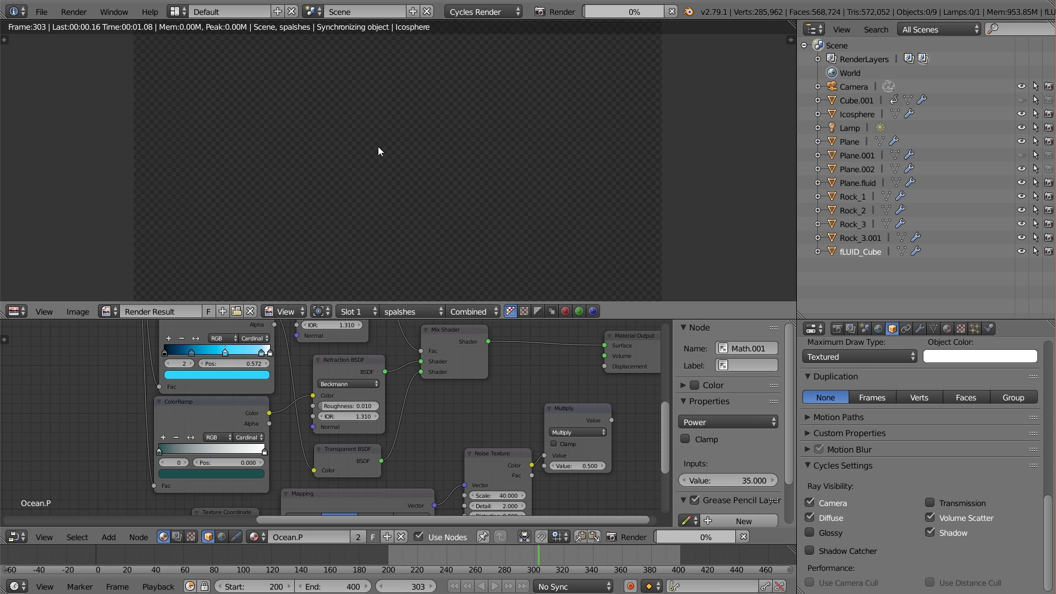
- Check the frame 303 render, then hide the Plane object in the viewport and exclude it from rendering
scroll(378, 146, "down", 1)
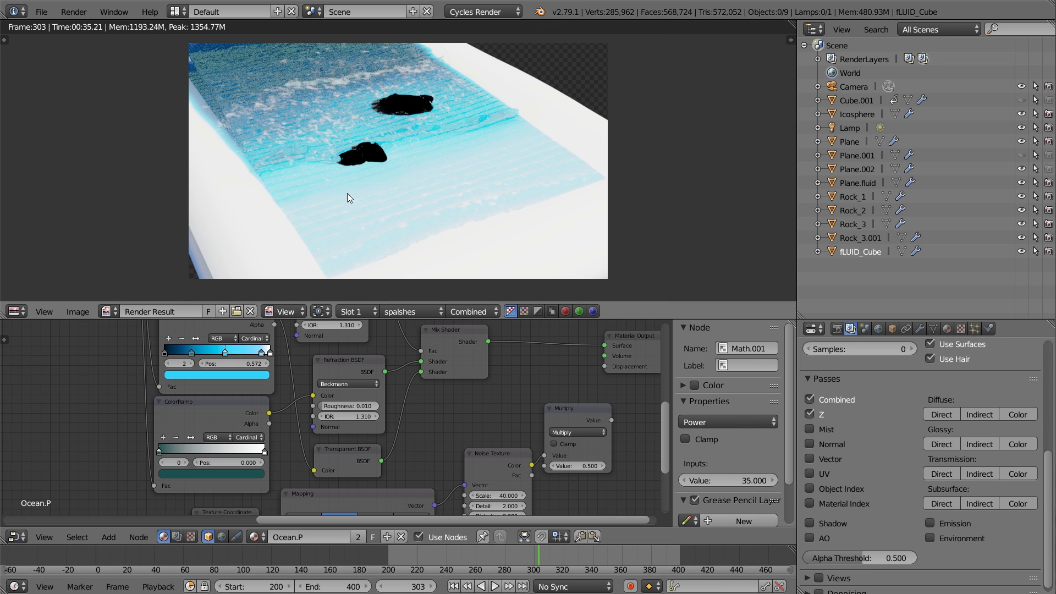
scroll(498, 135, "up", 1)
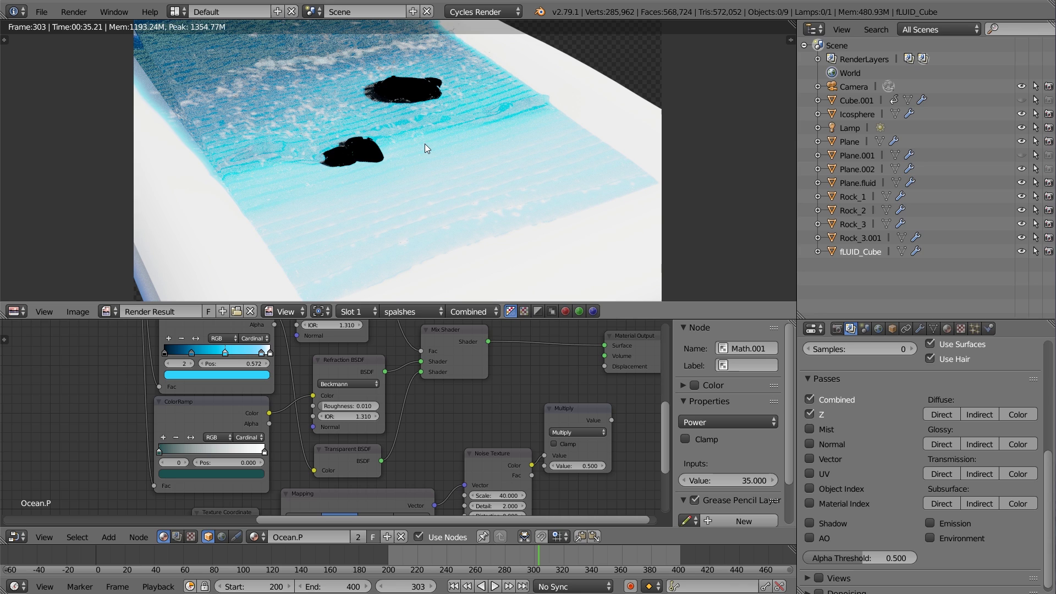
scroll(420, 147, "down", 1)
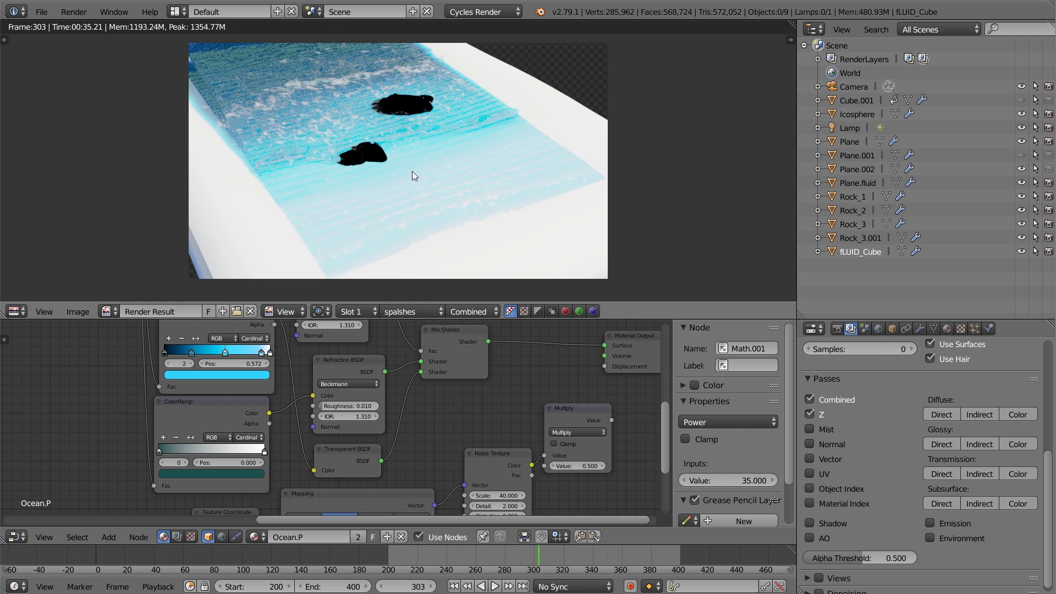
key("Escape")
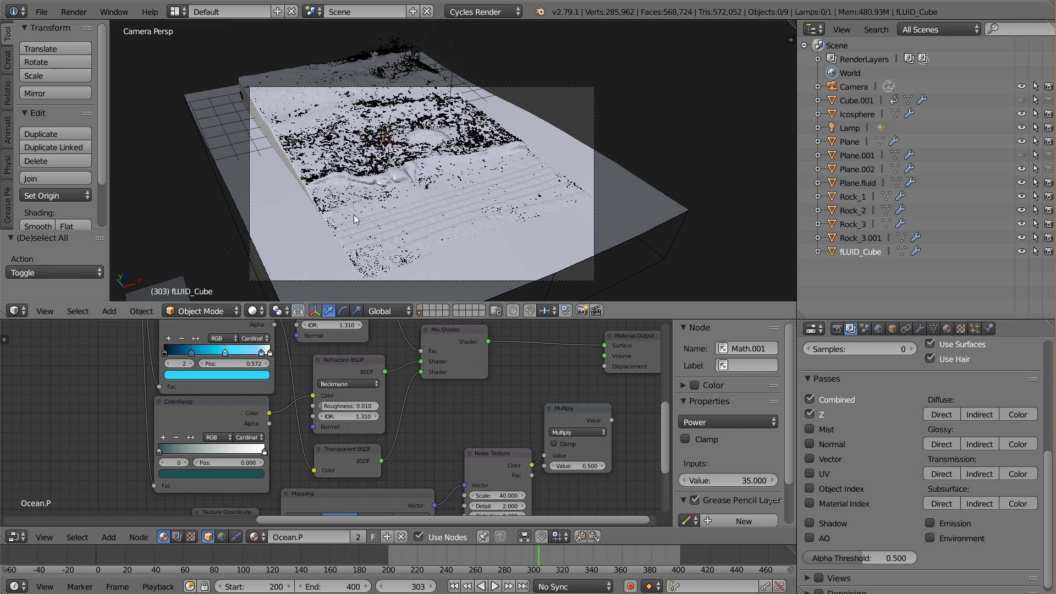
right_click(298, 229)
right_click(242, 235)
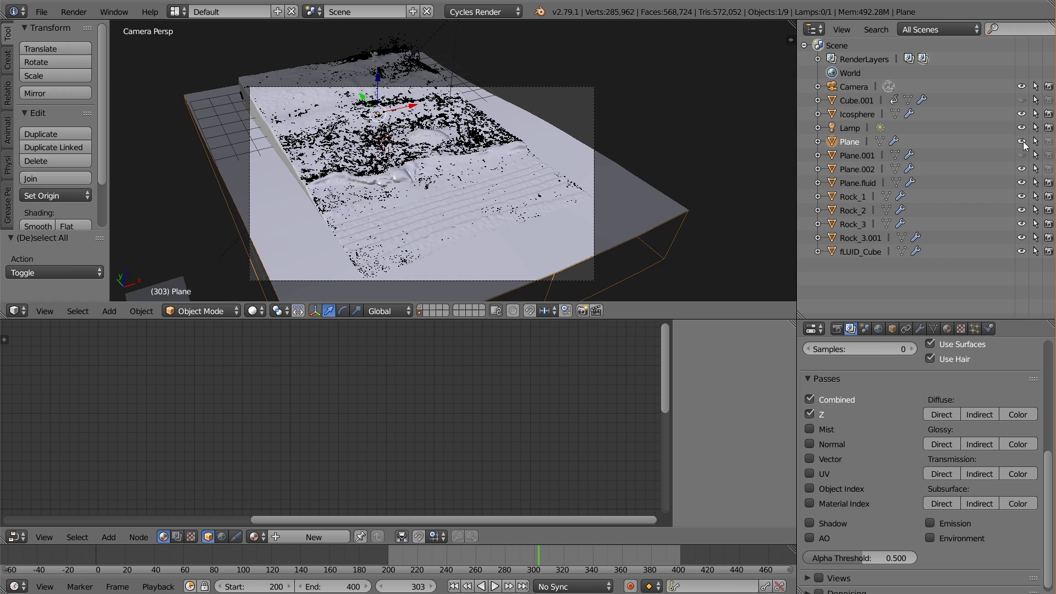
left_click(1024, 144)
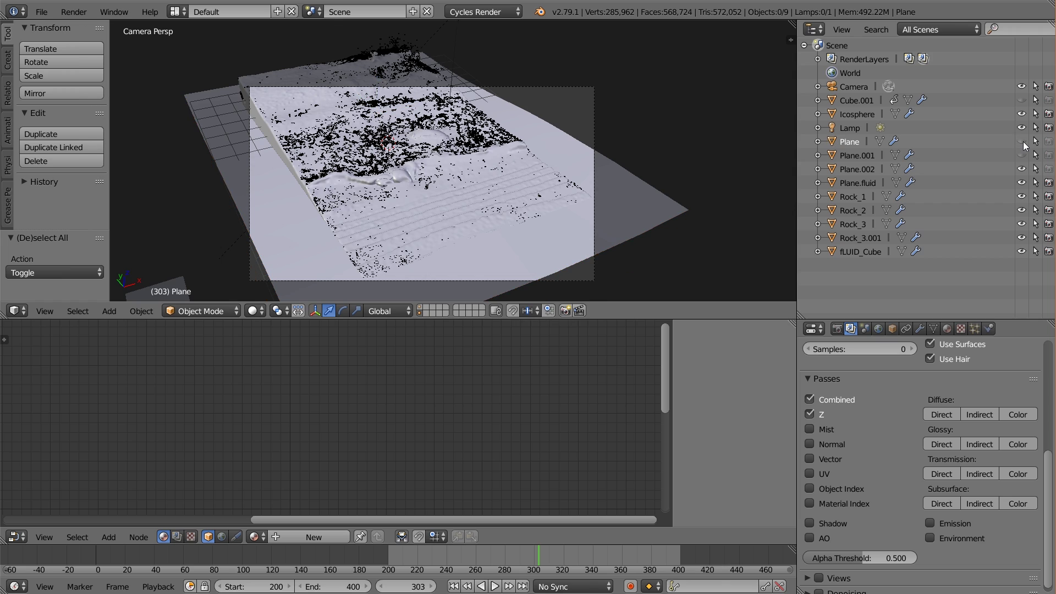
- Disable the render layer's Z pass and set the layer's samples to 75
left_click(839, 329)
left_click(865, 328)
left_click(851, 328)
scroll(922, 421, "up", 10)
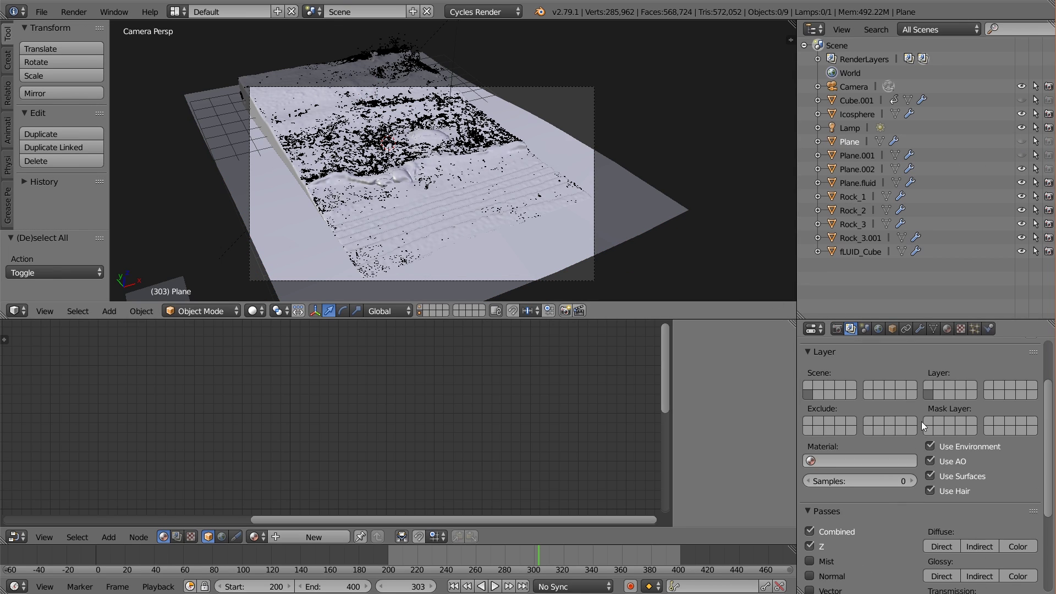
scroll(1035, 480, "down", 8)
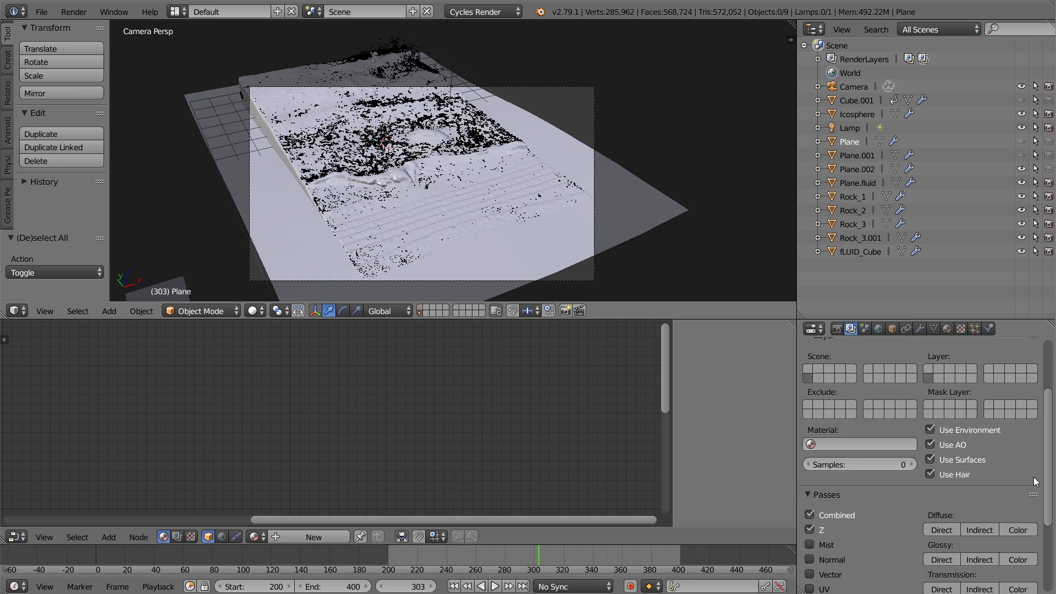
left_click(809, 419)
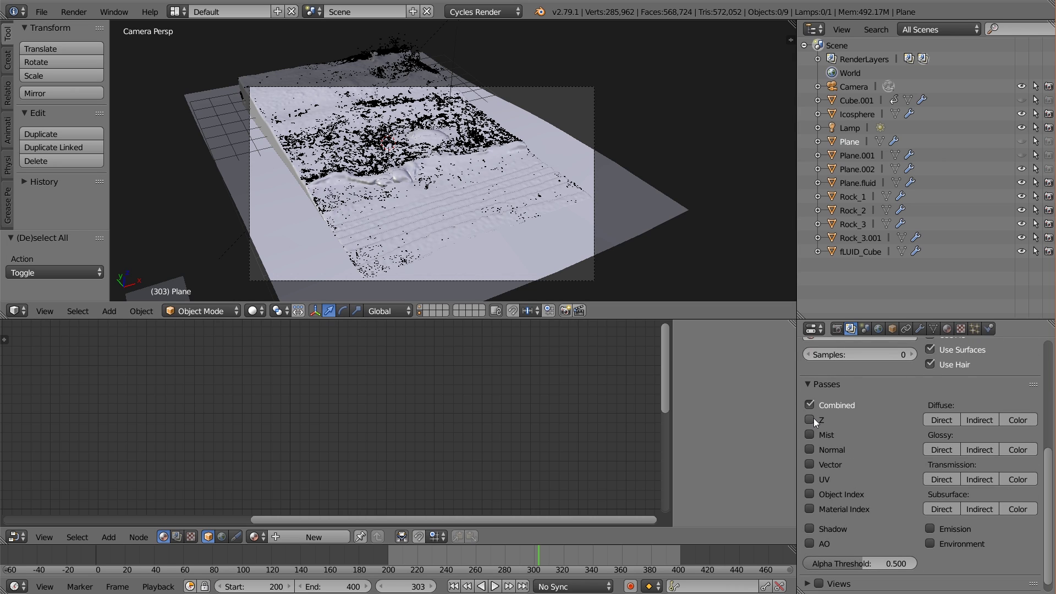
scroll(886, 448, "up", 2)
left_click(865, 398)
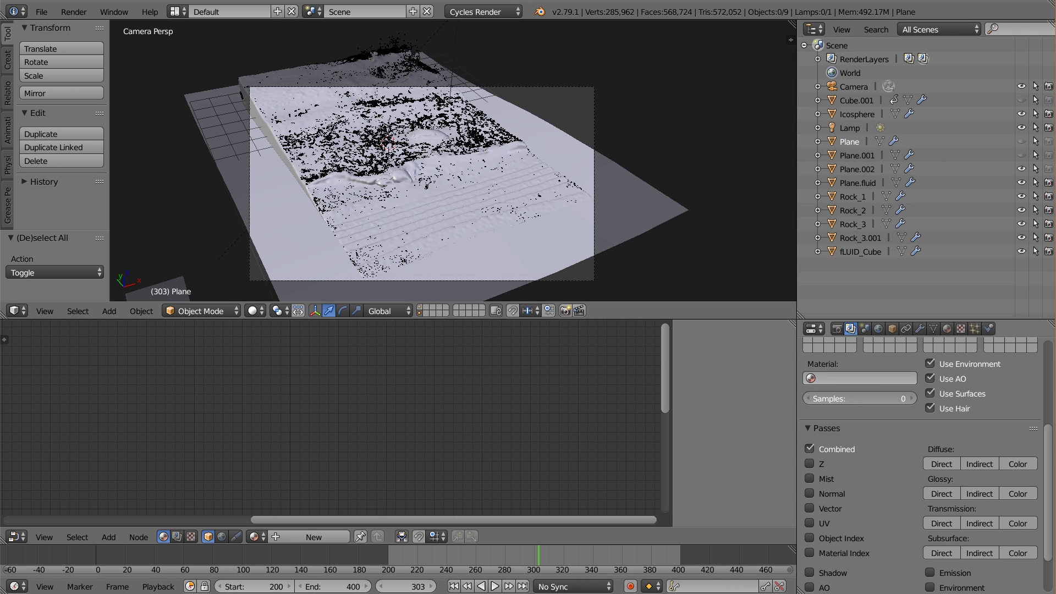
type("1")
key("Return")
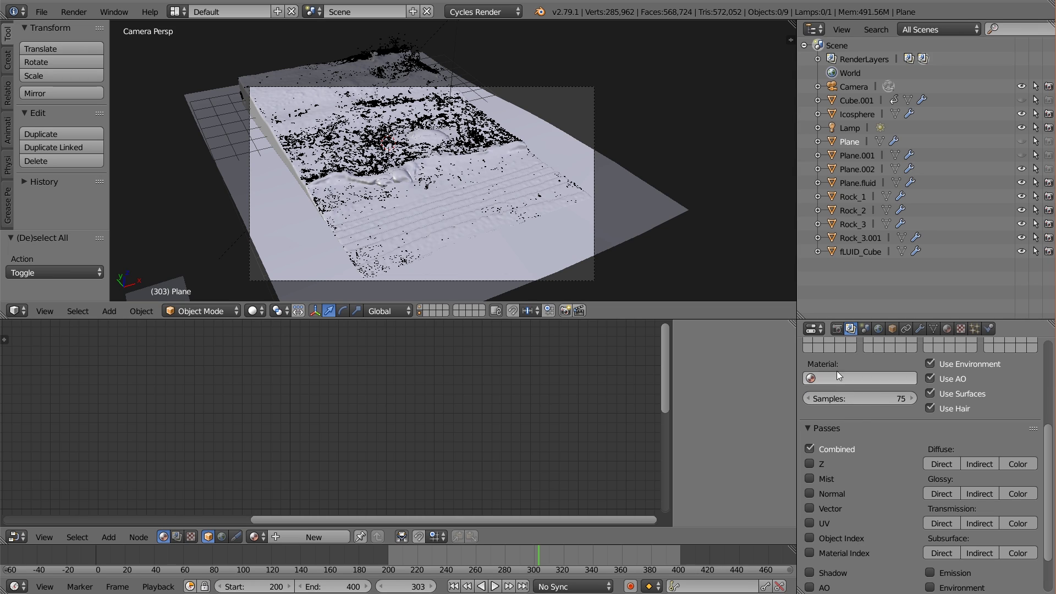
- Set the render resolution to 1280 by 720 px at 100%
left_click(837, 328)
left_click(872, 513)
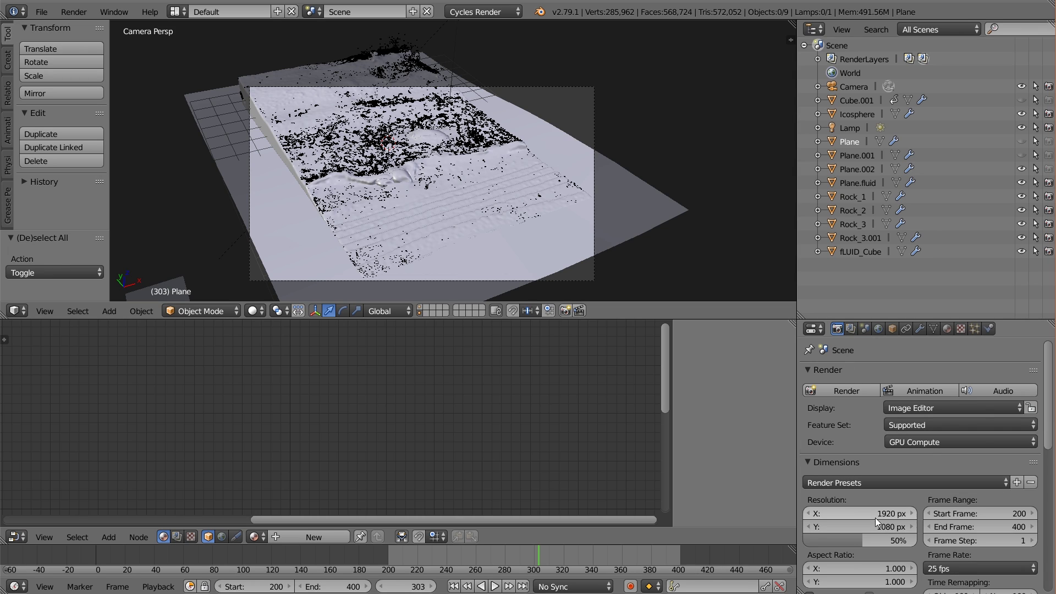
type("1280")
key("Return")
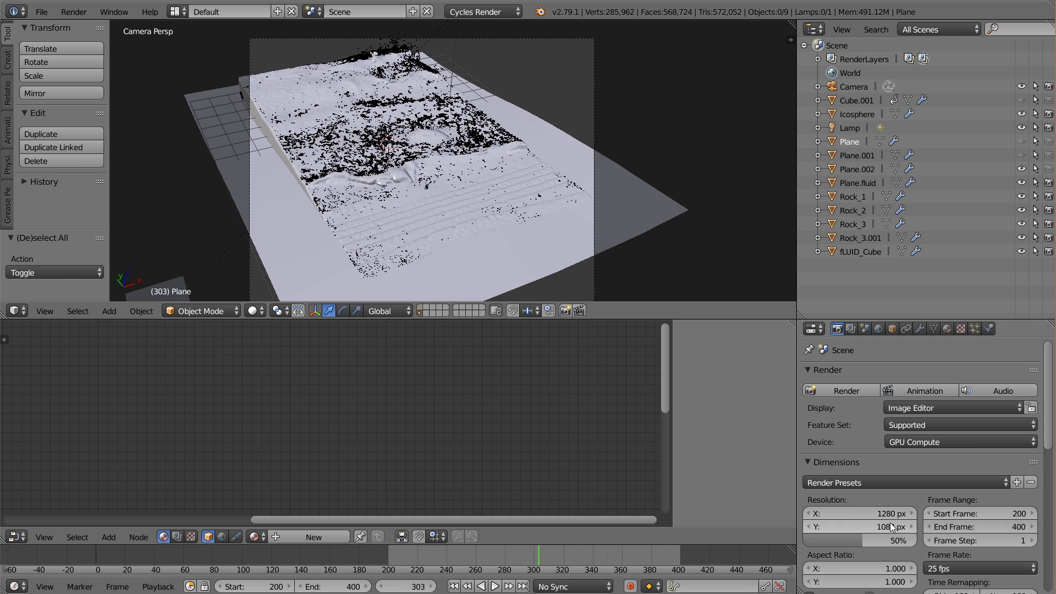
left_click(890, 523)
type("72")
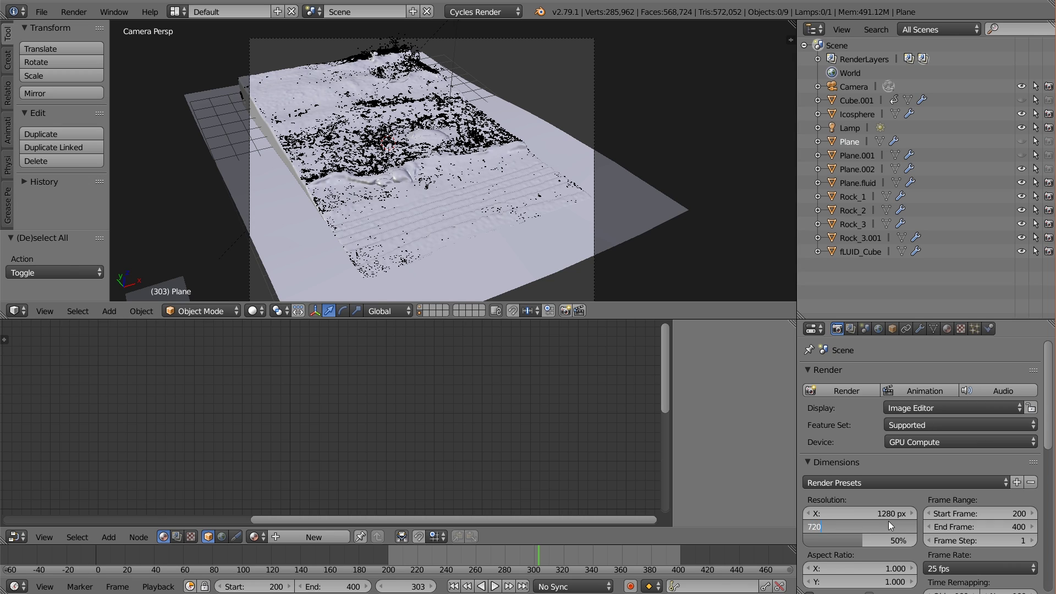
type("0")
key("Return")
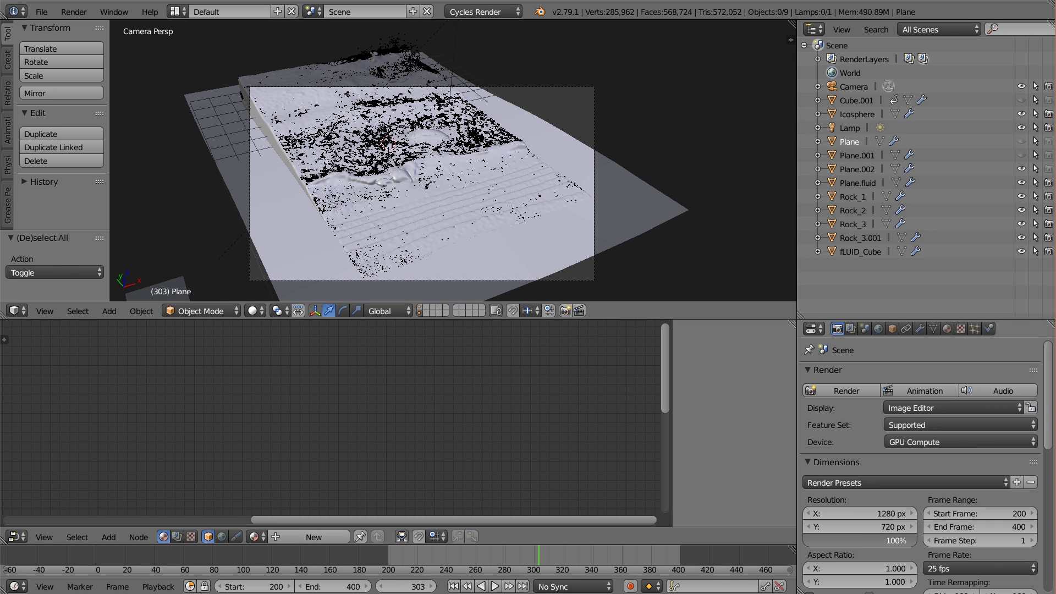
- Render frame 303 and examine the foam and splash particles across the resulting image
scroll(887, 495, "down", 8)
scroll(867, 499, "up", 15)
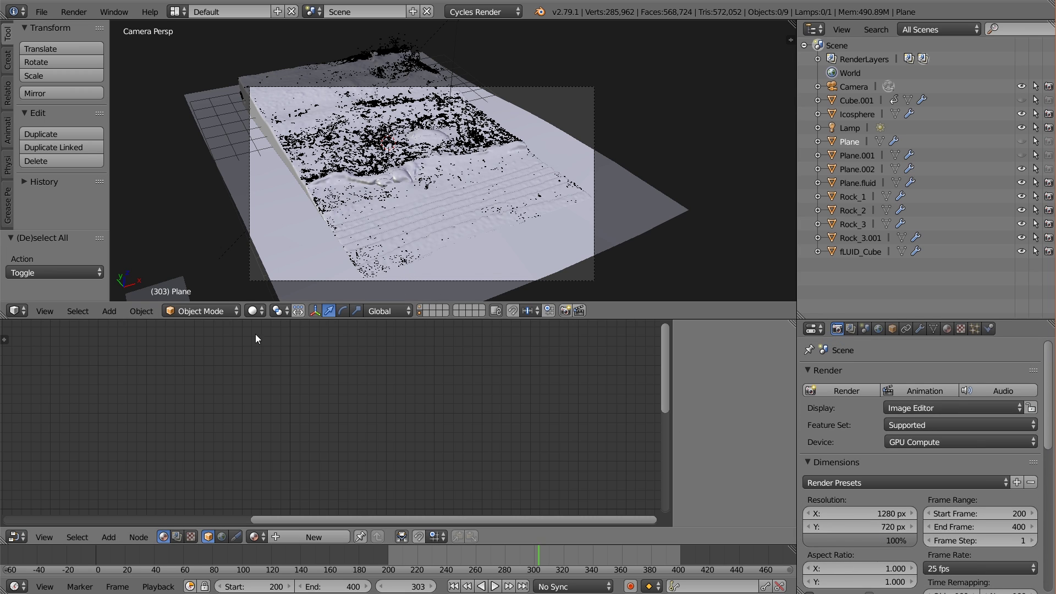
key("F12")
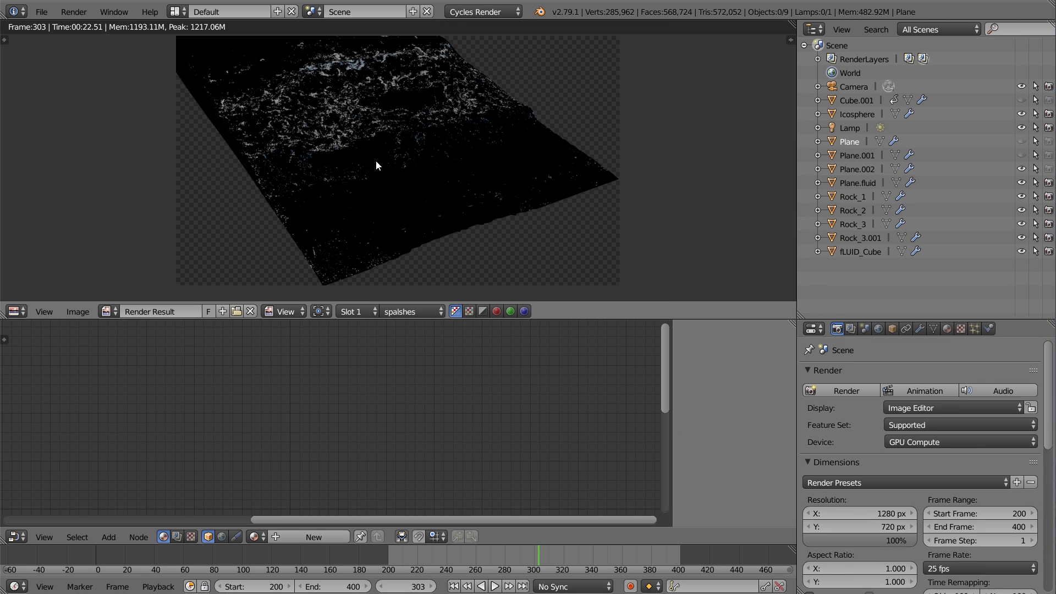
scroll(366, 158, "up", 3)
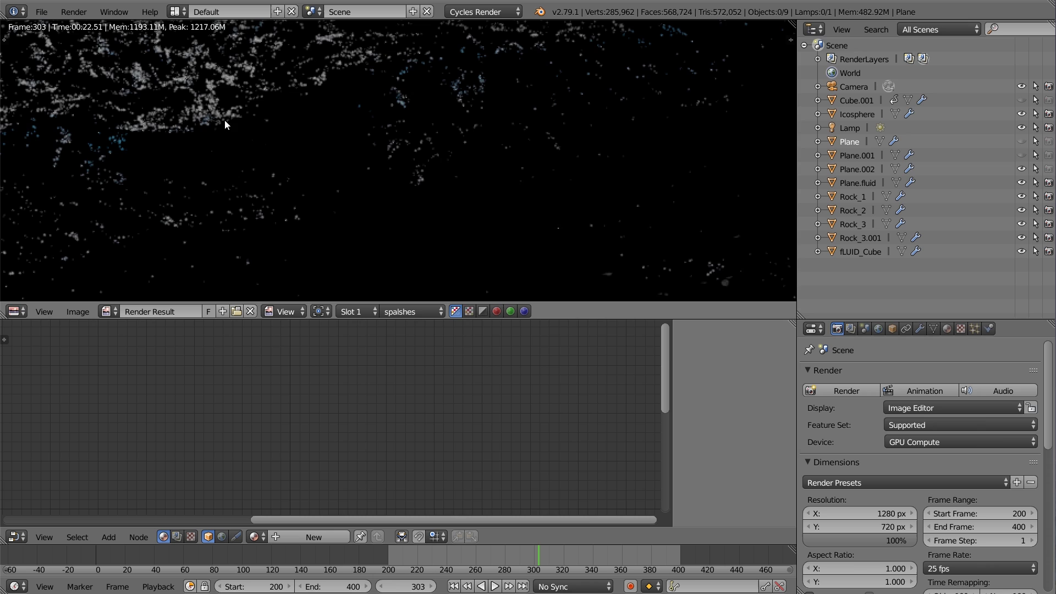
scroll(209, 129, "down", 5)
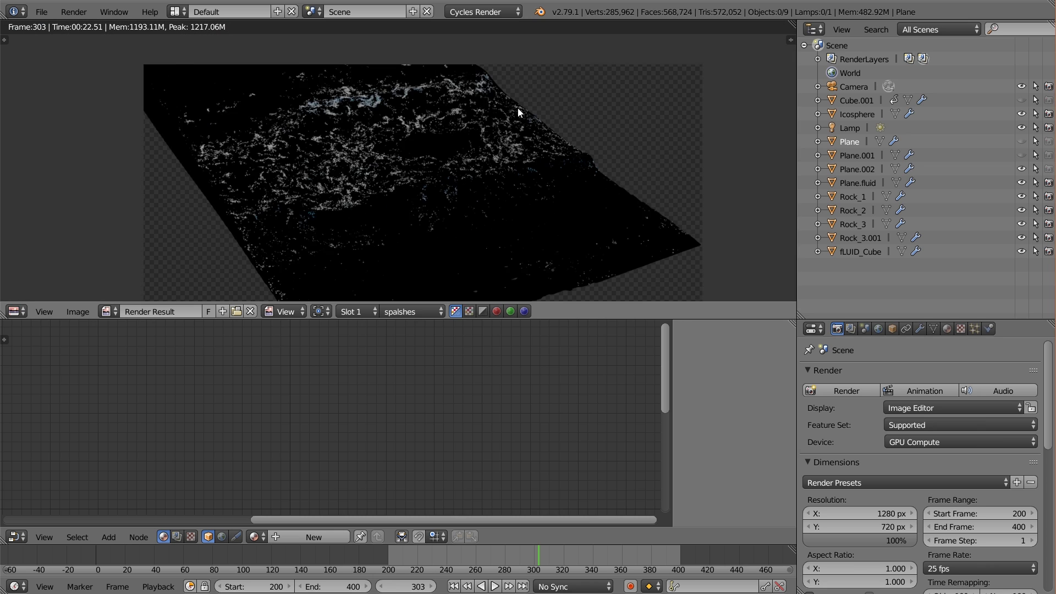
scroll(266, 149, "down", 1)
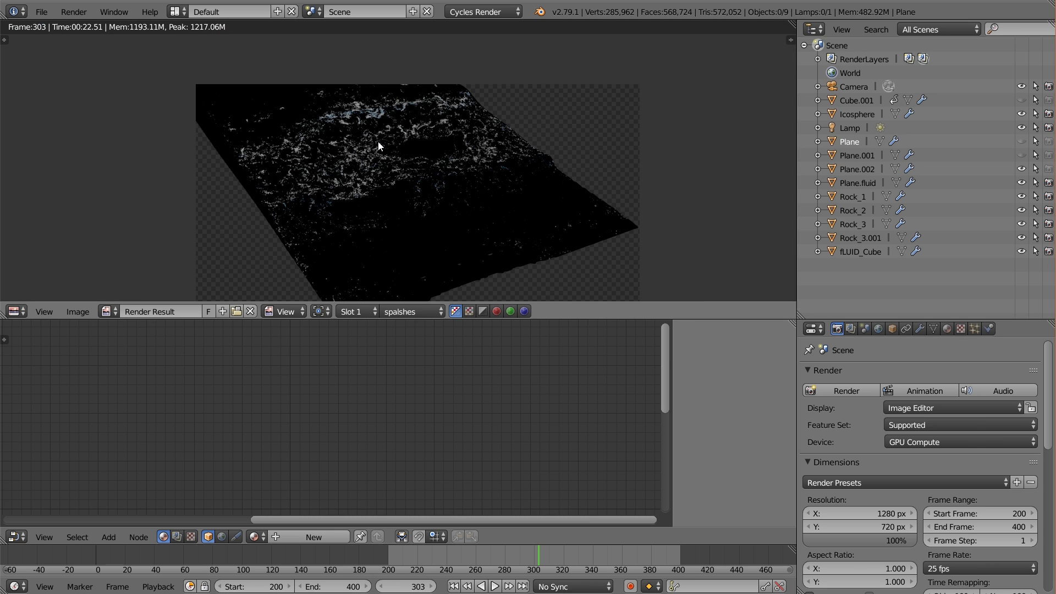
scroll(354, 169, "down", 2)
scroll(379, 201, "up", 3)
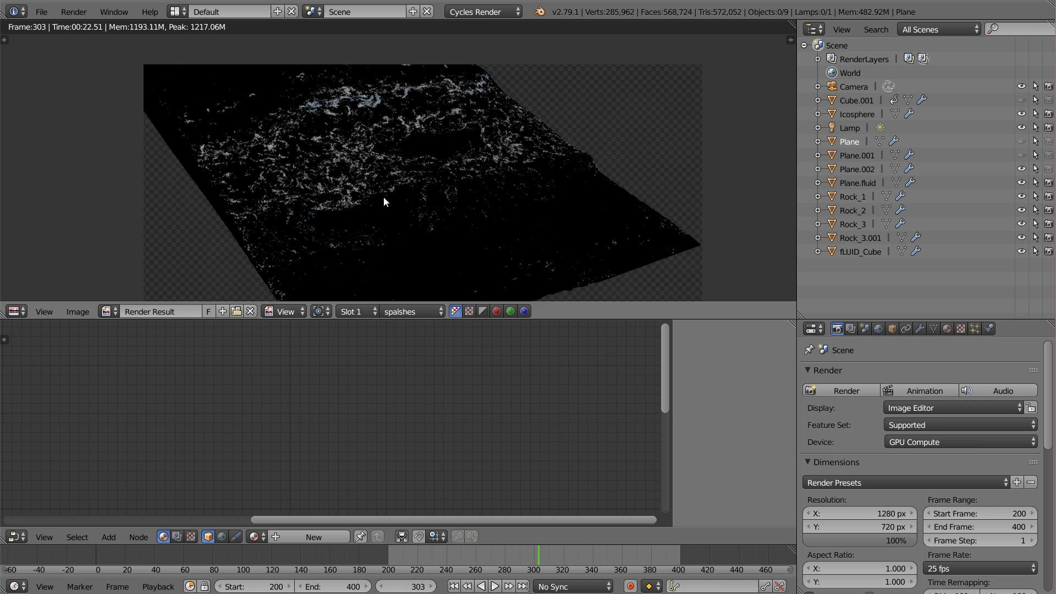
scroll(385, 190, "down", 2)
middle_click_drag(386, 186, 311, 151)
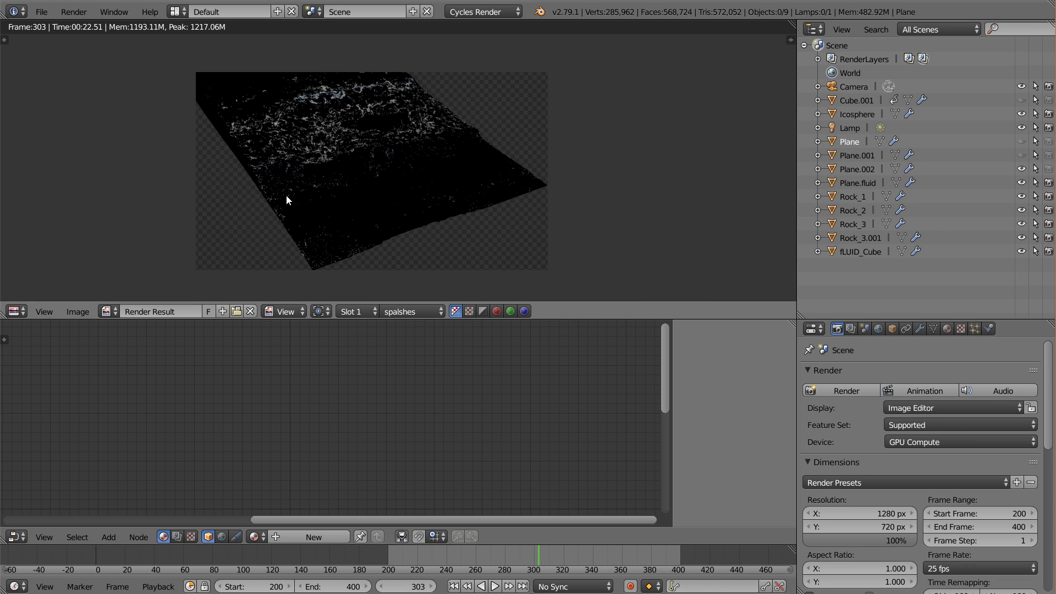
scroll(371, 147, "up", 3)
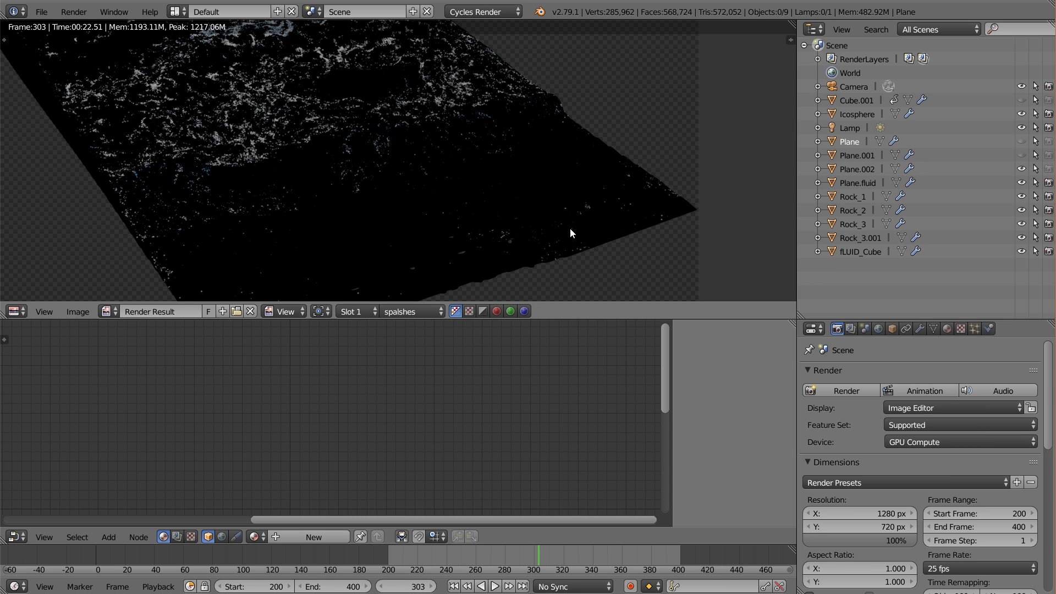
- Isolate the Icosphere in local view in Edit Mode with its whole mesh selected
key("Escape")
middle_click_drag(510, 246, 569, 210)
scroll(562, 213, "up", 3)
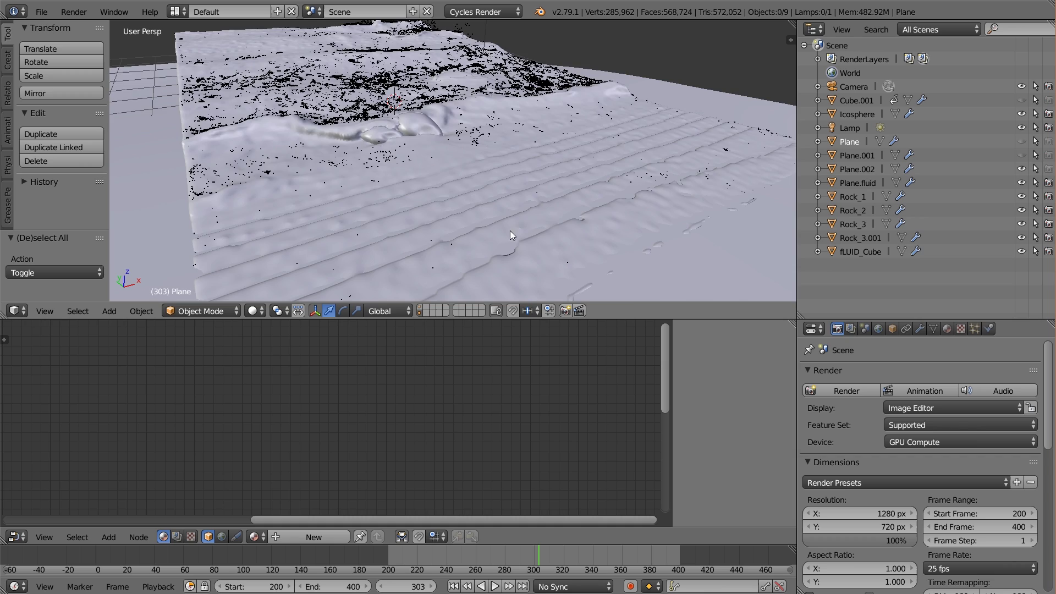
scroll(510, 230, "down", 5)
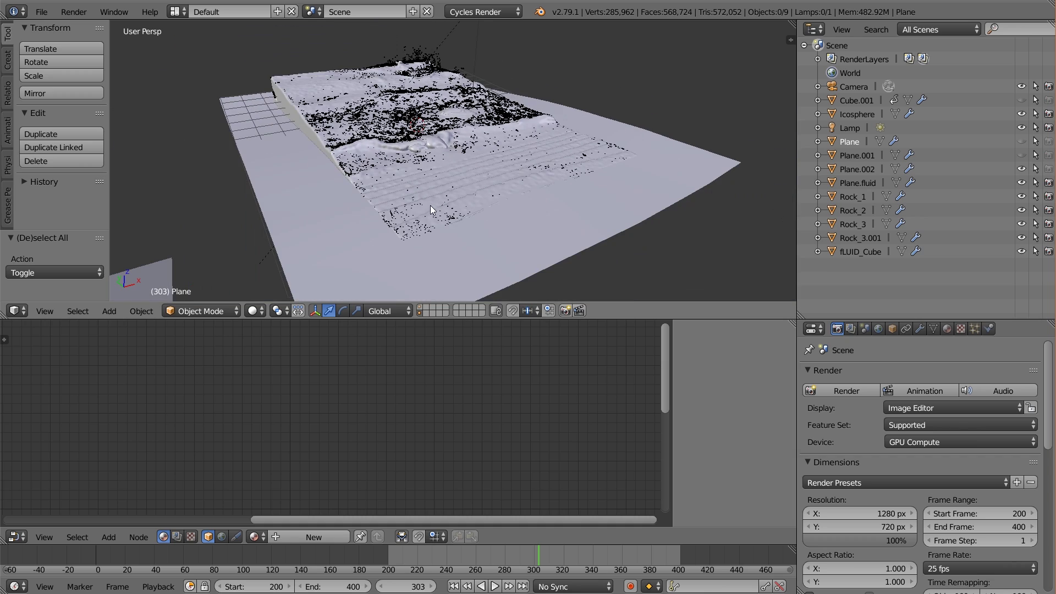
left_click(857, 114)
key("Tab")
key("a")
key("a")
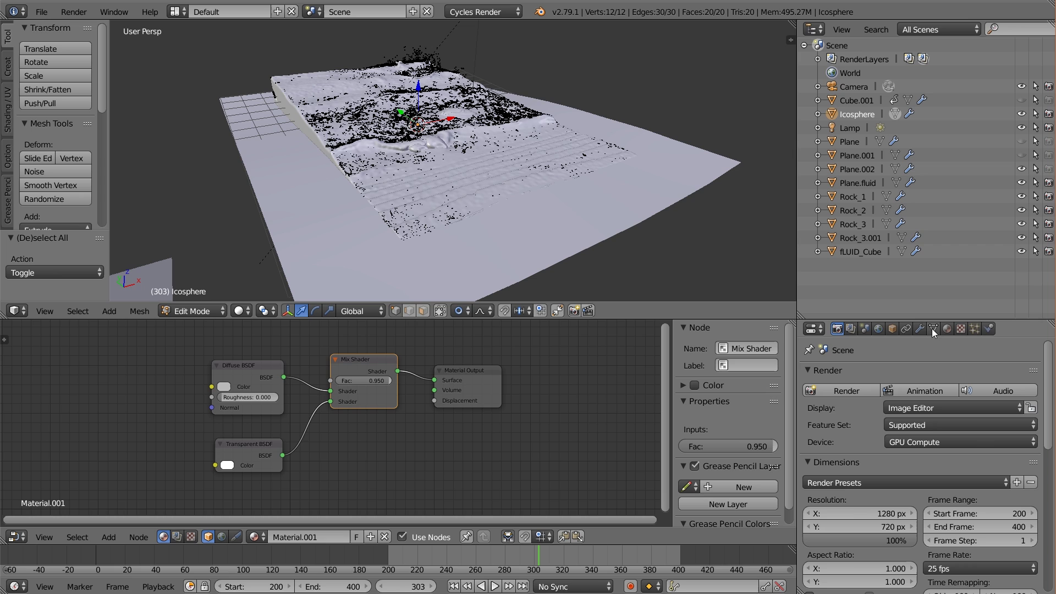
left_click(892, 329)
scroll(923, 367, "up", 10)
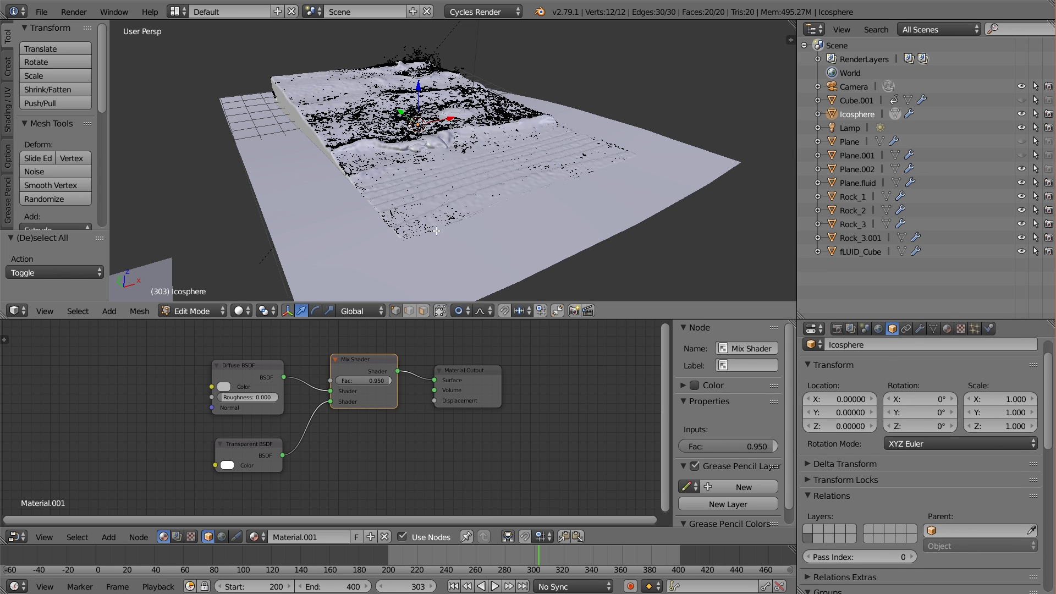
scroll(447, 224, "up", 5)
key("KP_Divide")
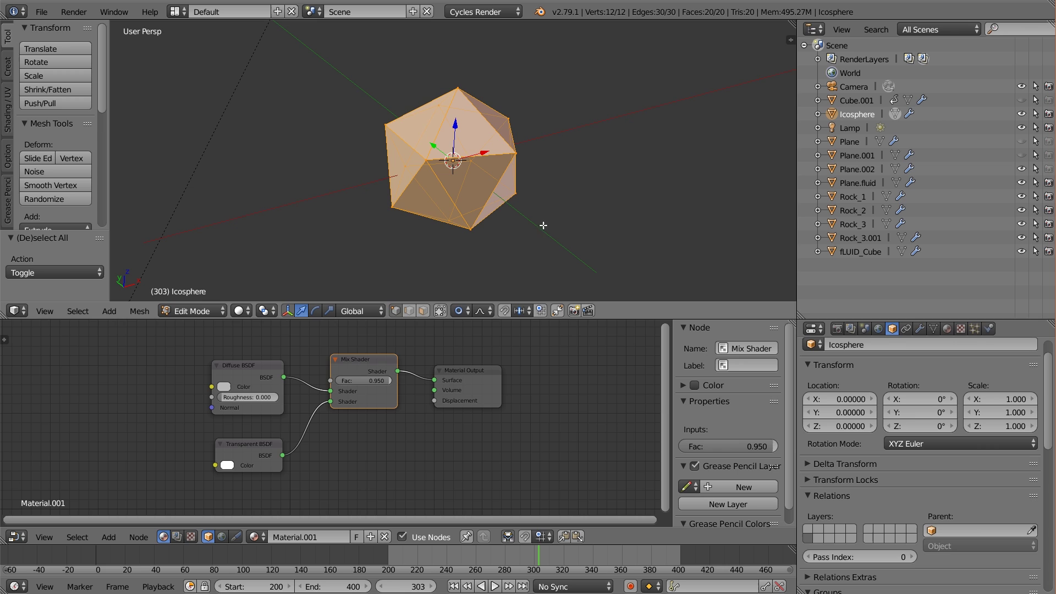
- Scale the Icosphere's mesh up by about 1.43, then return to Object Mode in the full scene with everything deselected
key("s")
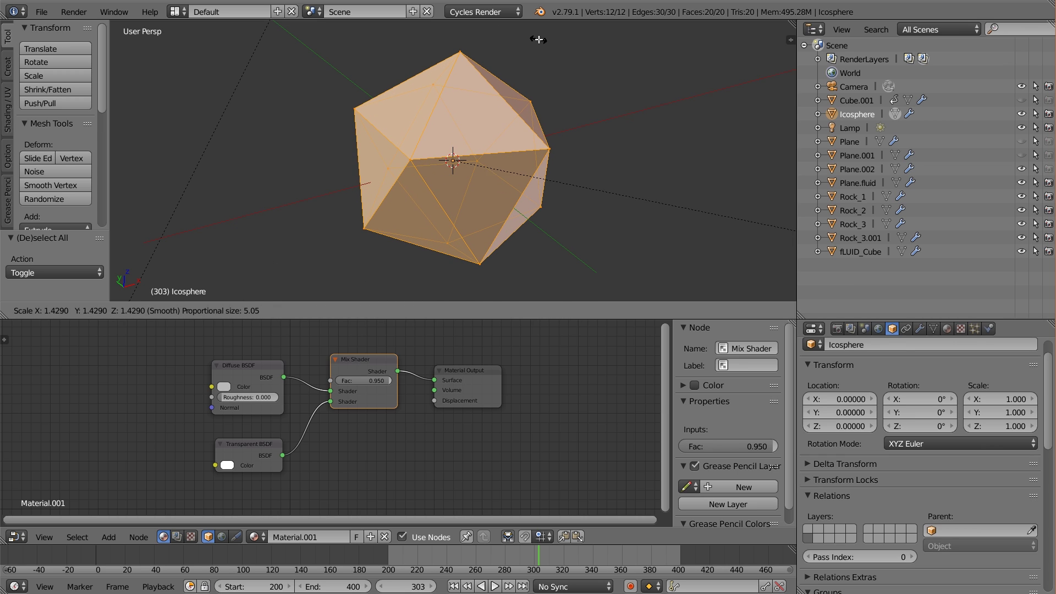
left_click(534, 38)
key("a")
key("Tab")
key("KP_Divide")
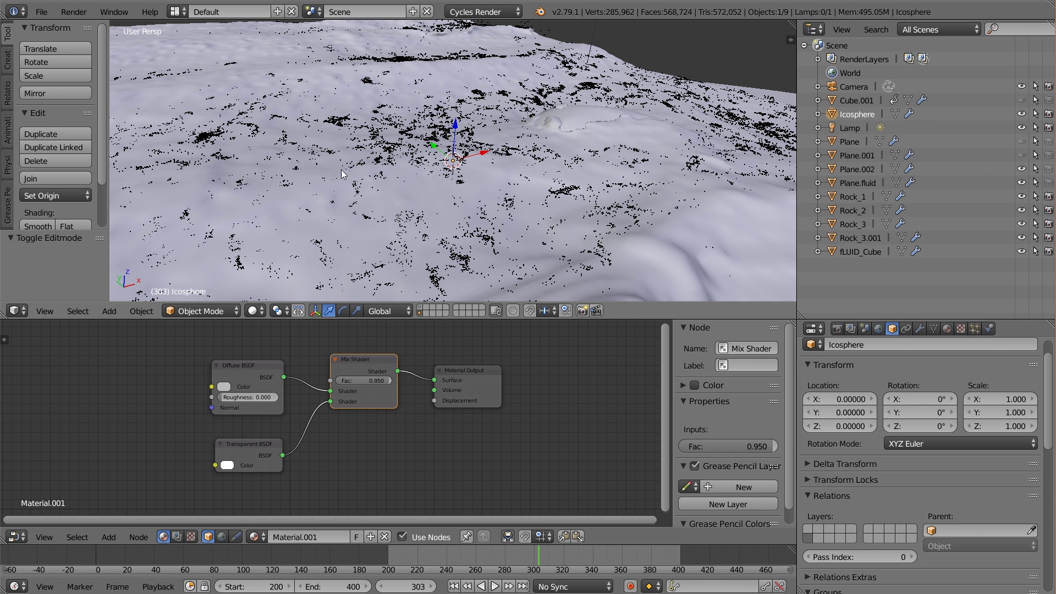
scroll(342, 174, "down", 4)
scroll(315, 185, "up", 4)
scroll(342, 188, "down", 4)
key("a")
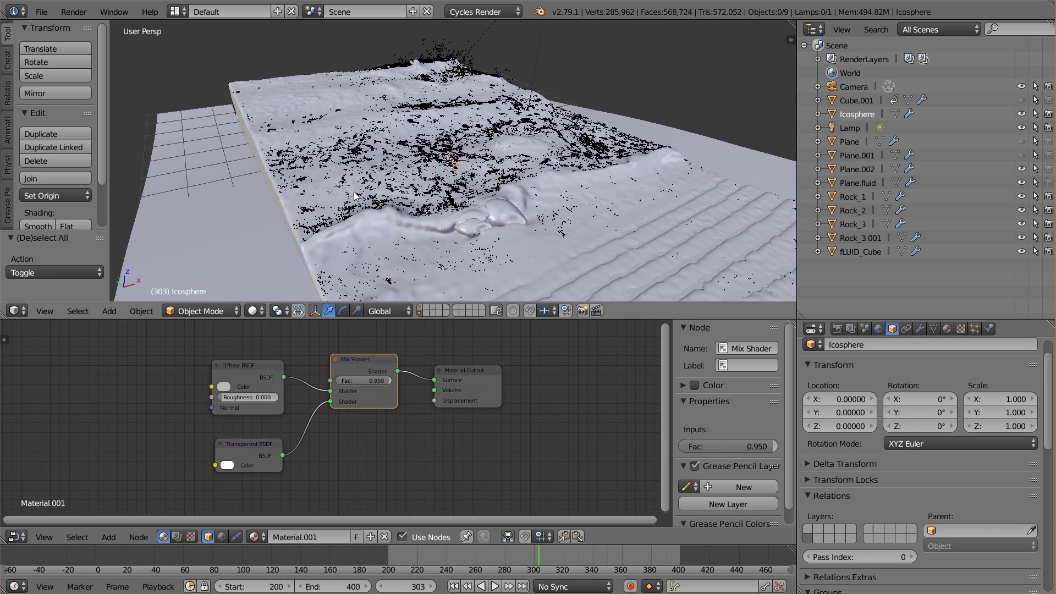
- Inspect the water mesh from above and below and select the fLUID_Cube object in solid shading
left_click(922, 329)
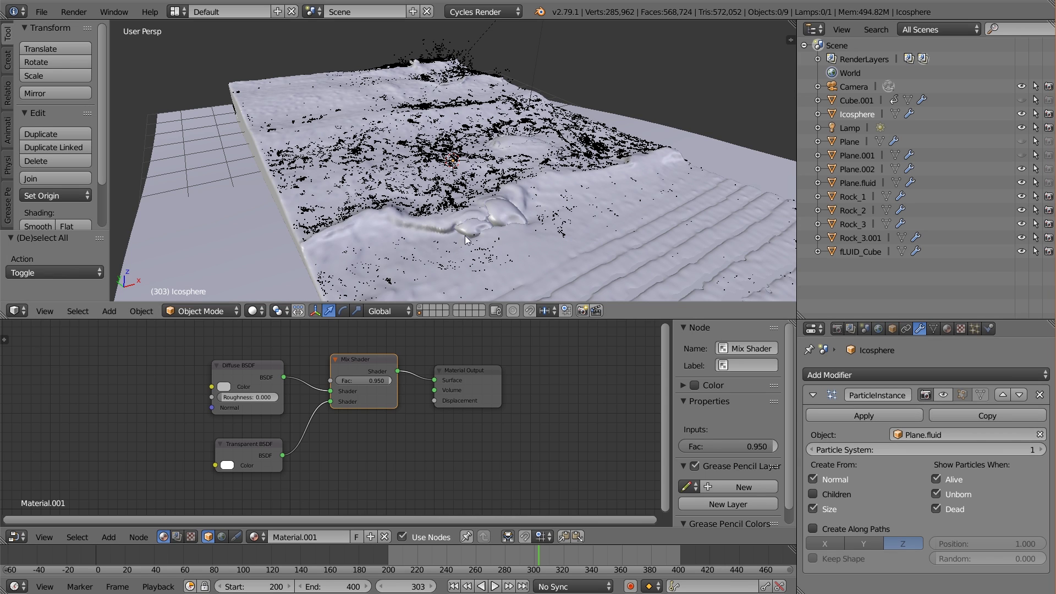
scroll(503, 210, "down", 3)
middle_click_drag(522, 226, 571, 185)
scroll(572, 182, "up", 4)
middle_click_drag(653, 95, 529, 141, "shift")
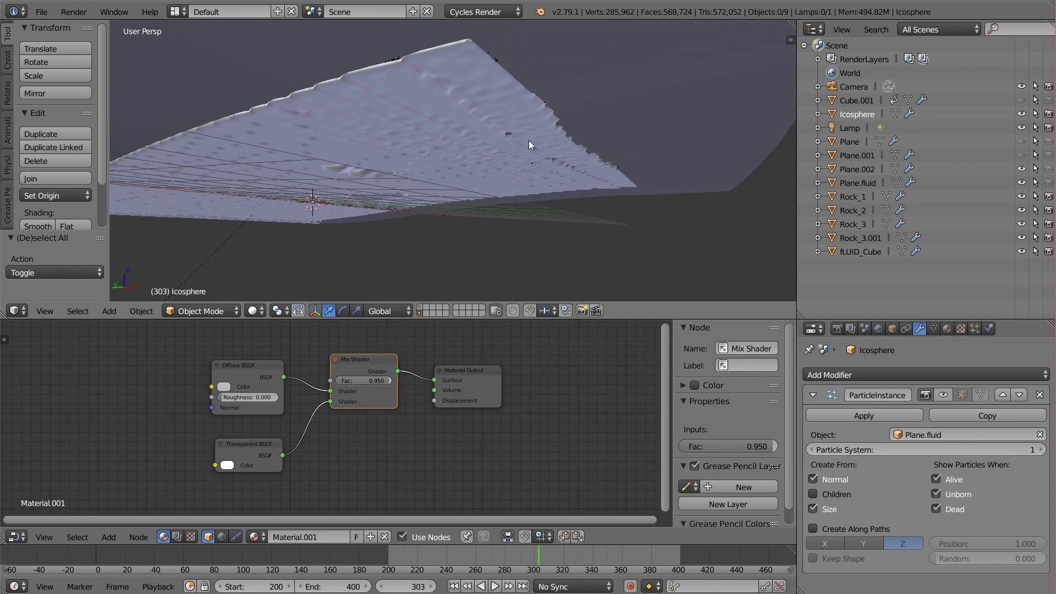
right_click(397, 58)
right_click(397, 58)
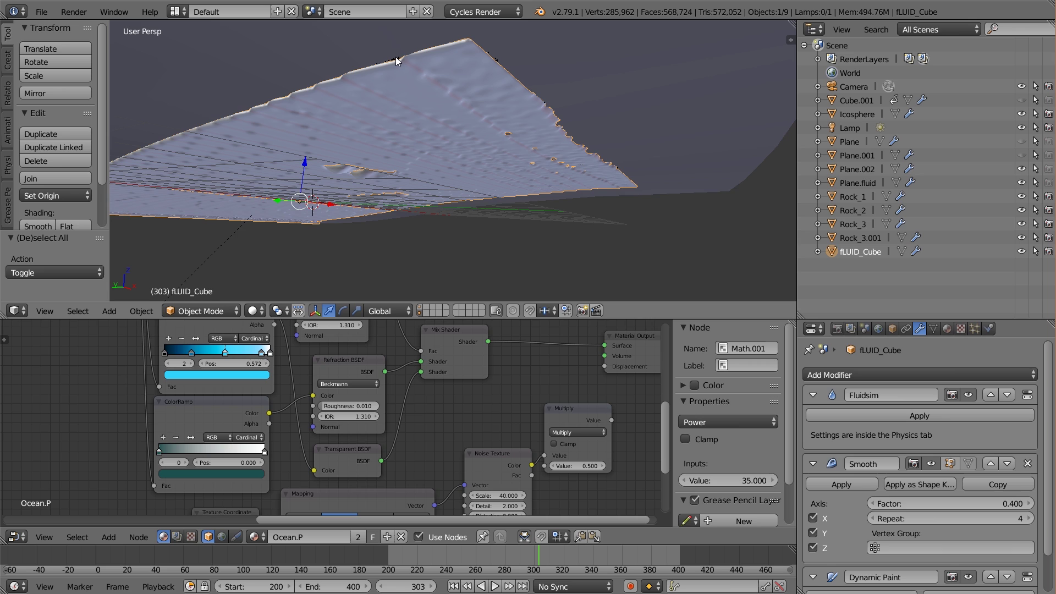
right_click(399, 61)
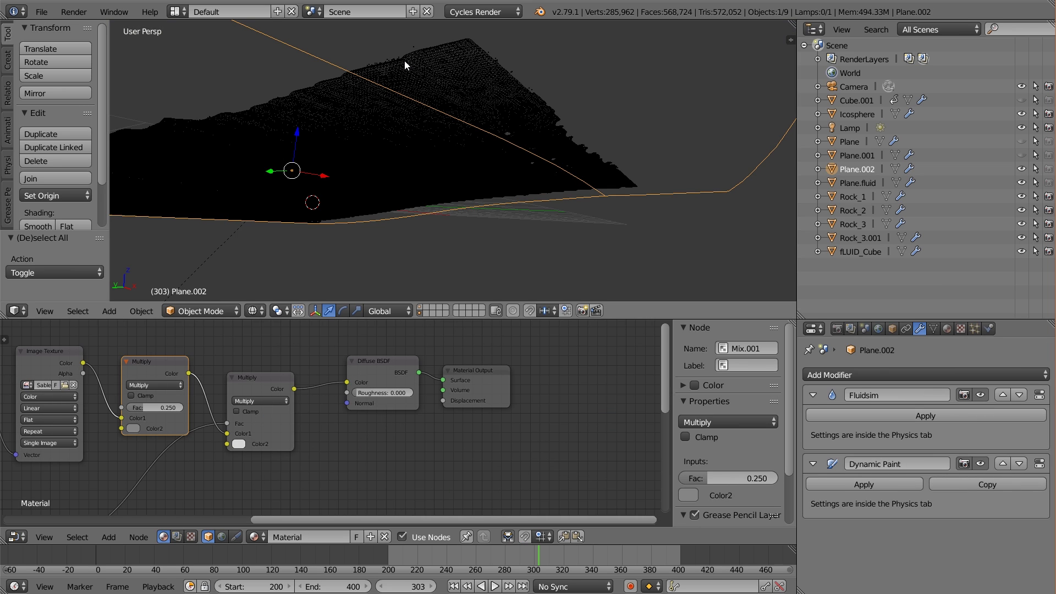
right_click(442, 67)
middle_click_drag(478, 81, 485, 111)
key("z")
middle_click_drag(461, 258, 476, 278)
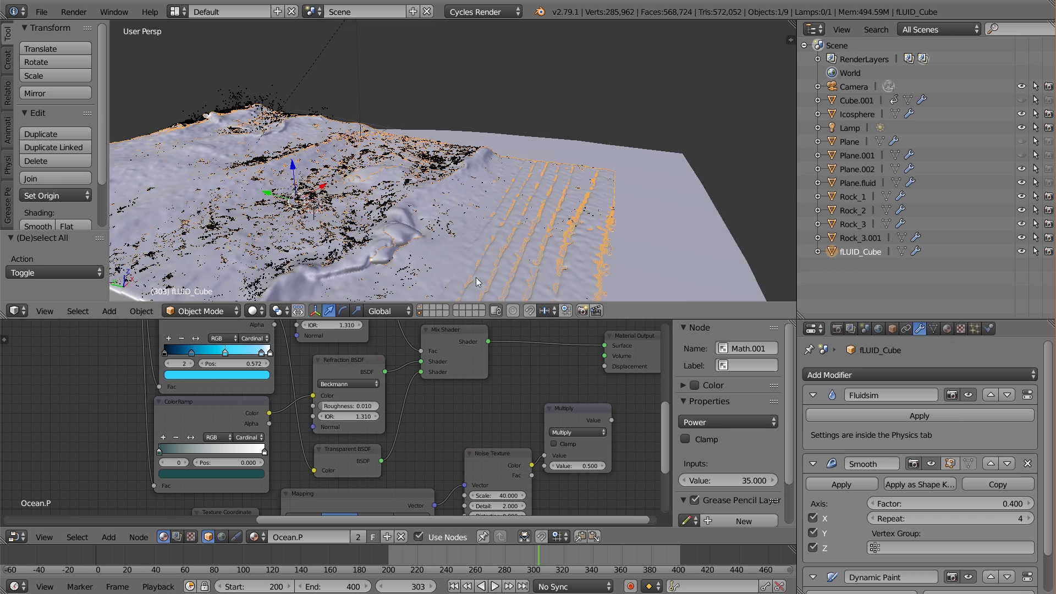
- Play the wave animation and scrub to frame 352 to examine the particles and waves
key("alt+a")
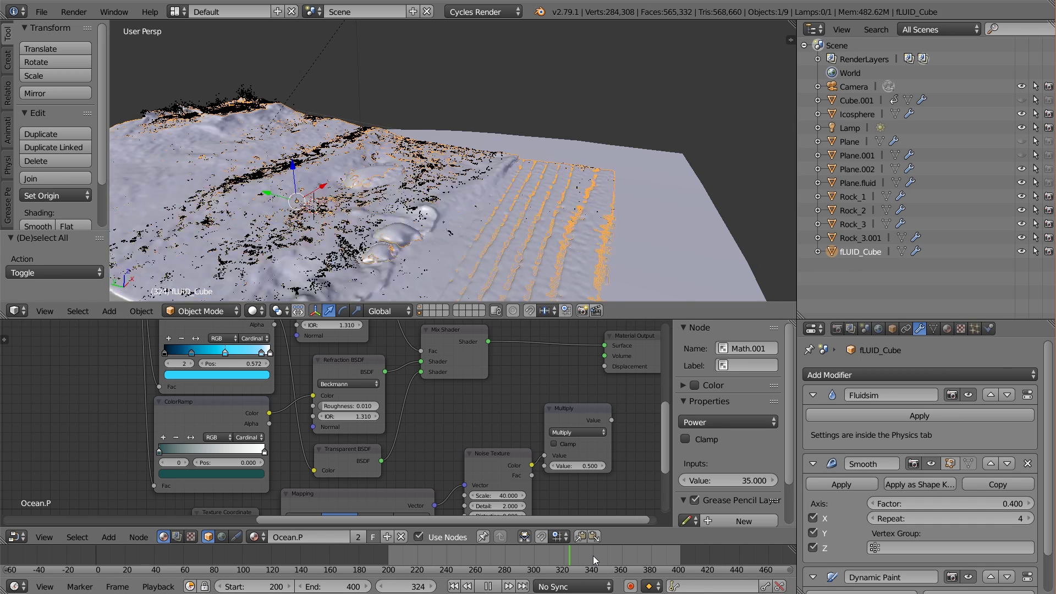
left_click_drag(597, 557, 610, 554)
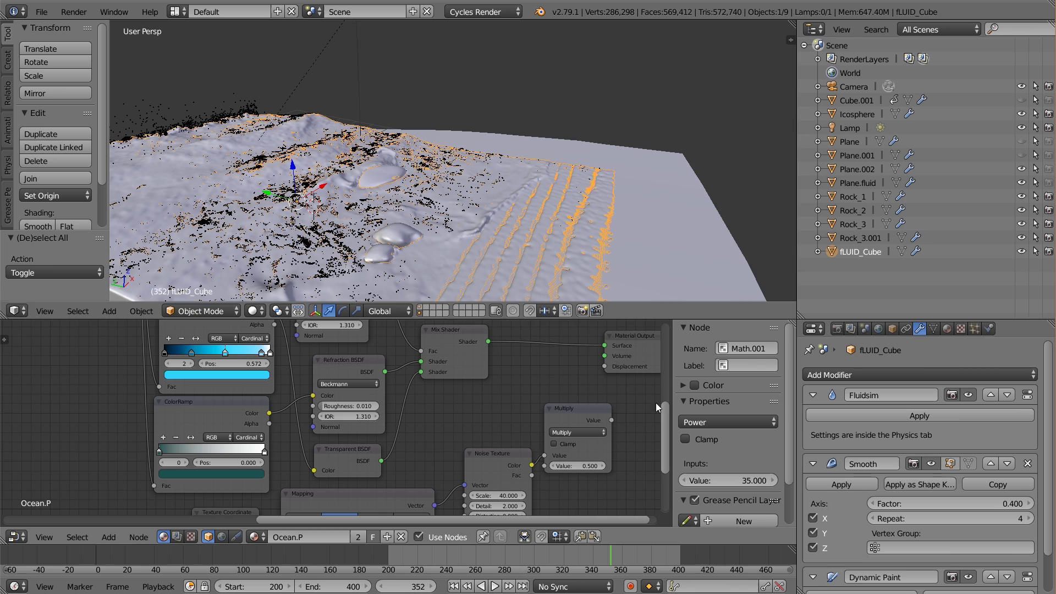
scroll(597, 247, "down", 1)
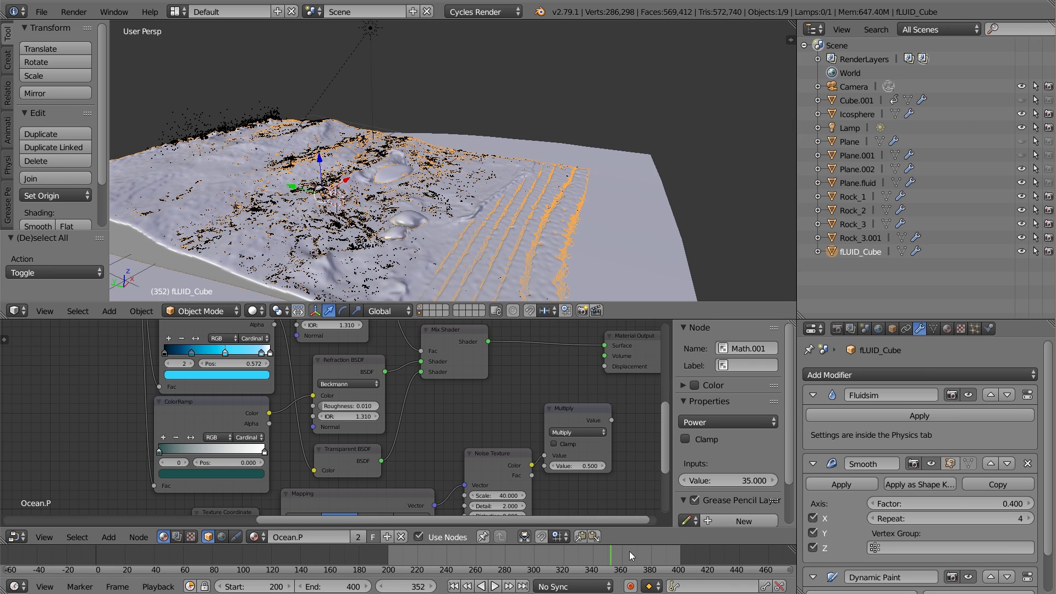
- Set the start frame of the animation range to 250
left_click(265, 585)
type("2")
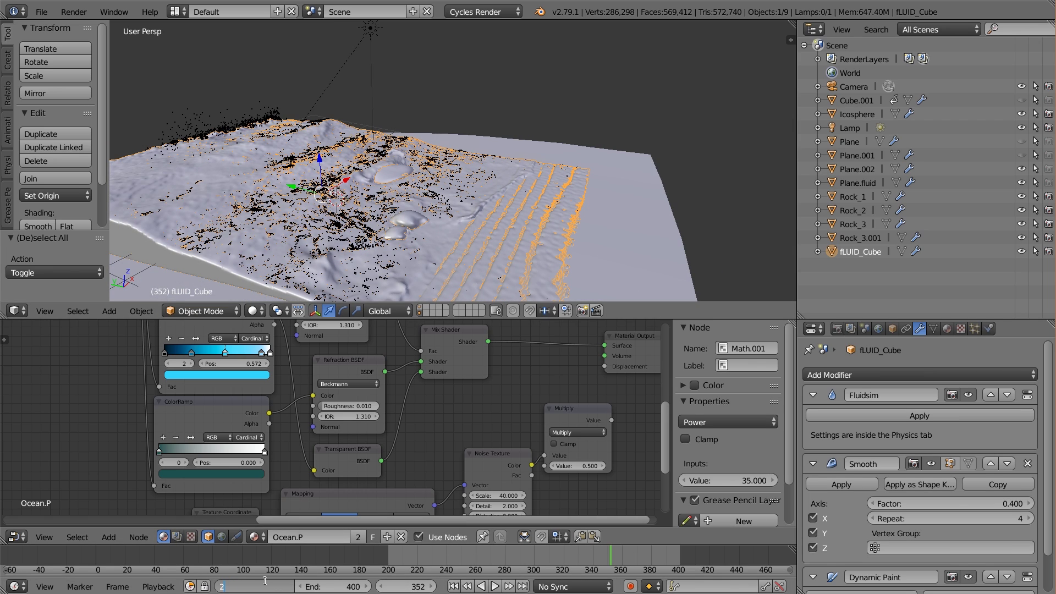
type("50")
key("Return")
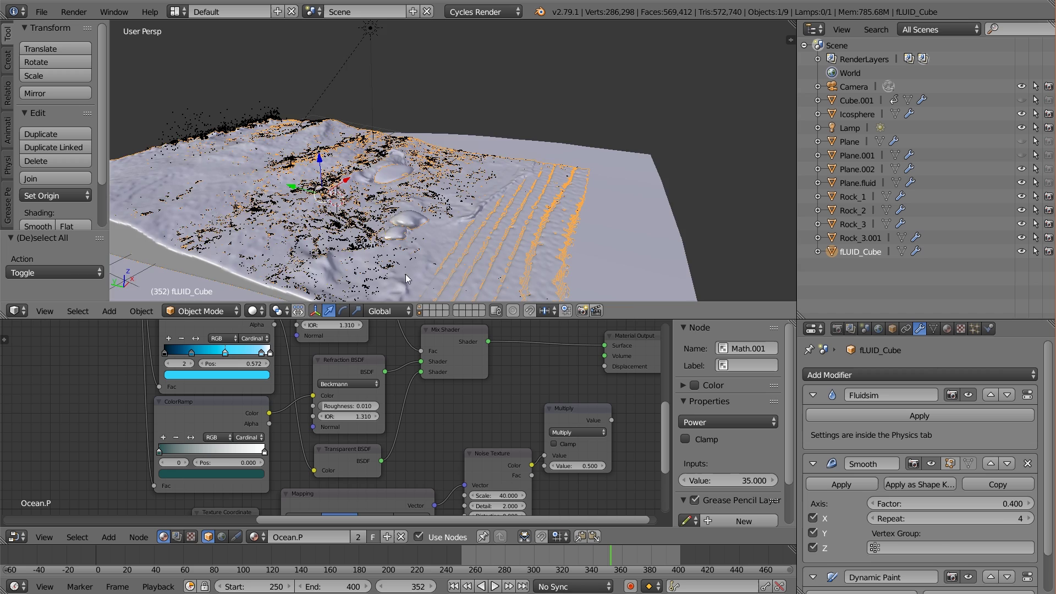
- Save the project from the camera view and deselect all objects
key("KP_0")
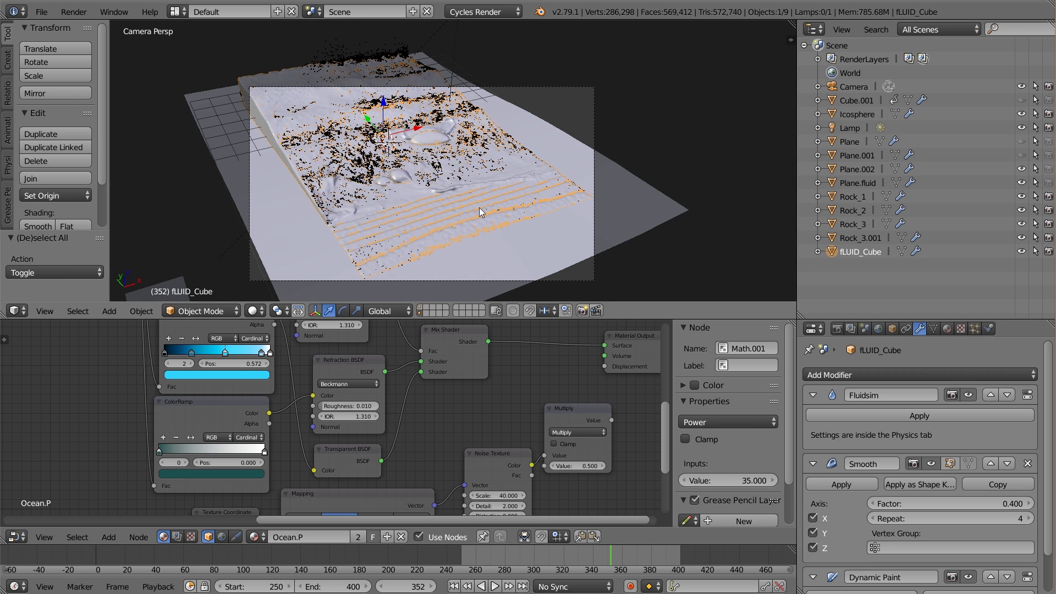
left_click(41, 12)
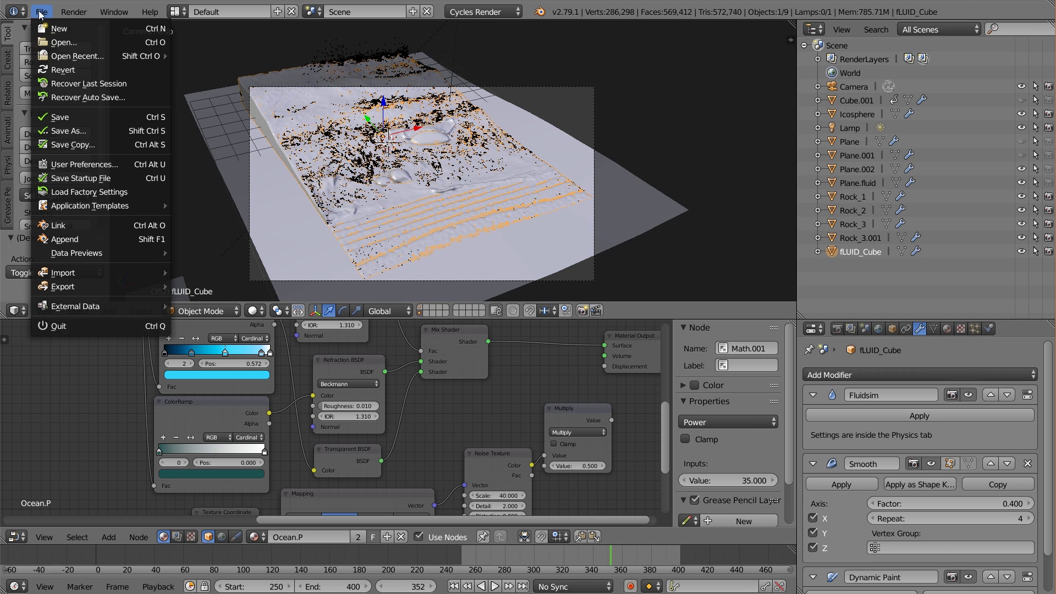
left_click(62, 121)
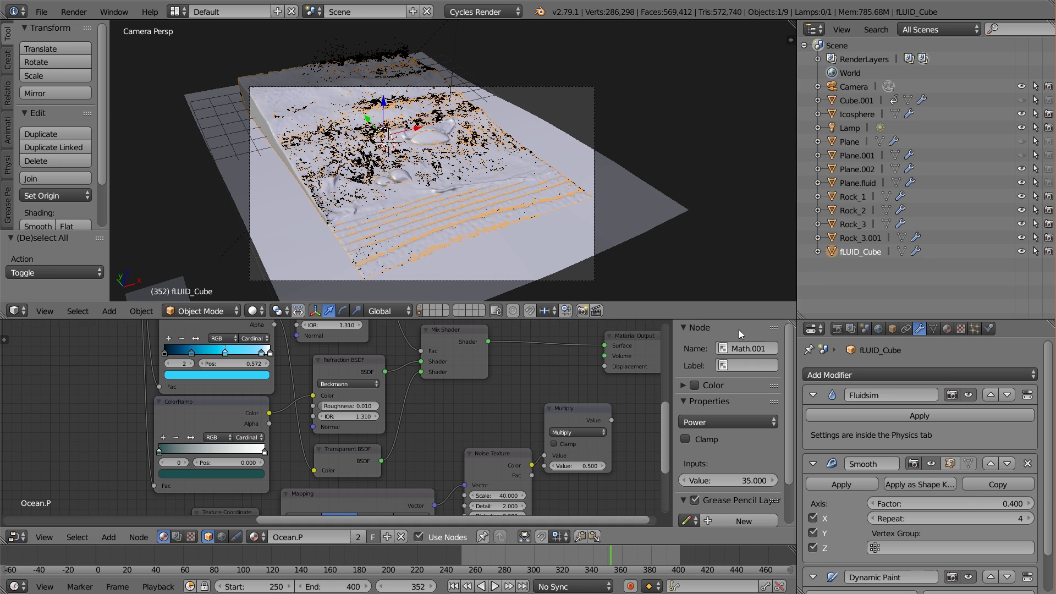
key("a")
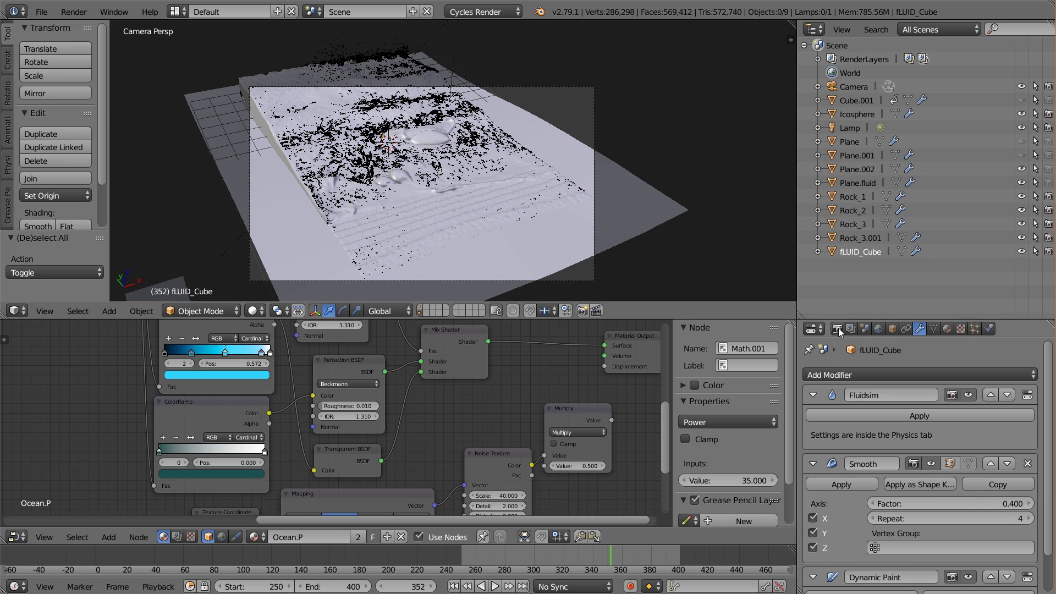
- Switch to the Compositing screen layout and enable compositing nodes with the backdrop
left_click(179, 12)
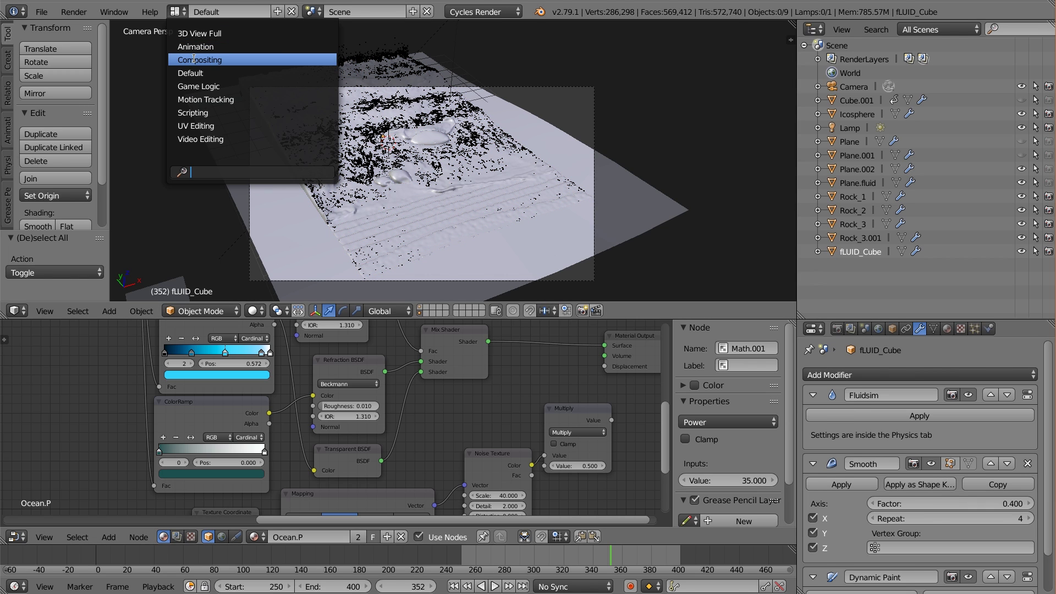
left_click(198, 66)
left_click(212, 349)
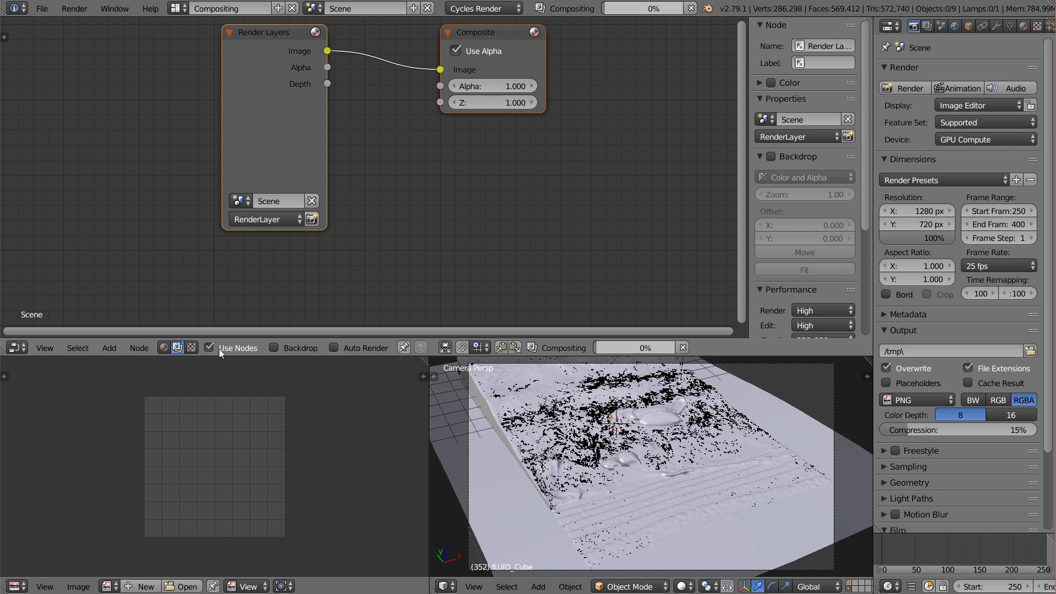
left_click(274, 348)
- Set the Render Layers node to the spalshes layer and move the Composite node farther away from it
scroll(459, 256, "down", 2)
middle_click_drag(514, 160, 392, 200)
left_click(190, 242)
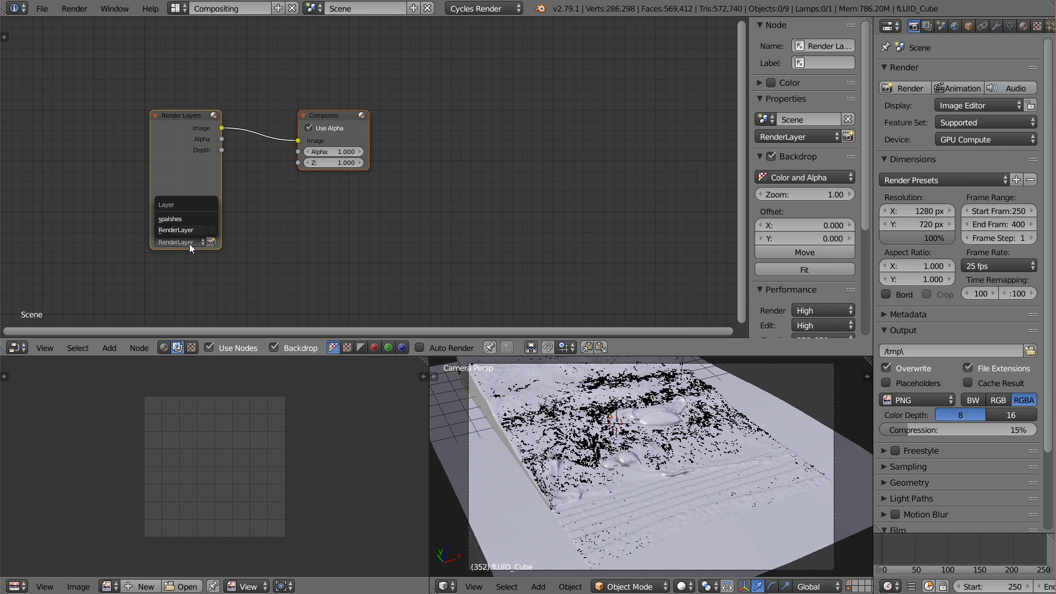
left_click(193, 218)
left_click_drag(340, 116, 411, 116)
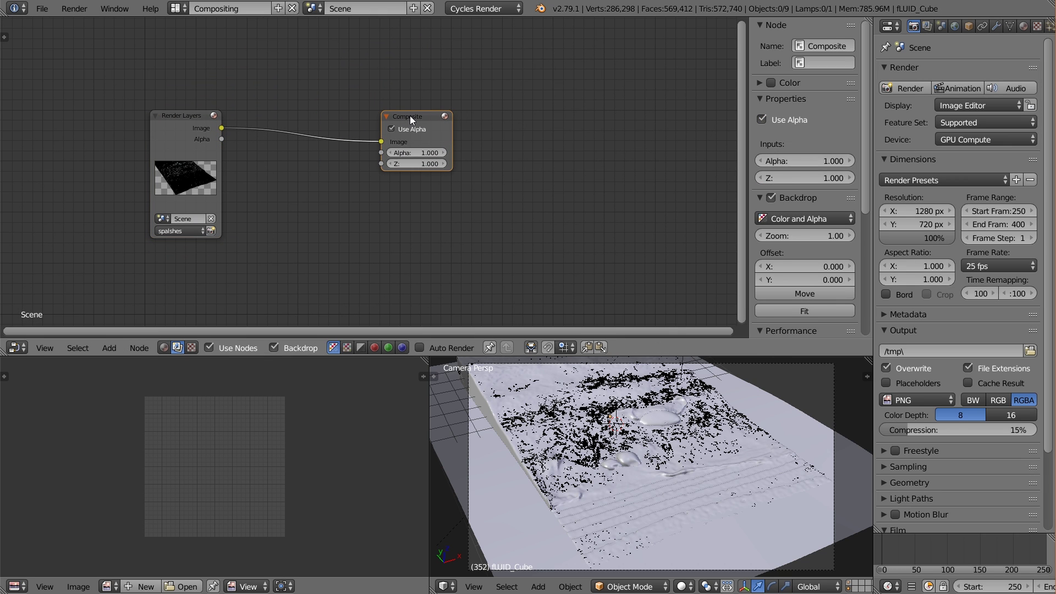
- Set the render output to OpenEXR in BW with Float (Half) color depth and the Pxr24 (lossy) codec
left_click(929, 400)
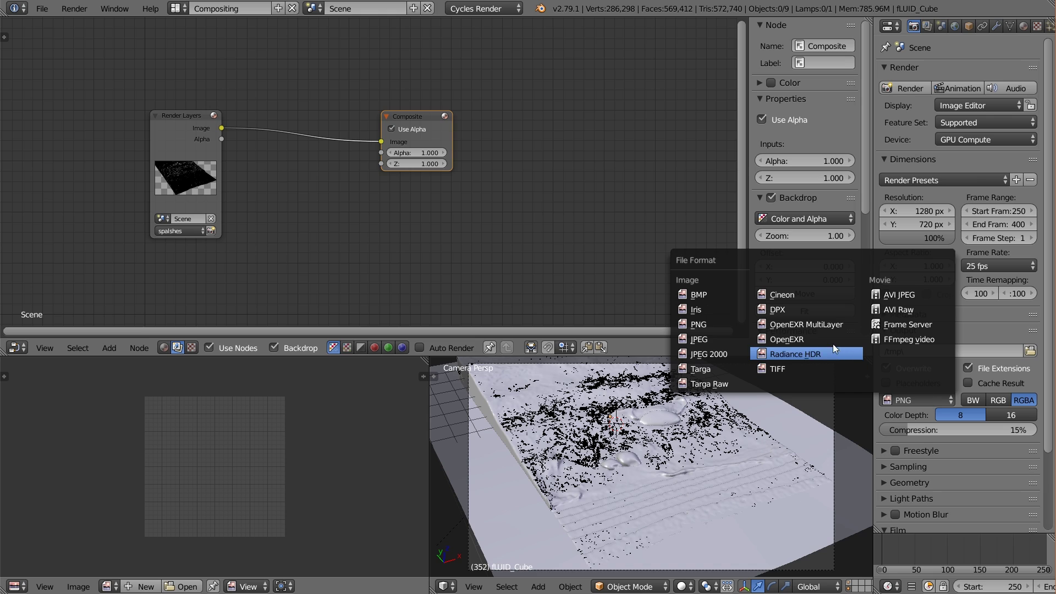
left_click(793, 338)
left_click(972, 400)
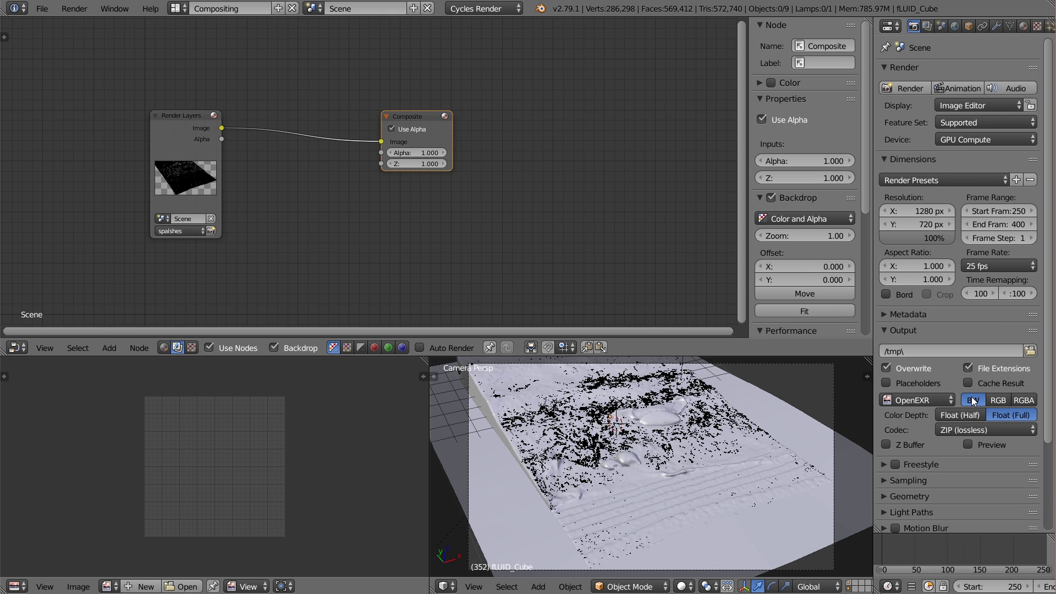
left_click(969, 418)
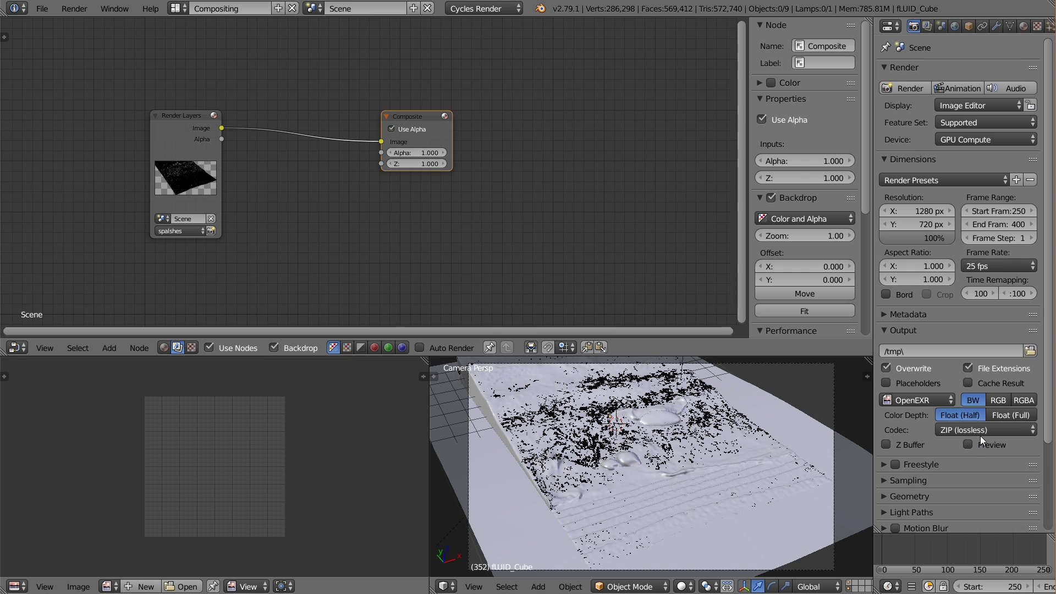
left_click(993, 432)
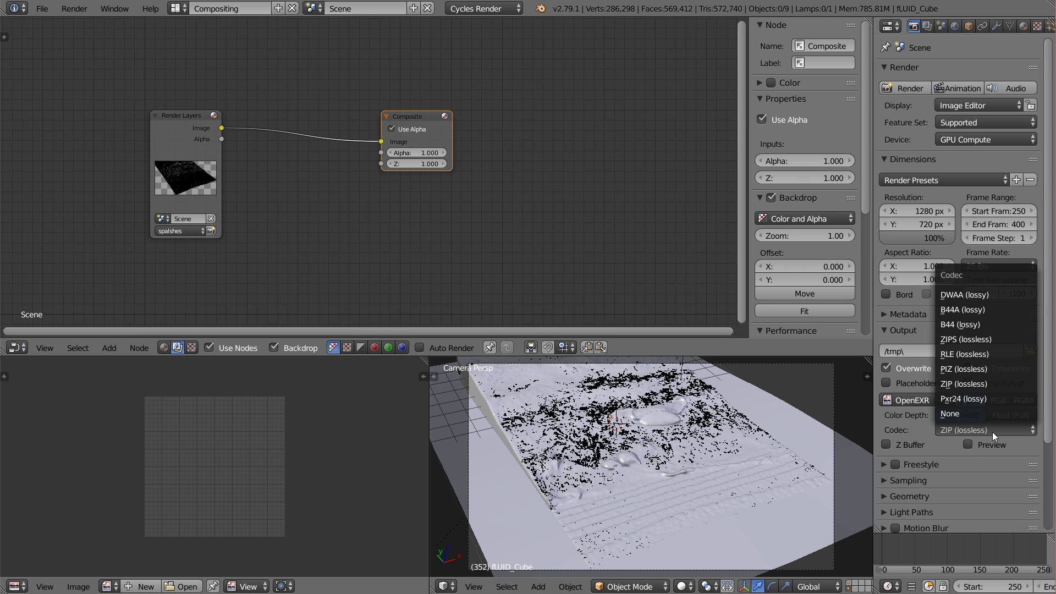
left_click(1006, 398)
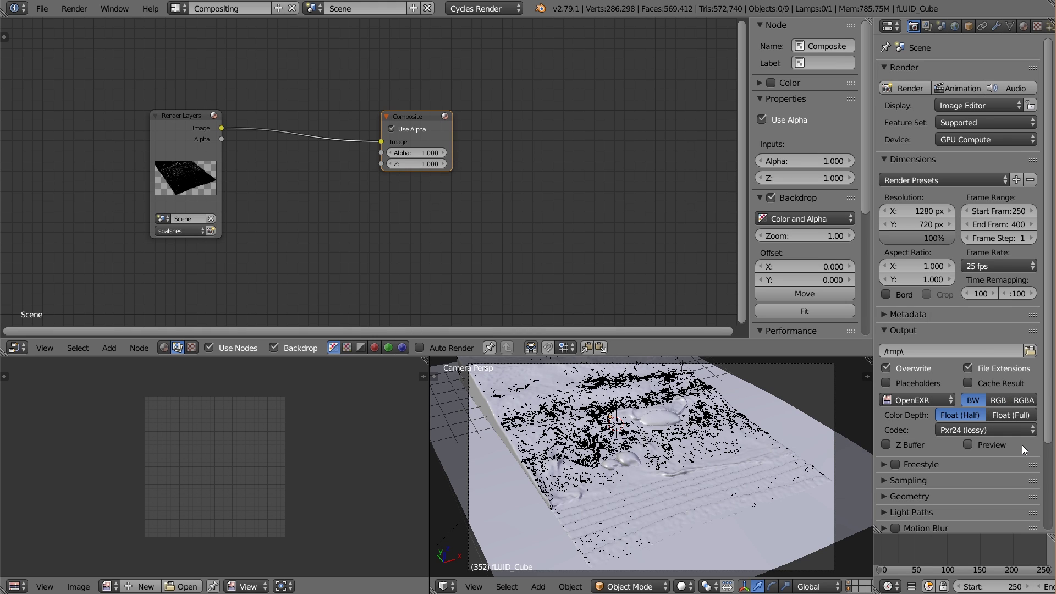
- Browse for the render output path and create a folder named Passes inside Beach Waves Tutorial files on the Desktop
left_click(1033, 353)
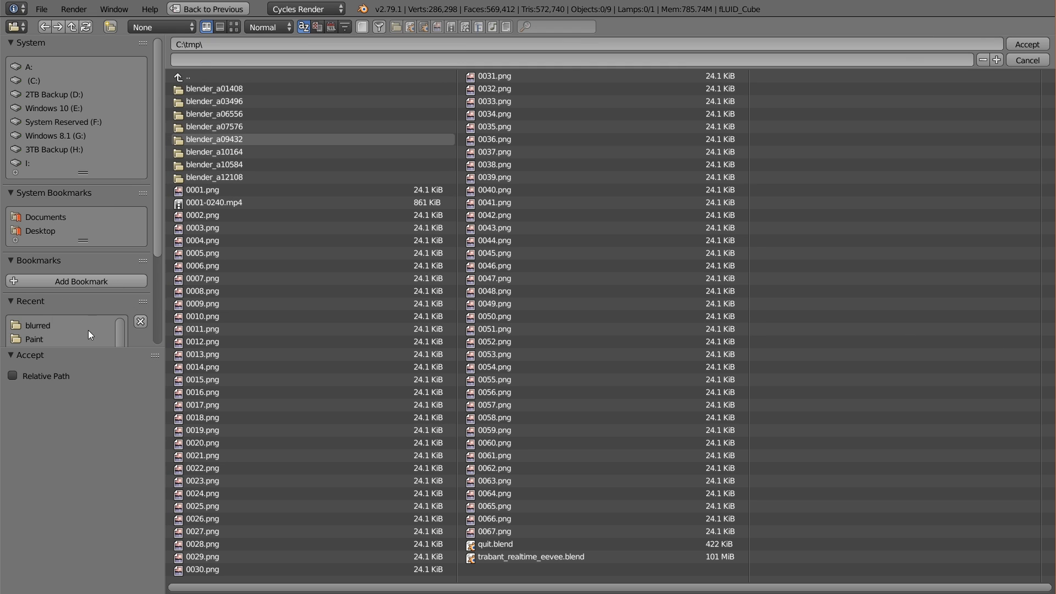
scroll(62, 314, "down", 1)
left_click(62, 314)
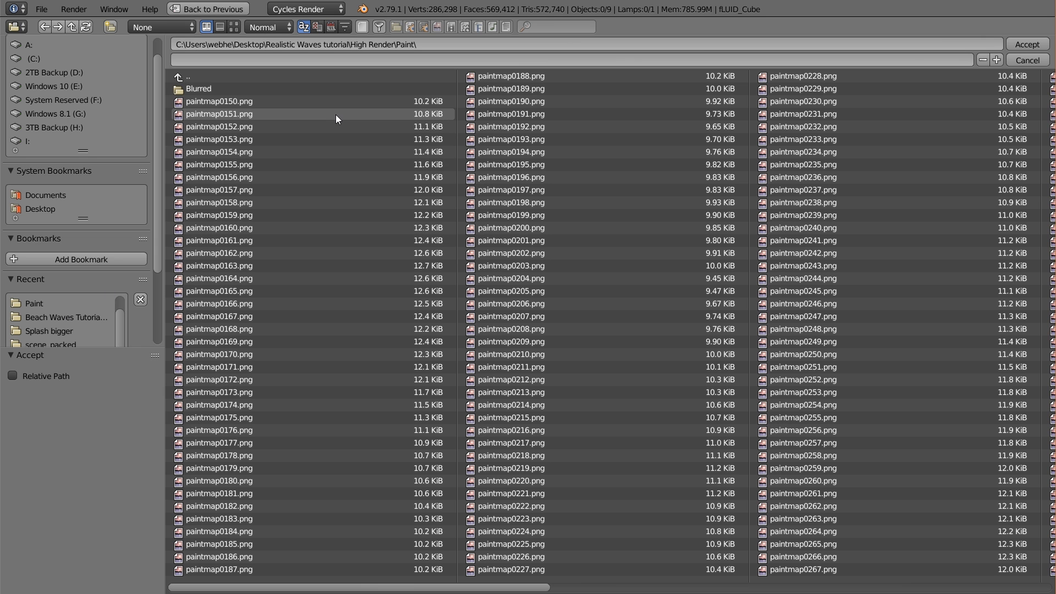
left_click(209, 77)
left_click(207, 77)
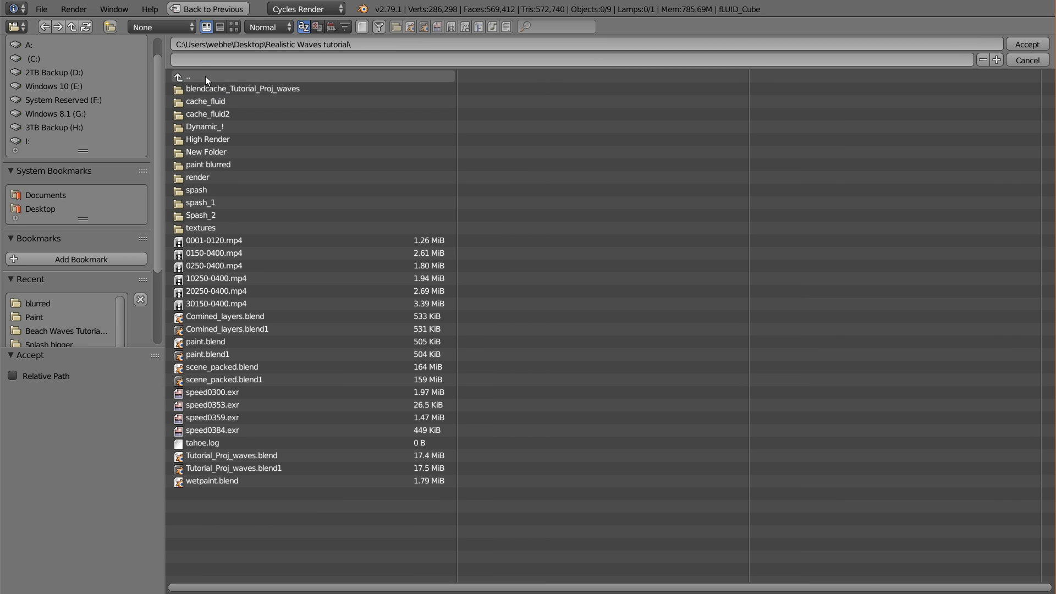
left_click(221, 75)
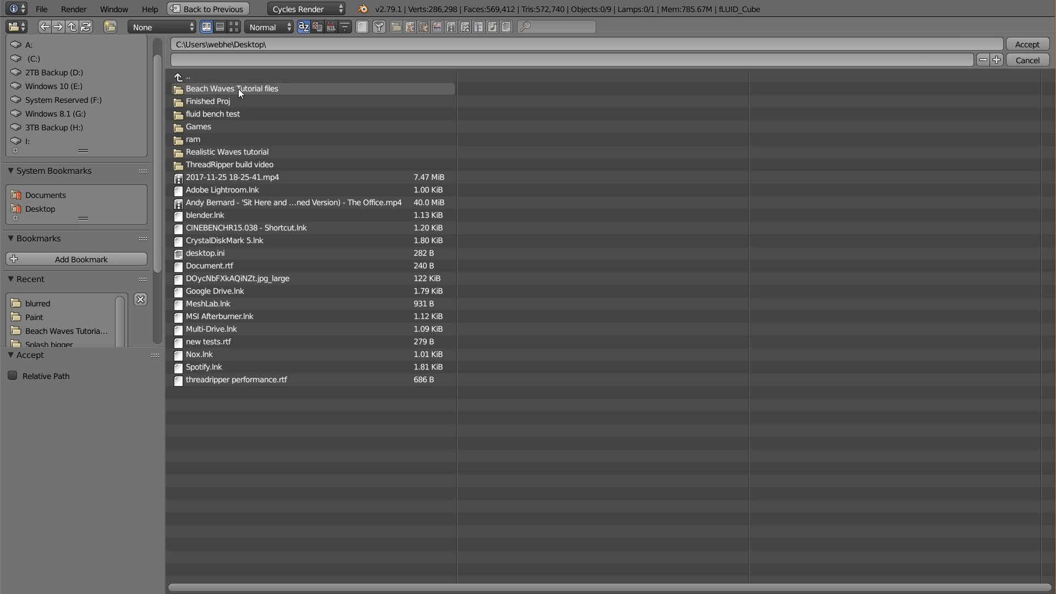
left_click(238, 89)
left_click(111, 26)
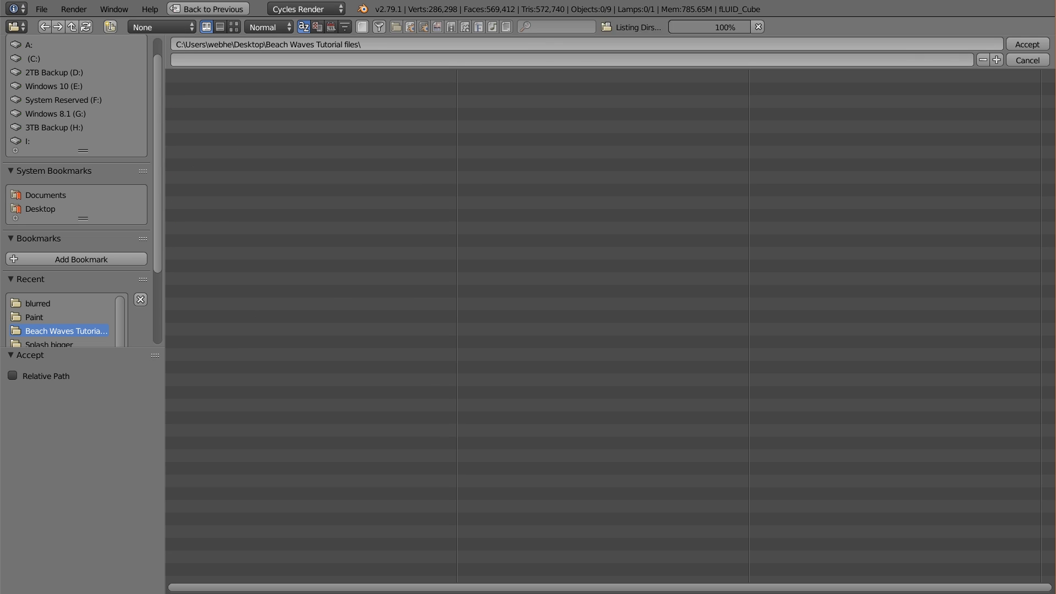
type("Passes")
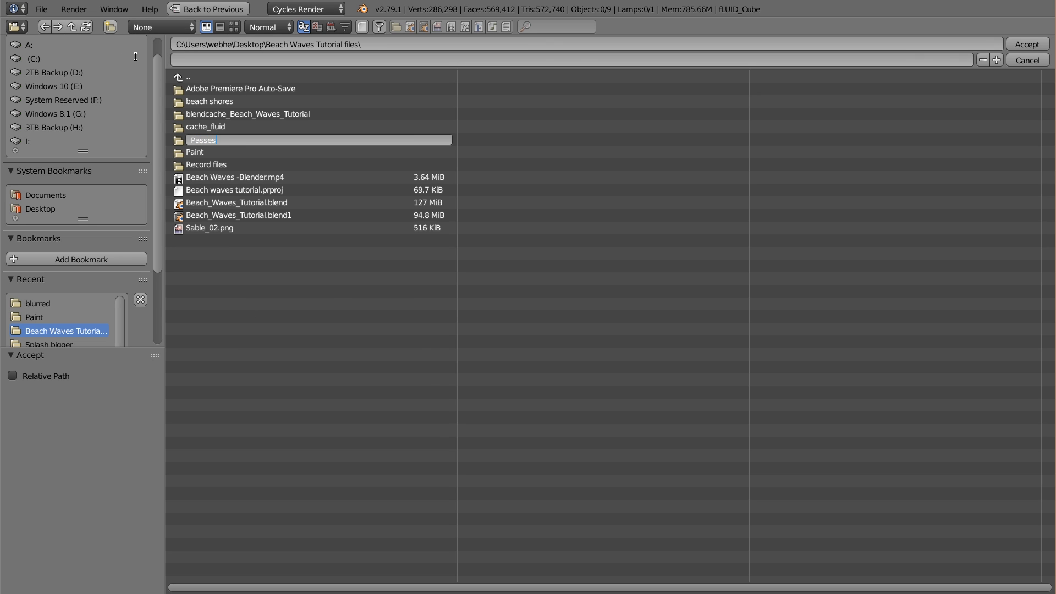
key("Return")
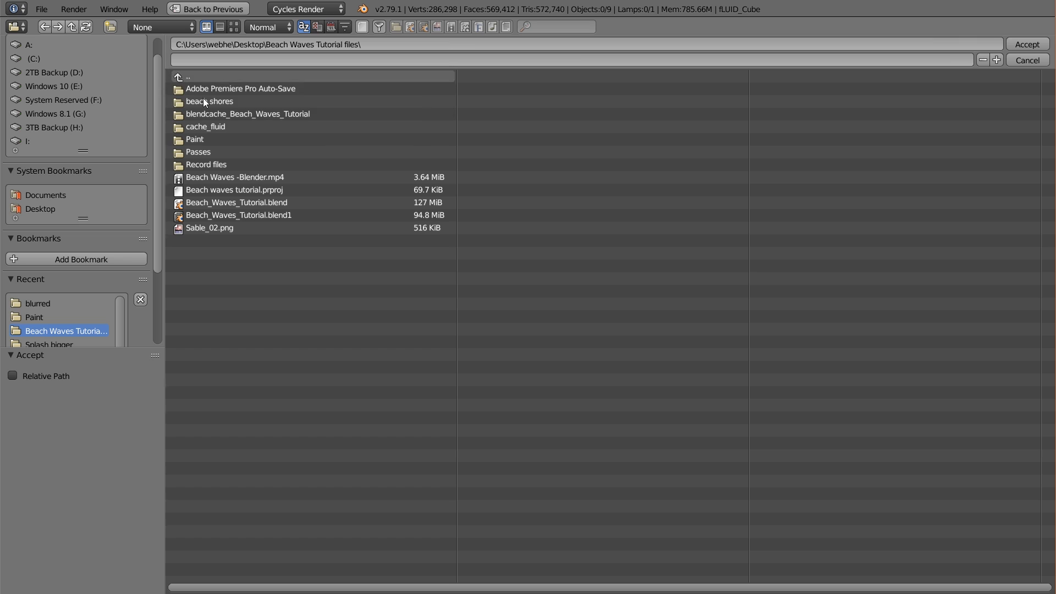
- Create a Splashes folder inside Passes and accept it as the render output path
left_click(217, 152)
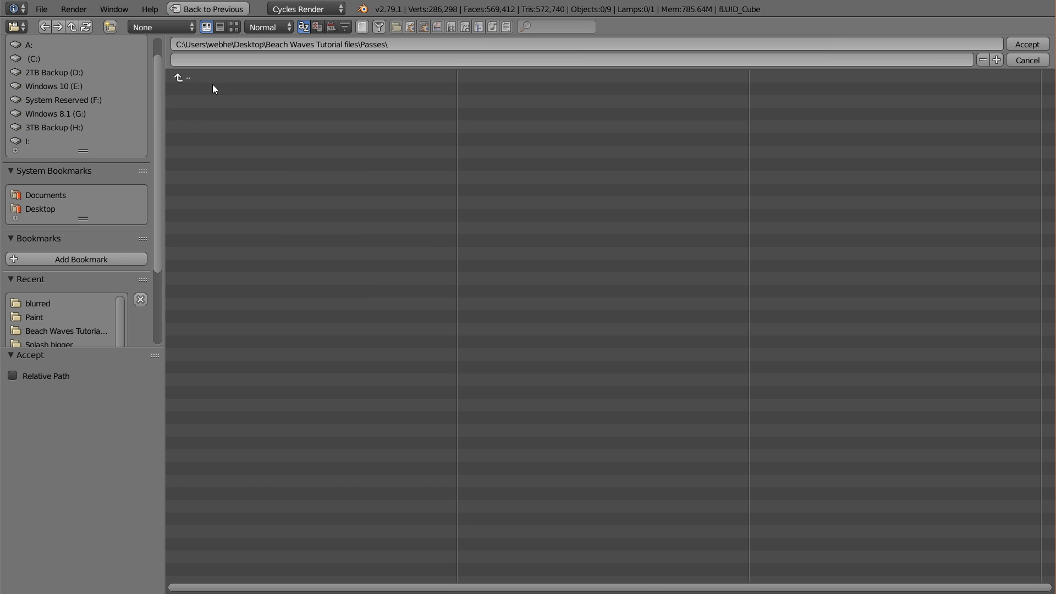
left_click(111, 26)
type("Splashes")
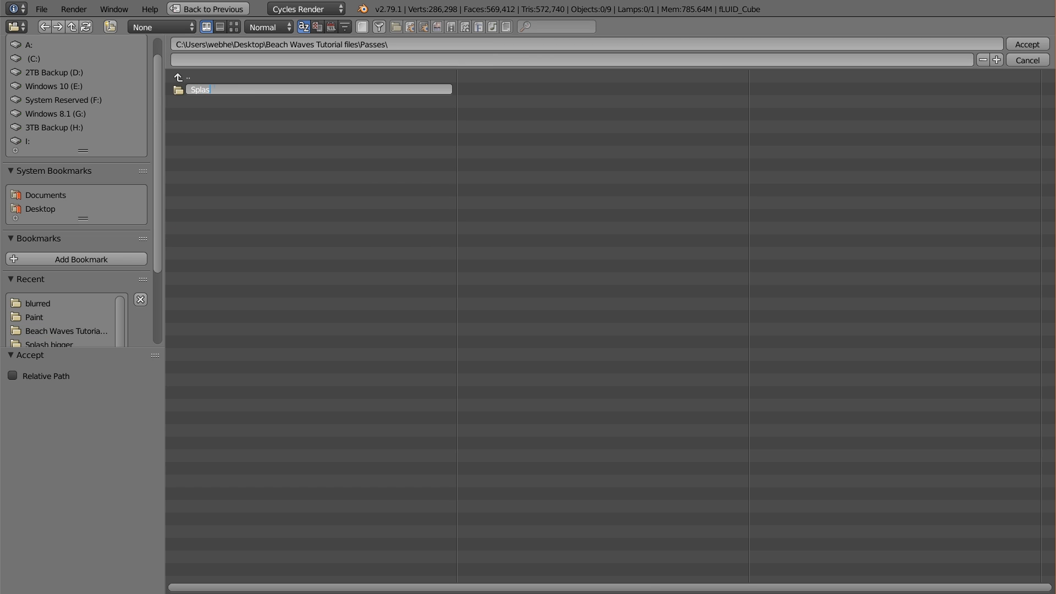
key("Return")
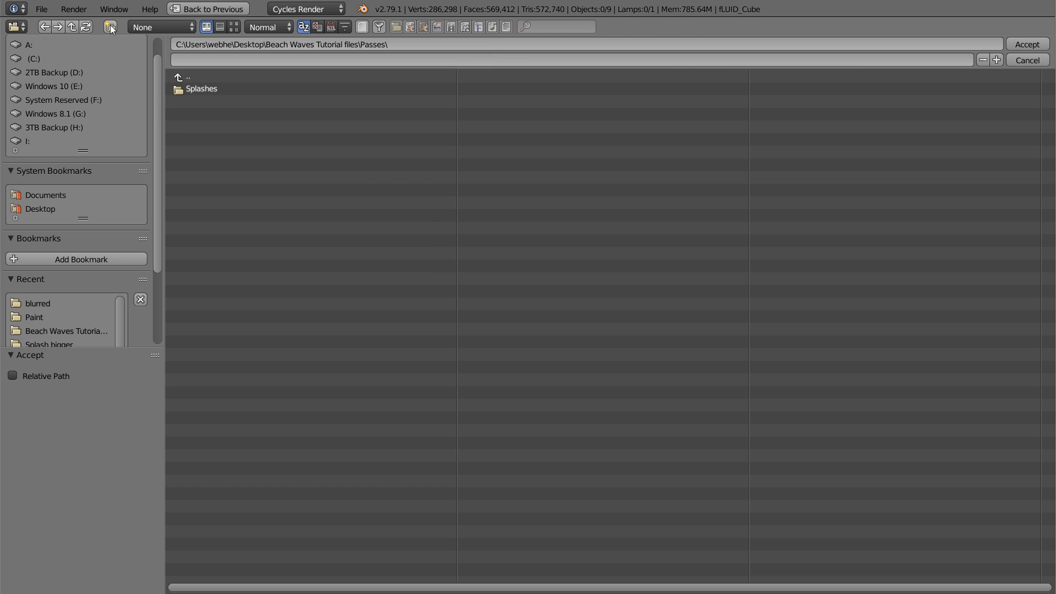
left_click(219, 88)
left_click(1026, 44)
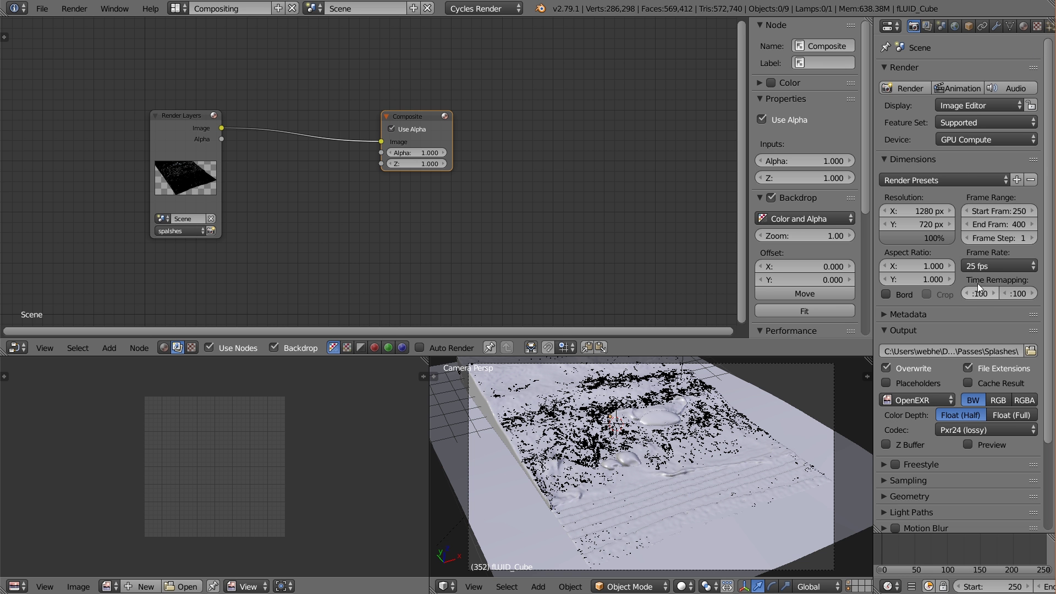
- Check the render layer and output settings, then render the spalshes layer as an animation for frames 250 to 400
left_click(929, 26)
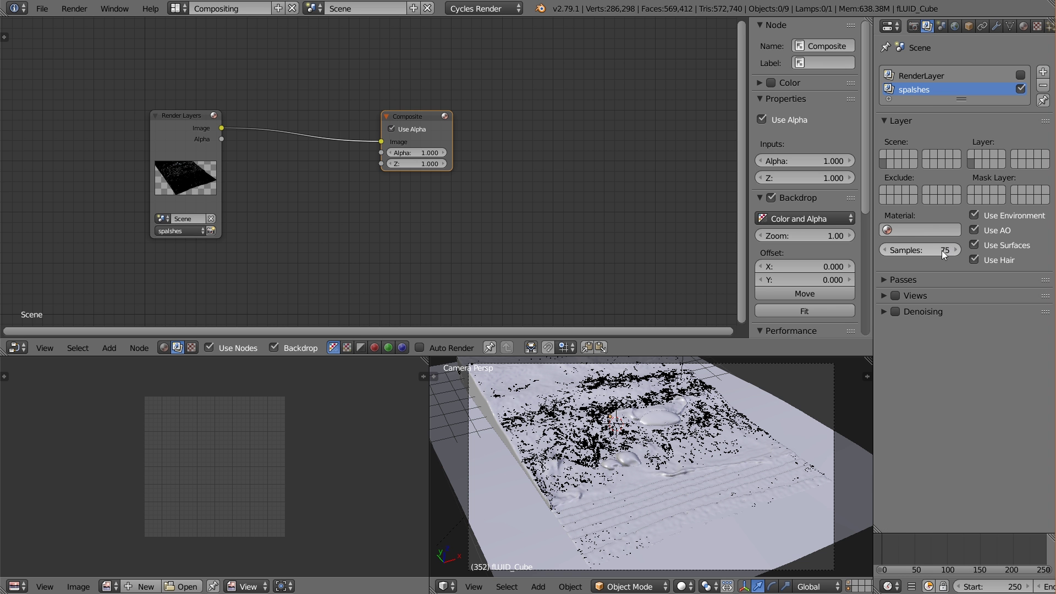
left_click(913, 27)
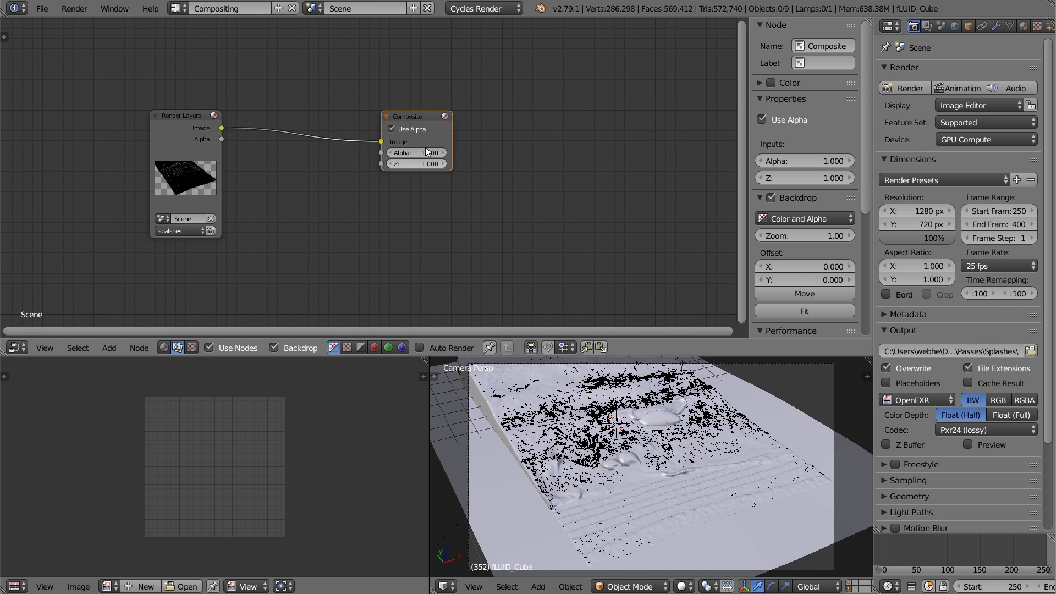
scroll(174, 179, "up", 4)
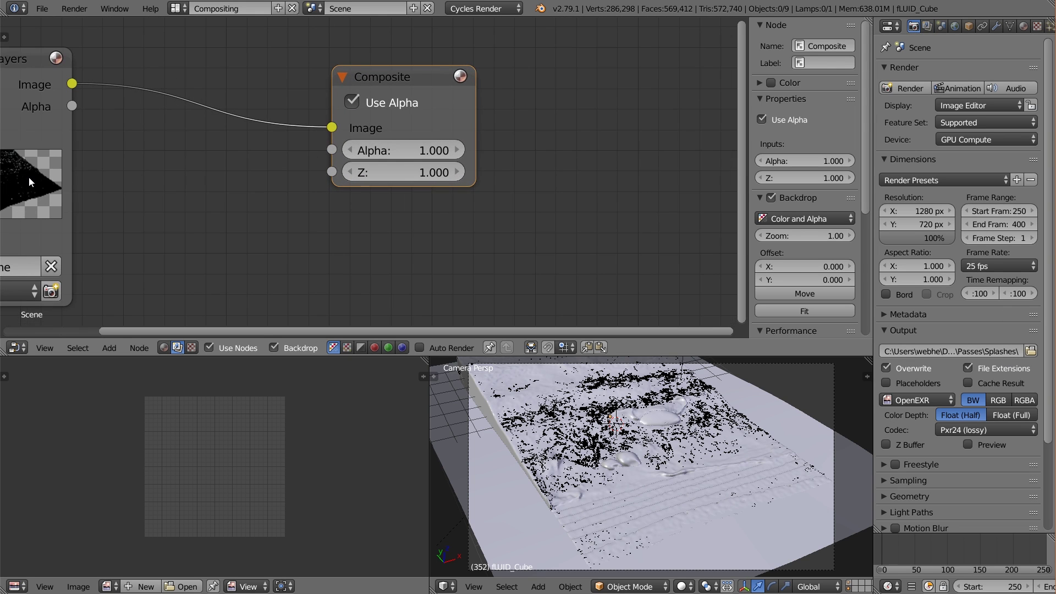
scroll(133, 180, "down", 2)
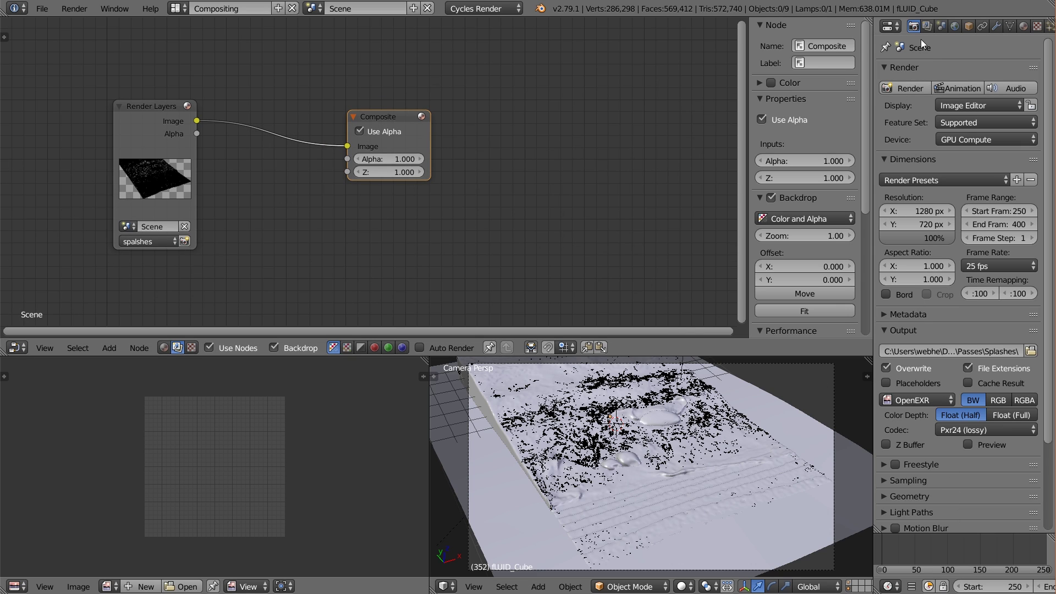
scroll(962, 208, "down", 5)
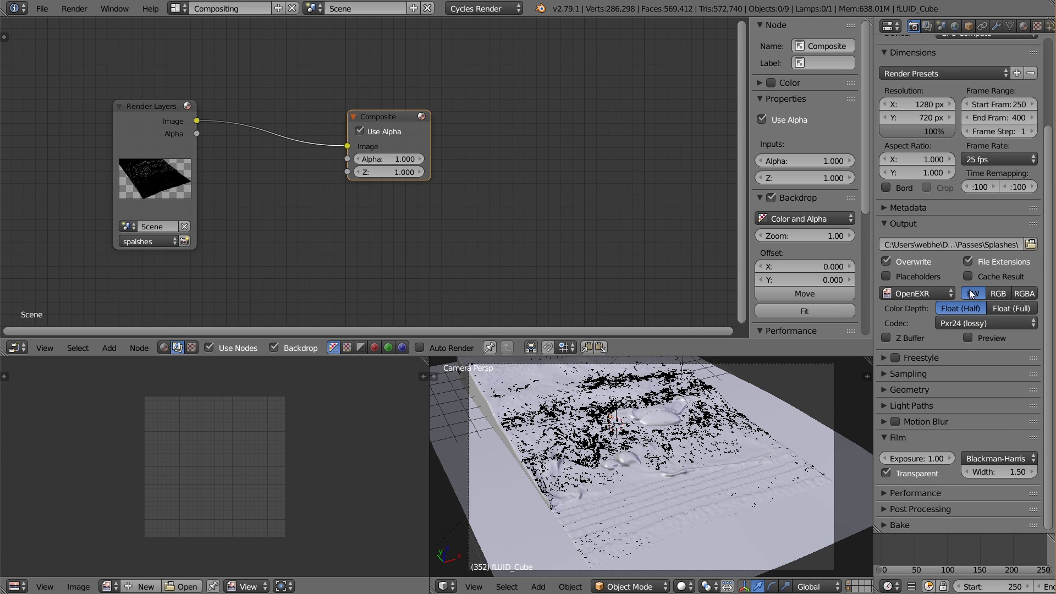
scroll(1010, 327, "up", 3)
left_click(971, 47)
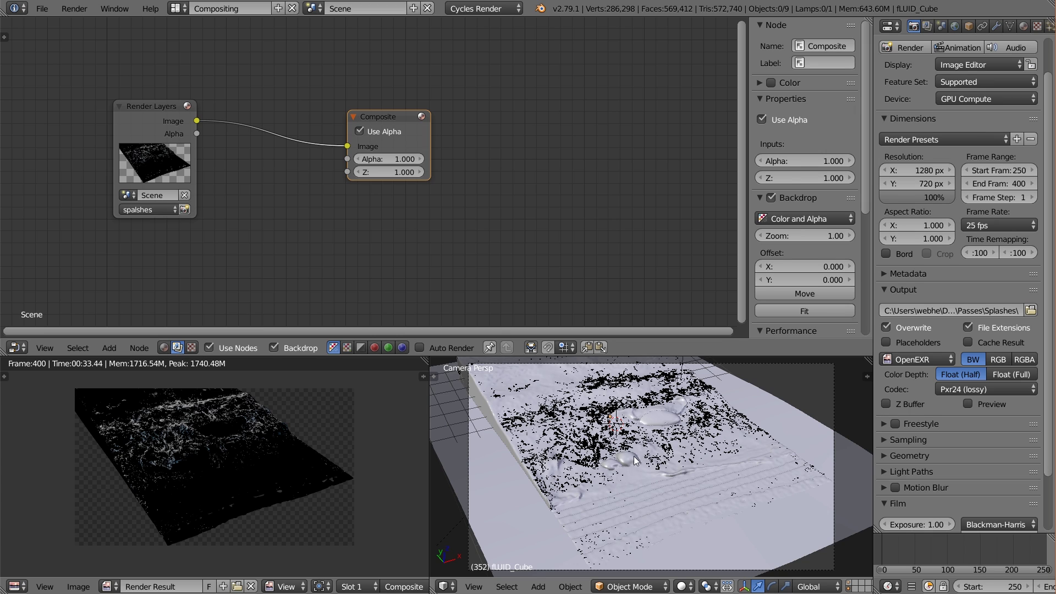
scroll(280, 459, "up", 2)
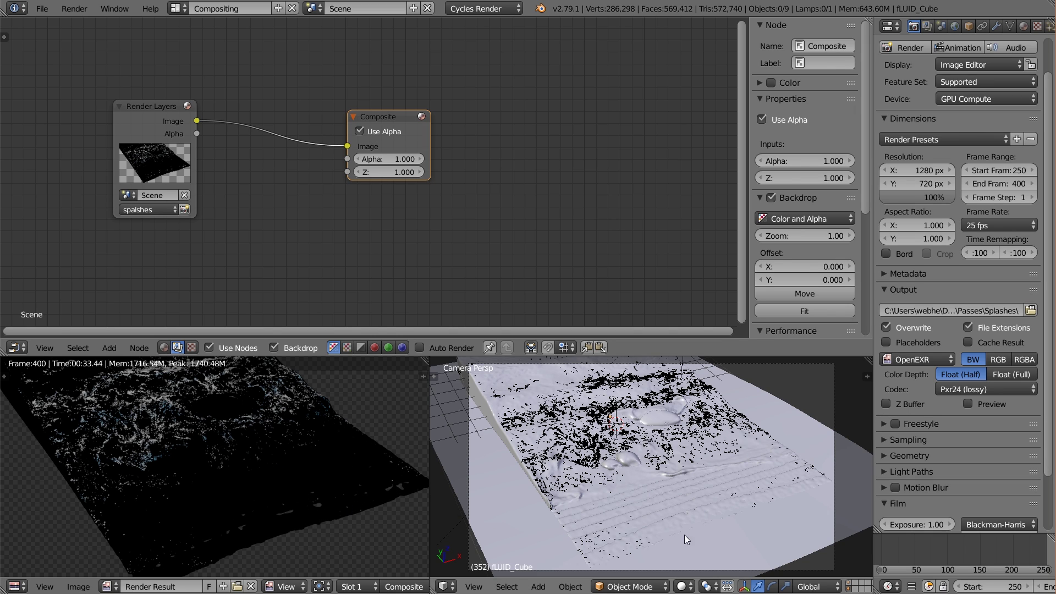
scroll(325, 494, "down", 1)
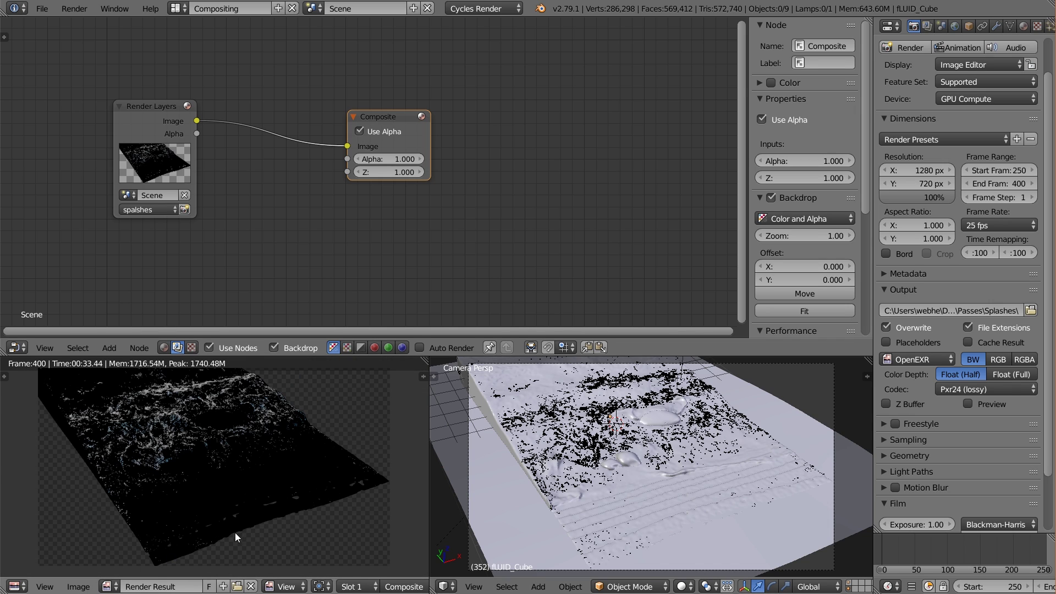
scroll(741, 475, "down", 2)
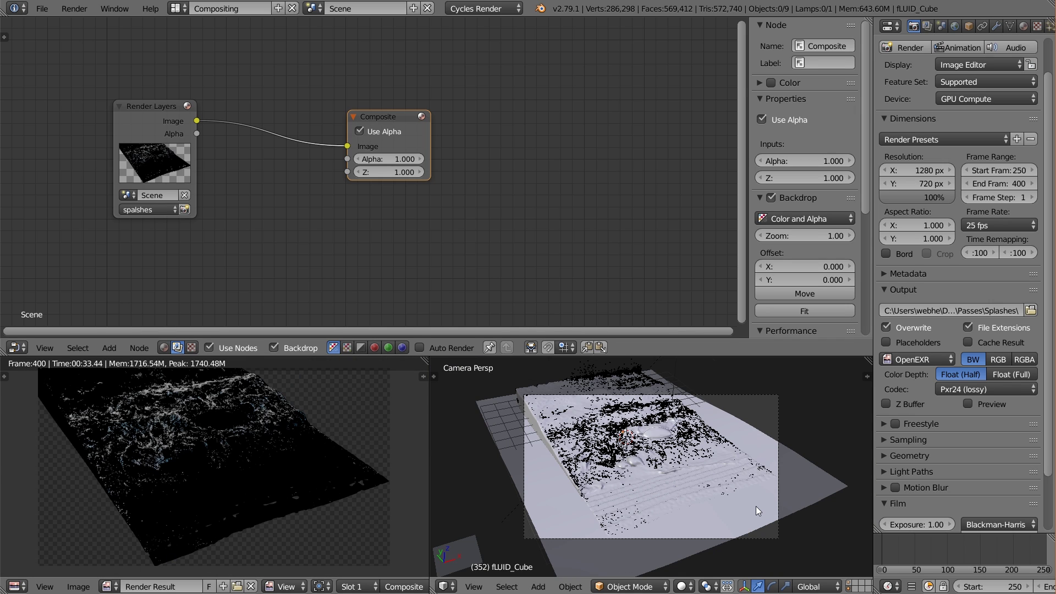
- Select the beach plane Plane.002 and switch the viewport to the scene layer holding the ocean and beach without the splash particles
right_click(756, 506)
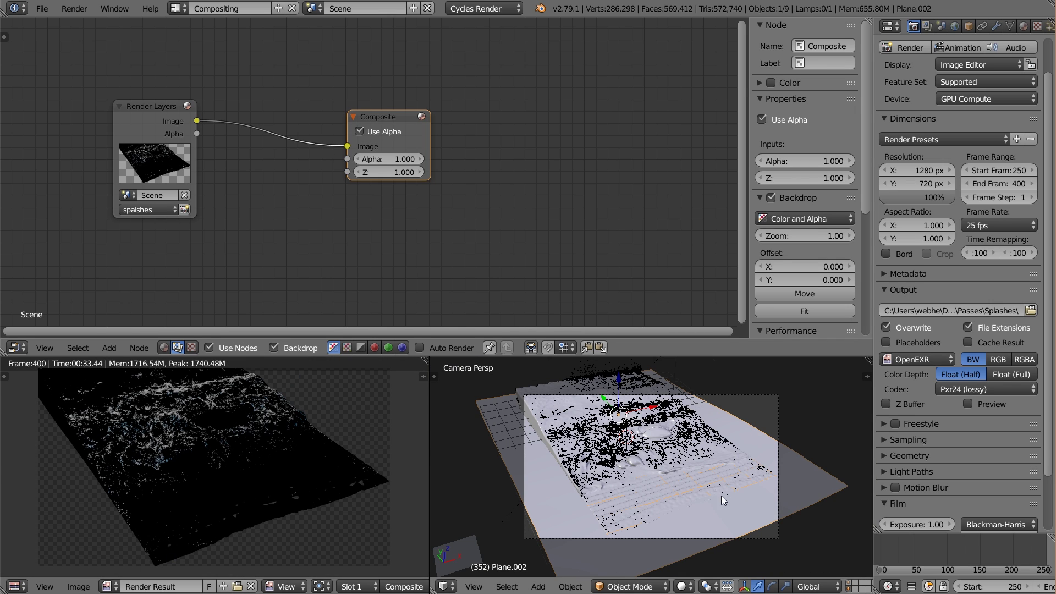
middle_click_drag(722, 497, 600, 473)
scroll(718, 496, "down", 4)
scroll(599, 472, "up", 3)
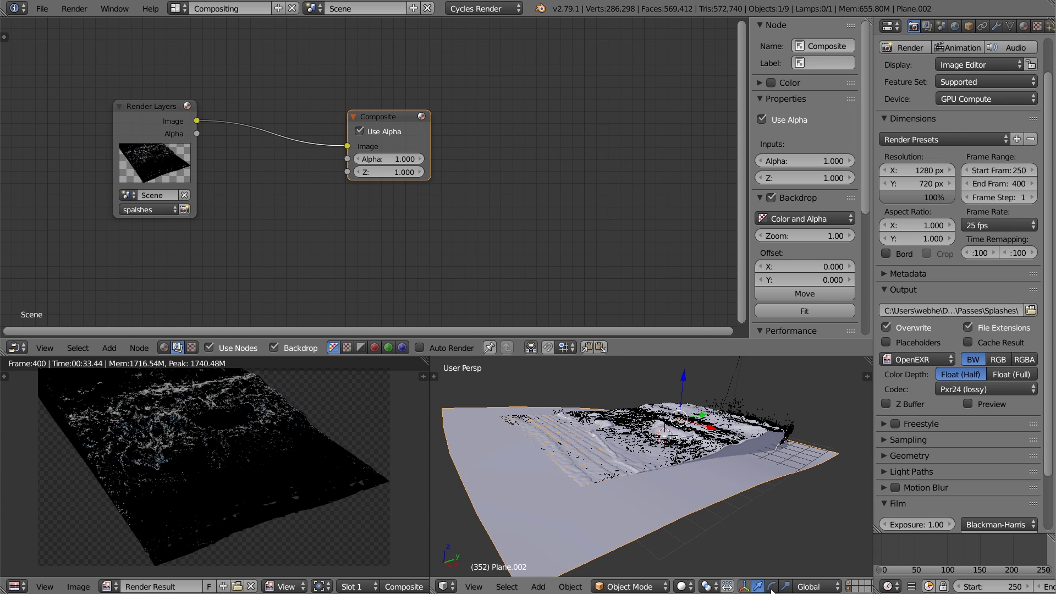
left_click(847, 582)
scroll(670, 473, "up", 1)
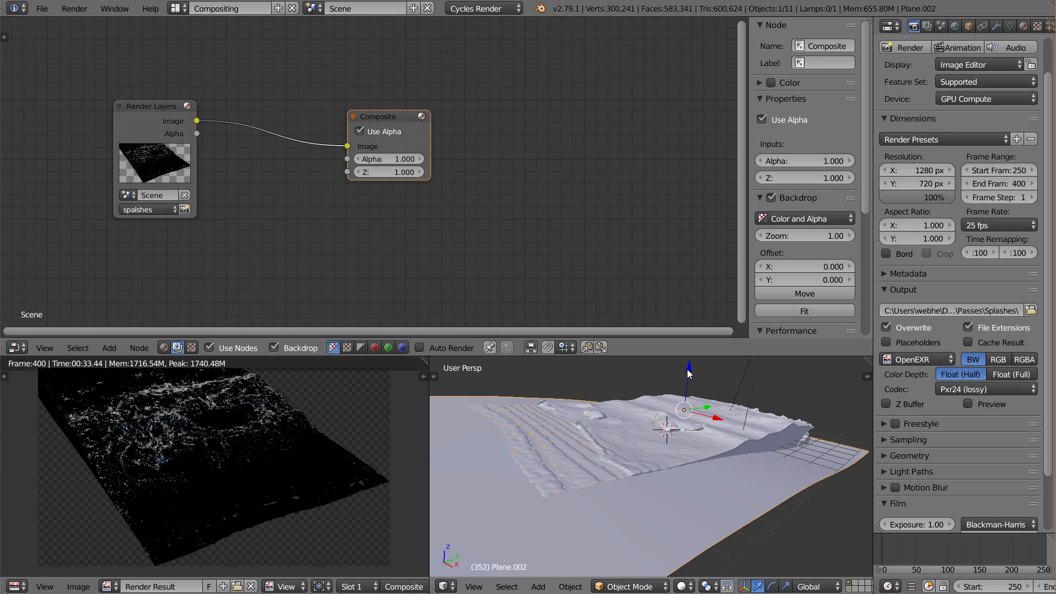
left_click_drag(689, 372, 688, 364)
middle_click_drag(507, 427, 638, 416)
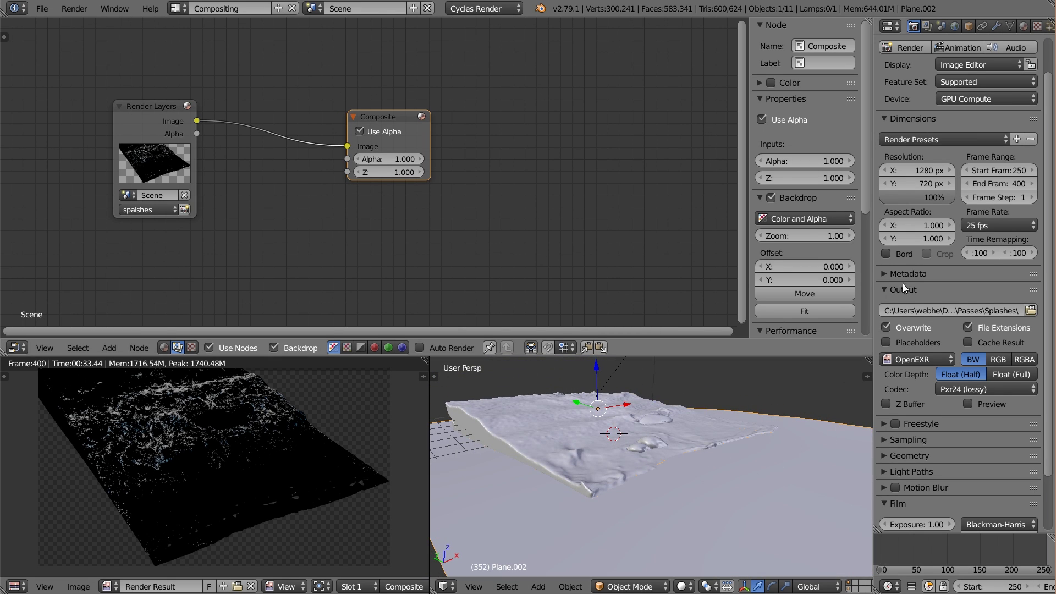
- Examine the Dynamic Paint canvas settings of Plane.002, including its initial color and output sections
left_click(1038, 26)
scroll(1038, 26, "down", 2)
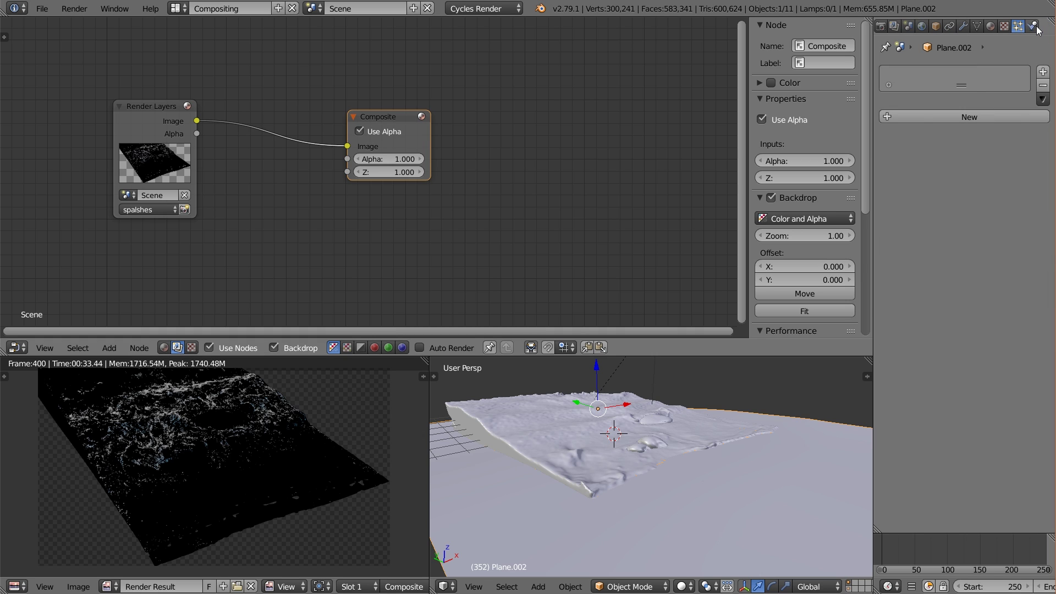
left_click(1032, 26)
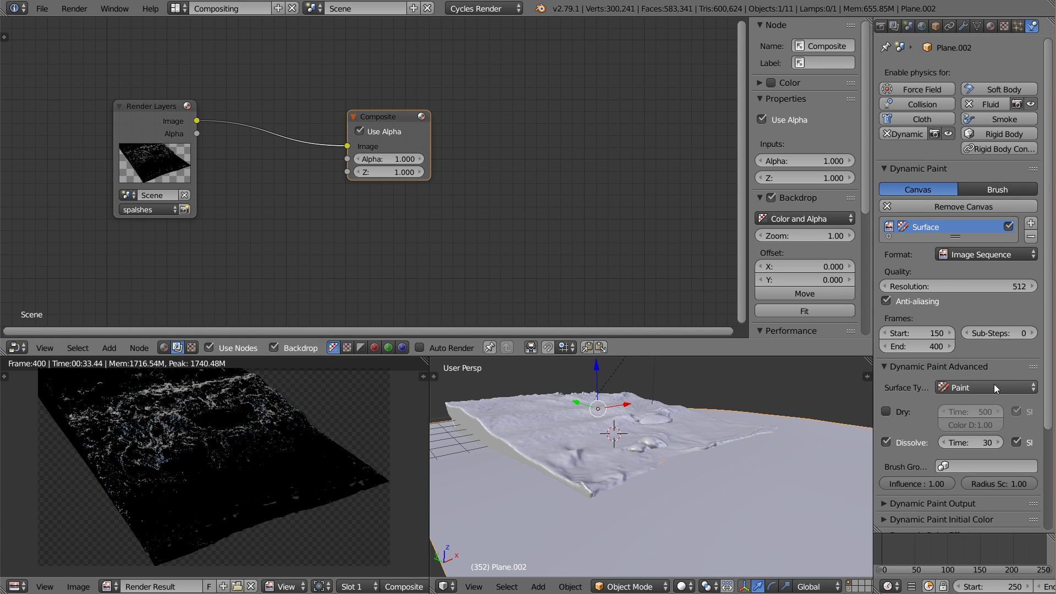
scroll(946, 341, "down", 6)
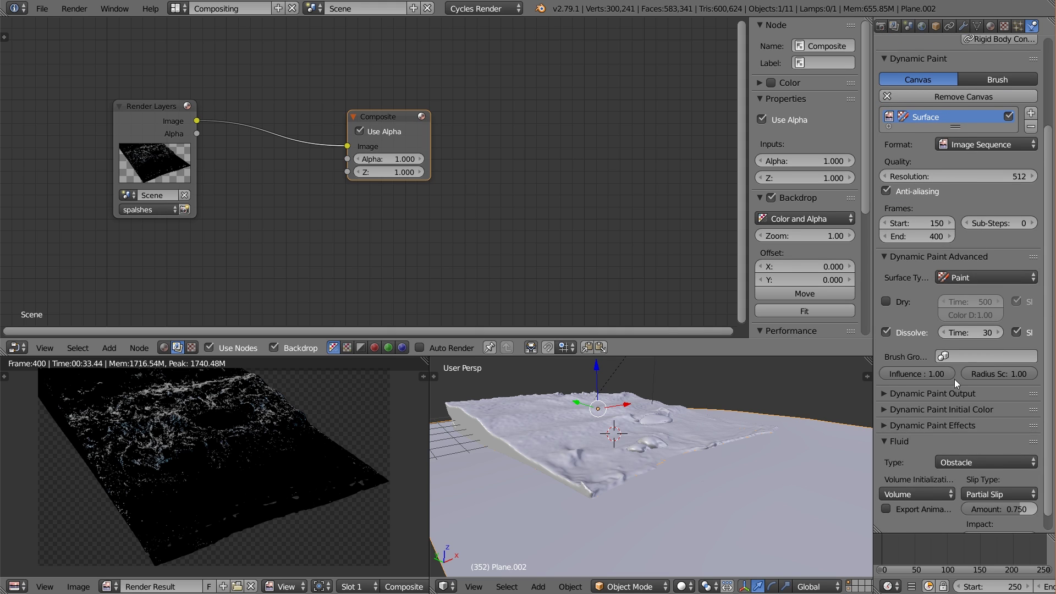
left_click(954, 395)
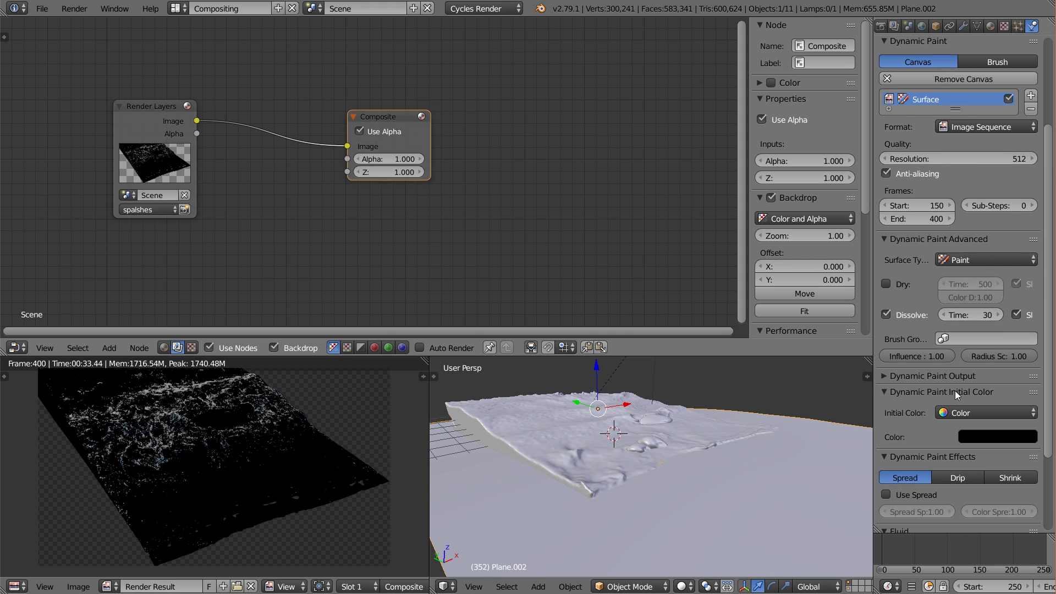
left_click(955, 381)
scroll(954, 380, "down", 3)
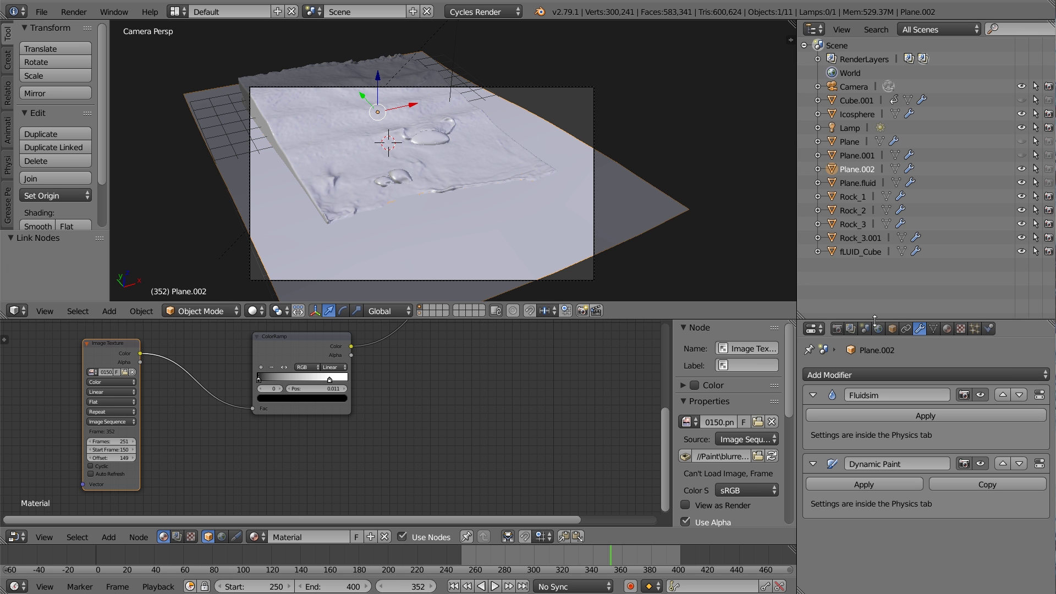
- Nudge the beach material's Image Texture node and enable Cyclic for its image sequence
scroll(101, 479, "up", 1)
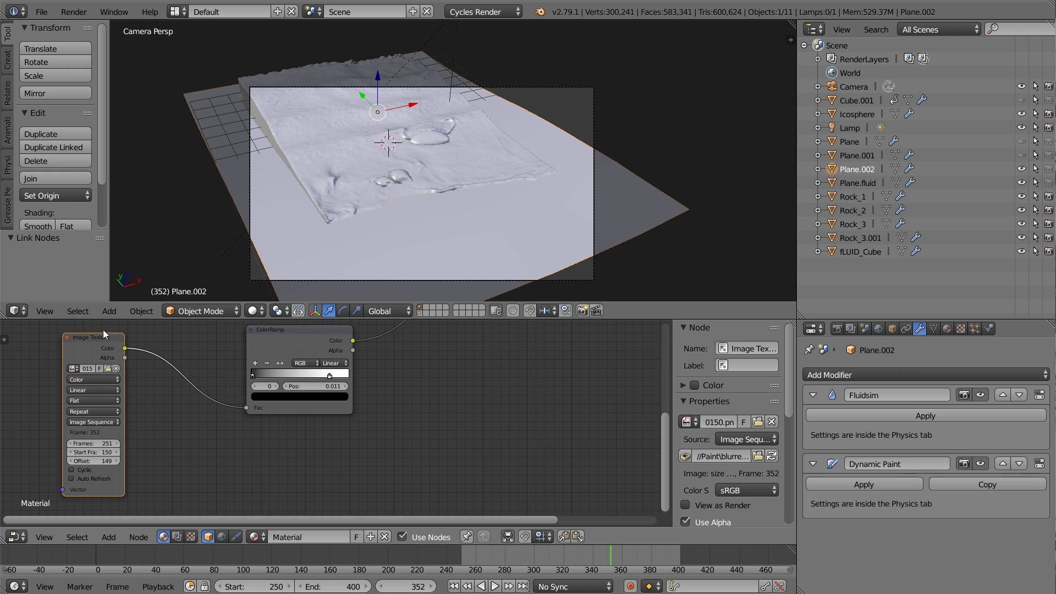
mouse_move(78, 349)
left_mouse_down()
mouse_move(104, 351)
mouse_move(82, 353)
left_mouse_up()
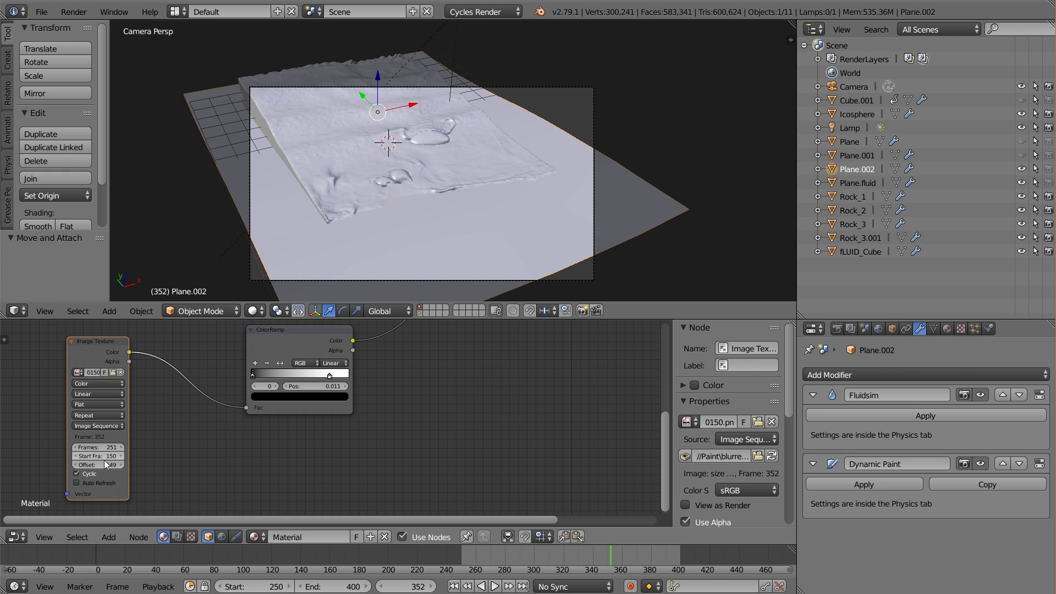
scroll(457, 399, "down", 4)
middle_click_drag(443, 406, 315, 450)
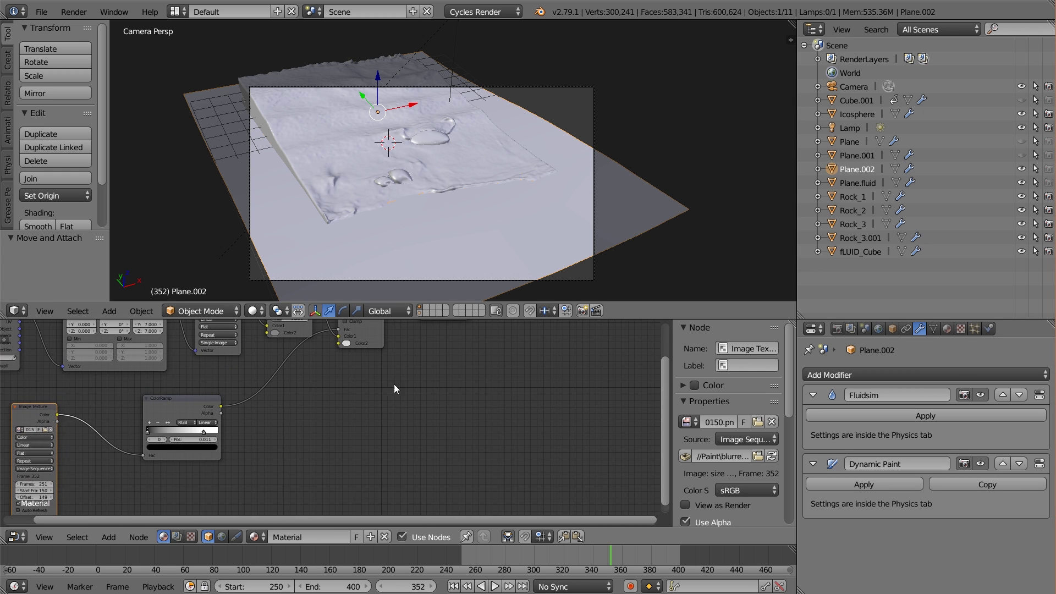
- Set the viewport shading to Rendered and reconnect the Image Texture color to the ColorRamp factor input
left_click(265, 313)
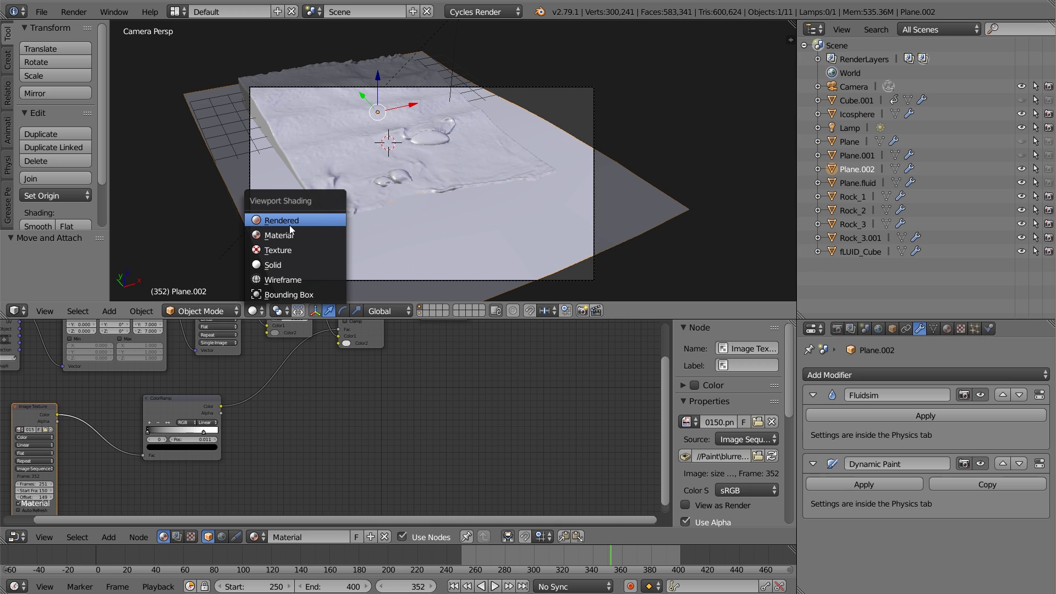
left_click(330, 220)
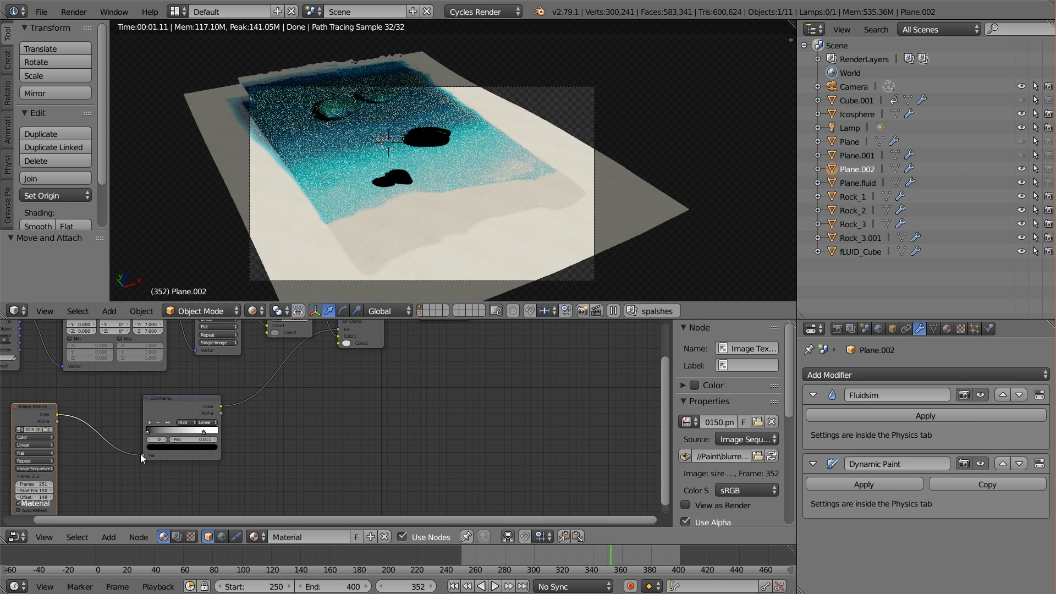
left_click_drag(140, 454, 143, 454)
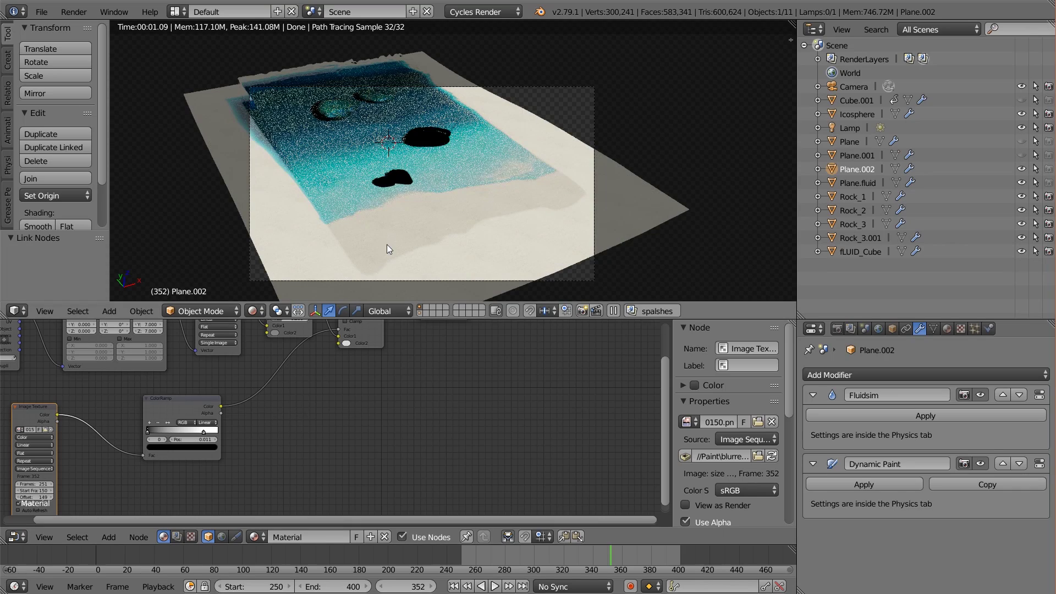
- Assign the Ocean material to fLUID_Cube in place of Ocean.P
right_click(505, 176)
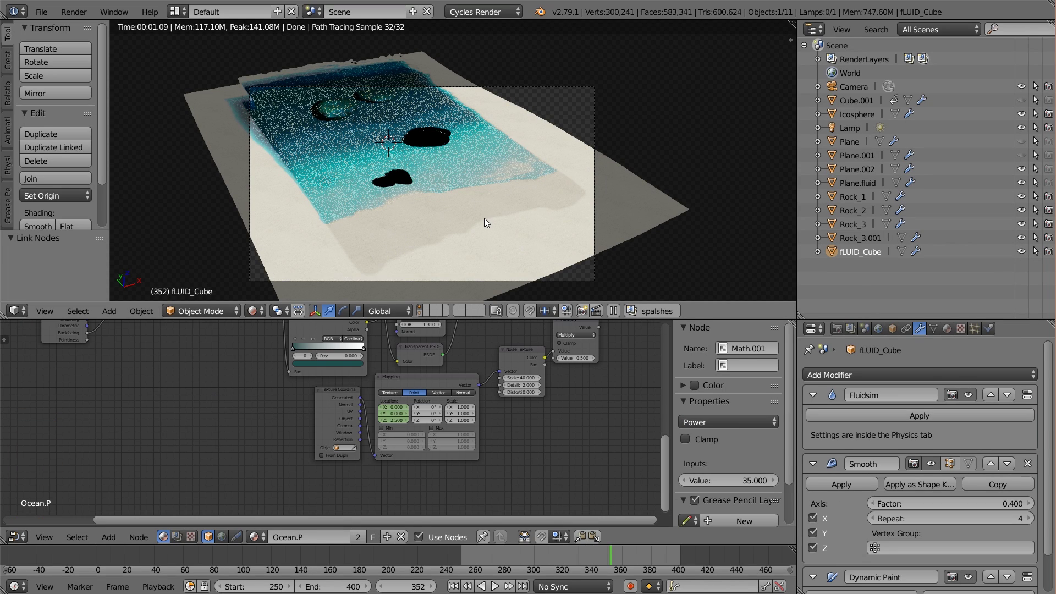
left_click(947, 328)
left_click(811, 419)
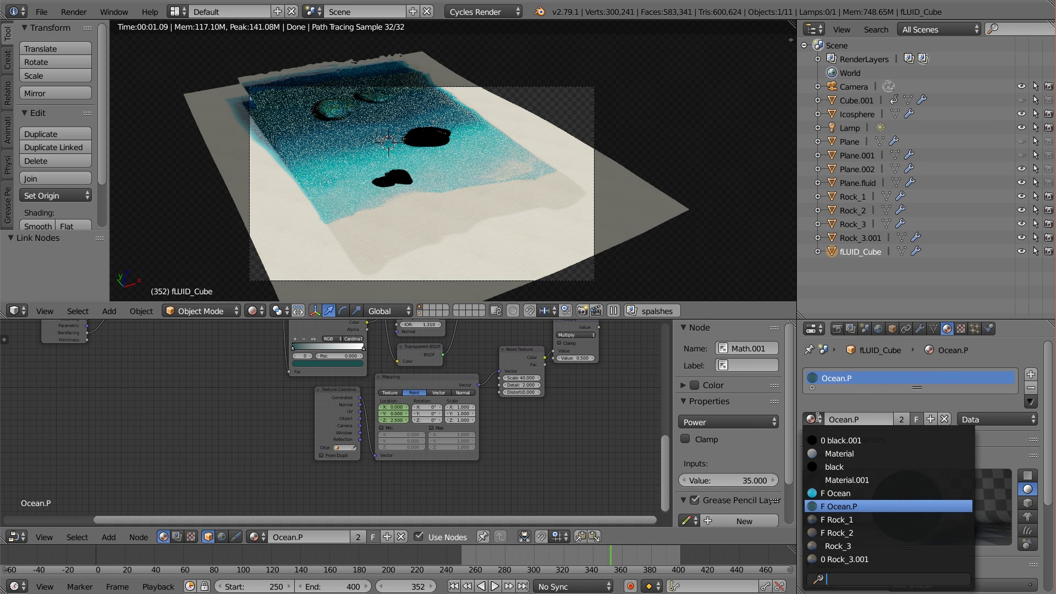
left_click(847, 494)
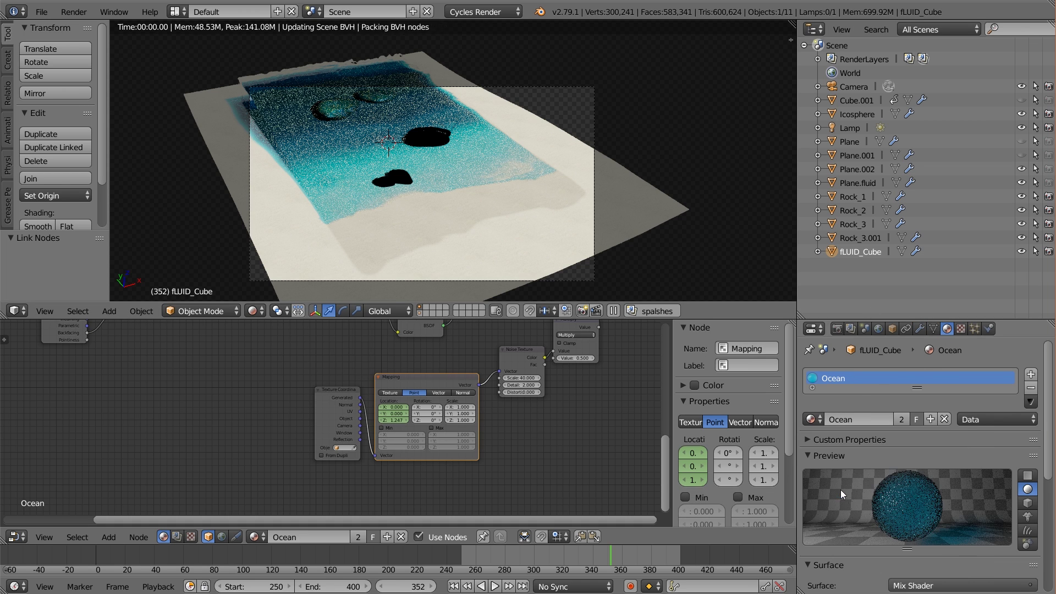
scroll(447, 223, "up", 1)
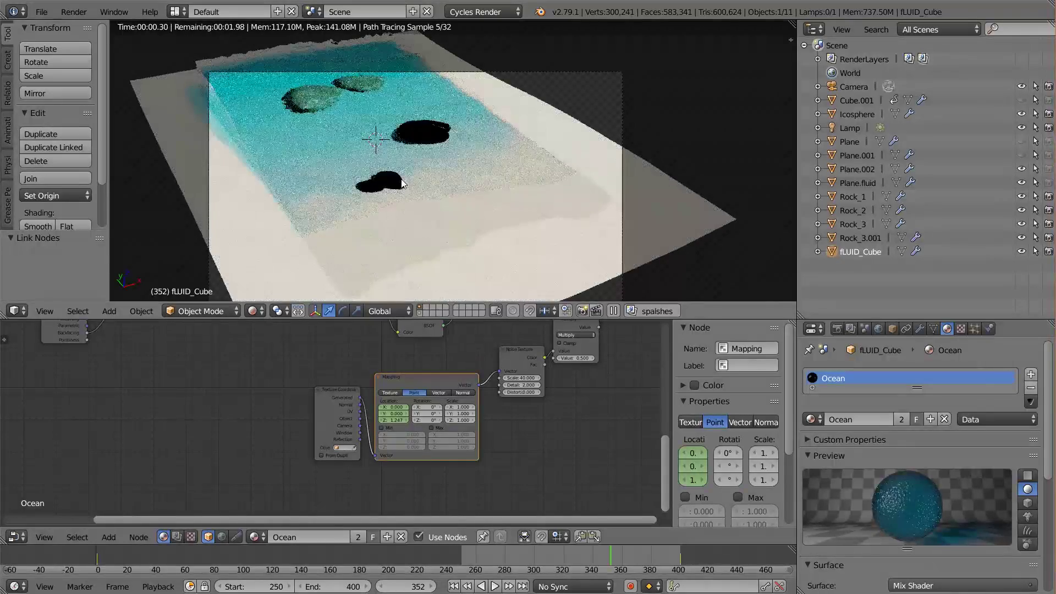
- Replace the black material on the Rock_2 object with Rock_1
right_click(424, 135)
left_click(814, 420)
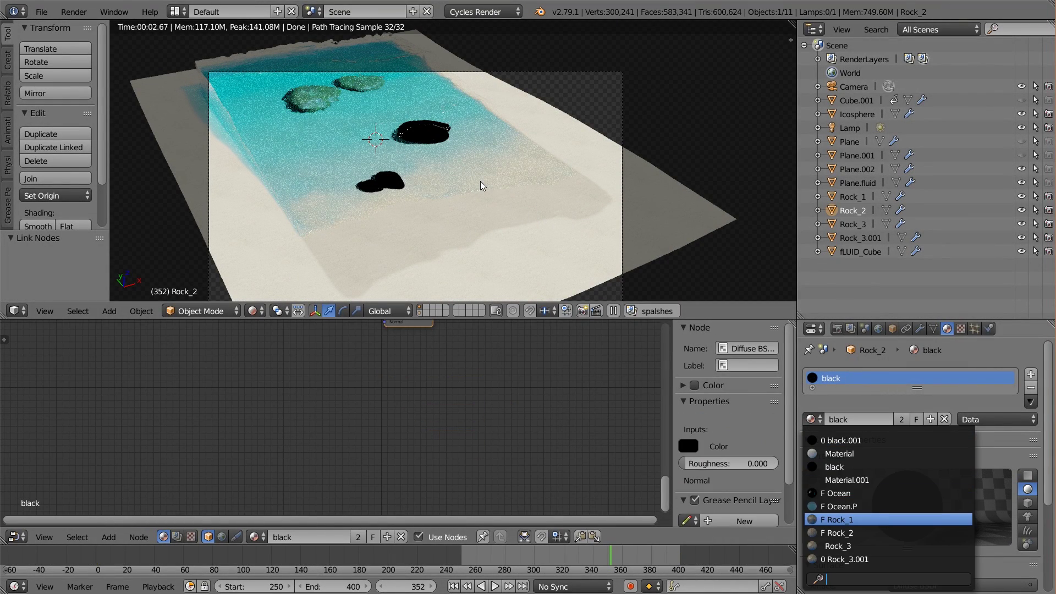
key("Return")
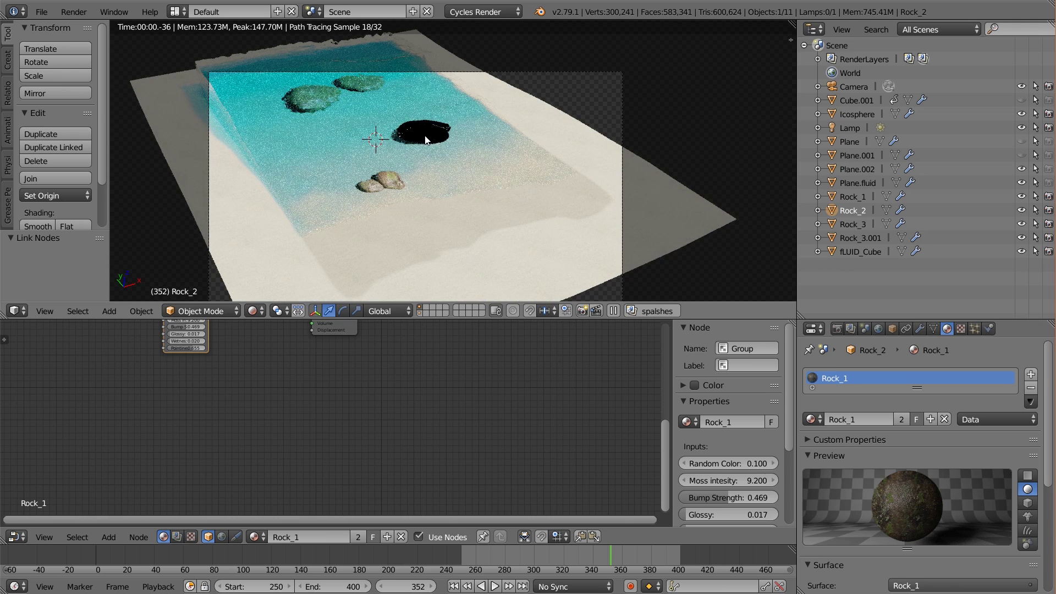
- Replace the black material on the large Rock_1 object with the Rock_1 material
right_click(425, 139)
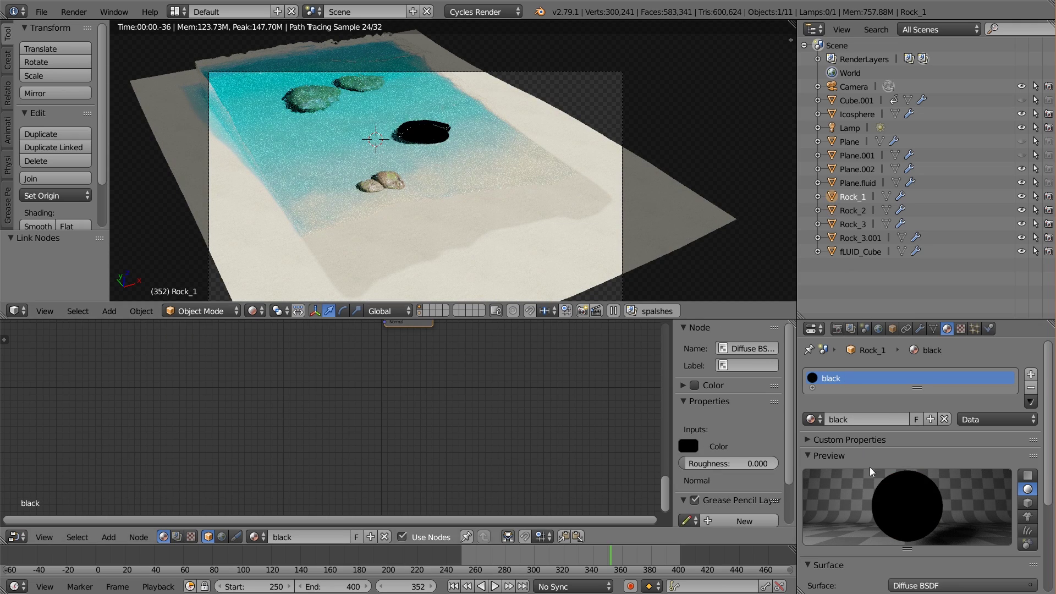
left_click(811, 419)
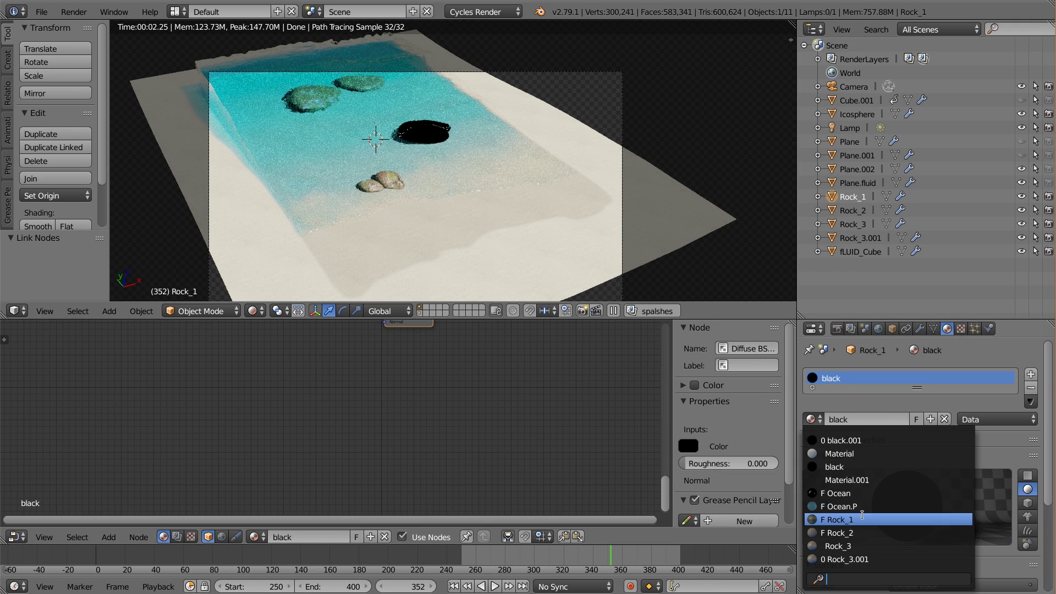
key("Return")
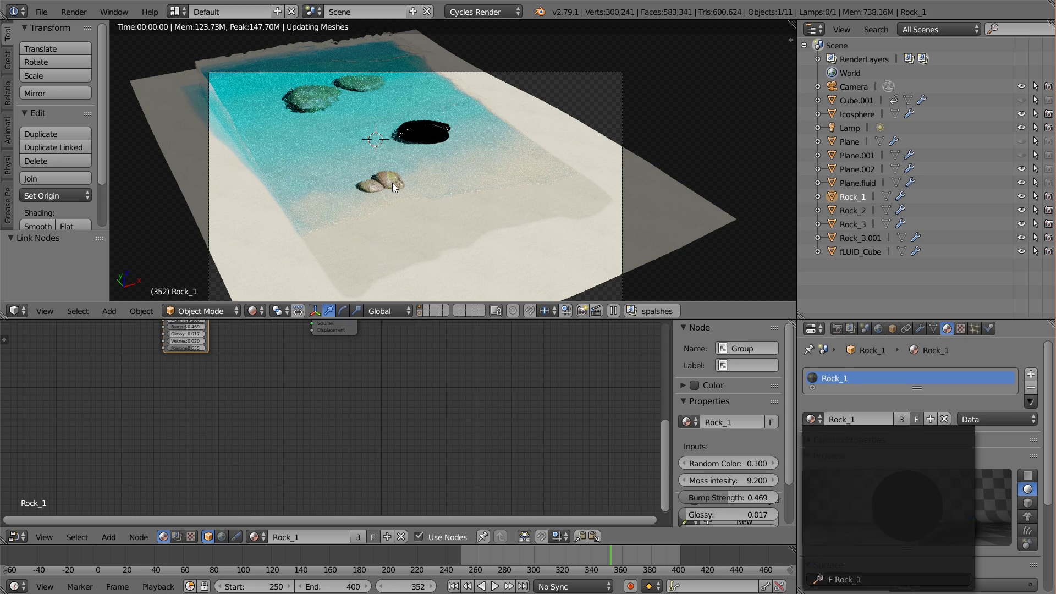
- Assign the Rock_2 material to the Rock_2 object near the shoreline
right_click(392, 182)
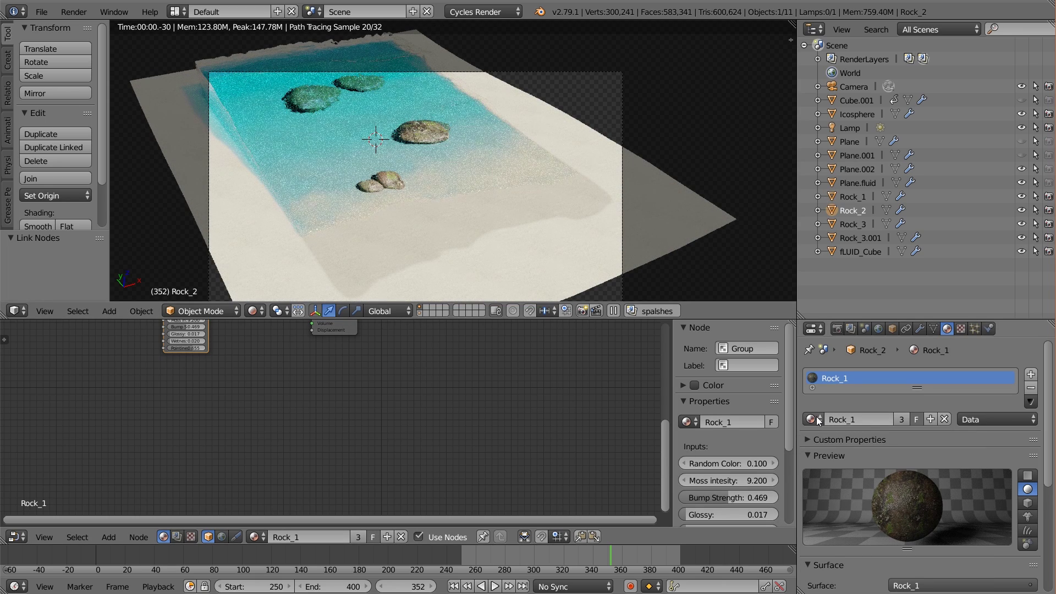
left_click(813, 419)
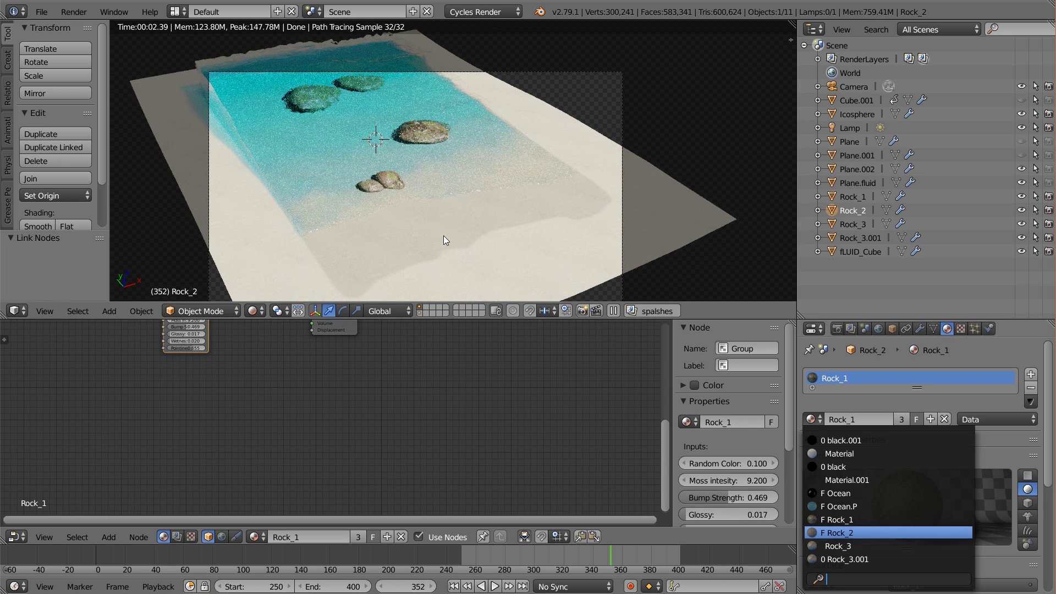
key("Return")
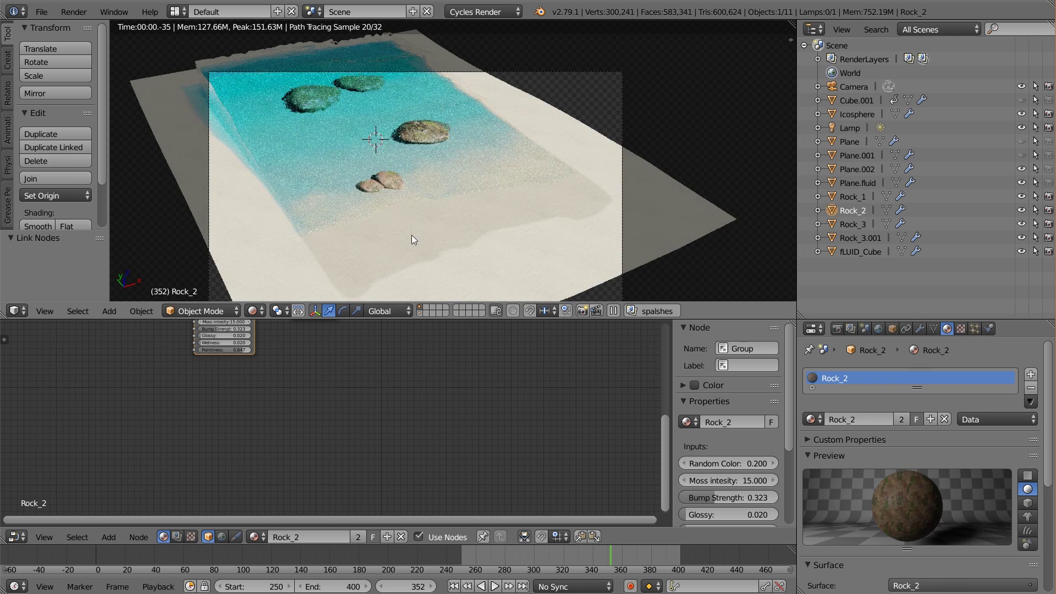
- Preview the rendered beach at frames 295 and 265 of the animation
left_click(527, 560)
key("alt+a")
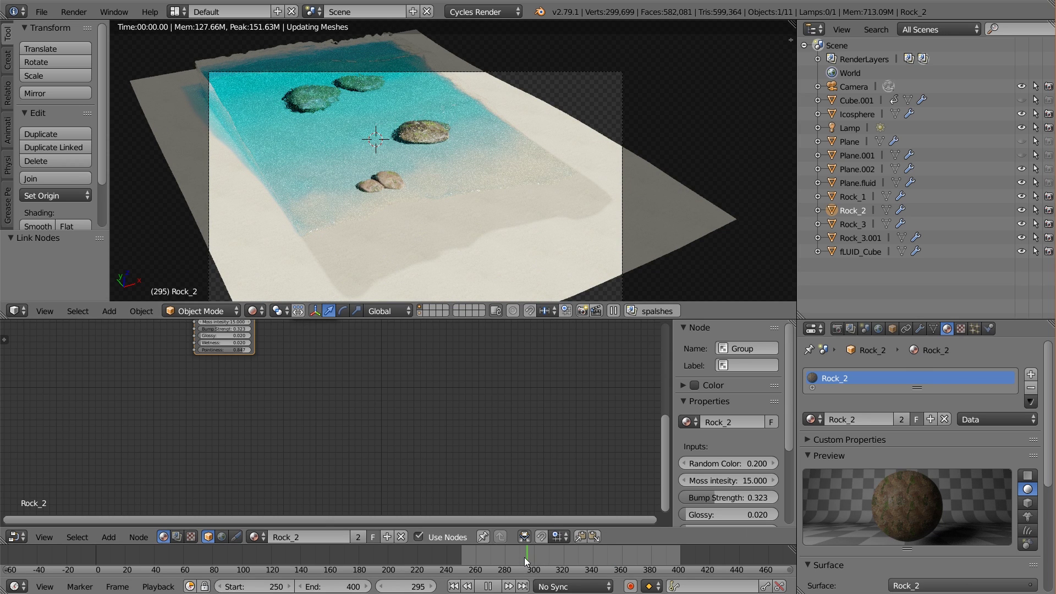
key("alt+a")
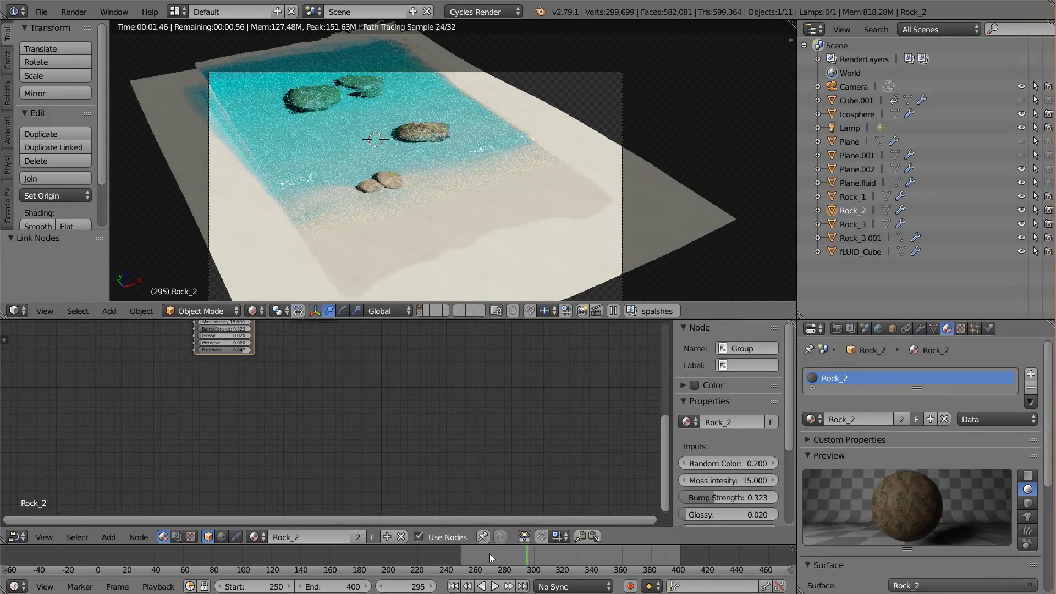
left_click(456, 552)
key("alt+a")
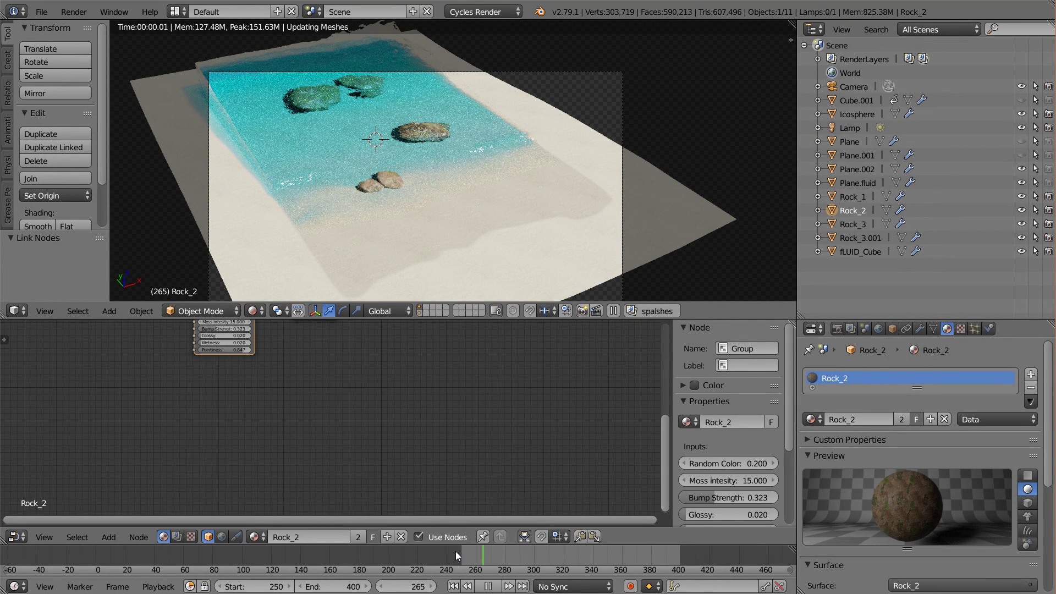
key("alt+a")
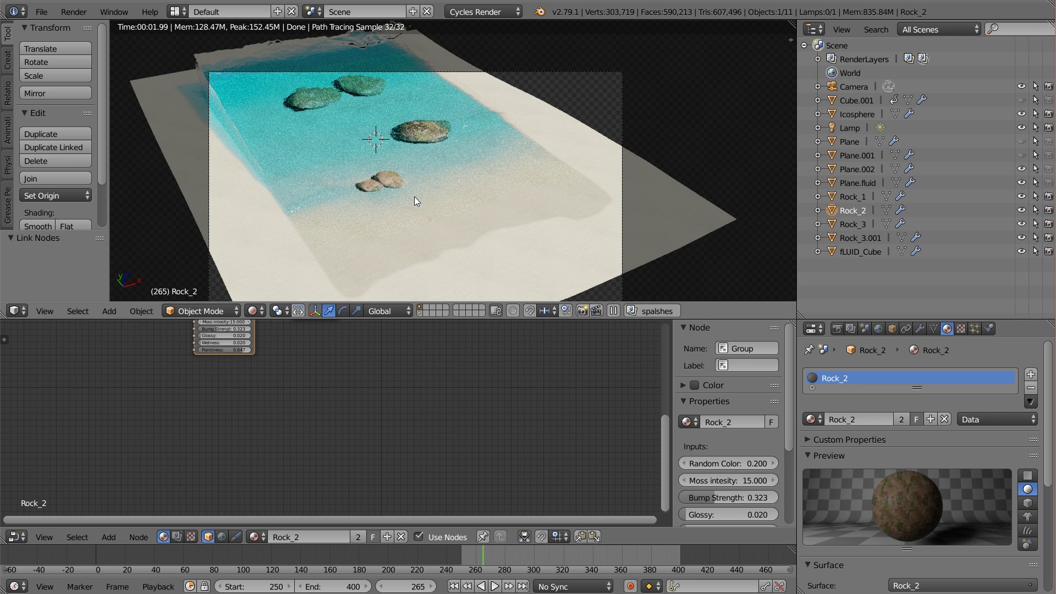
- In the Ocean material of fLUID_Cube, move the light blue stop of the ColorRamp to position 0.946
right_click(432, 172)
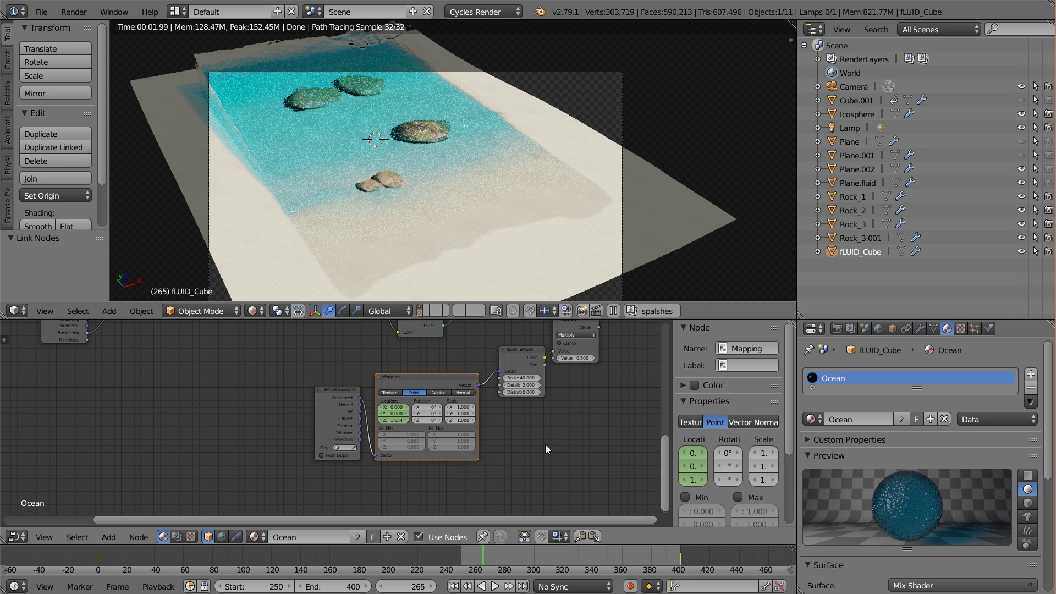
middle_click_drag(459, 406, 341, 358)
scroll(412, 374, "down", 3)
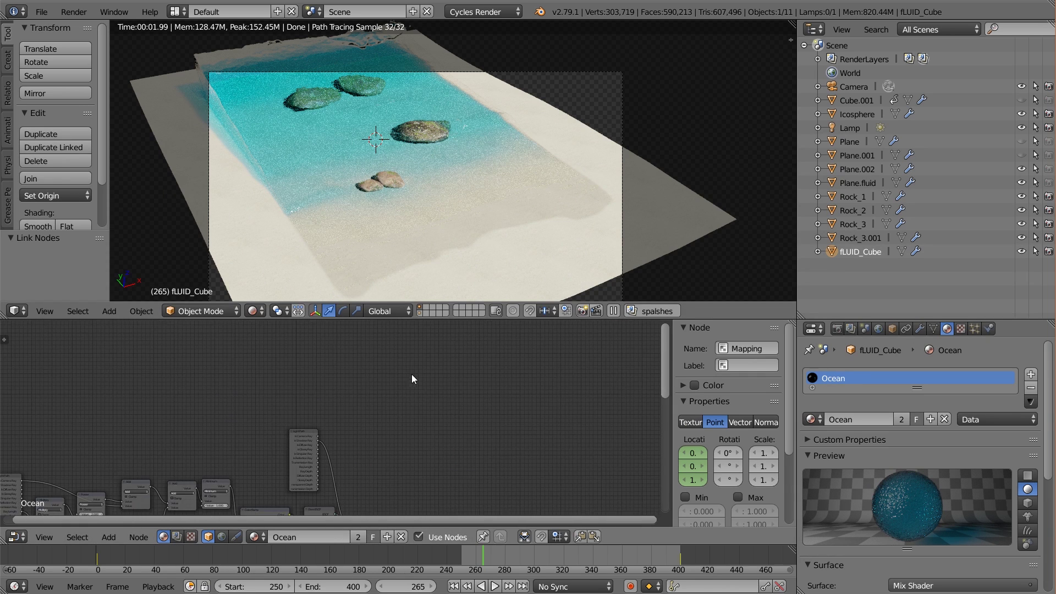
middle_click_drag(439, 428, 399, 428)
scroll(308, 405, "up", 6)
middle_click_drag(233, 366, 338, 472)
scroll(338, 473, "up", 15)
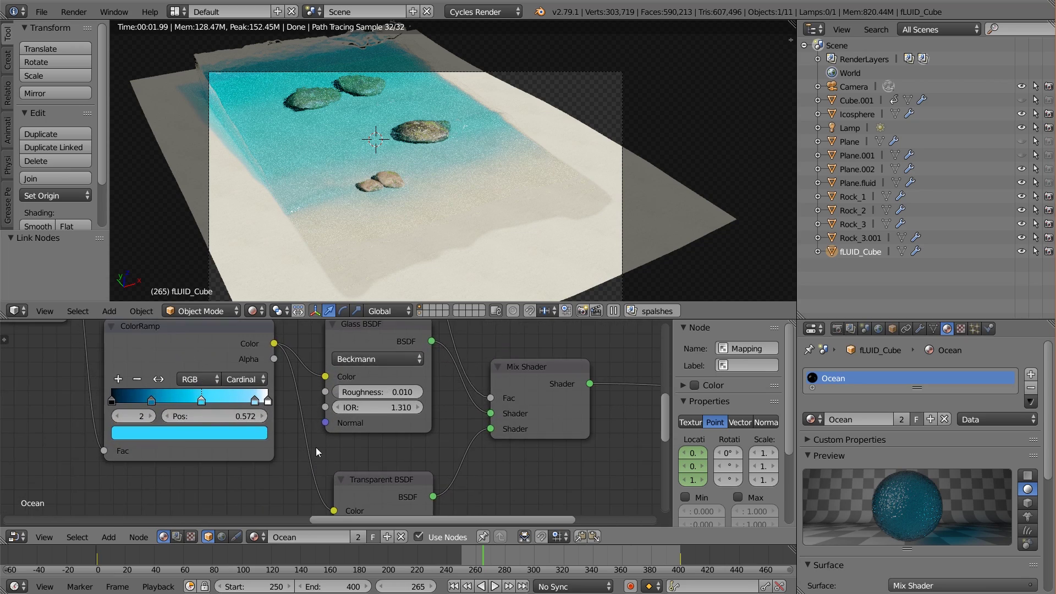
middle_click_drag(286, 427, 310, 445)
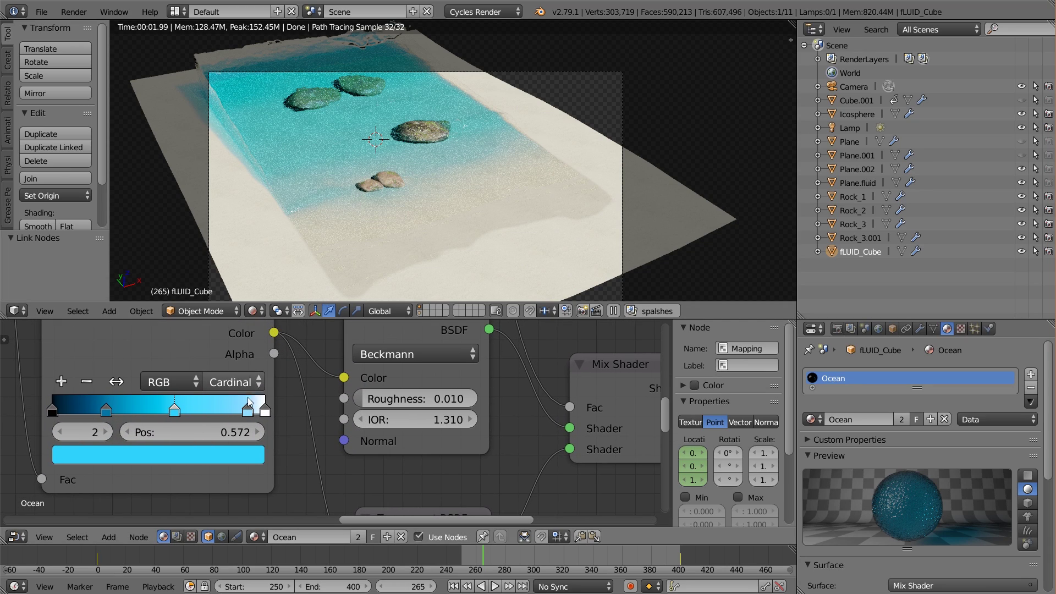
mouse_move(264, 416)
left_mouse_down()
mouse_move(303, 405)
mouse_move(252, 413)
left_mouse_up()
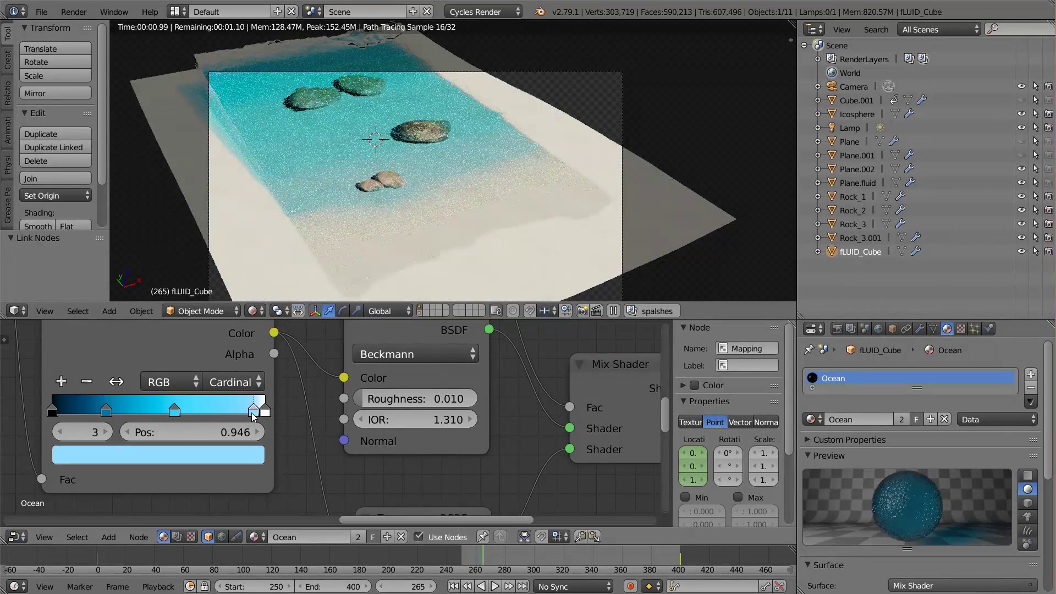
- Set the Power math node's value in the Ocean material to 2.700
scroll(256, 422, "down", 3)
middle_click_drag(269, 427, 499, 438)
scroll(324, 418, "down", 2)
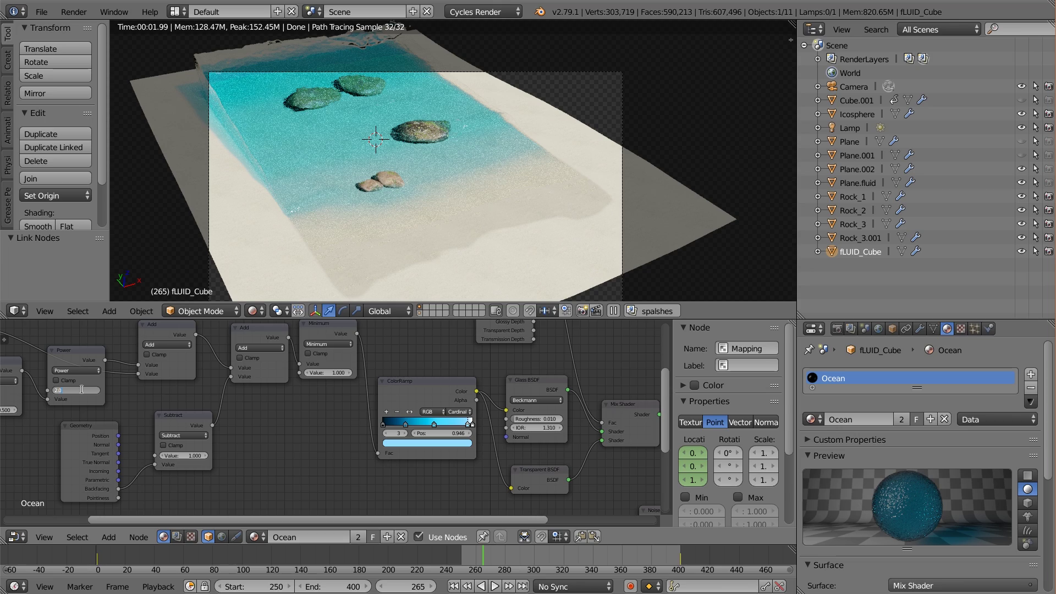
key("Return")
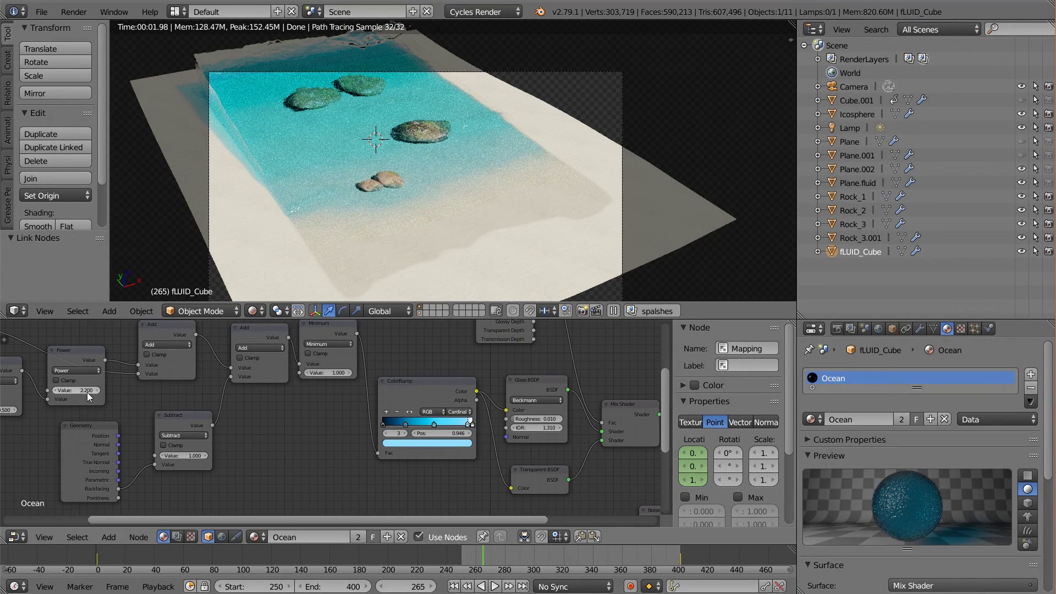
mouse_move(86, 390)
left_mouse_down()
mouse_move(113, 390)
mouse_move(30, 390)
mouse_move(68, 390)
left_mouse_up()
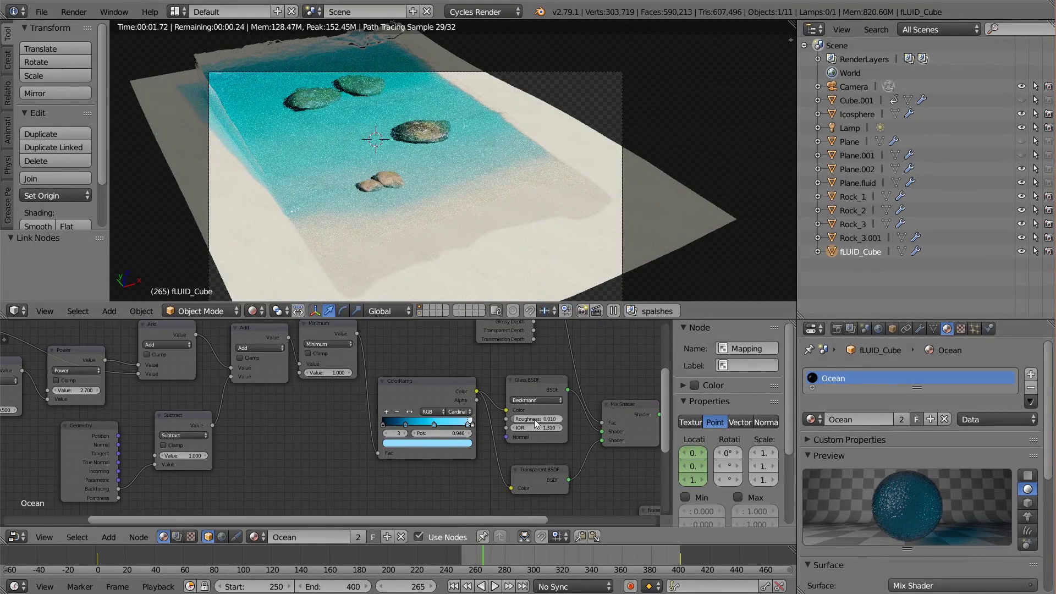
- Inspect the Ocean shader nodes and preview the render at frame 258
scroll(485, 250, "down", 3)
scroll(473, 250, "up", 3)
middle_click_drag(532, 414, 431, 423)
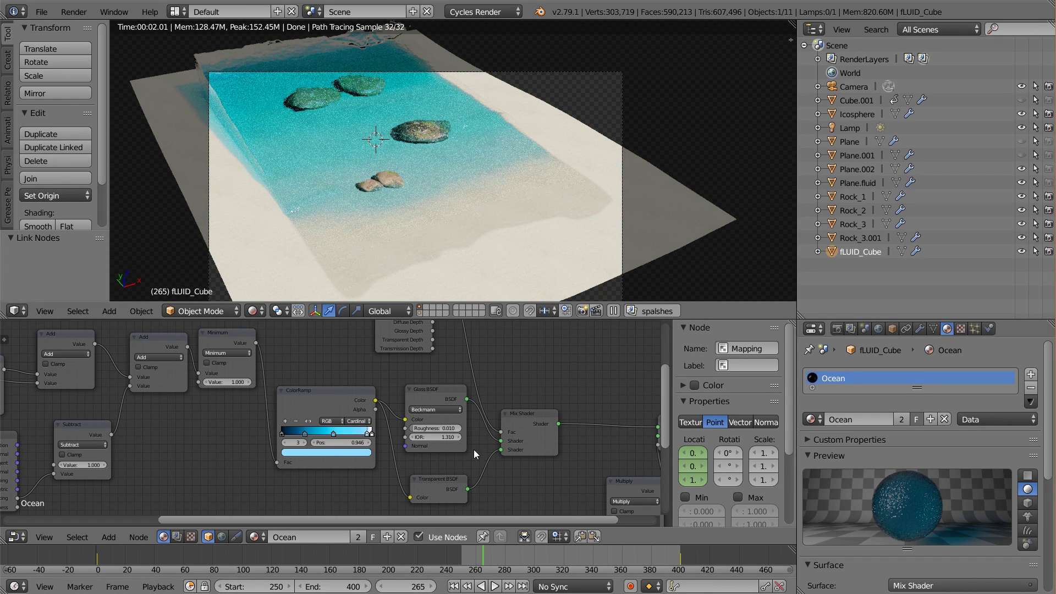
left_click_drag(473, 562, 462, 566)
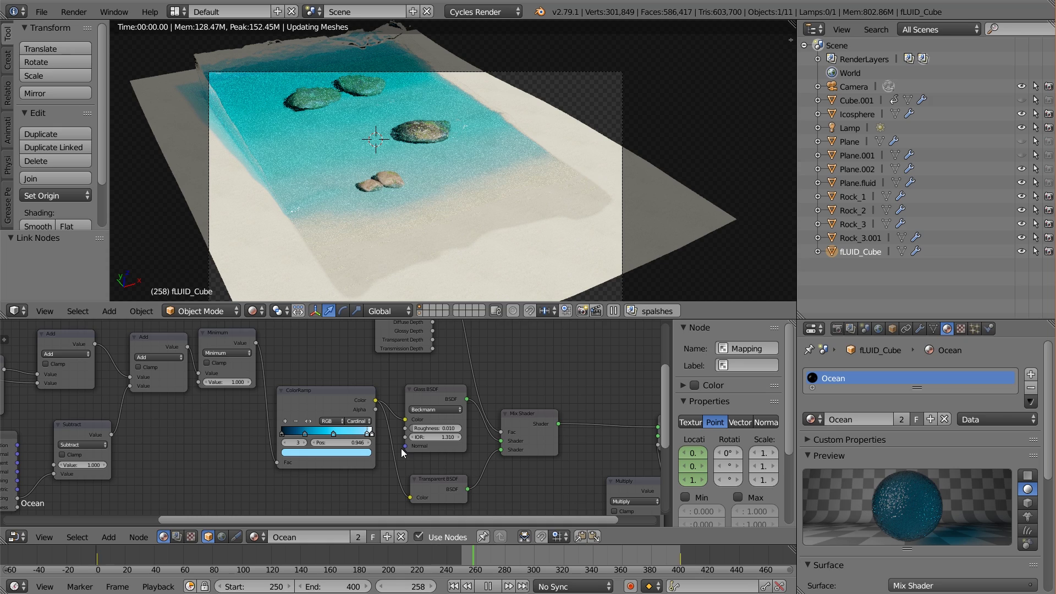
scroll(401, 448, "down", 7)
middle_click_drag(401, 450, 319, 351)
scroll(305, 458, "down", 1)
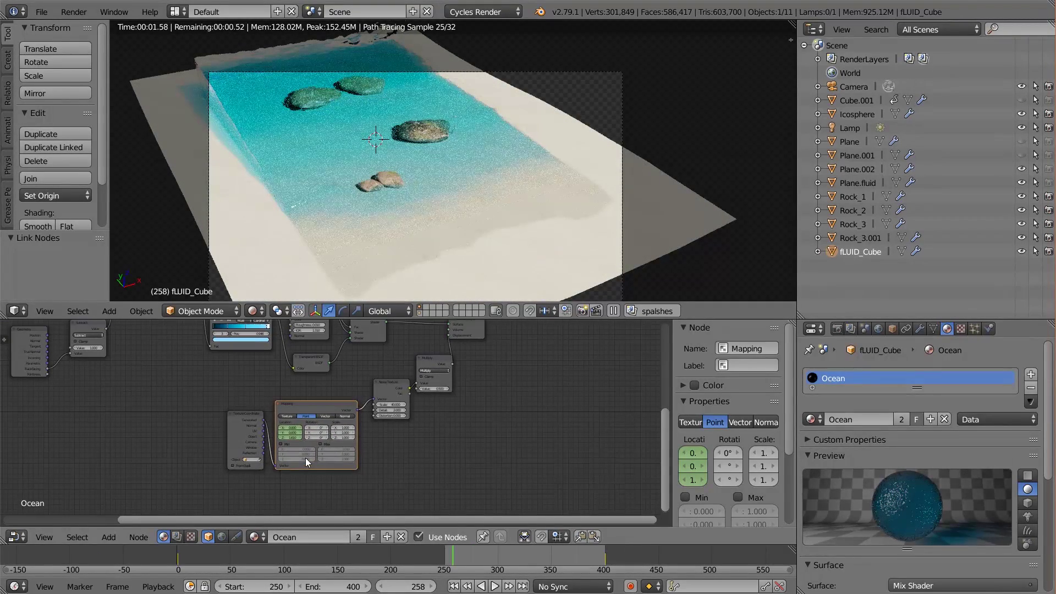
- Select the sand plane Plane.002, check it in Solid shading and return the viewport to Rendered shading
right_click(466, 269)
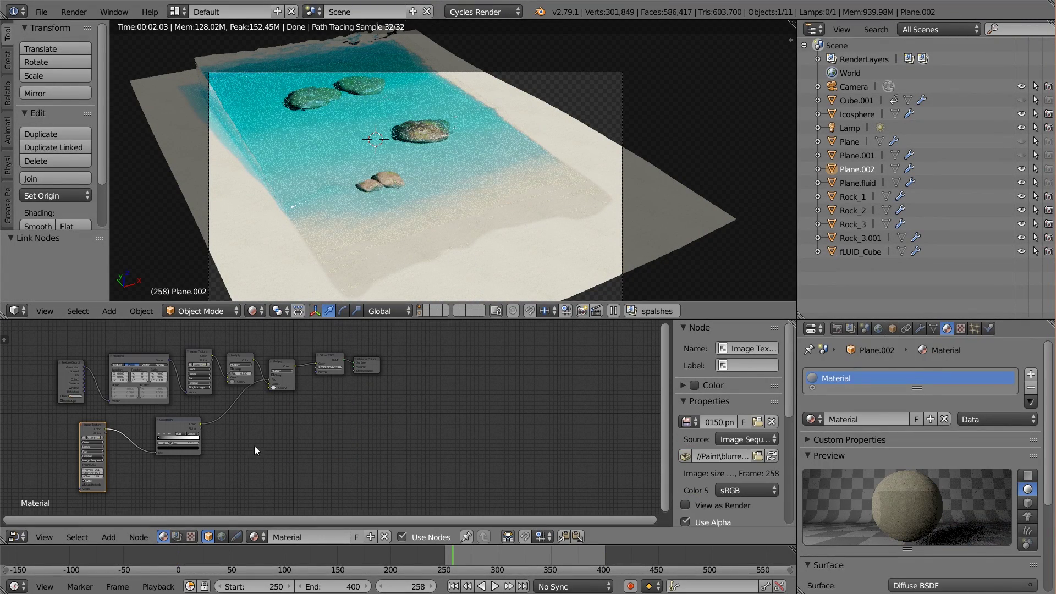
scroll(286, 440, "up", 6)
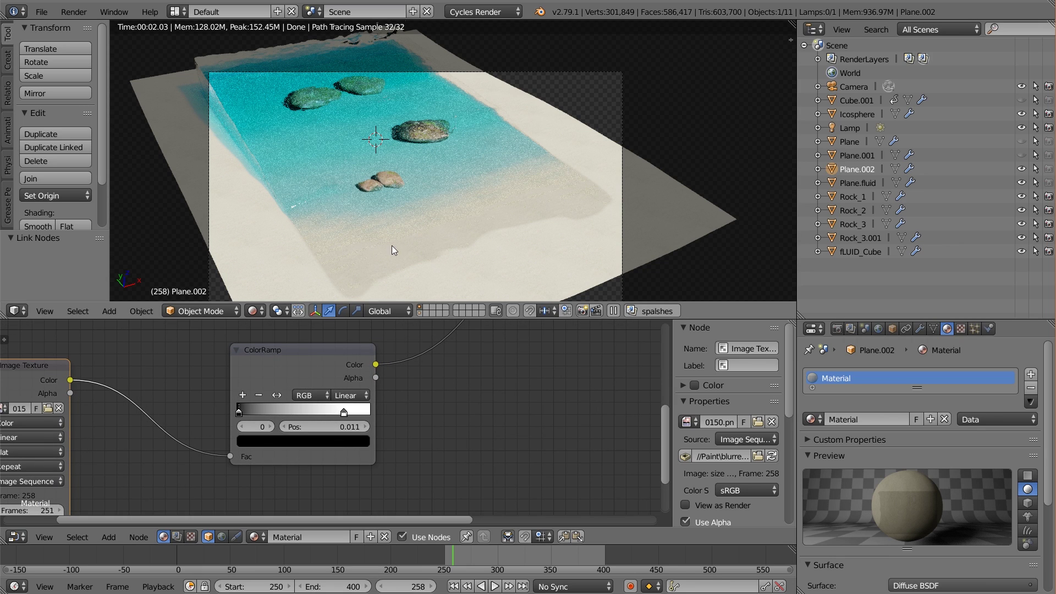
left_click(252, 310)
left_click(272, 262)
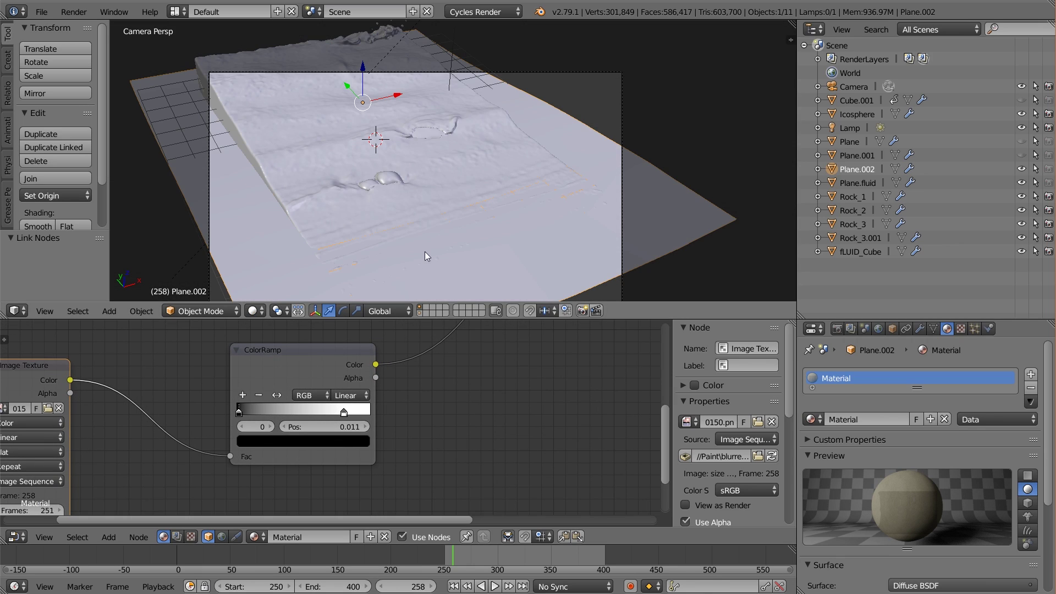
left_click(253, 311)
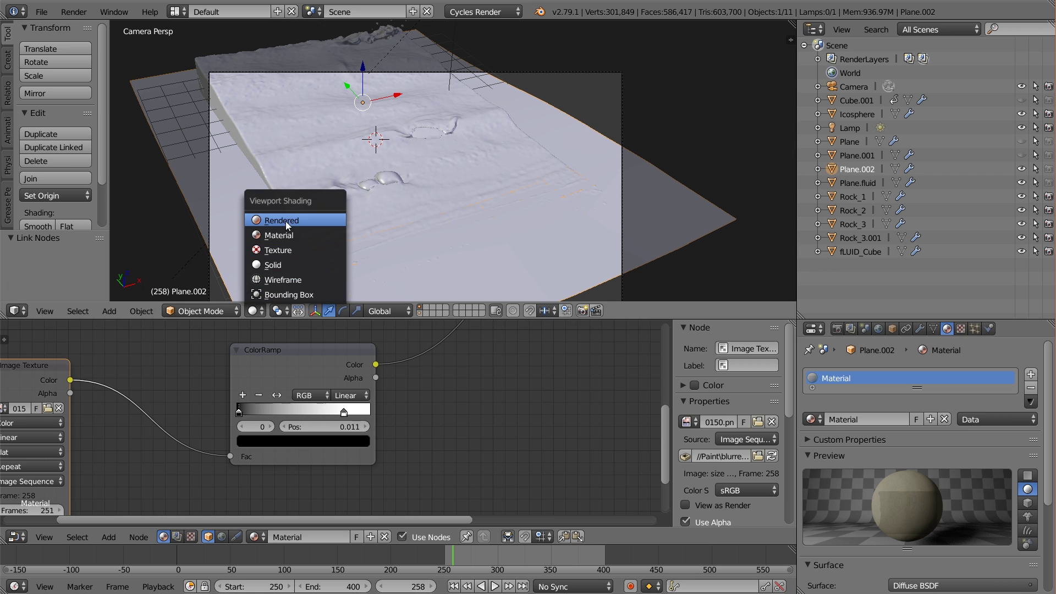
left_click(282, 223)
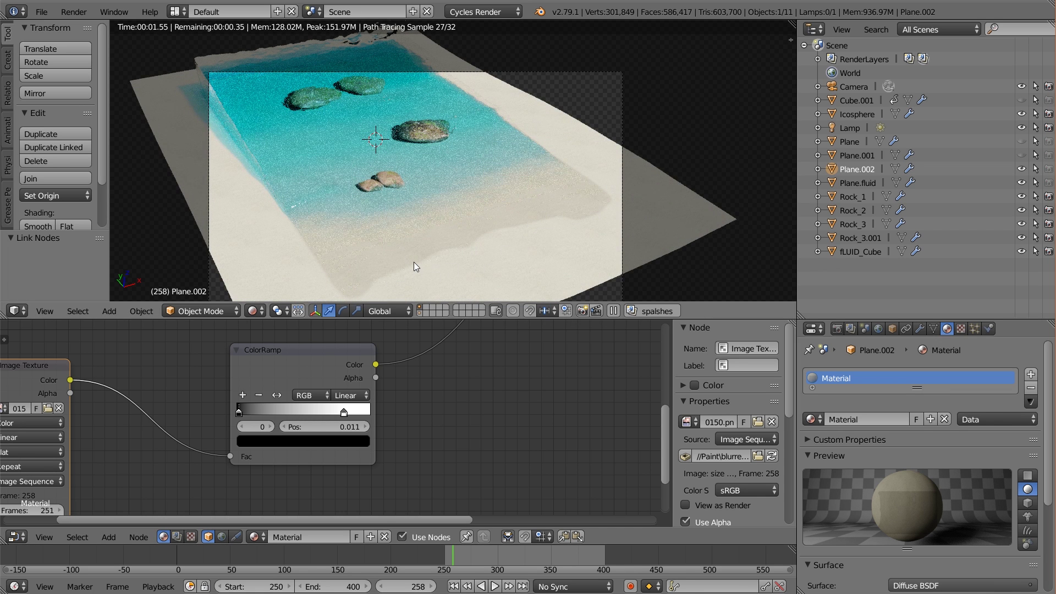
- In the sand material's ColorRamp, place the black stop at 0.239 and the white stop at 0.993
scroll(478, 412, "down", 1)
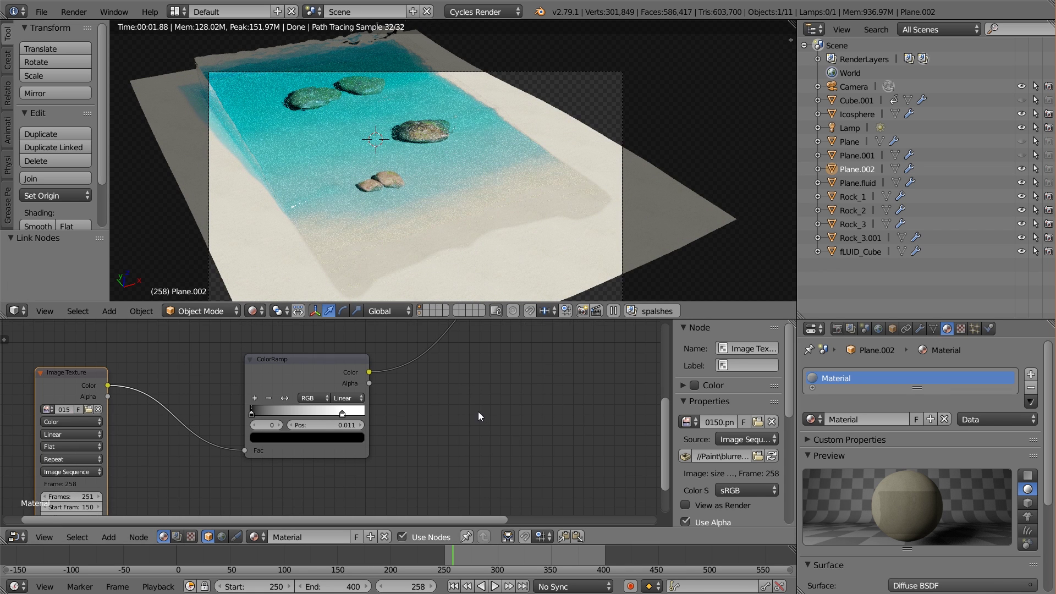
left_click(339, 374)
left_click_drag(261, 416, 365, 412)
left_click(345, 397)
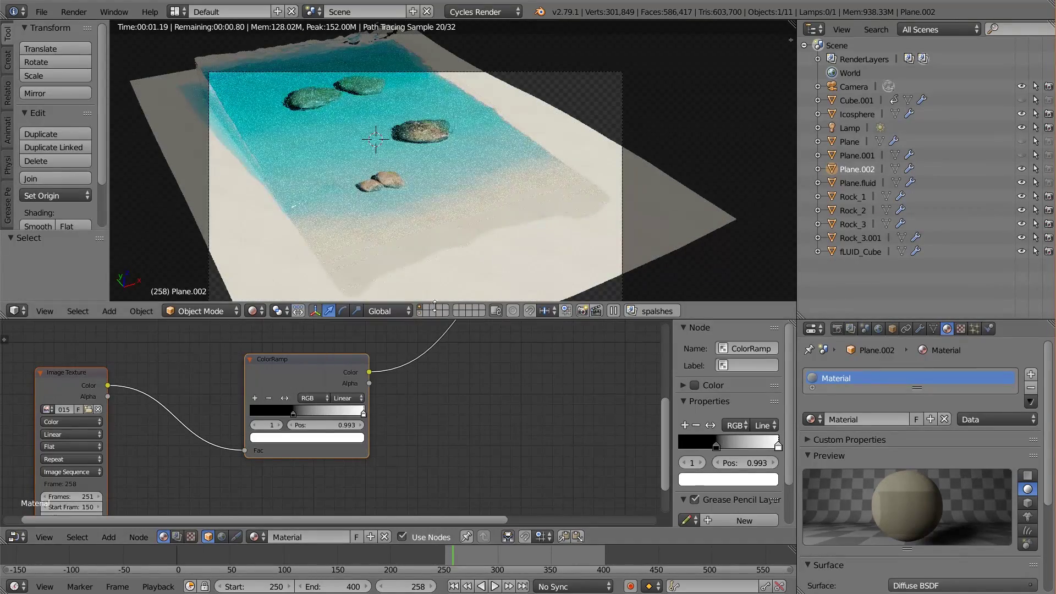
left_click_drag(292, 411, 277, 412)
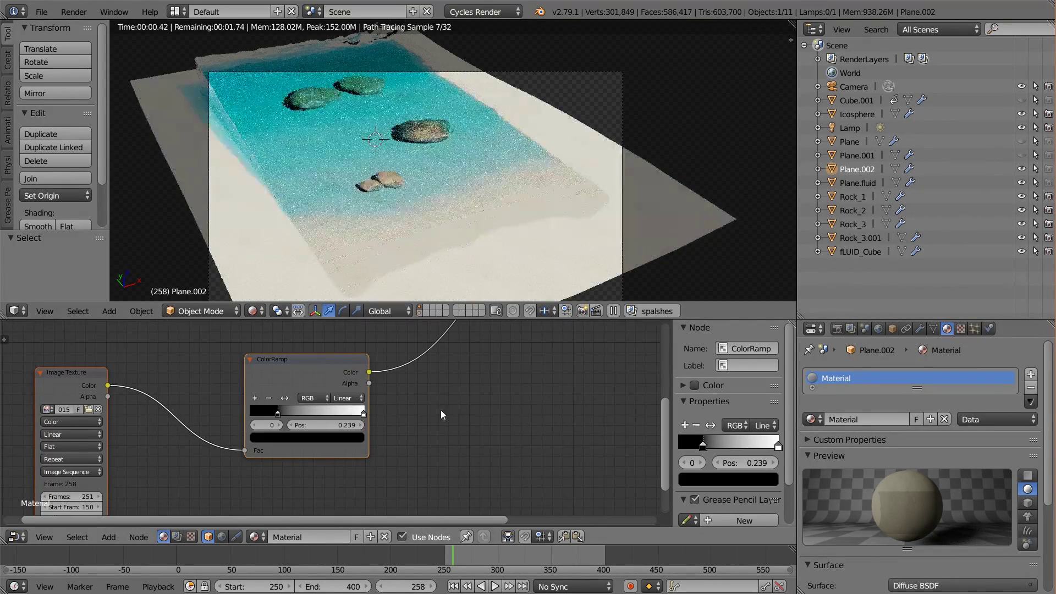
- Try Ease interpolation on the sand material's ColorRamp and settle on Cardinal
left_click(347, 397)
left_click(355, 367)
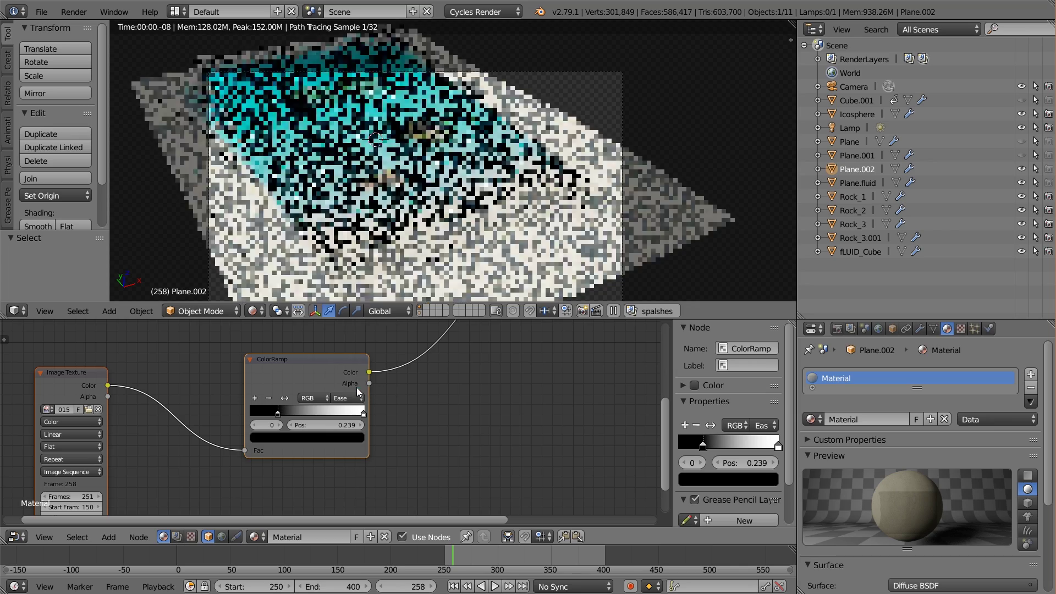
left_click(349, 397)
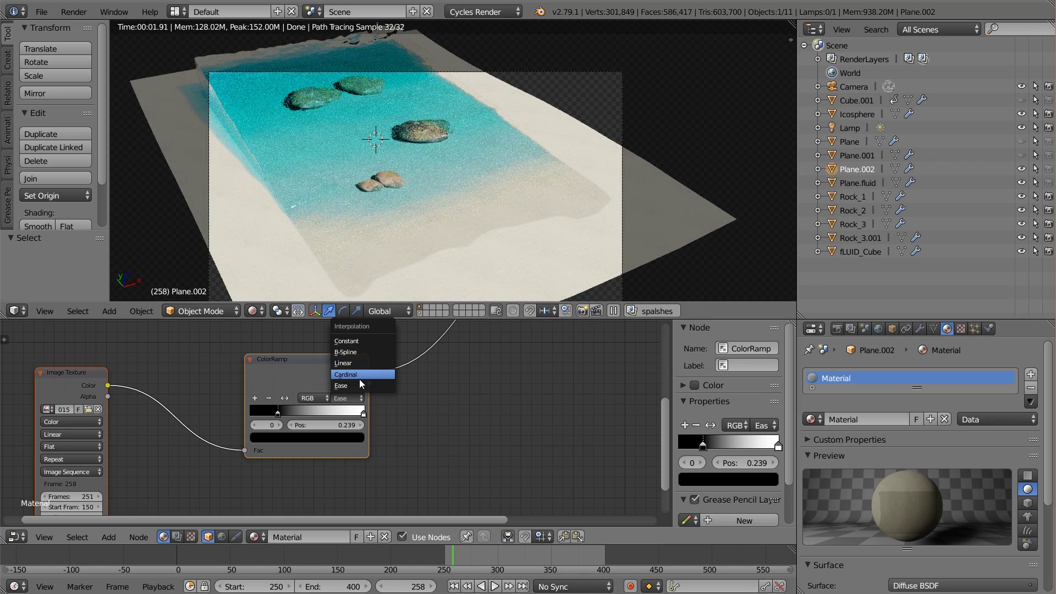
left_click(359, 377)
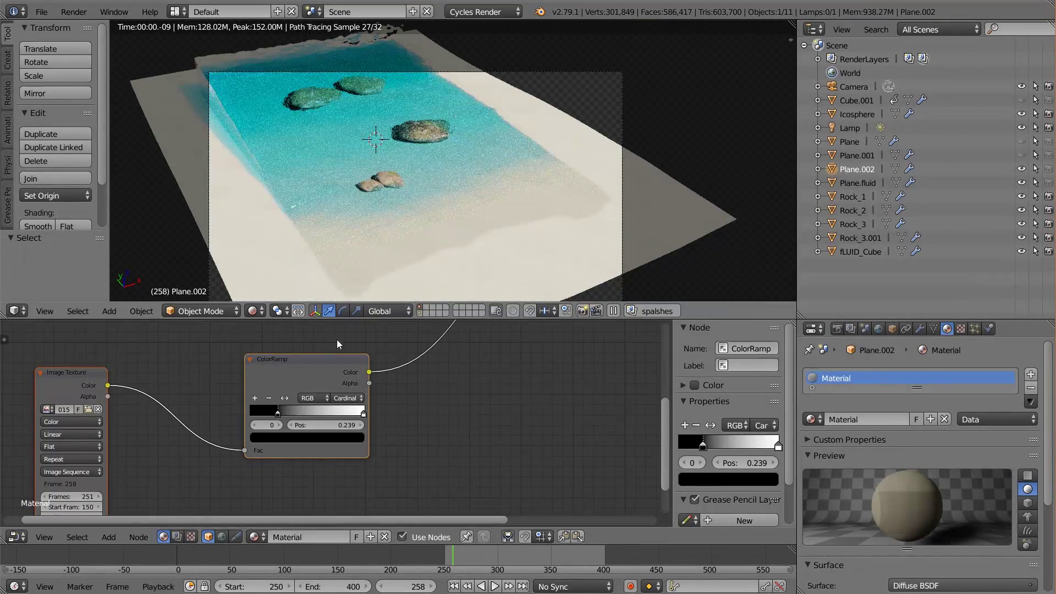
- Disable the spalshes render layer, then enable RenderLayer for rendering and make it the active layer
scroll(482, 395, "down", 3)
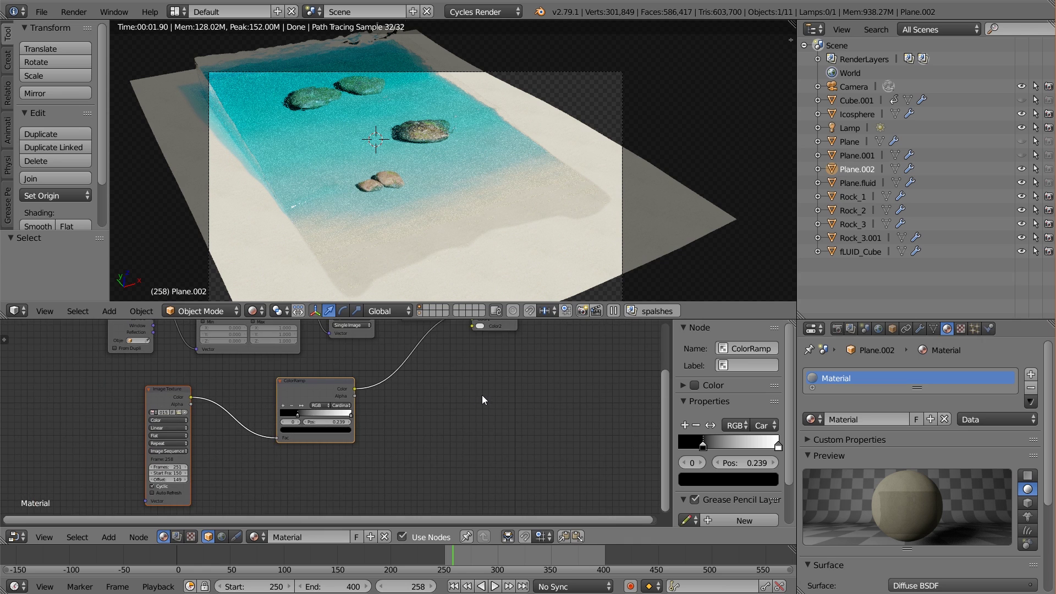
middle_click_drag(482, 395, 385, 439)
scroll(445, 430, "down", 2)
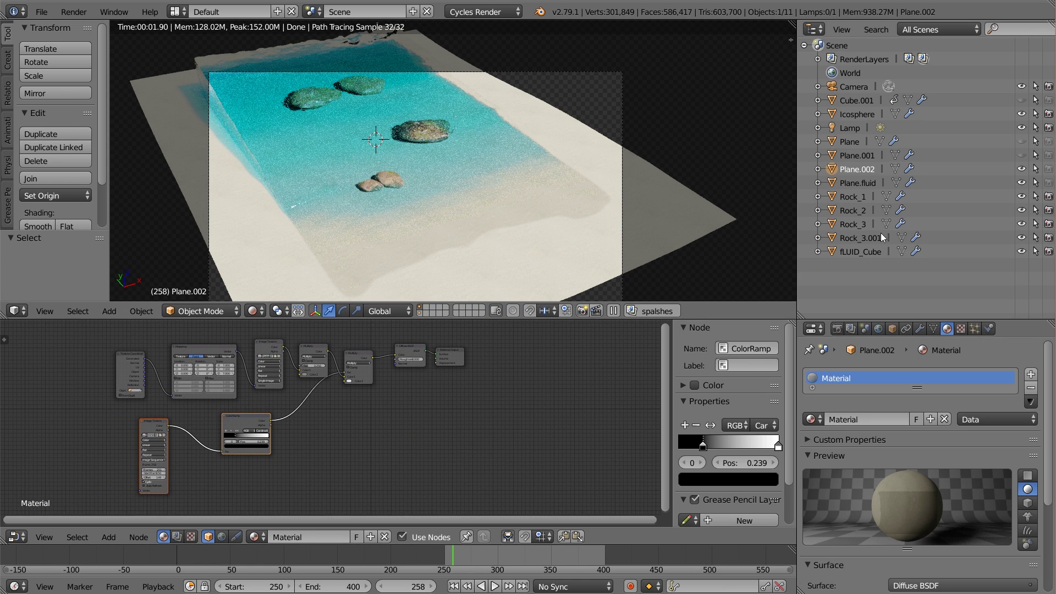
left_click(840, 328)
left_click(851, 329)
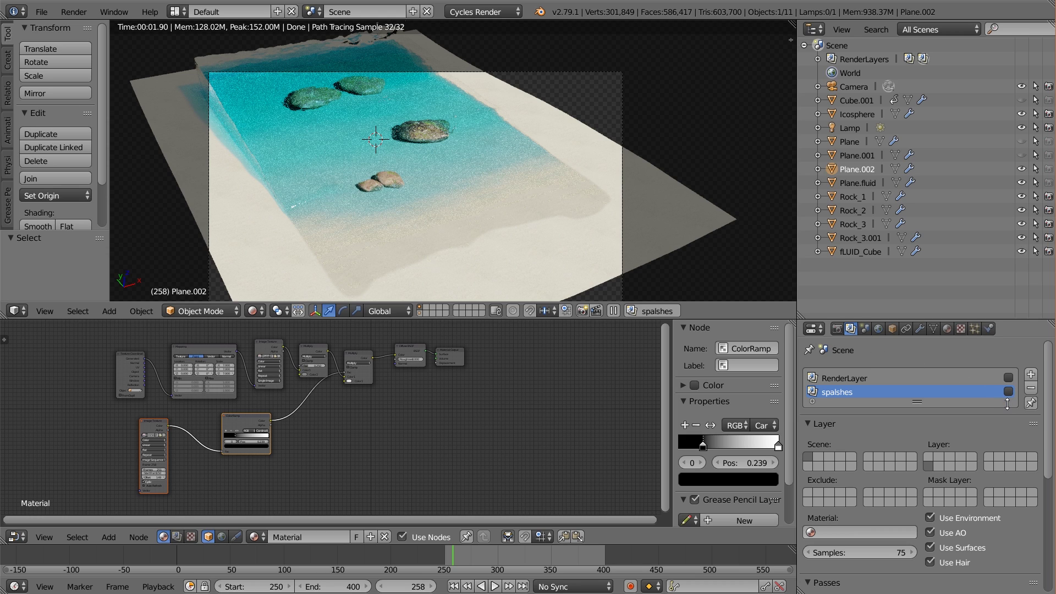
left_click(905, 383)
scroll(926, 421, "down", 1)
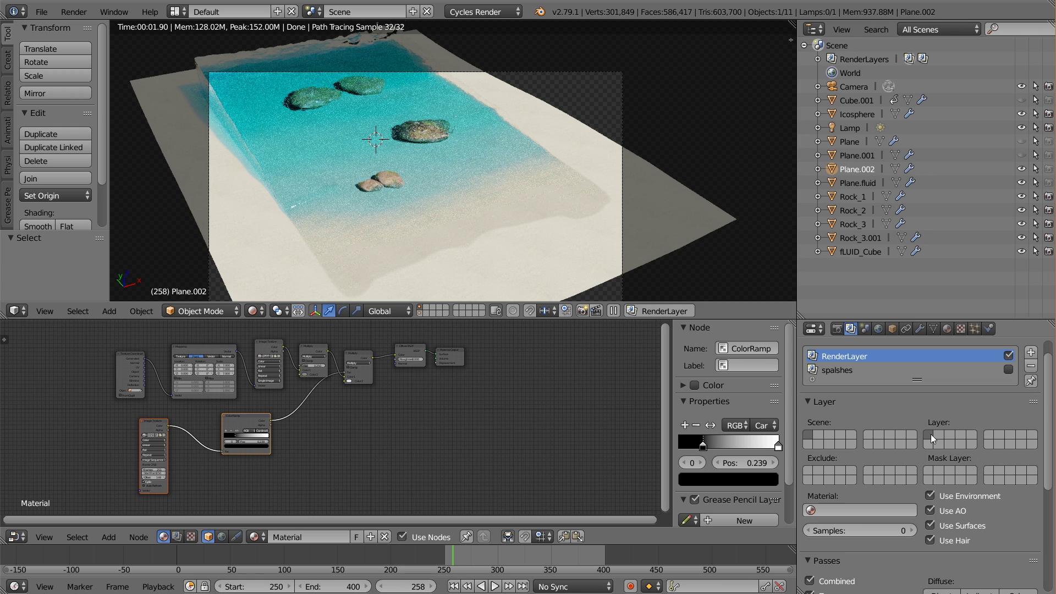
- Enable the Vector pass and the Glossy Direct, Indirect and Color passes for RenderLayer
scroll(930, 449, "down", 4)
scroll(930, 452, "down", 1)
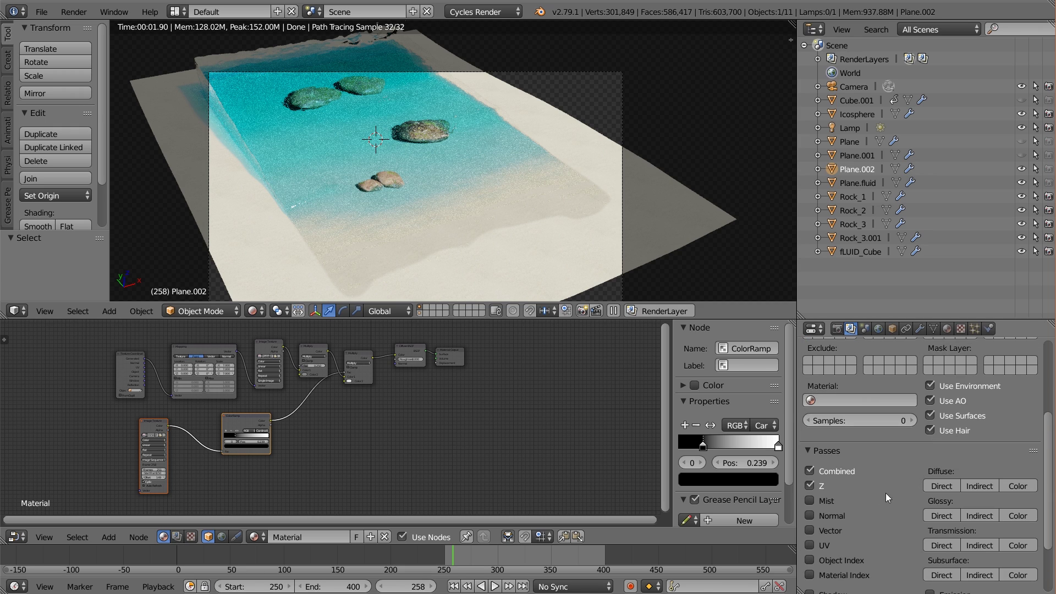
left_click(838, 531)
scroll(896, 460, "down", 4)
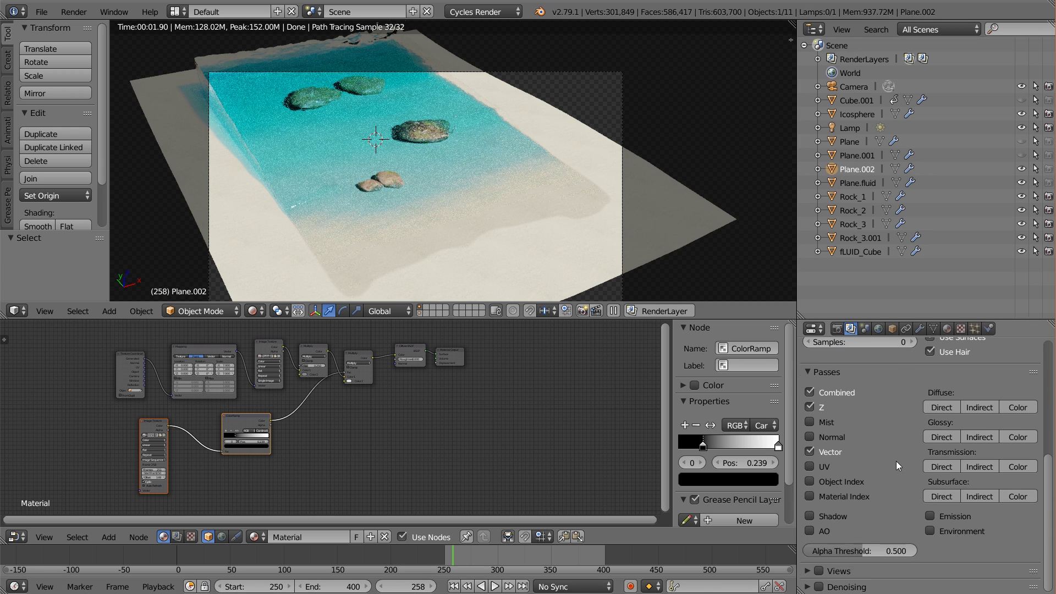
left_click(944, 437)
left_click(980, 438)
left_click(1018, 437)
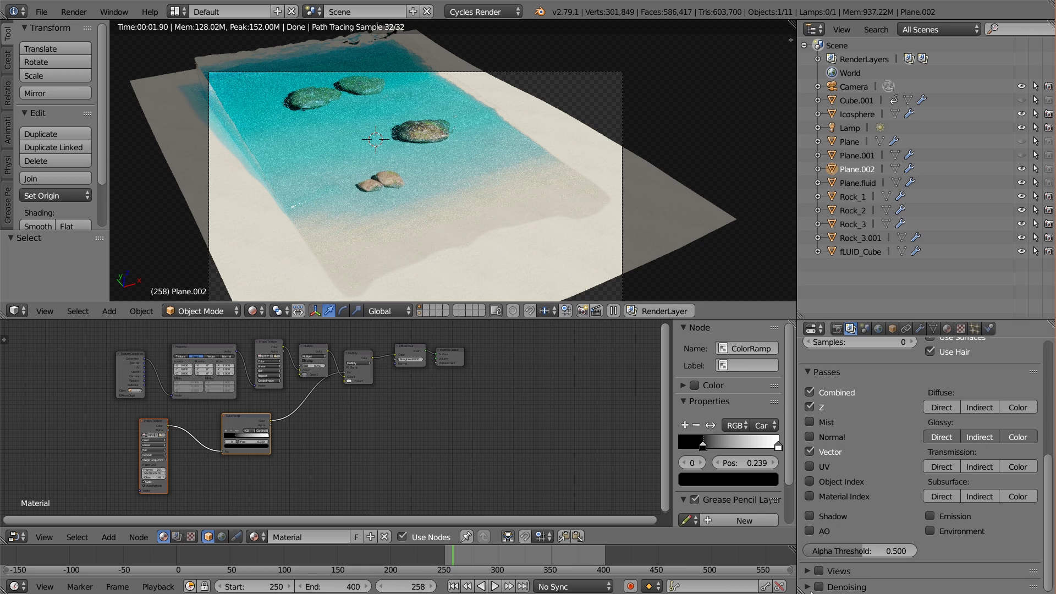
- Turn on Denoising for RenderLayer and expand its settings
left_click(819, 587)
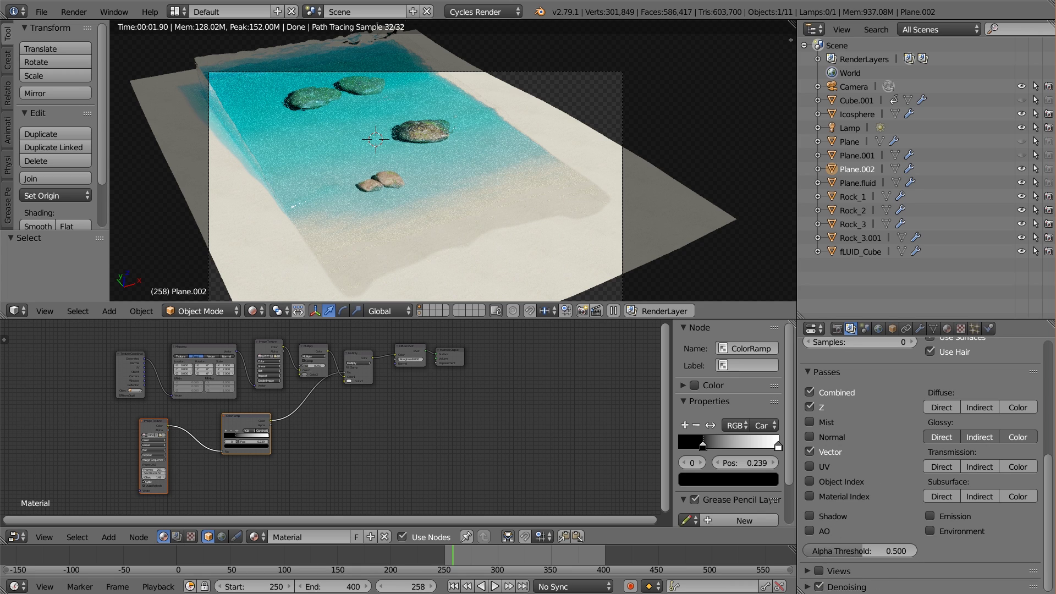
scroll(858, 550, "down", 2)
left_click(808, 543)
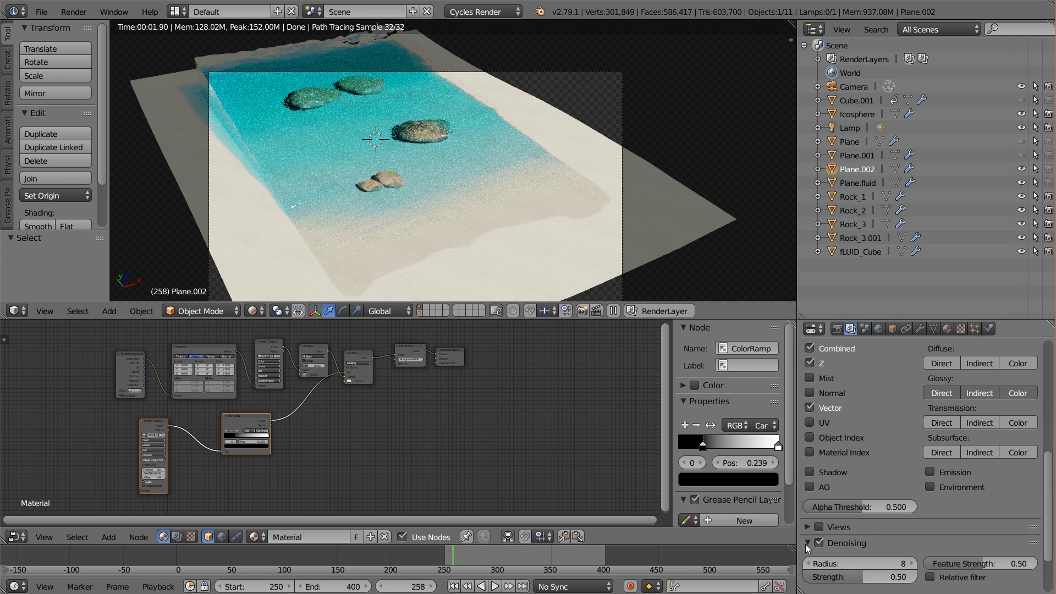
- Collapse RenderLayer's Denoising settings and set the Alpha Threshold of its passes to 0
left_click(806, 544)
scroll(894, 544, "up", 6)
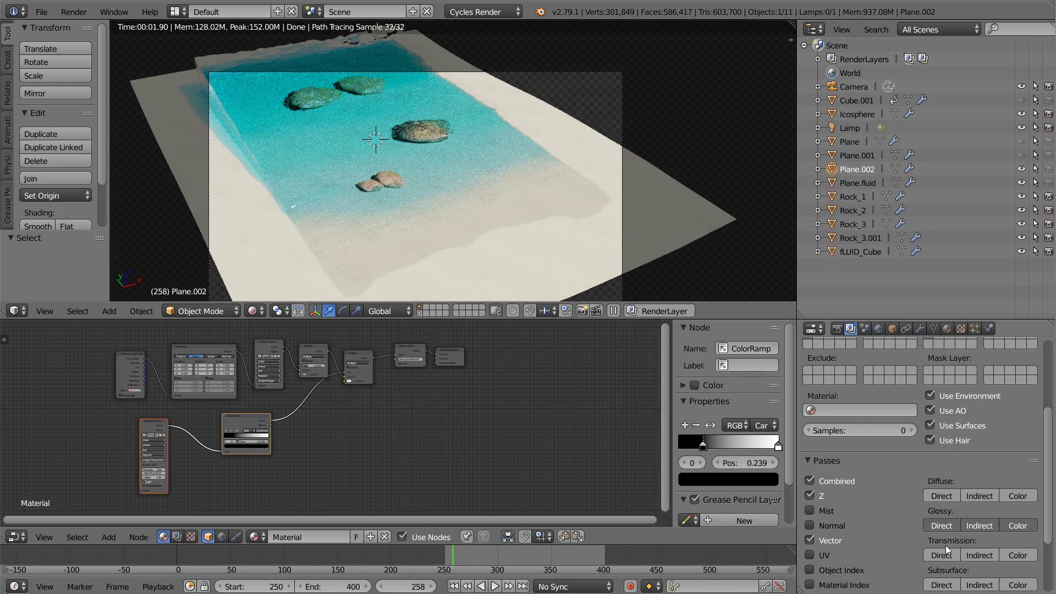
scroll(956, 558, "down", 4)
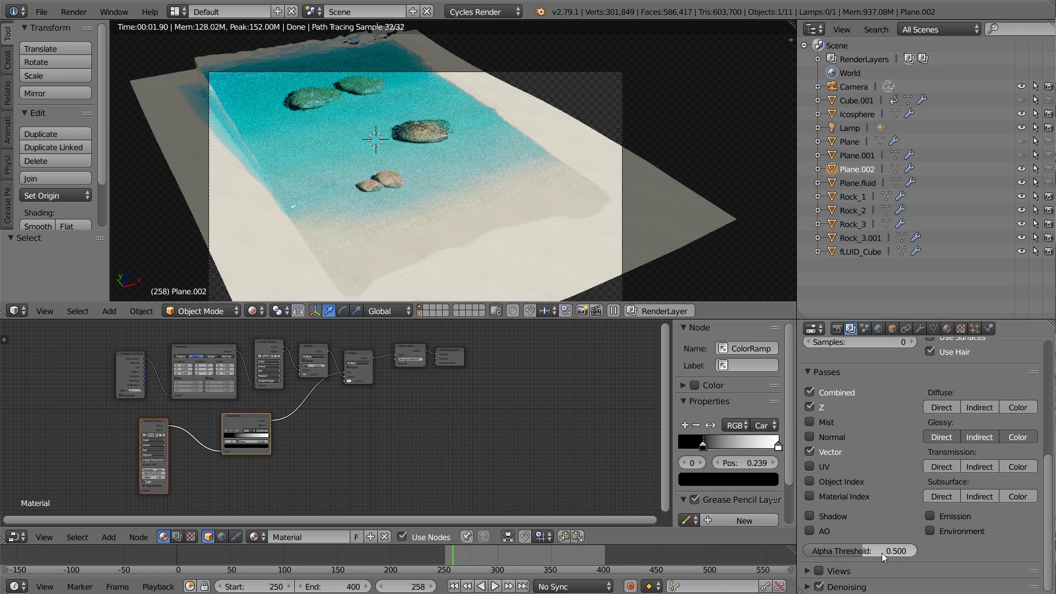
left_click_drag(881, 552, 809, 552)
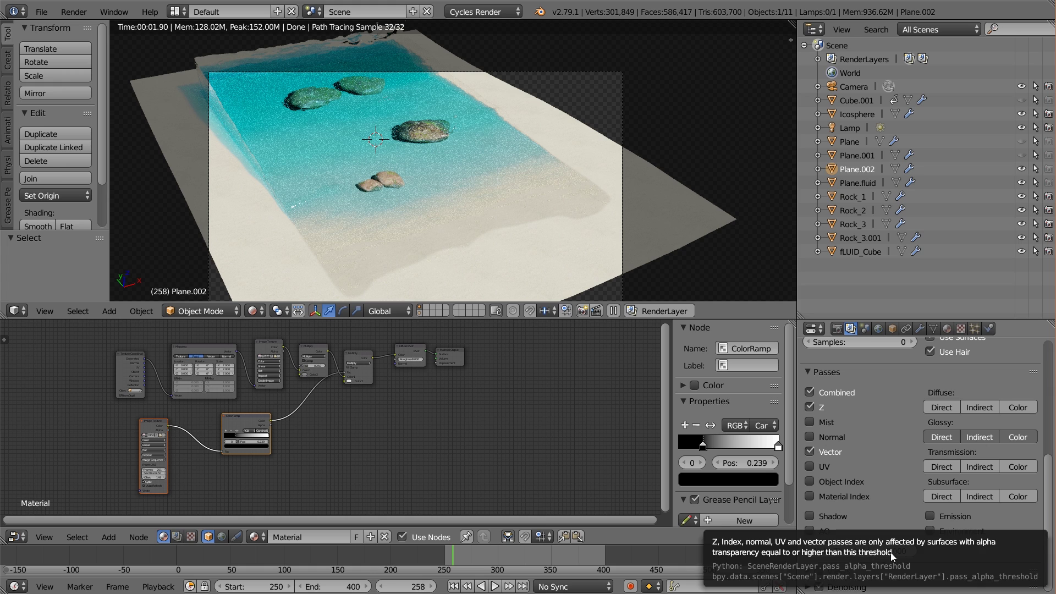
- Enable Glossy and Transmission in the world's Ray Visibility
left_click(880, 329)
scroll(926, 477, "down", 5)
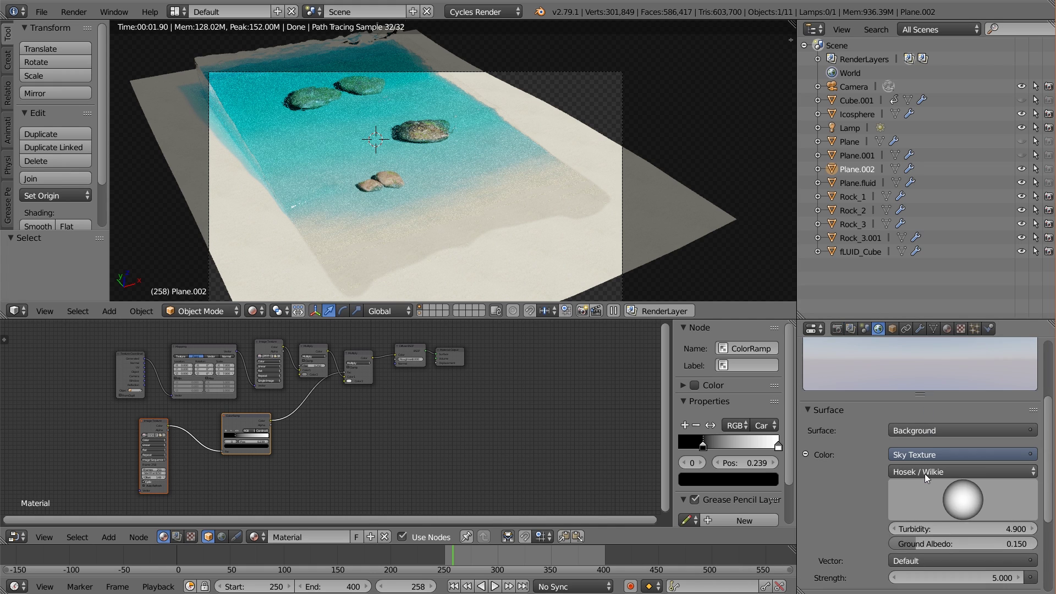
scroll(926, 474, "down", 5)
left_click(828, 568)
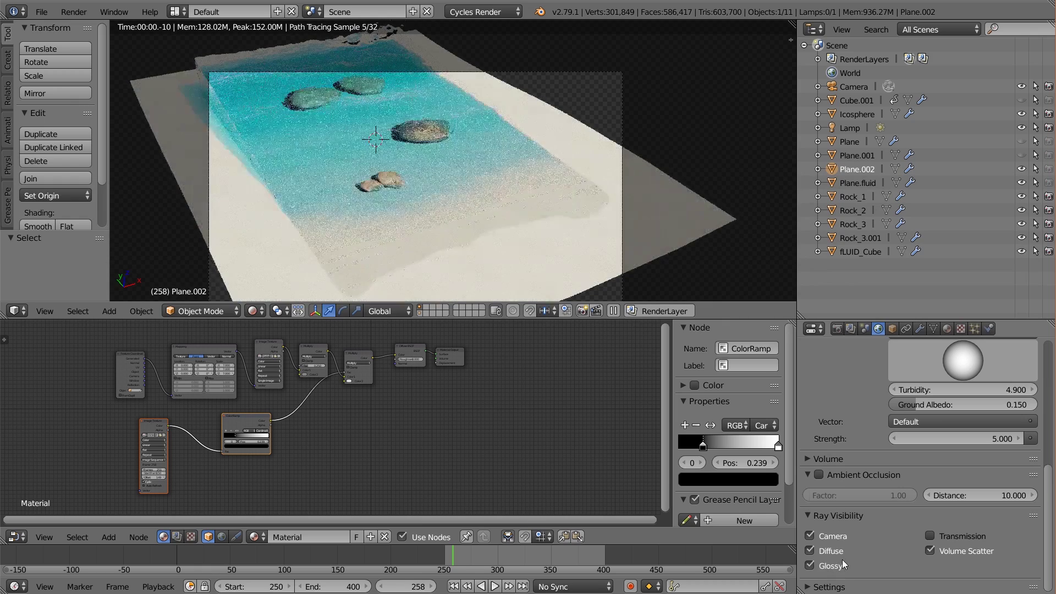
left_click(931, 536)
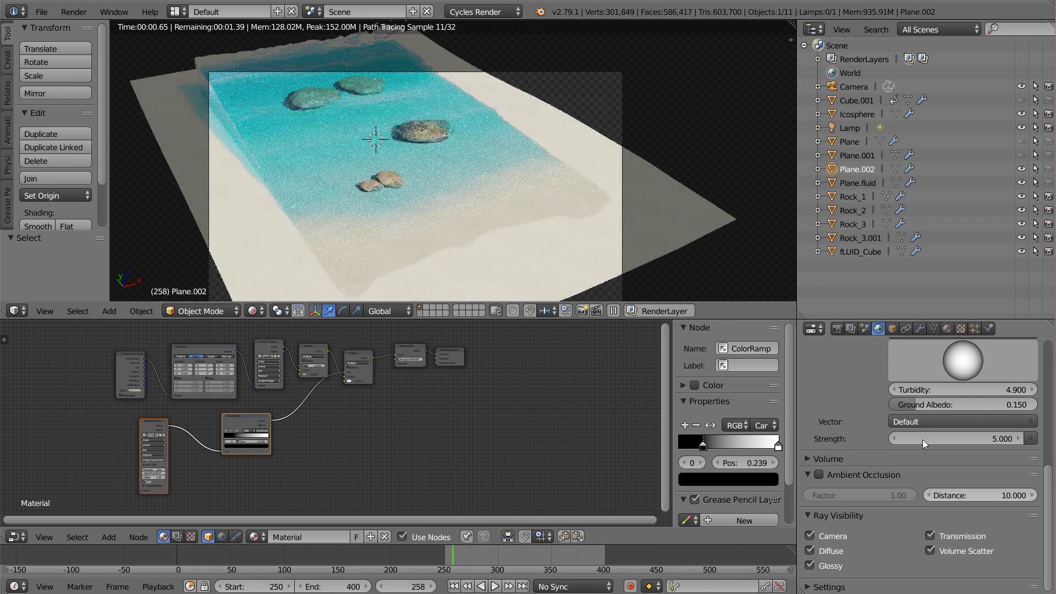
- Select fLUID_Cube and enable Glossy and Transmission in its Cycles Ray Visibility
right_click(500, 173)
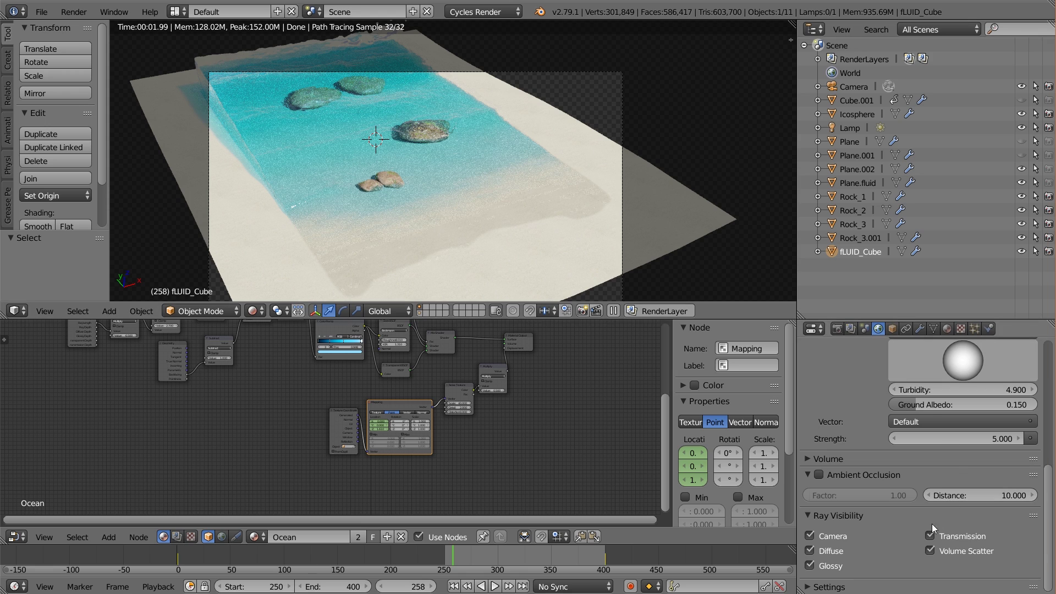
left_click(892, 328)
scroll(919, 447, "down", 10)
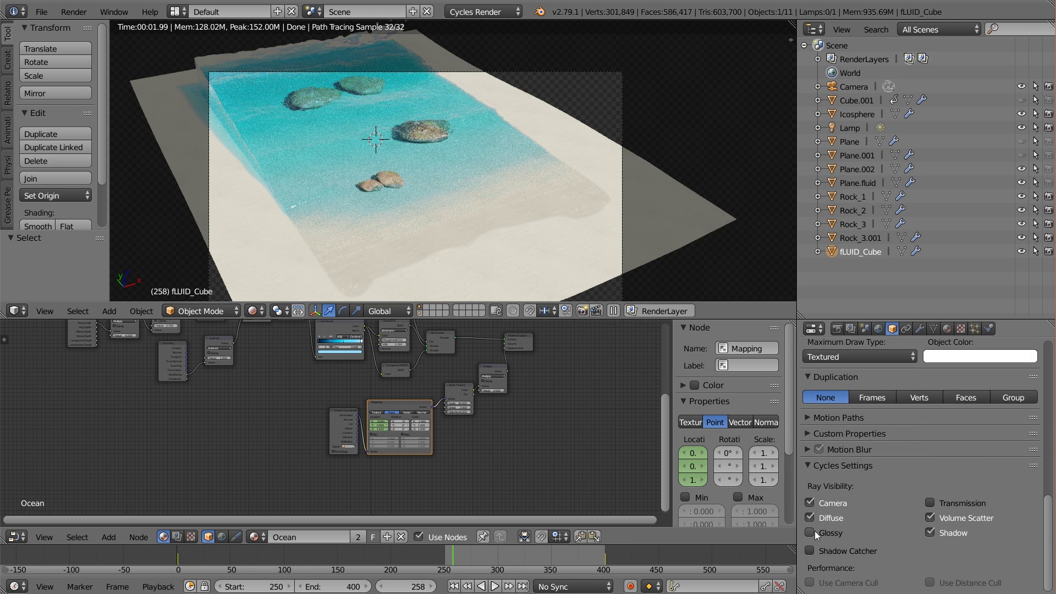
key("ctrl+z")
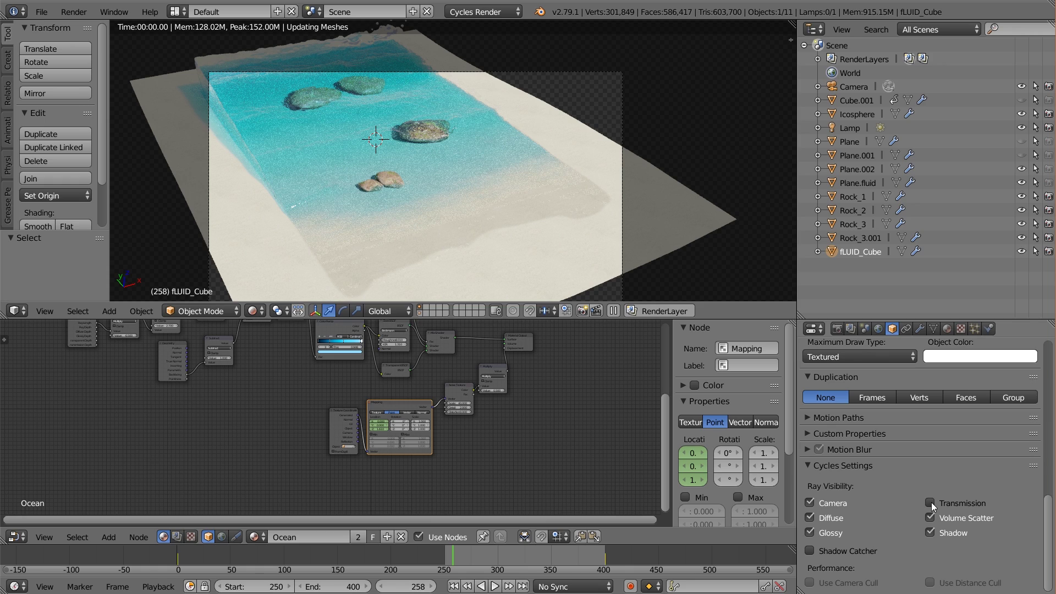
left_click(931, 503)
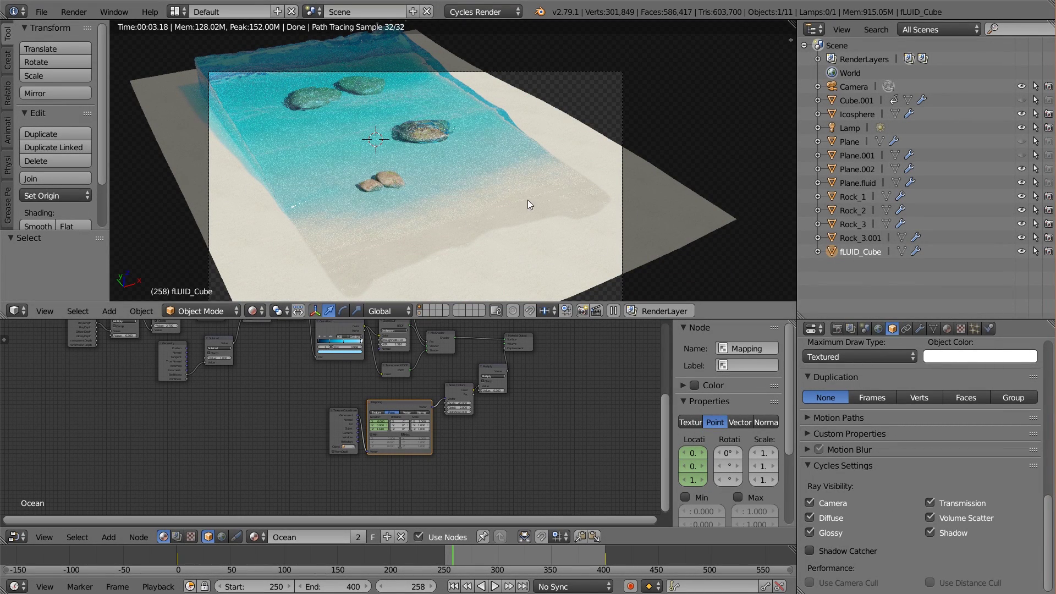
- Show the scene's render settings, go to frame 330 and switch the viewport to solid shading
scroll(939, 481, "up", 6)
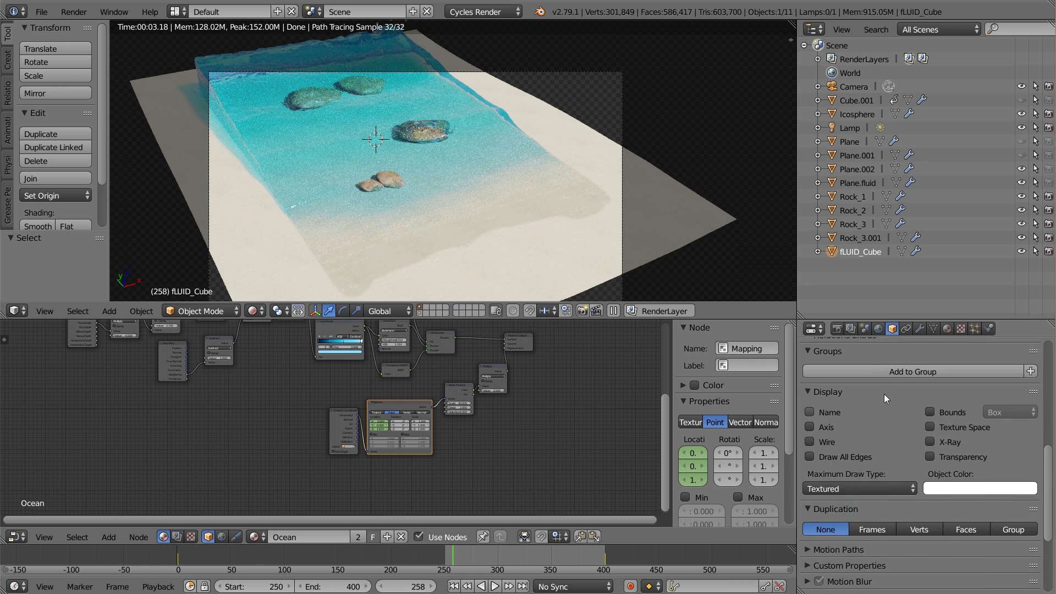
left_click(838, 329)
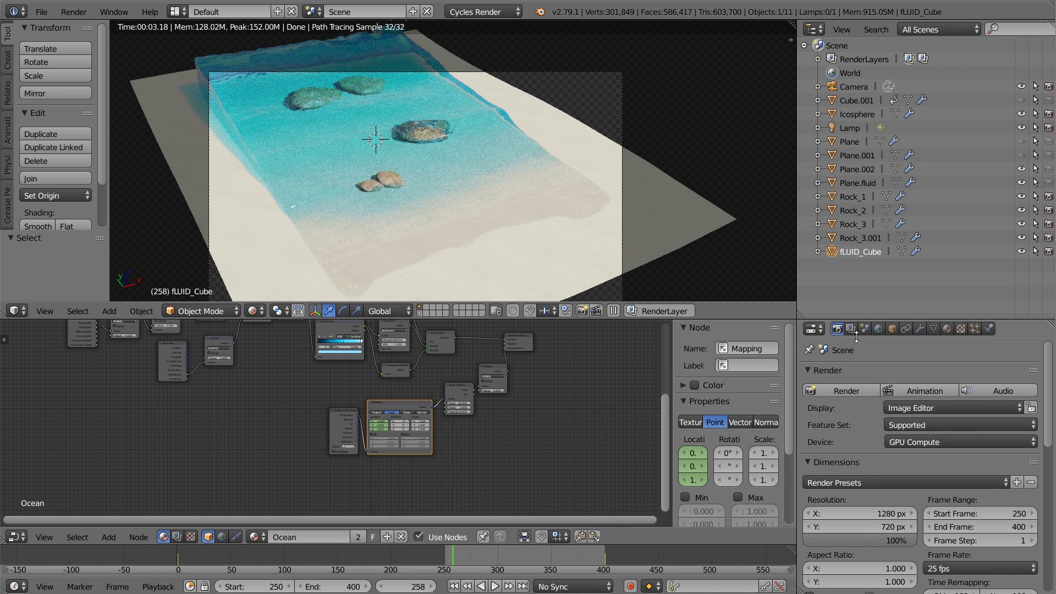
left_click(530, 554)
key("alt+a")
key("alt+a")
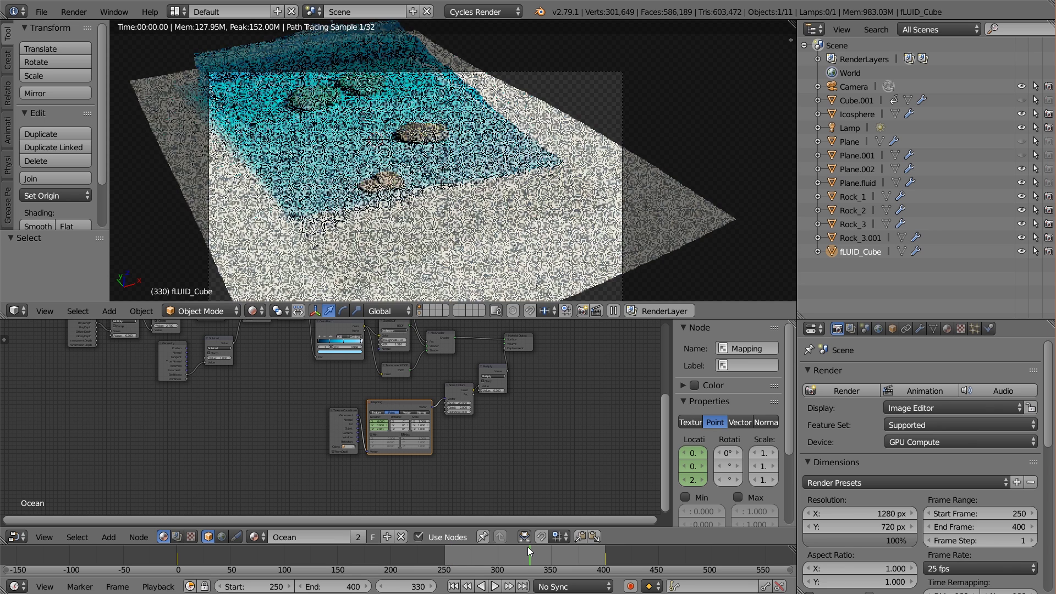
left_click(258, 311)
left_click(267, 266)
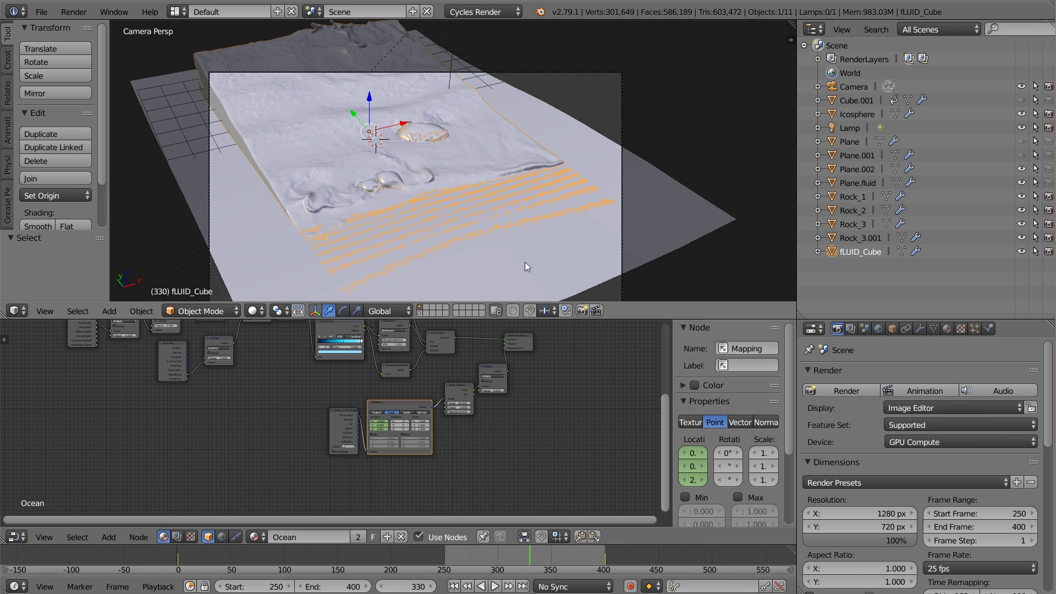
- Select the sand plane Plane.002 and lower it by about 0.008 along the global Z axis
right_click(661, 224)
mouse_move(569, 213)
middle_mouse_down()
mouse_move(524, 207)
mouse_move(564, 200)
middle_mouse_up()
scroll(564, 201, "up", 3)
middle_click_drag(359, 140, 364, 110)
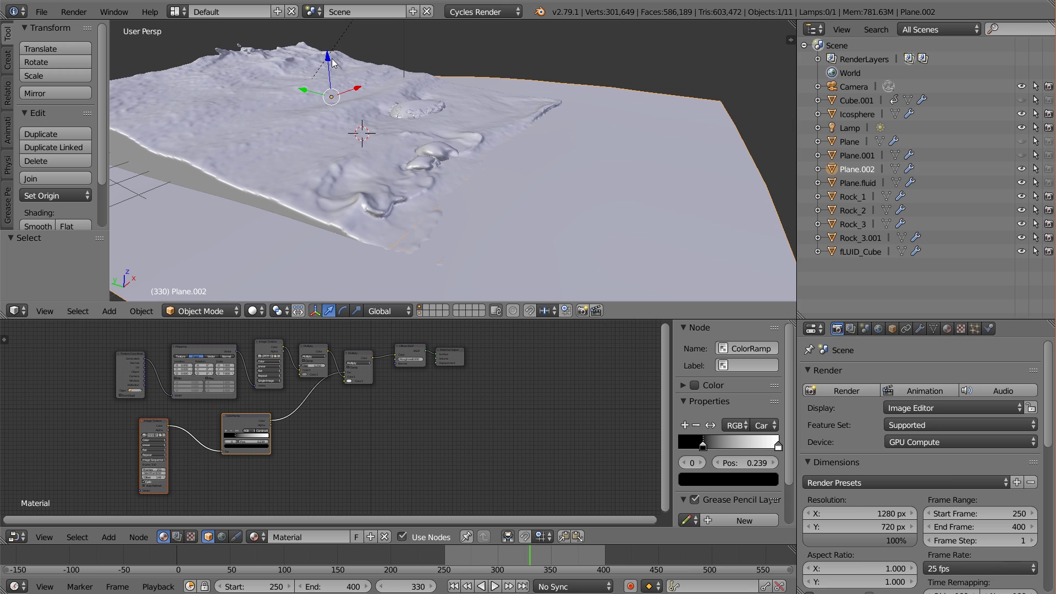
left_click_drag(330, 55, 332, 55, "shift")
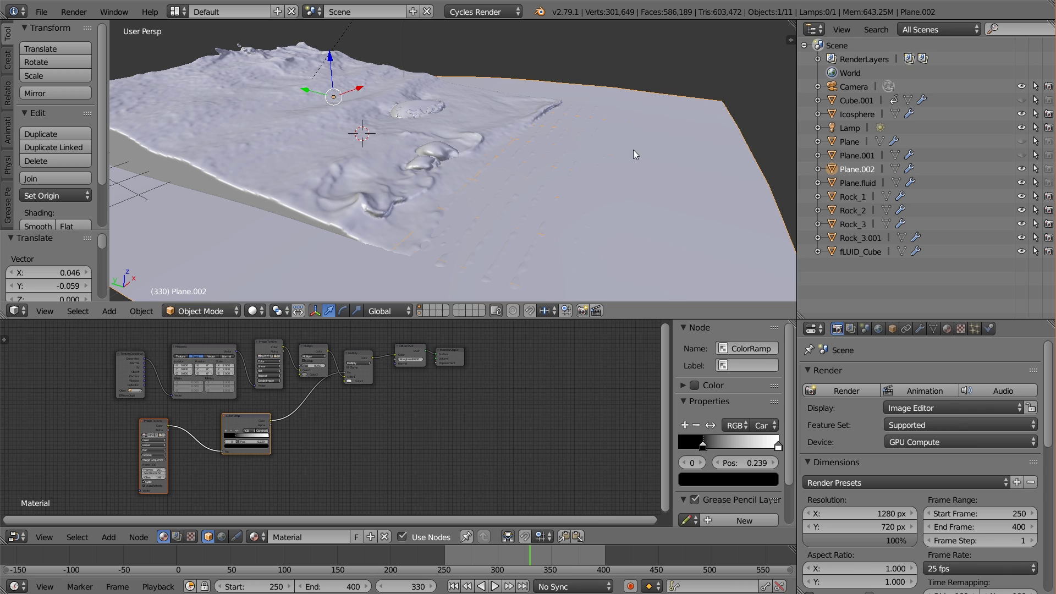
key("ctrl+z")
scroll(491, 140, "down", 1)
middle_click_drag(491, 140, 472, 138)
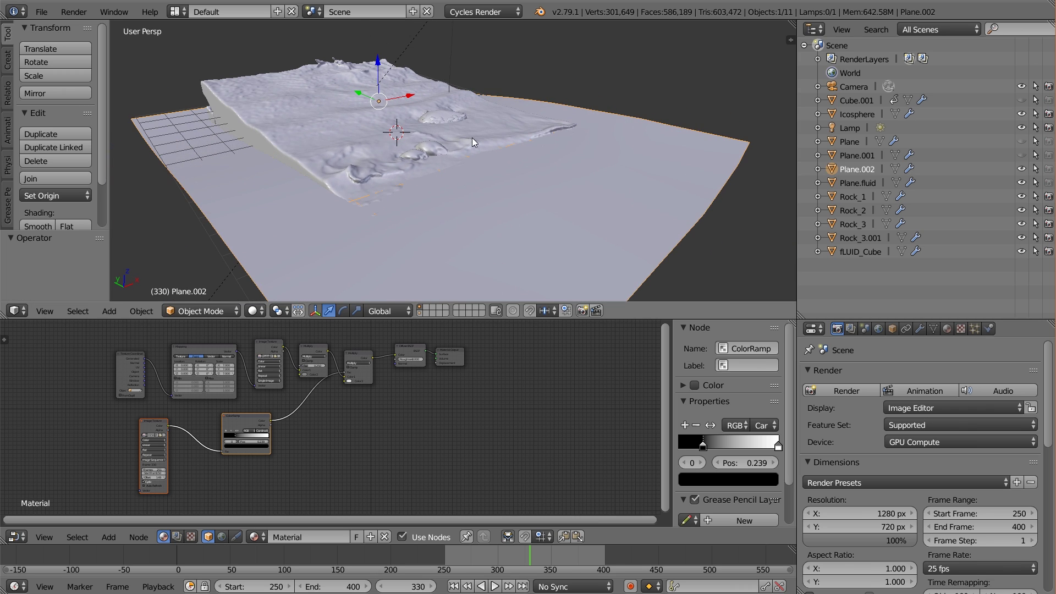
key("g")
key("z")
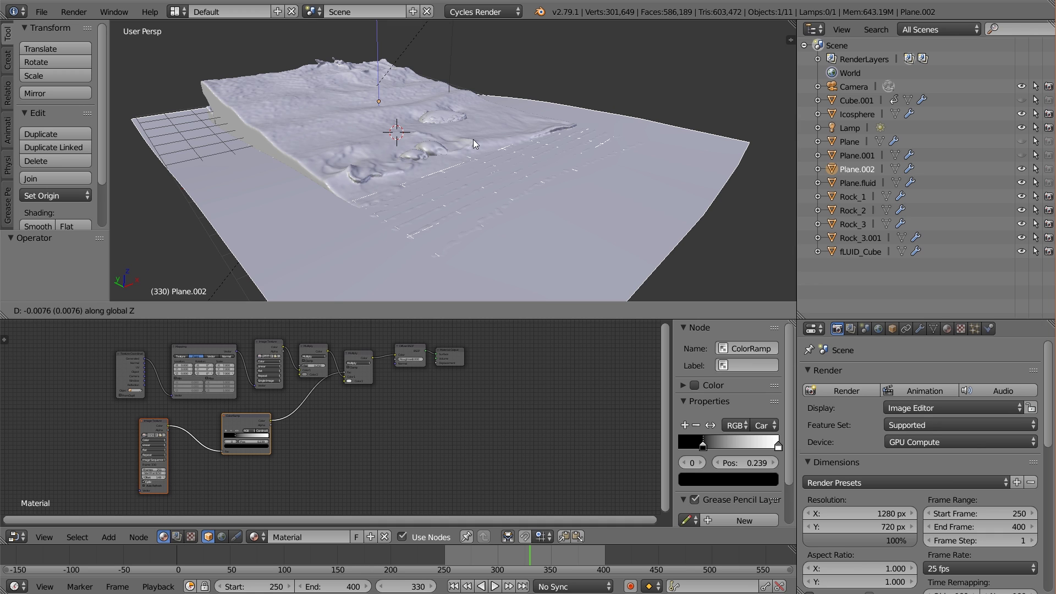
left_click(473, 140)
- Move the sand plane freely by about -0.003 in X, 0.005 in Y and -0.004 in Z
scroll(490, 197, "up", 4)
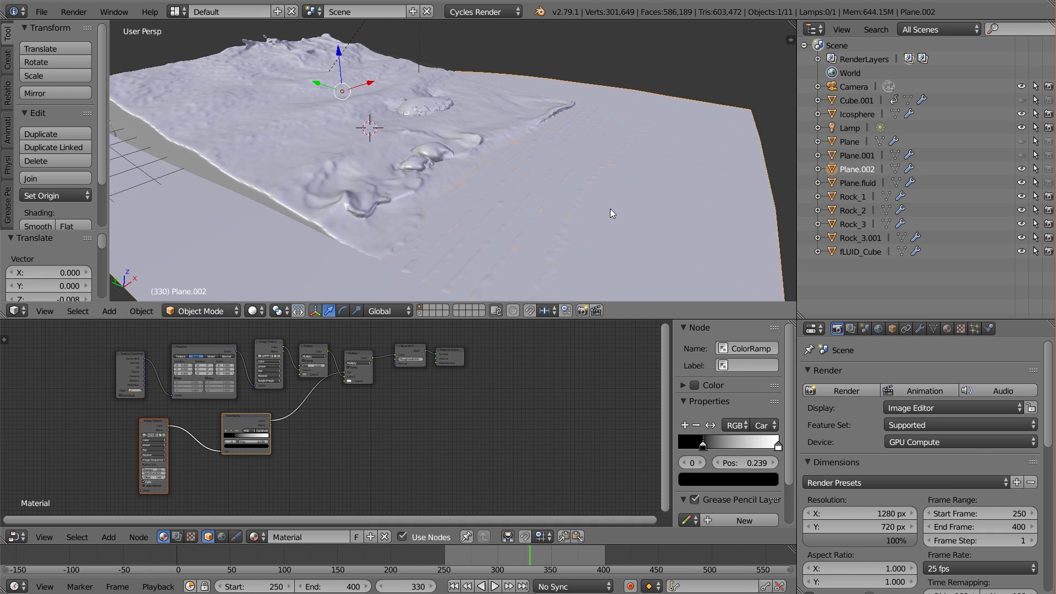
middle_click_drag(600, 224, 510, 225)
scroll(509, 226, "up", 1)
scroll(679, 165, "down", 3)
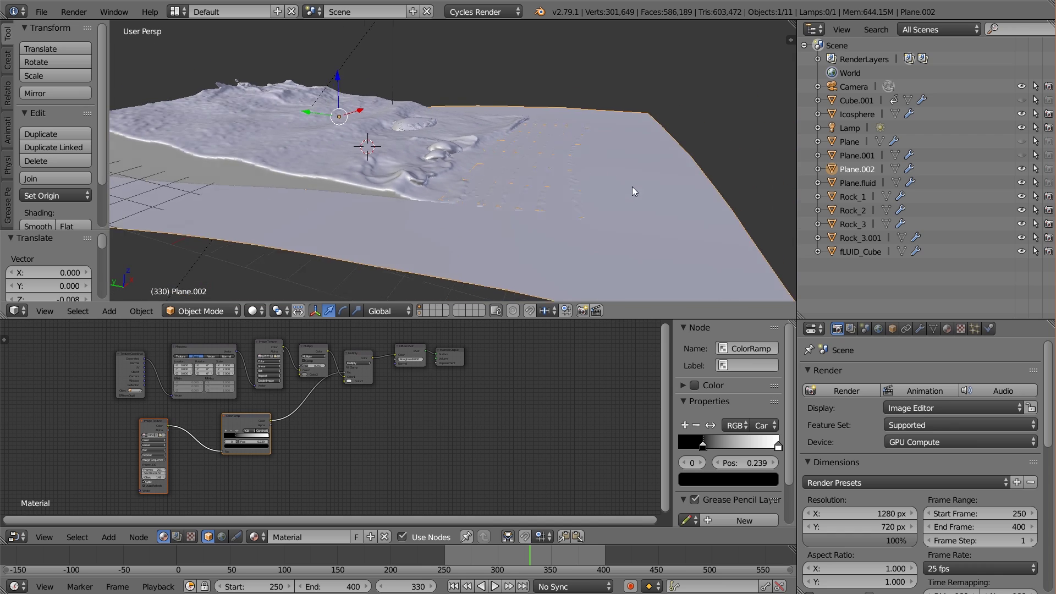
middle_click_drag(633, 186, 571, 169)
scroll(602, 164, "up", 2)
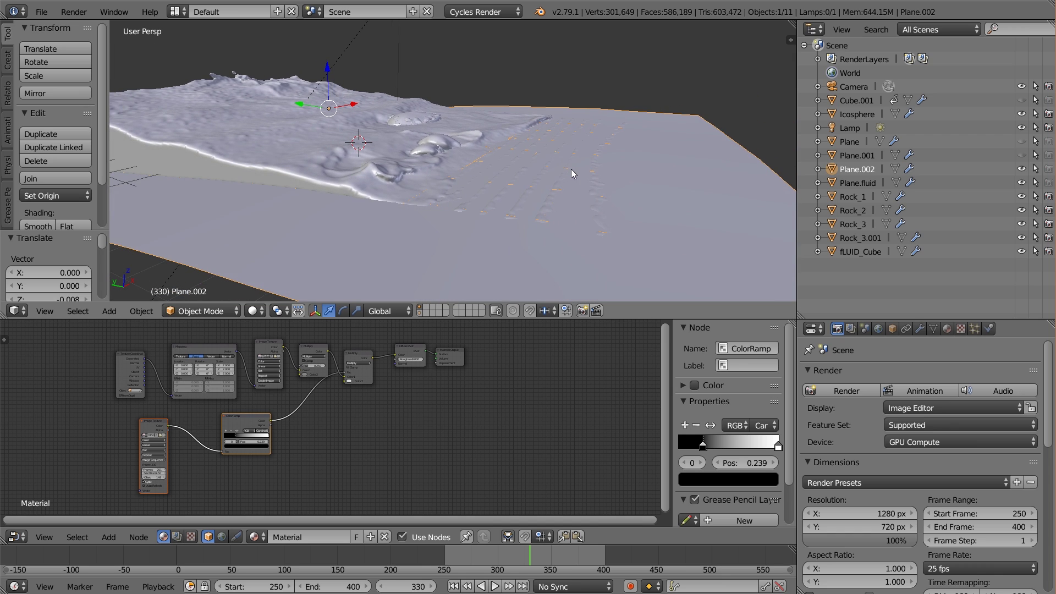
key("g")
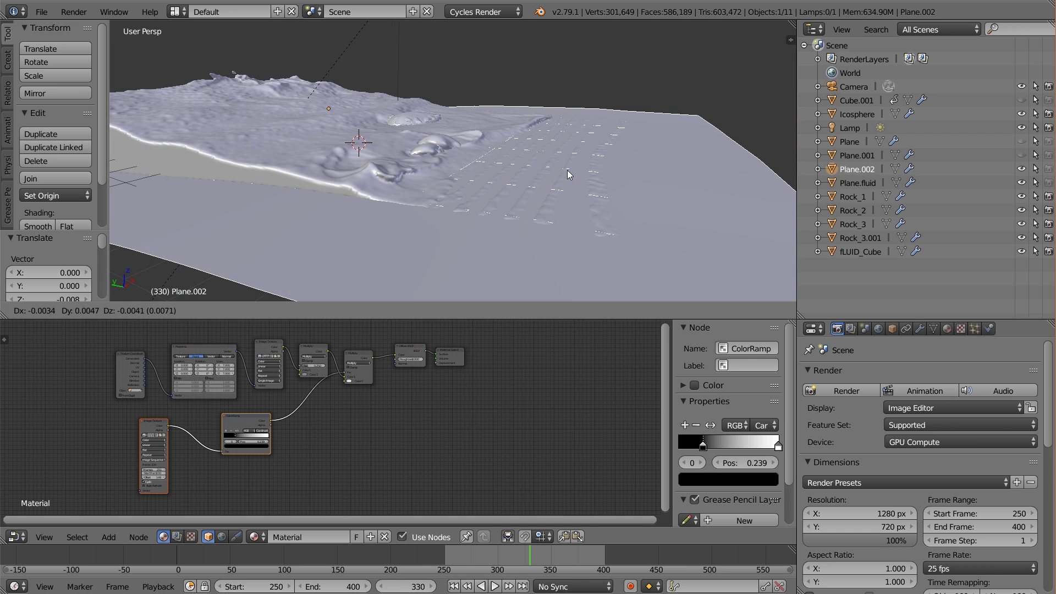
left_click(566, 170)
- Lower the sand plane by about 0.003 along the global Z axis
middle_click_drag(575, 172, 444, 297)
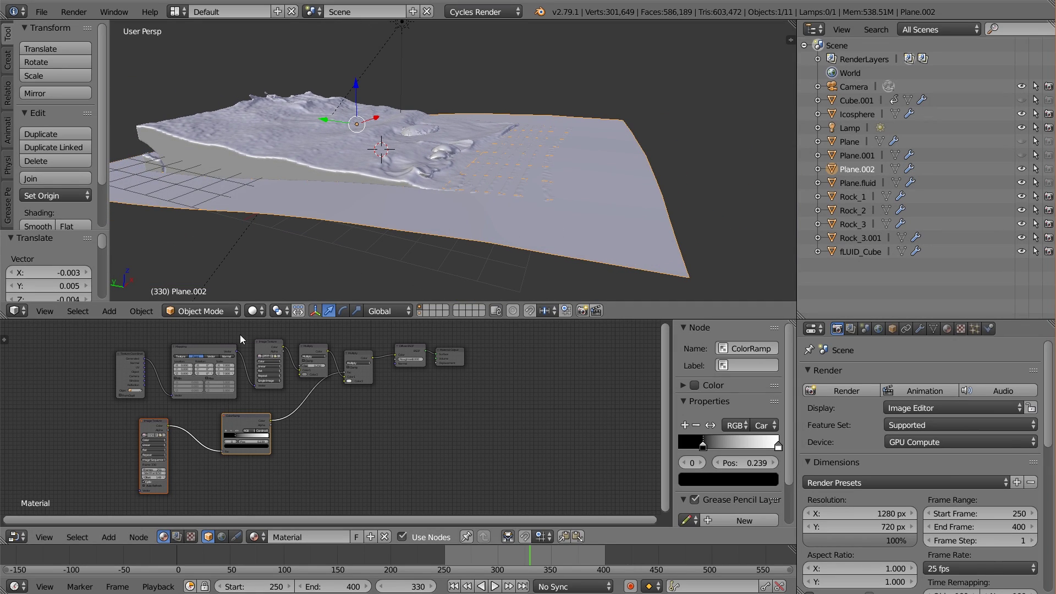
key("g")
key("z")
left_click(452, 220)
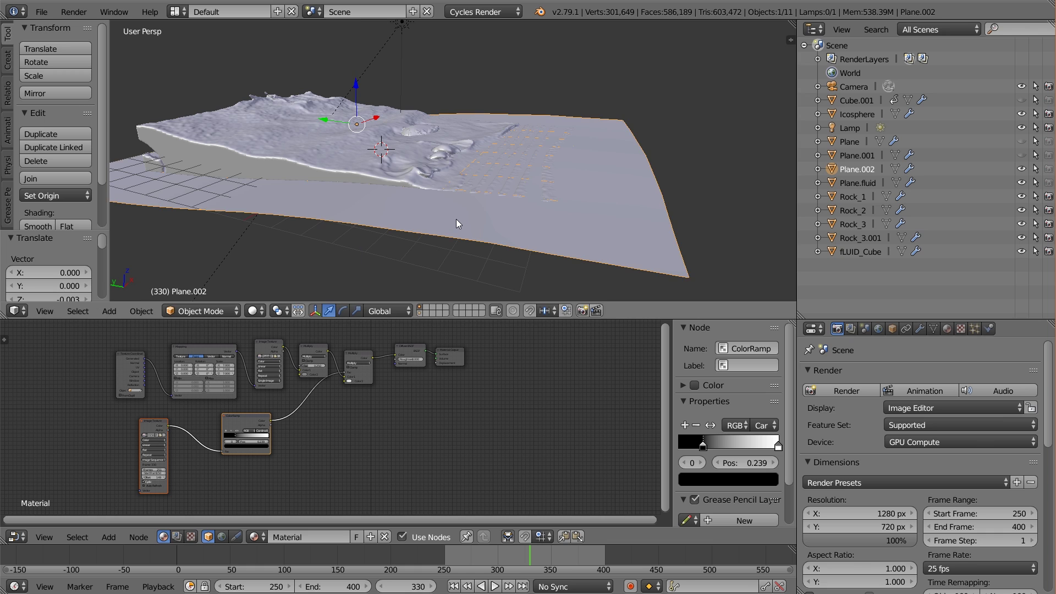
- Preview the scene in rendered shading and examine the wet sand and shoreline through the camera
left_click(253, 311)
left_click(294, 252)
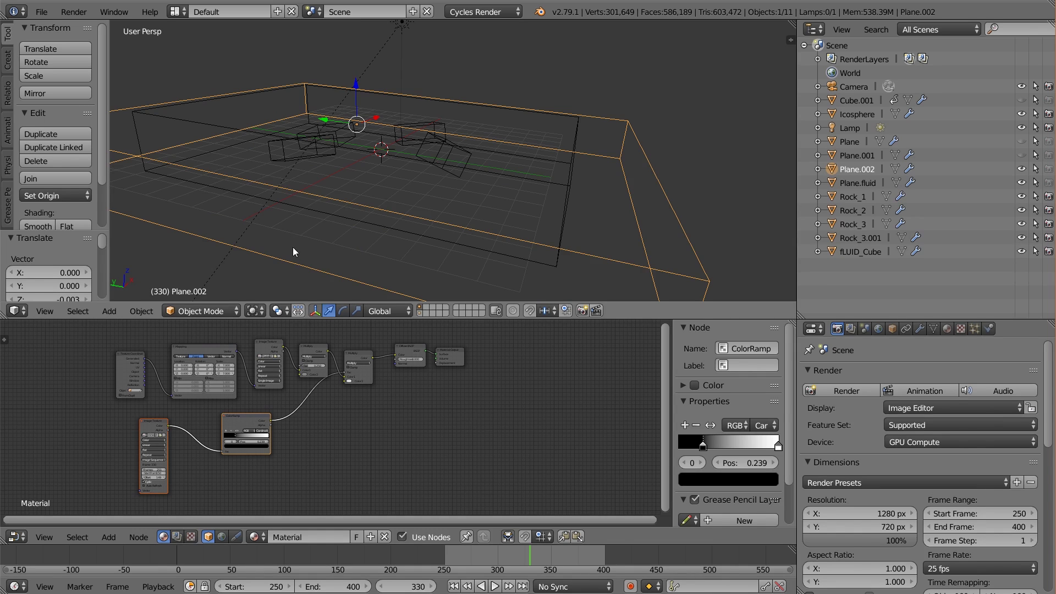
left_click(253, 311)
left_click(297, 230)
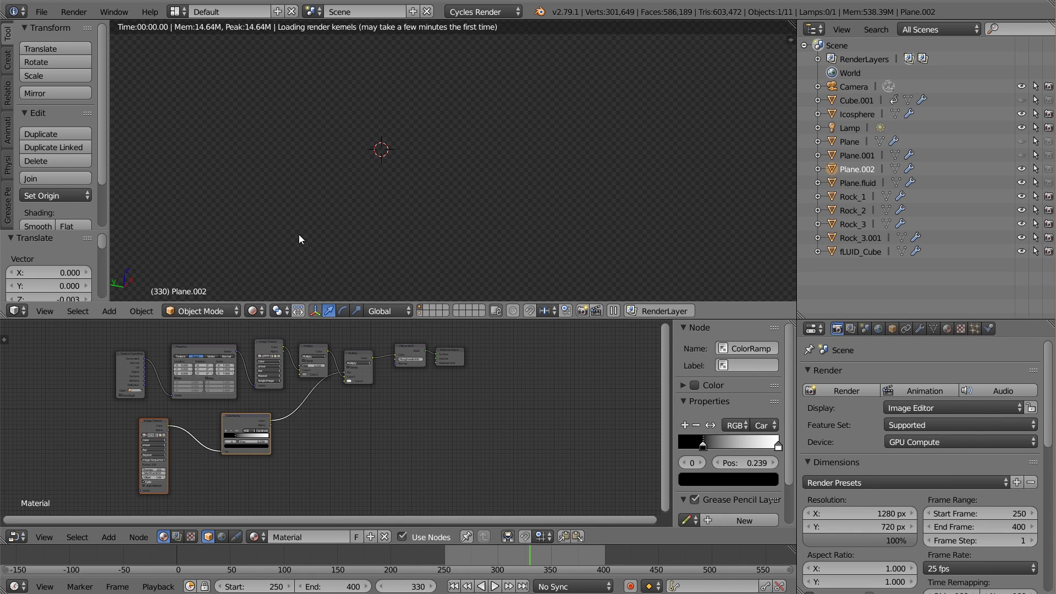
middle_click_drag(539, 167, 510, 184)
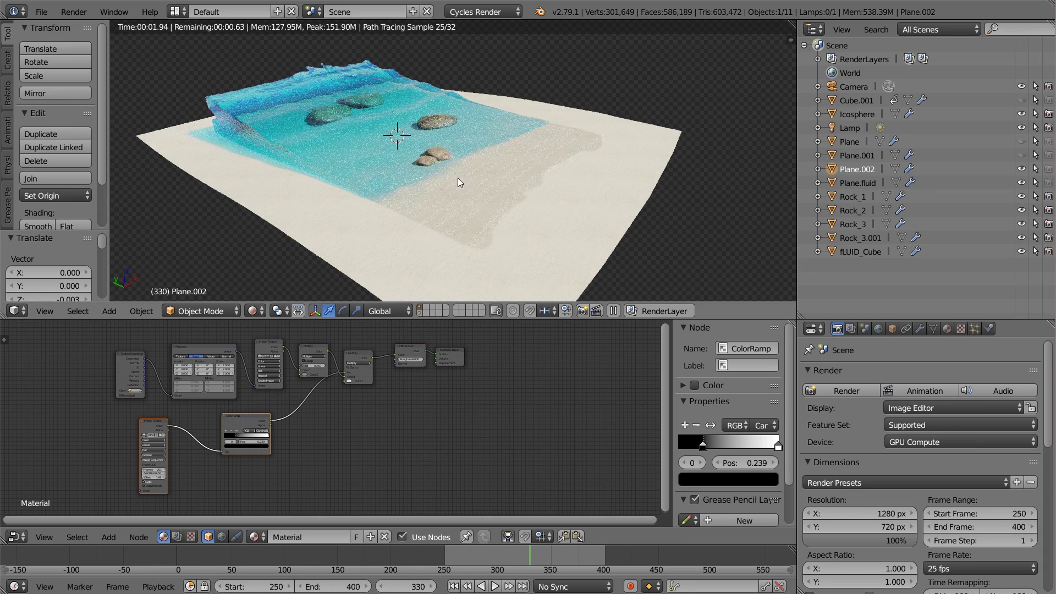
key("KP_0")
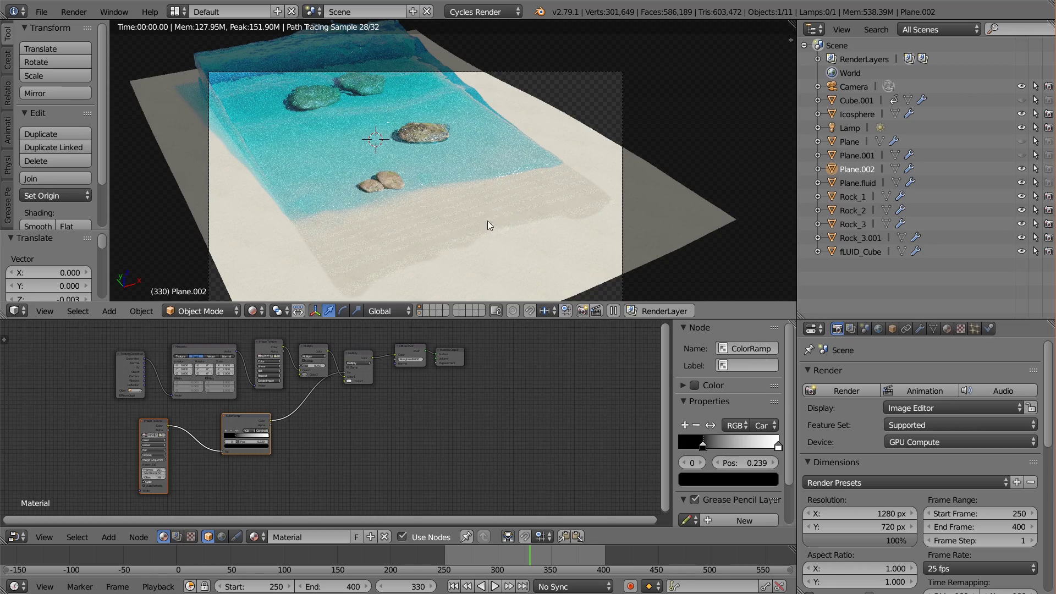
scroll(487, 226, "down", 2)
scroll(464, 228, "up", 4)
scroll(464, 228, "down", 1)
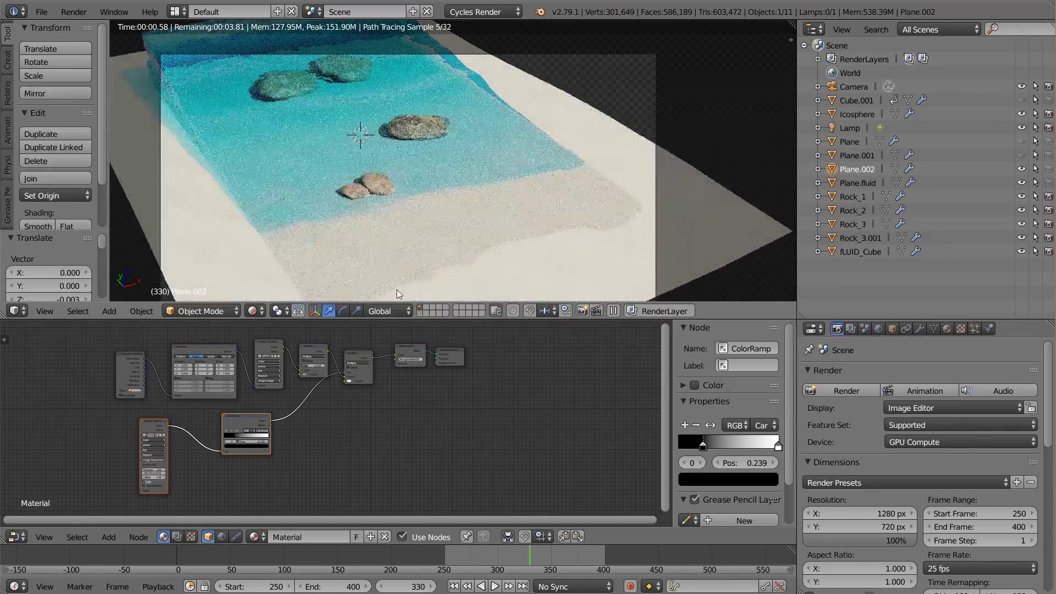
- Return the viewport to solid shading and render frame 330 as a still image
left_click(252, 311)
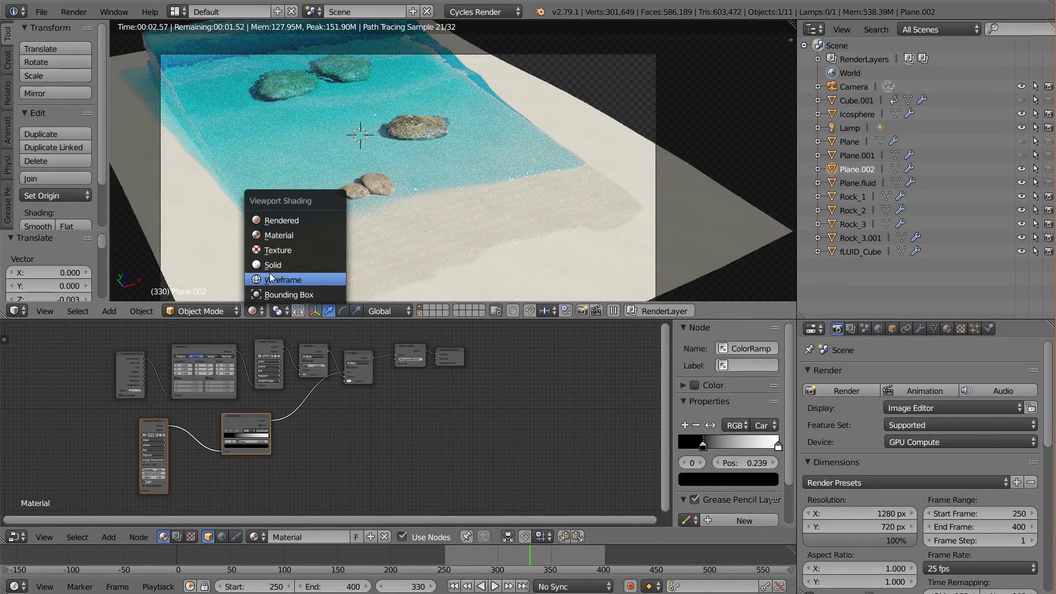
left_click(272, 266)
scroll(385, 227, "up", 3)
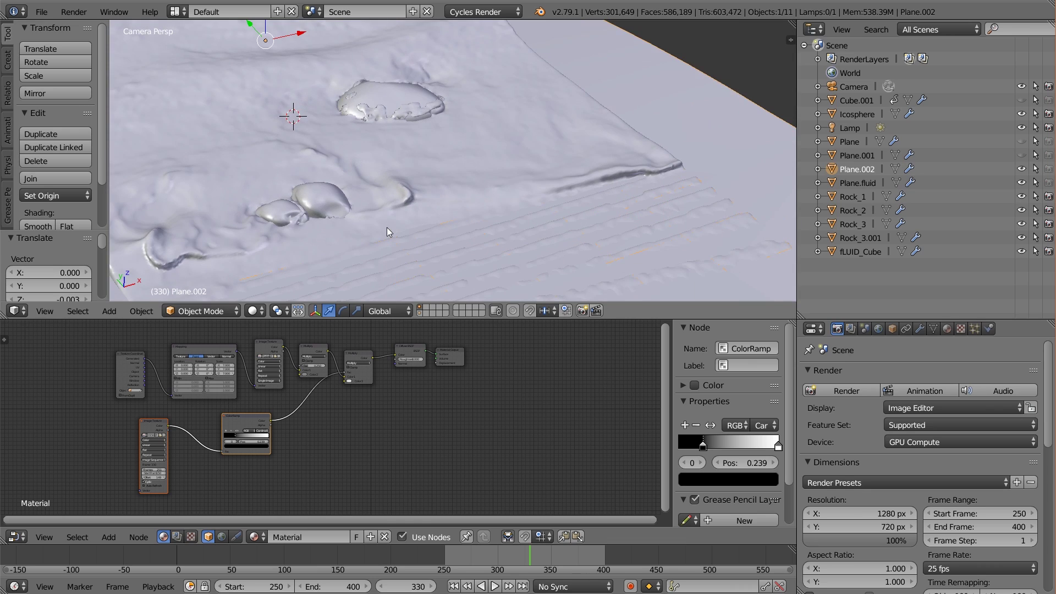
scroll(424, 231, "down", 4)
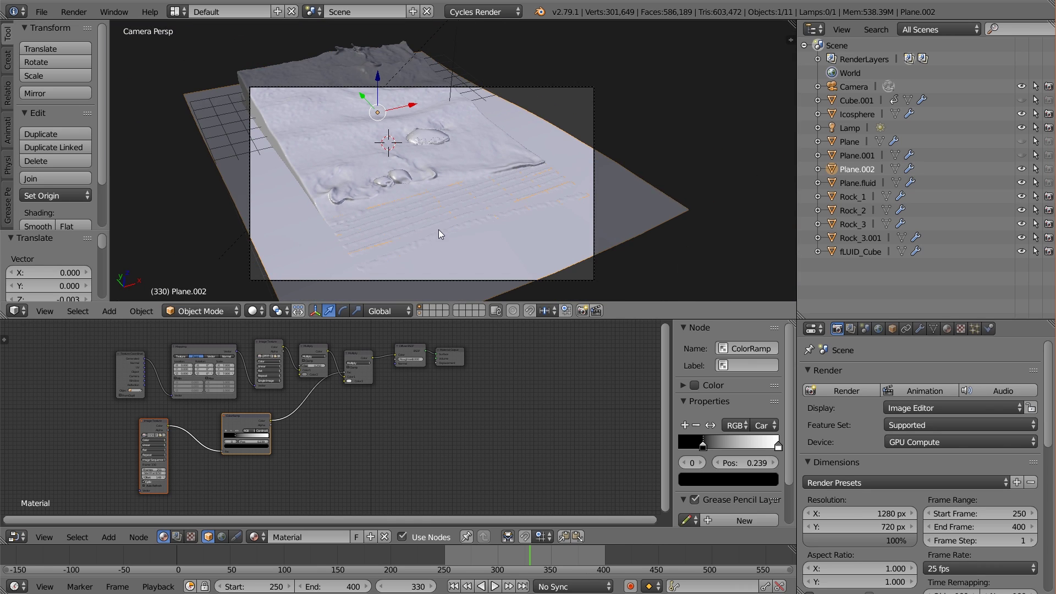
middle_click_drag(474, 217, 497, 201, "shift")
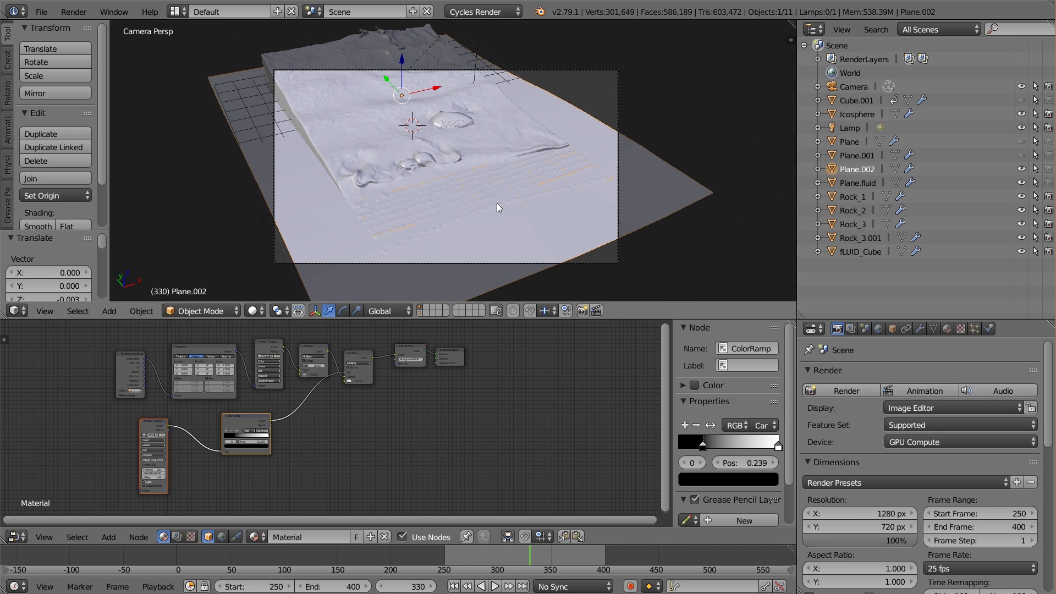
key("F12")
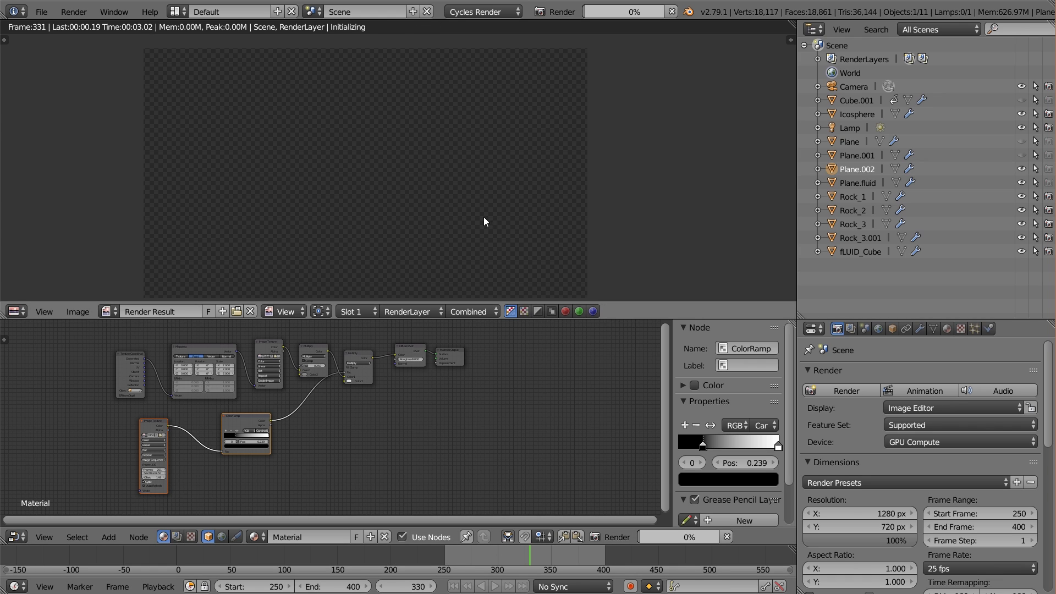
scroll(479, 212, "down", 1)
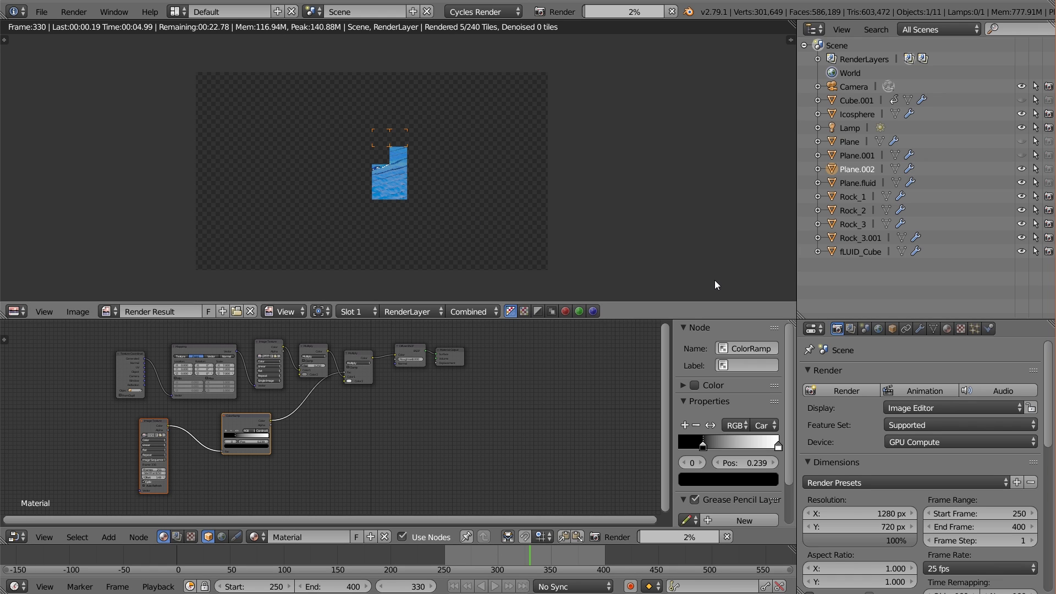
- Inspect the render of frame 330, close the render view and save the blend file
scroll(428, 181, "up", 3)
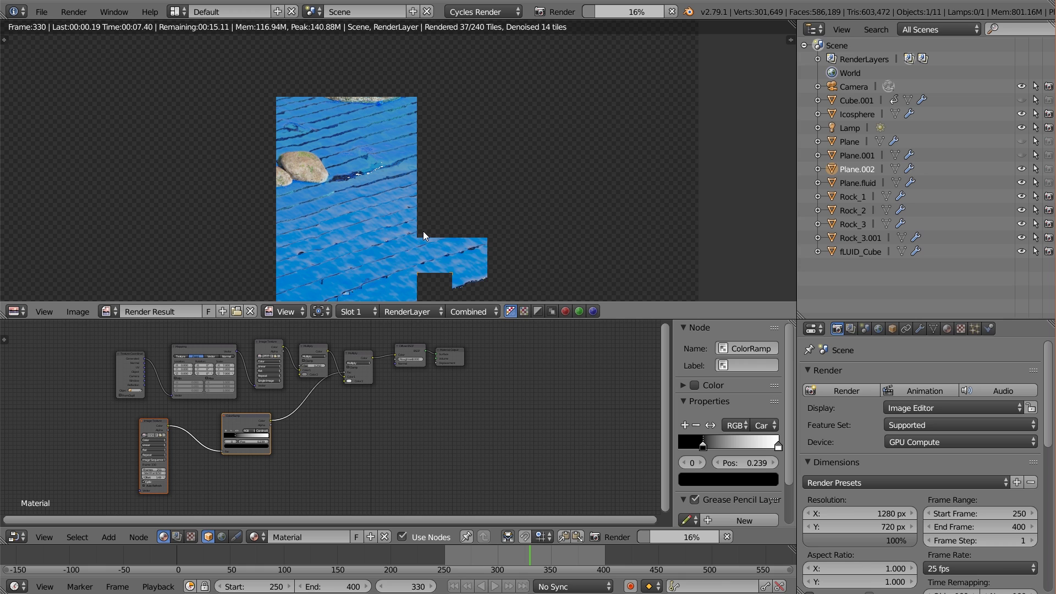
key("Escape")
key("Escape")
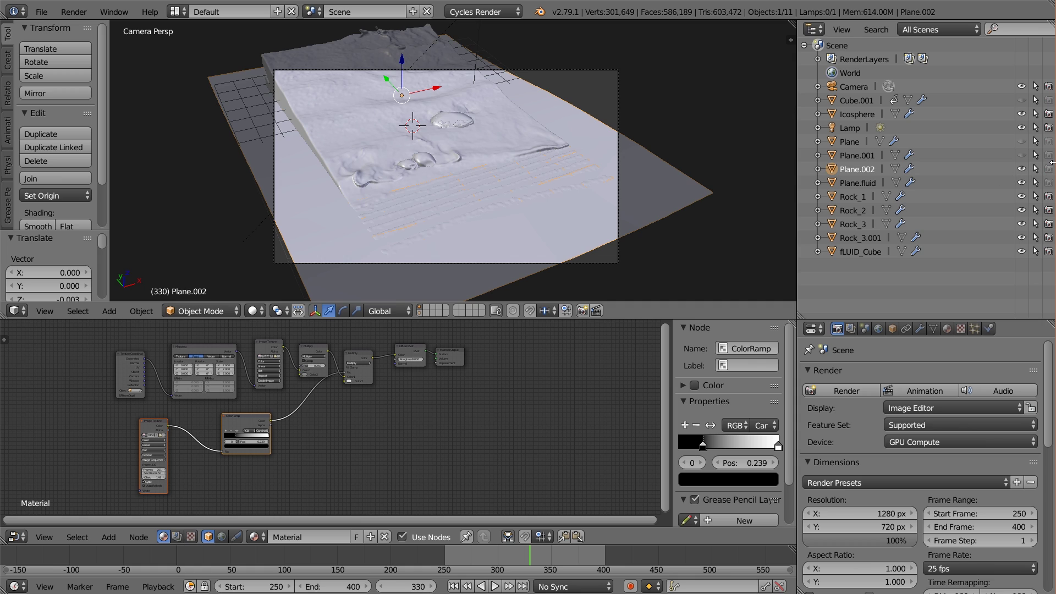
left_click(37, 11)
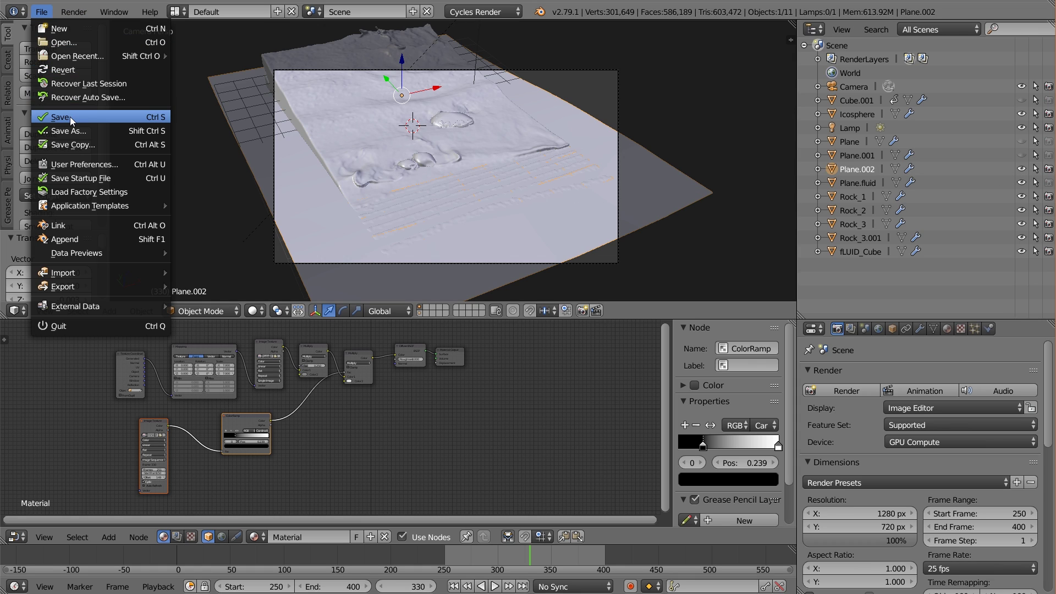
left_click(68, 116)
- Bring up the render result again and switch the screen layout to Compositing
key("F11")
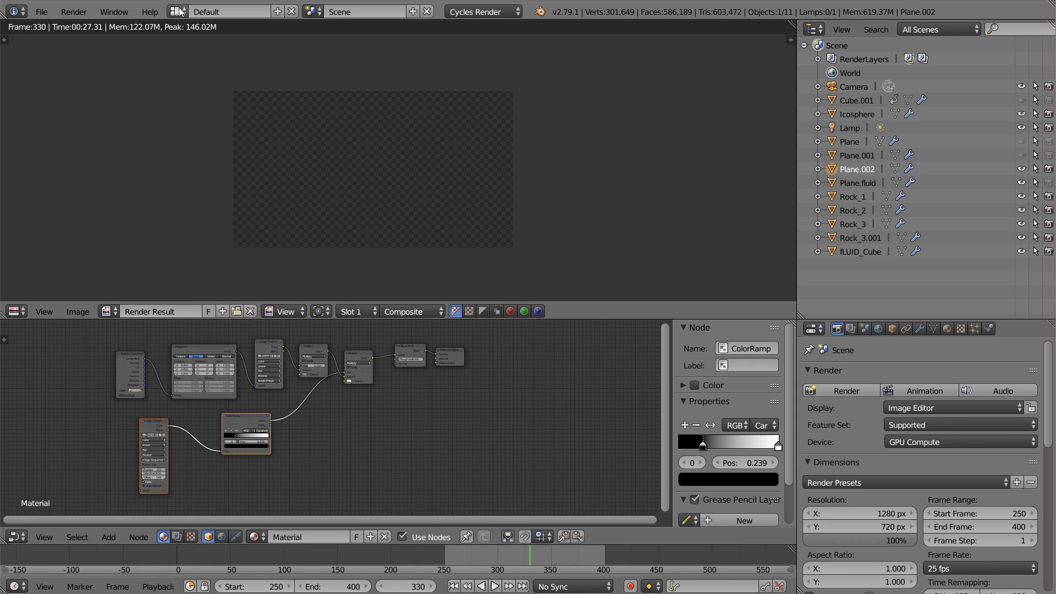
left_click(179, 12)
left_click(216, 65)
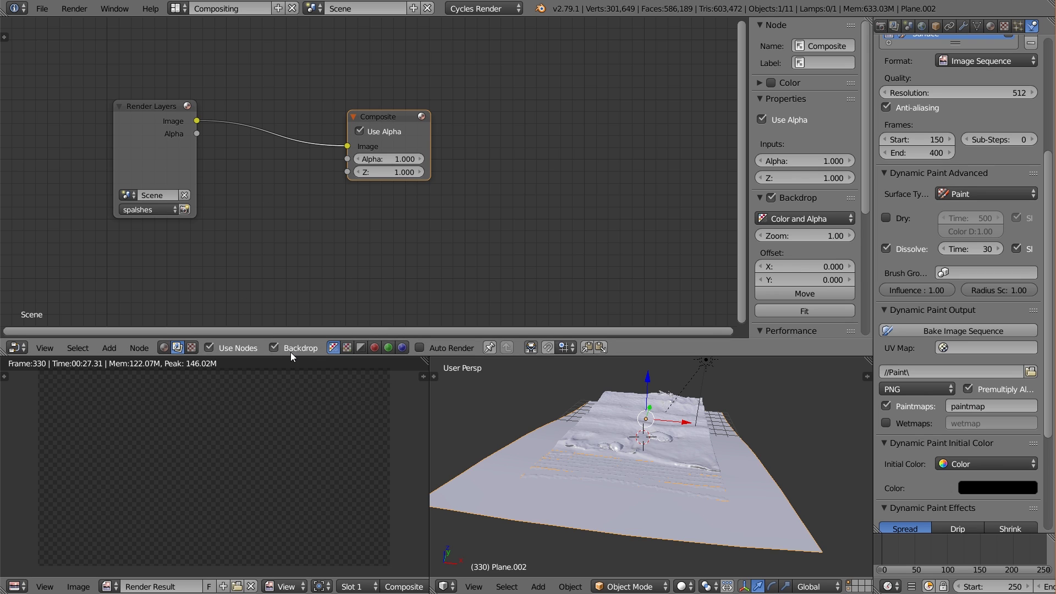
- Disconnect the Render Layers node from the Composite node and move it farther away from it
left_click(164, 154)
left_click_drag(158, 135, 122, 127)
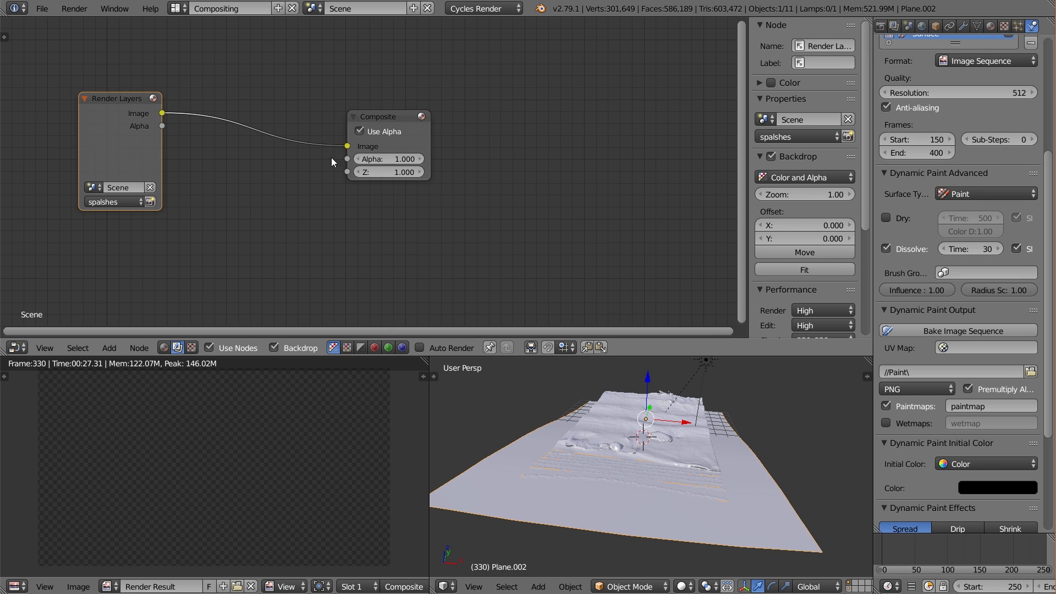
left_click_drag(346, 147, 270, 160)
scroll(270, 162, "down", 3)
left_click_drag(183, 133, 164, 82)
- Duplicate the Render Layers node below the original and set the copy's layer to RenderLayer
key("shift+d")
left_click(163, 176)
left_click(163, 224)
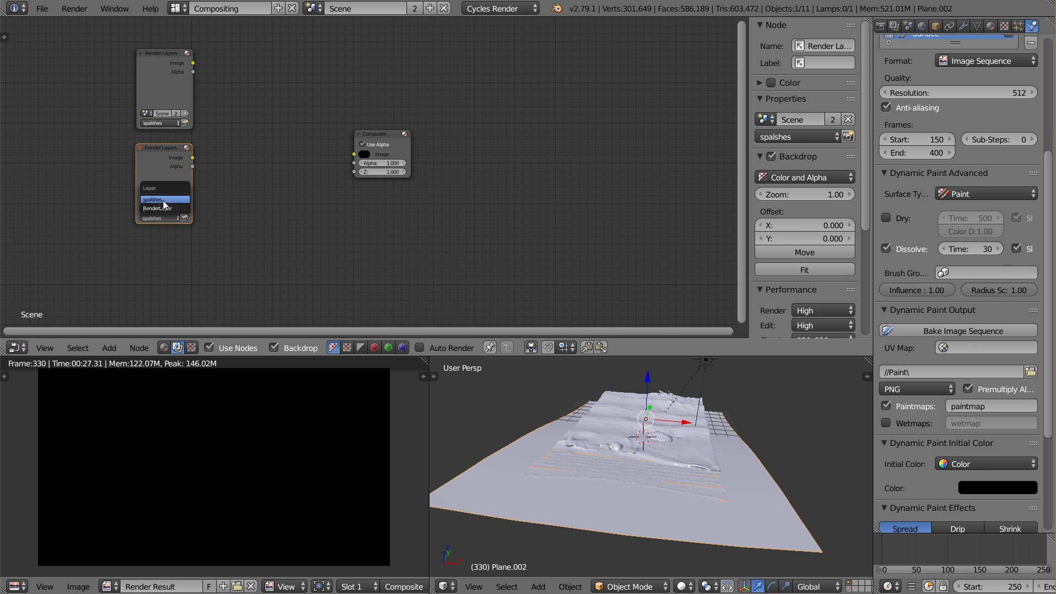
left_click(165, 206)
- Preview the RenderLayer image through a Viewer node and reduce the backdrop zoom to 0.69
left_click(183, 162, "ctrl+shift")
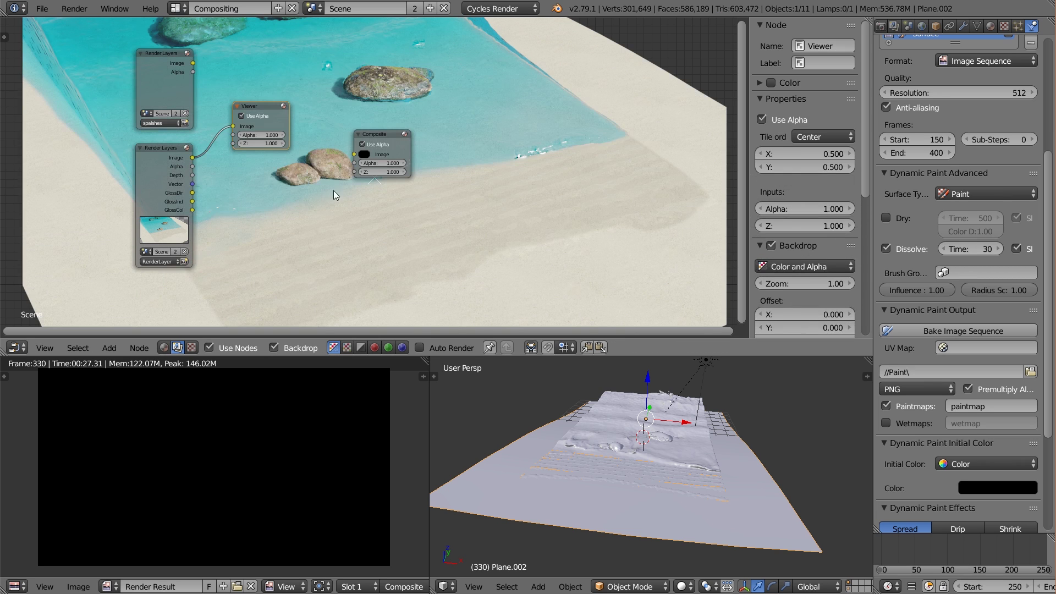
middle_click_drag(435, 236, 347, 250, "alt")
key("v")
key("v")
- Move the Composite node well away from the Render Layers nodes and place the Viewer node beneath it
left_click_drag(326, 156, 527, 157)
scroll(456, 218, "up", 1)
scroll(456, 218, "up", 2)
middle_click_drag(300, 216, 350, 206)
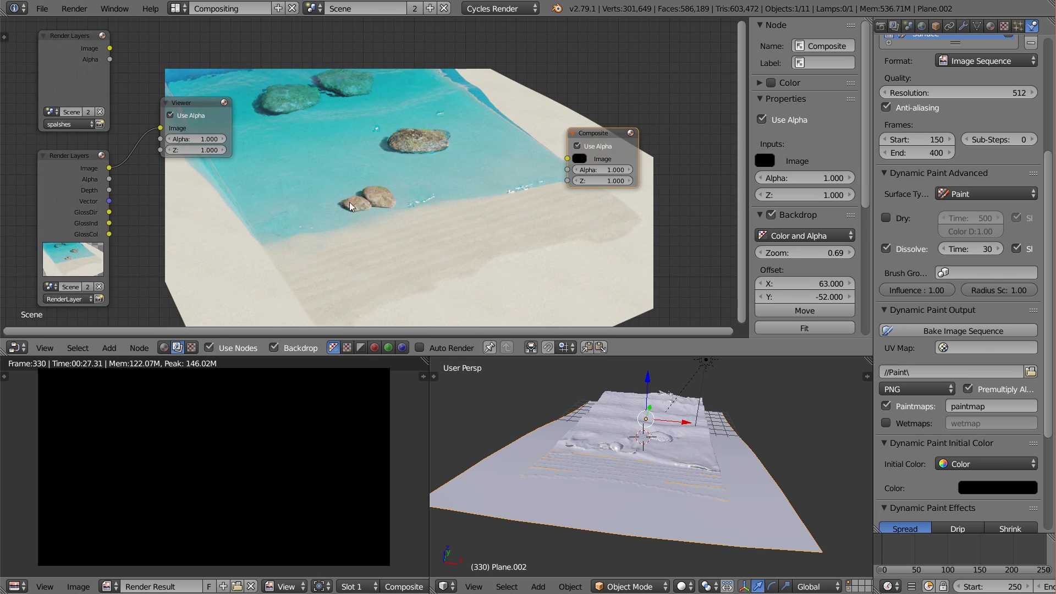
left_click_drag(213, 103, 611, 212)
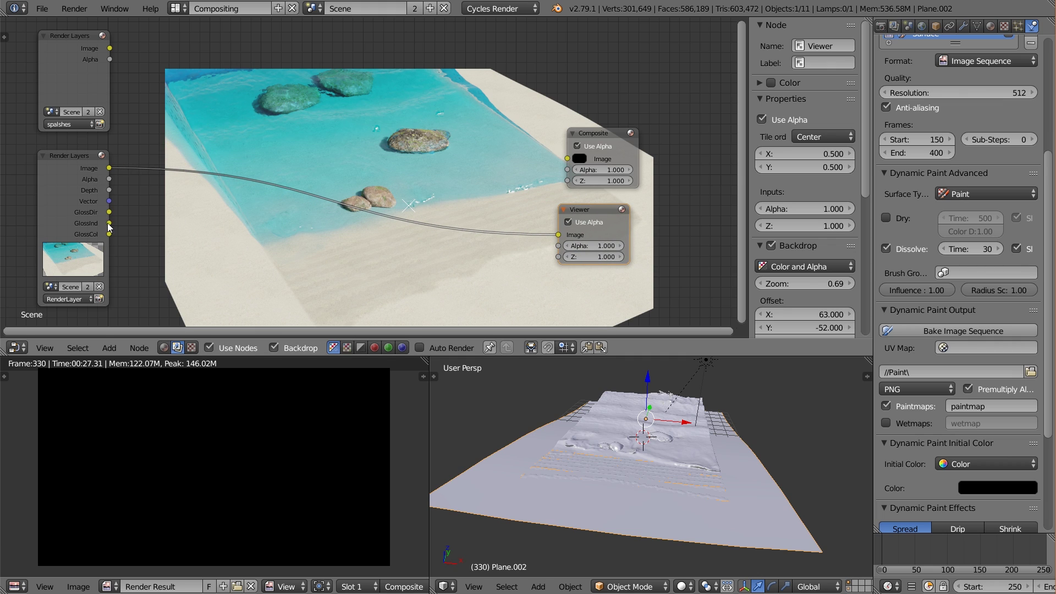
middle_click_drag(153, 244, 152, 219)
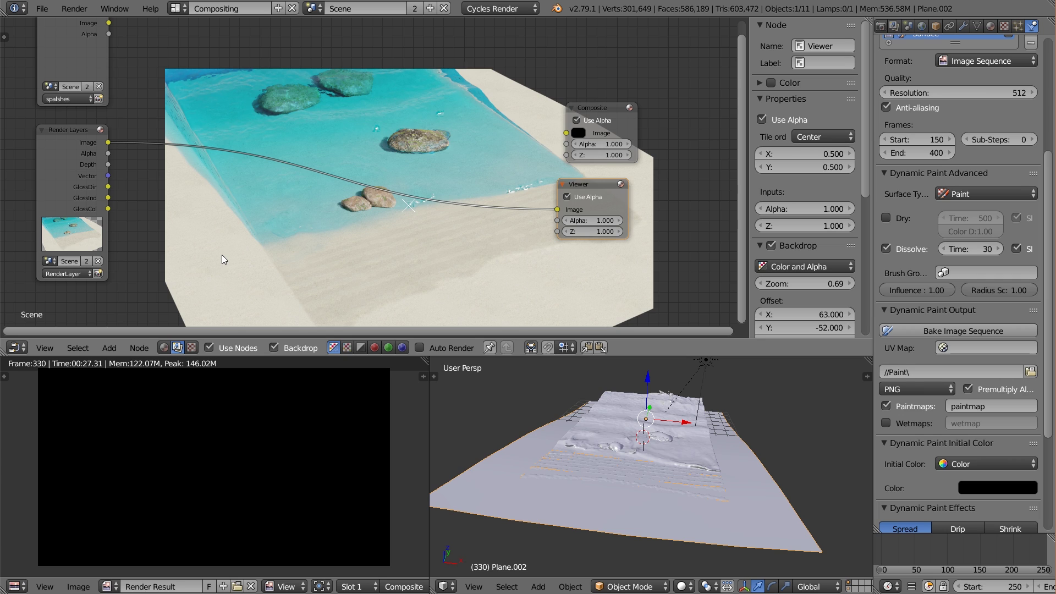
- Add a Mix color node beside the RenderLayer node and set its blend type to Add
key("shift+a")
mouse_move(216, 326)
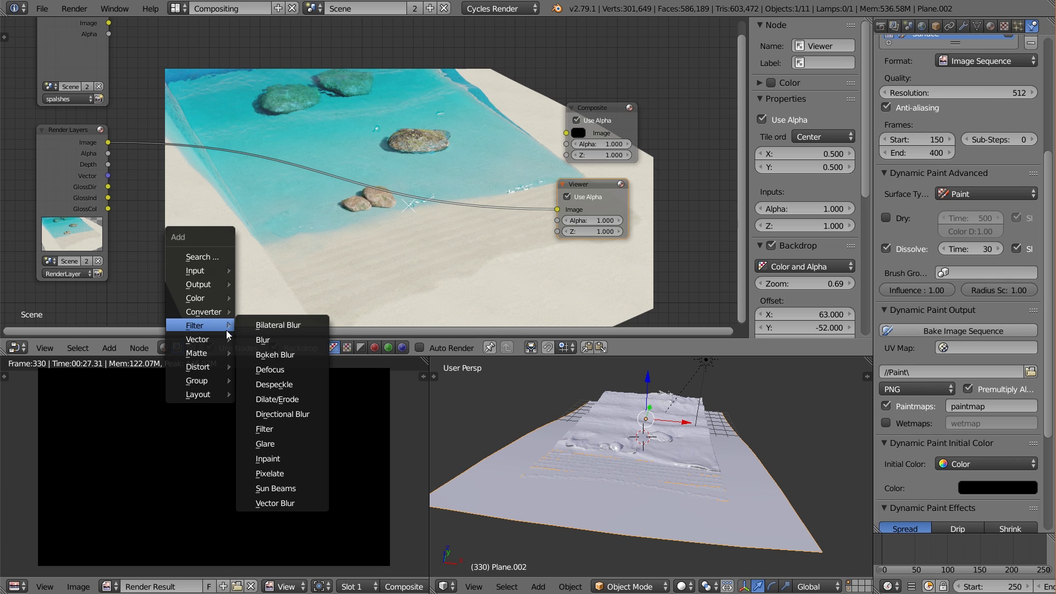
mouse_move(195, 300)
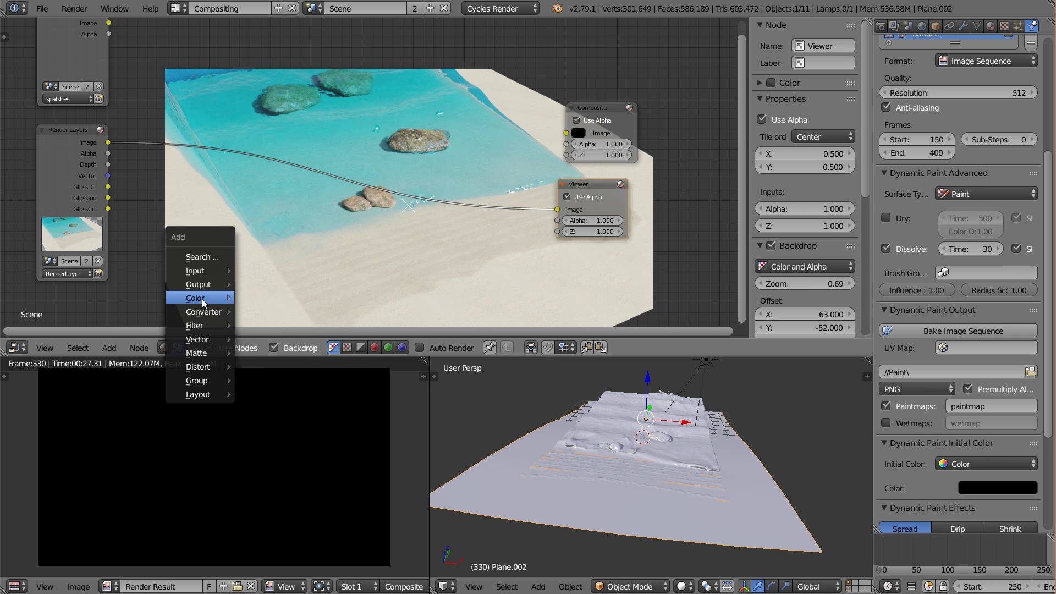
left_click(304, 410)
left_click(253, 258)
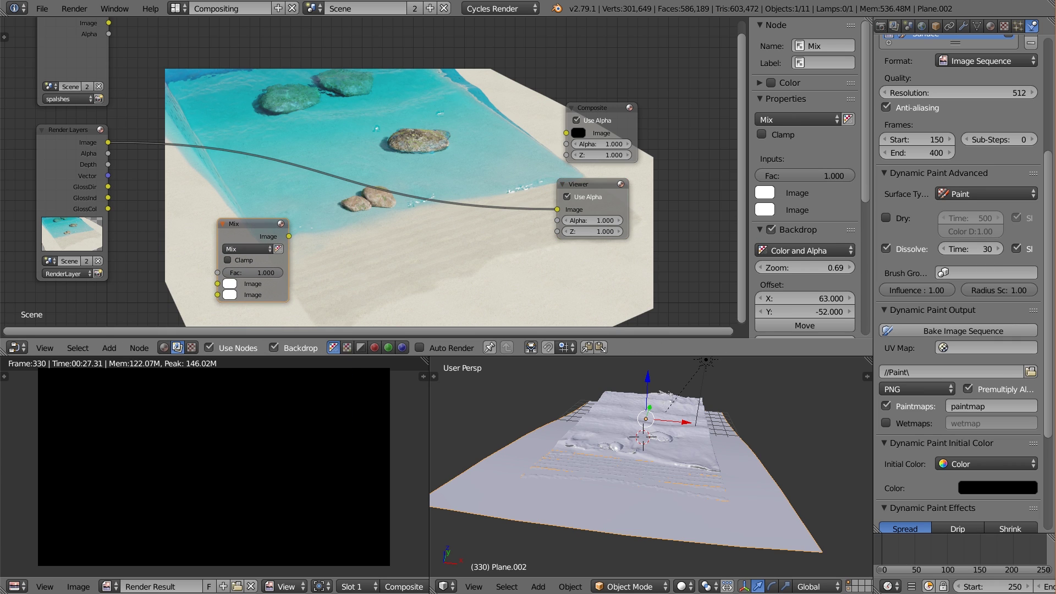
middle_click_drag(249, 244, 237, 215)
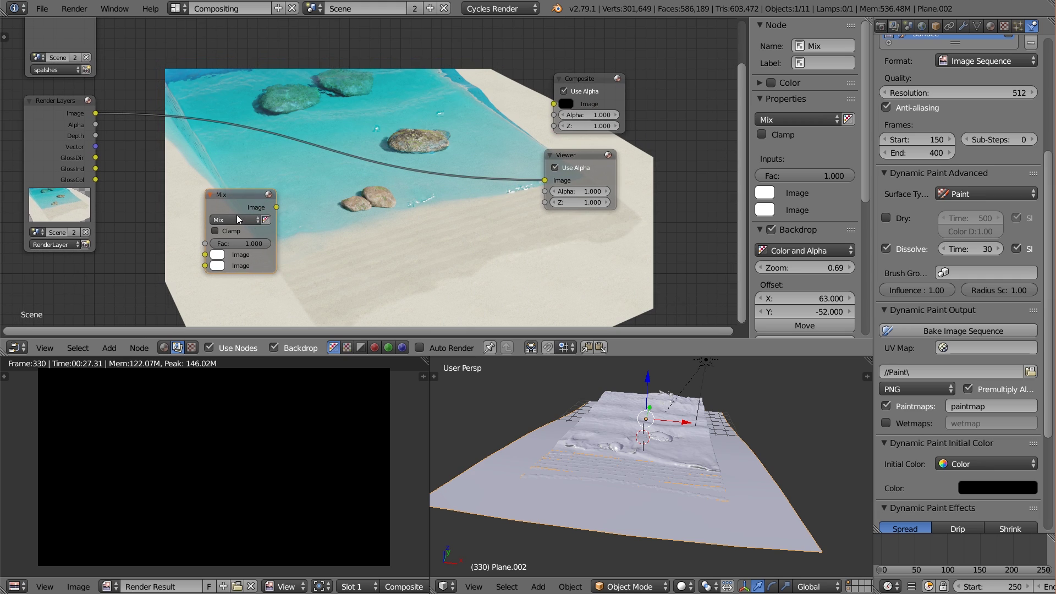
left_click(235, 220)
left_click(231, 220)
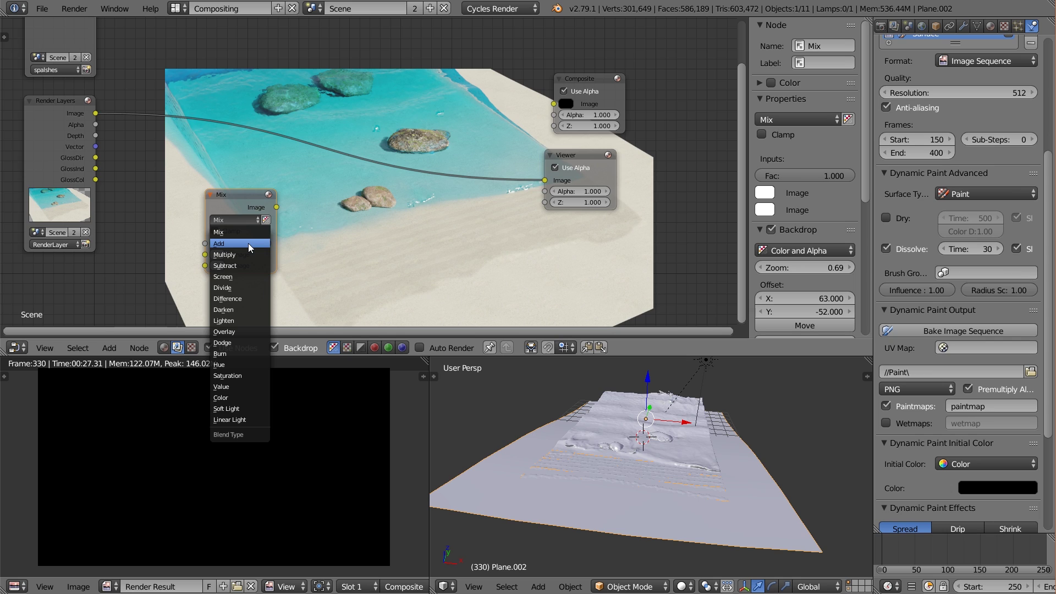
left_click(262, 247)
left_click_drag(234, 206, 252, 209)
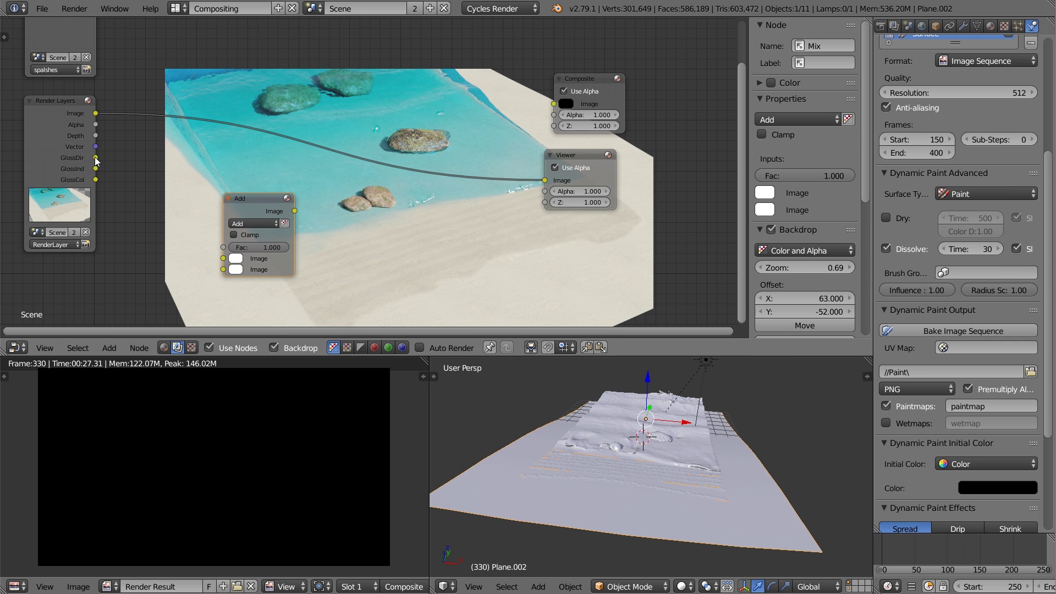
- Connect the RenderLayer's GlossDir and GlossInd passes to the first and second image inputs of the Add node
left_click_drag(95, 158, 230, 263)
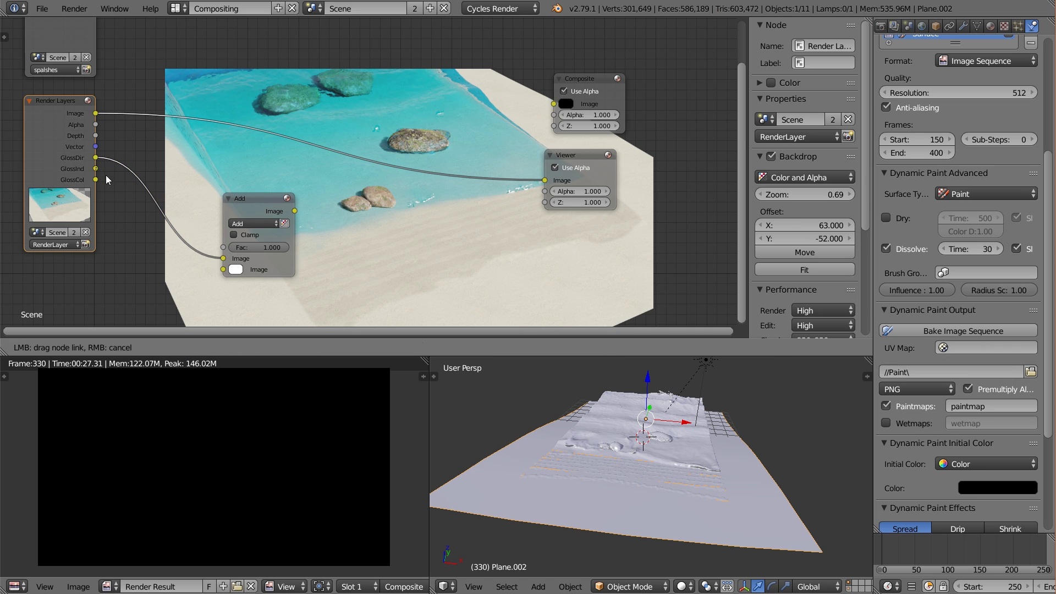
left_click_drag(95, 169, 222, 269)
middle_click_drag(314, 262, 234, 240)
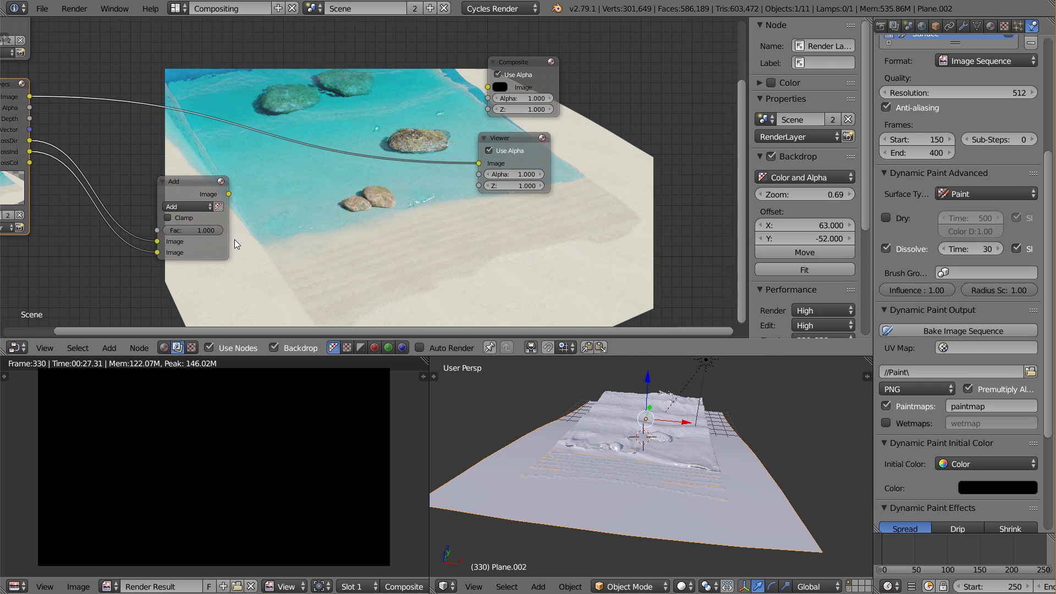
- Duplicate the Add node, place the copy after it and set the copy's blend type to Multiply
left_click_drag(188, 184, 184, 177)
key("shift+d")
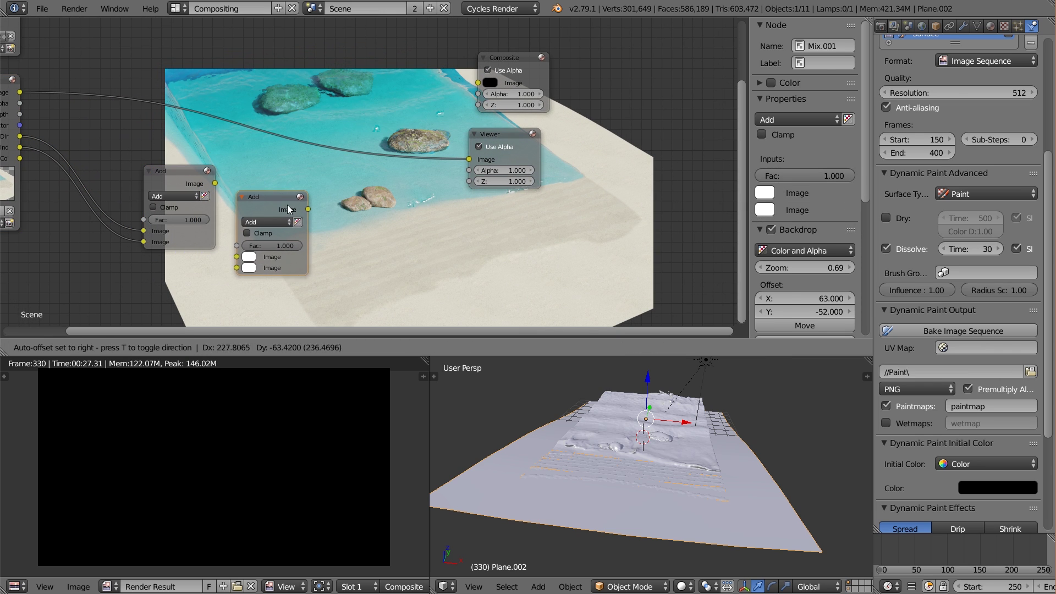
left_click(285, 212)
left_click(282, 221)
left_click(289, 254)
key("Home")
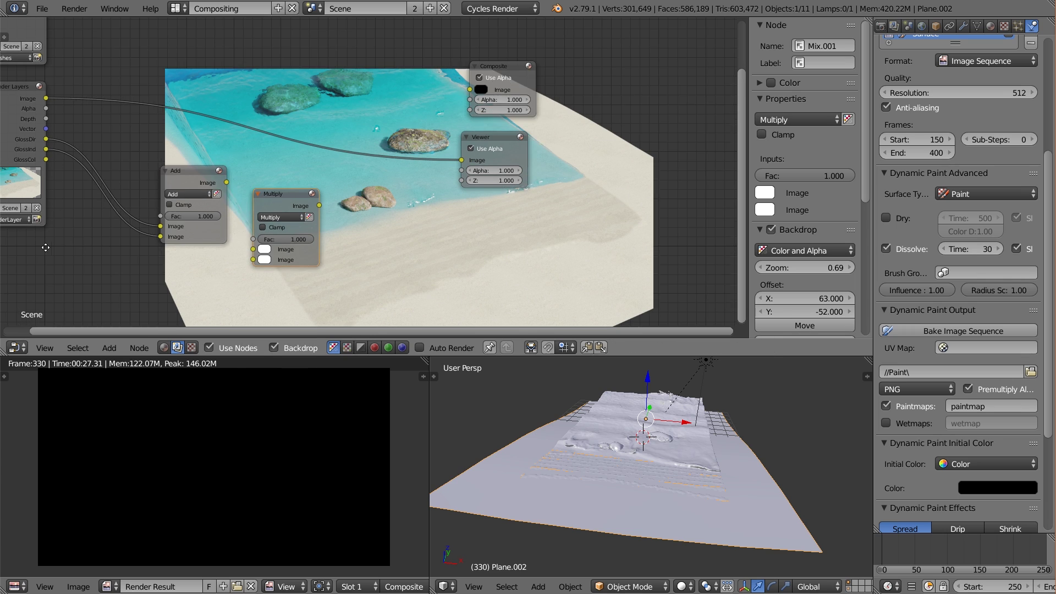
- Connect the Add result and the GlossCol pass to the Multiply node's image inputs, and preview its output in the Viewer
left_click_drag(72, 154, 277, 252)
left_click_drag(250, 176, 282, 241)
left_click(306, 191, "ctrl+shift")
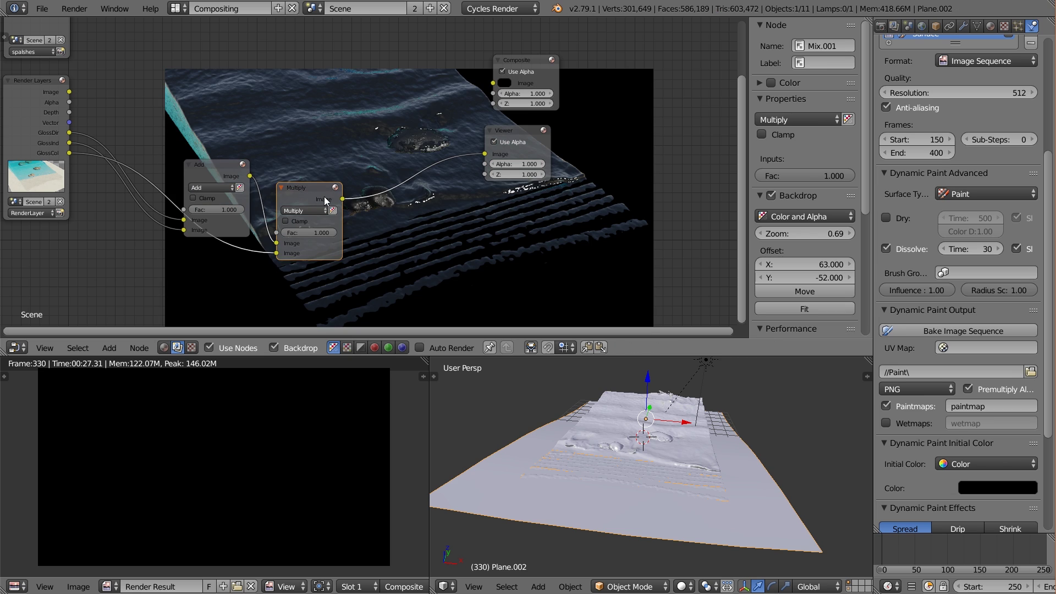
- Move the Viewer node farther from the Multiply node, leaving space between the two
middle_click_drag(393, 213, 230, 183)
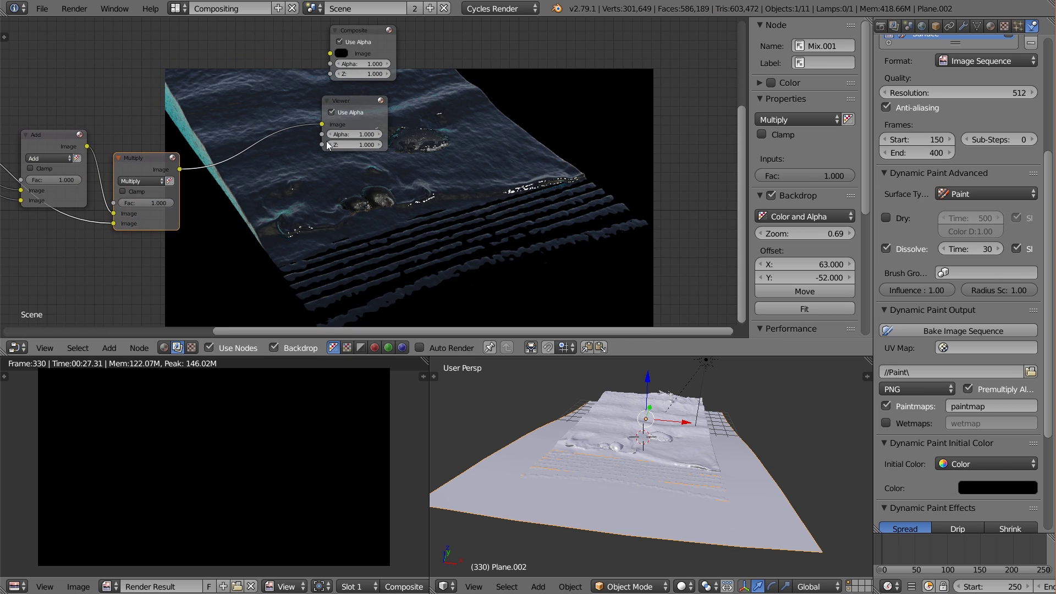
left_click_drag(361, 121, 462, 169)
middle_click_drag(360, 215, 306, 199)
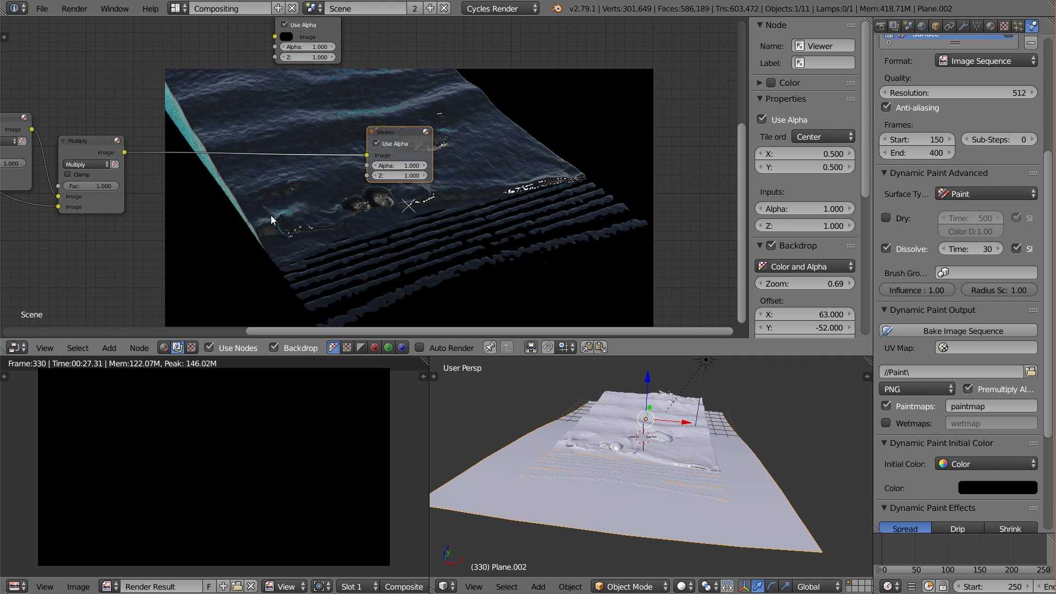
scroll(335, 240, "up", 1)
middle_click_drag(261, 218, 349, 234)
scroll(303, 237, "up", 1)
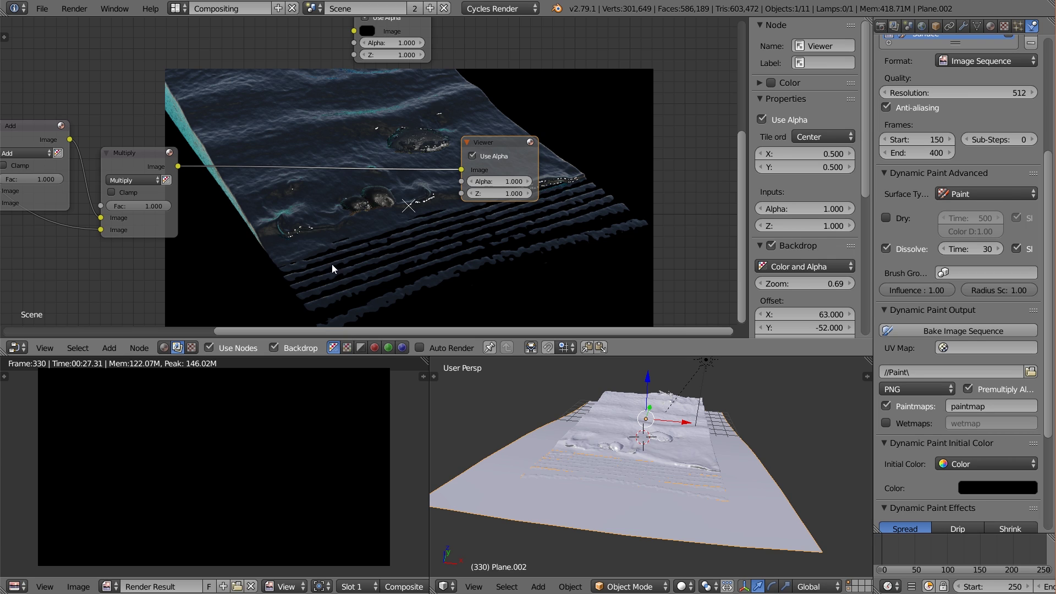
- Add a File Output node after the Multiply node and feed it the Multiply image
key("shift+a")
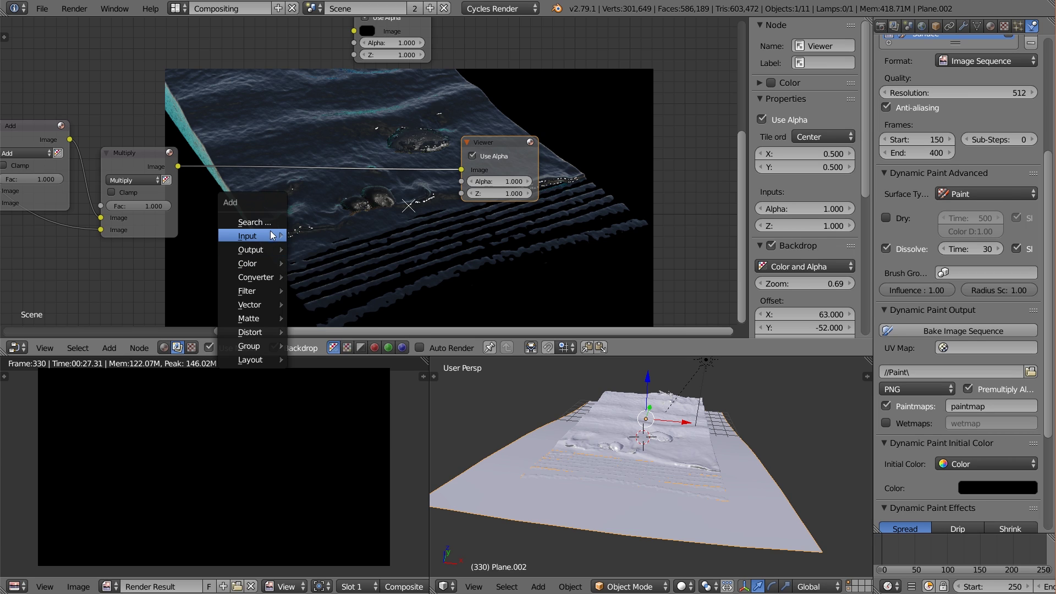
mouse_move(265, 251)
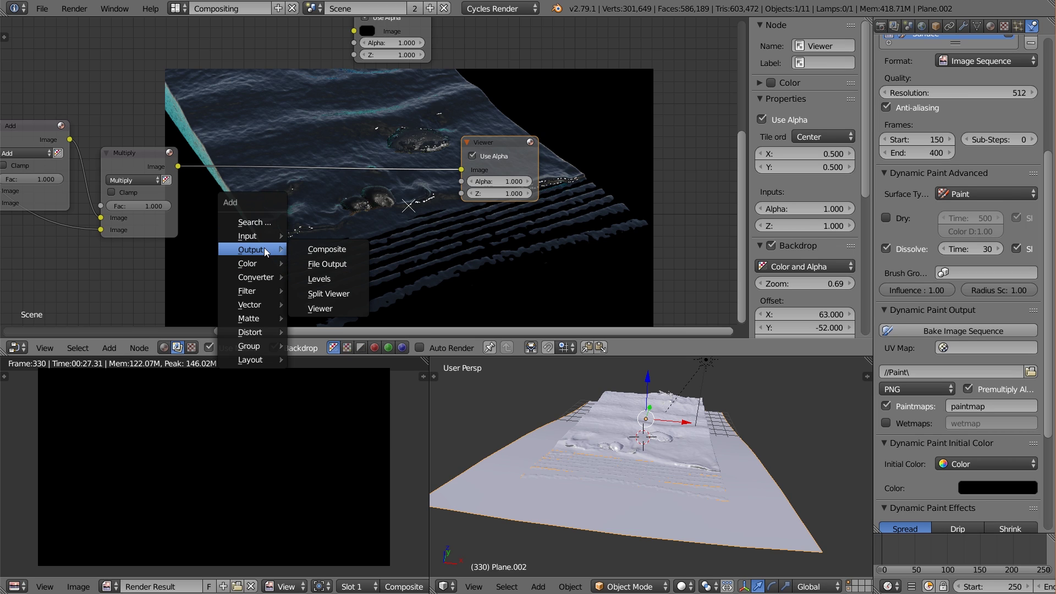
left_click(324, 263)
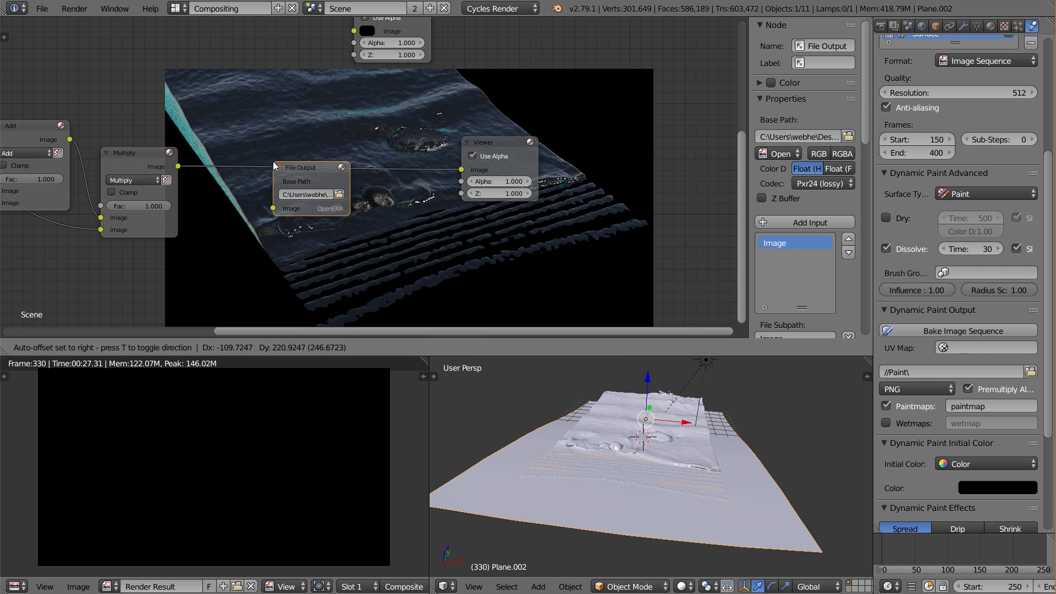
left_click(313, 163)
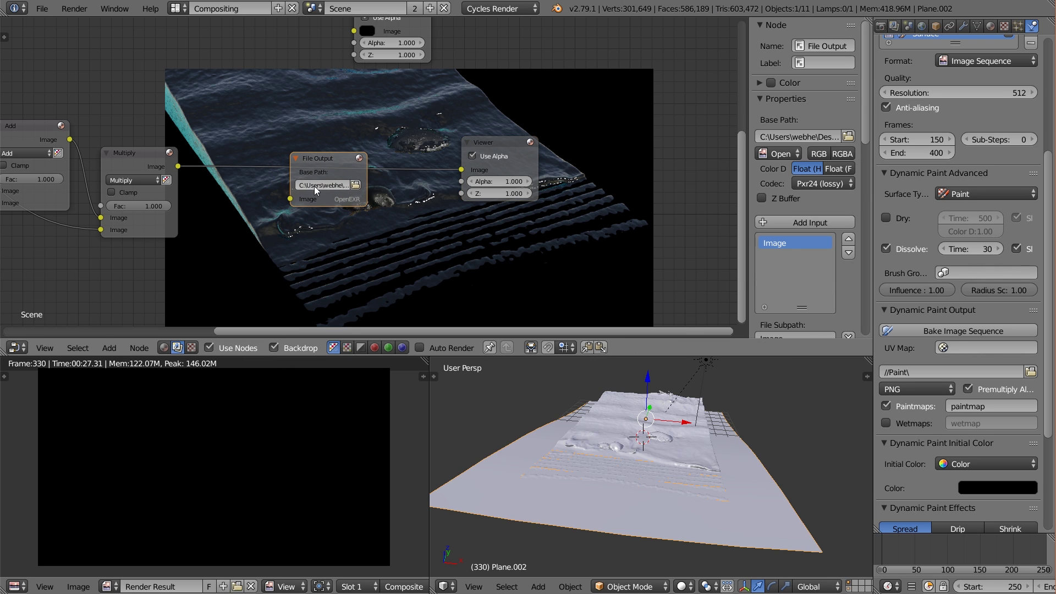
- Create a Glossy folder inside Passes and set it as the File Output node's base path
left_click(355, 185)
left_click(193, 78)
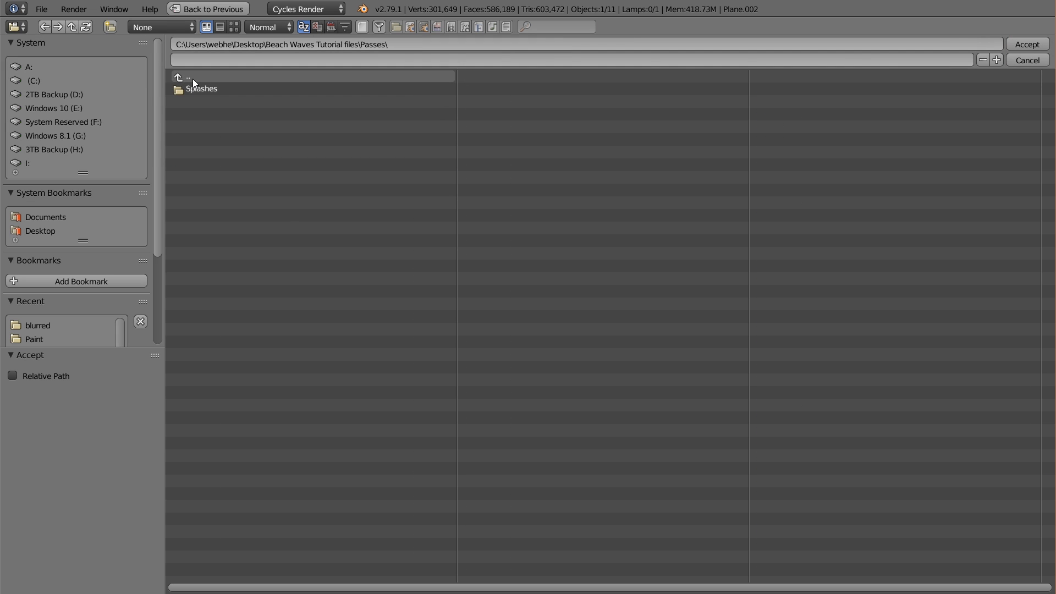
left_click(110, 26)
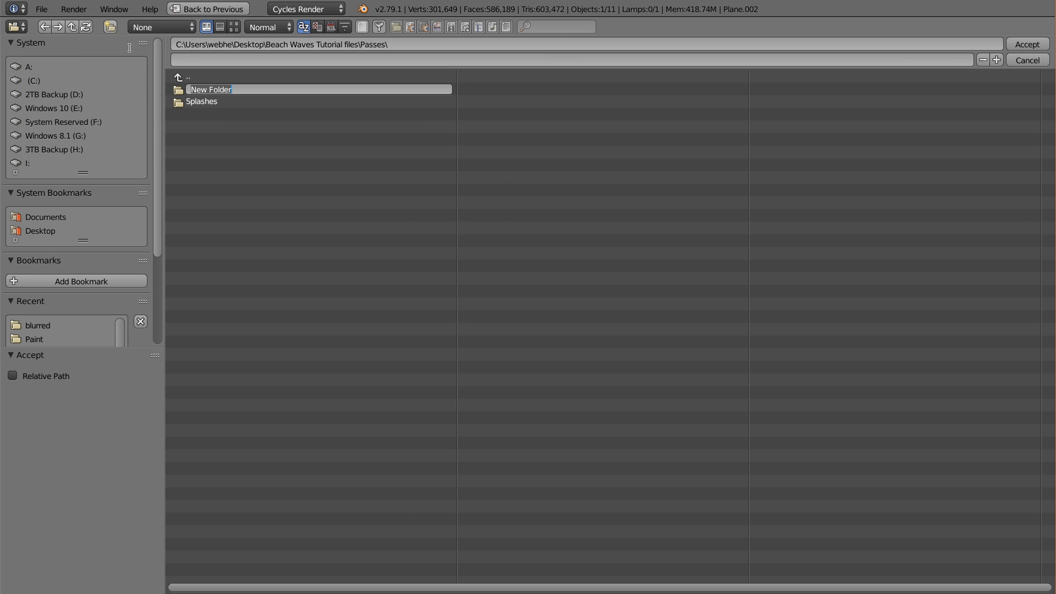
type("Glossy")
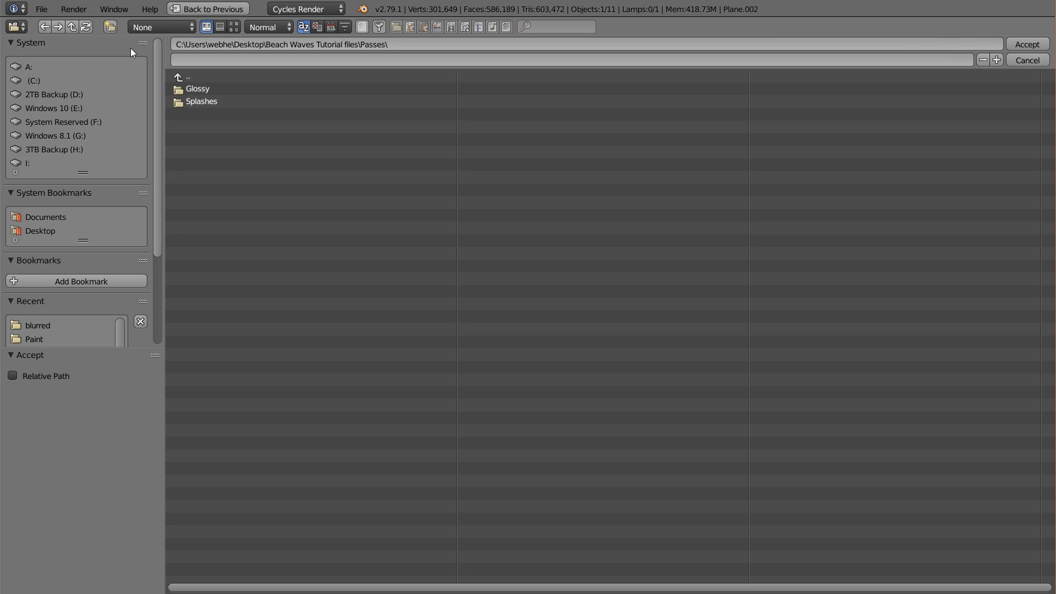
double_click(256, 88)
left_click(1021, 44)
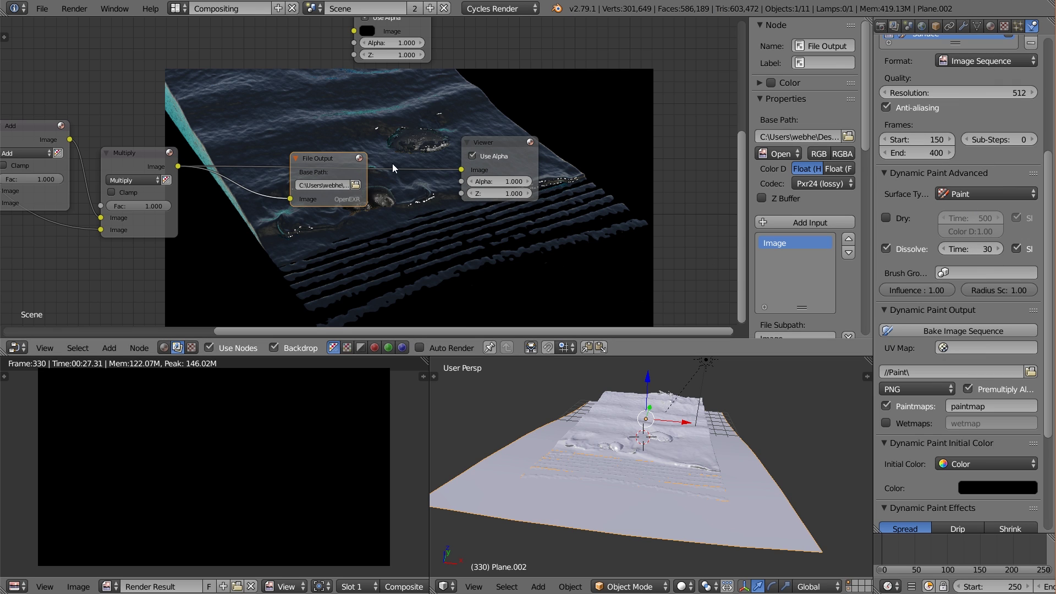
- Move the File Output node below the link between the Multiply and Viewer nodes
left_click_drag(332, 167, 333, 221)
scroll(248, 217, "down", 4)
middle_click_drag(180, 216, 297, 220)
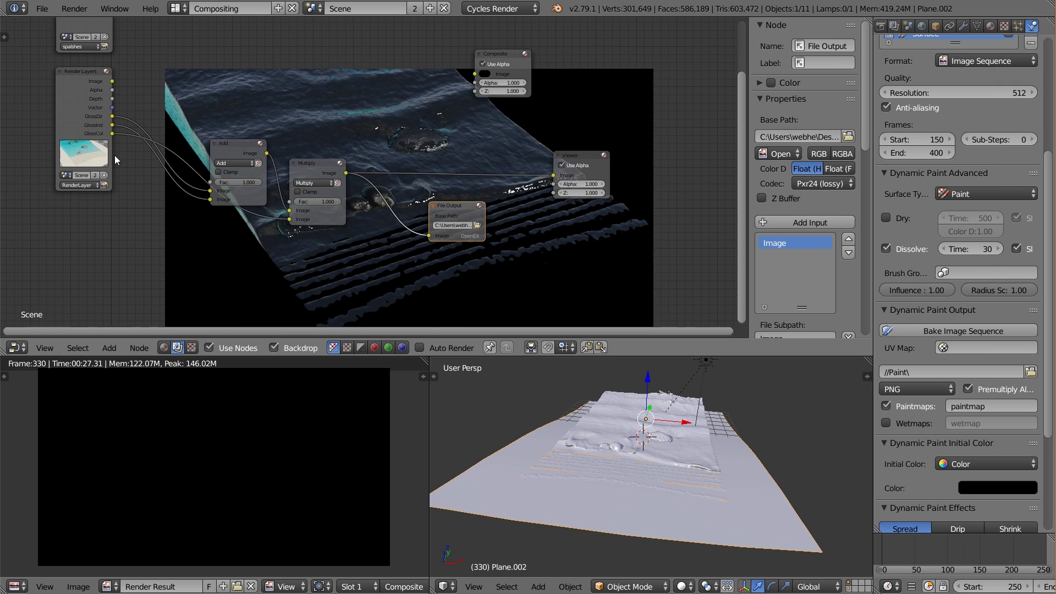
left_click_drag(463, 209, 469, 209)
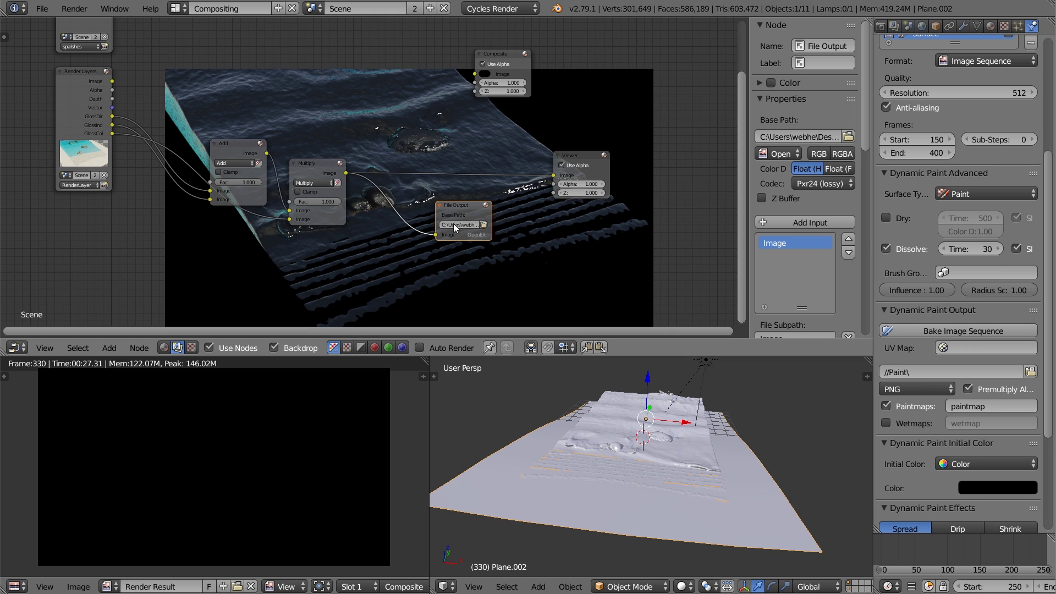
- Add a Separate RGBA node beside the RenderLayer node and feed it that layer's Vector pass
middle_click_drag(591, 148, 543, 178)
middle_click_drag(390, 152, 410, 208)
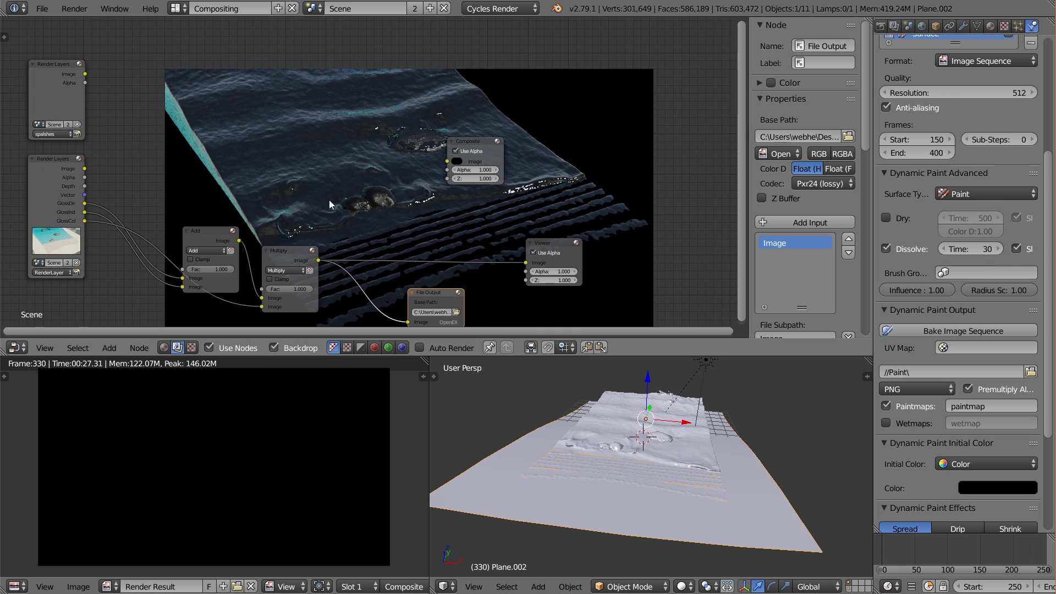
key("shift+a")
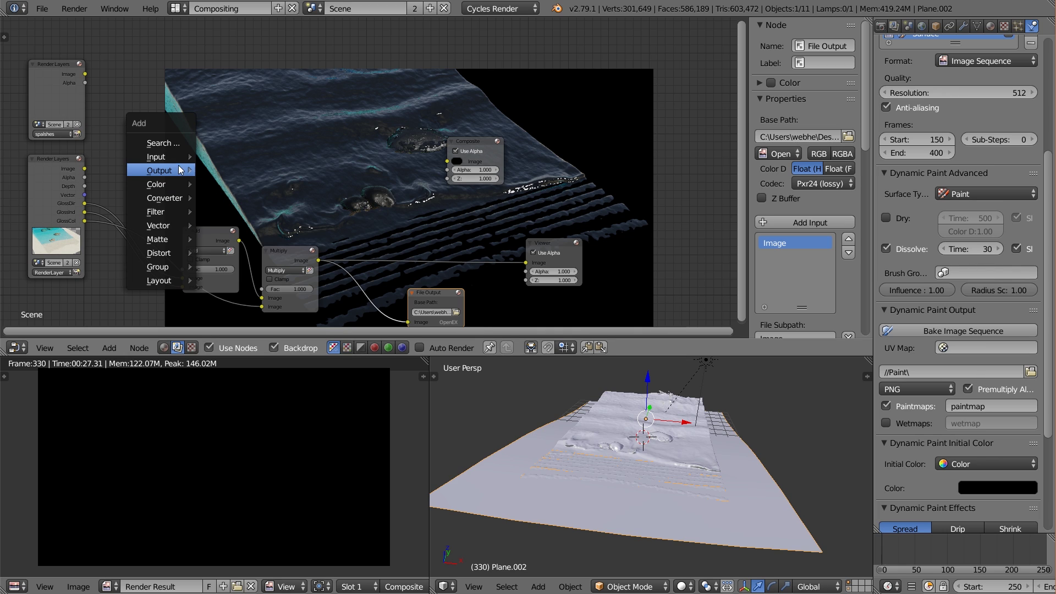
mouse_move(180, 169)
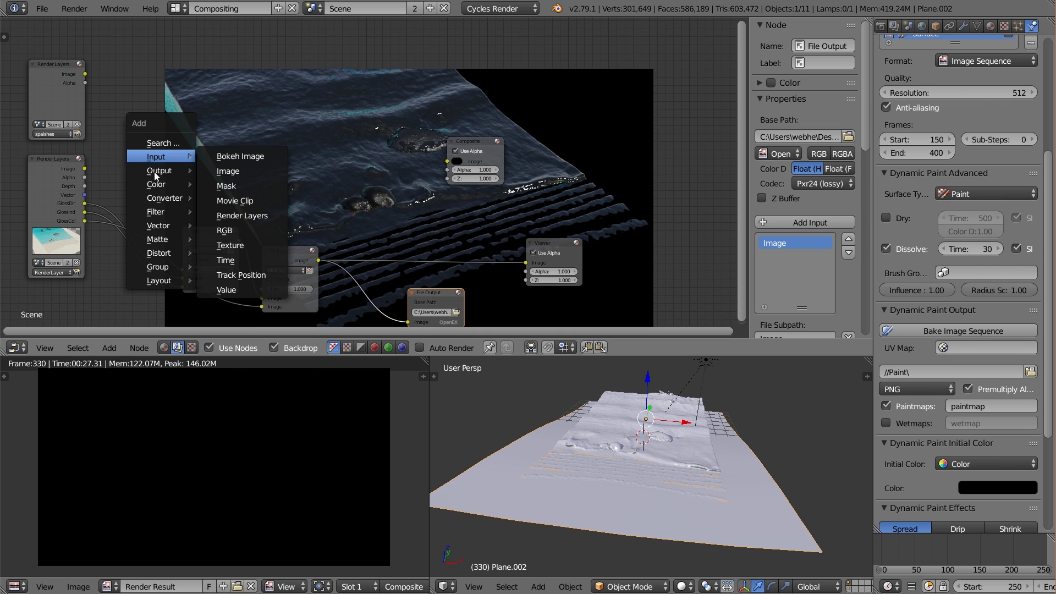
mouse_move(164, 199)
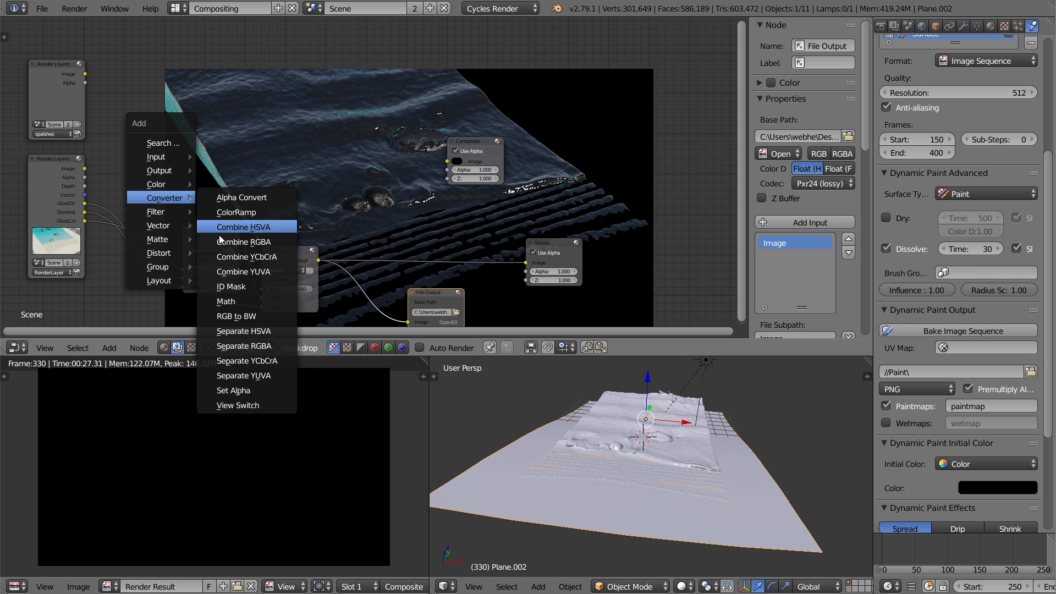
left_click(253, 344)
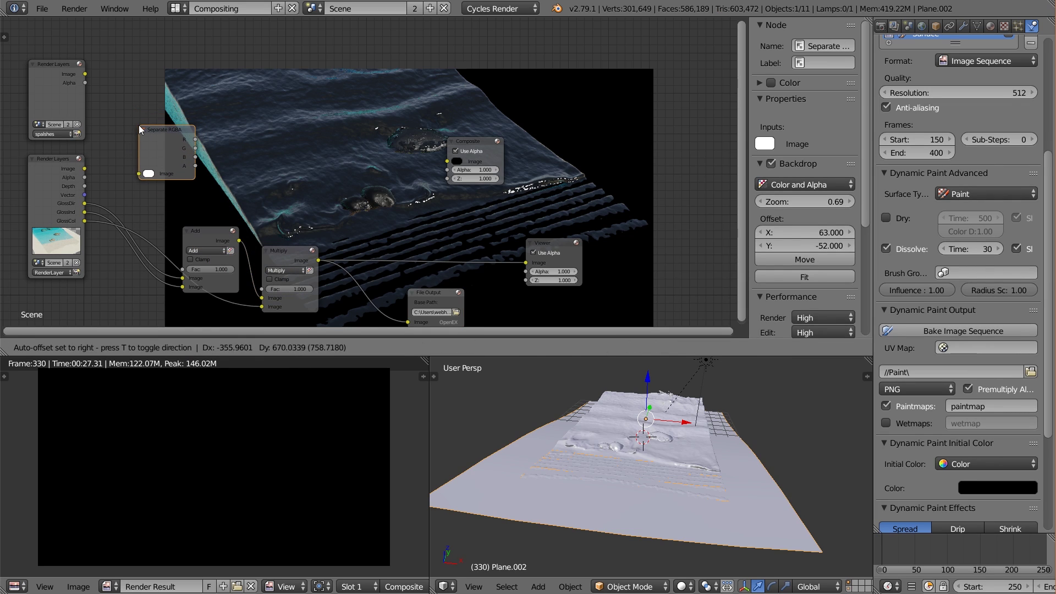
left_click(139, 126)
left_click_drag(84, 194, 138, 174)
middle_click_drag(220, 177, 149, 192)
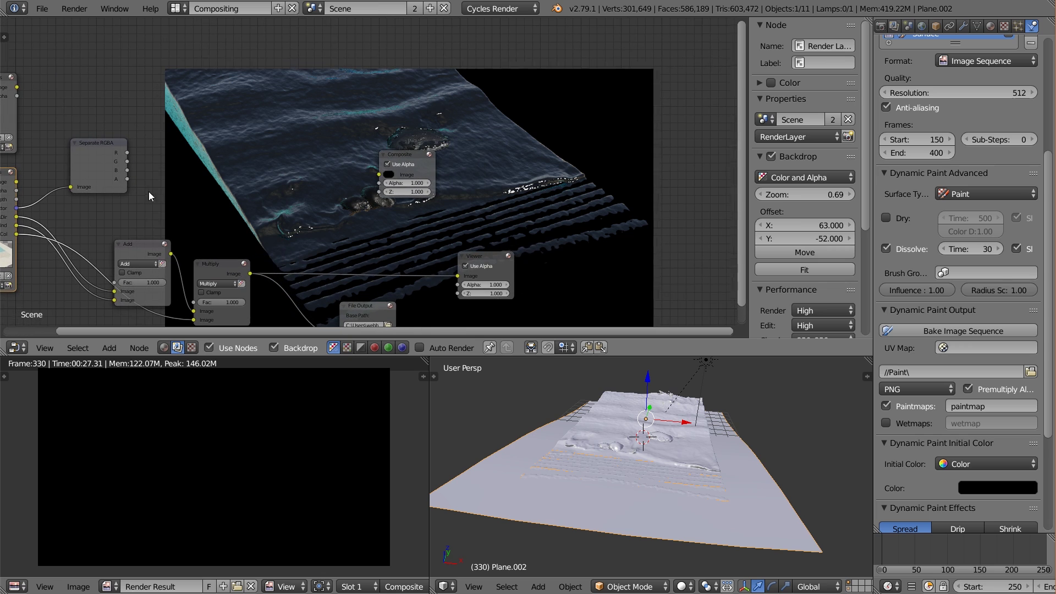
- Cycle the Viewer through the Separate RGBA channels to the A output, and move the Composite node aside
left_click(107, 159, "ctrl+shift")
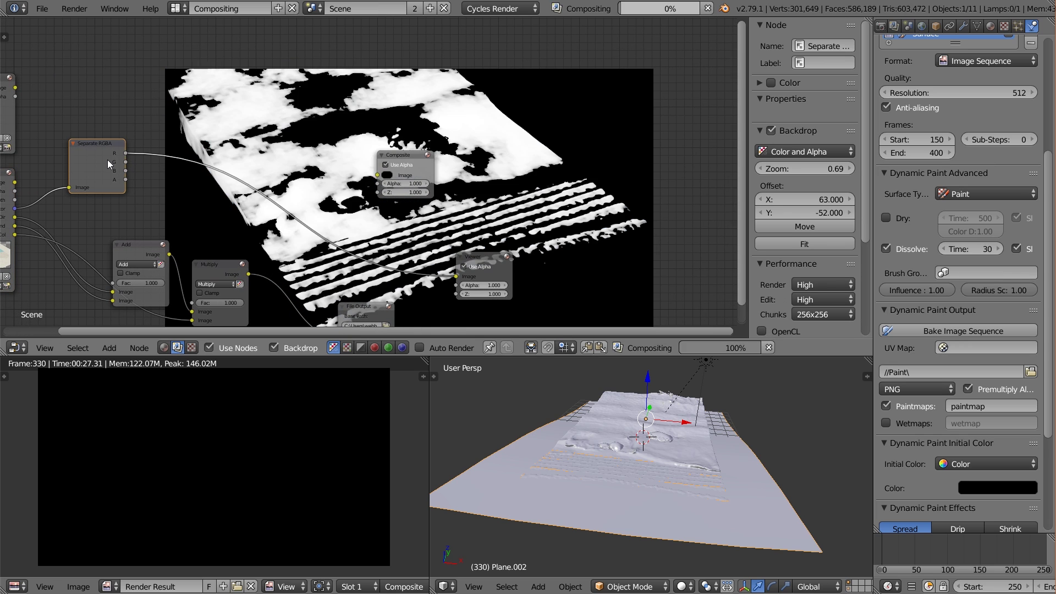
left_click(107, 160, "ctrl+shift")
left_click(107, 159, "ctrl+shift")
left_click(107, 160, "ctrl+shift")
scroll(356, 206, "up", 2)
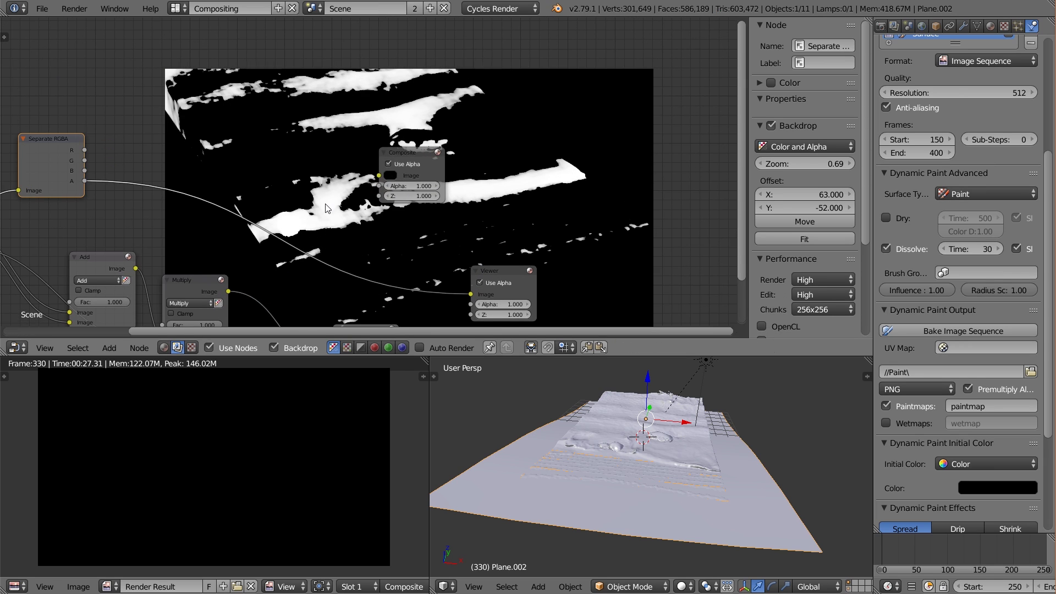
left_click_drag(451, 144, 487, 123)
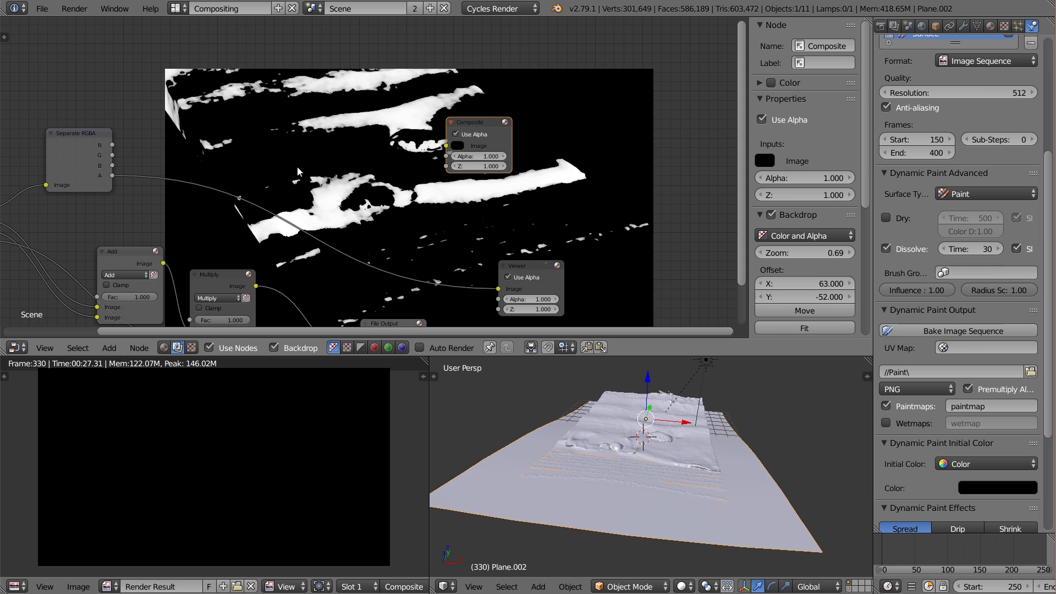
- Insert a Math node between the Separate RGBA A output and the Viewer, and set its operation to Multiply
key("shift+a")
mouse_move(216, 152)
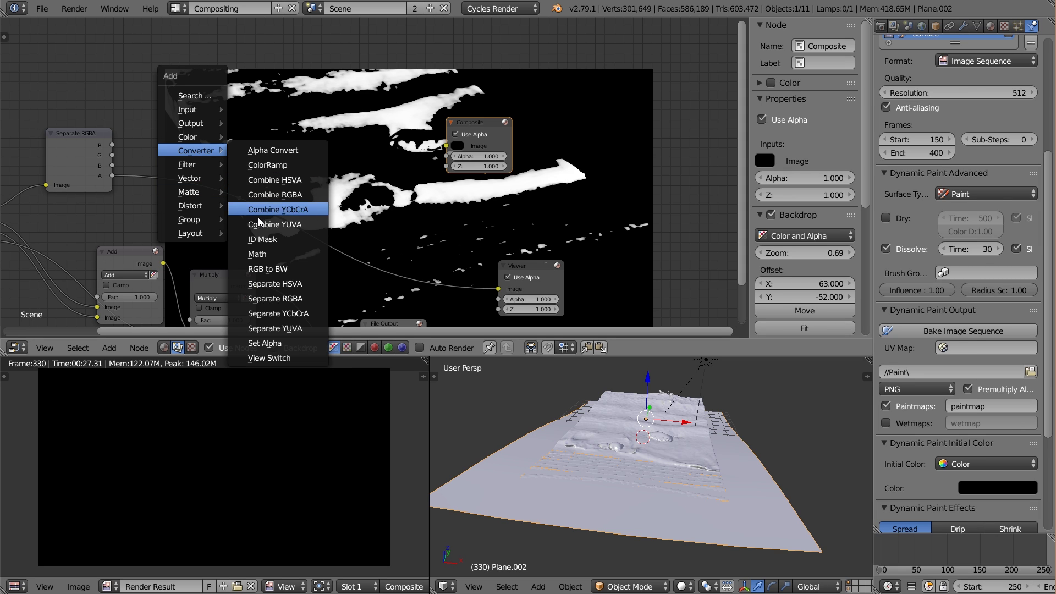
left_click(257, 254)
left_click(158, 137)
left_click(180, 156)
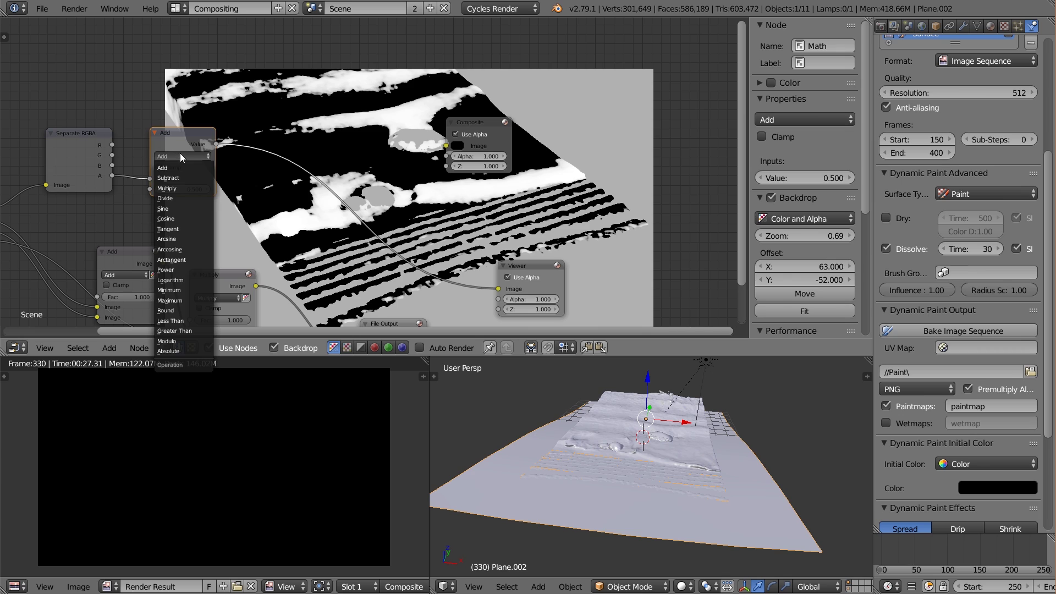
left_click(182, 182)
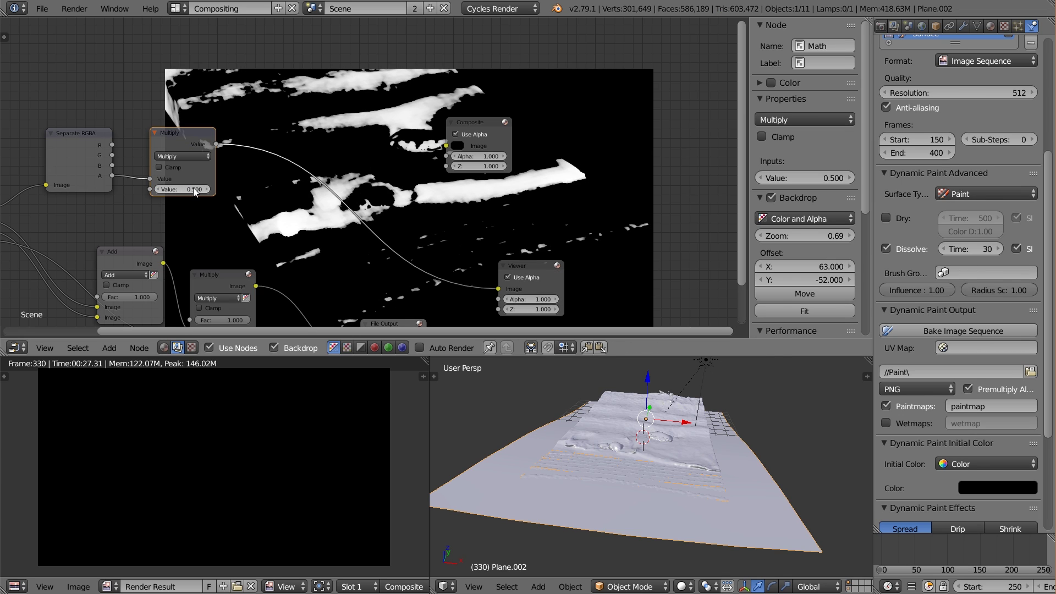
- Try 0.05 as the Math Multiply node's factor
left_click(193, 187)
type("0.05")
key("Return")
scroll(345, 188, "up", 2)
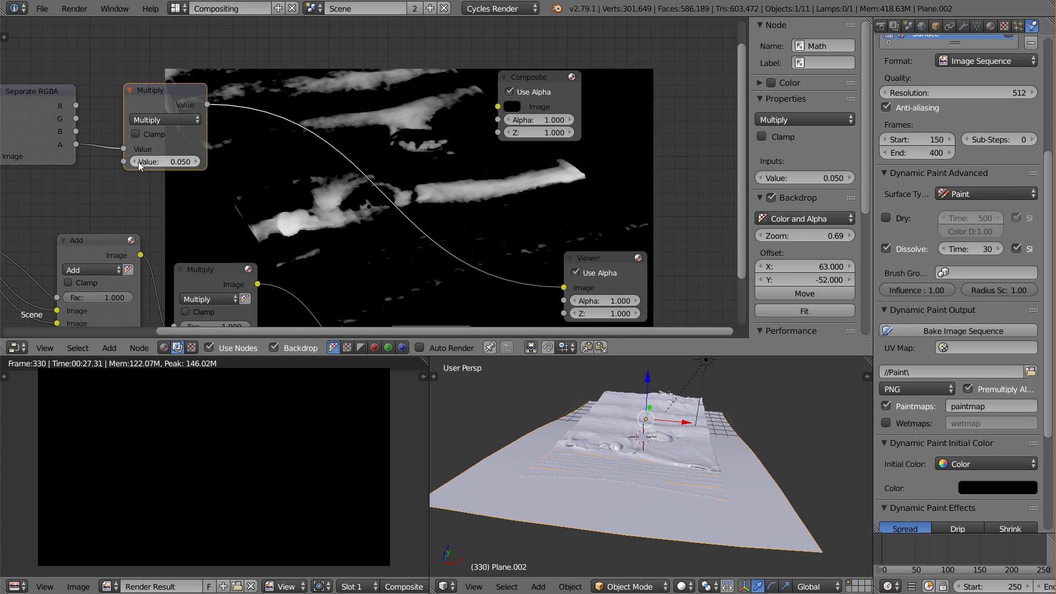
- Try 0.01 as the Math Multiply node's factor and check the darker backdrop
left_click(158, 161)
type("0.0")
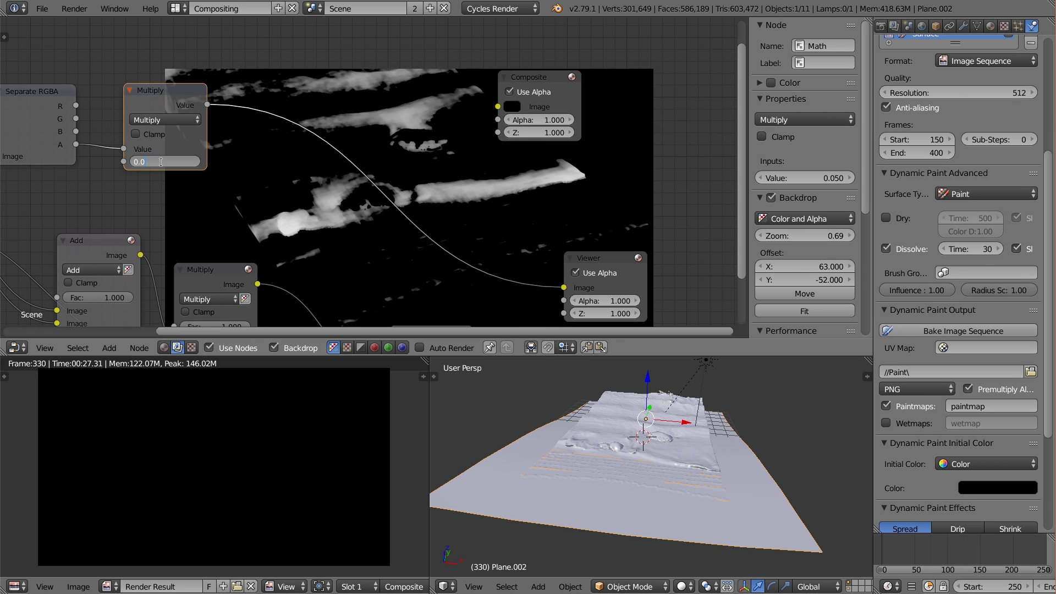
type("1")
key("Return")
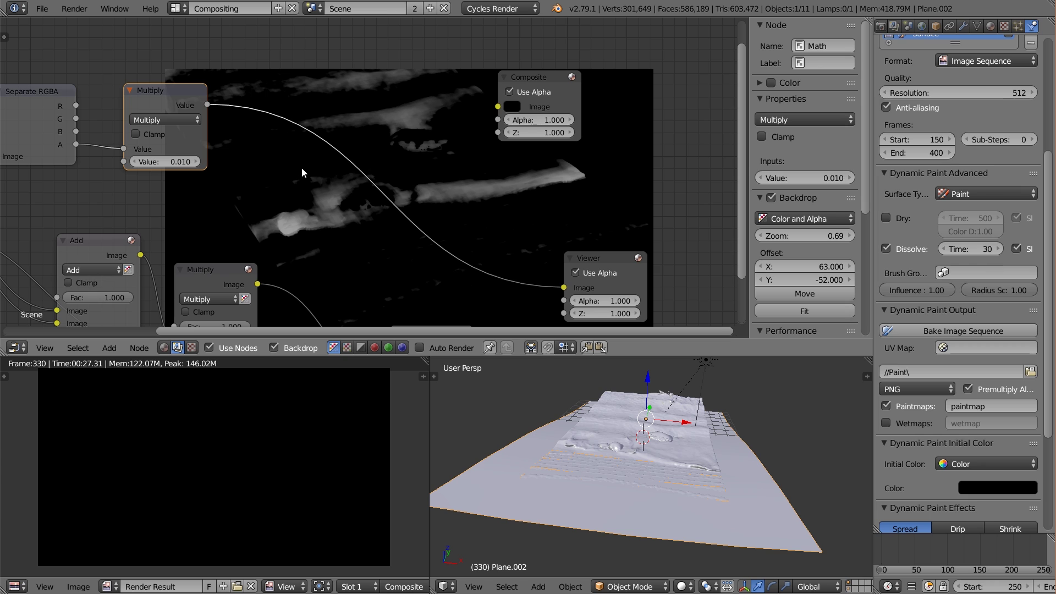
middle_click_drag(319, 168, 284, 187)
scroll(447, 171, "down", 3)
middle_click_drag(435, 187, 383, 221)
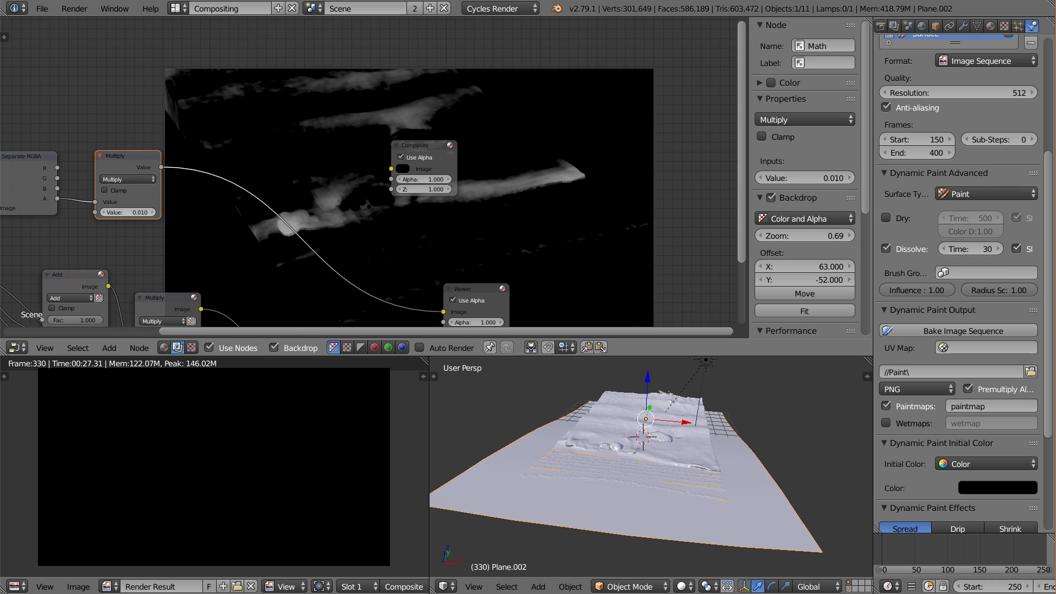
- Set the Math Multiply node's value to 0.015 and shift the Composite node slightly aside
left_click(144, 216)
type("0.015")
key("Return")
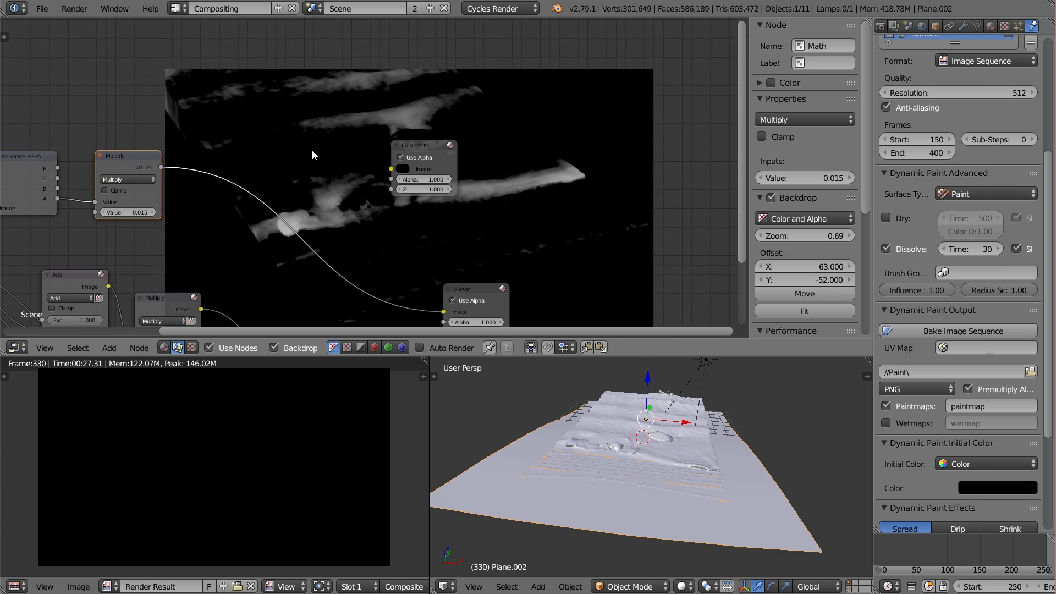
left_click_drag(415, 150, 431, 143)
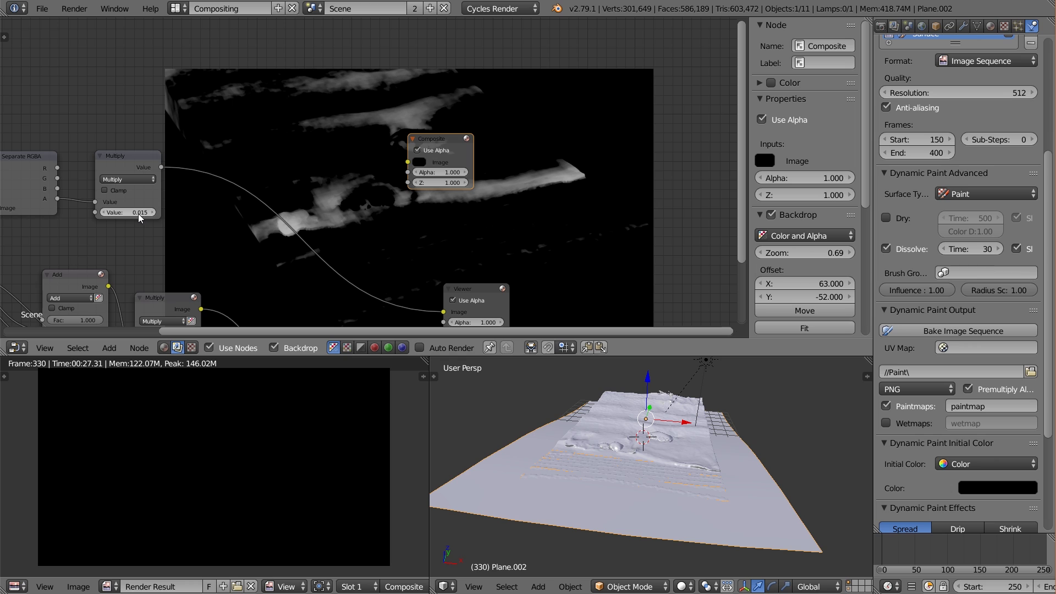
- Insert a ColorRamp node between the Math Multiply node and the Viewer, spacing it apart from the Composite node
scroll(176, 199, "down", 2)
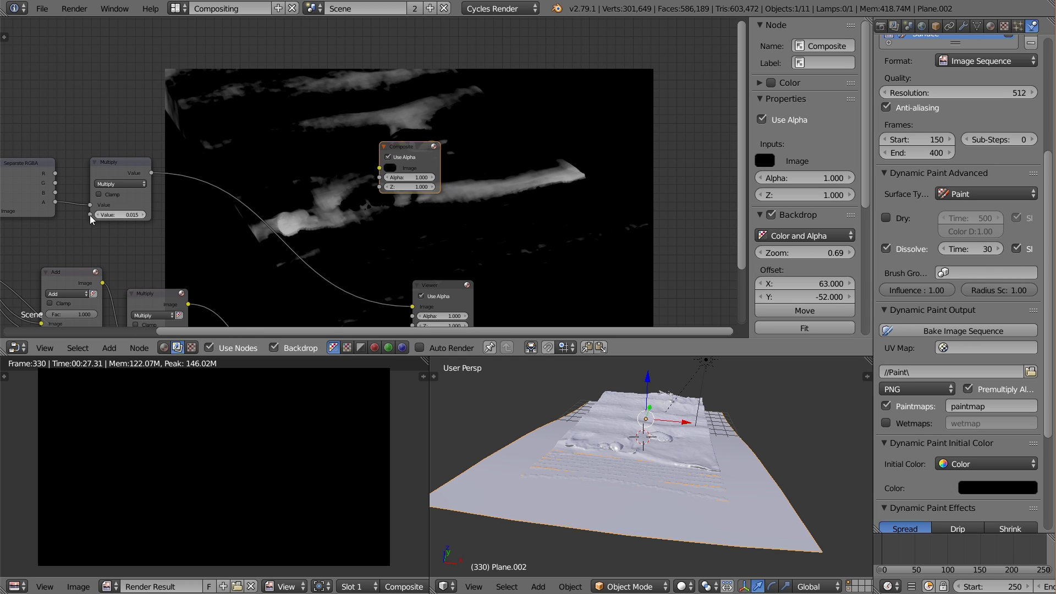
key("shift+a")
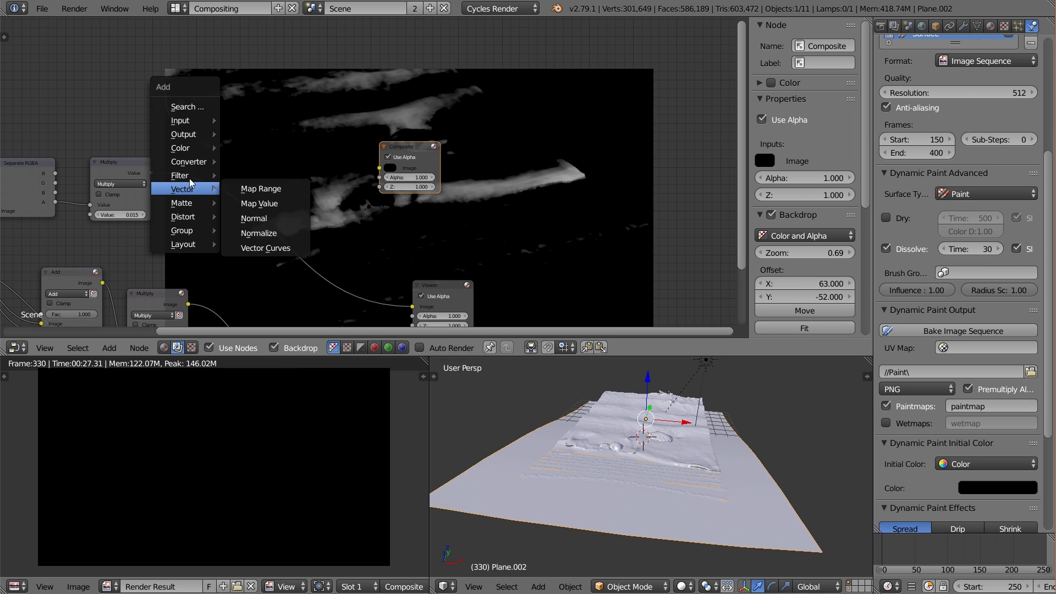
mouse_move(191, 162)
left_click(260, 176)
left_click(166, 132)
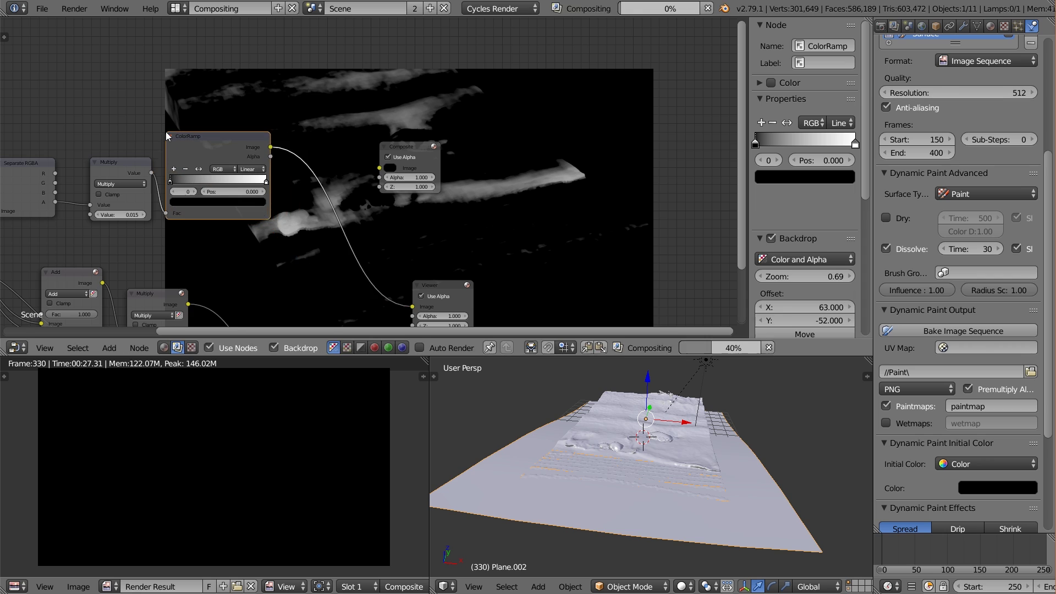
middle_click_drag(283, 177, 165, 188)
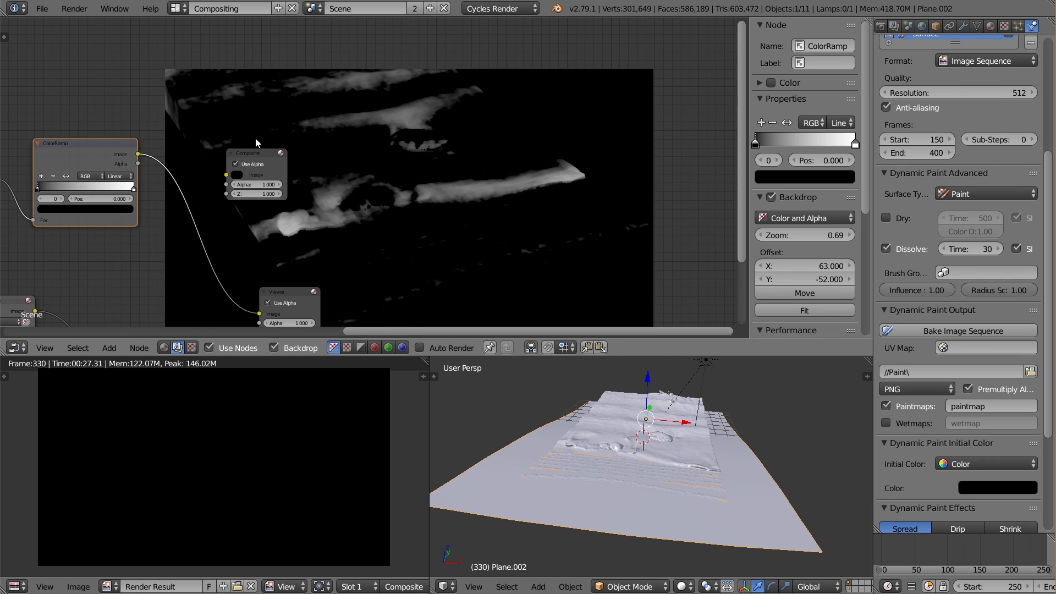
left_click_drag(270, 163, 286, 143)
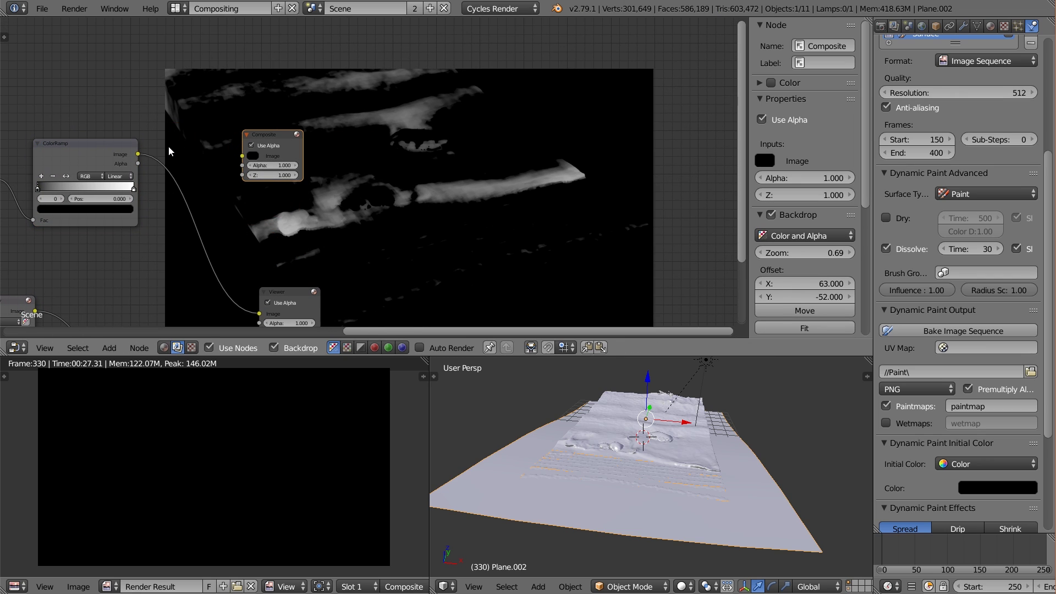
left_click_drag(85, 168, 75, 169)
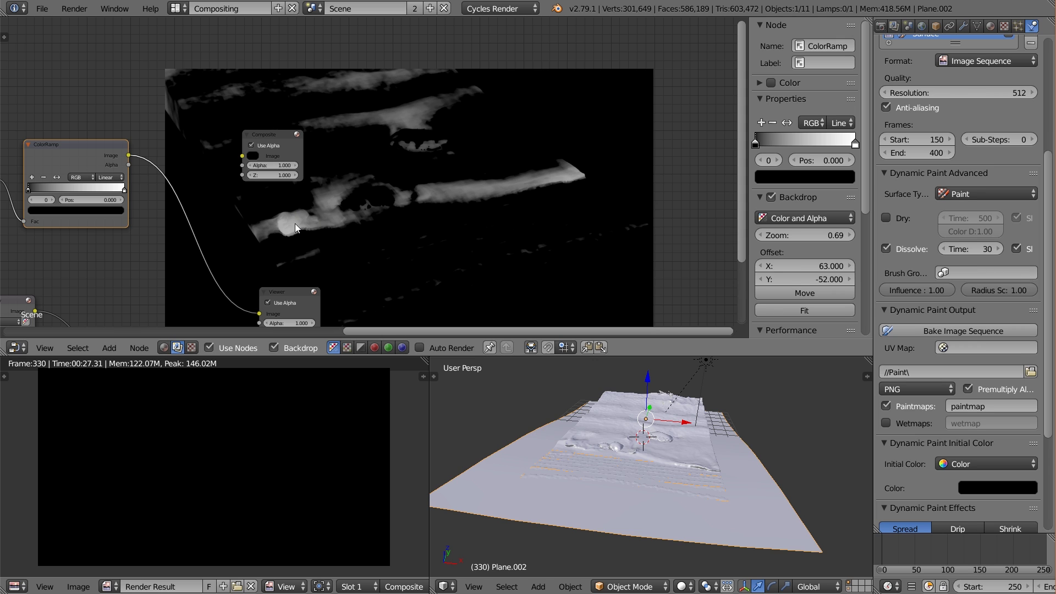
- Duplicate the File Output node, place the copy beside the ColorRamp, and feed it the ColorRamp image
scroll(299, 248, "down", 1)
middle_click_drag(299, 249, 315, 93)
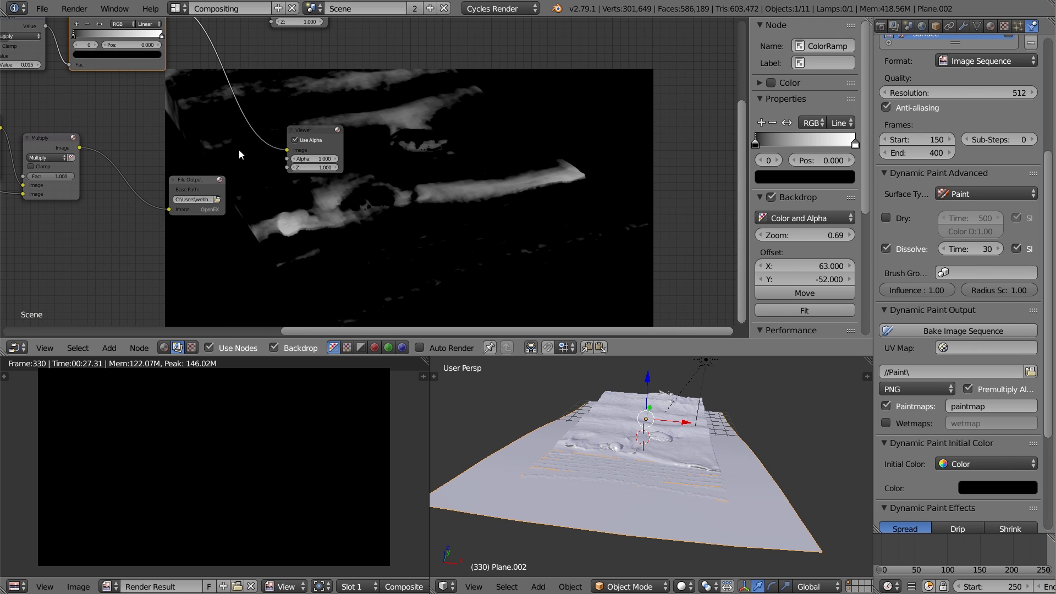
left_click(202, 181)
middle_click_drag(246, 128, 243, 203)
key("shift+d")
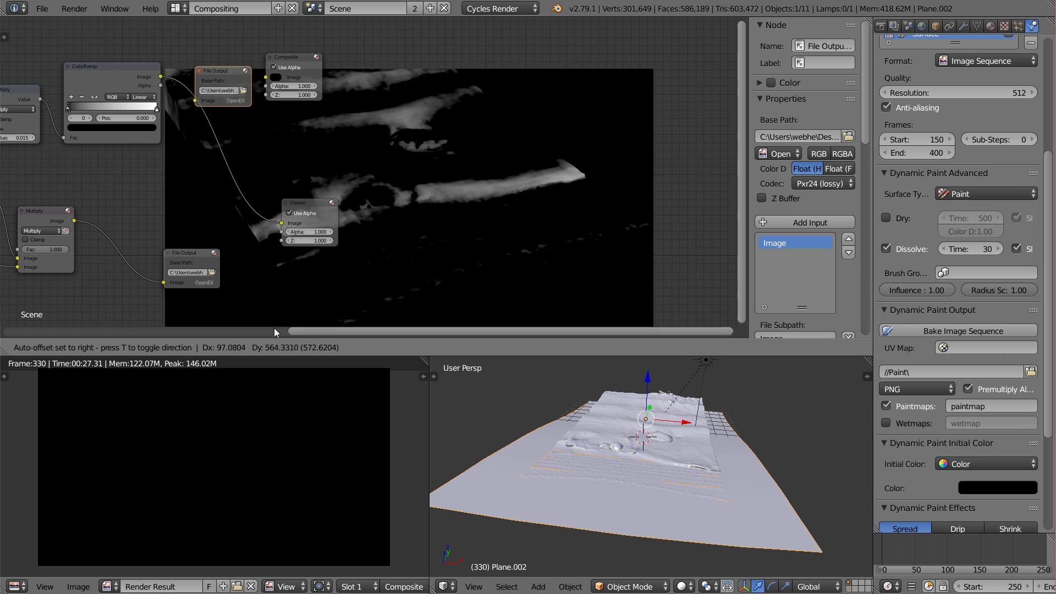
left_click(181, 182)
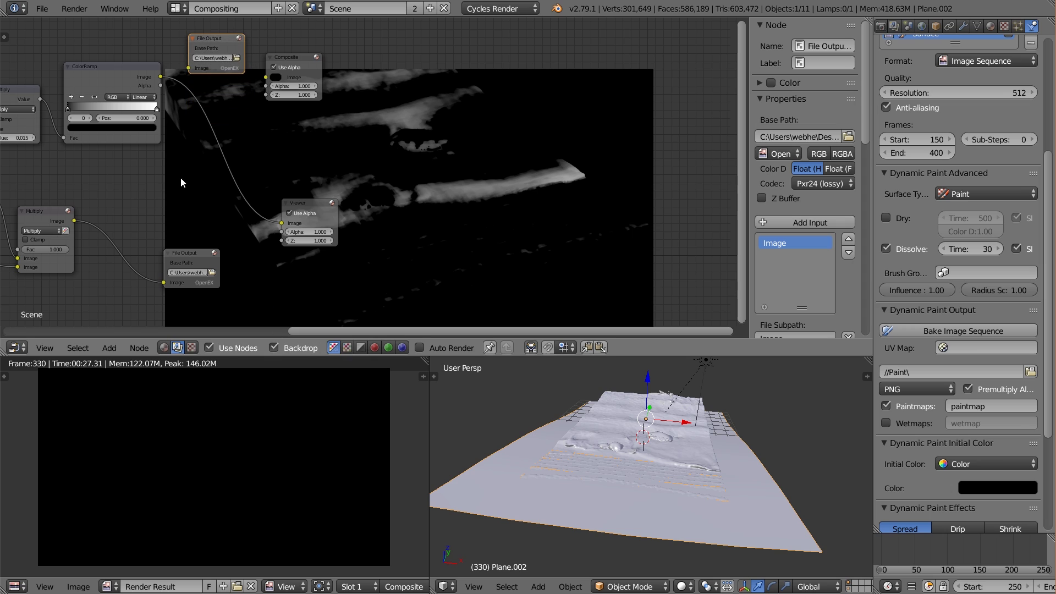
- Create a Vector folder inside Passes and set it as the duplicated File Output node's base path
left_click(236, 58)
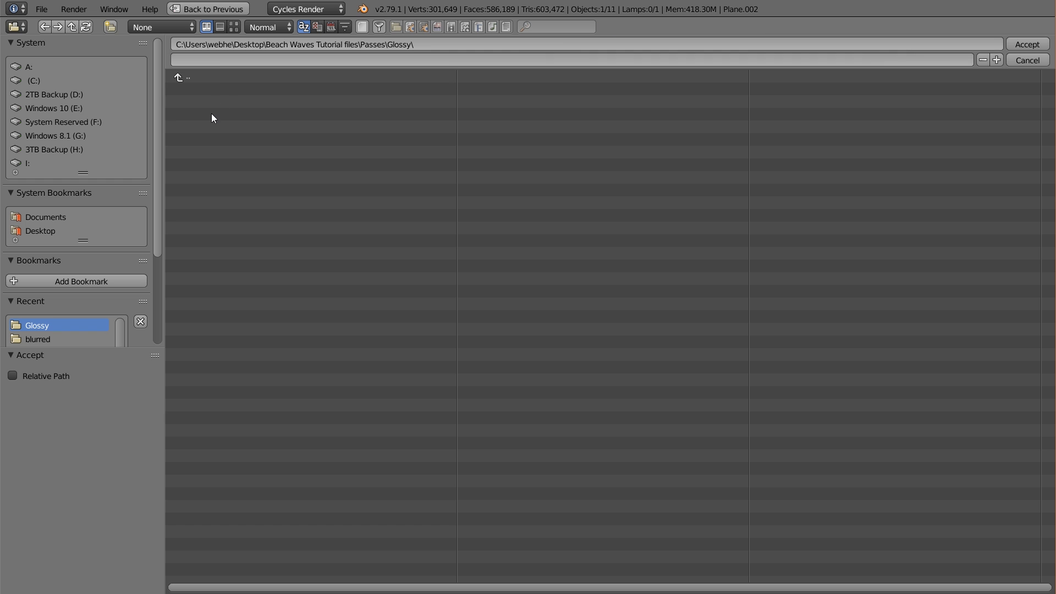
left_click(213, 77)
left_click(110, 27)
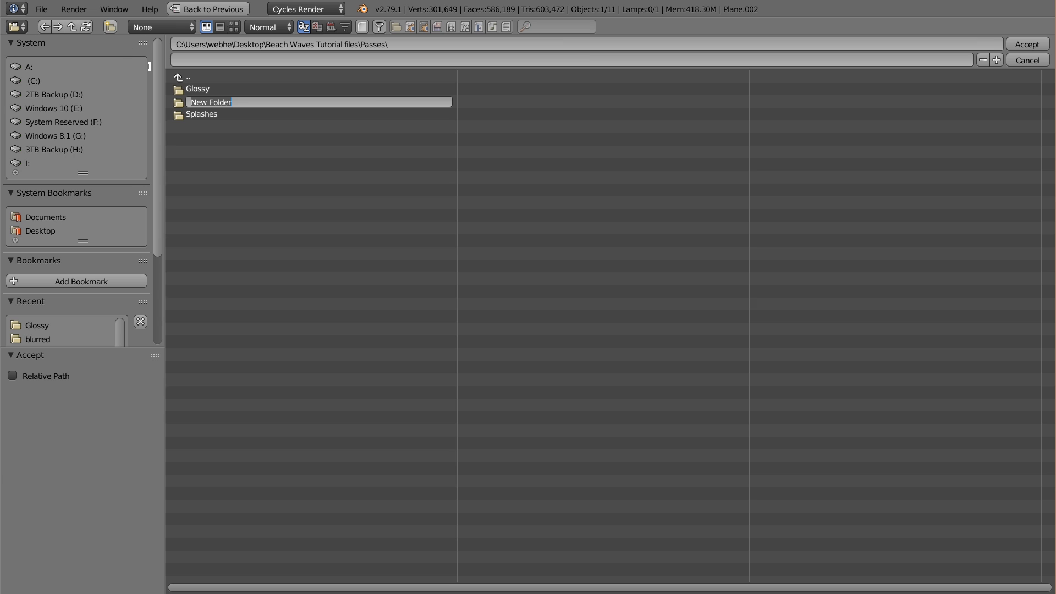
type("S")
type("ector")
key("Return")
left_click(246, 110)
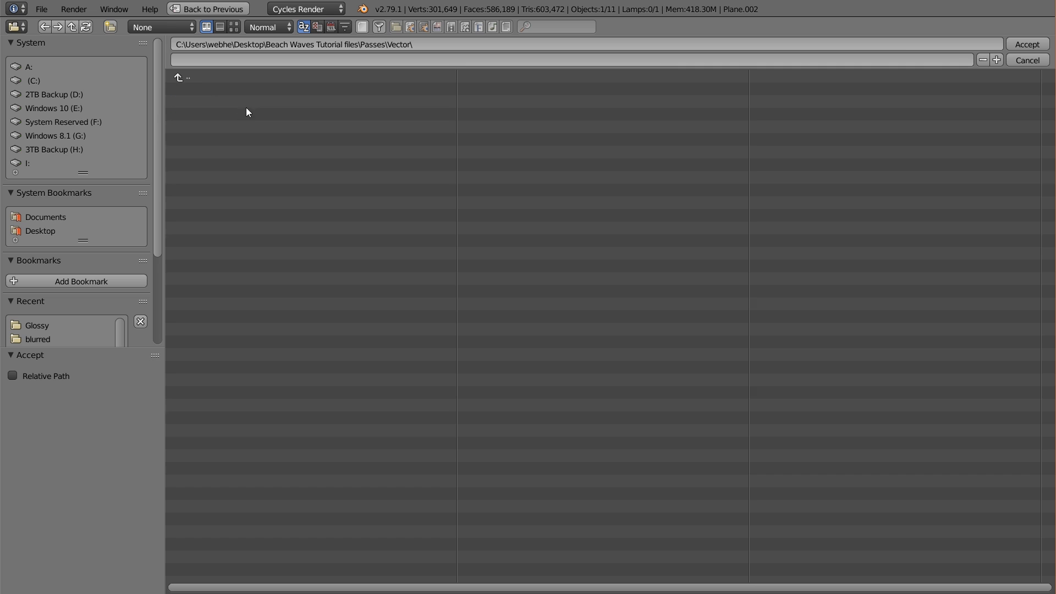
left_click(1027, 44)
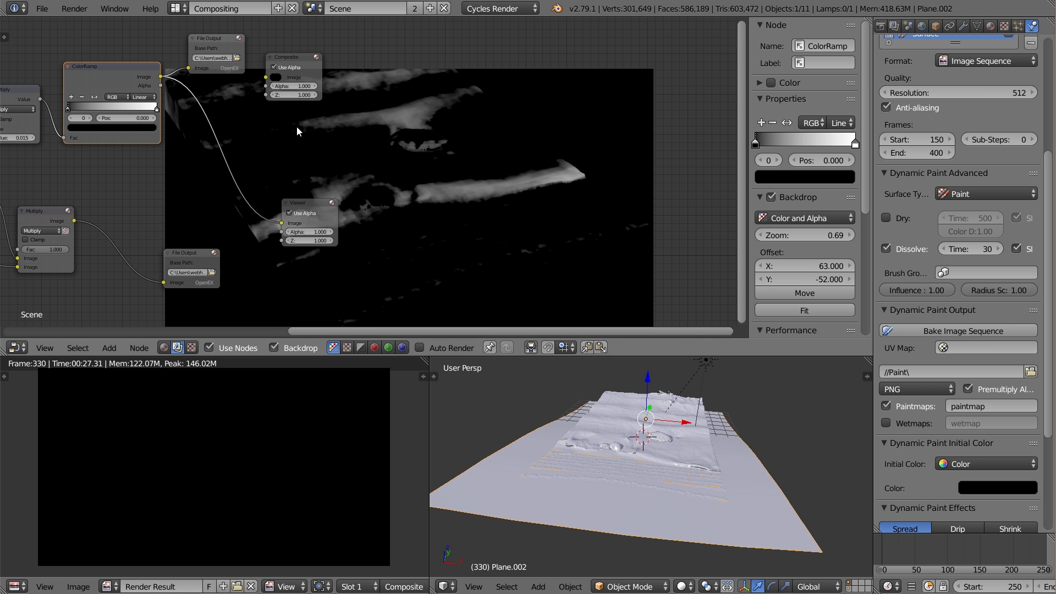
- Move the Vector File Output node lower beside the ColorRamp, and connect the RenderLayer Image output to the Composite node
middle_click_drag(297, 131, 516, 111)
left_click_drag(364, 61, 367, 71)
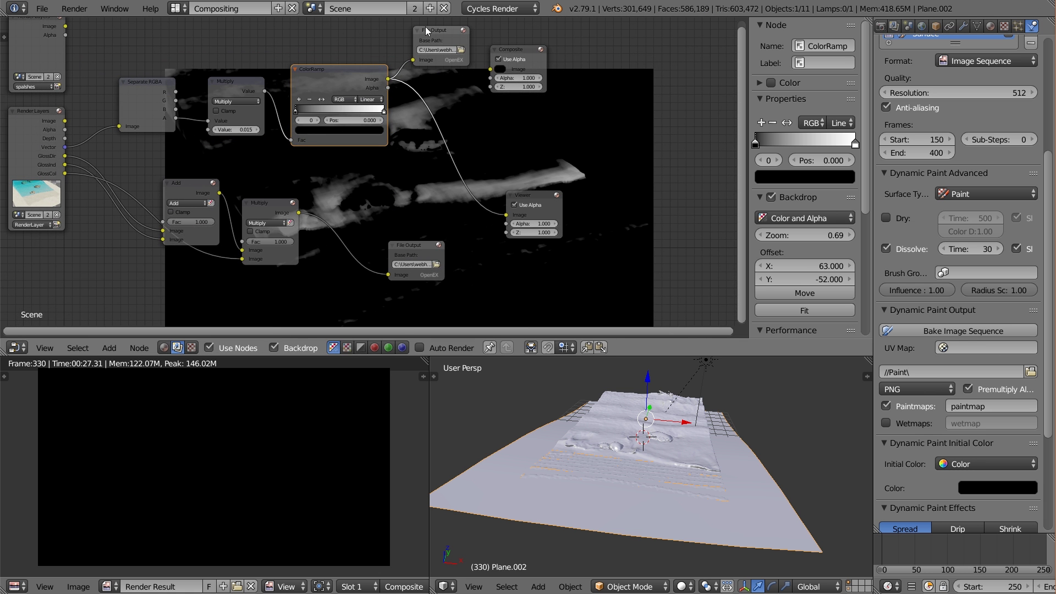
left_click_drag(443, 38, 471, 82)
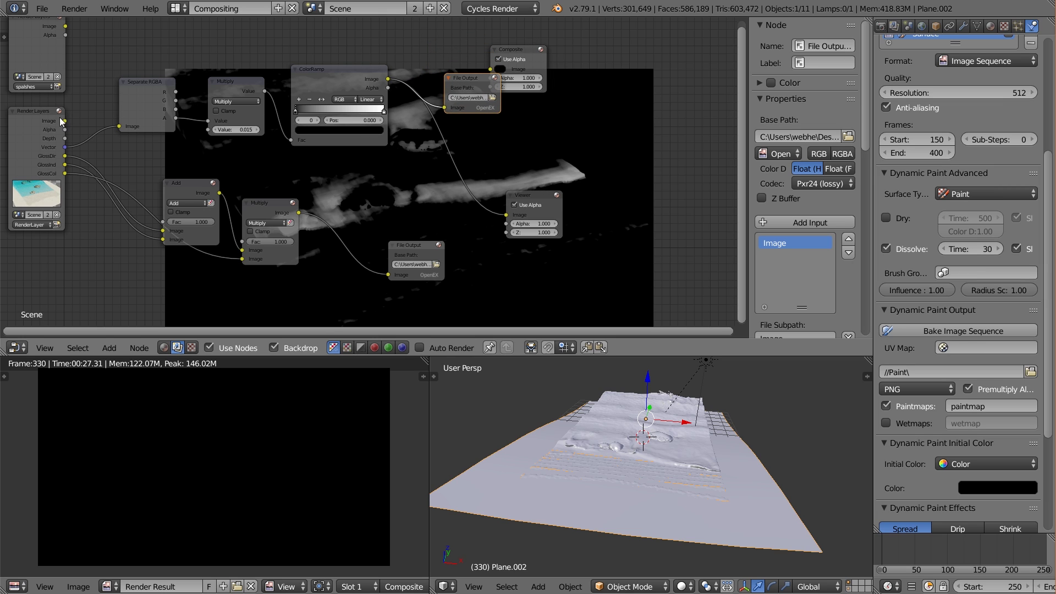
left_click_drag(65, 120, 580, 121)
- Create a Main folder inside Passes and set it as the scene's render output path
left_click(881, 25)
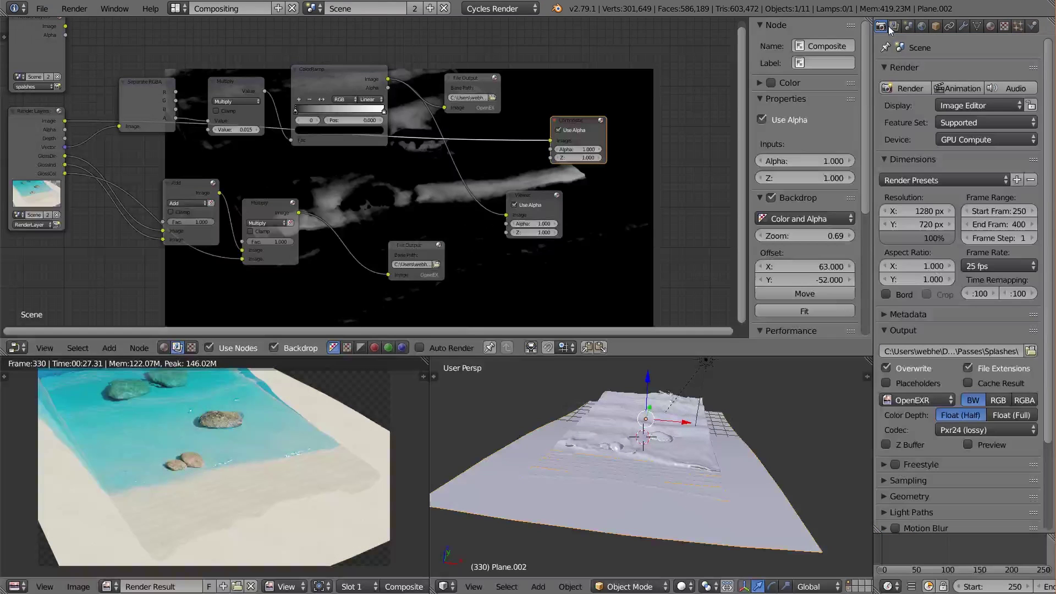
left_click(1030, 351)
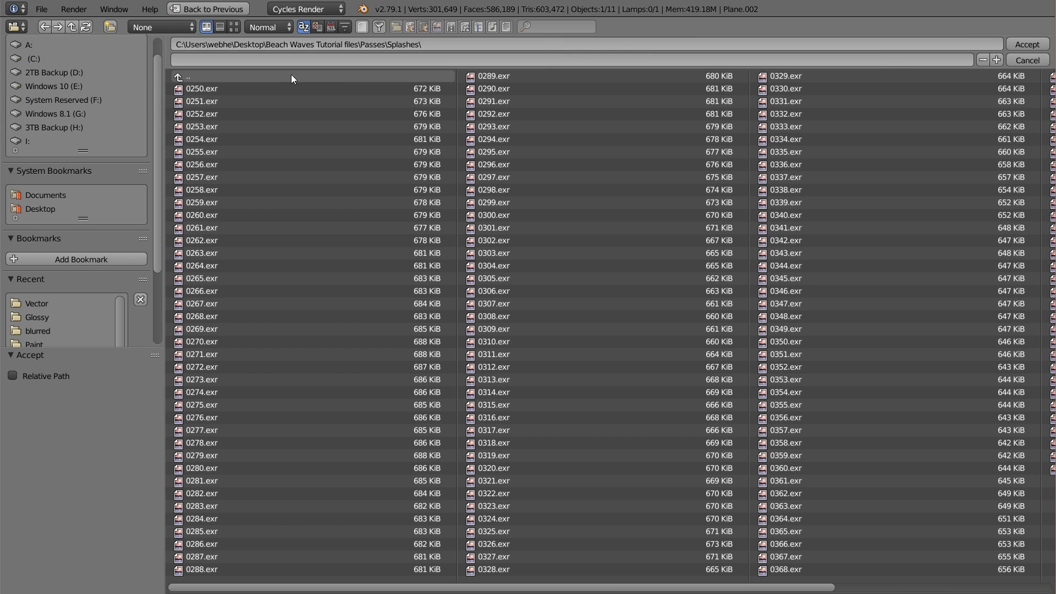
left_click(274, 76)
left_click(111, 26)
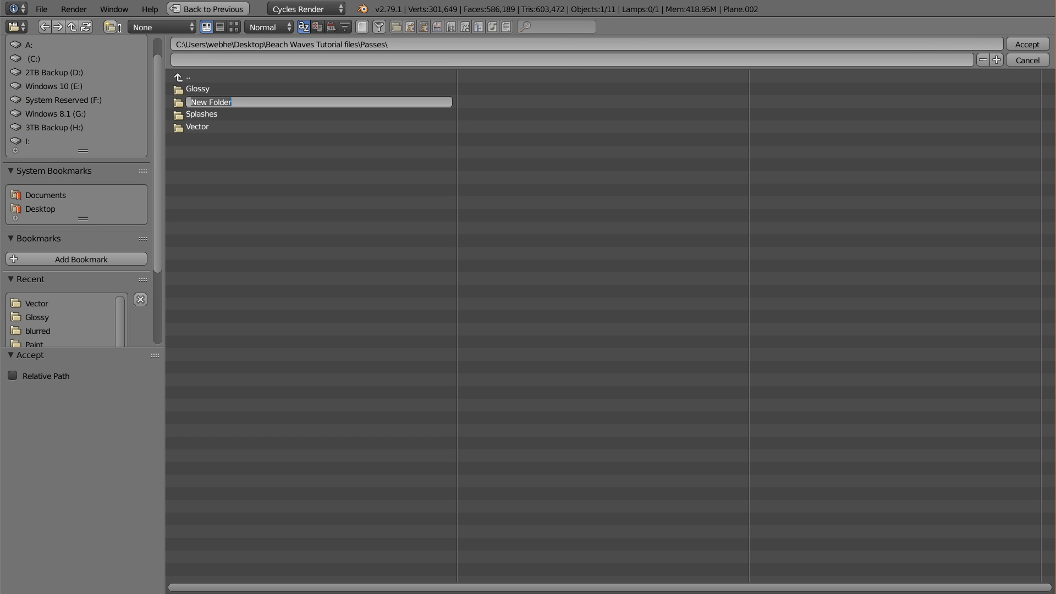
type("Cain")
key("Return")
left_click(275, 100)
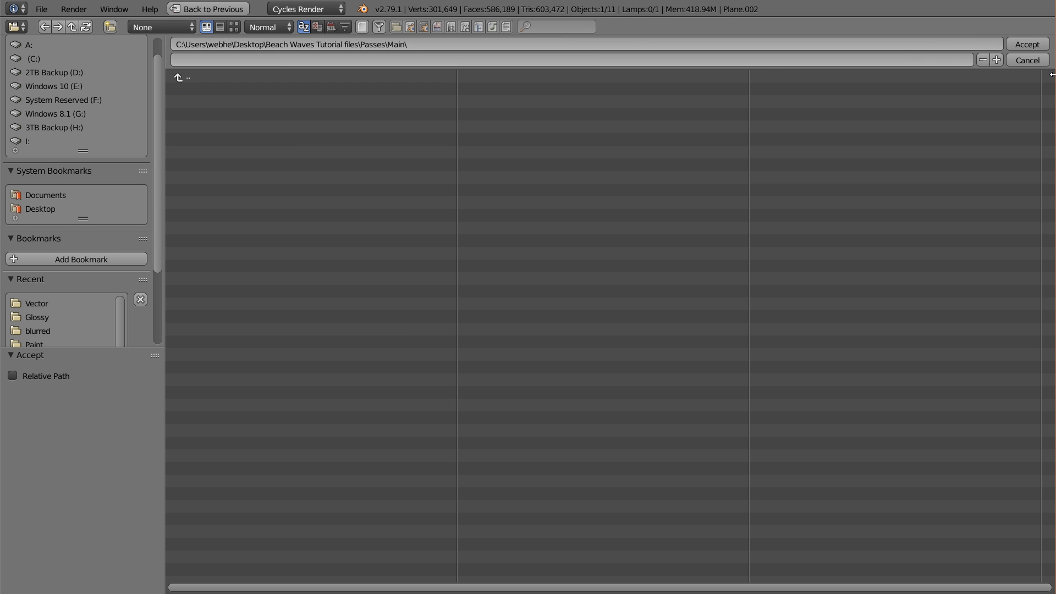
left_click(1023, 43)
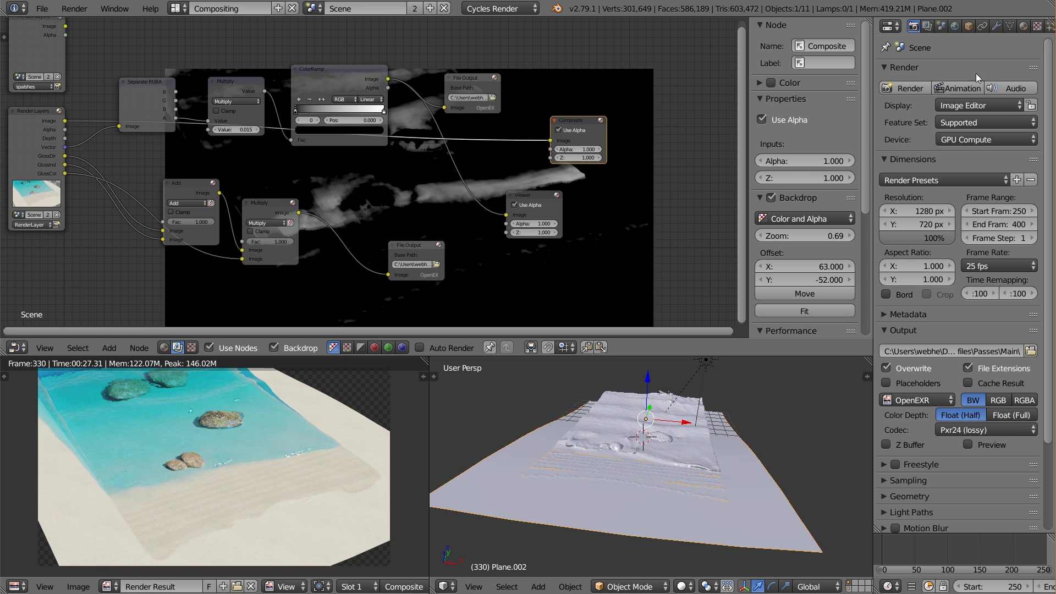
- Set the render output format to PNG with RGBA color
left_click(935, 401)
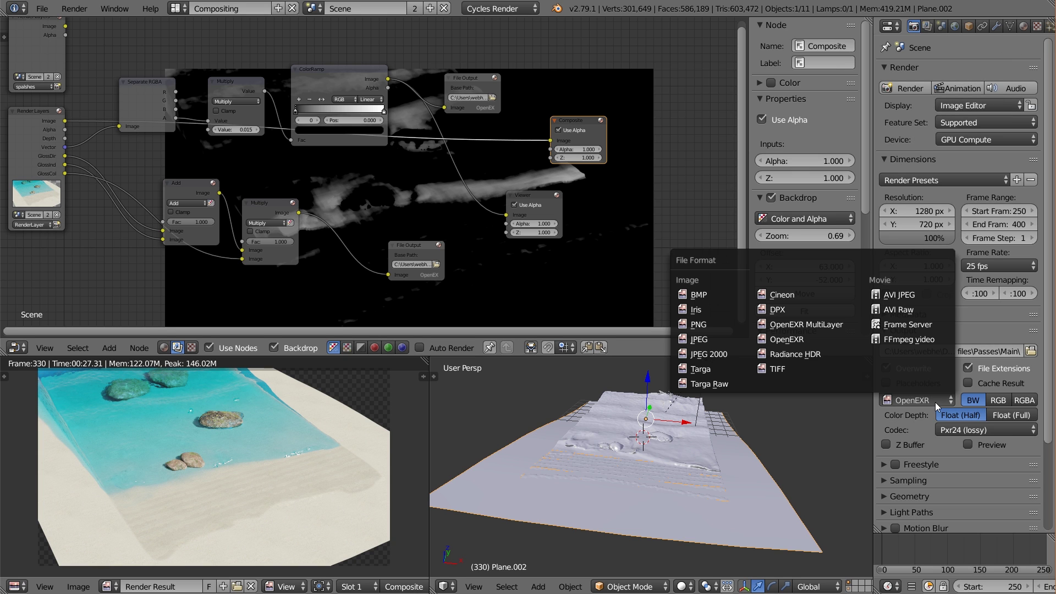
left_click(713, 324)
left_click(1029, 400)
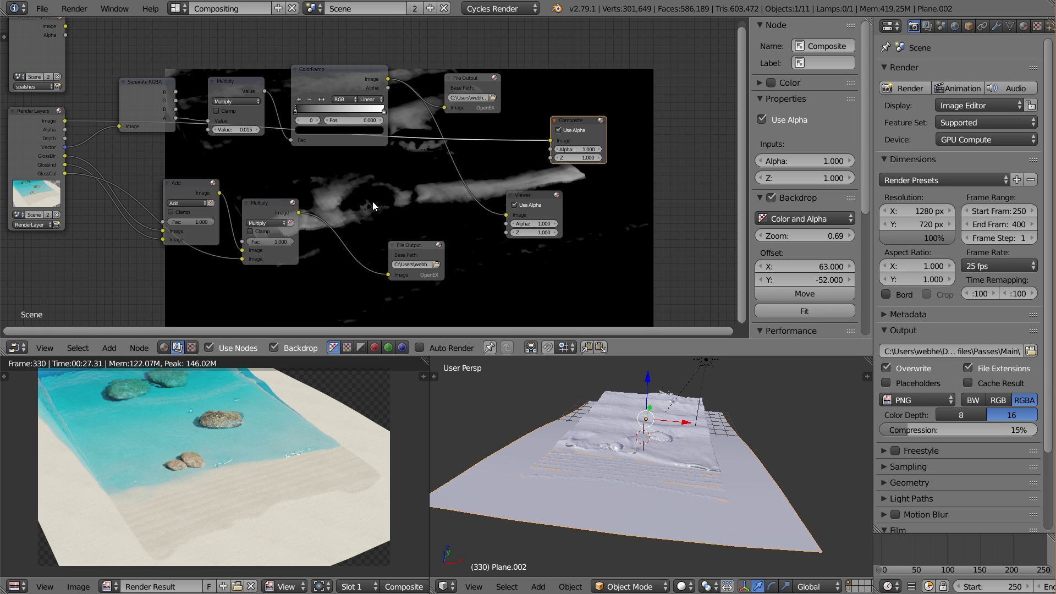
- Move the Vector File Output node slightly higher beside the ColorRamp, and shift the Composite node a little farther right
scroll(319, 173, "down", 2)
scroll(335, 170, "down", 2)
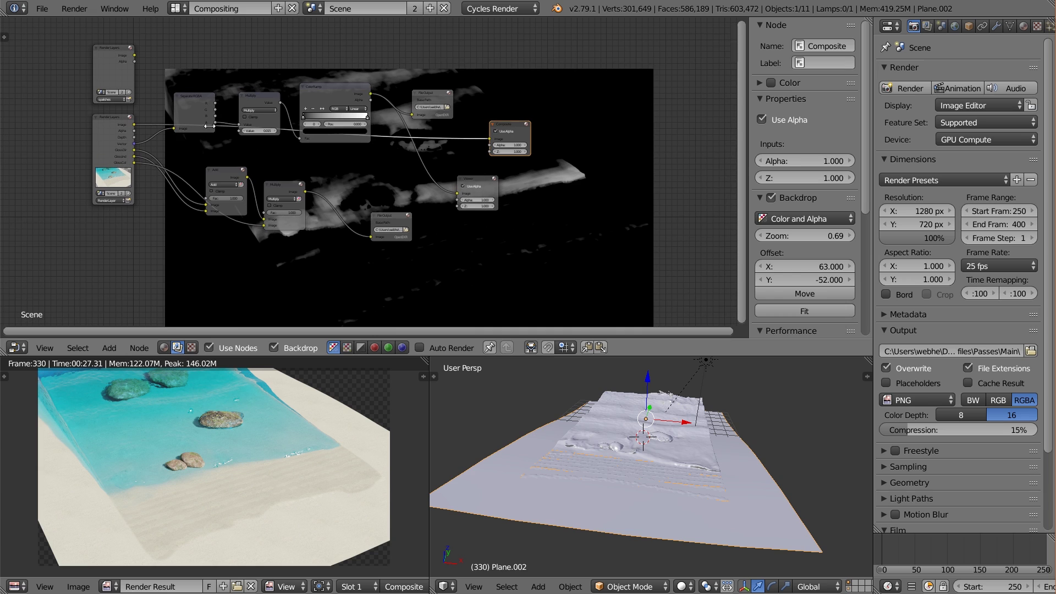
left_click(394, 221)
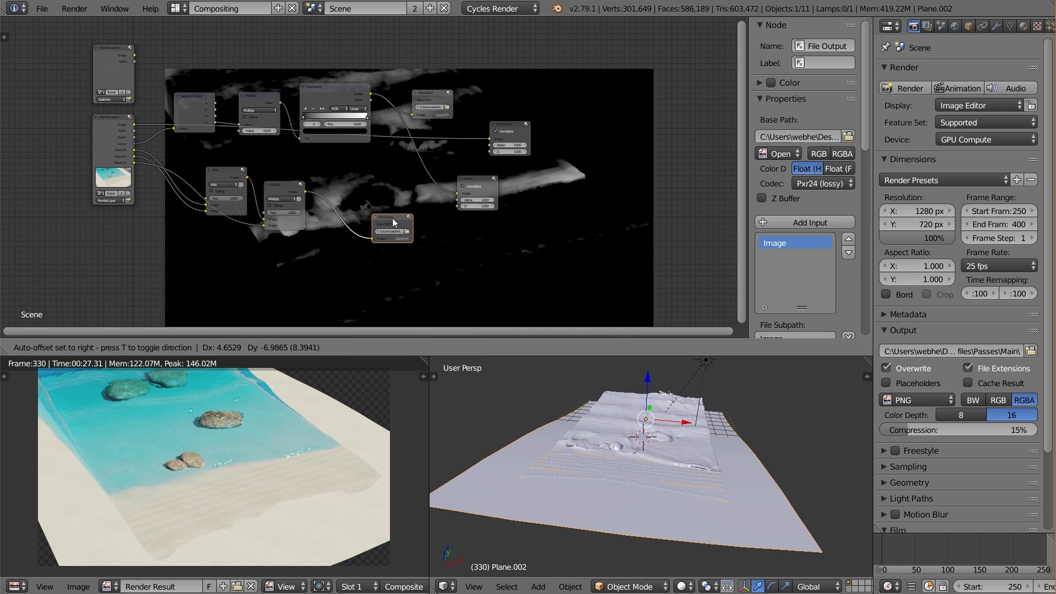
left_click_drag(433, 92, 423, 75)
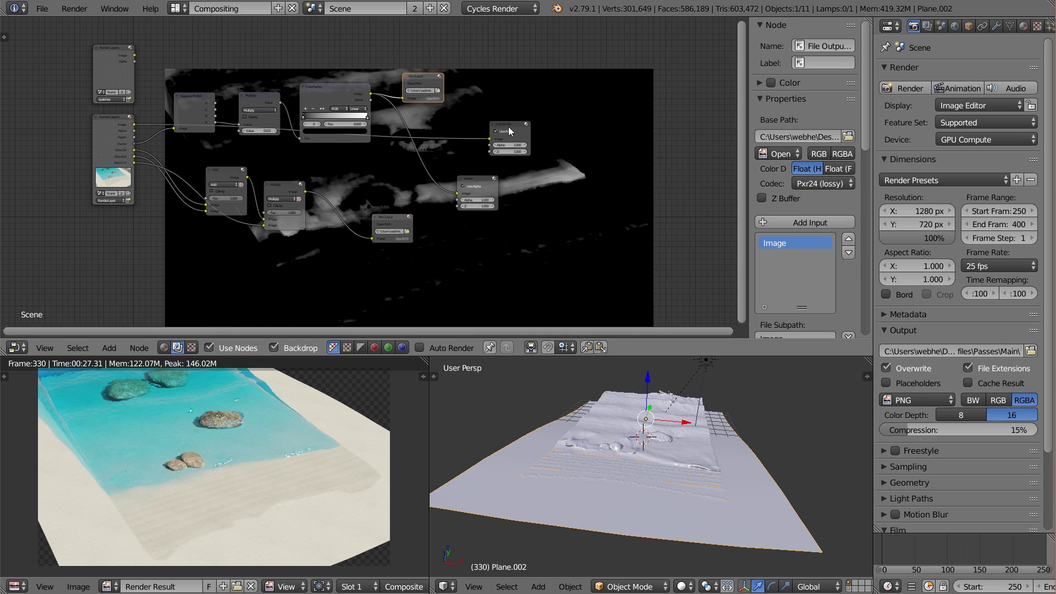
left_click_drag(511, 128, 524, 125)
middle_click_drag(524, 124, 405, 173)
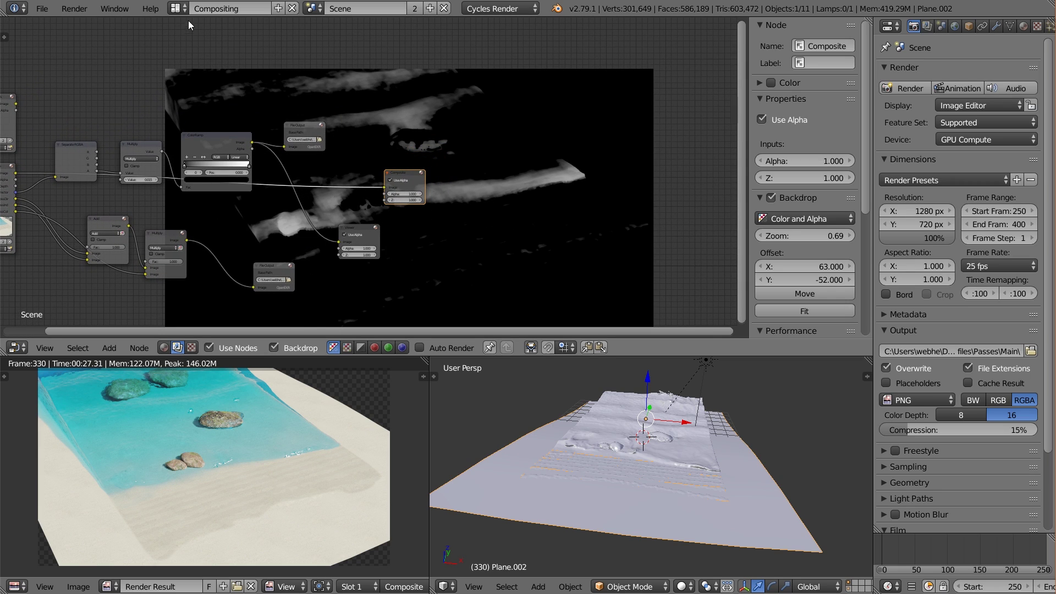
- Open the list of available screen layouts
left_click(177, 8)
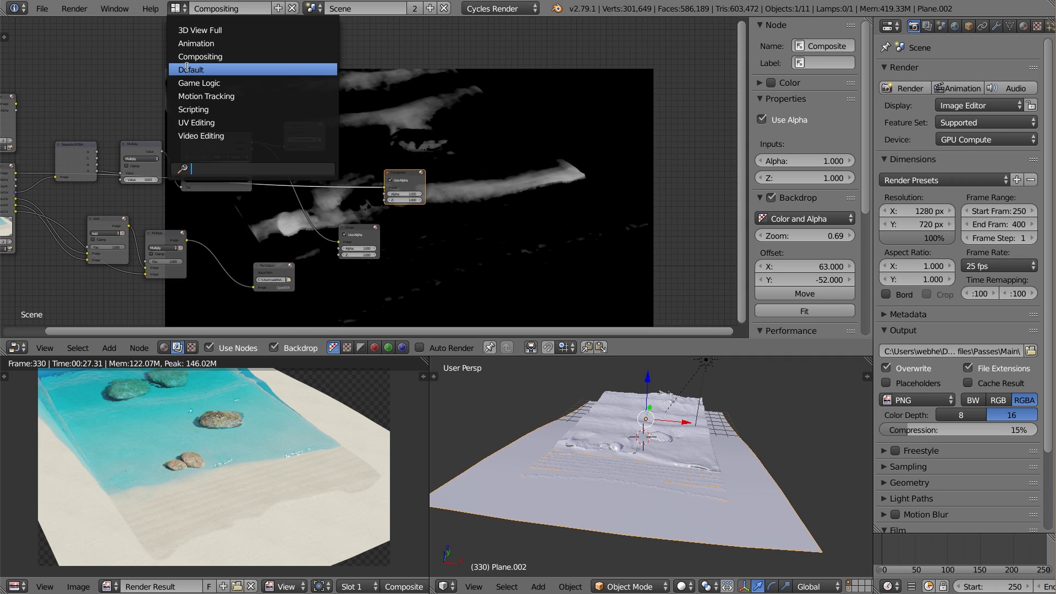
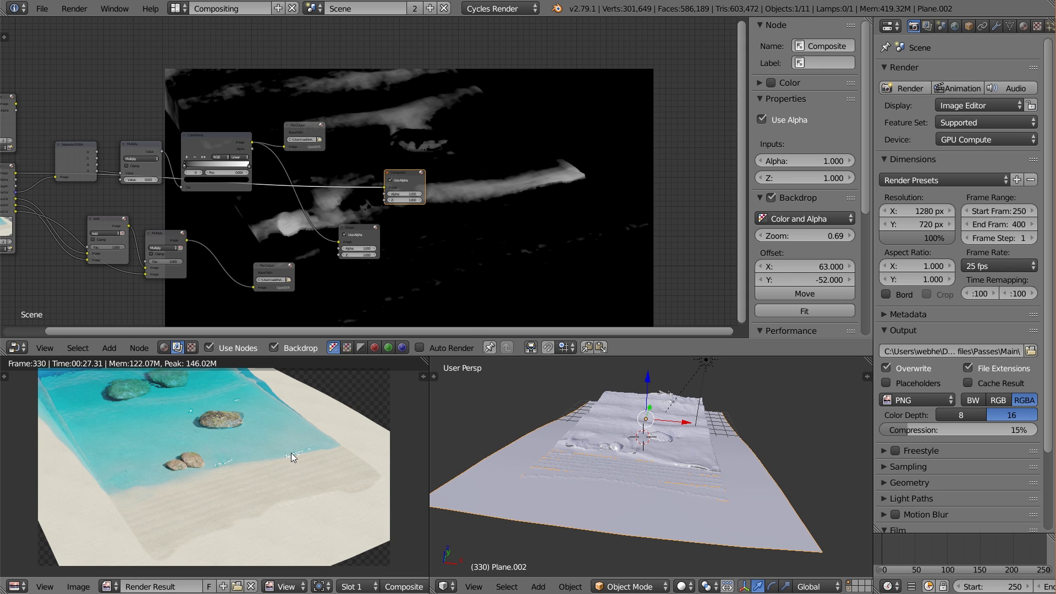
- Lower the sand plane Plane.002 by about 0.015 along the global Z axis
middle_click_drag(607, 486, 584, 367)
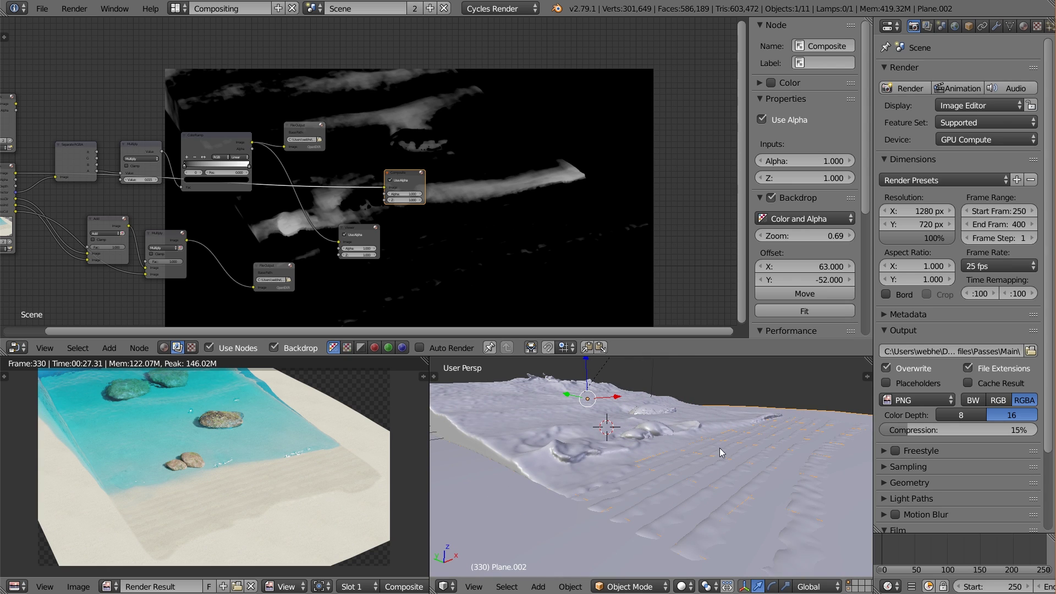
key("g")
key("z")
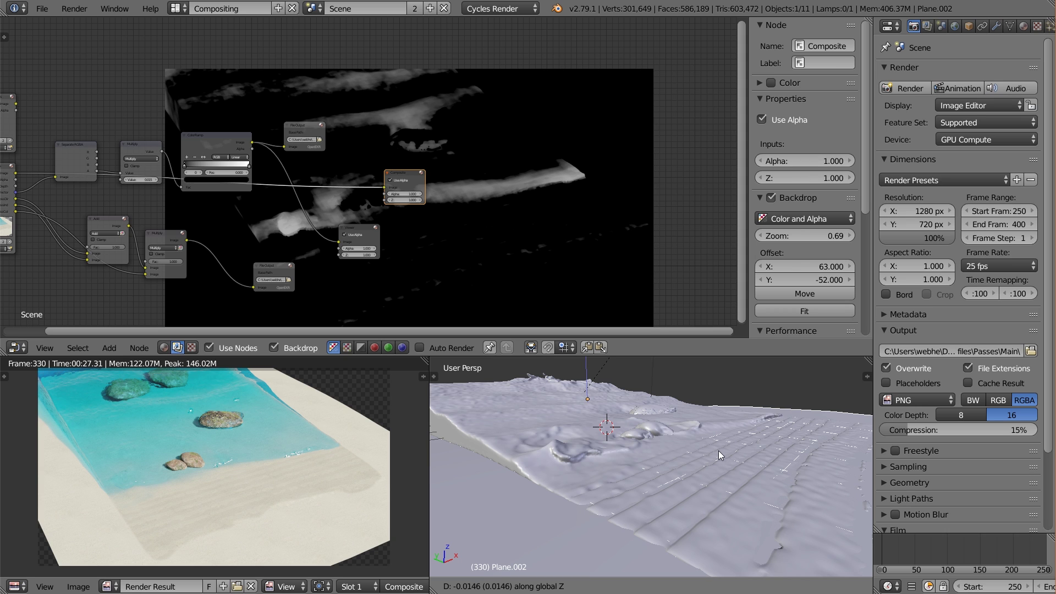
left_click(718, 464)
middle_click_drag(718, 464, 689, 497)
scroll(777, 463, "up", 2)
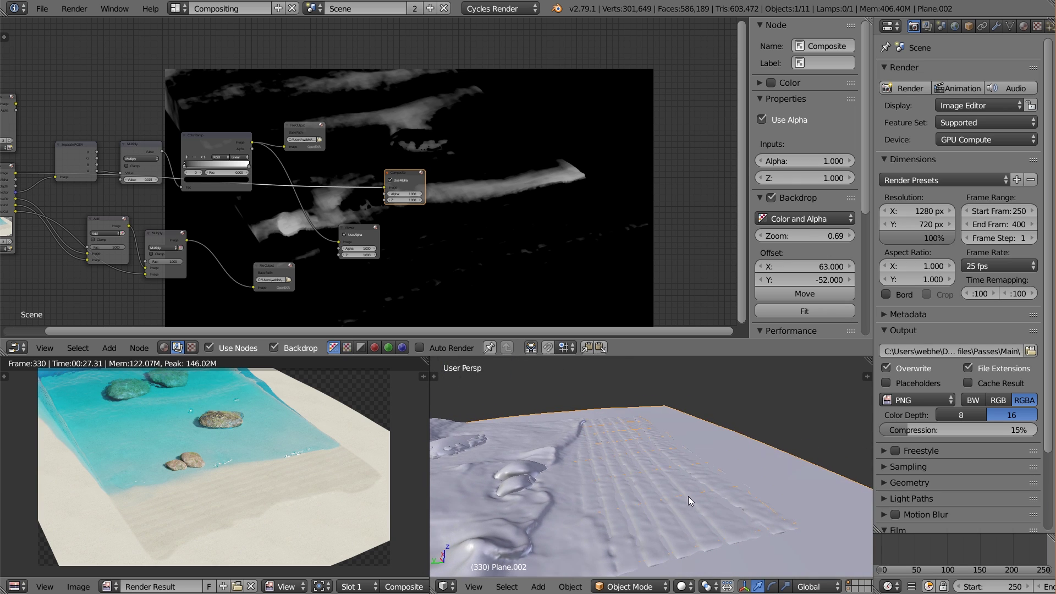
- Set the Smooth modifier on the fLUID_Cube water object to a factor of 1 with 6 repeats
left_click(996, 26)
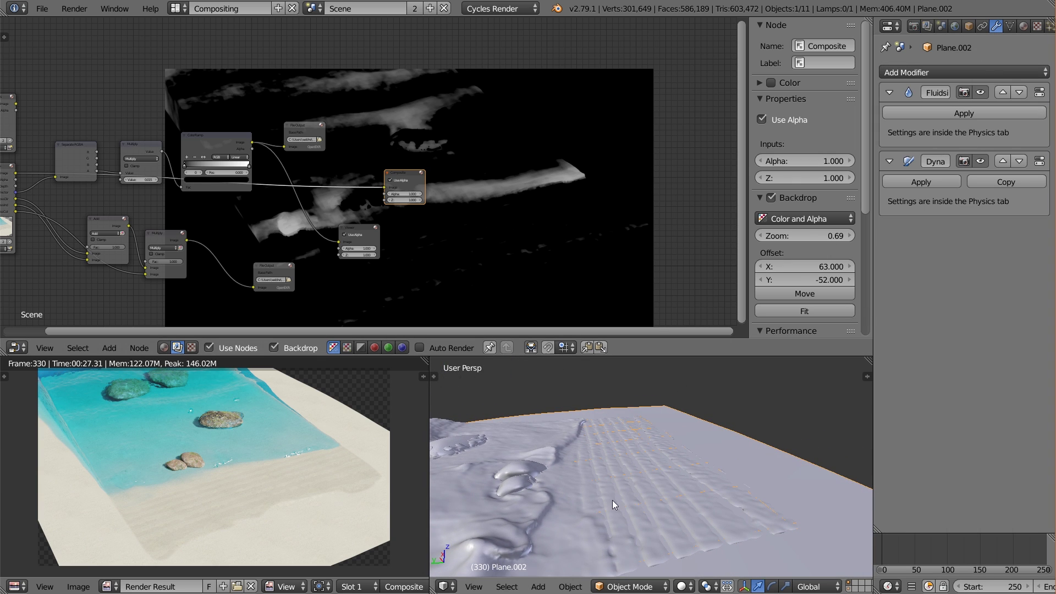
right_click(499, 508)
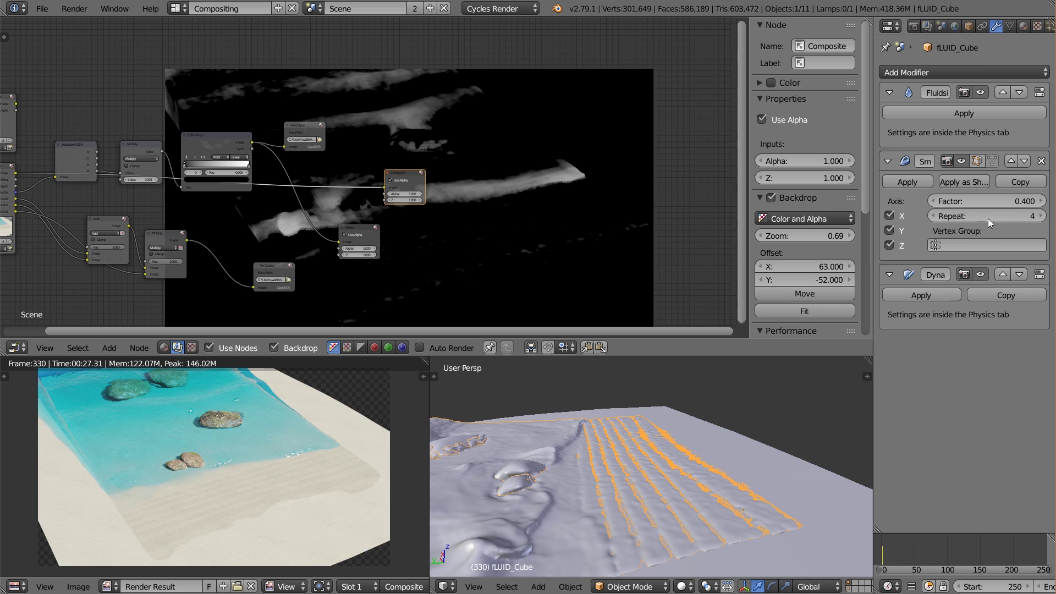
left_click(1003, 201)
type("1")
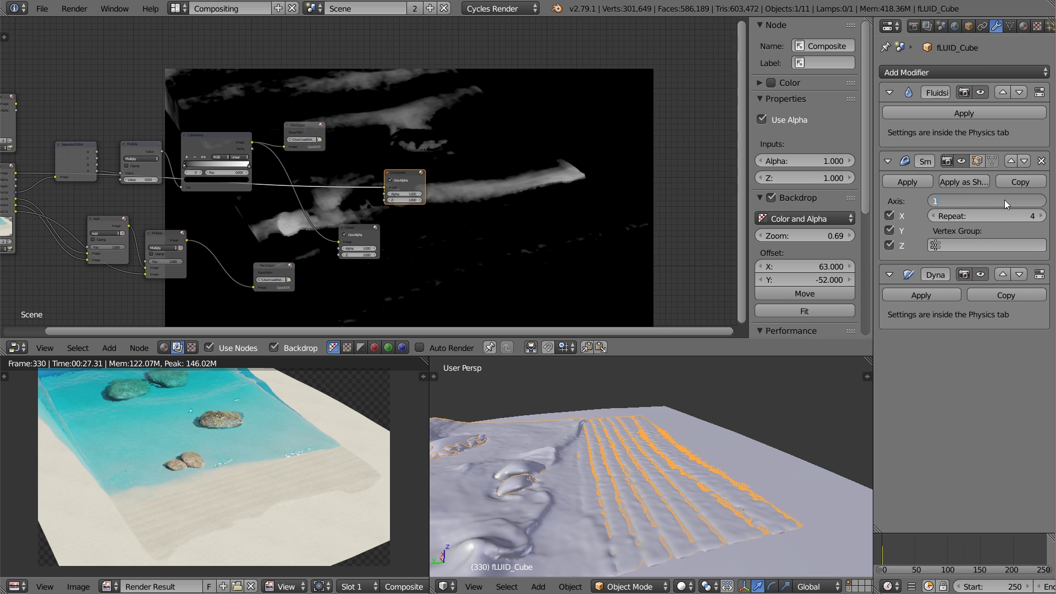
key("Return")
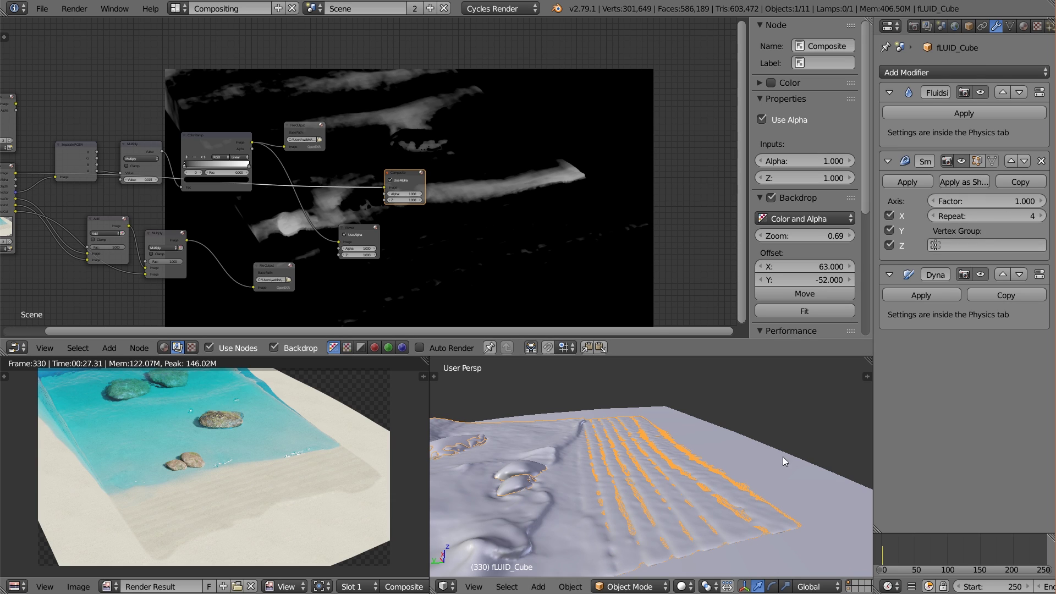
left_click(1000, 216)
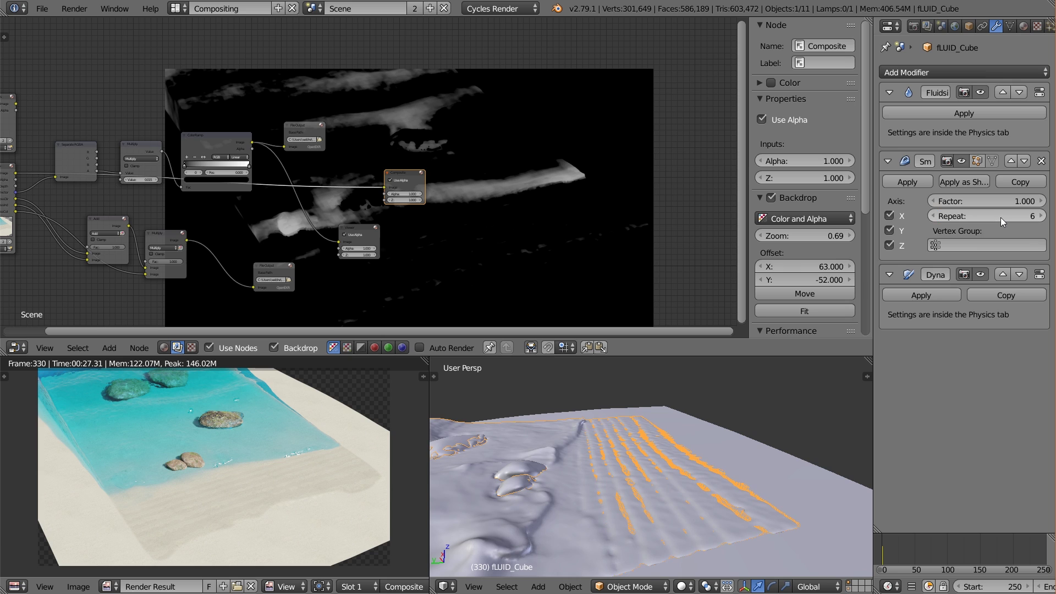
key("Return")
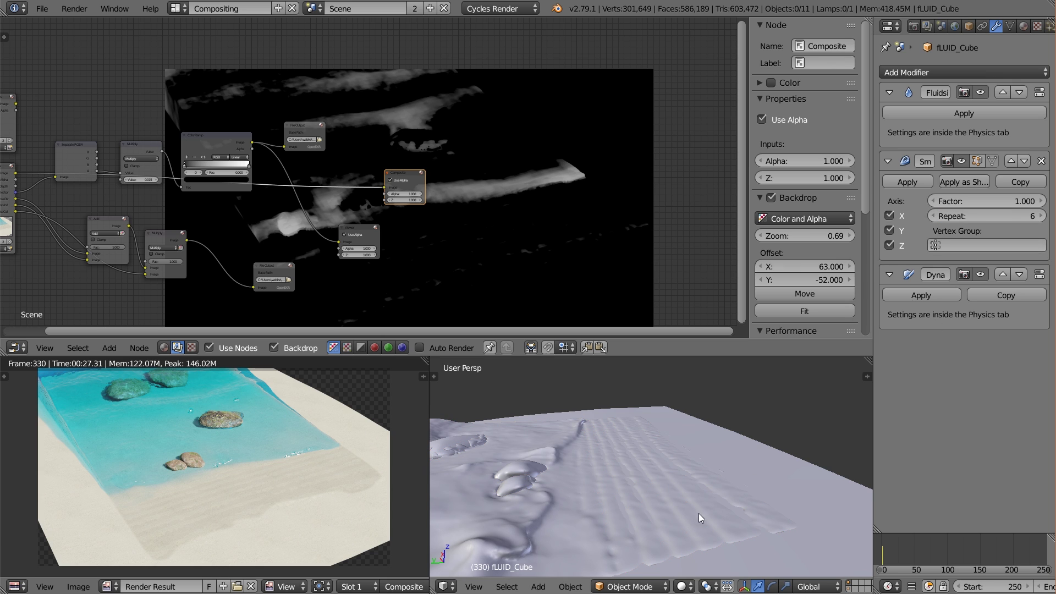
- Check the sand and water through the camera using Rendered viewport shading
right_click(728, 504)
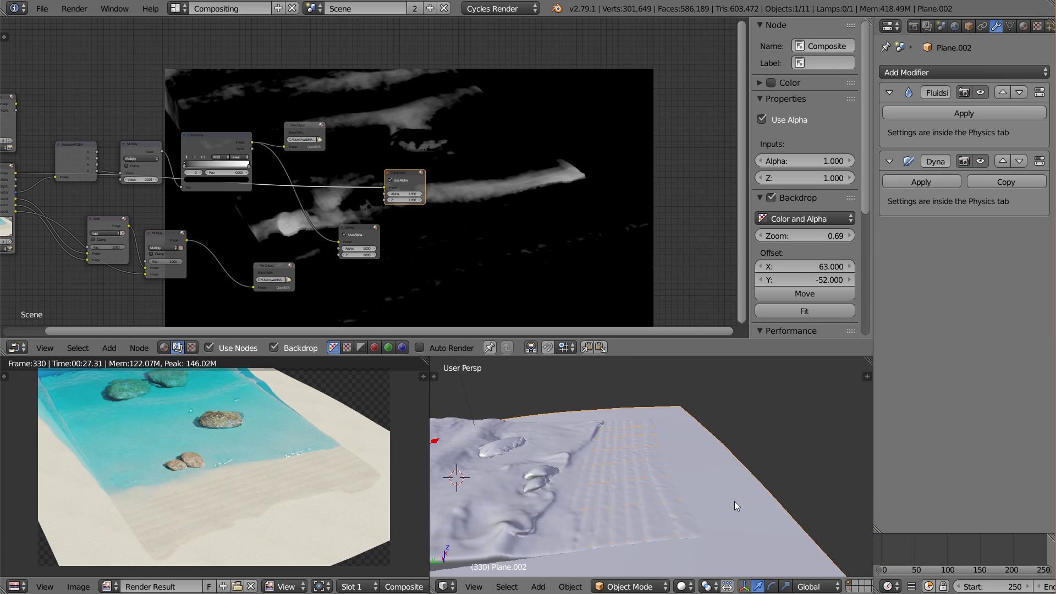
middle_click_drag(734, 501, 627, 544)
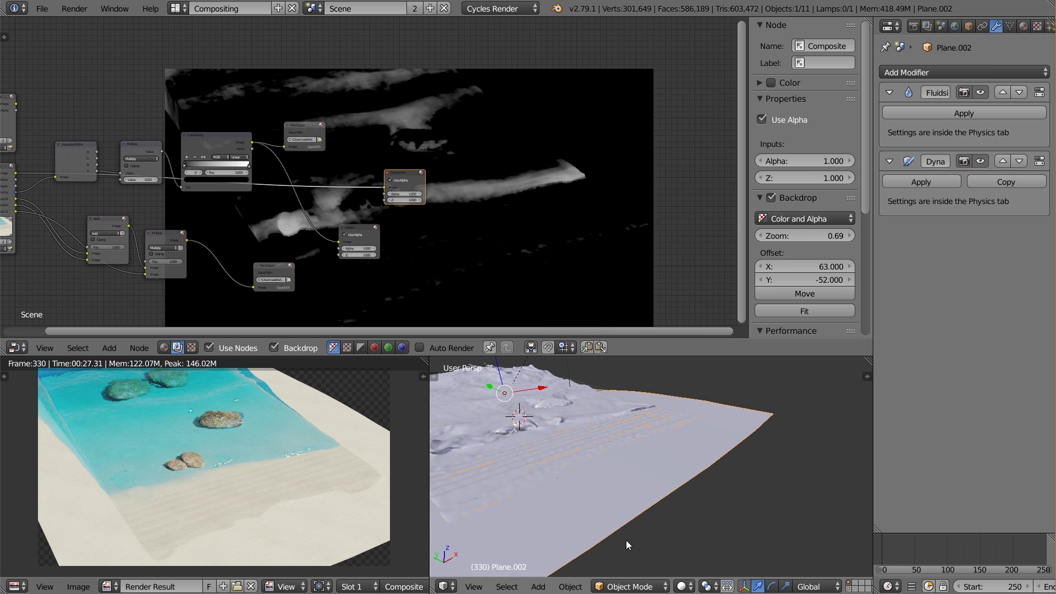
key("KP_0")
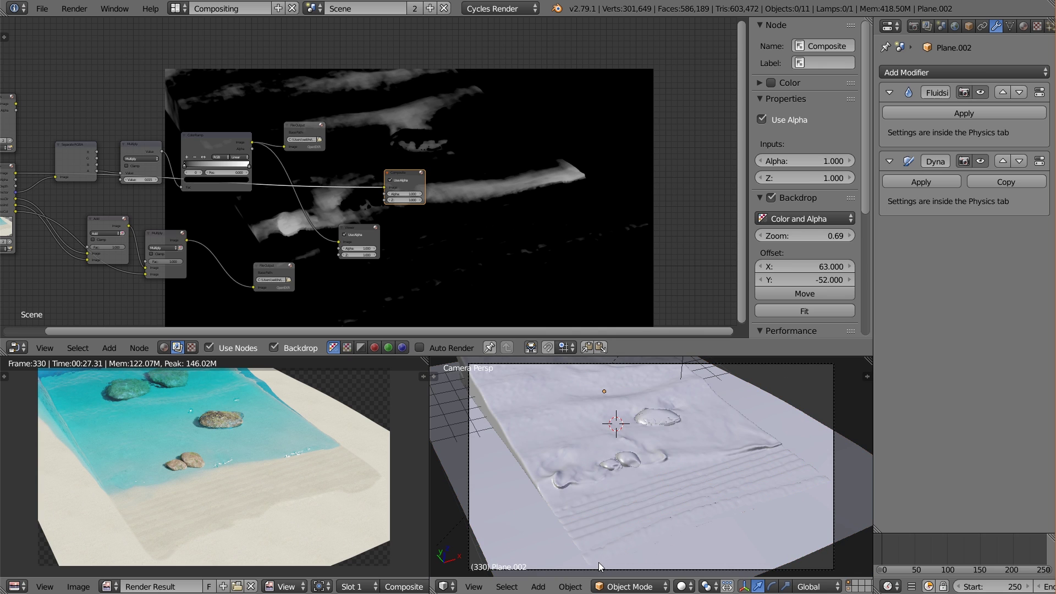
scroll(648, 520, "down", 2)
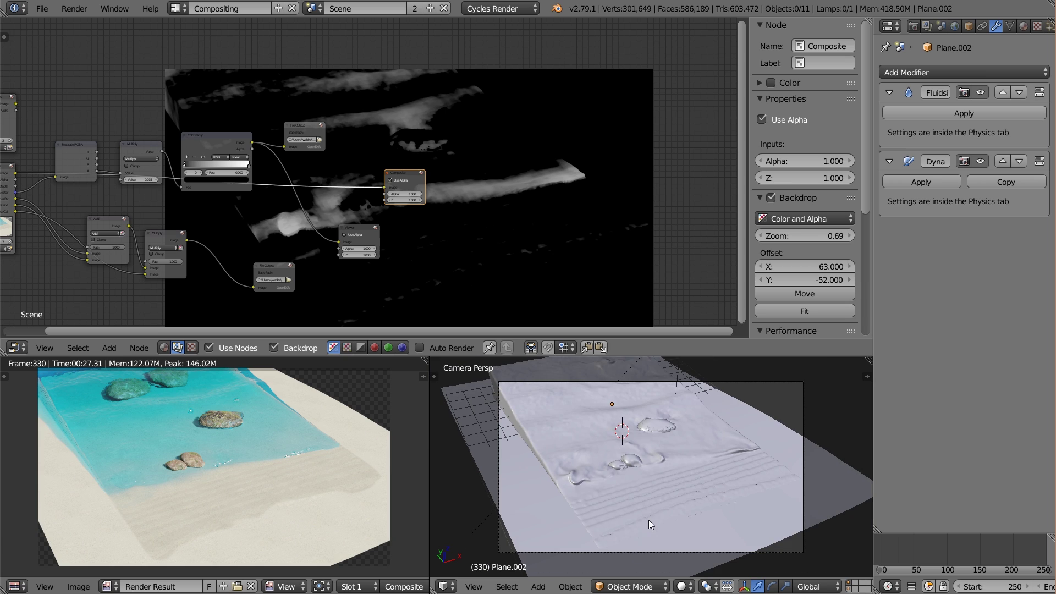
middle_click_drag(732, 532, 728, 517, "shift")
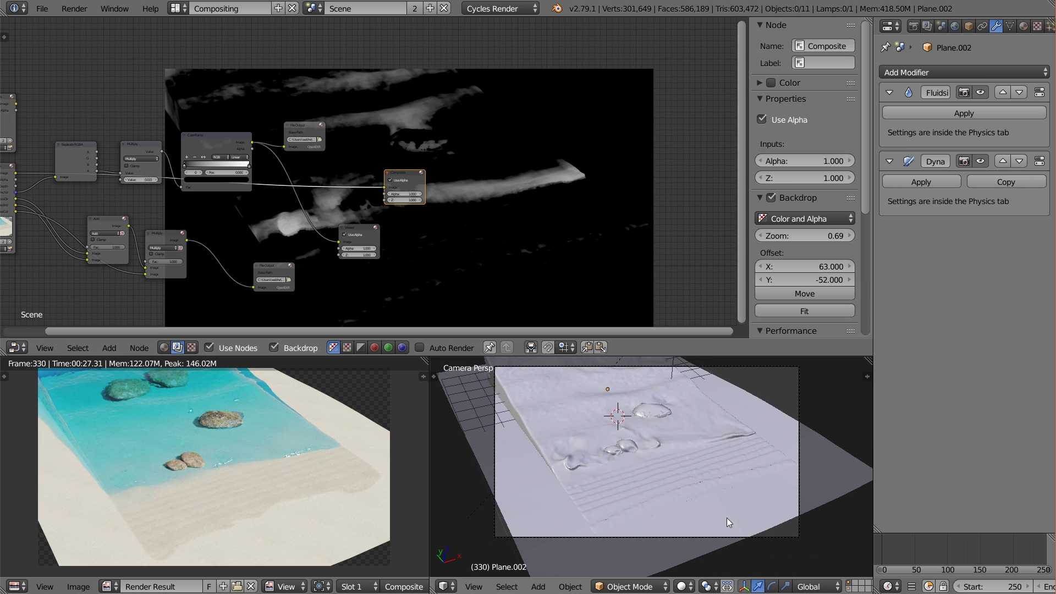
scroll(681, 499, "down", 1)
scroll(659, 526, "up", 1)
left_click(684, 586)
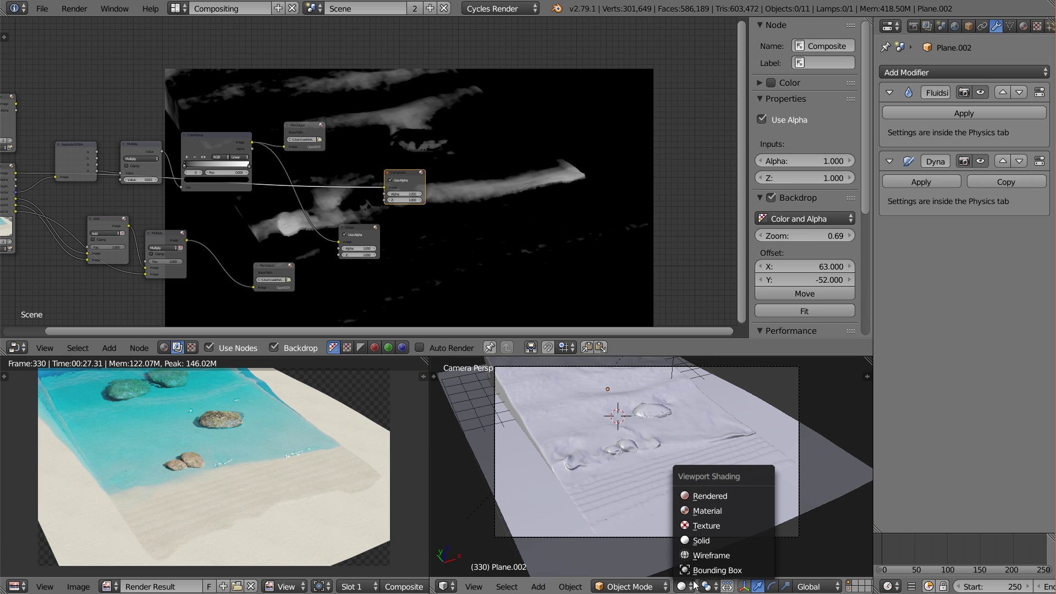
key("Return")
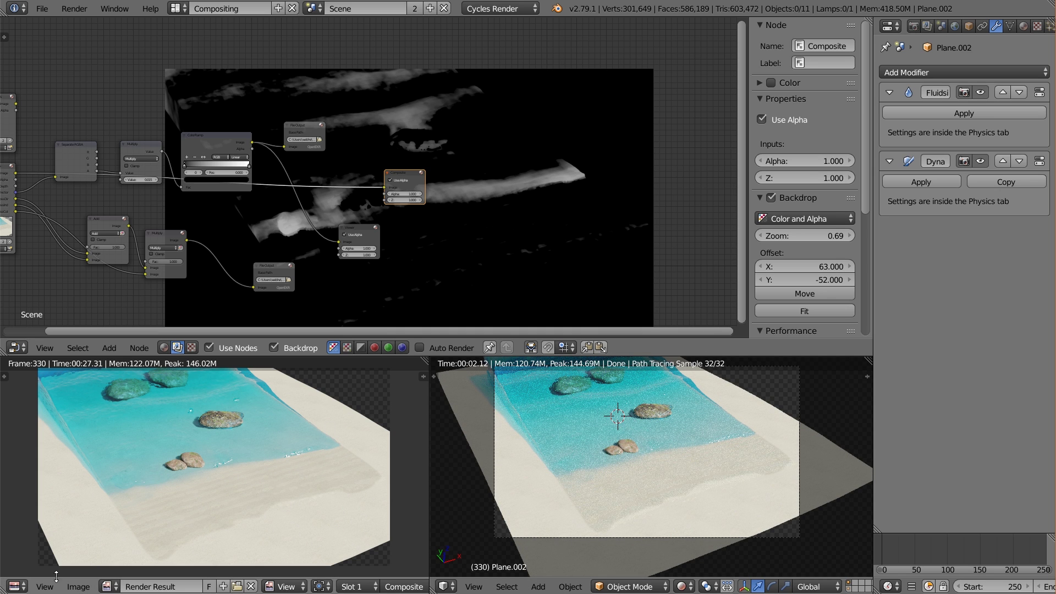
- Switch to the Default screen layout and leave the render result to show the 3D viewport
left_click(177, 8)
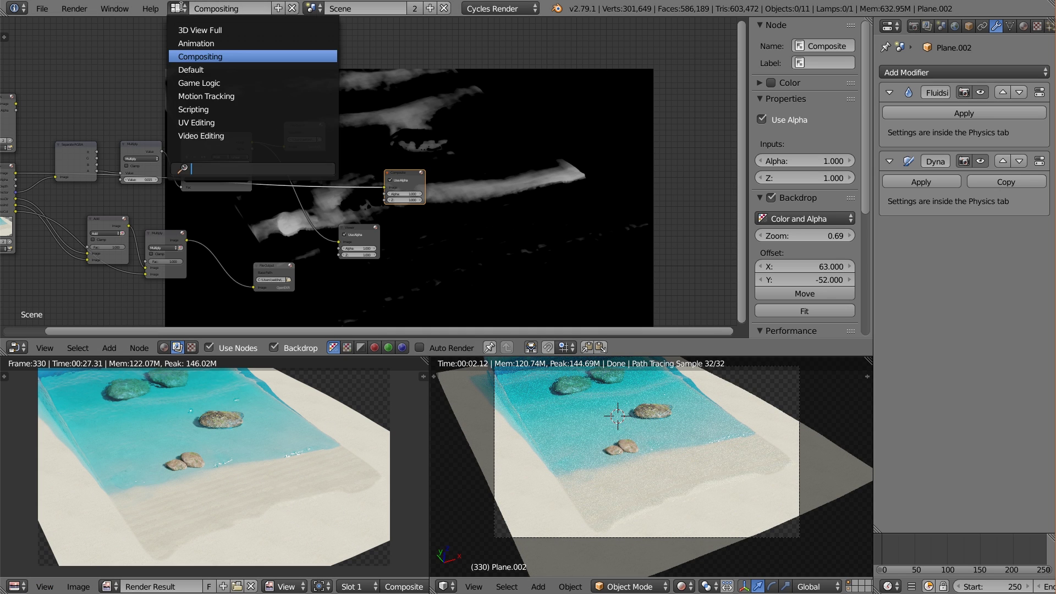
left_click(198, 69)
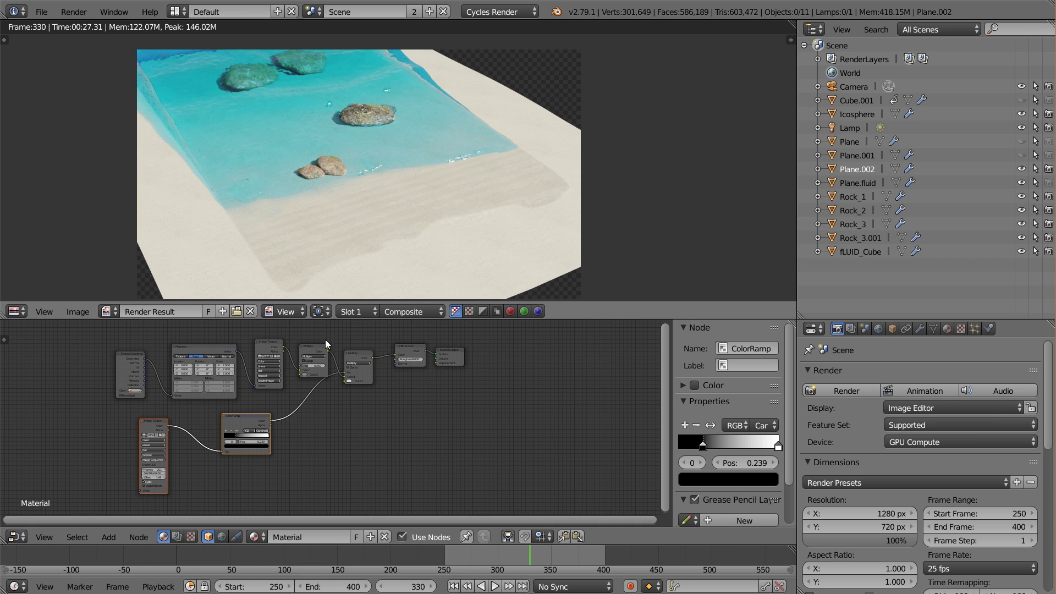
key("Escape")
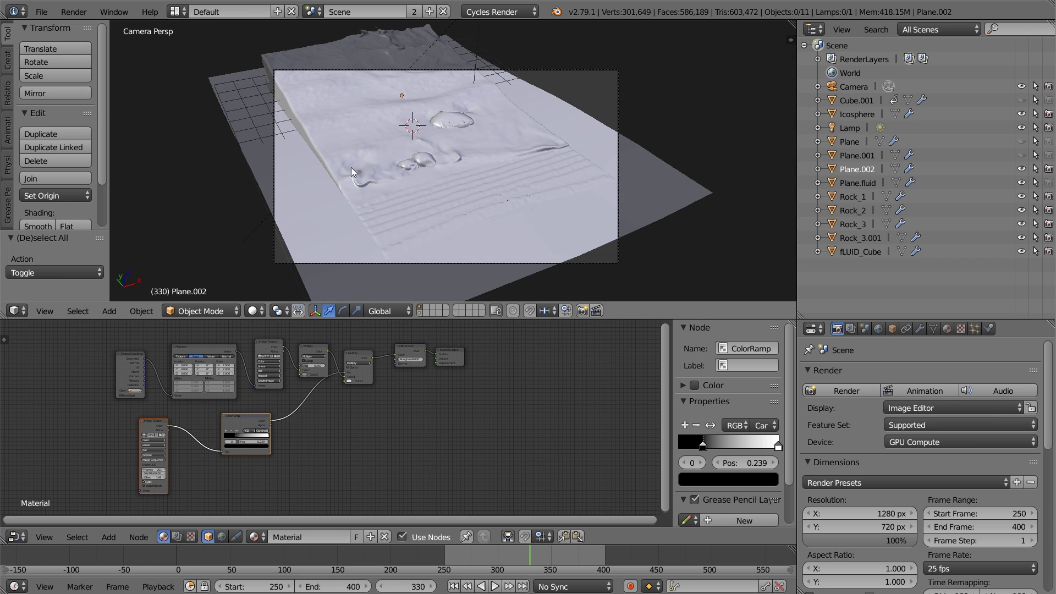
- Select the fLUID_Cube water object to show its Ocean material nodes, and set the 3D viewport to Rendered shading
right_click(355, 133)
scroll(364, 420, "up", 1)
middle_click_drag(364, 420, 260, 487)
scroll(445, 446, "up", 5)
scroll(260, 487, "up", 10)
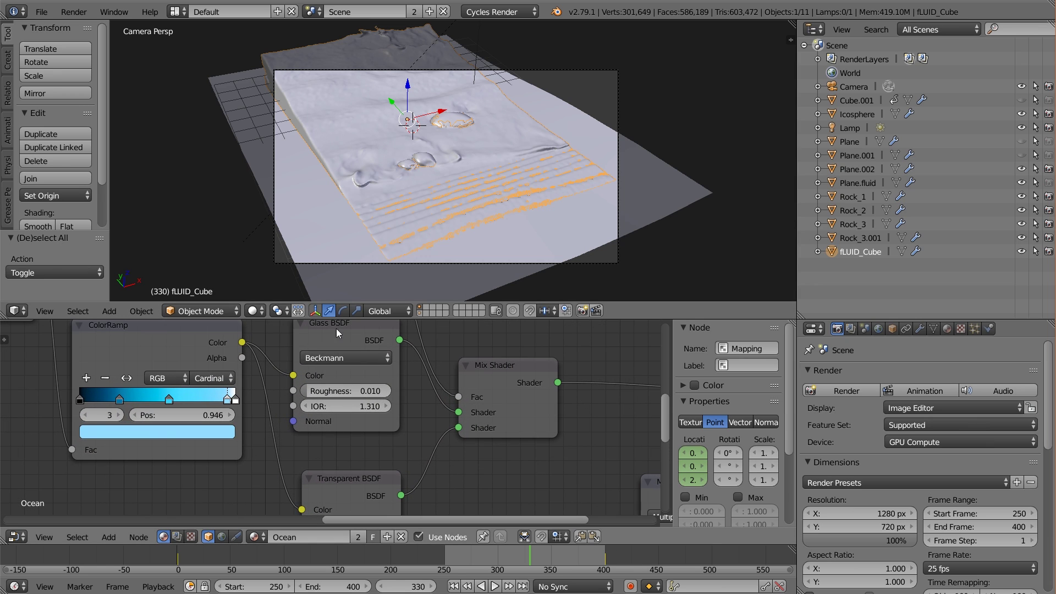
left_click(253, 311)
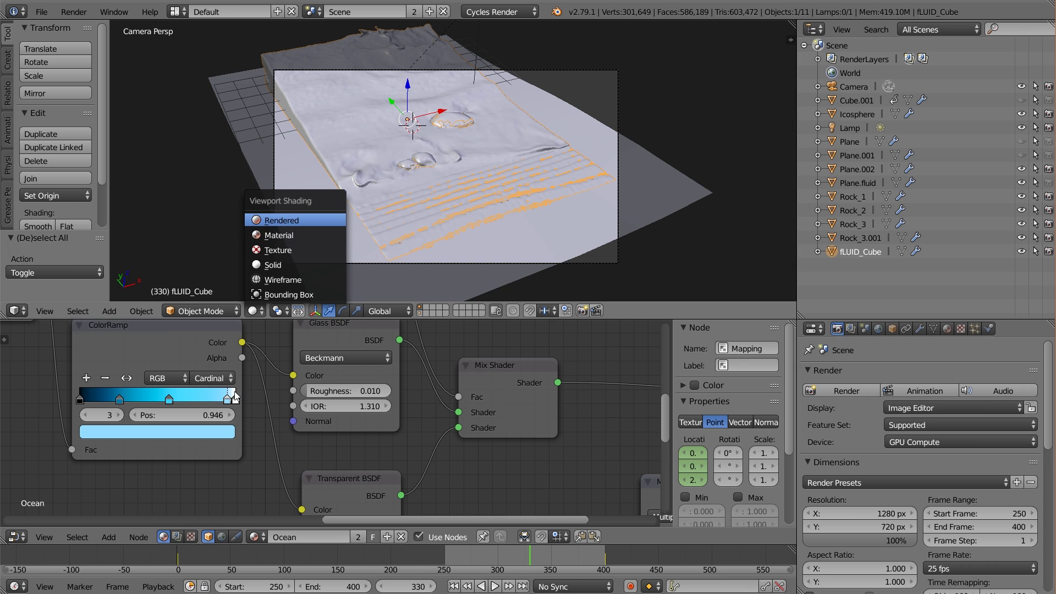
left_click(282, 220)
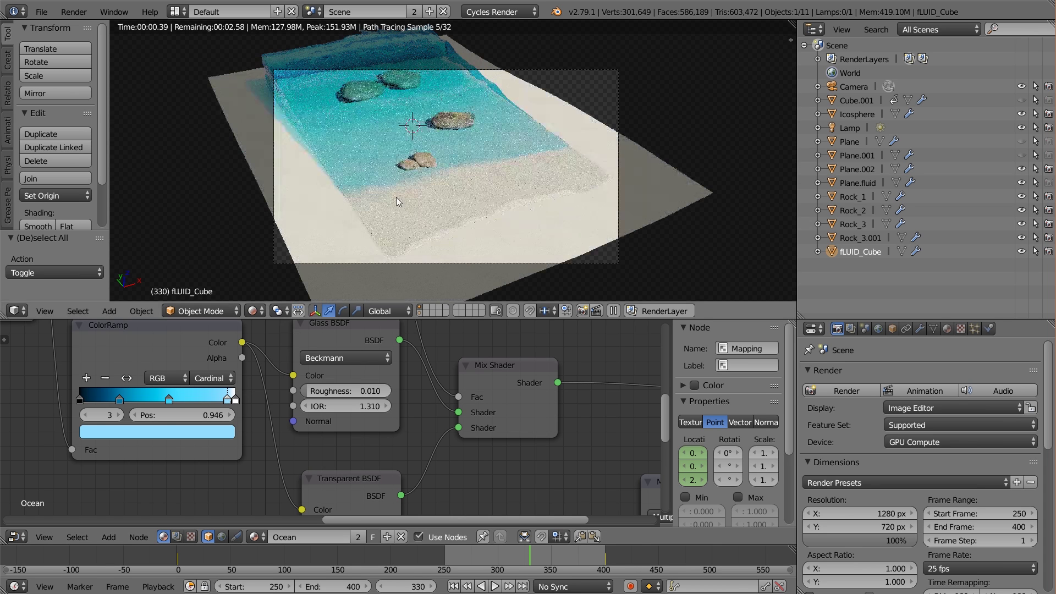
- Lighten the pale blue color of the ColorRamp stop at 0.946 in the Ocean material, and select the white end stop
scroll(195, 435, "up", 1)
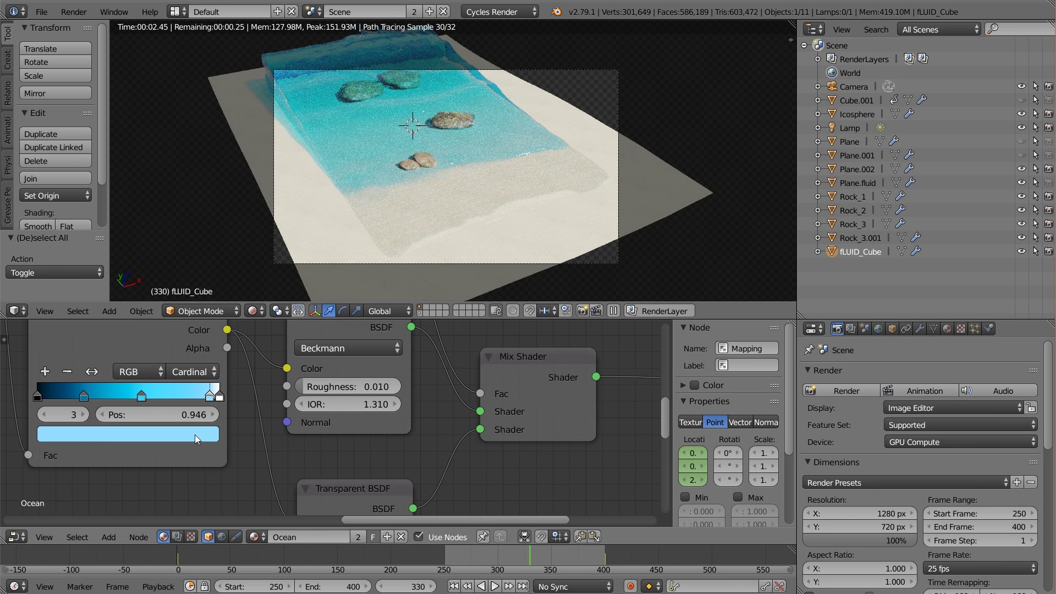
left_click(203, 433)
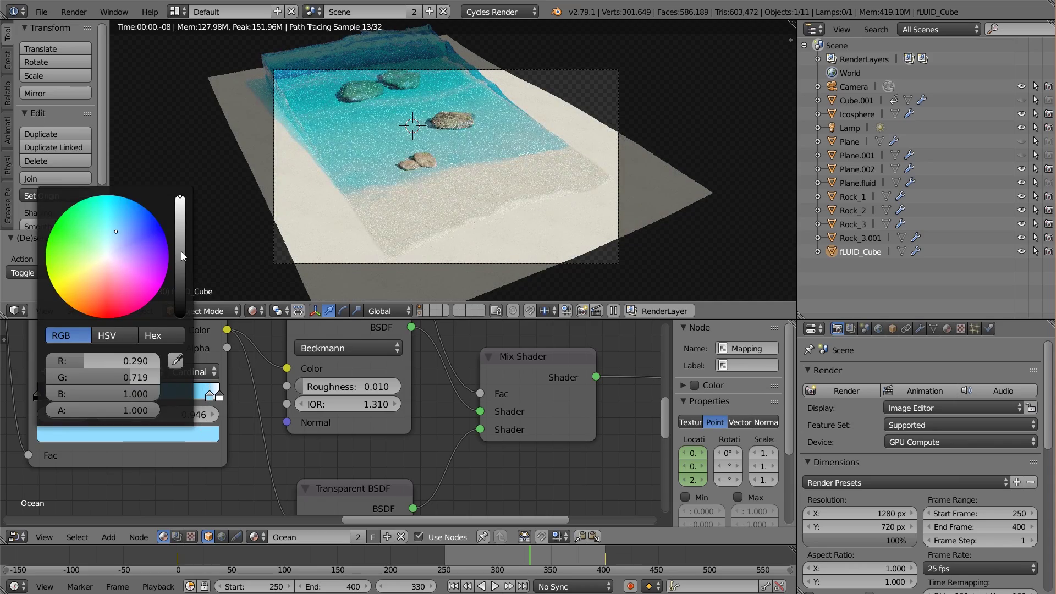
left_click(116, 222)
mouse_move(115, 223)
left_mouse_down()
mouse_move(110, 246)
mouse_move(114, 236)
left_mouse_up()
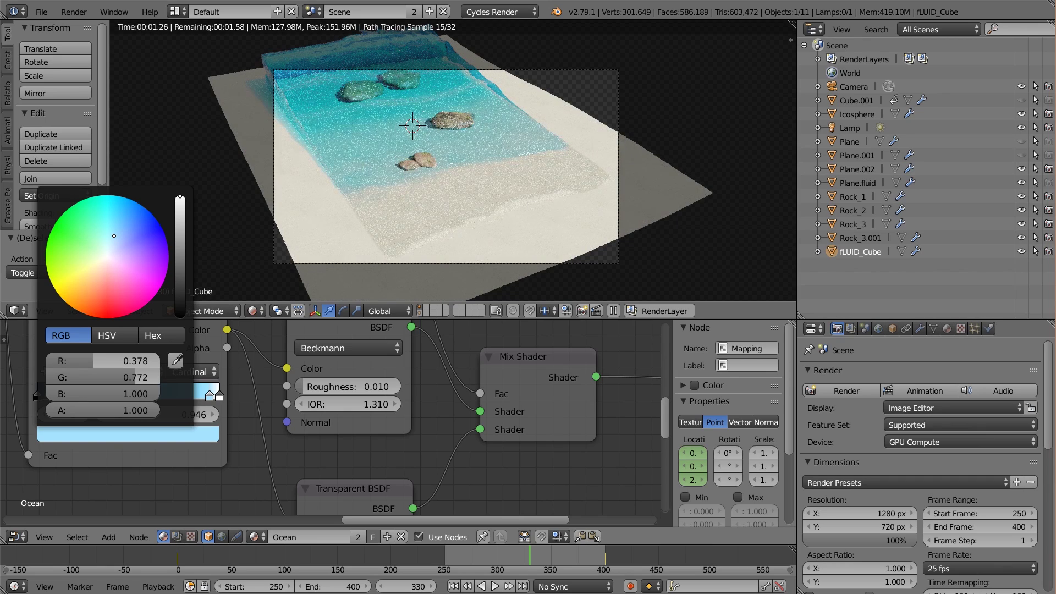
left_click(219, 398)
- Set the Power math node's value to 3 in the Ocean material
scroll(229, 397, "down", 2)
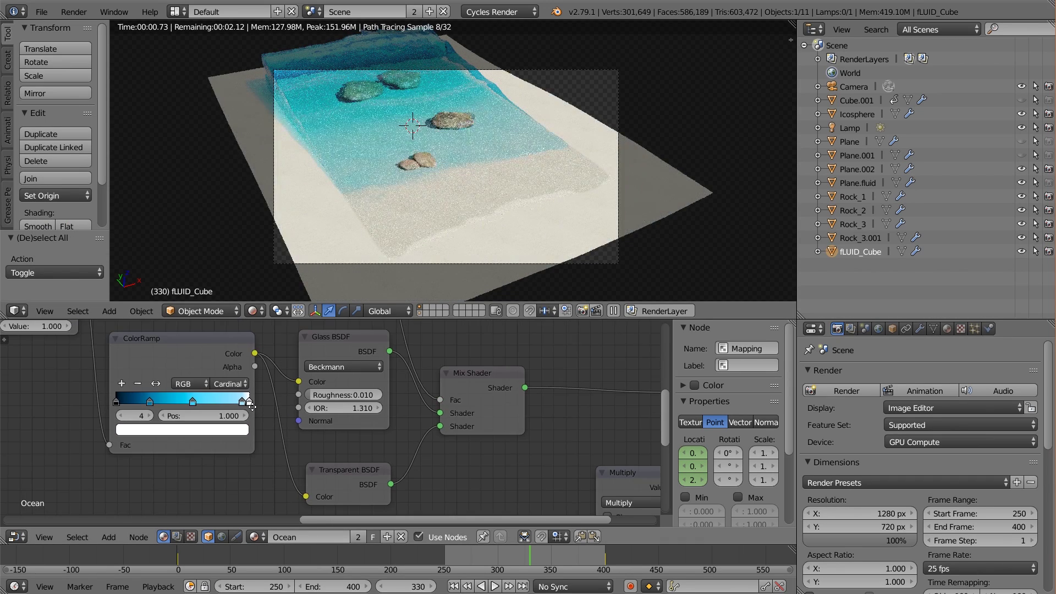
scroll(252, 406, "down", 3)
mouse_move(105, 406)
left_mouse_down()
mouse_move(264, 406)
mouse_move(107, 406)
left_mouse_up()
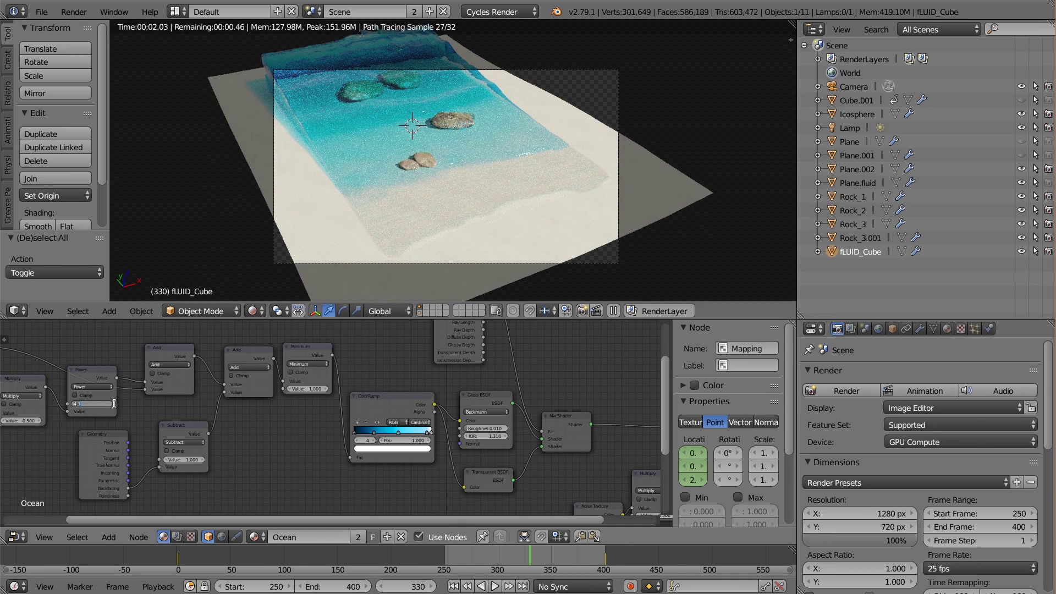
type("3")
key("Return")
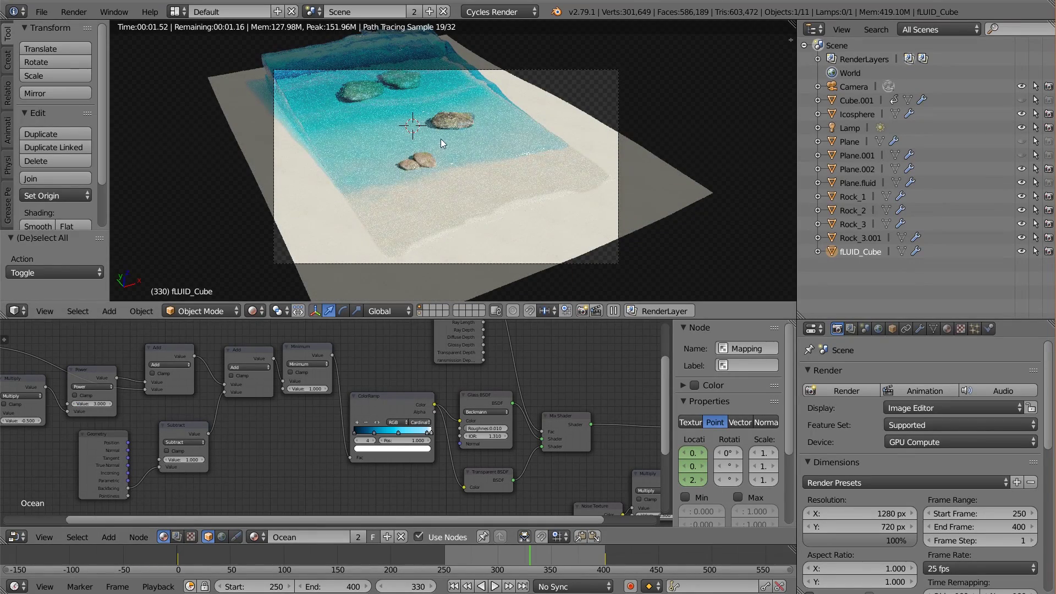
- Move the Ocean ColorRamp's dark blue stop to 0.286 and pale blue stop to 0.931, and shift the middle cyan stop slightly toward white
scroll(285, 430, "up", 3)
middle_click_drag(479, 412, 358, 385)
scroll(358, 385, "up", 5)
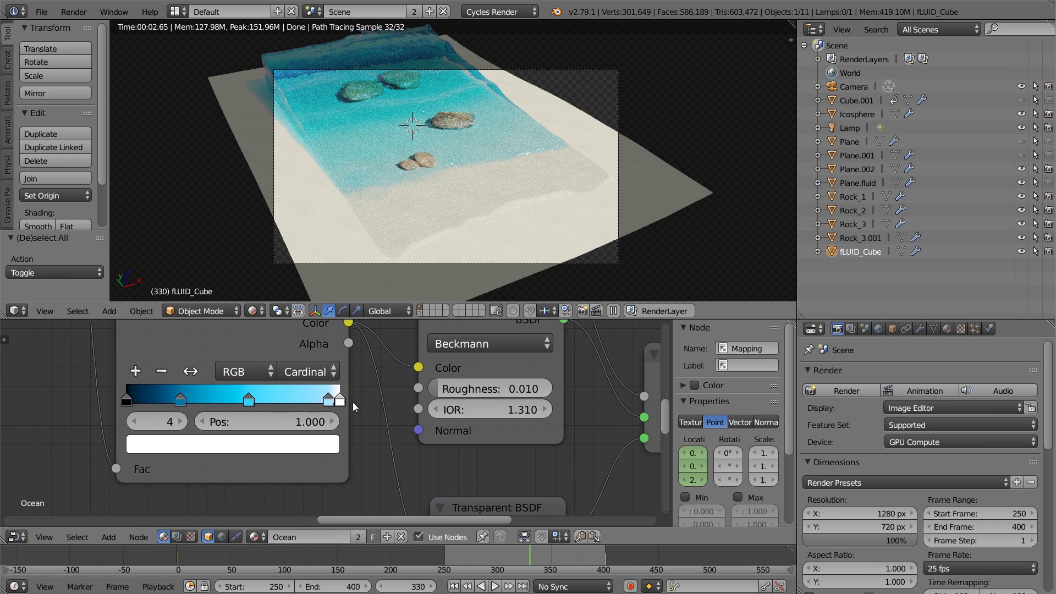
left_click_drag(252, 402, 263, 402)
mouse_move(182, 402)
left_mouse_down()
mouse_move(198, 402)
mouse_move(185, 401)
left_mouse_up()
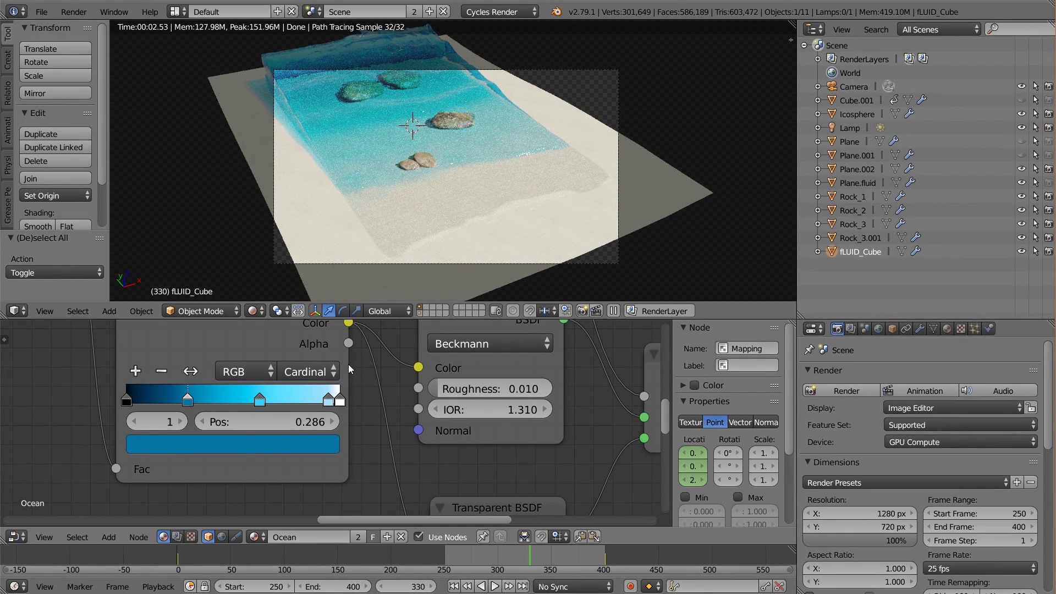
left_click(328, 400)
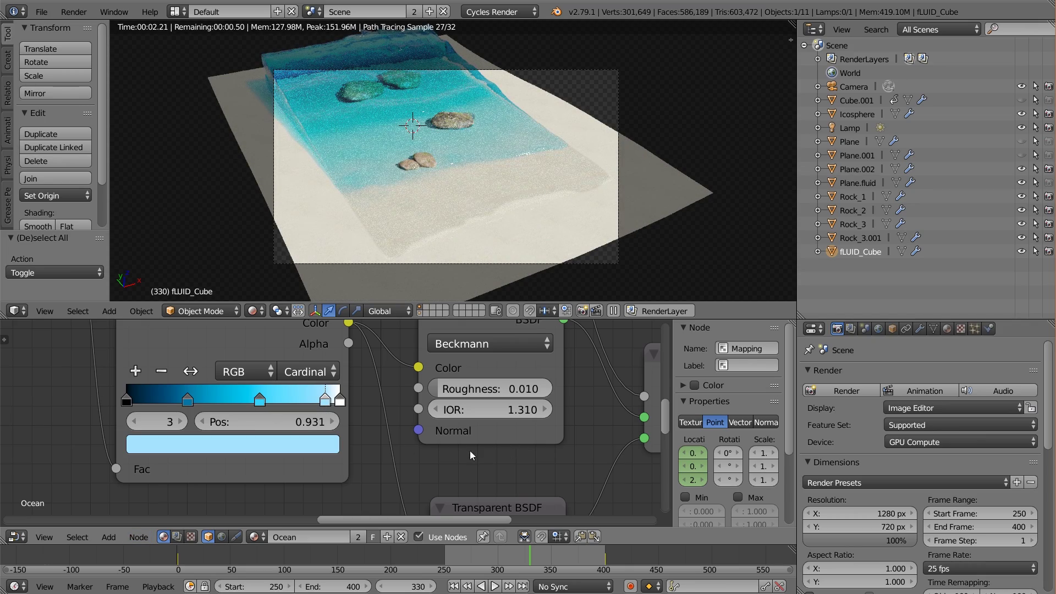
- Inspect the water color around the rocks and shoreline, and return the 3D viewport to Solid shading
scroll(556, 183, "down", 2)
scroll(477, 398, "down", 1)
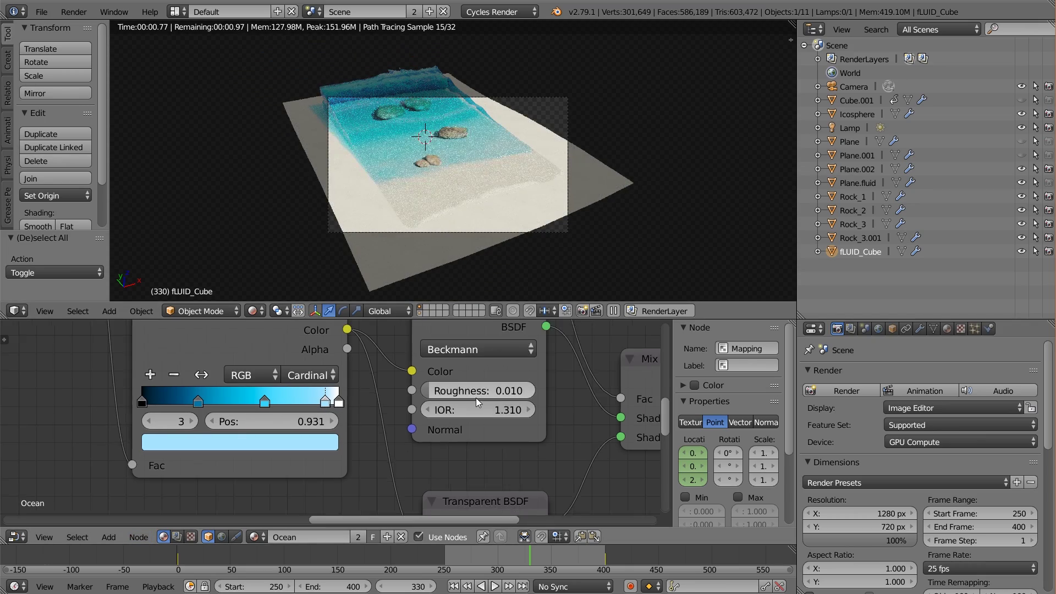
scroll(477, 398, "down", 1)
scroll(518, 195, "up", 5)
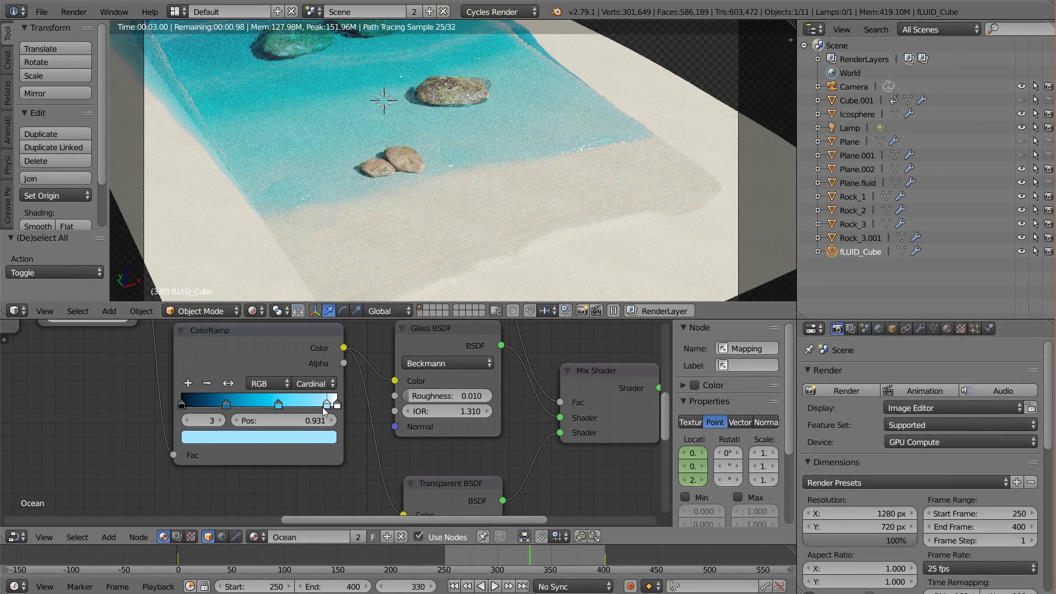
scroll(325, 412, "down", 2)
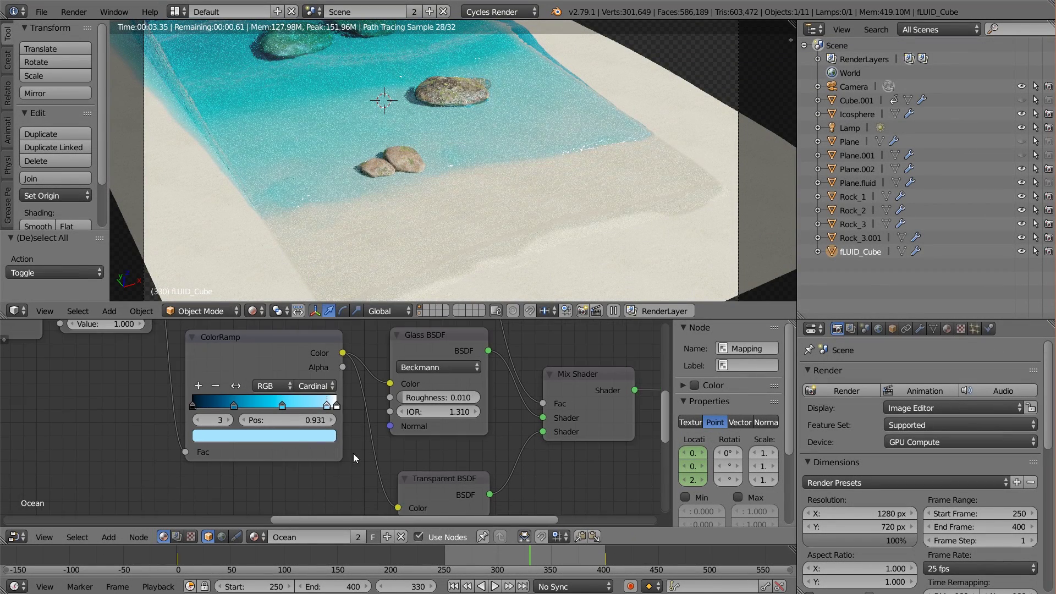
left_click(253, 310)
left_click(287, 262)
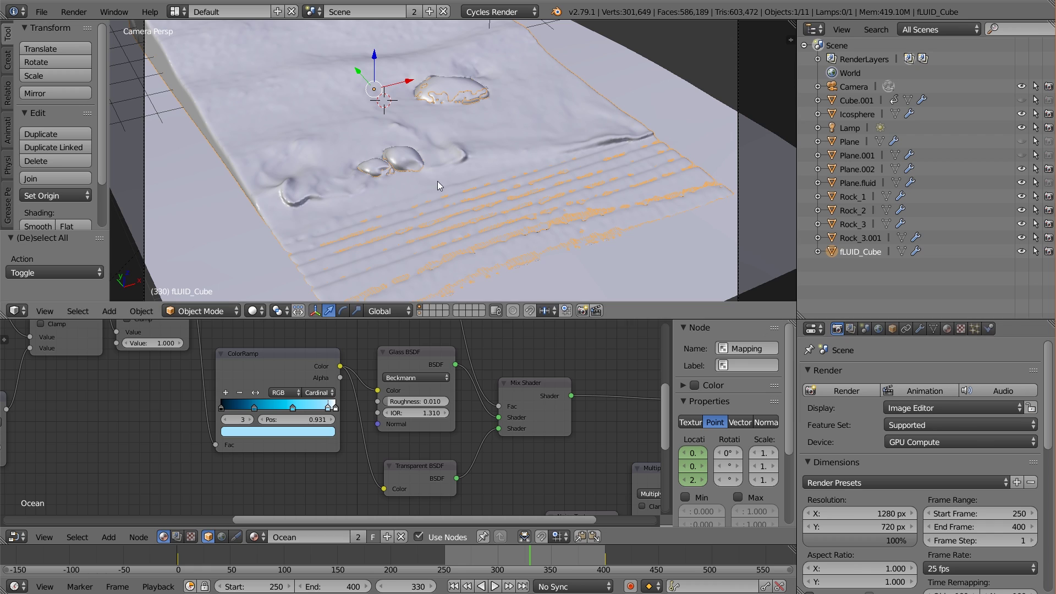
- Deselect all objects in the scene and set the output frame rate to 24 fps
key("a")
left_click(42, 11)
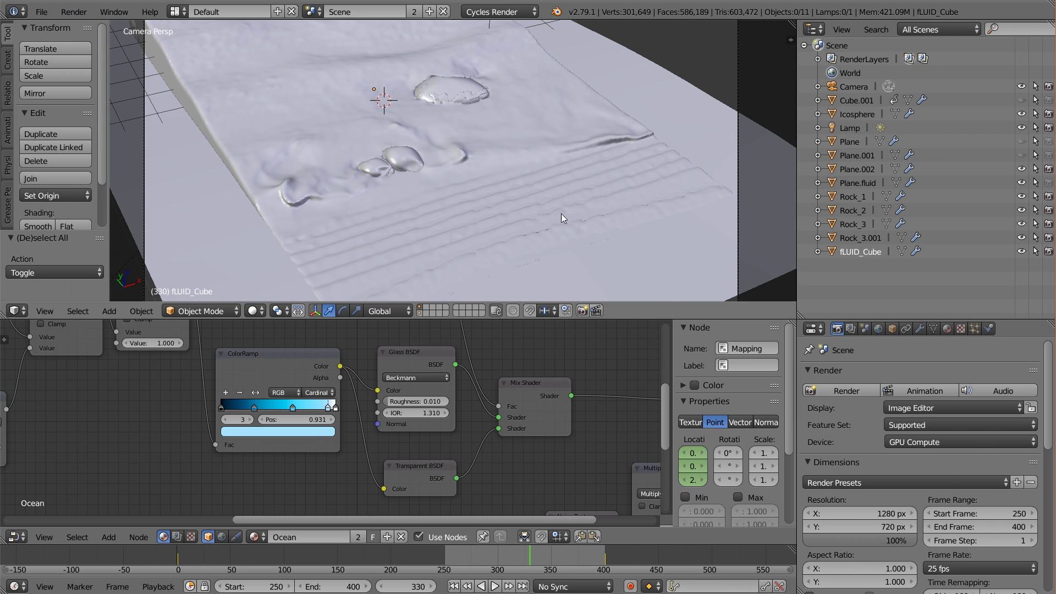
scroll(562, 214, "down", 3)
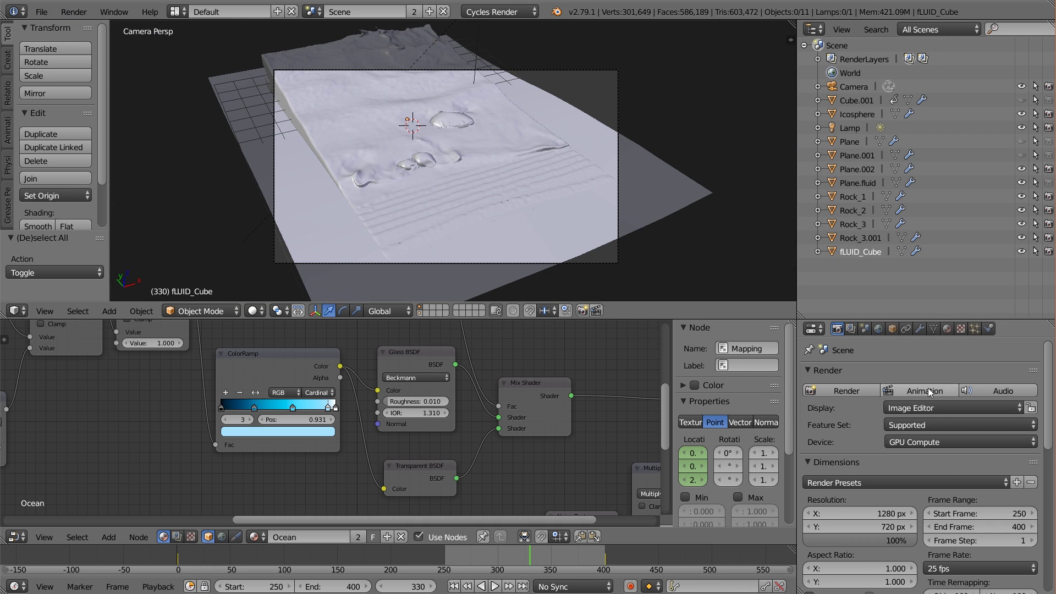
left_click(966, 569)
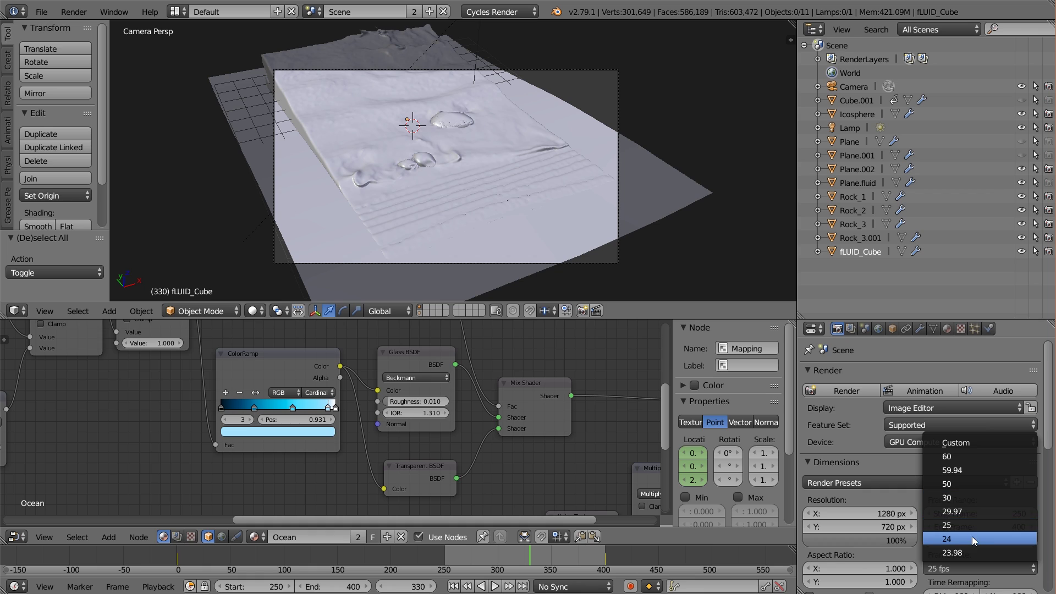
left_click(973, 539)
- Check the enabled render passes, the film settings and the sampling settings before rendering
left_click(851, 329)
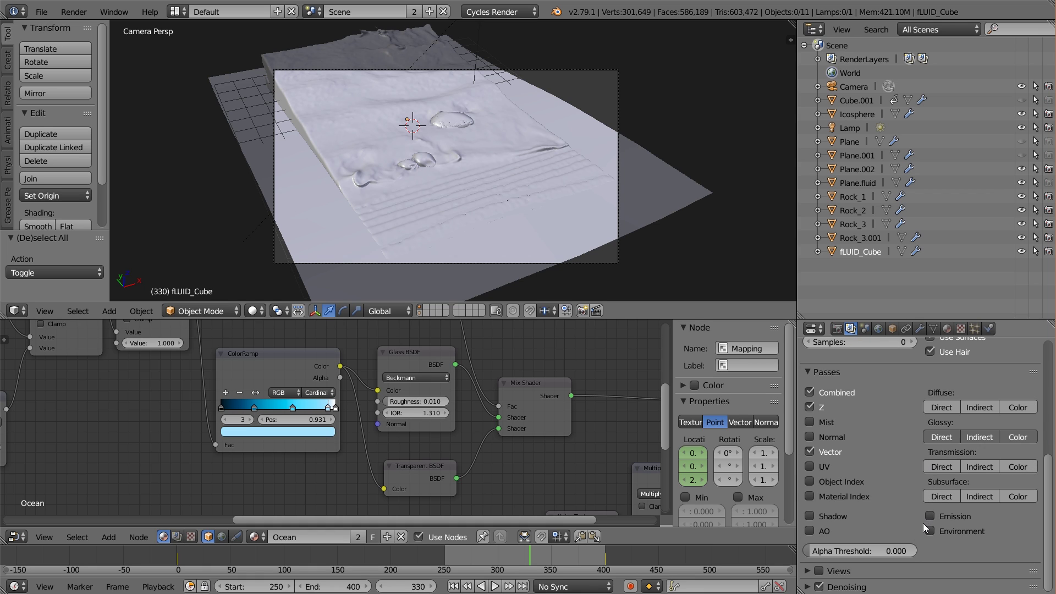
left_click(836, 329)
scroll(990, 522, "down", 10)
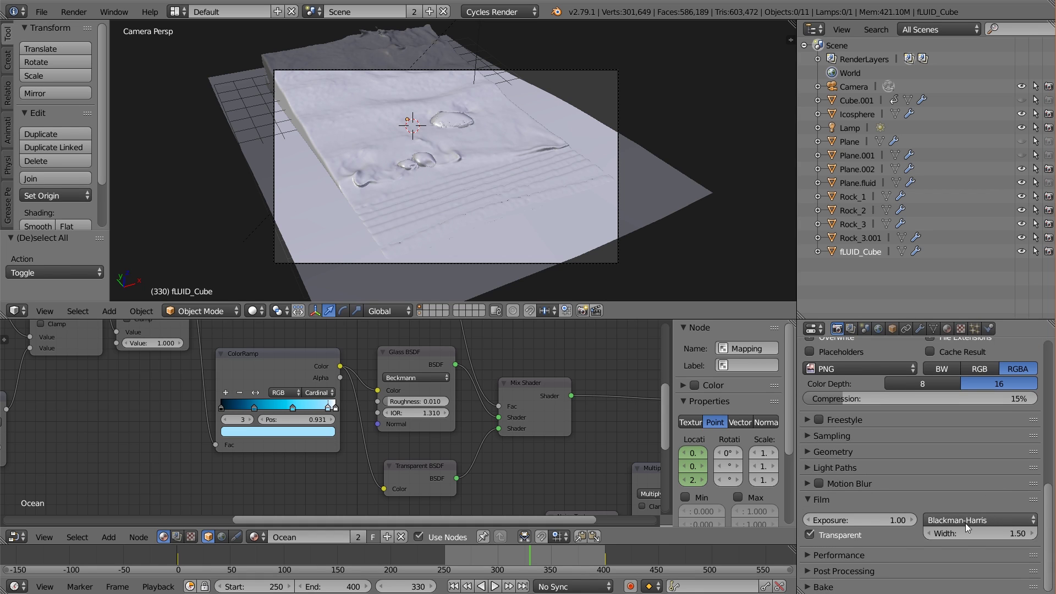
left_click(836, 437)
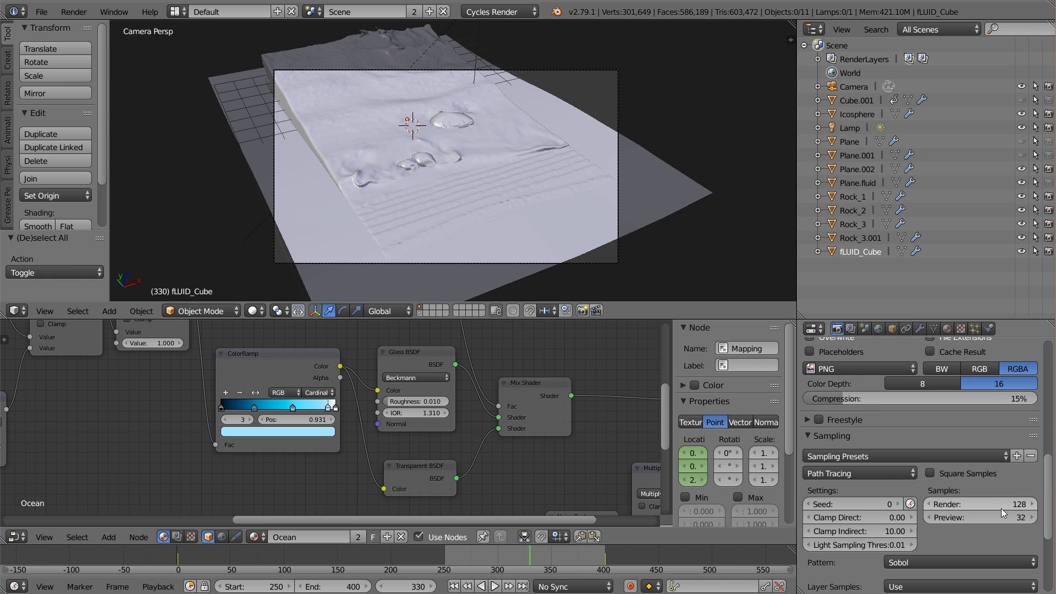
scroll(902, 484, "up", 2)
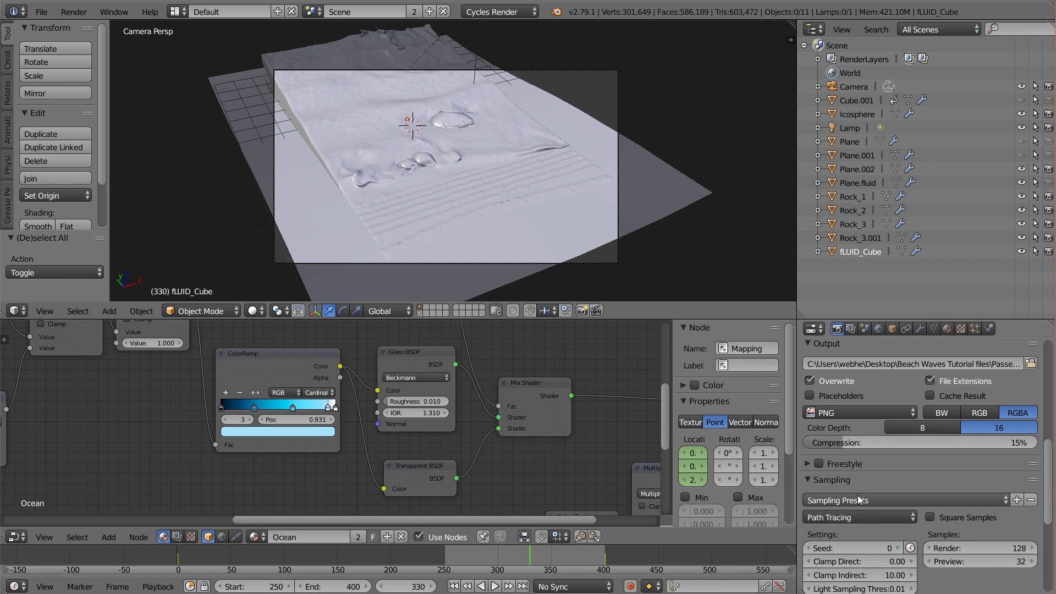
left_click(839, 484)
scroll(859, 488, "up", 4)
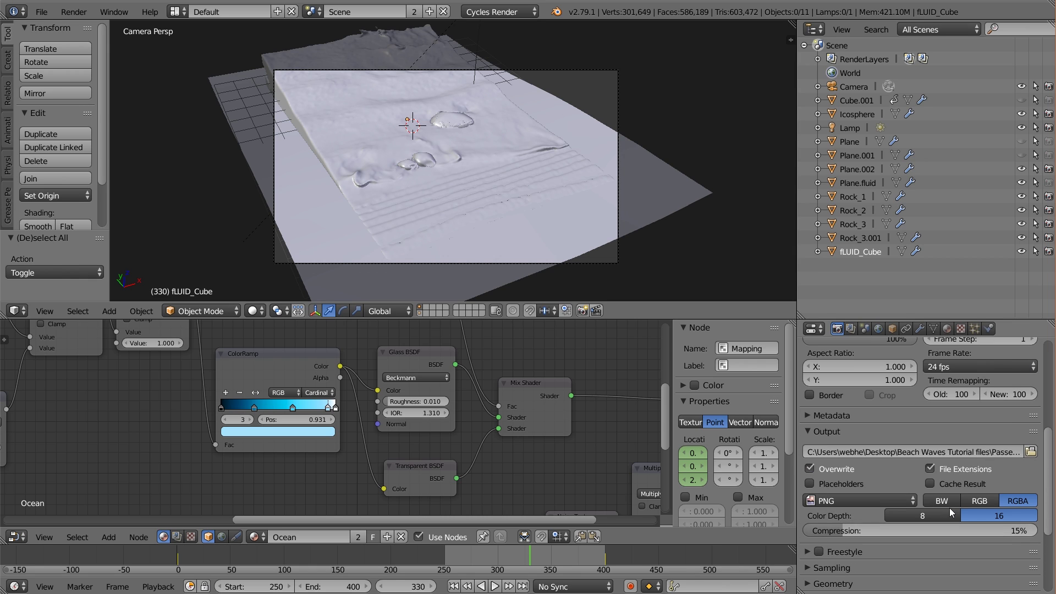
- Set the PNG output's color mode to RGBA and render the animation
left_click(982, 500)
left_click(1019, 502)
scroll(930, 493, "up", 9)
left_click(915, 392)
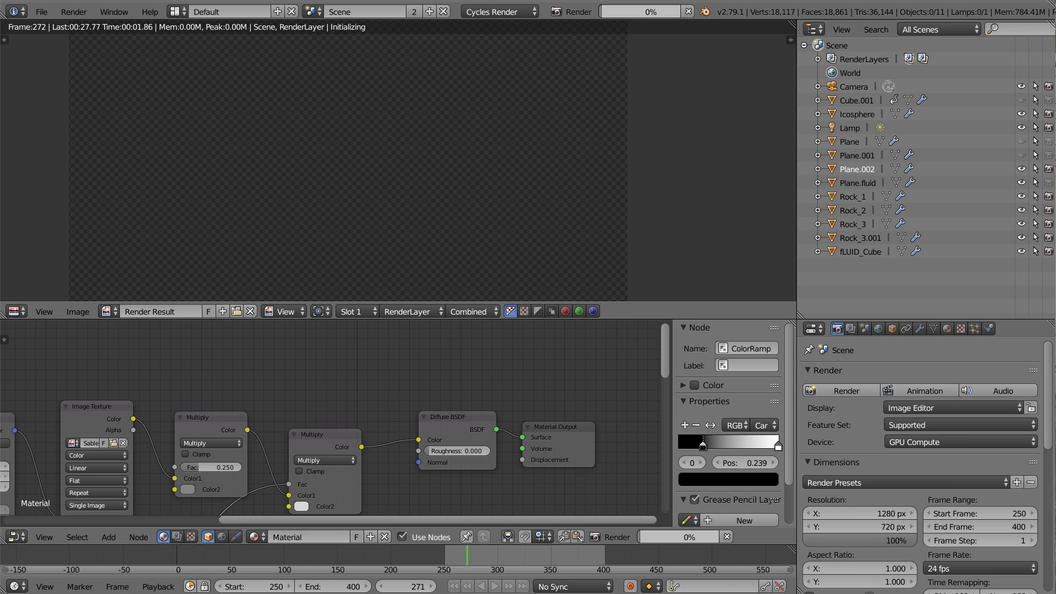
- Switch to File Explorer and examine the frames written to the Main, Vector and Glossy folders inside Passes
left_click_drag(0, 192, 394, 78)
double_click(386, 165)
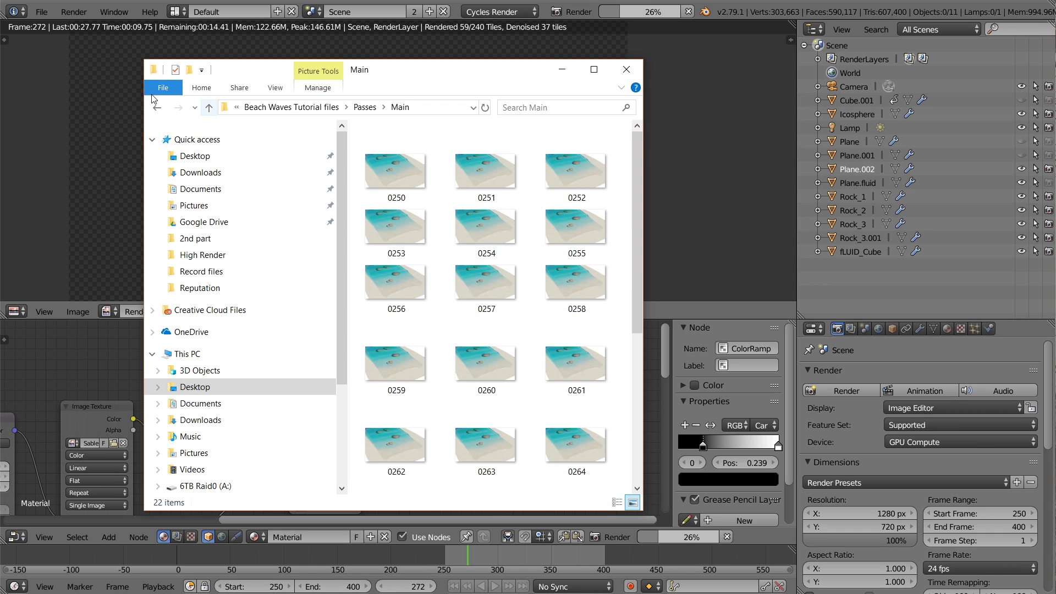
left_click(157, 107)
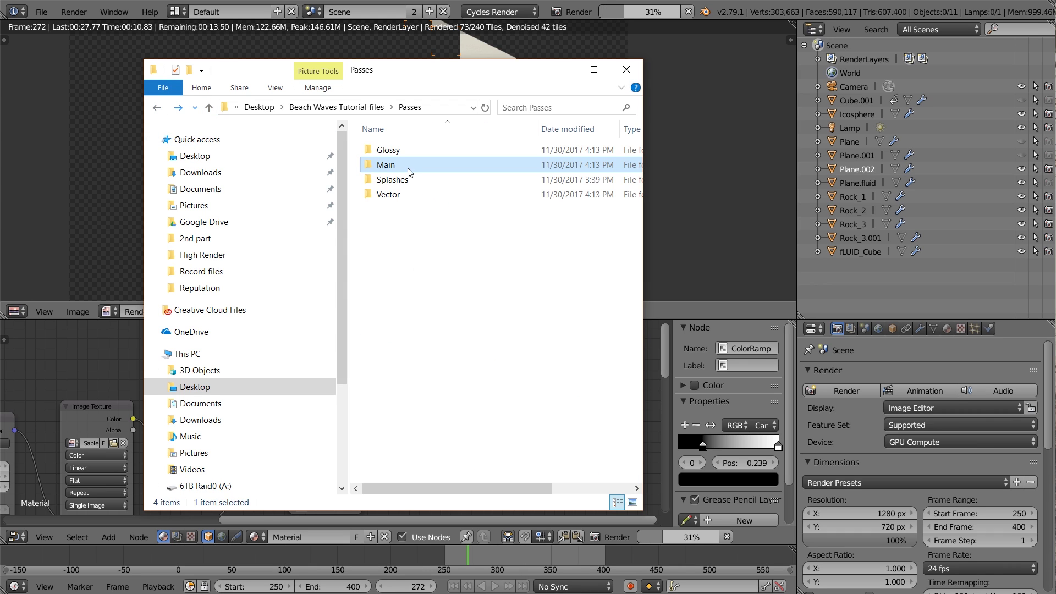
double_click(403, 195)
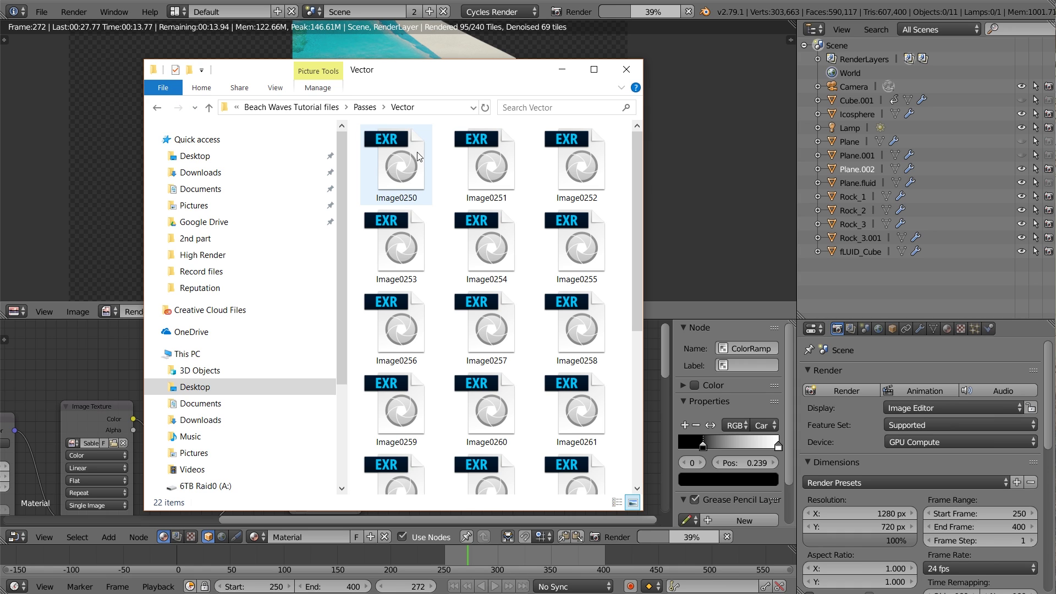
scroll(510, 331, "down", 5)
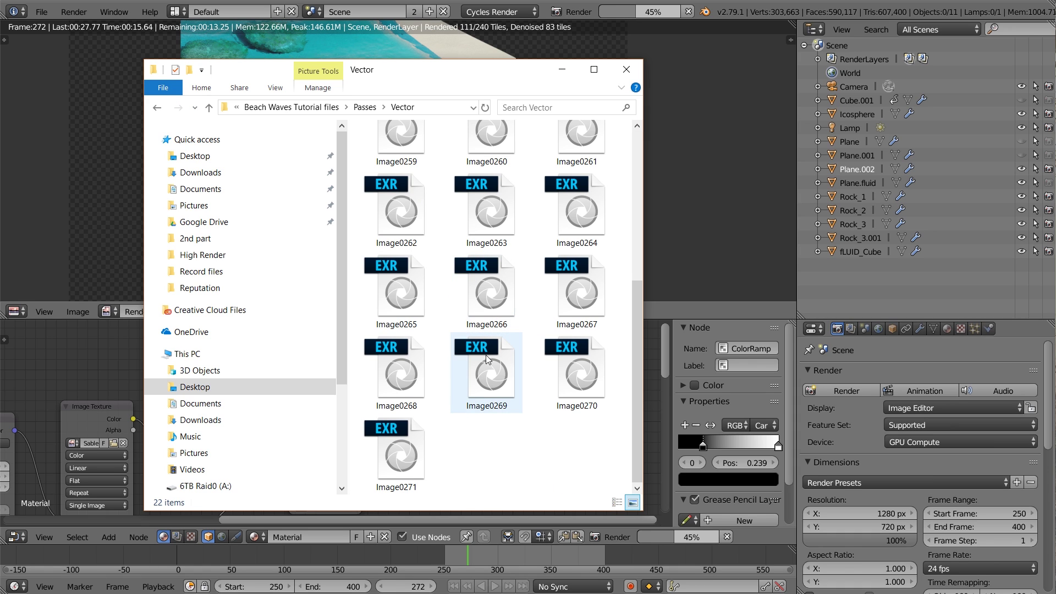
left_click(158, 107)
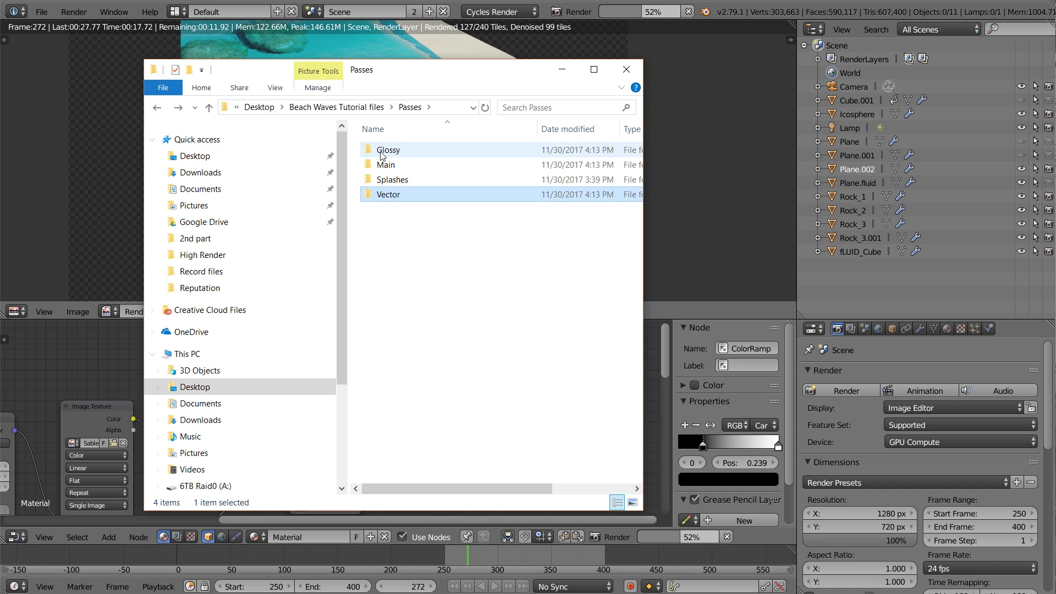
double_click(381, 156)
scroll(385, 160, "down", 5)
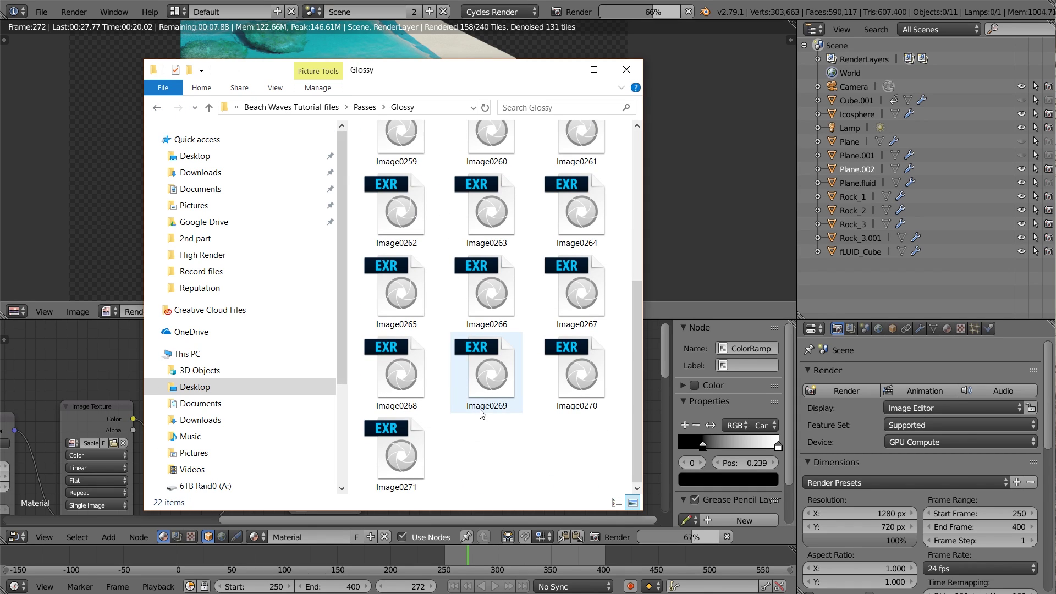
scroll(495, 407, "up", 5)
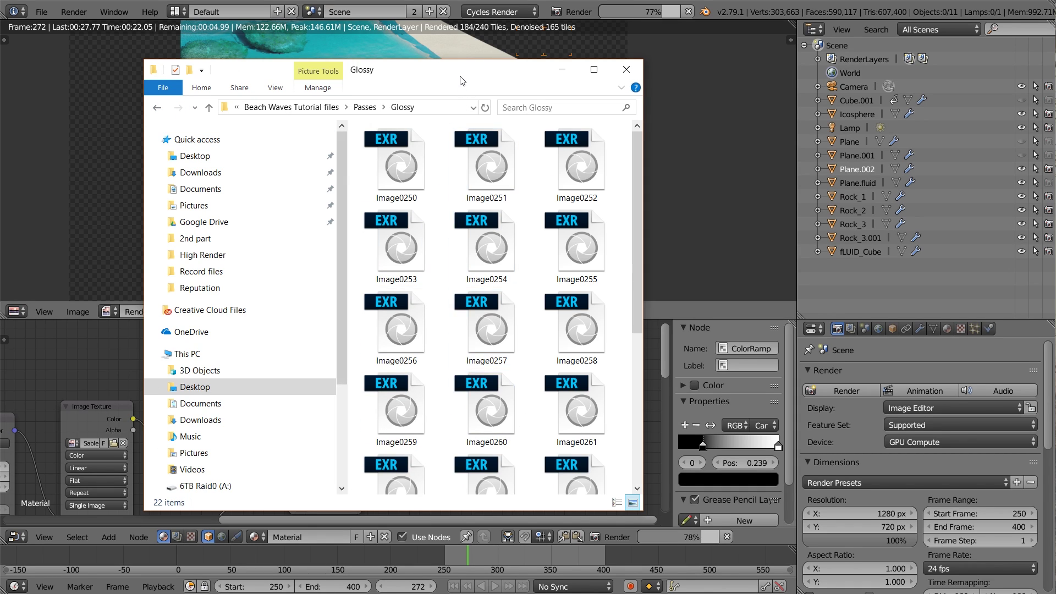
left_click(616, 72)
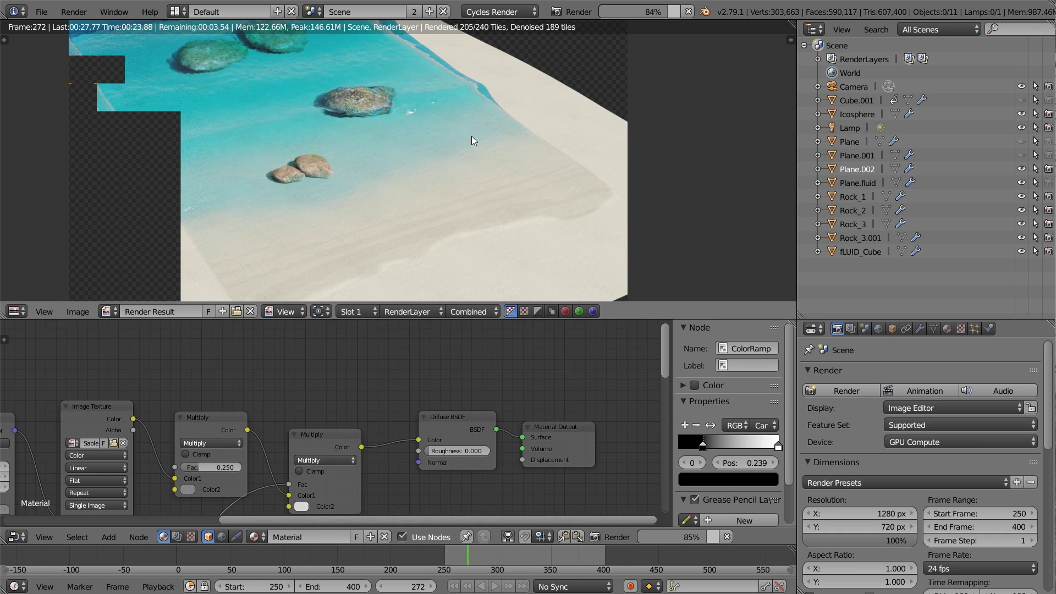
- Save the beach project file and look over the finished render of the last frame
scroll(484, 161, "down", 1)
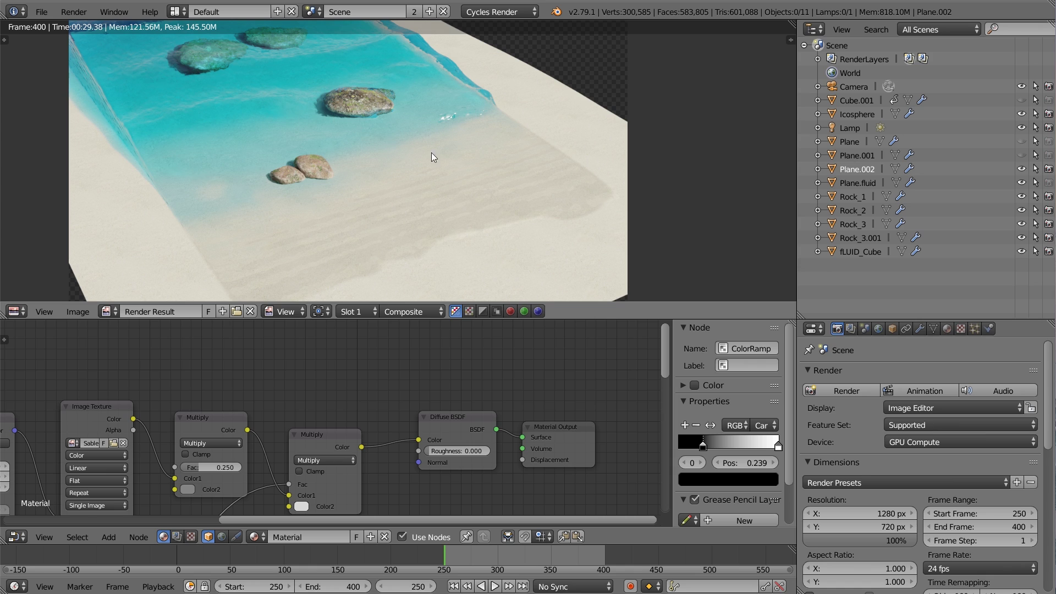
scroll(502, 169, "down", 1)
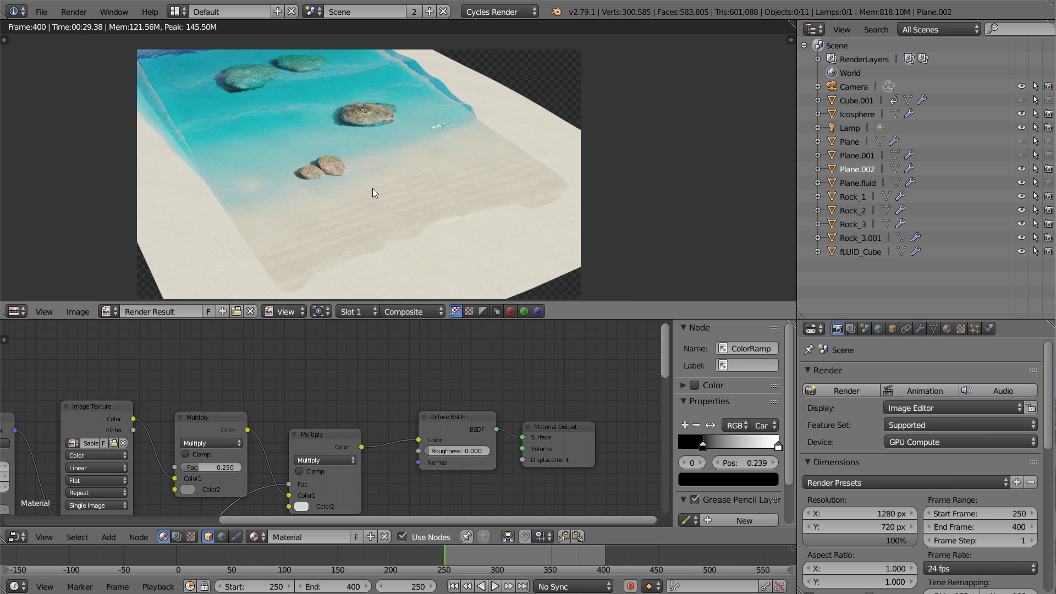
left_click(41, 12)
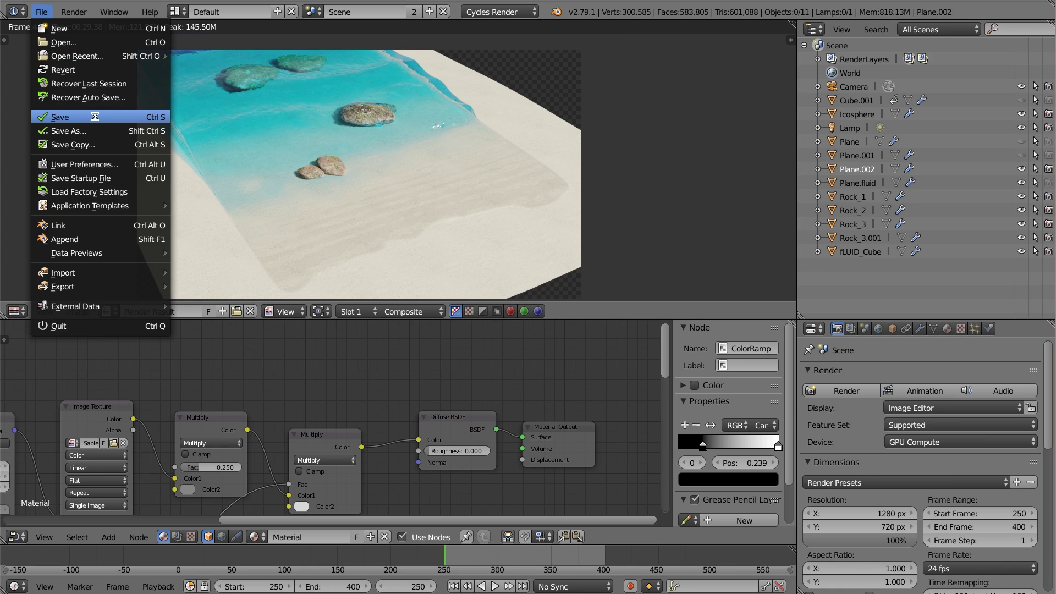
left_click(95, 115)
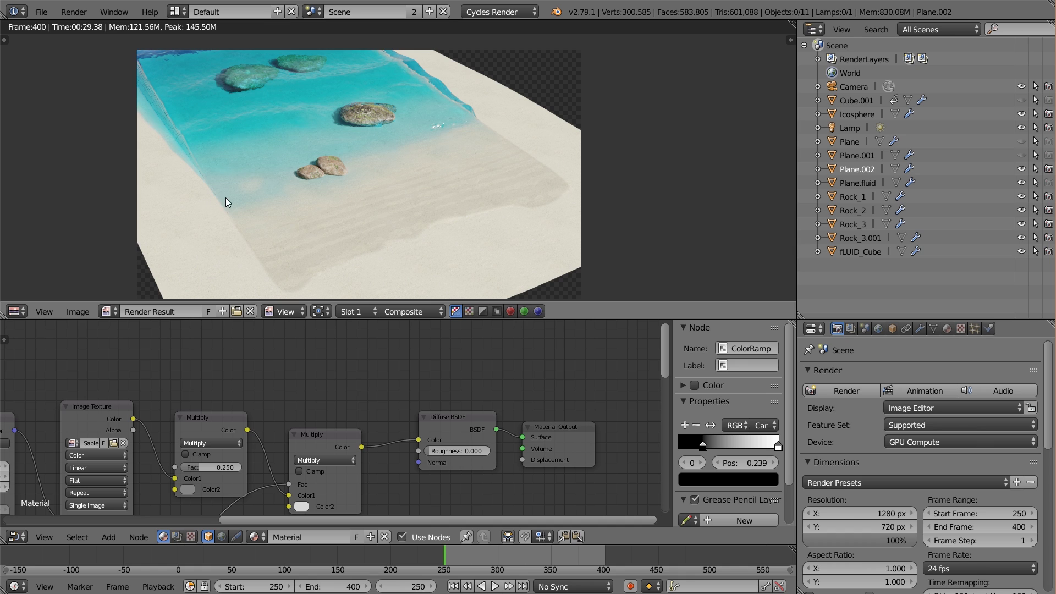
scroll(226, 197, "up", 1)
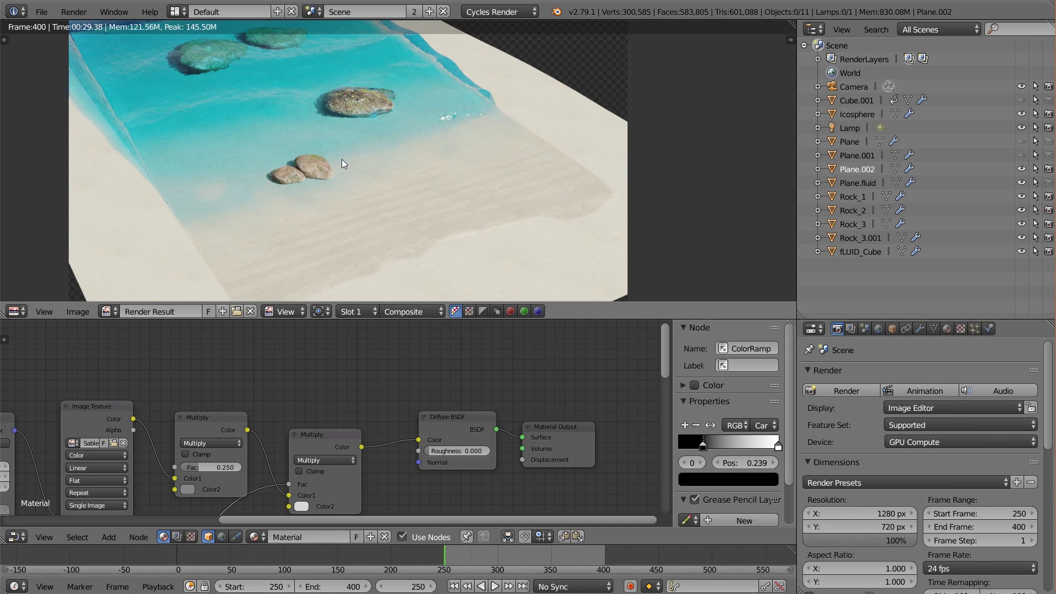
scroll(340, 160, "down", 1)
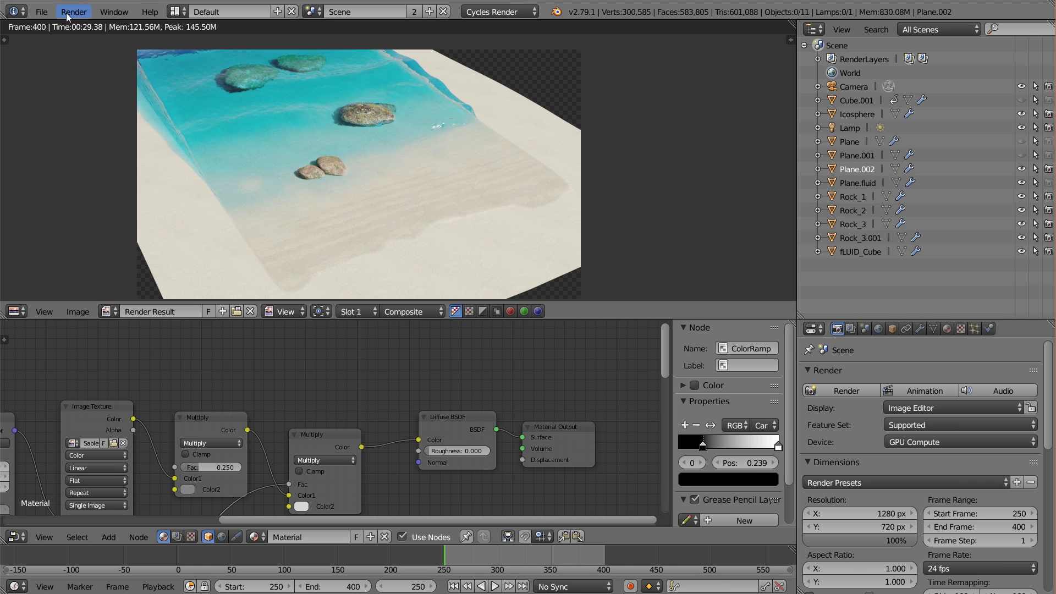
- Start a new project by reloading the start-up file
left_click(43, 12)
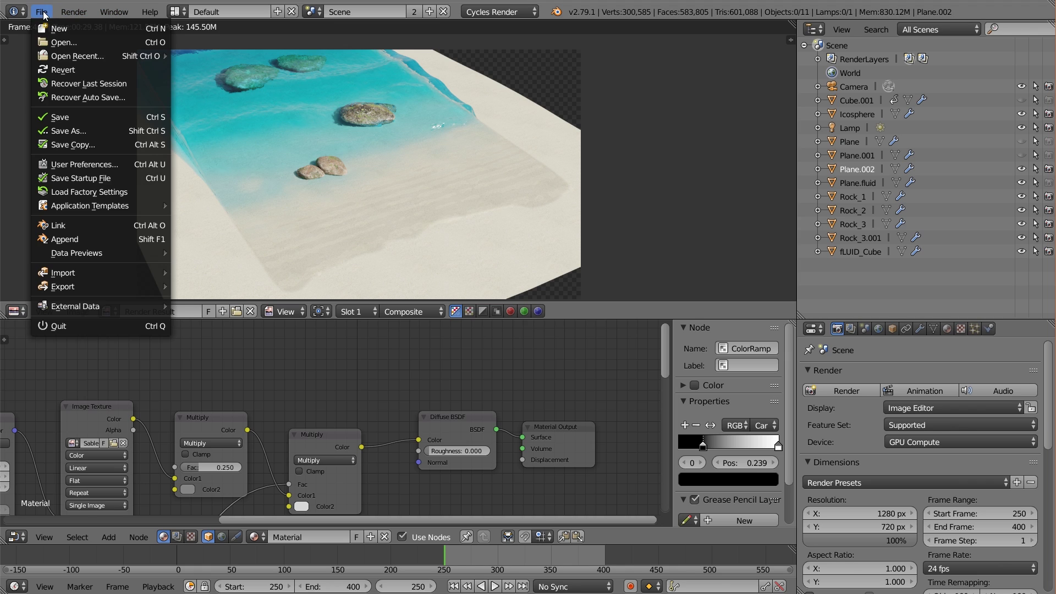
left_click(81, 30)
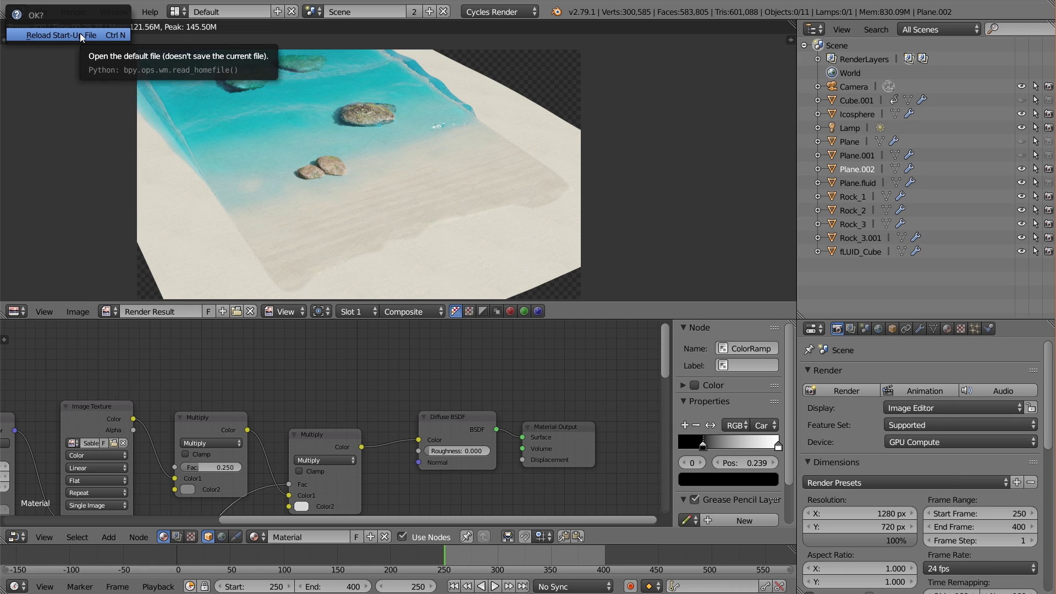
left_click(41, 12)
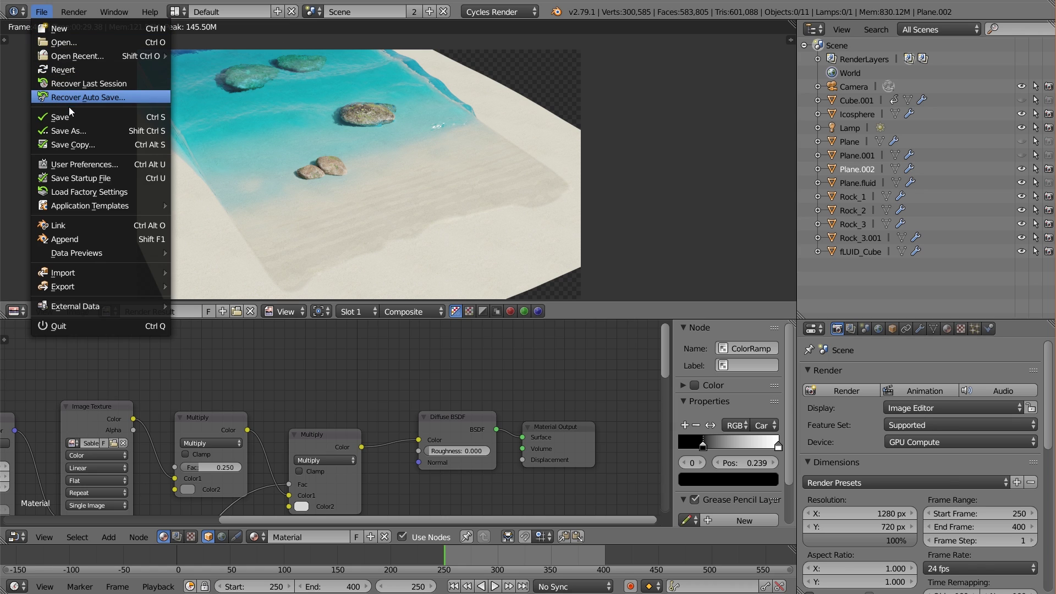
left_click(67, 29)
left_click(67, 33)
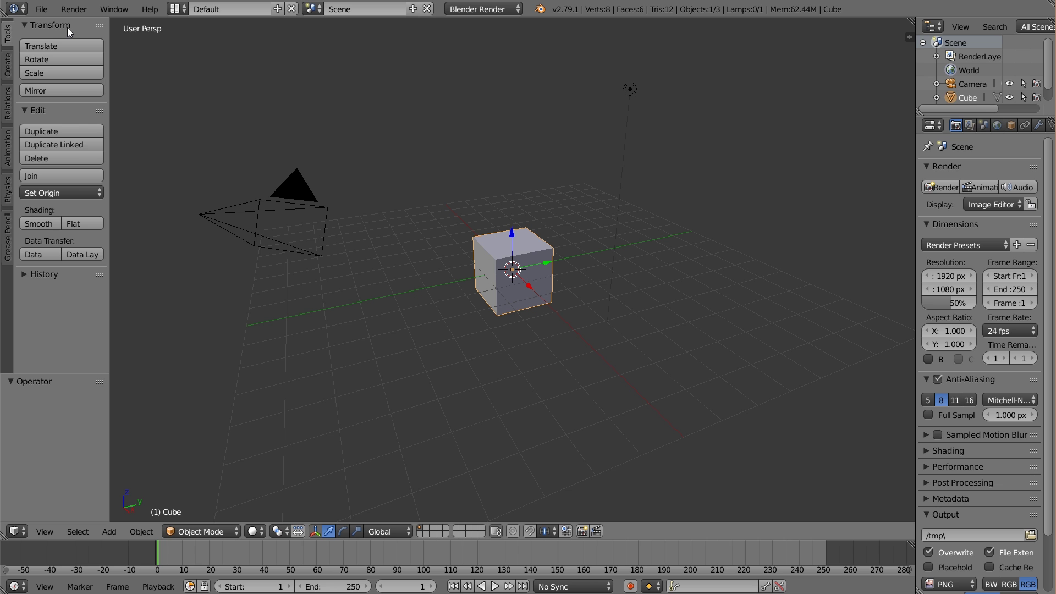
- Save the new project under its own file name in the Beach Waves Tutorial files folder
left_click(47, 8)
left_click(85, 116)
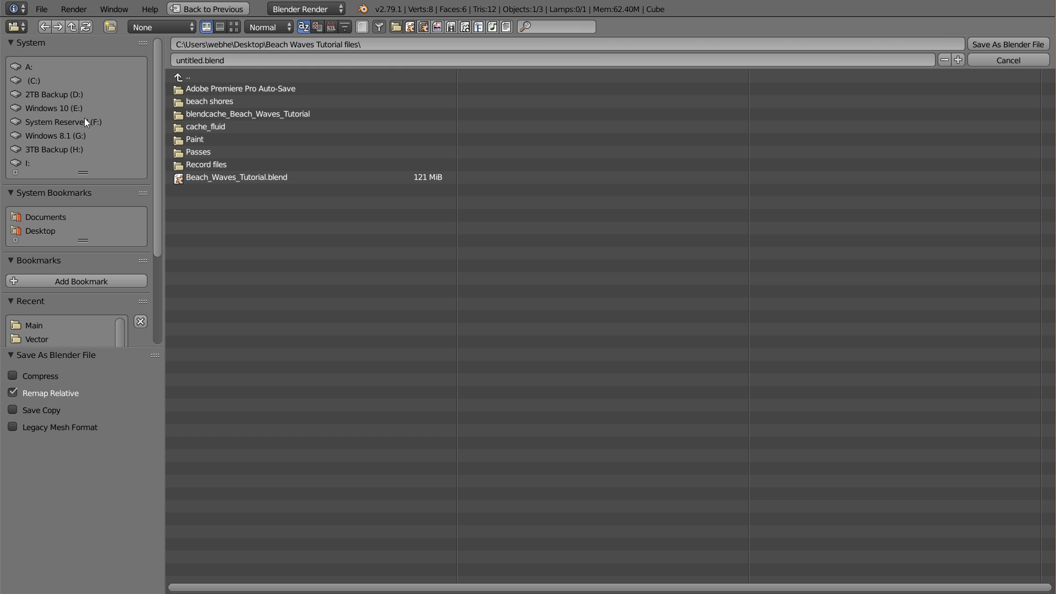
left_click(184, 61)
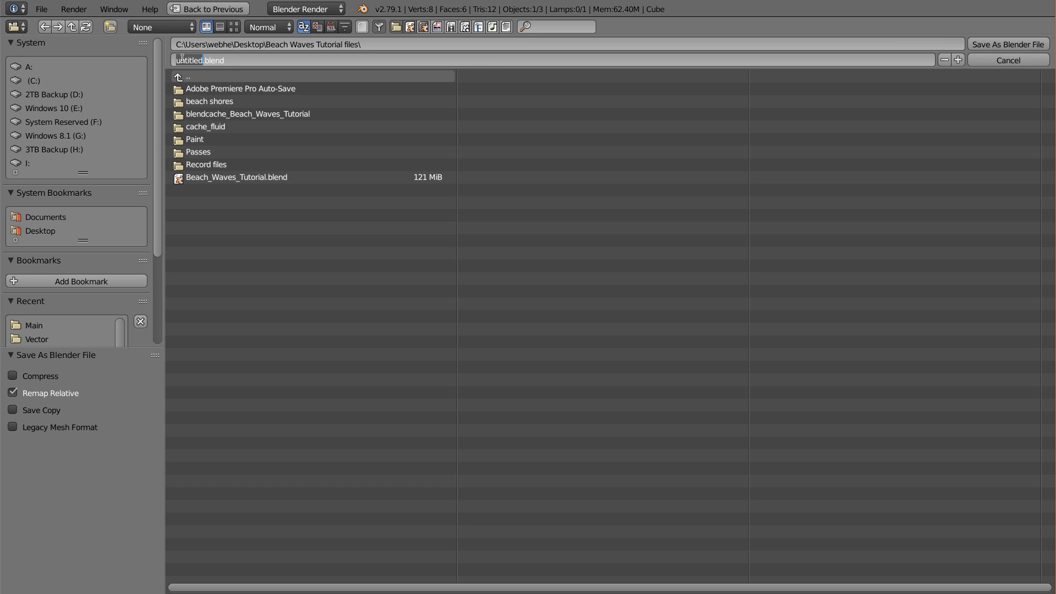
key("BackSpace")
key("Return")
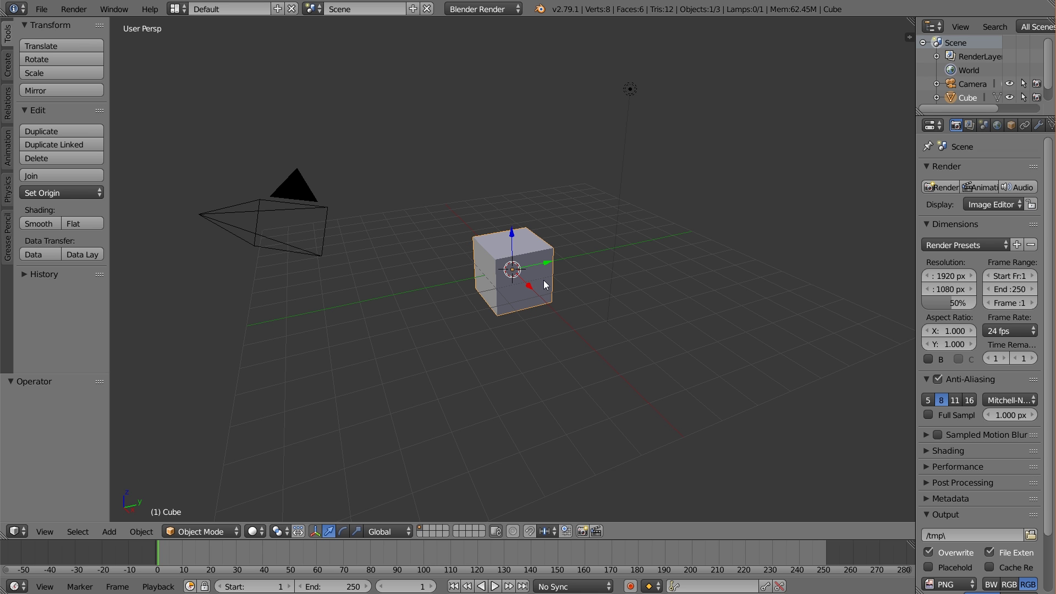
- Switch to the Compositing screen layout and set the render resolution to 1280 × 720 px at 100%
left_click(175, 9)
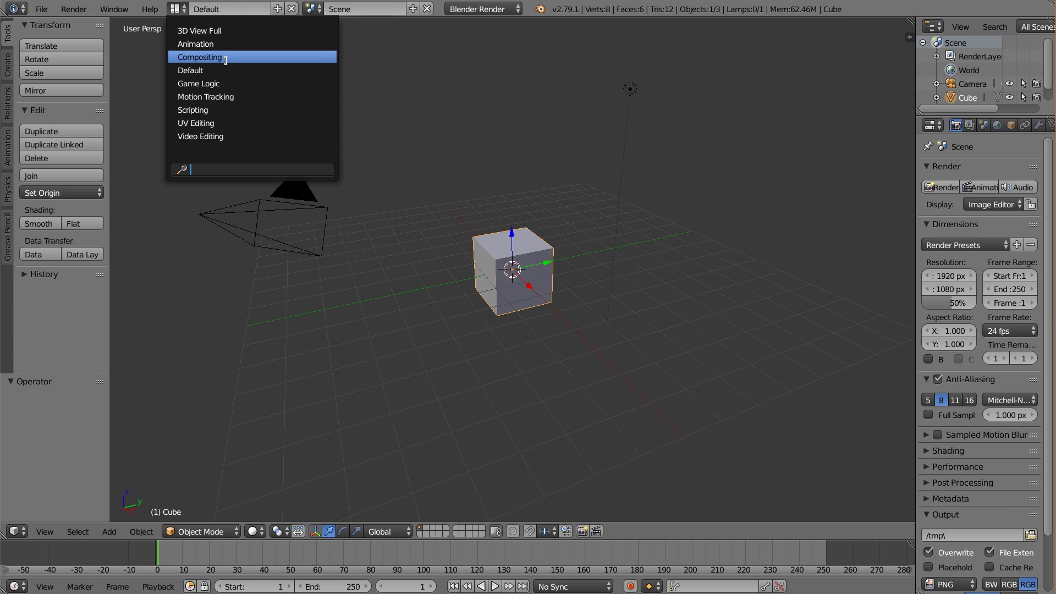
left_click(251, 57)
left_click(933, 177)
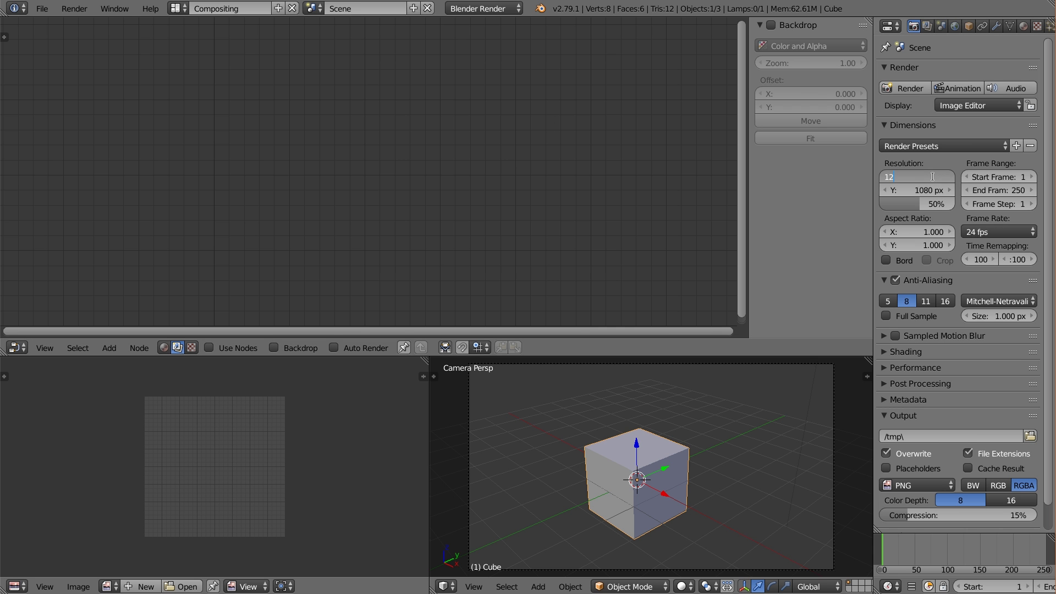
key("Return")
left_click(932, 194)
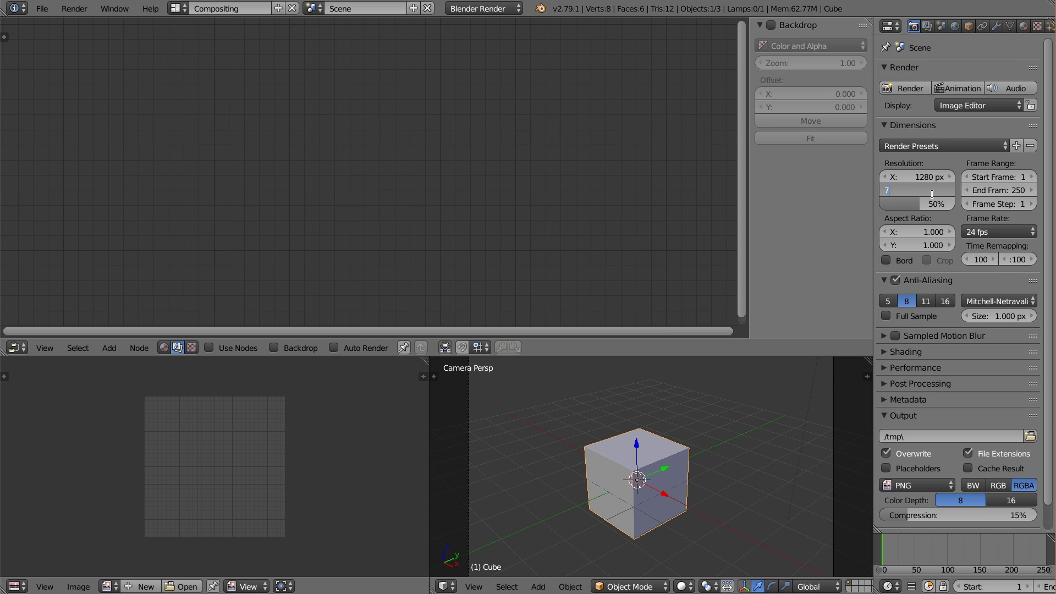
type("720")
key("Return")
left_click_drag(955, 203, 947, 204)
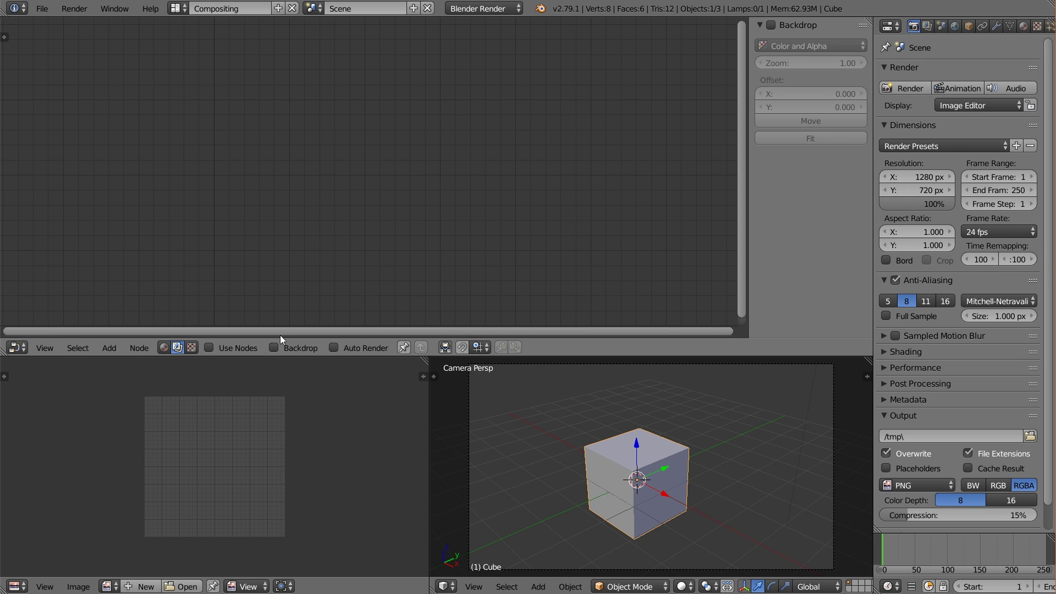
- Enable Use Nodes and Backdrop for compositing, and move the Render Layers node below the level of the Composite node
left_click(253, 348)
left_click(279, 347)
middle_click_drag(355, 224, 348, 279)
left_click_drag(321, 153, 182, 175)
scroll(219, 170, "down", 2)
middle_click_drag(219, 170, 284, 176)
left_click_drag(259, 173, 268, 237)
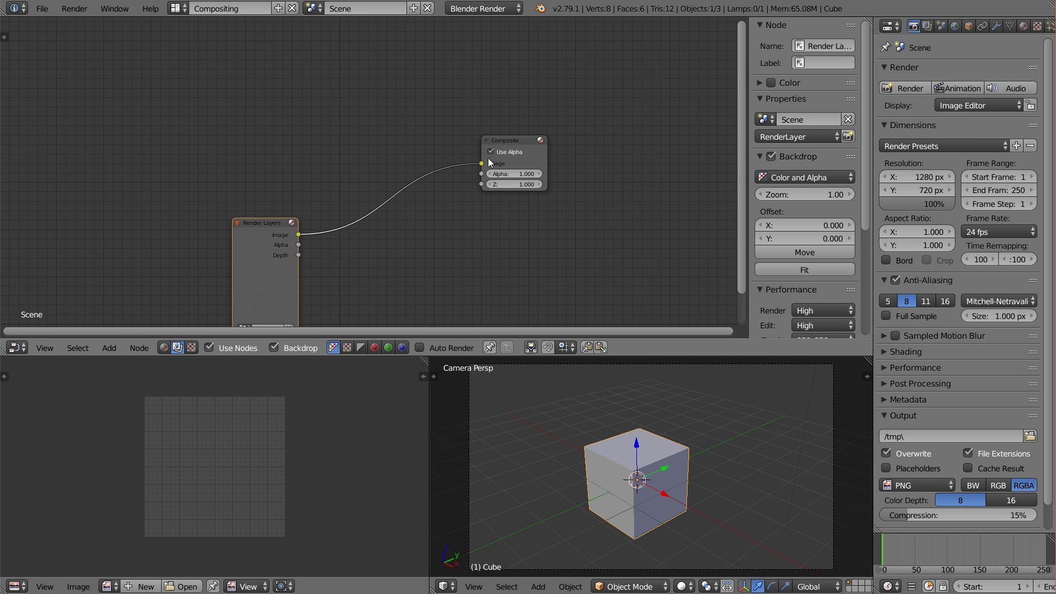
- Disconnect the Render Layers image output from the Composite node and make room around the two nodes
left_click_drag(481, 164, 324, 209)
left_click_drag(277, 235, 338, 273)
scroll(220, 231, "down", 2)
middle_click_drag(211, 228, 279, 221)
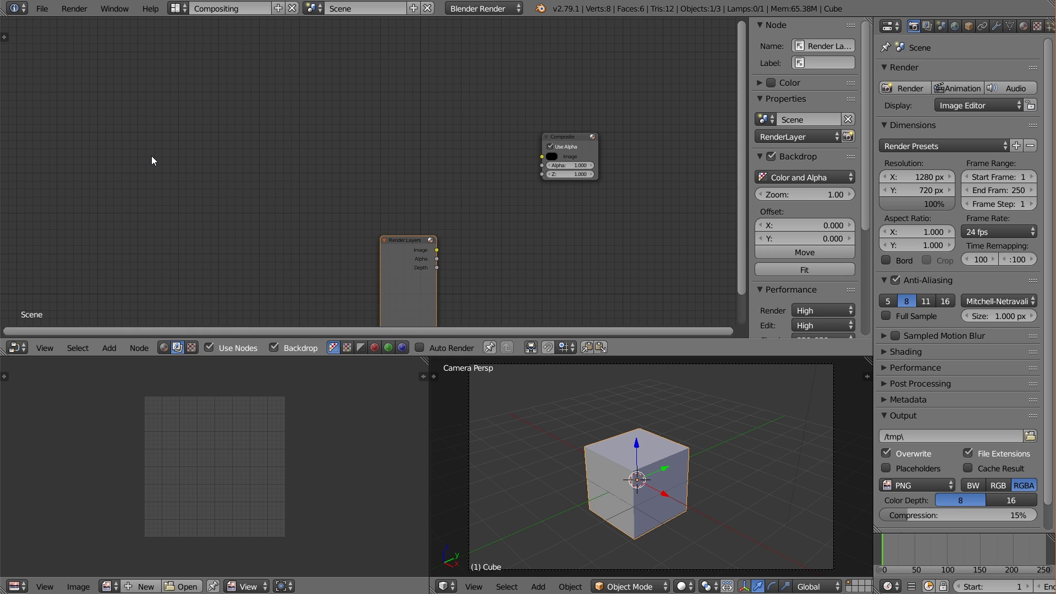
key("shift+a")
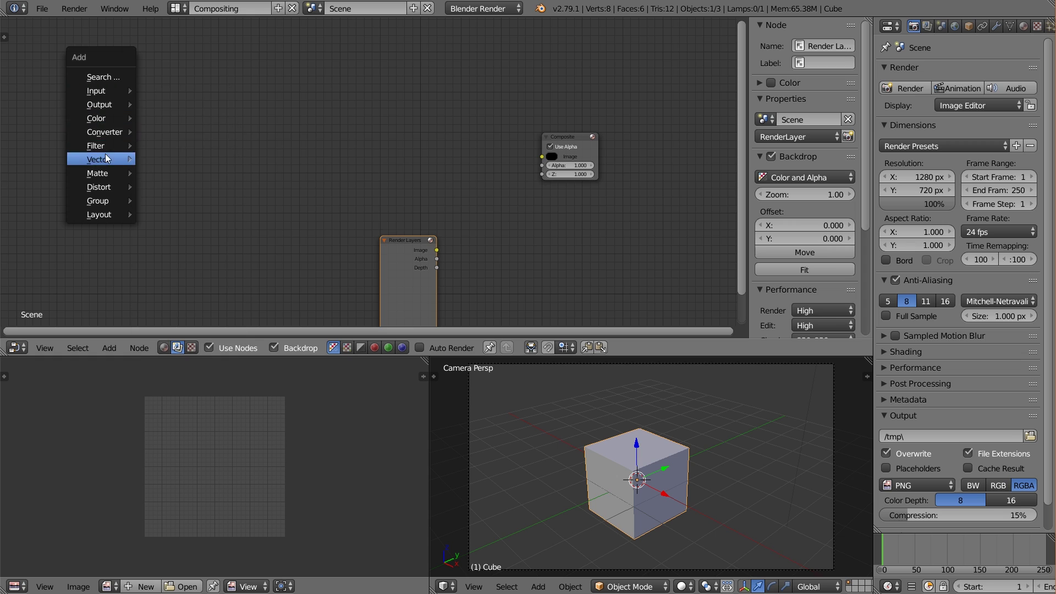
mouse_move(104, 90)
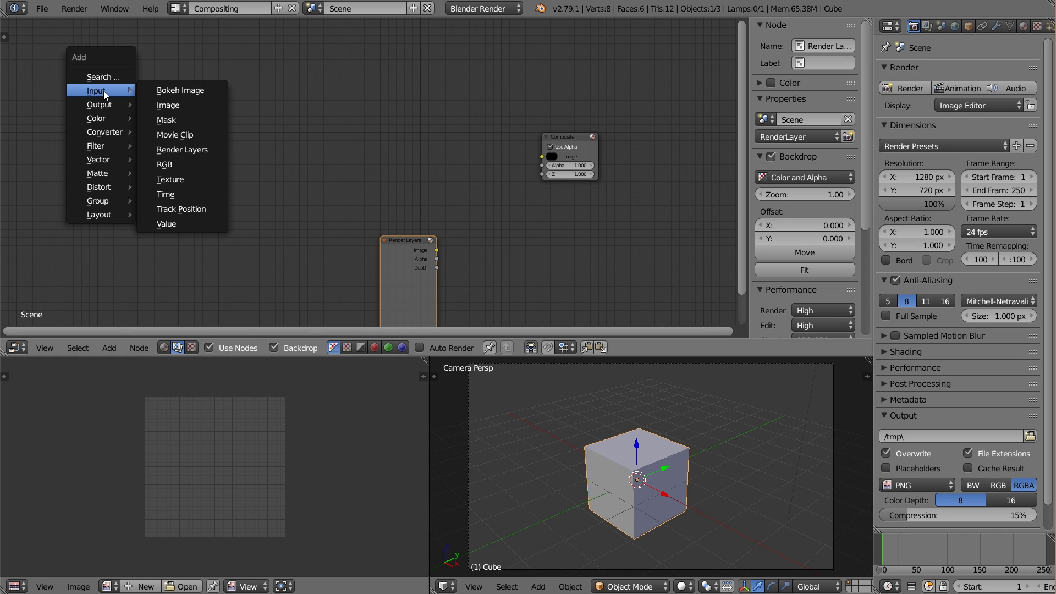
left_click(216, 179)
key("Escape")
- Add an Image input node and place it well to the left of the Composite node
key("shift+a")
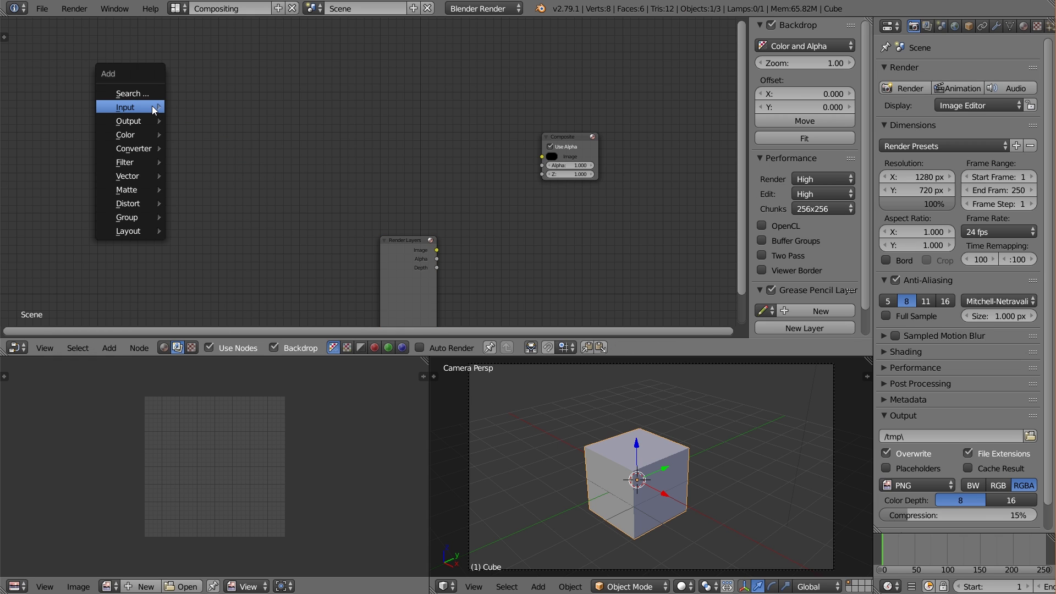
mouse_move(156, 135)
mouse_move(142, 110)
left_click(220, 129)
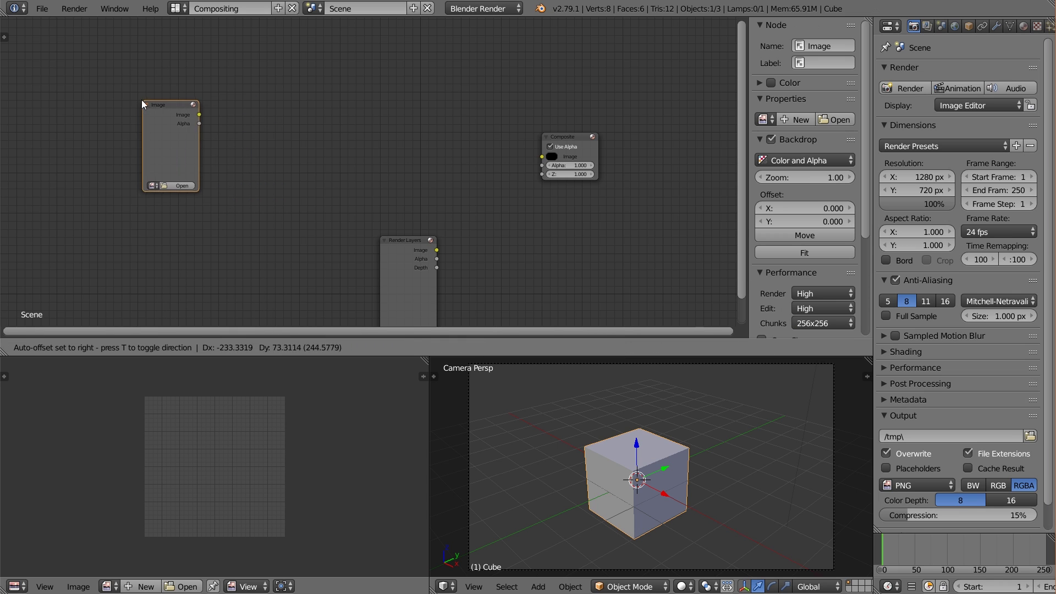
left_click(134, 97)
- Load all the PNG frames from the Passes\Main folder into the Image node as an image sequence
left_click(172, 182)
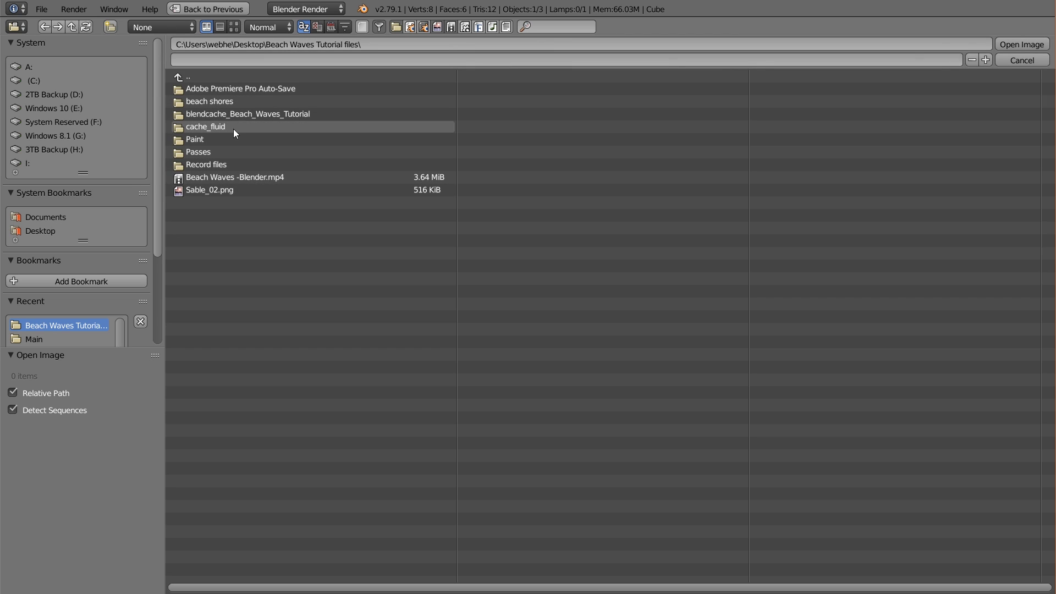
left_click(221, 152)
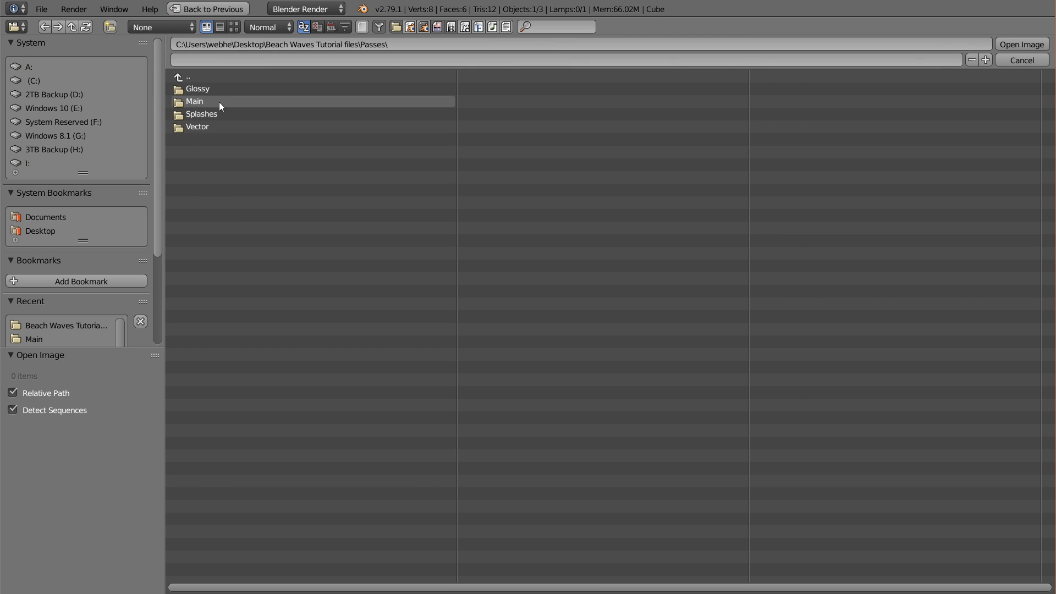
left_click(218, 101)
key("a")
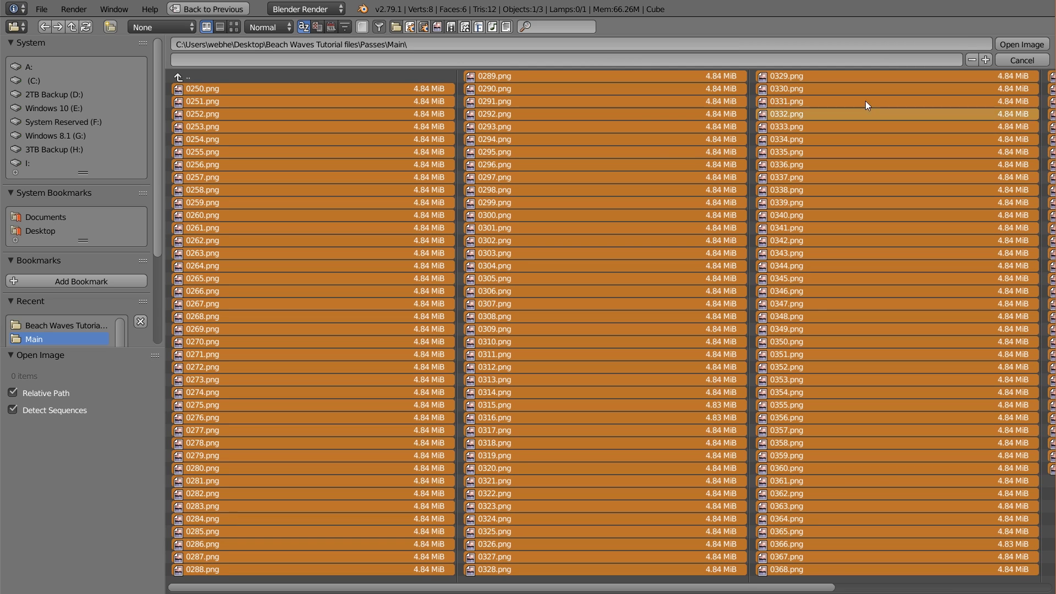
left_click(1022, 44)
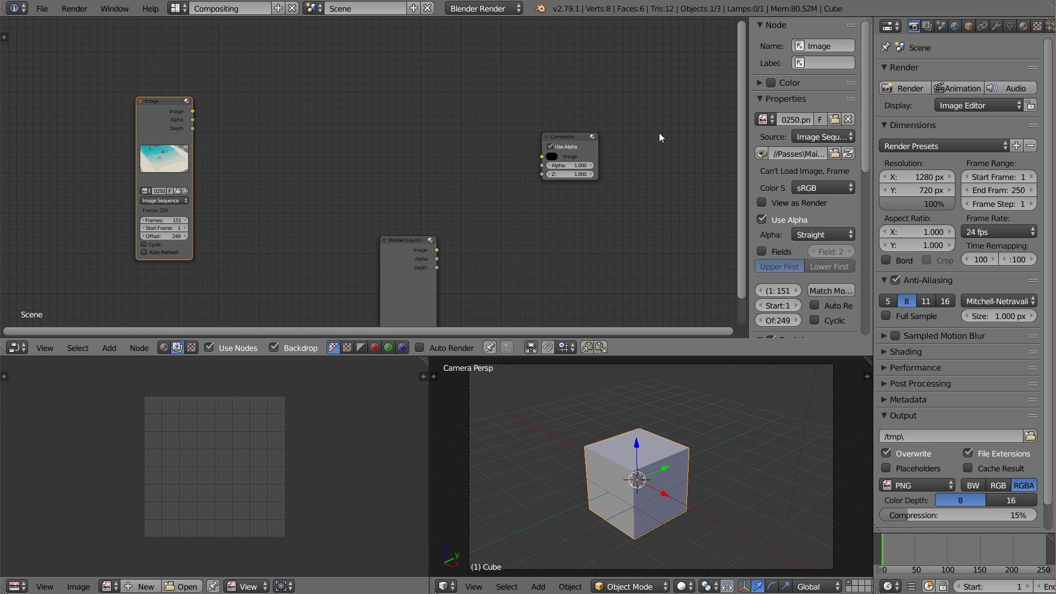
- Enable Cyclic and Auto-Refresh on the main pass Image node and set its start frame to 250
left_click(156, 244)
left_click(155, 250)
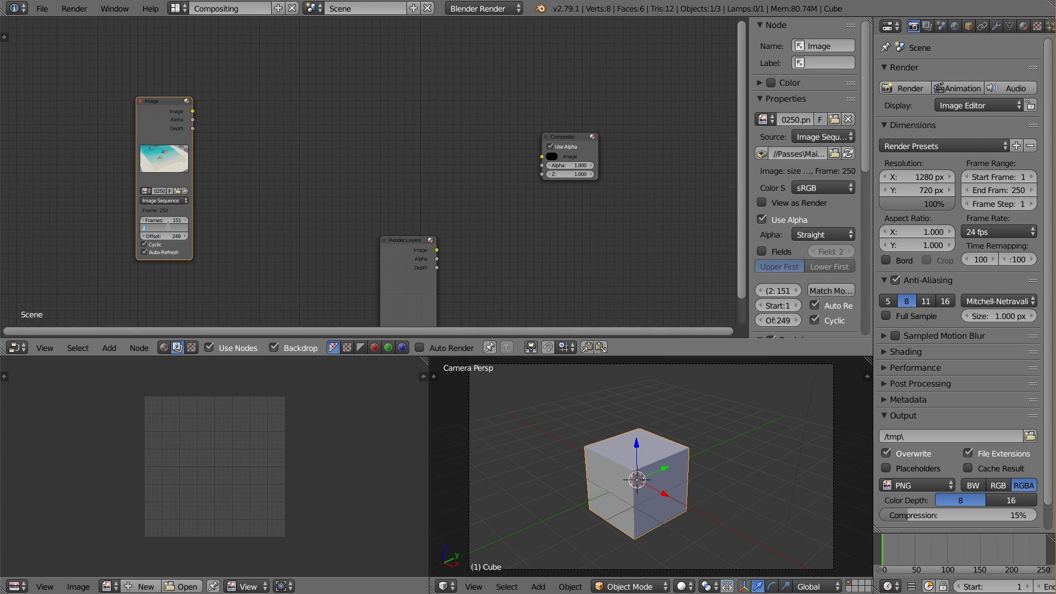
key("Return")
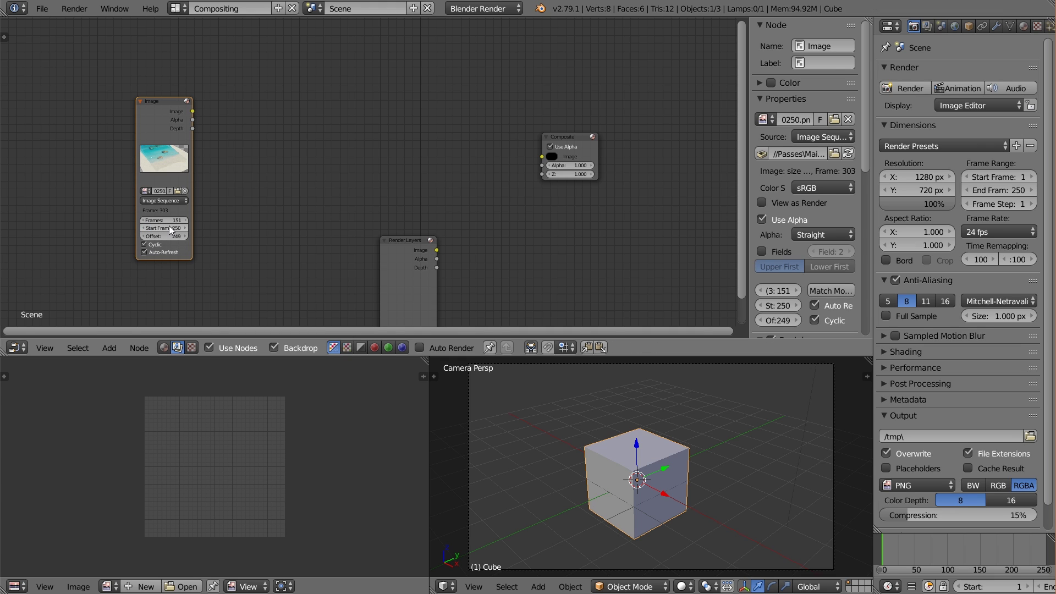
- Set the scene's timeline range to start at frame 250 and end at frame 400
left_click(1000, 587)
type("25")
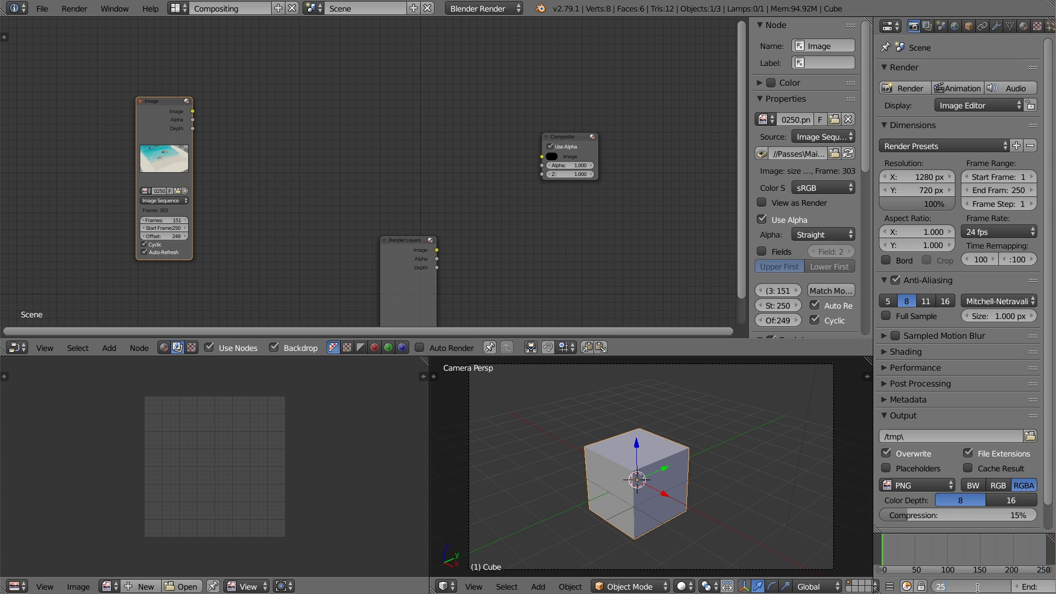
type("0")
key("Return")
left_click(997, 587)
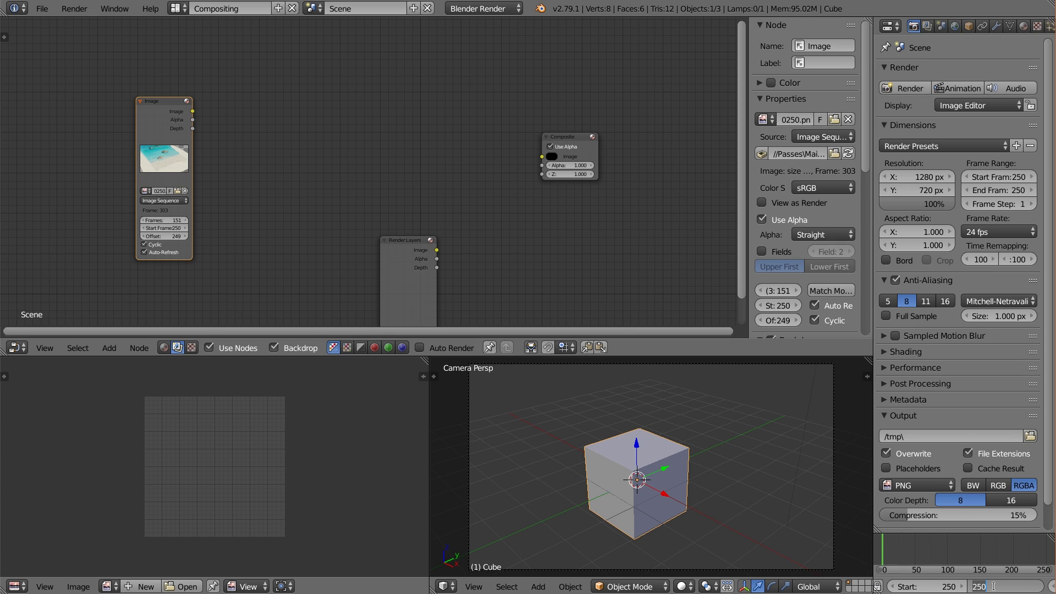
type("400")
key("Return")
scroll(982, 566, "down", 4)
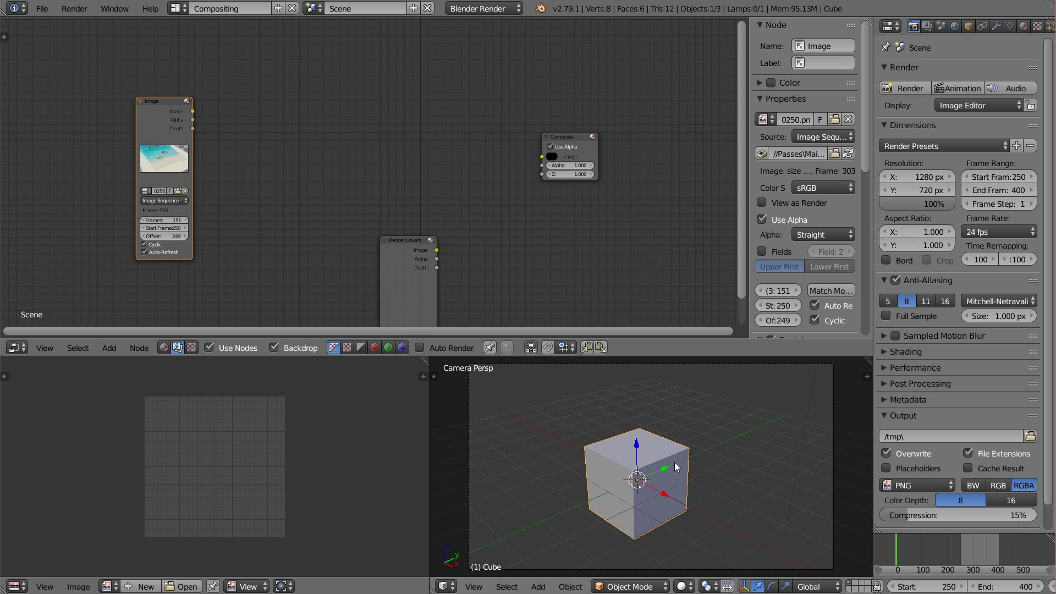
- Preview the main pass Image node through a Viewer node and shrink the backdrop to a zoom of 0.69
scroll(166, 140, "up", 1)
left_click(155, 127, "ctrl+shift")
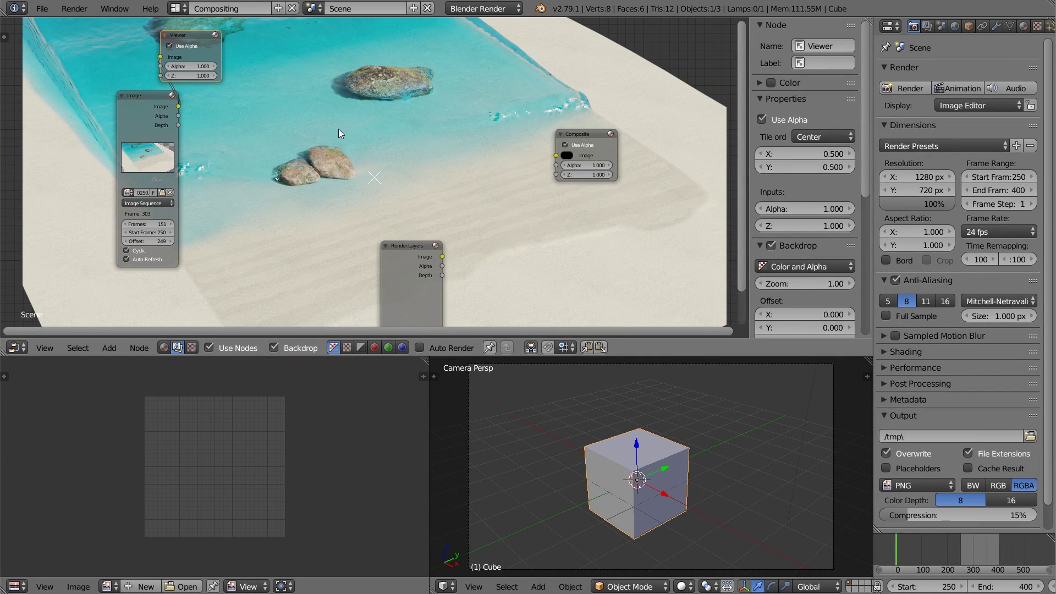
key("alt+v")
key("alt+v")
- Spread the nodes apart, with the Image node left of the backdrop picture and the Viewer above the Composite node
left_click_drag(153, 95, 97, 100)
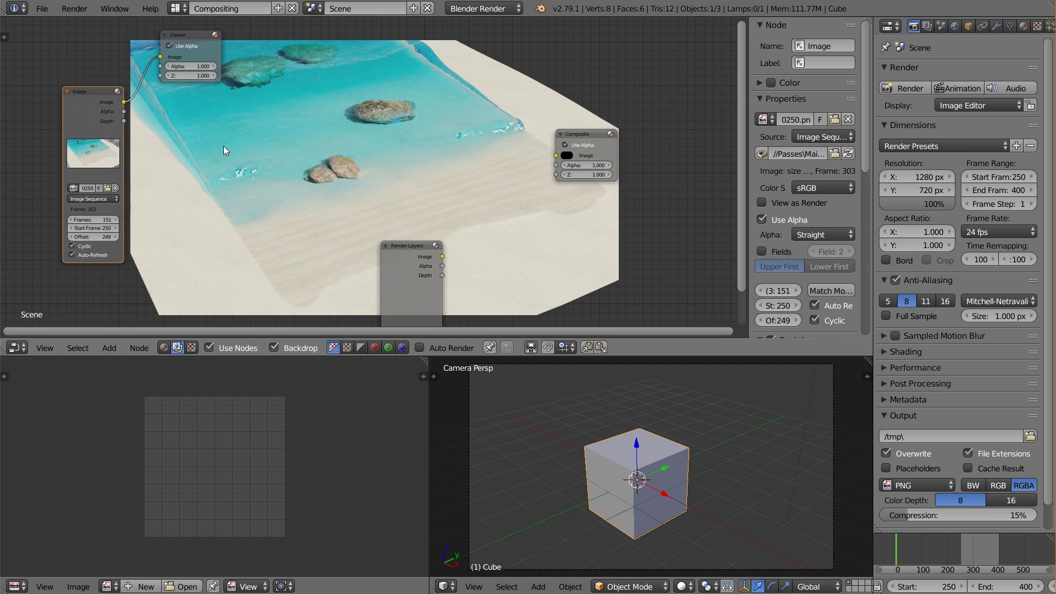
left_click_drag(205, 42, 502, 51)
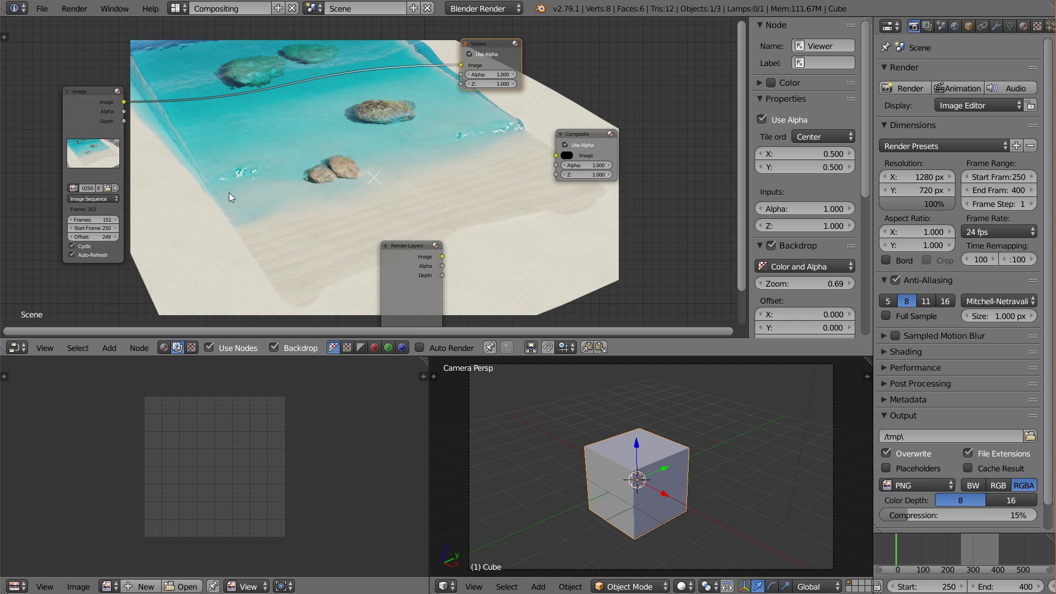
left_click_drag(95, 99, 76, 70)
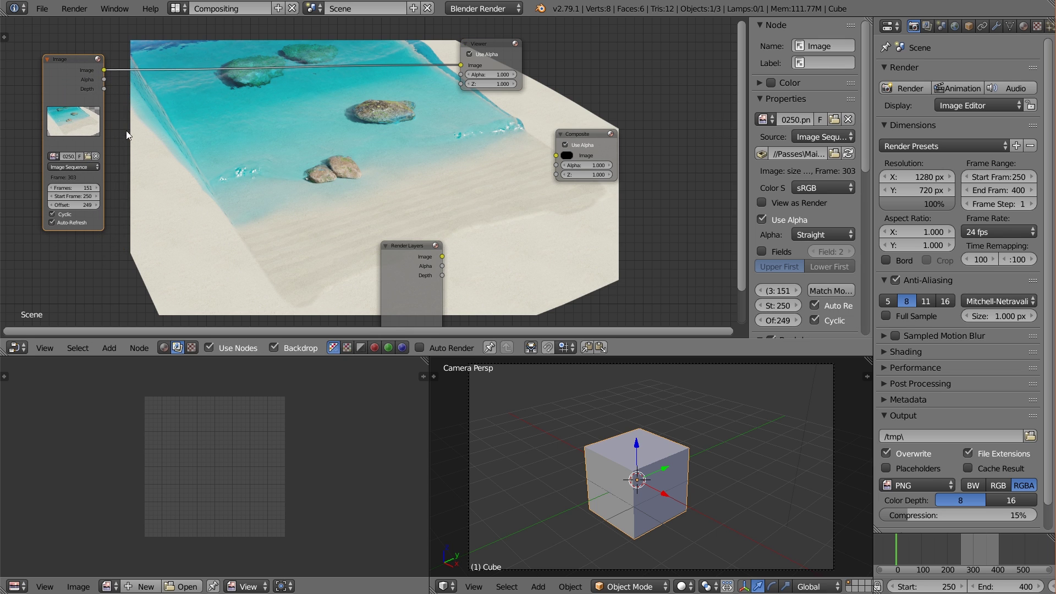
- Duplicate the main pass Image node, place the copy below it and shift the original up and left
middle_click_drag(127, 131, 125, 95)
scroll(126, 108, "down", 3)
key("shift+d")
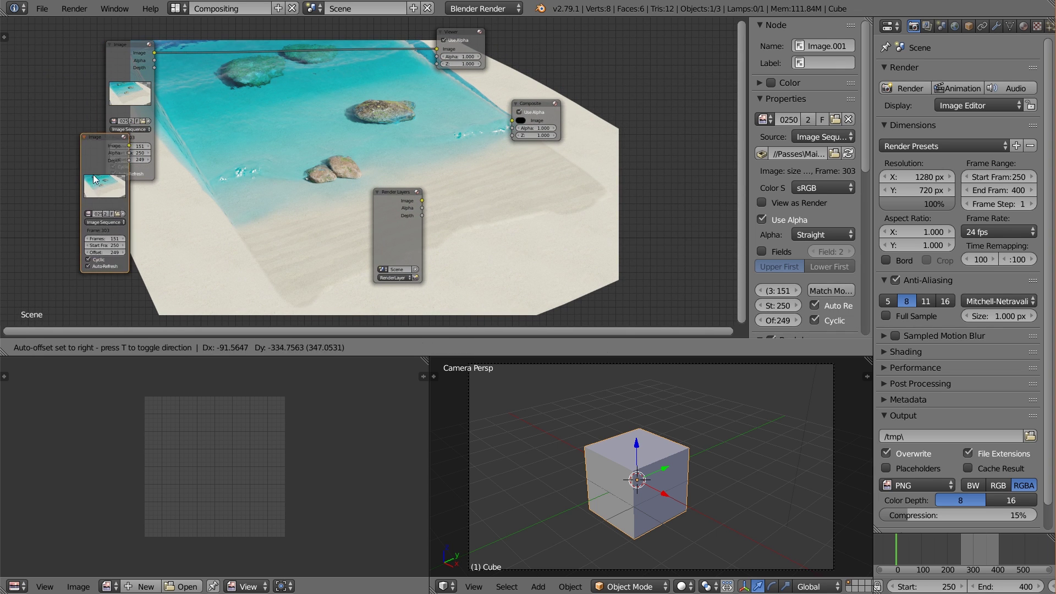
left_click(80, 236)
left_click_drag(115, 47, 91, 35)
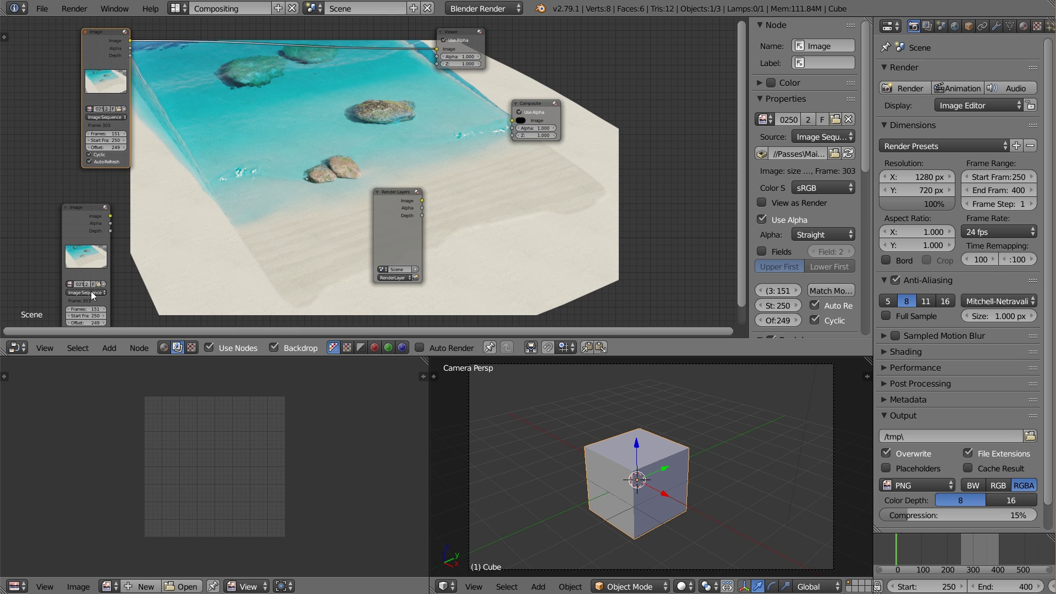
- Load all the EXR frames from the Passes\Vector folder into the duplicated Image node
left_click(98, 283)
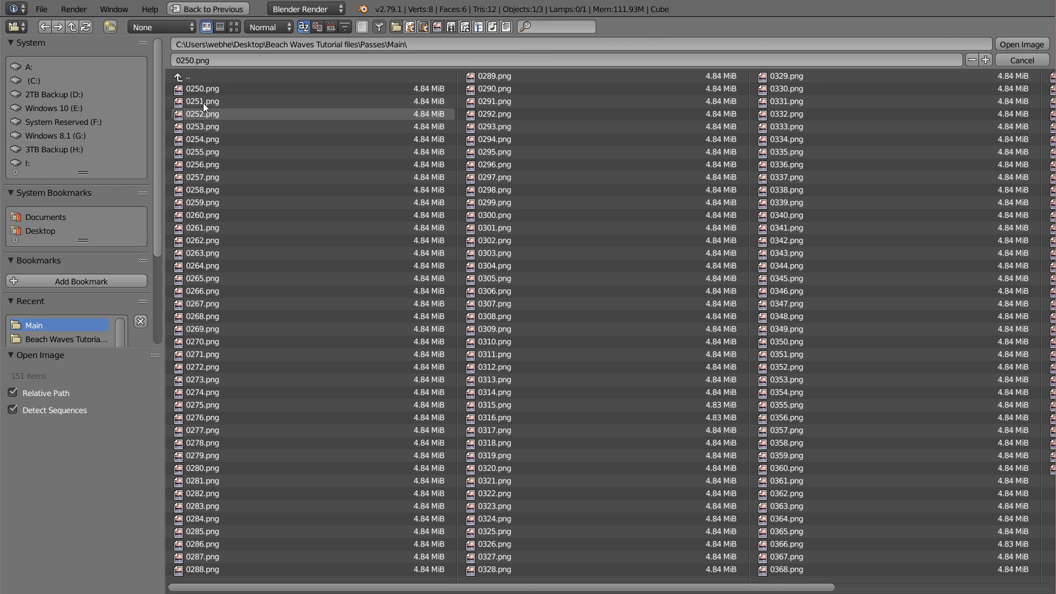
left_click(190, 75)
left_click(221, 125)
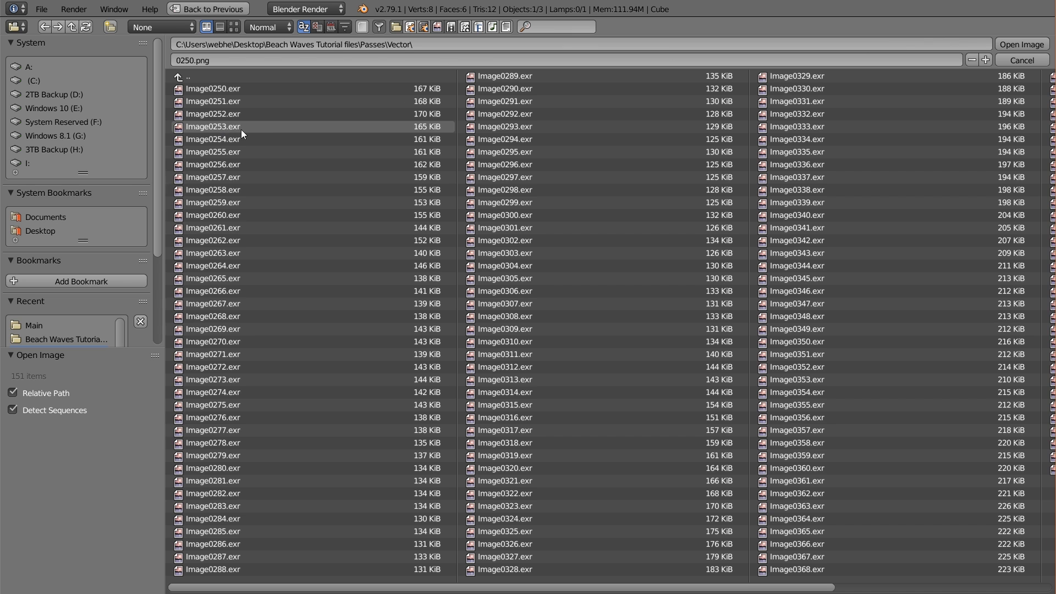
key("a")
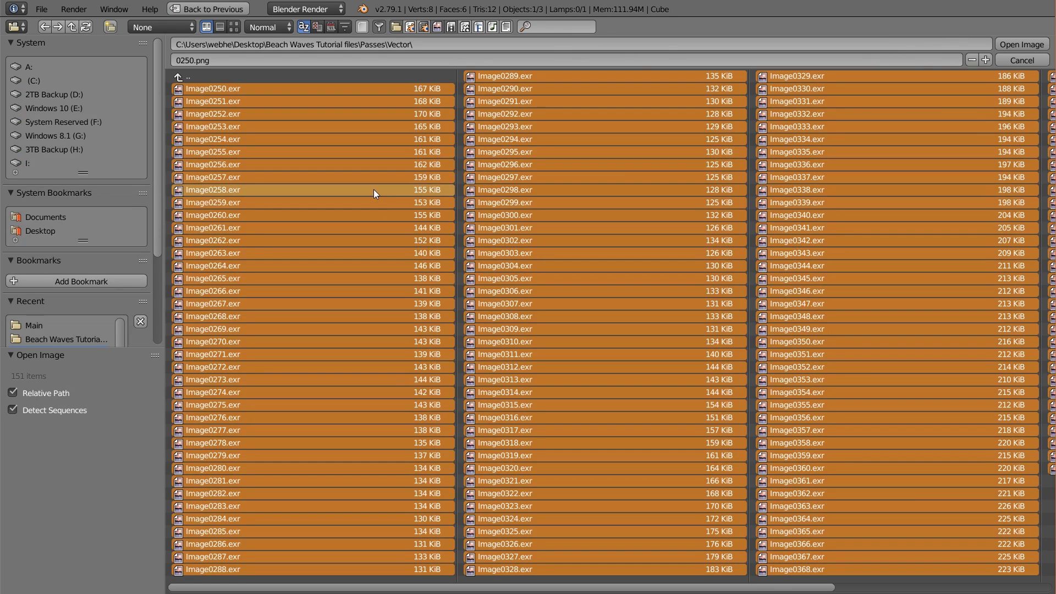
left_click(1026, 47)
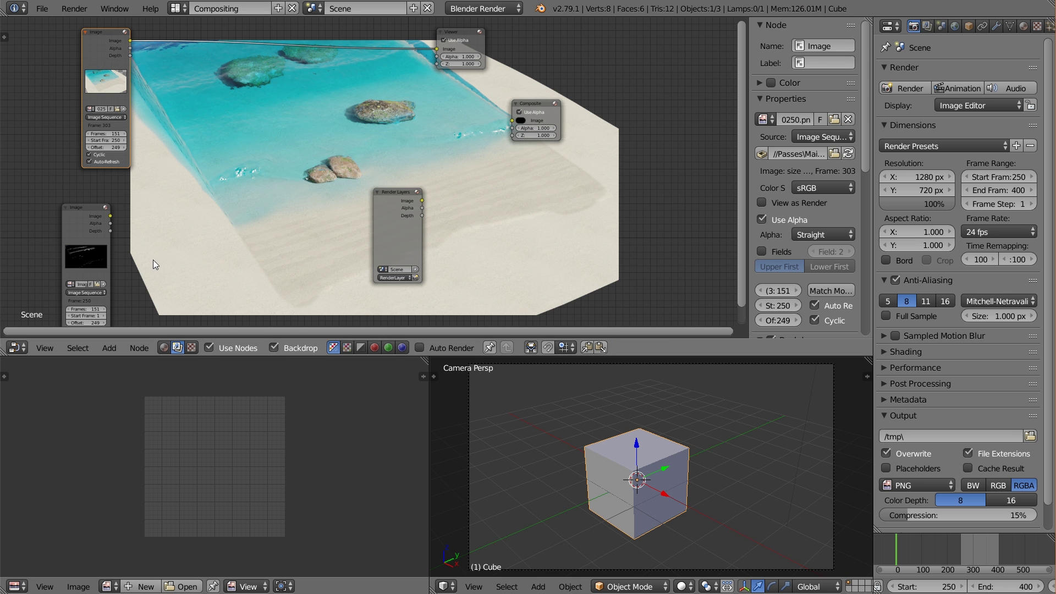
- Add an RGB Curves node and place it just right of the vector pass Image node
scroll(164, 250, "up", 1)
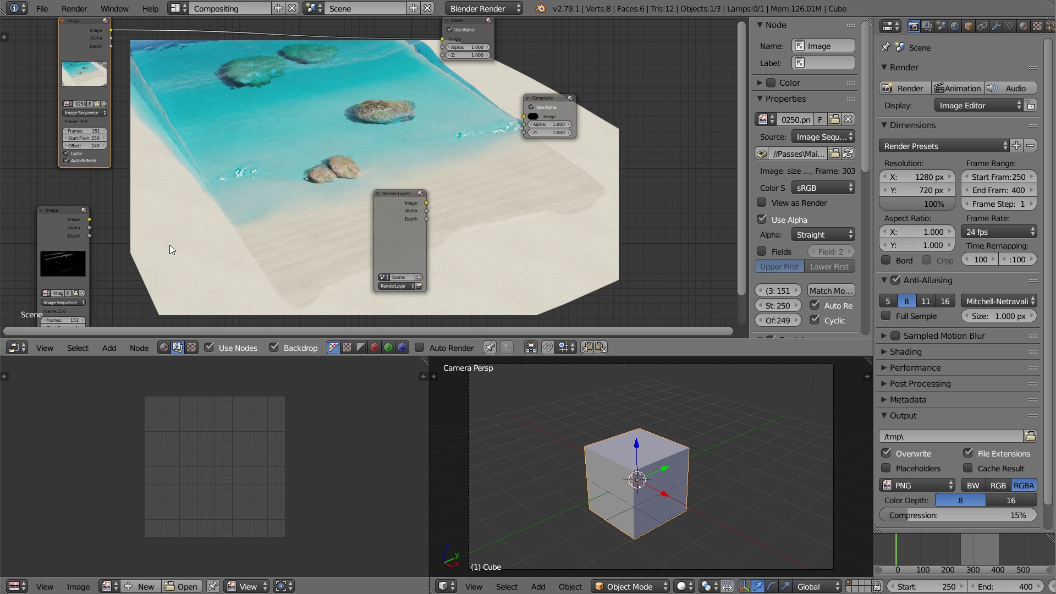
key("shift+a")
mouse_move(155, 226)
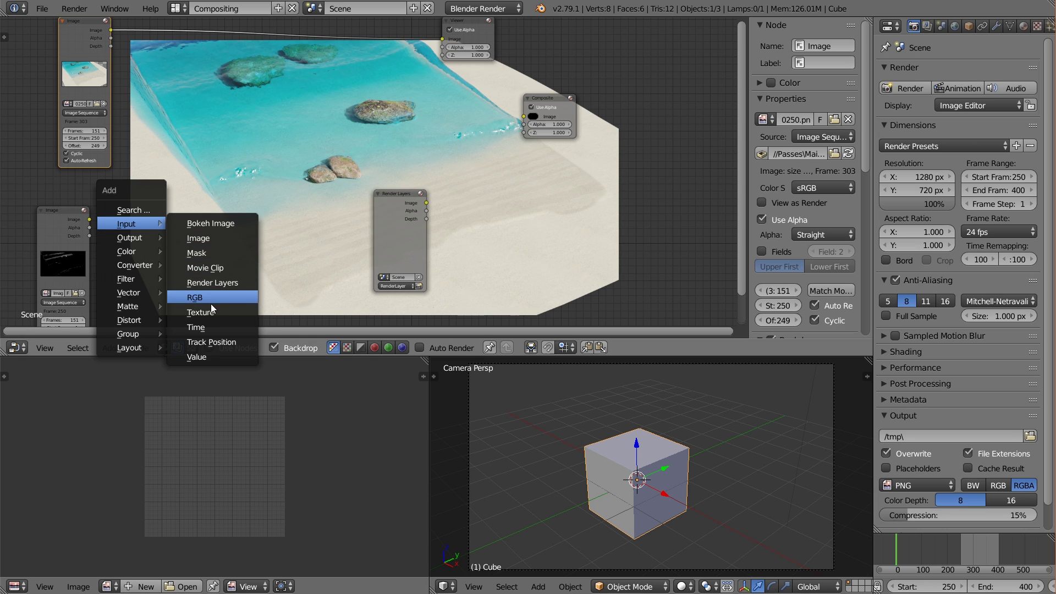
mouse_move(126, 247)
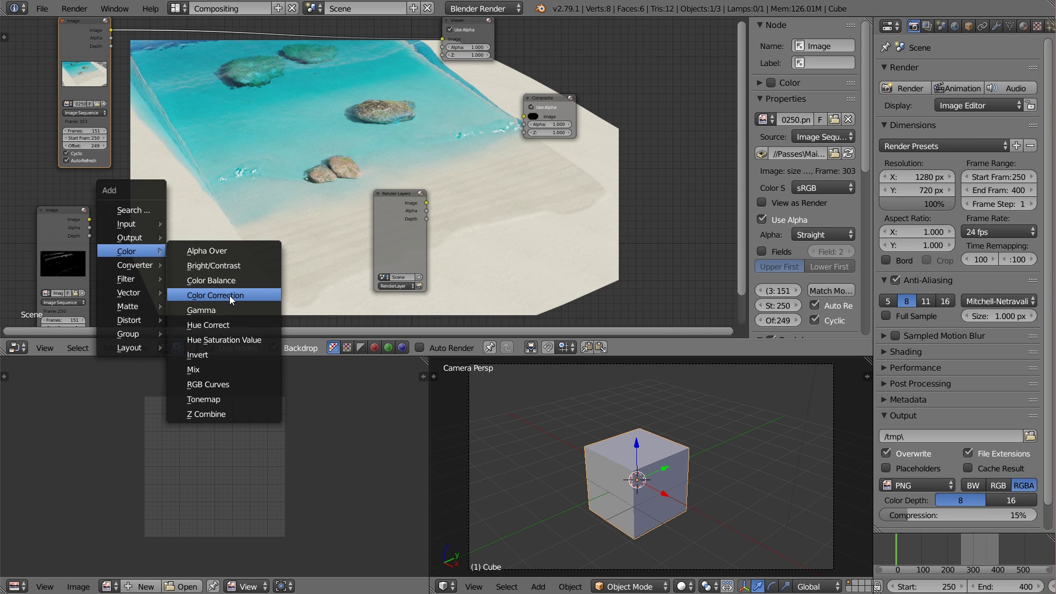
left_click(232, 384)
left_click(107, 151)
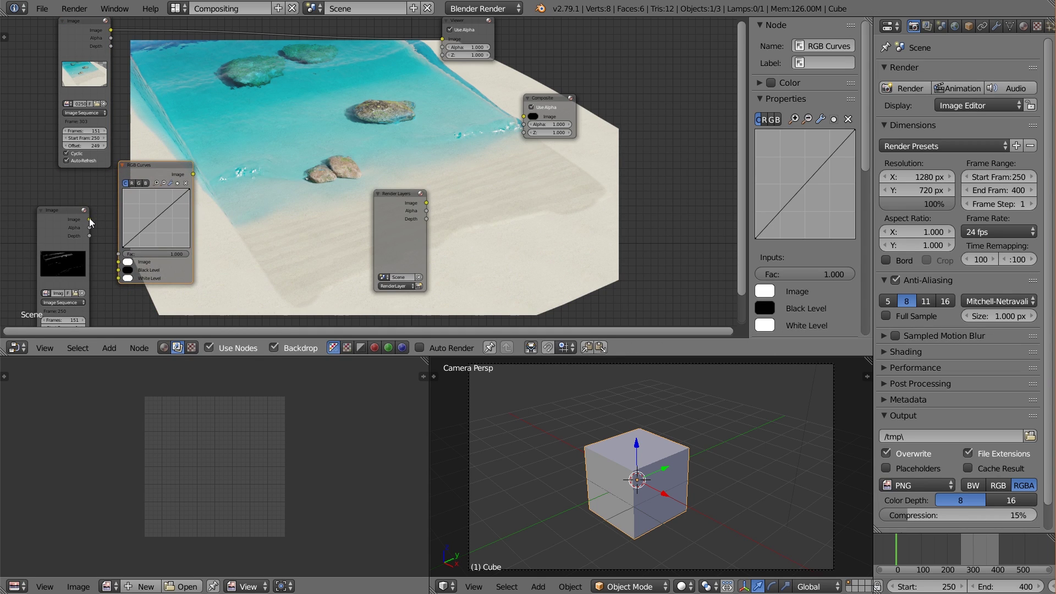
- Connect the vector pass image output to the RGB Curves image input and preview the curves node in the Viewer
left_click_drag(89, 219, 118, 262)
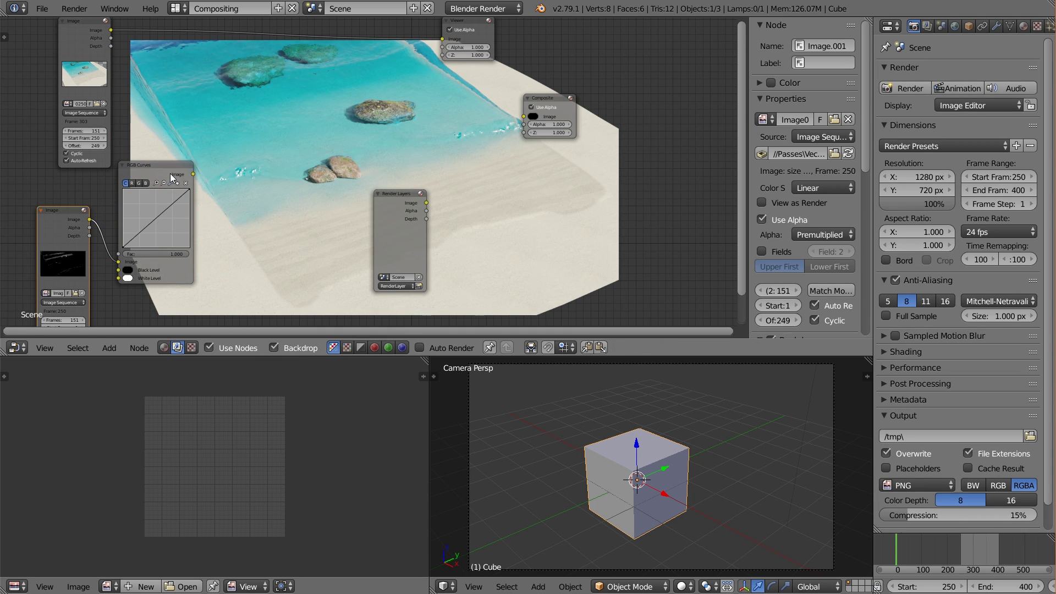
left_click(170, 174, "ctrl+shift")
- Shape the vector pass's combined RGB curve with points at about X 0.084, Y 0.03 and X 0.389, Y 0.82
middle_click_drag(308, 212, 300, 173)
scroll(300, 173, "up", 3)
middle_click_drag(249, 140, 308, 187)
scroll(247, 277, "up", 1)
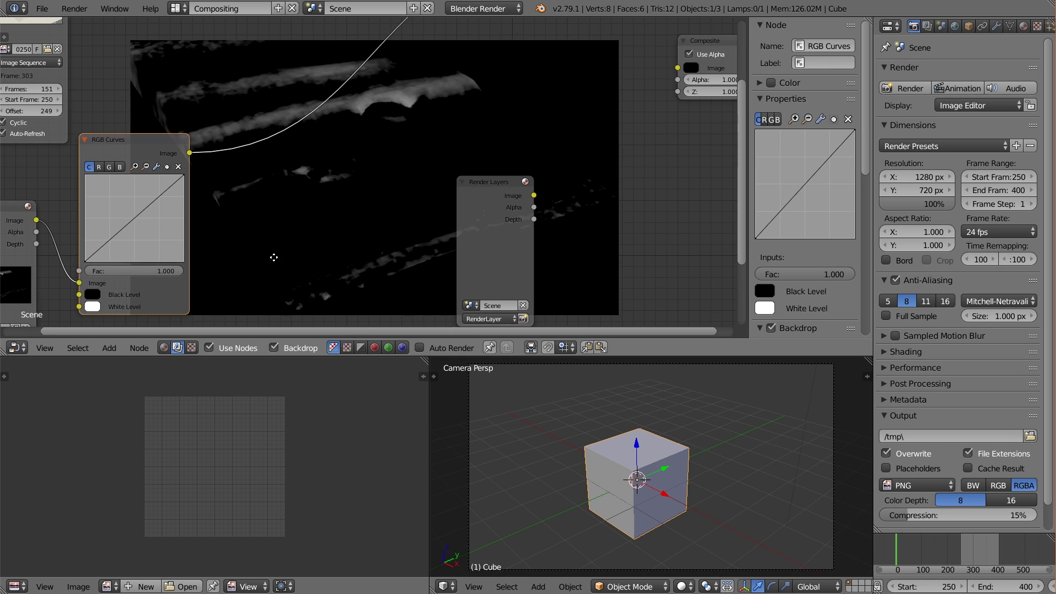
middle_click_drag(273, 255, 363, 206)
middle_click_drag(292, 208, 271, 203)
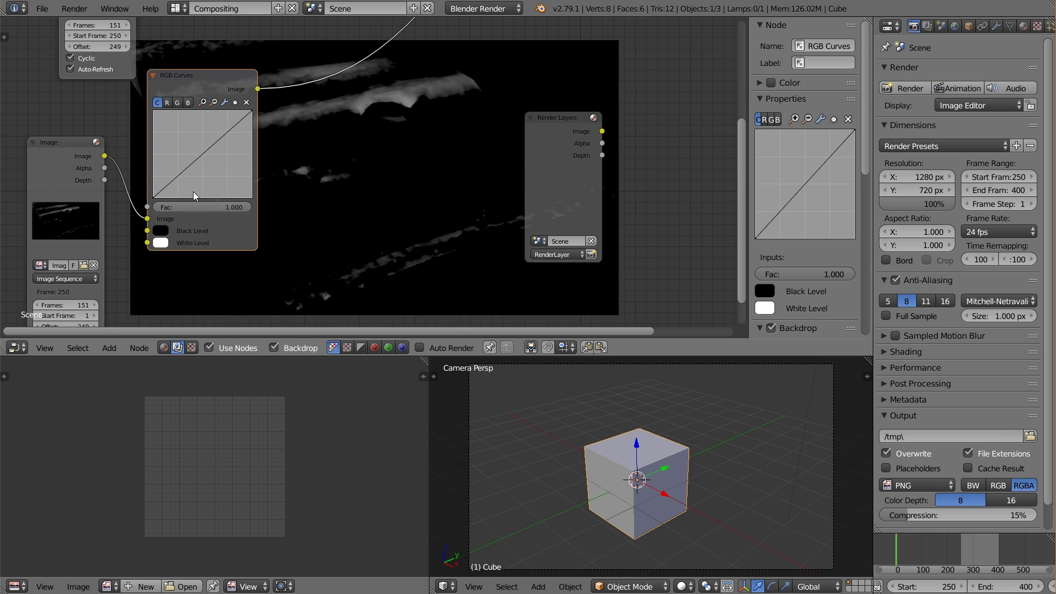
left_click_drag(165, 187, 165, 192)
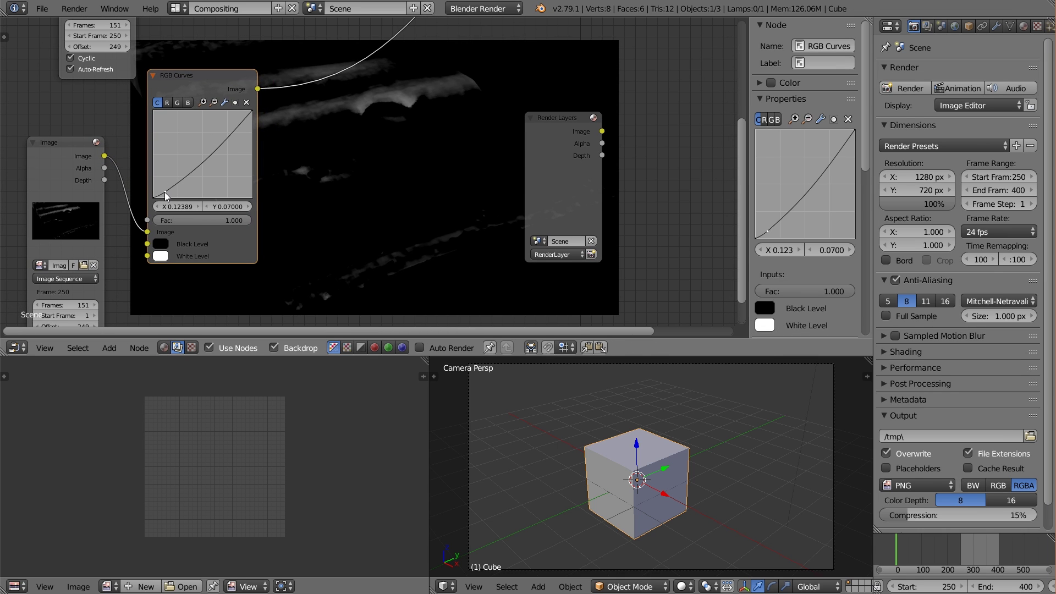
left_click_drag(165, 192, 161, 195)
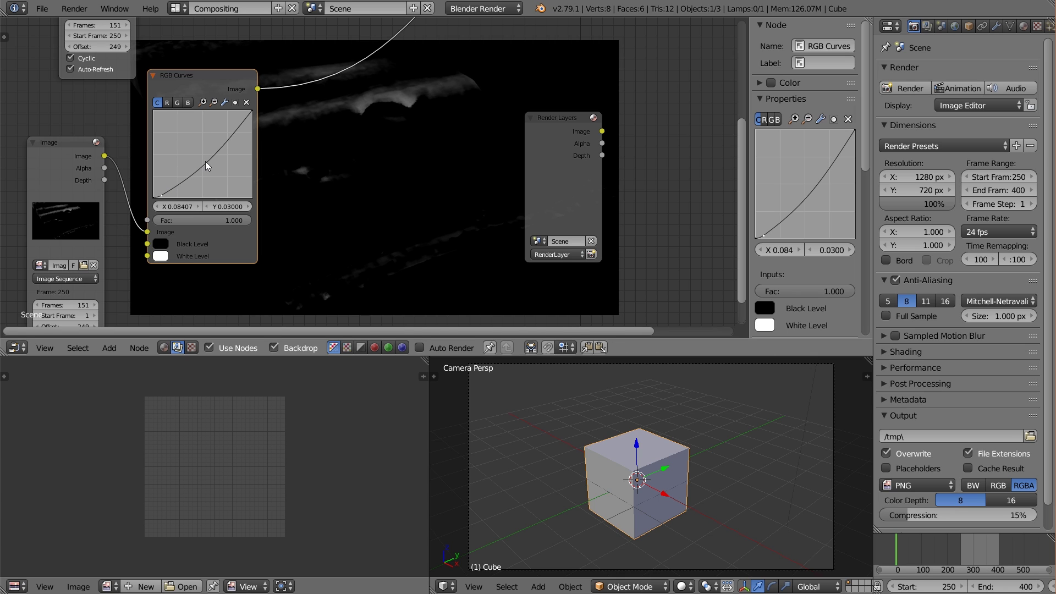
left_click_drag(207, 165, 192, 130)
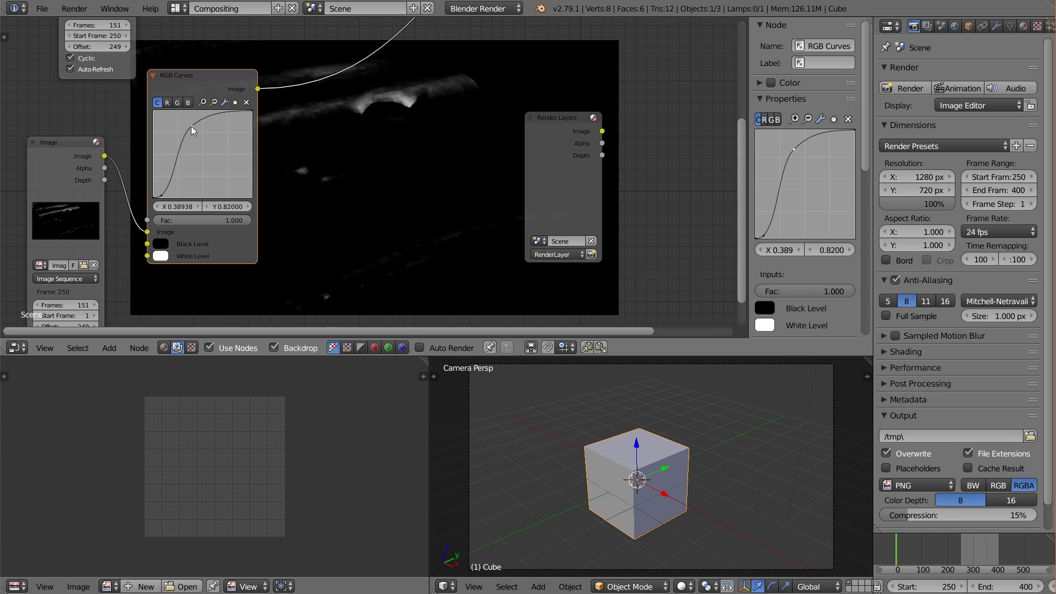
middle_click_drag(378, 150, 313, 142)
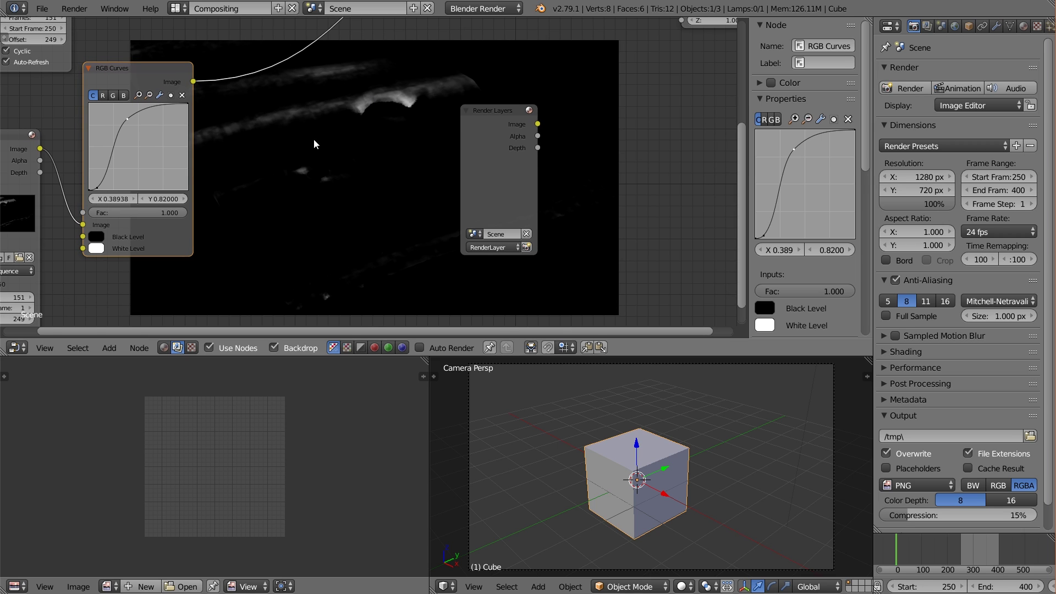
middle_click_drag(238, 132, 228, 128)
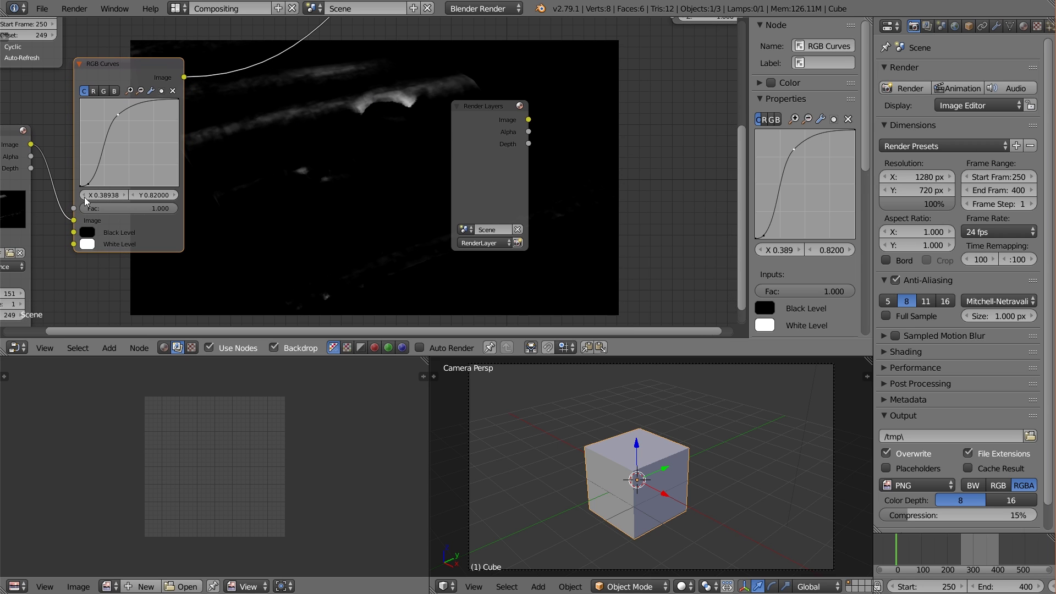
- Reshape the vector pass's RGB curve, moving the upper point to about X 0.420, Y 0.95 and lowering the curve's bright end
left_click_drag(91, 186, 85, 188)
left_click_drag(177, 103, 122, 103)
scroll(275, 187, "down", 2)
middle_click_drag(276, 188, 237, 201)
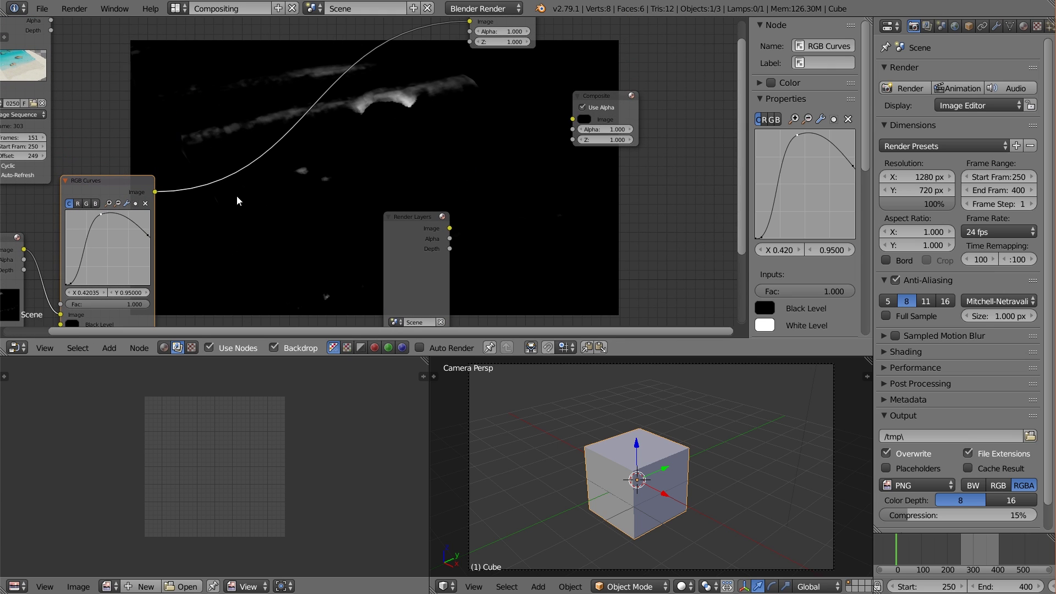
- Add a Combine RGBA node between the vector pass's RGB Curves and the Viewer, feeding the curves output into its alpha input
key("shift+a")
mouse_move(298, 134)
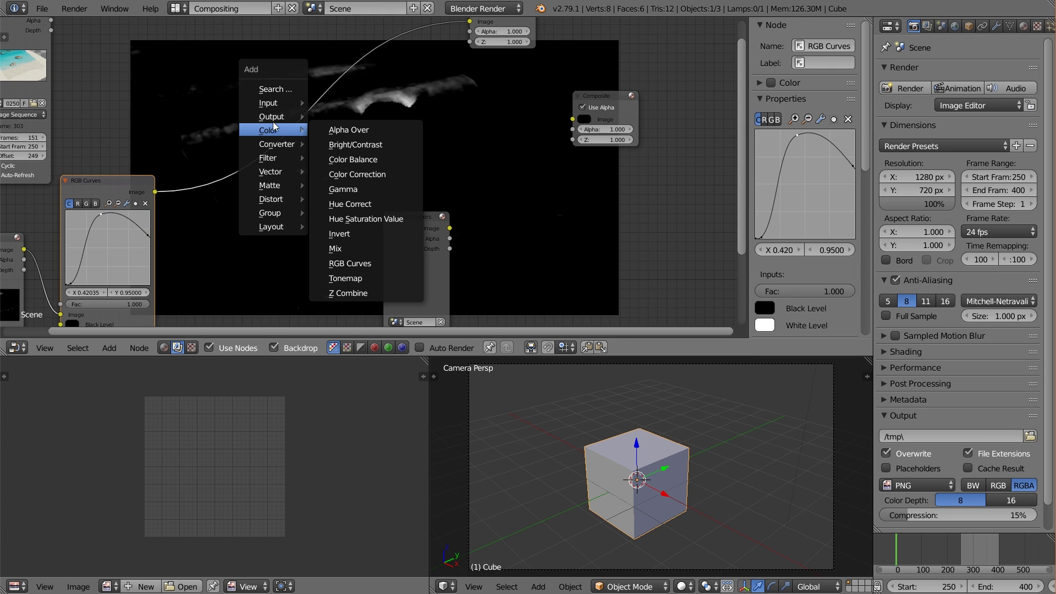
mouse_move(269, 106)
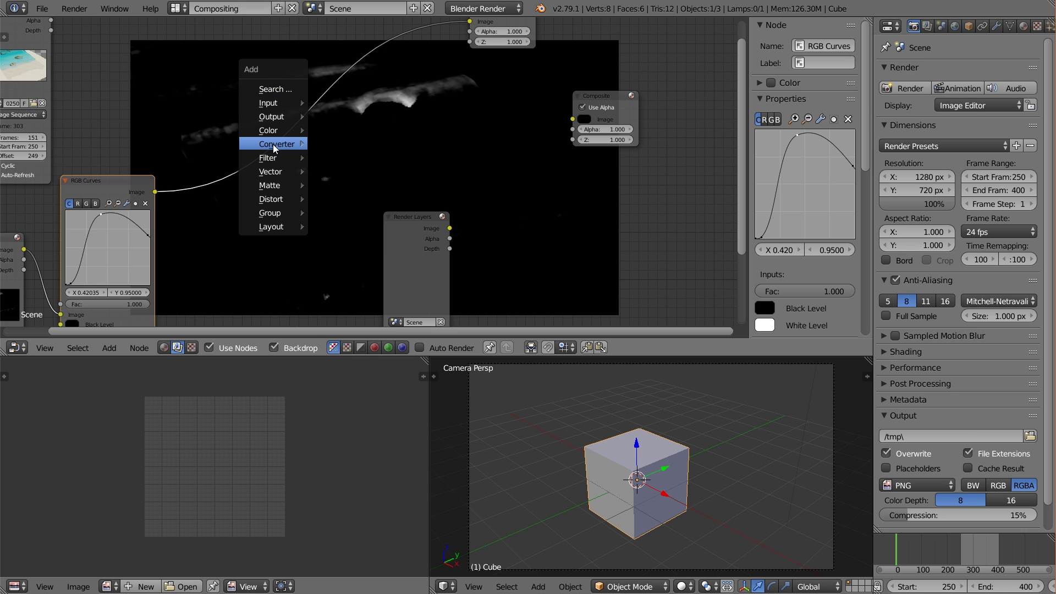
left_click(383, 188)
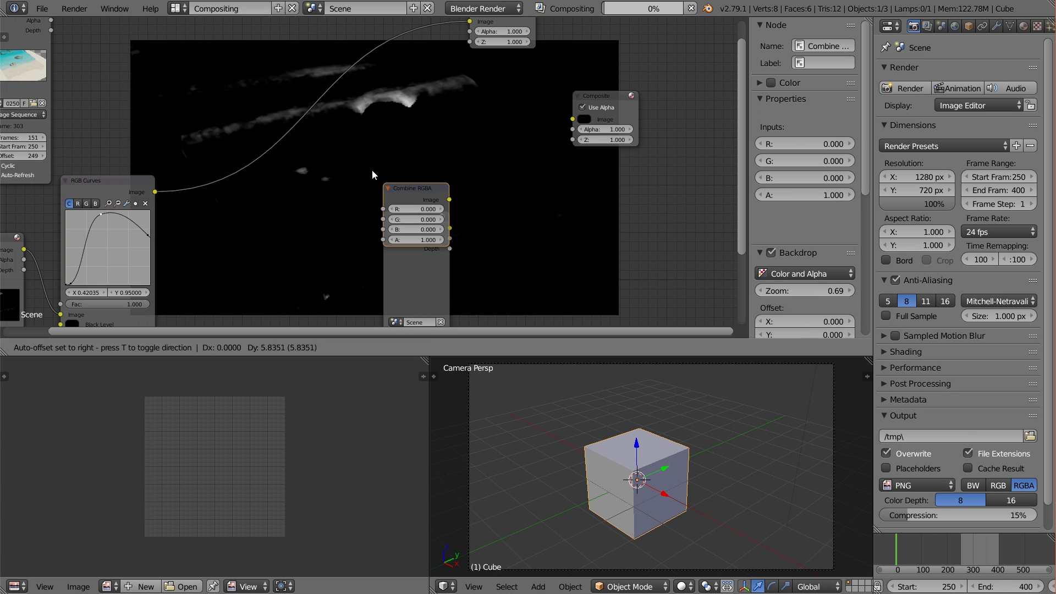
left_click(279, 78)
left_click_drag(279, 104, 280, 135)
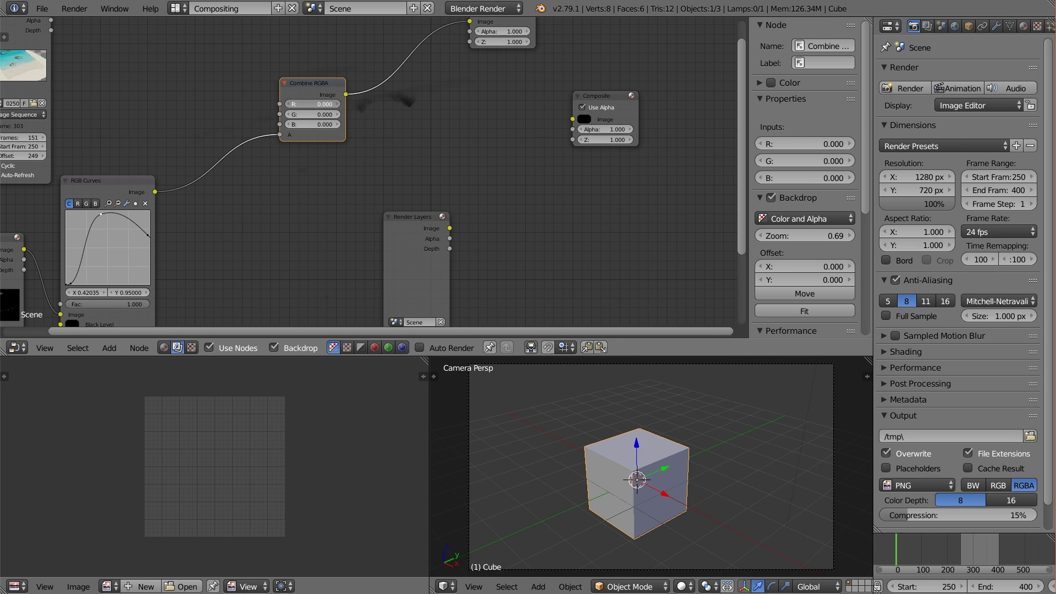
- Set the Combine RGBA node's R, G and B values to 1 and move the node closer to the RGB Curves node
left_click(324, 104)
type("1")
left_click(318, 115)
type("1")
left_click(316, 125)
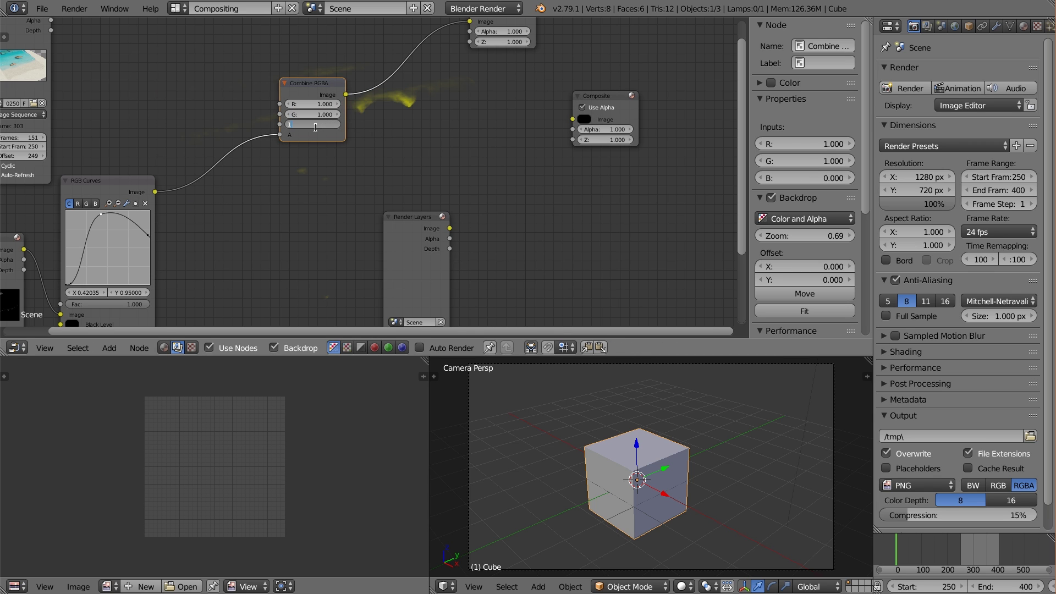
key("Return")
middle_click_drag(379, 124, 244, 126)
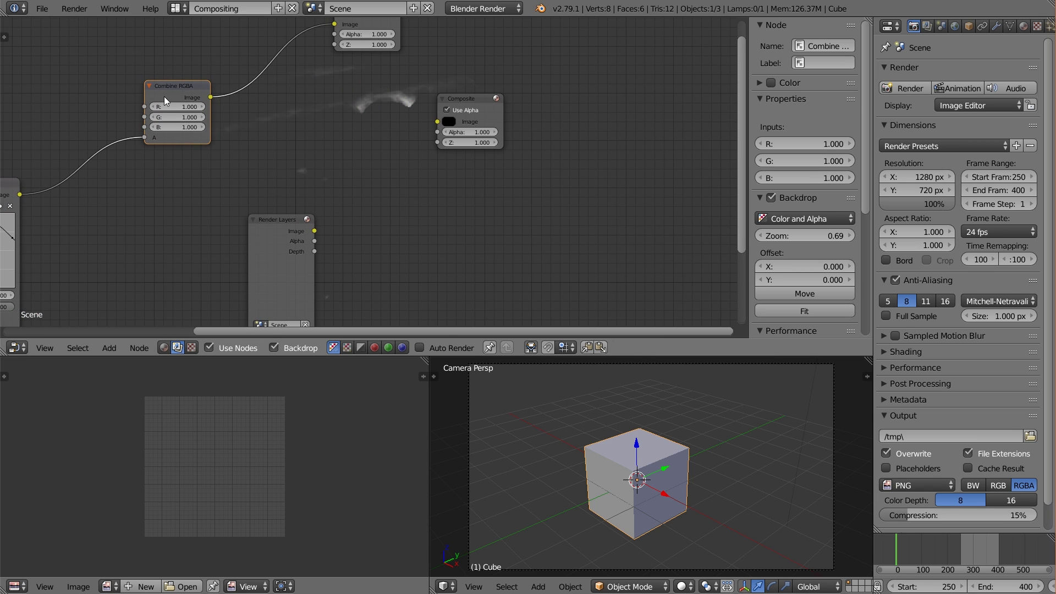
left_click_drag(164, 97, 97, 122)
scroll(230, 144, "down", 2)
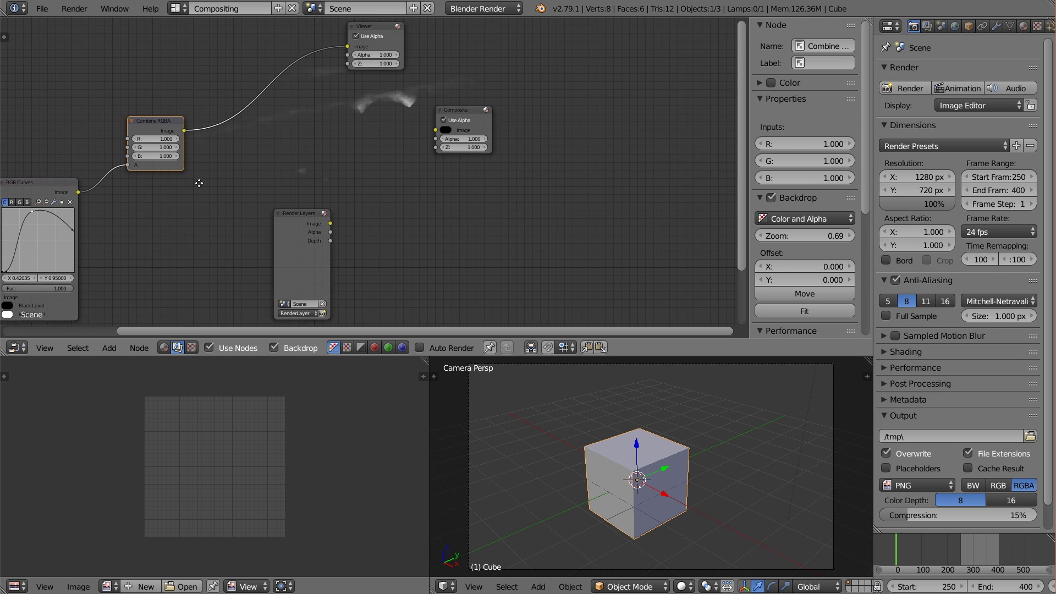
middle_click_drag(198, 182, 234, 236)
left_click_drag(193, 173, 189, 178)
- Add a Mix node on the link between the Combine RGBA node and the Viewer
middle_click_drag(227, 181, 235, 219)
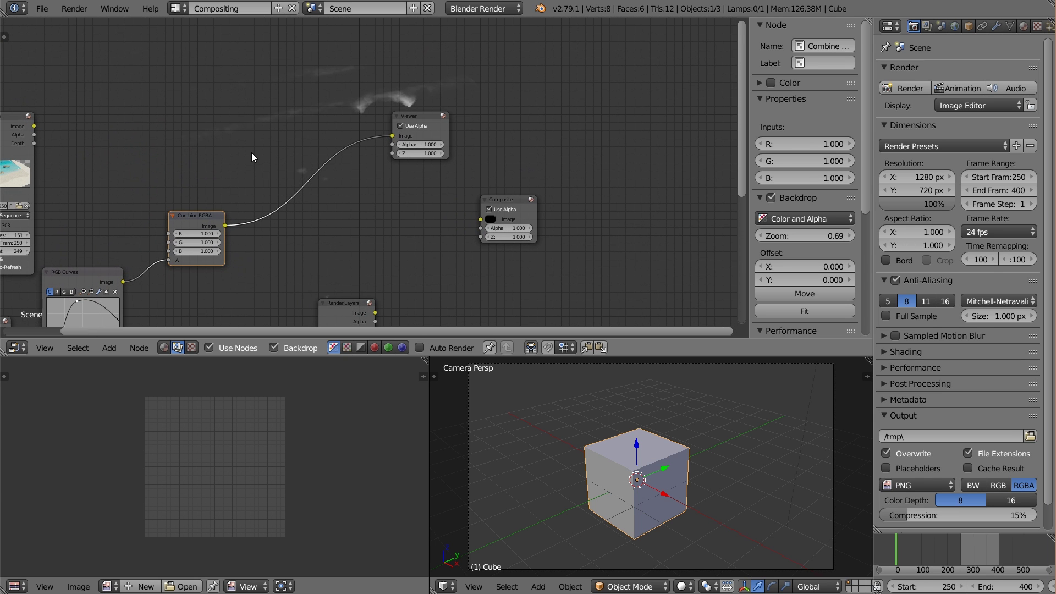
key("shift+a")
mouse_move(240, 140)
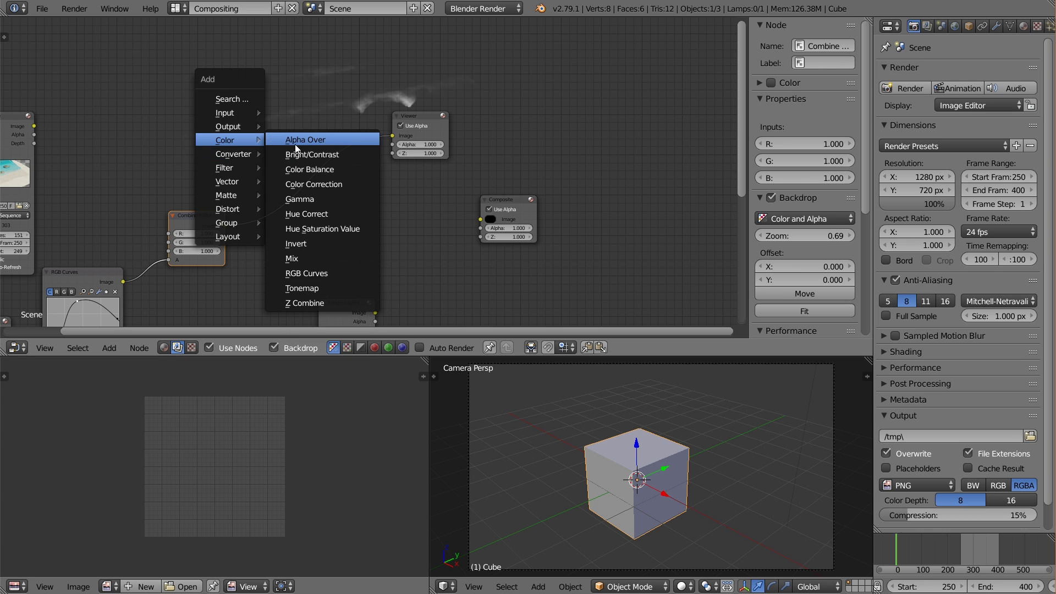
left_click(343, 261)
left_click(254, 136)
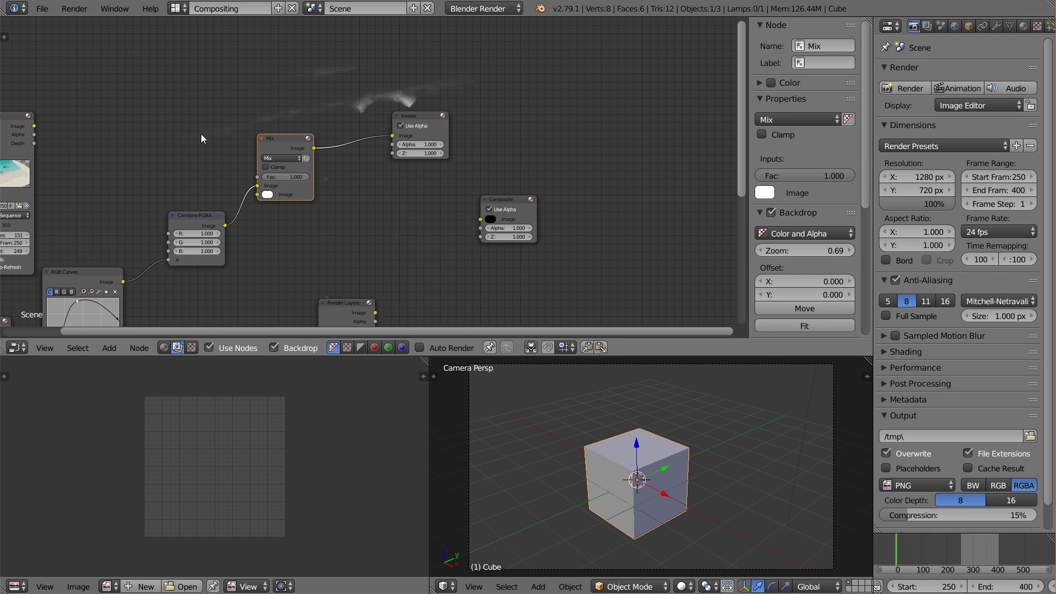
- Connect the main pass image to the Mix node's first image input and mix using the second input's alpha
left_click_drag(34, 126, 255, 188)
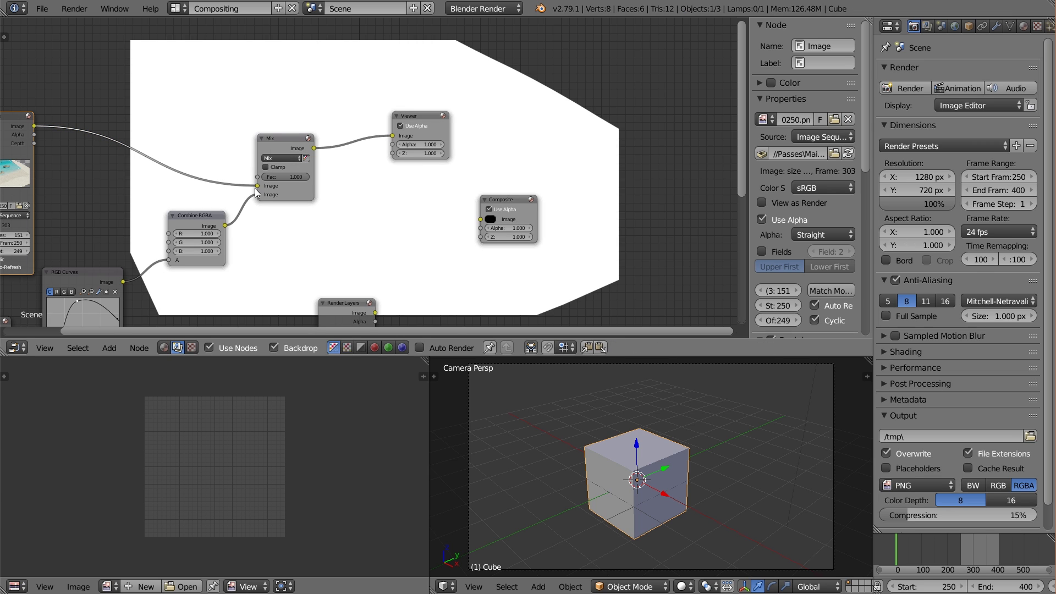
left_click(305, 158)
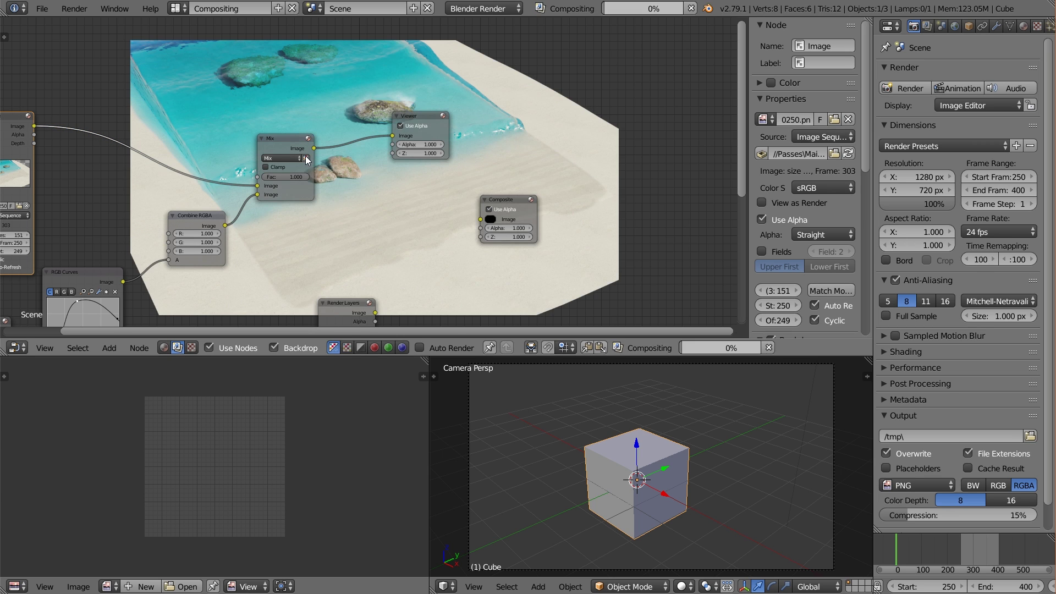
- Preview the vector pass's RGB Curves output in the Viewer
middle_click_drag(406, 176, 343, 213)
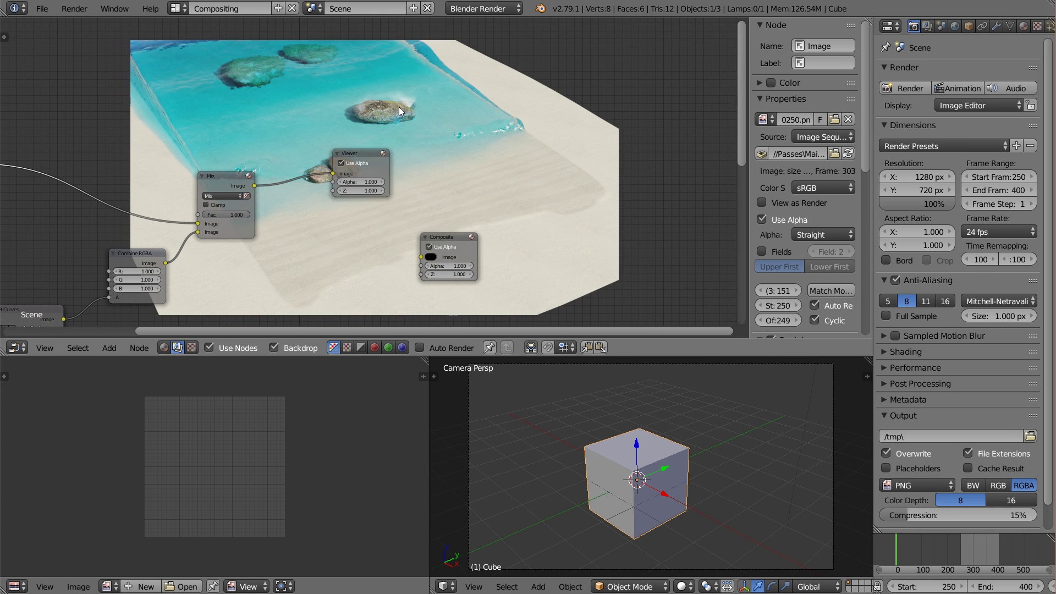
middle_click_drag(399, 107, 439, 124)
scroll(368, 171, "down", 1)
middle_click_drag(368, 171, 486, 101)
middle_click_drag(225, 272, 261, 212)
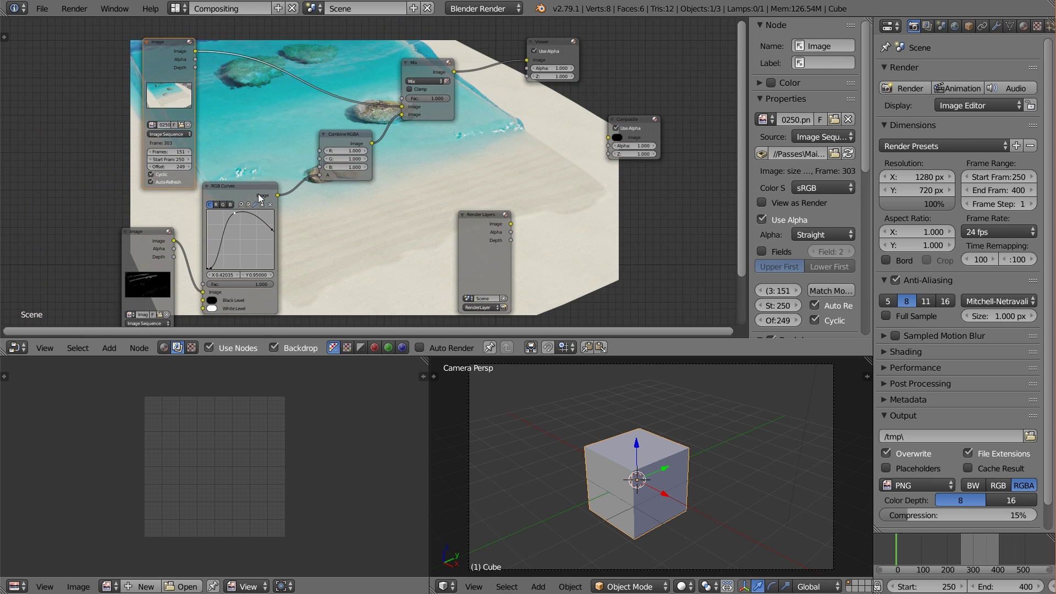
left_click(258, 192, "ctrl+shift")
middle_click_drag(374, 232, 458, 186)
- Move the vector pass's RGB curve points to about X 0.027, Y 0.015 and X 0.257, Y 0.94
scroll(415, 207, "up", 4)
scroll(441, 231, "up", 1)
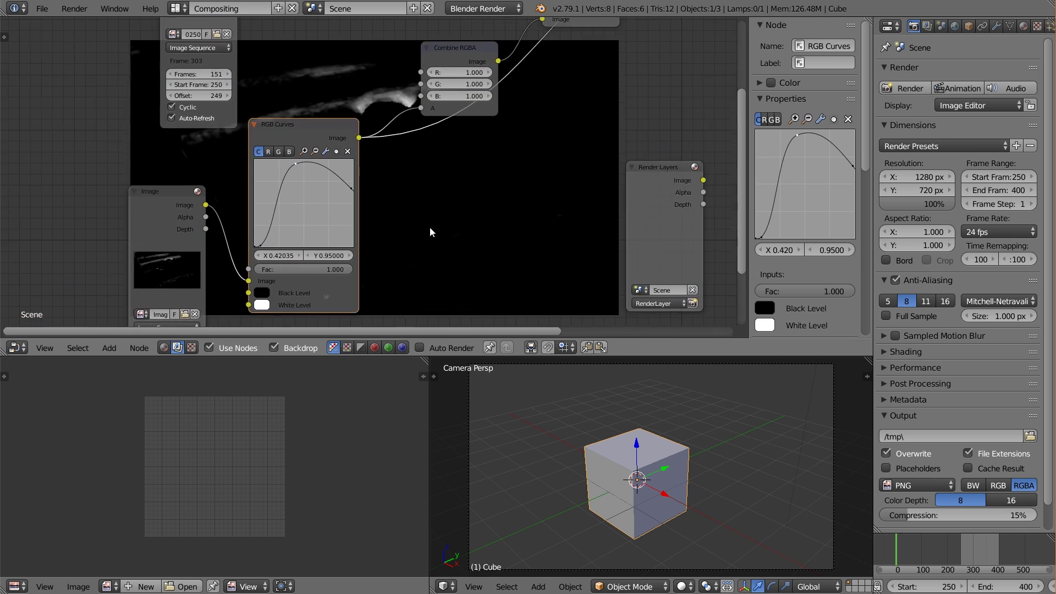
scroll(430, 232, "up", 3)
middle_click_drag(362, 184, 229, 139)
scroll(229, 168, "up", 2)
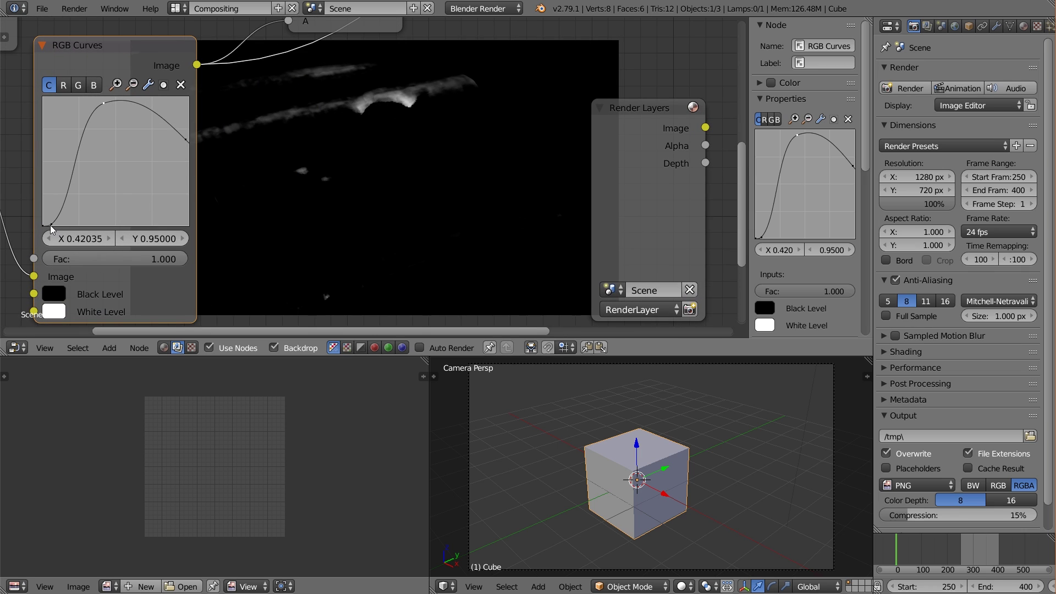
left_click_drag(50, 227, 46, 226)
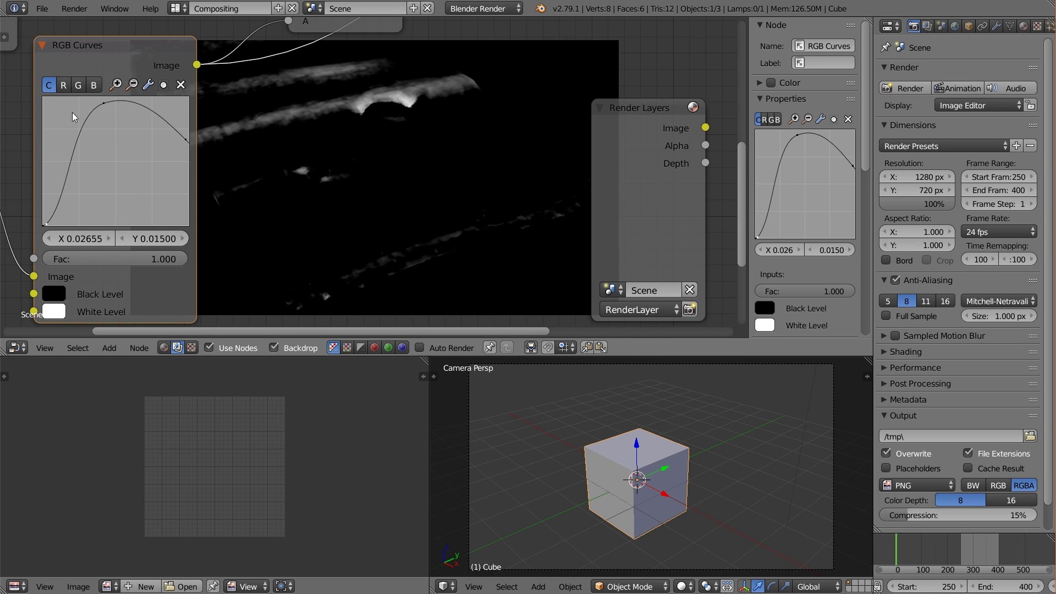
left_click_drag(103, 103, 79, 105)
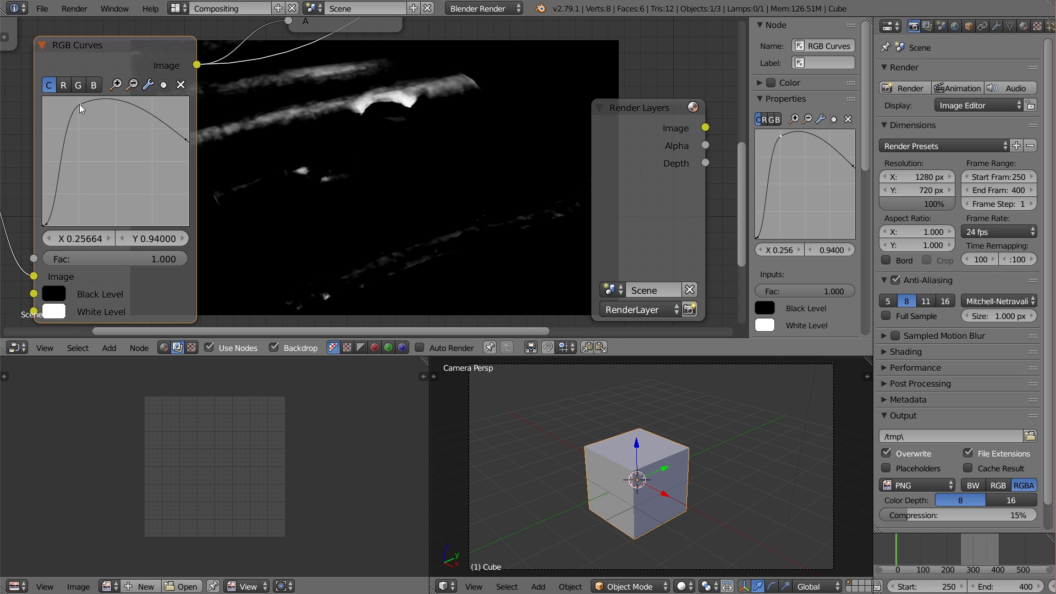
- Preview the Mix node's output in the Viewer
scroll(358, 115, "down", 5)
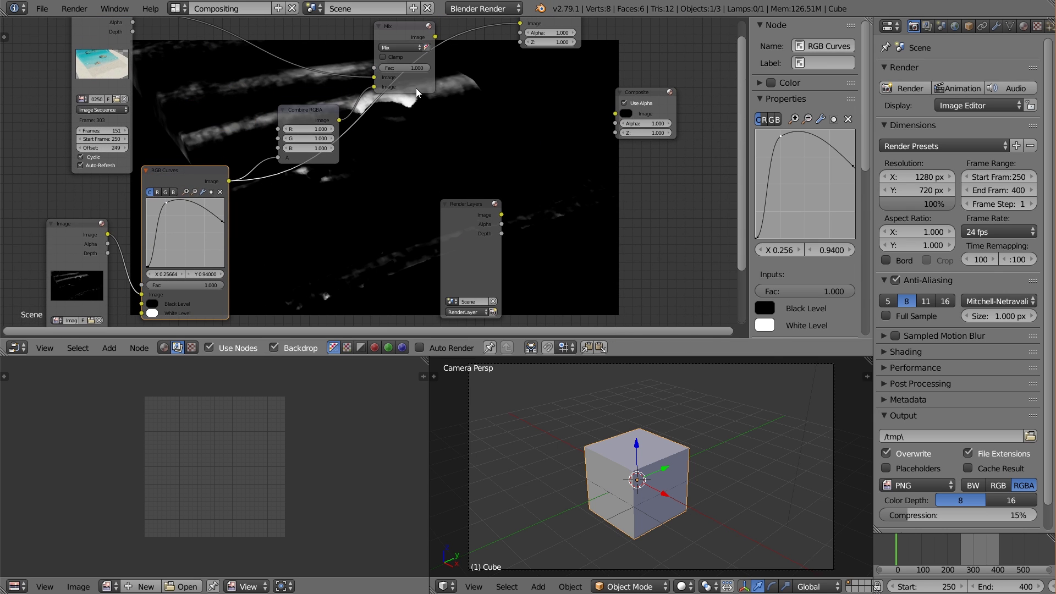
left_click(408, 24, "ctrl+shift")
middle_click_drag(427, 166, 350, 180)
scroll(348, 120, "down", 3)
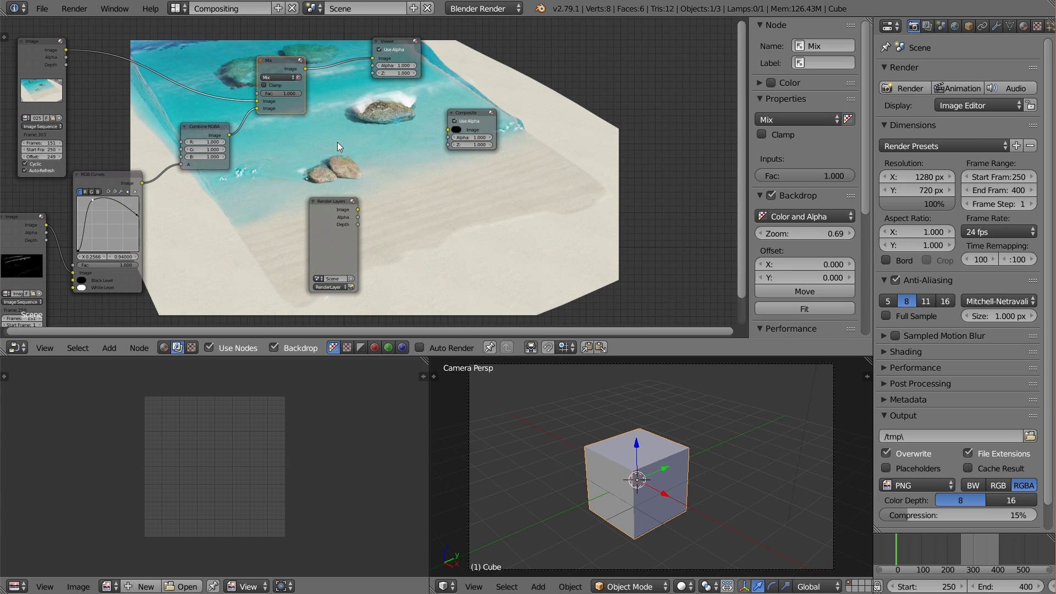
- Move the Viewer, Composite and Render Layers nodes farther right to make room after the Mix node
middle_click_drag(470, 99, 392, 114)
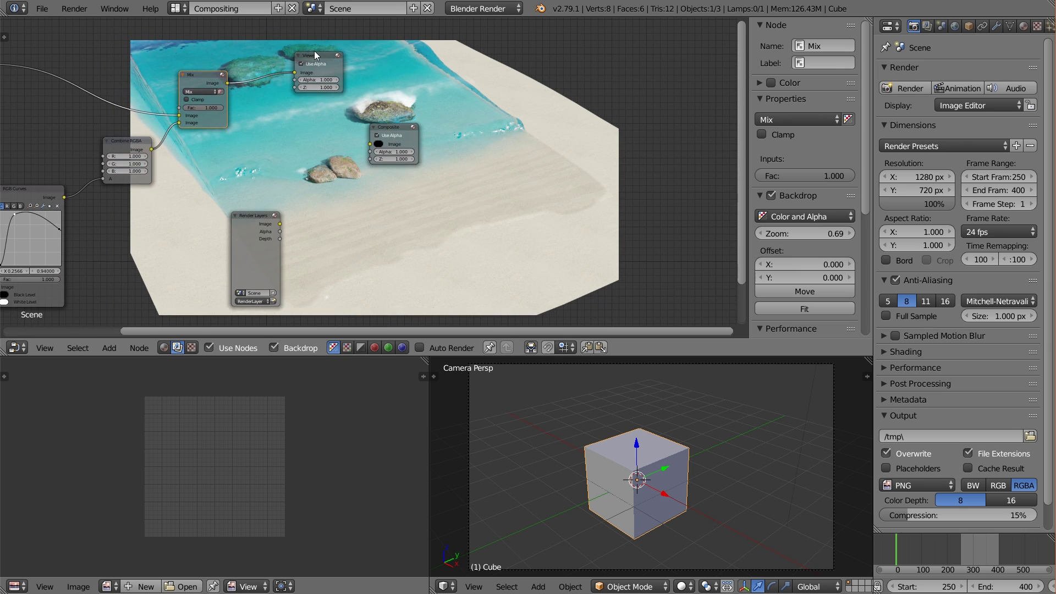
left_click_drag(315, 54, 431, 50)
left_click_drag(413, 128, 516, 124)
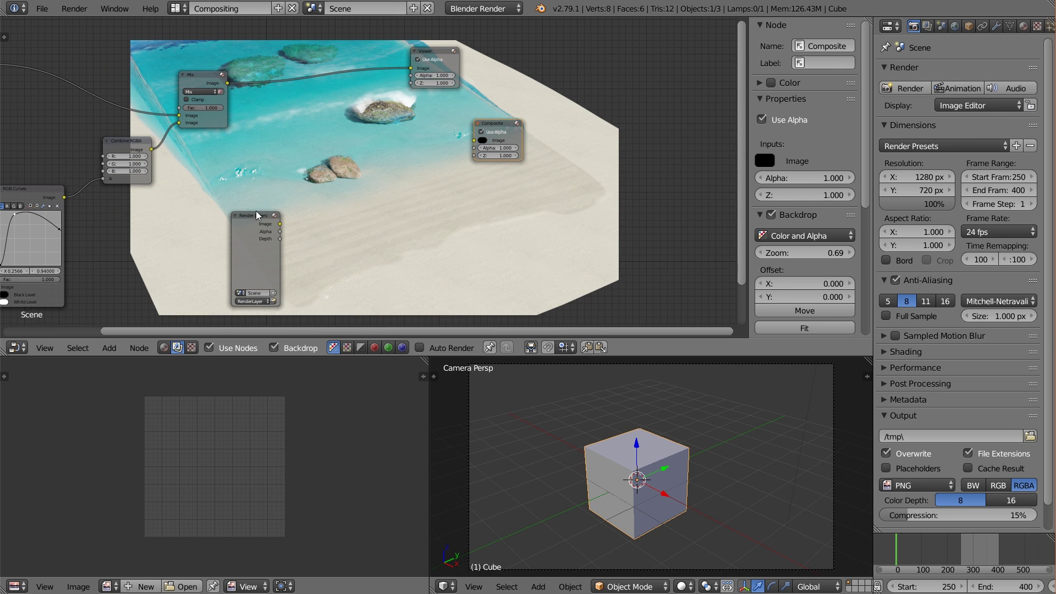
left_click_drag(258, 223, 641, 208)
- Duplicate the vector pass Image node and place the copy below and to the right of the vector pass's RGB Curves
scroll(349, 226, "down", 2)
middle_click_drag(174, 260, 274, 195)
left_click(104, 170)
key("shift+d")
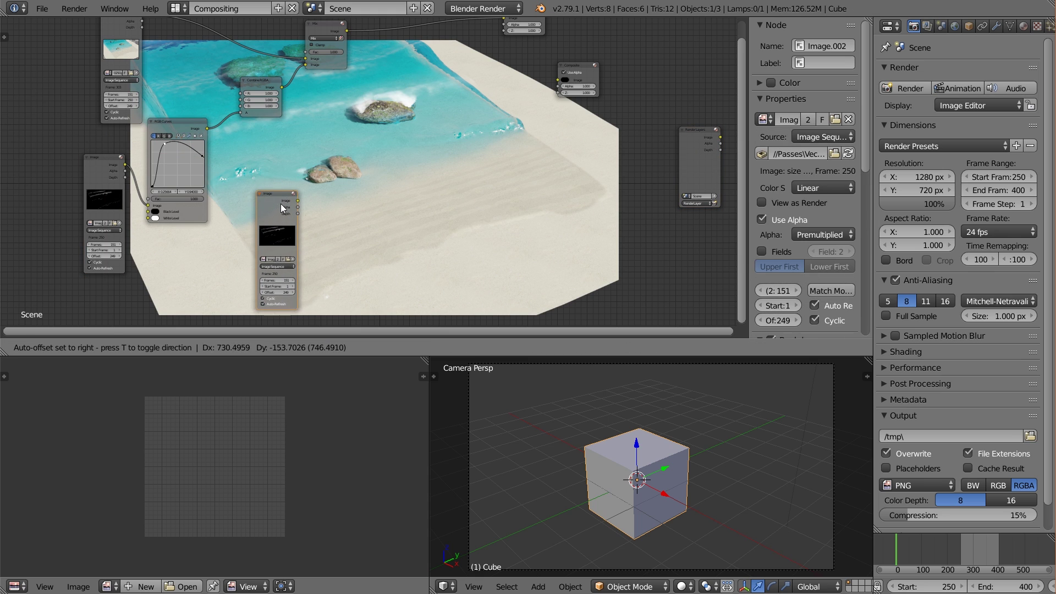
left_click(283, 205)
- Load all the EXR frames from the Passes\Splashes folder into the duplicated Image node
left_click(291, 244)
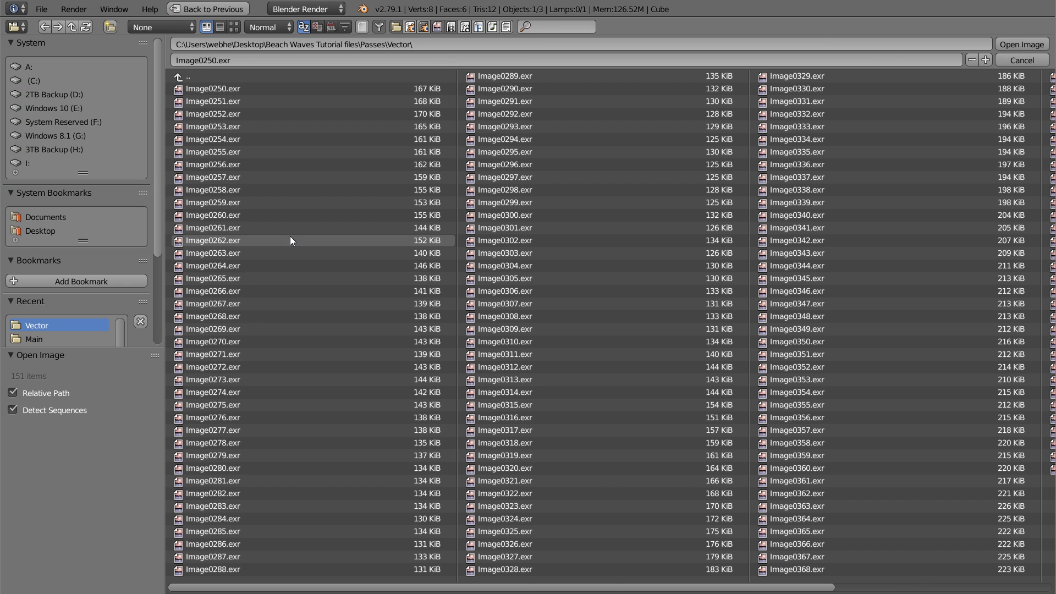
left_click(187, 78)
left_click(218, 113)
key("a")
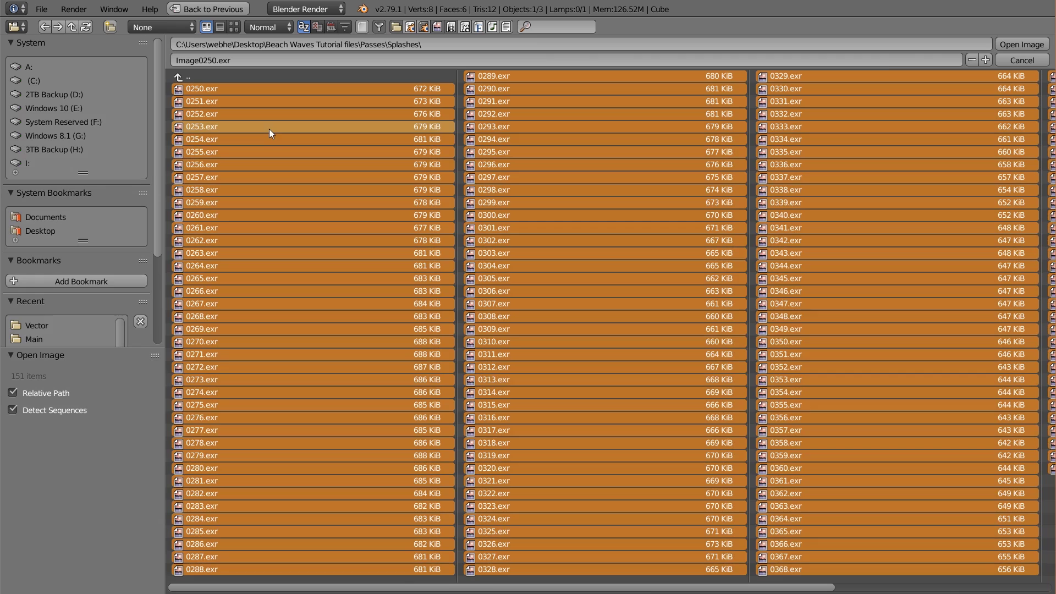
left_click(1022, 44)
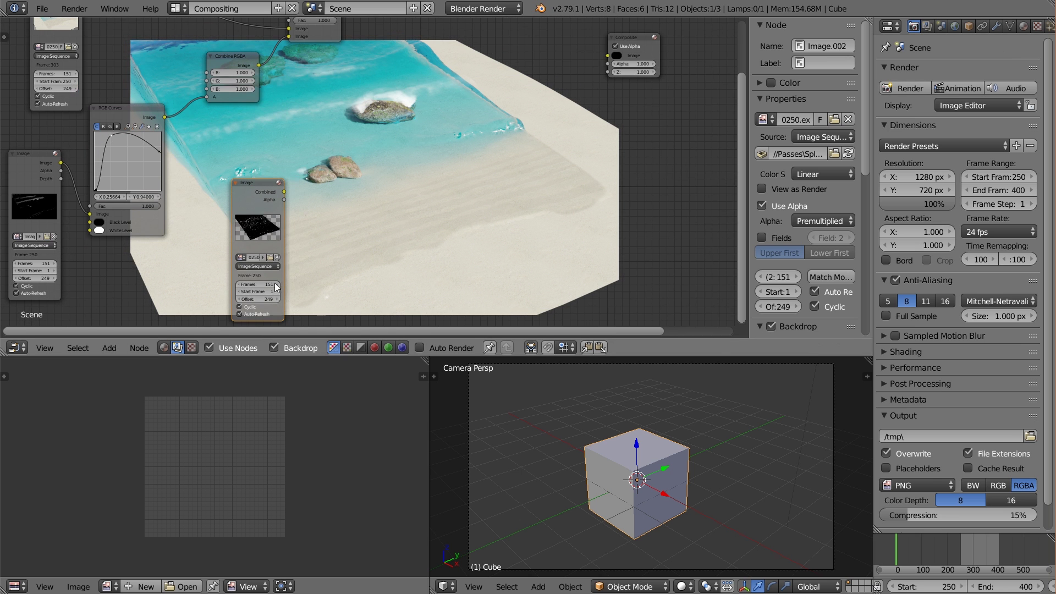
- Set the splashes Image node's start frame to 250 and shift the node slightly left
left_click(269, 289)
key("Return")
left_click_drag(268, 199, 227, 195)
- Add an RGB Curves node beside the splashes Image node and connect the Combined output to its image input
key("shift+a")
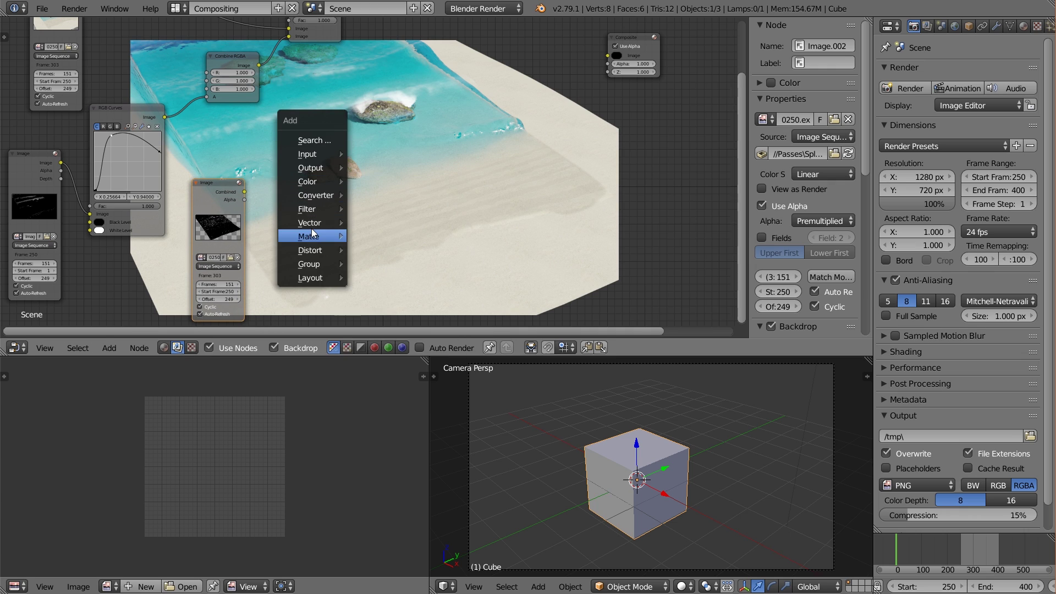
mouse_move(323, 181)
left_click(418, 315)
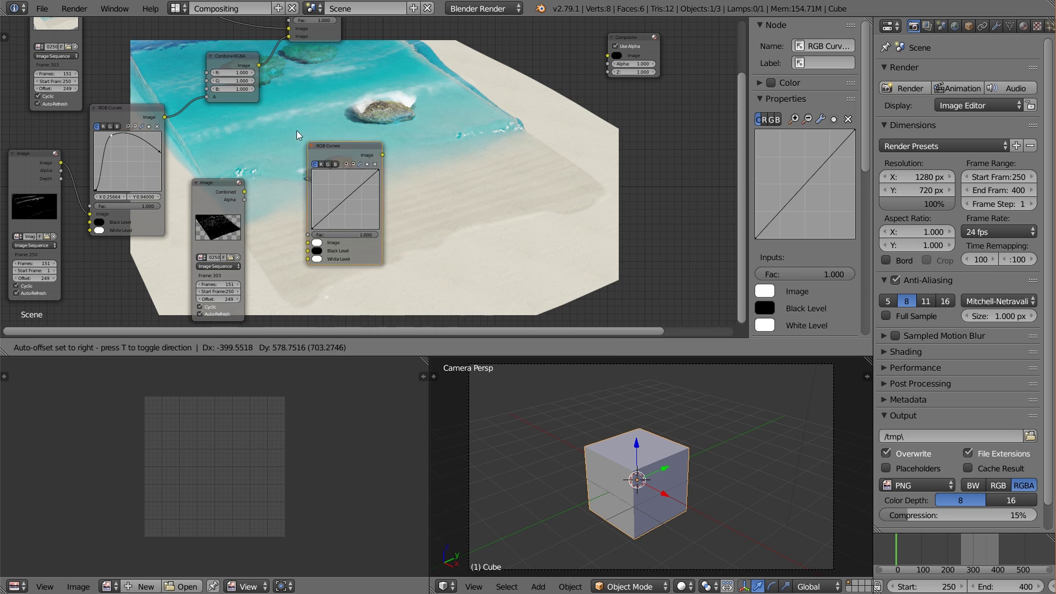
left_click_drag(245, 191, 273, 205)
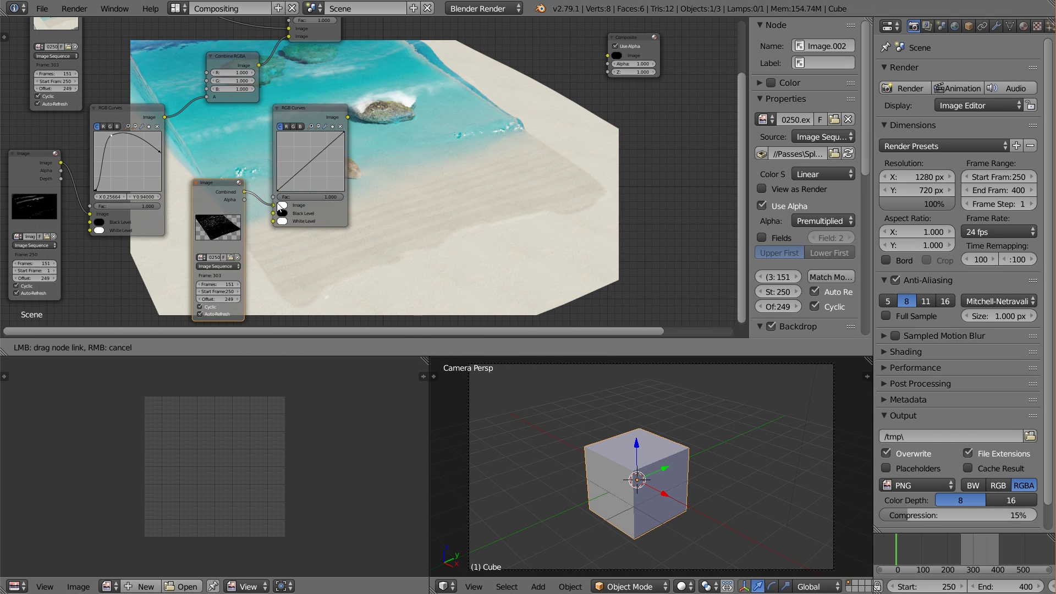
middle_click_drag(388, 160, 302, 204)
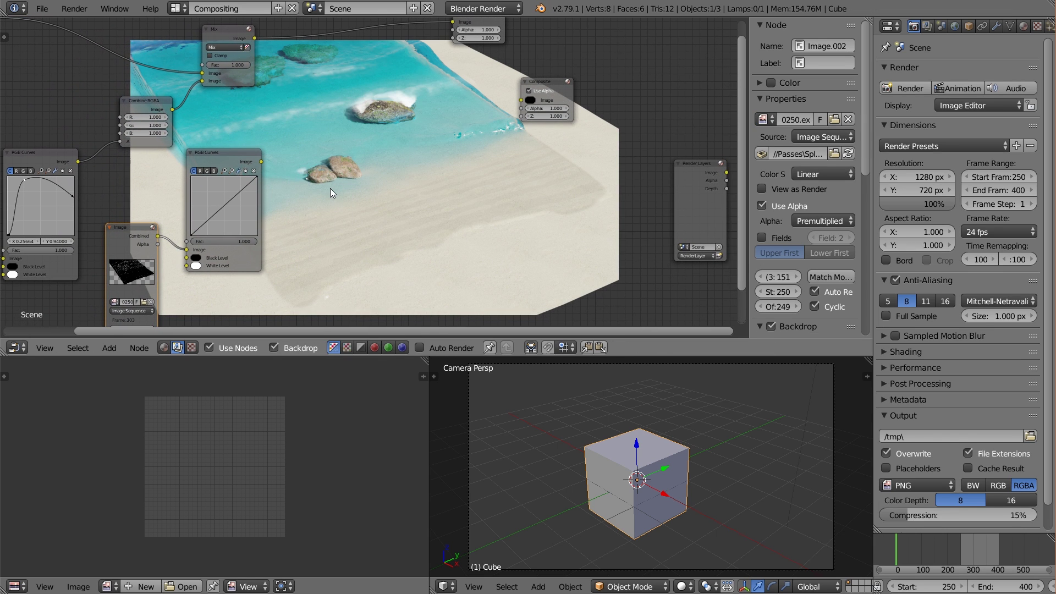
- Duplicate the Combine RGBA node beside the splashes RGB Curves and connect the curves output to the copy's alpha input
middle_click_drag(319, 158, 307, 204)
left_click(134, 147)
key("shift+d")
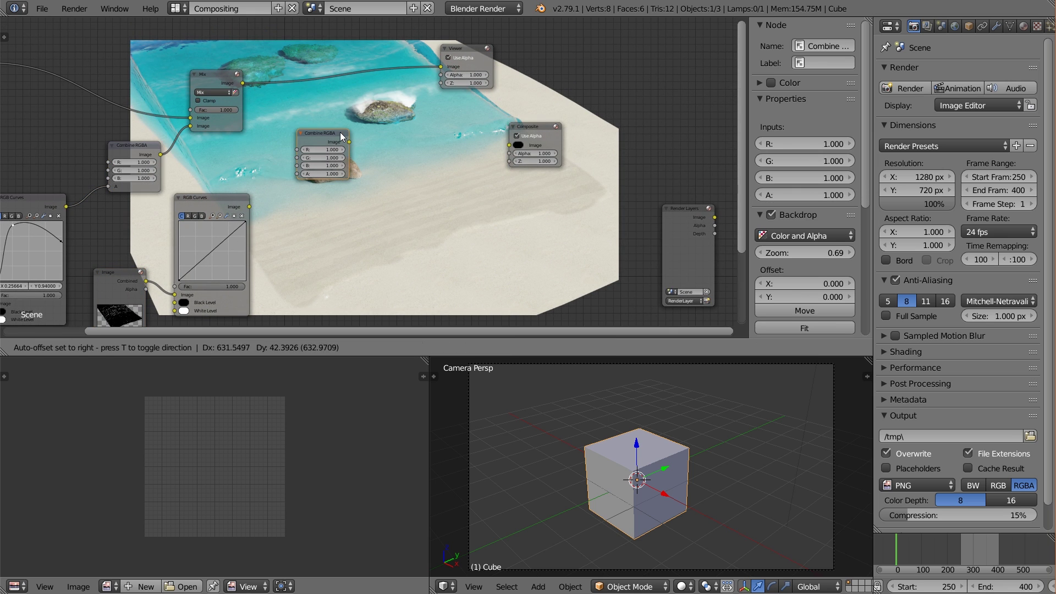
left_click(335, 144)
middle_click_drag(335, 144, 306, 139)
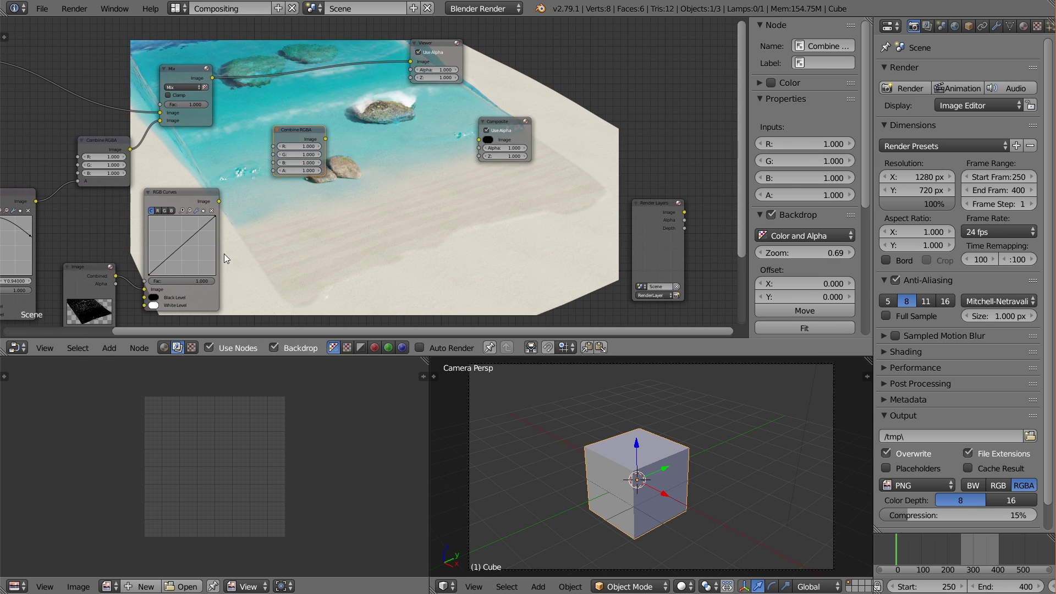
left_click_drag(219, 201, 281, 158)
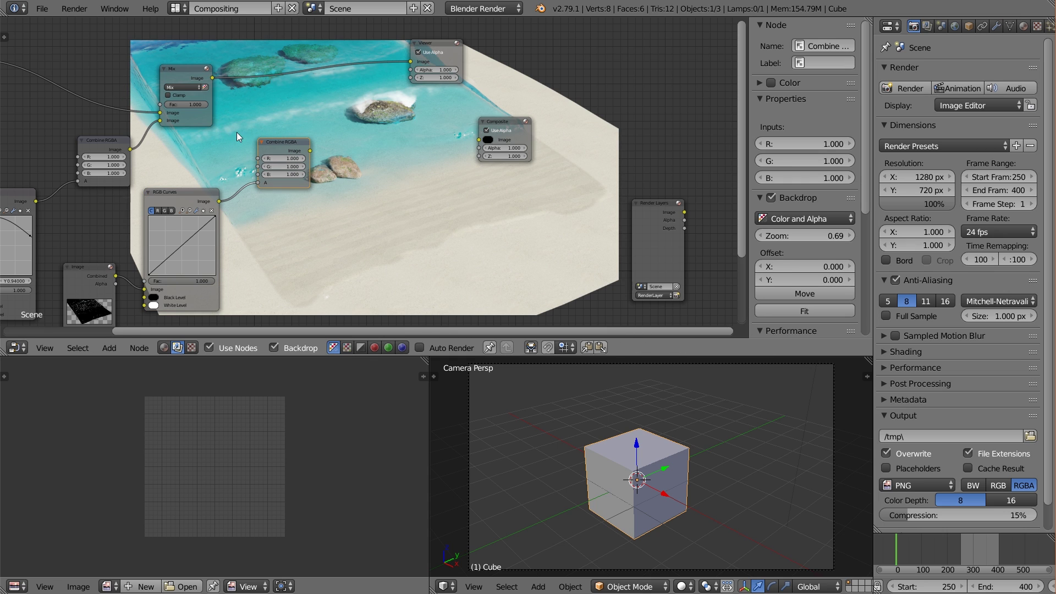
- Duplicate the Mix node, insert the copy before the Viewer, and connect the splashes Combine RGBA output to its second image input
middle_click_drag(356, 130, 295, 144)
left_click(139, 91)
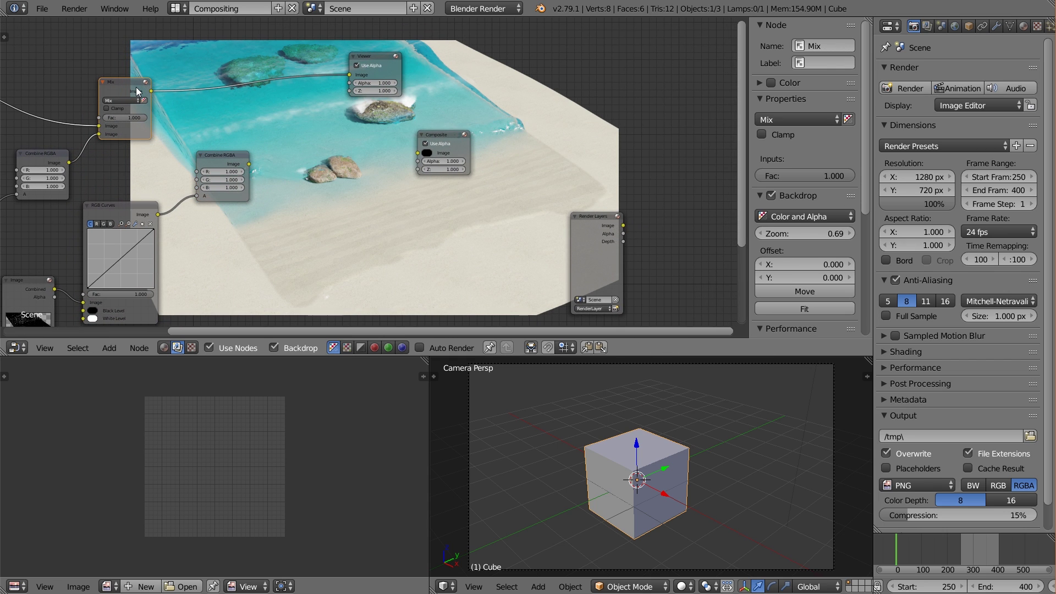
key("shift+d")
left_click(290, 89)
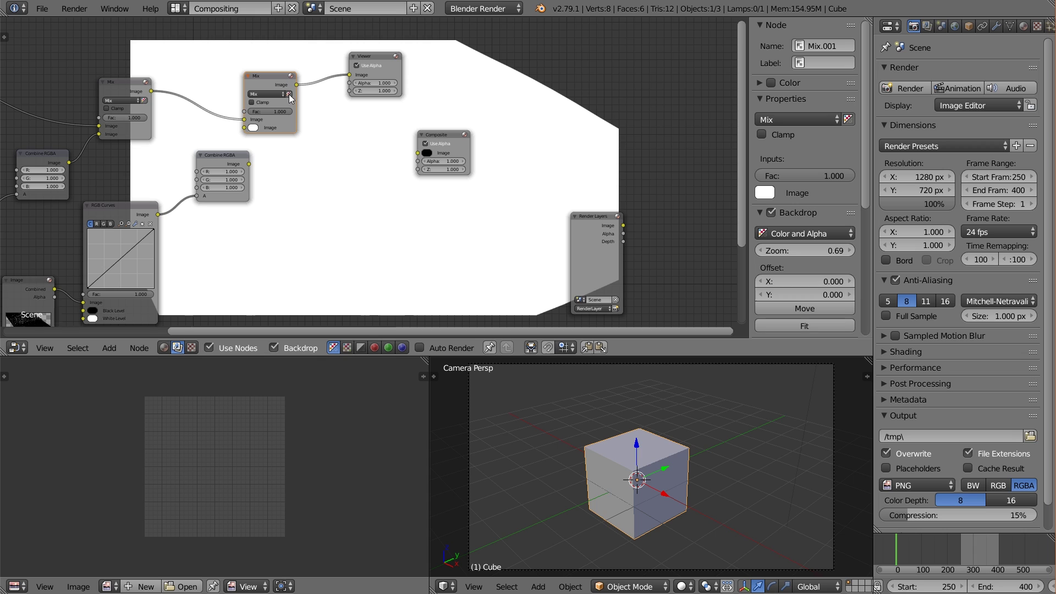
left_click_drag(249, 163, 246, 129)
middle_click_drag(326, 107, 289, 90)
- Shape the splashes RGB curve with a low point near X 0.18, Y 0.13, a raised midpoint, and the white end at X 0.93
key("alt+v")
key("alt+v")
key("alt+v")
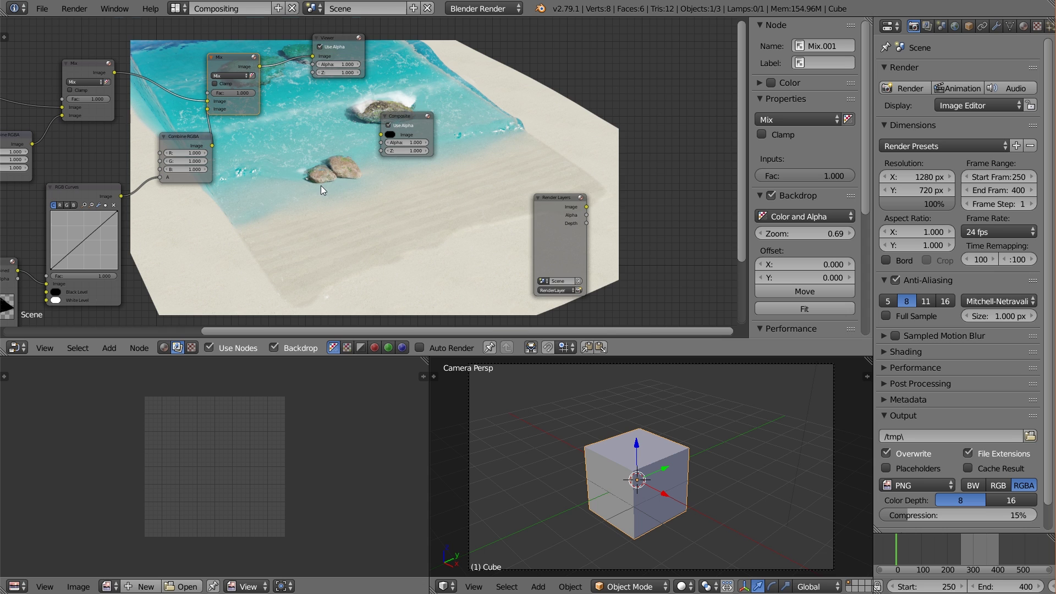
middle_click_drag(320, 187, 405, 246, "alt")
scroll(251, 246, "up", 2)
middle_click_drag(200, 249, 246, 182)
scroll(259, 219, "up", 2)
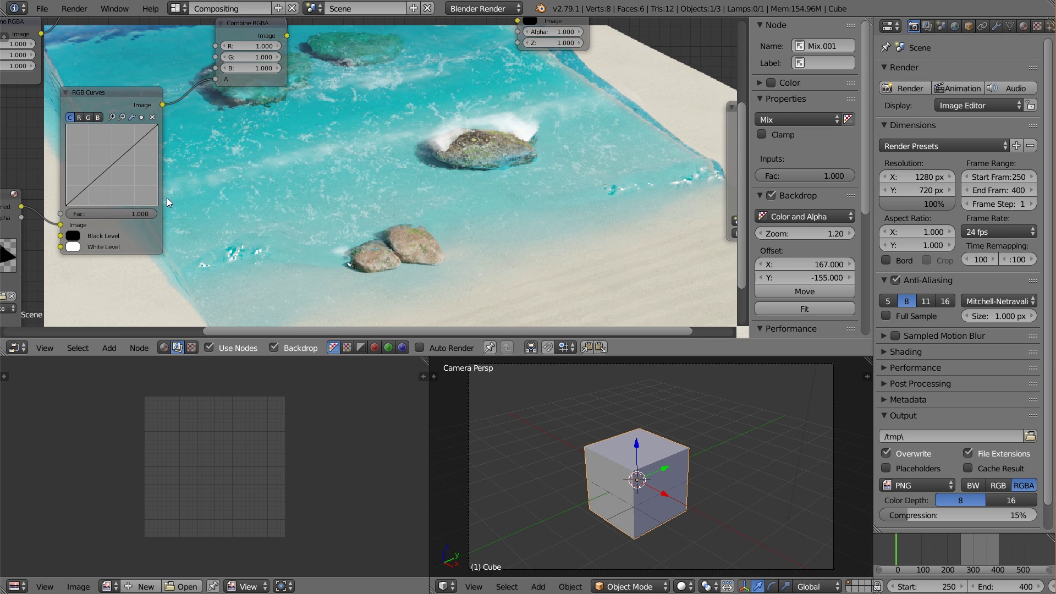
scroll(81, 190, "up", 1)
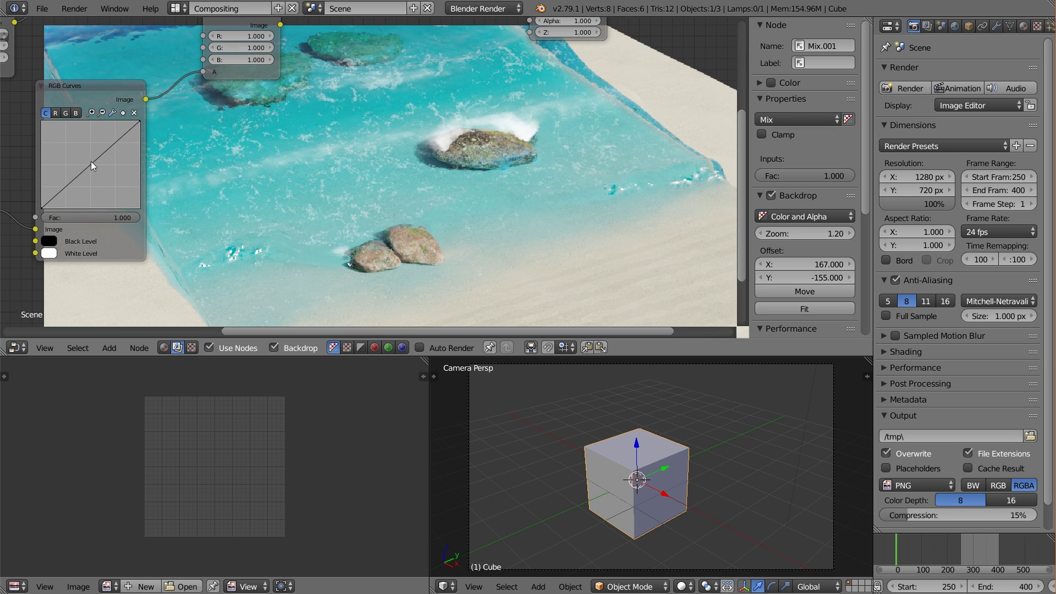
left_click_drag(91, 162, 54, 197)
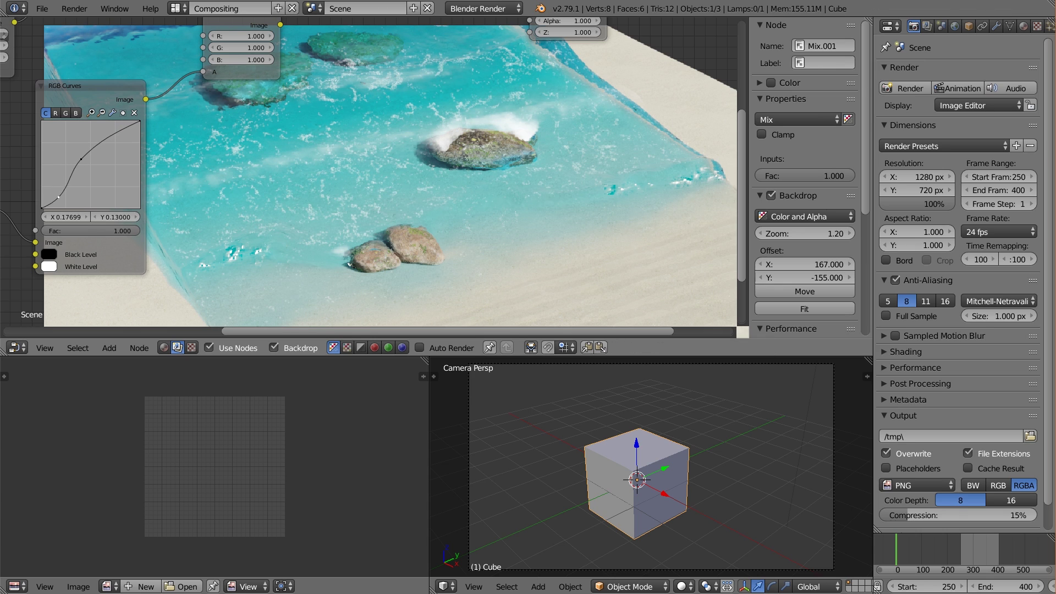
left_click_drag(81, 159, 73, 153)
left_click_drag(140, 121, 132, 121)
- Raise the middle point of the splashes RGB curve to about X 0.41, Y 0.76
key("v")
key("v")
middle_click_drag(411, 167, 392, 161, "alt")
key("v")
key("alt+v")
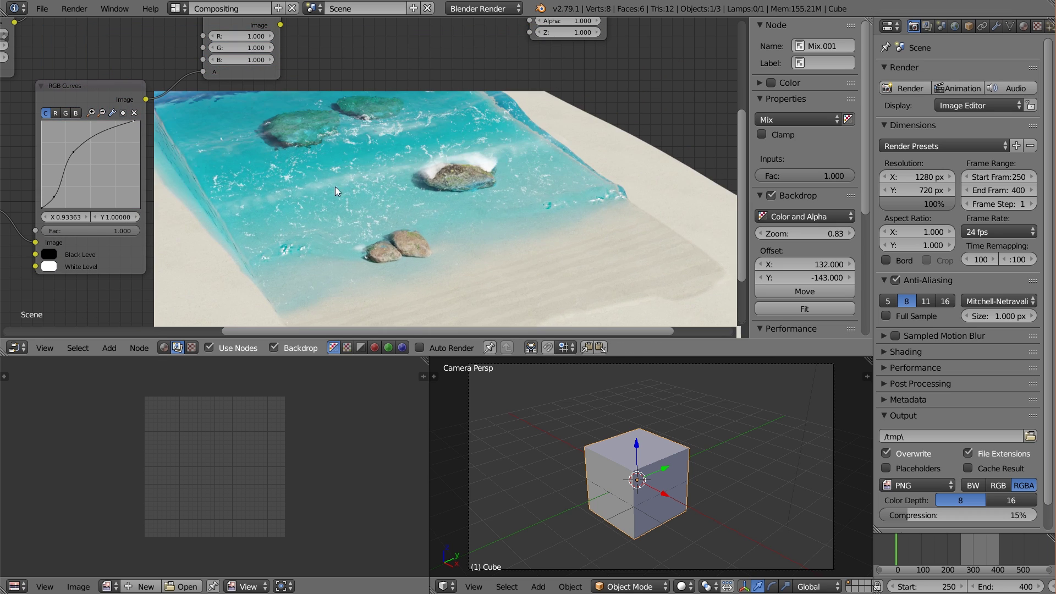
key("alt+v")
key("alt+v")
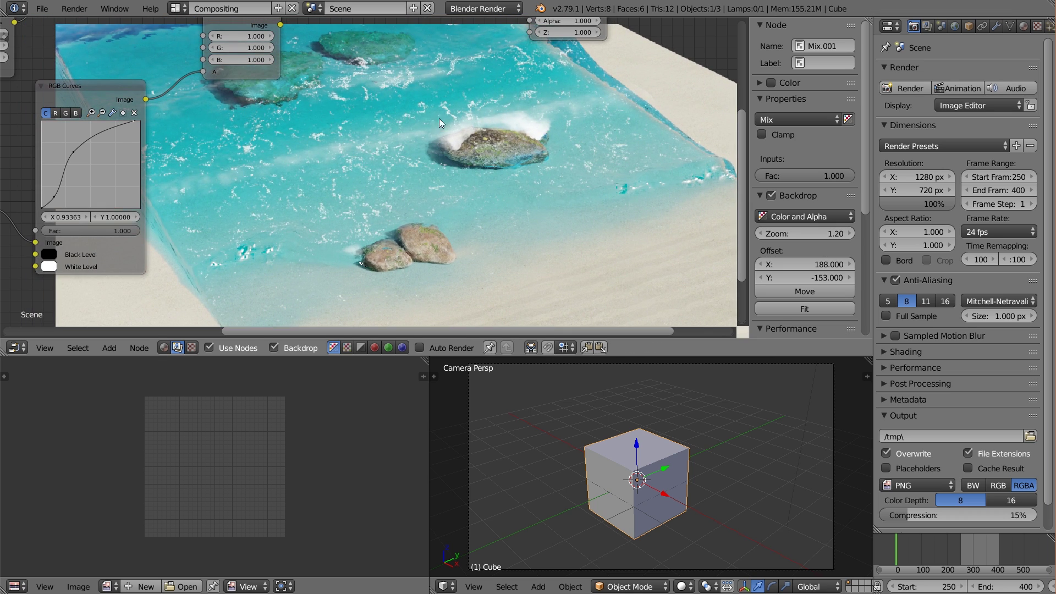
middle_click_drag(267, 183, 305, 178)
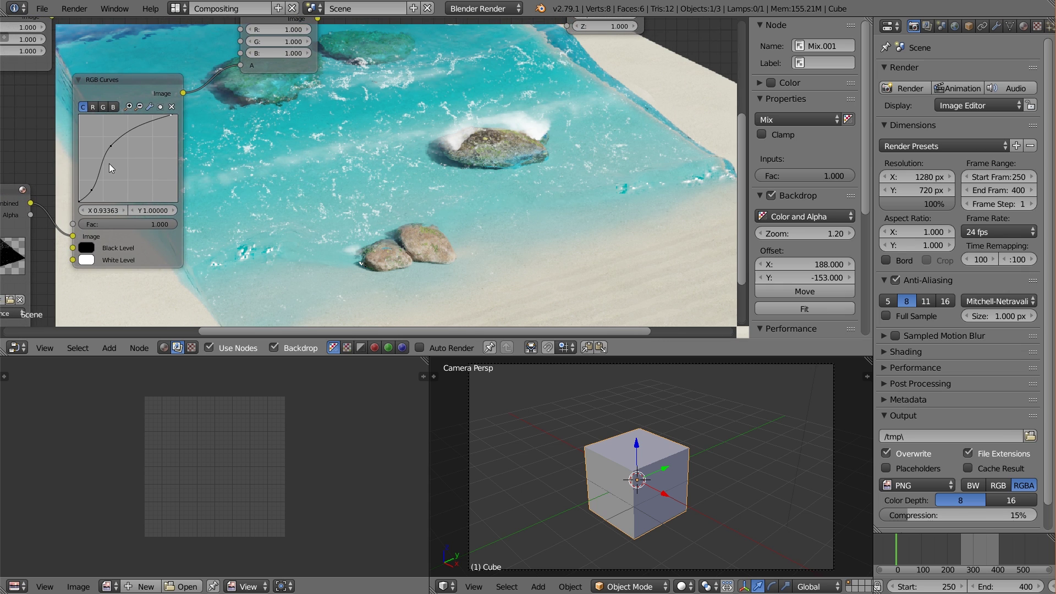
left_click_drag(111, 143, 119, 135)
- Set the vector Image node's start frame to 250 and shift the node slightly away from its RGB Curves node
scroll(111, 194, "down", 3)
middle_click_drag(164, 196, 218, 154)
scroll(133, 248, "down", 2)
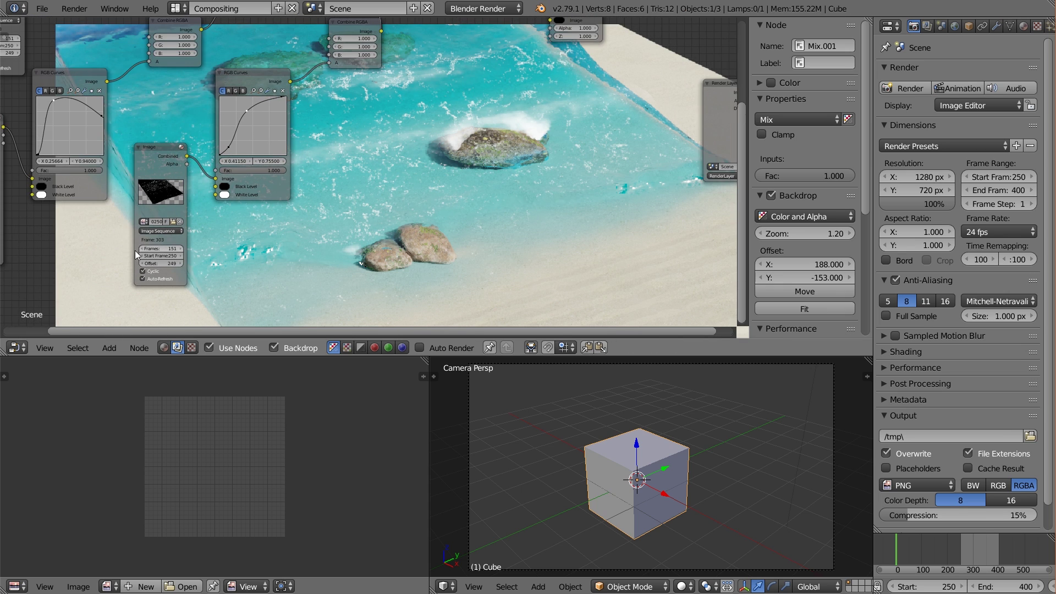
middle_click_drag(138, 249, 205, 246)
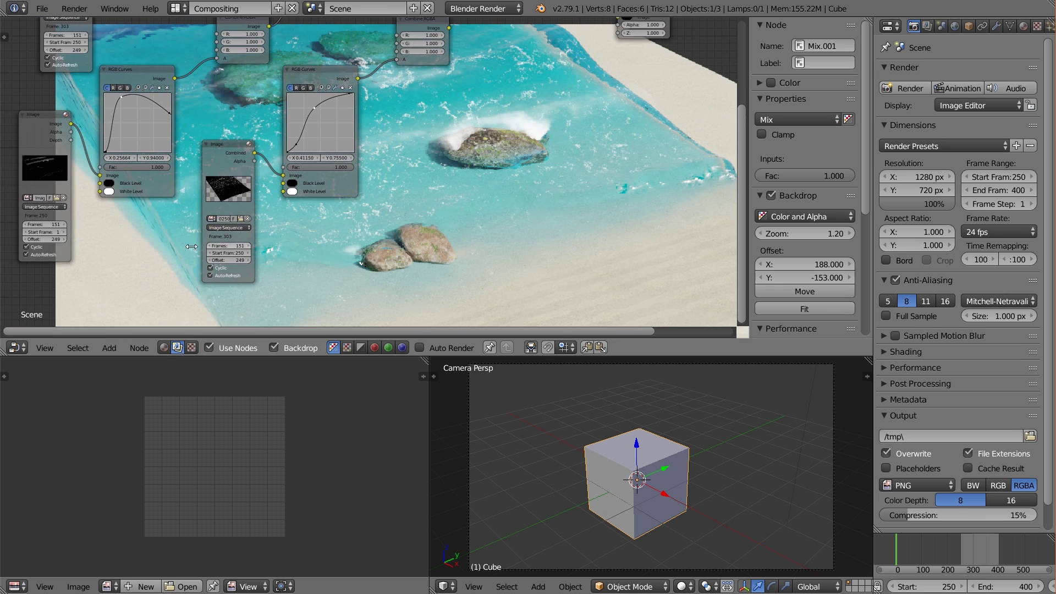
left_click(48, 232)
type("25")
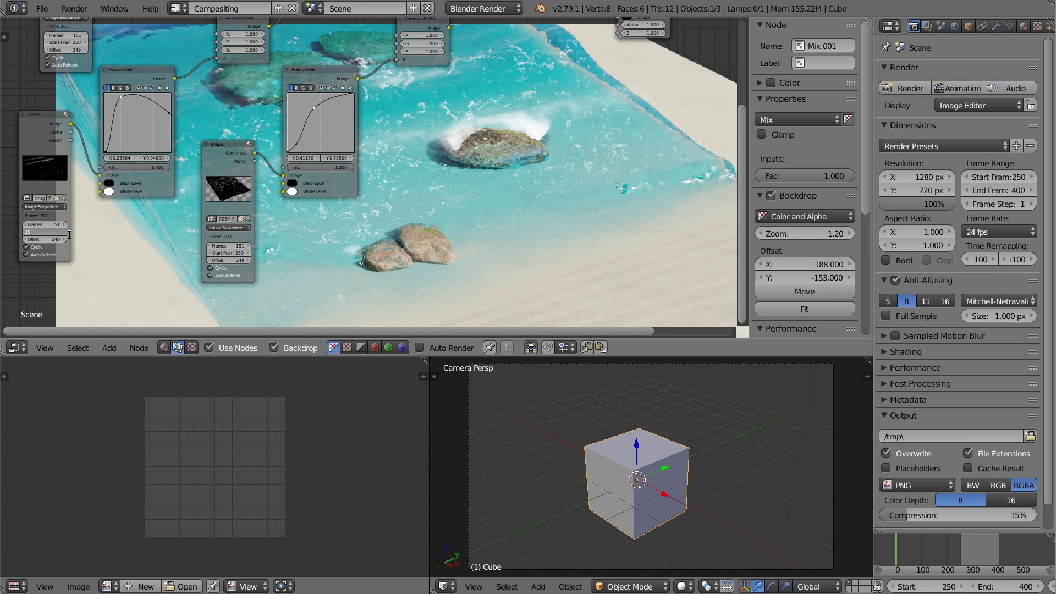
type("0")
key("Return")
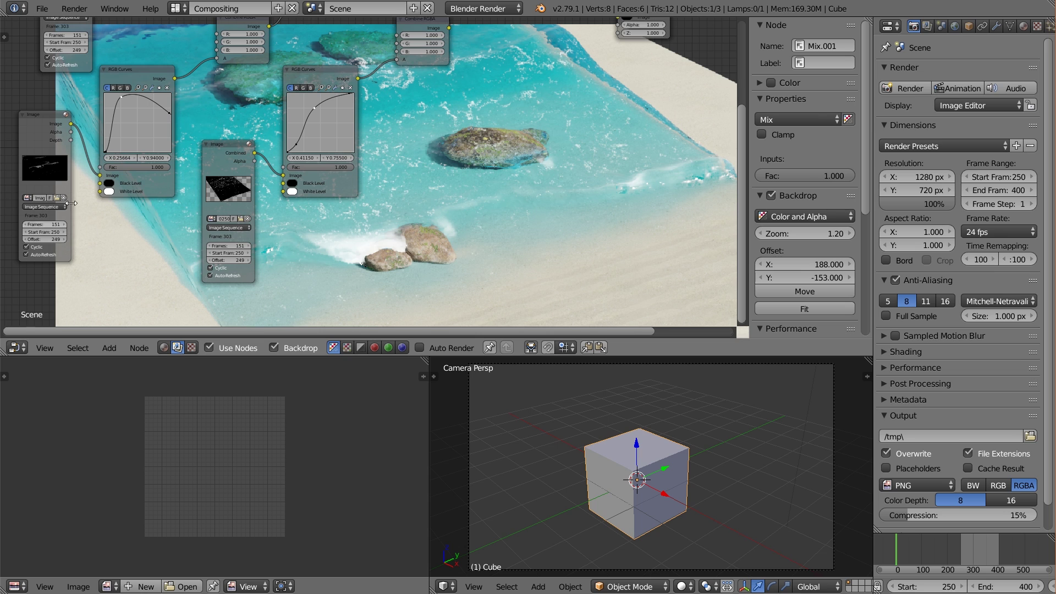
middle_click_drag(70, 164, 116, 167)
left_click_drag(99, 130, 81, 142)
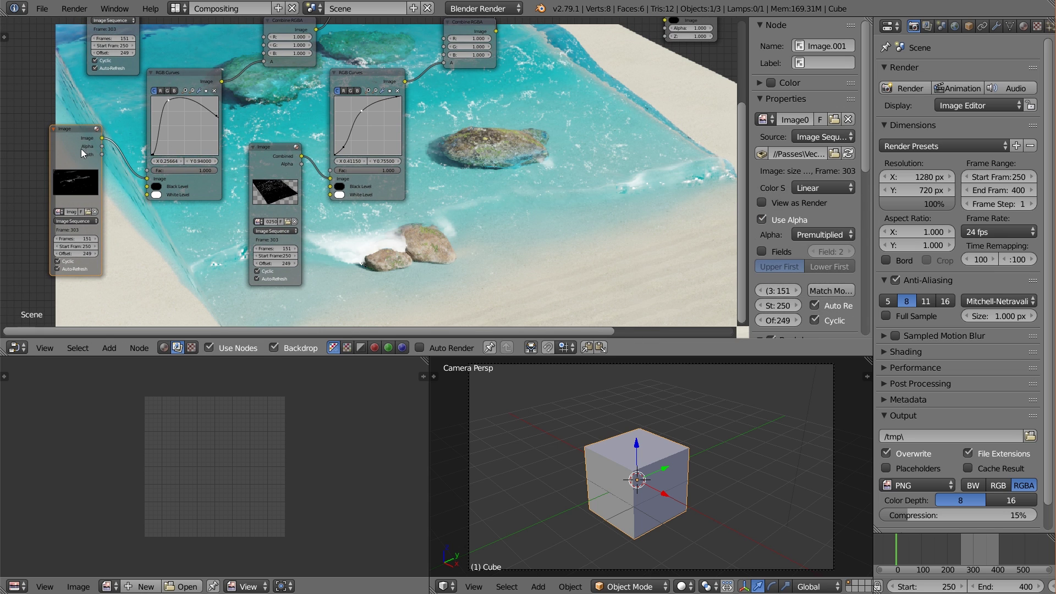
- Lower the peak point of the vector pass's RGB curve to about X 0.30, Y 0.88
scroll(256, 206, "down", 2)
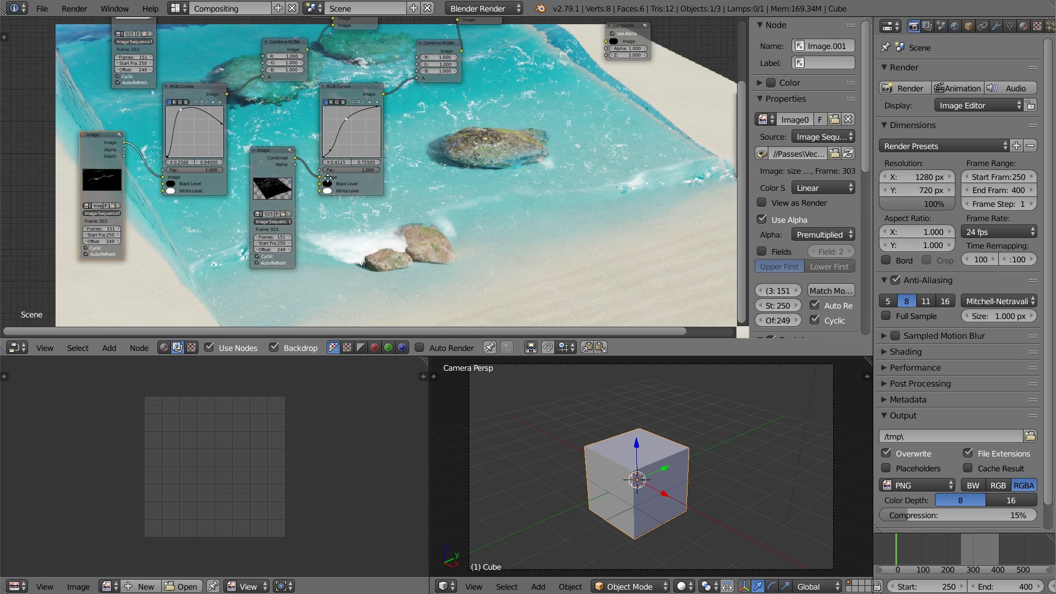
middle_click_drag(244, 210, 209, 213)
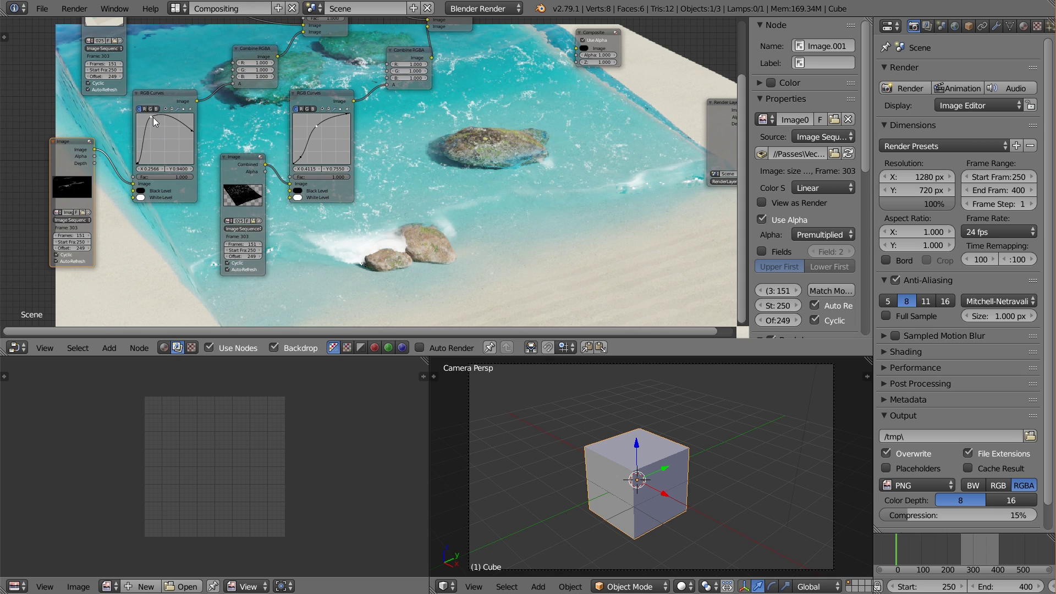
left_click_drag(153, 117, 153, 120)
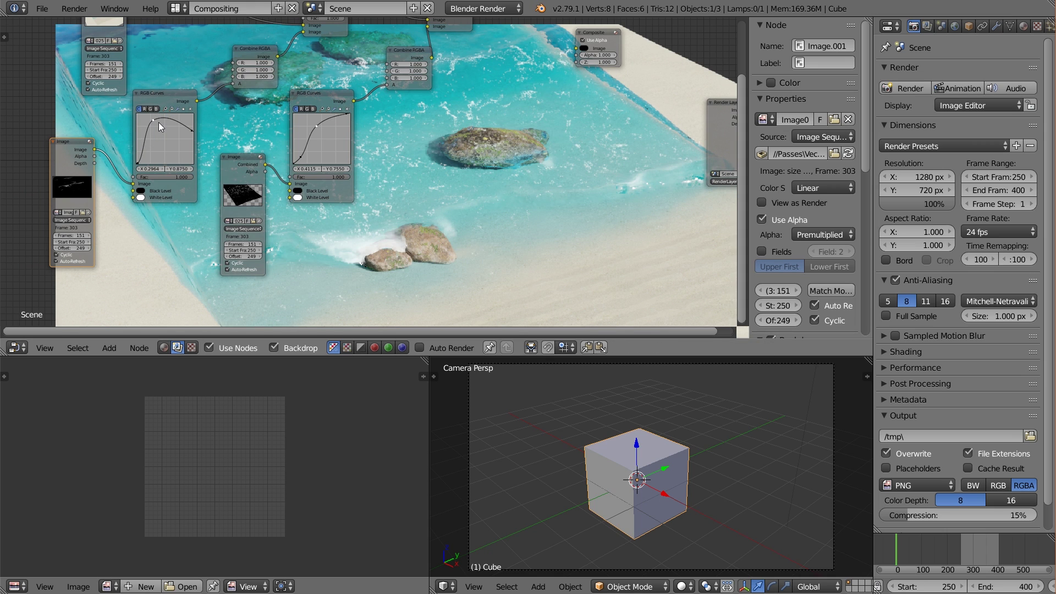
- Lower the white end of the splashes RGB curve to about X 0.88, Y 0.87
middle_click_drag(449, 196, 401, 199)
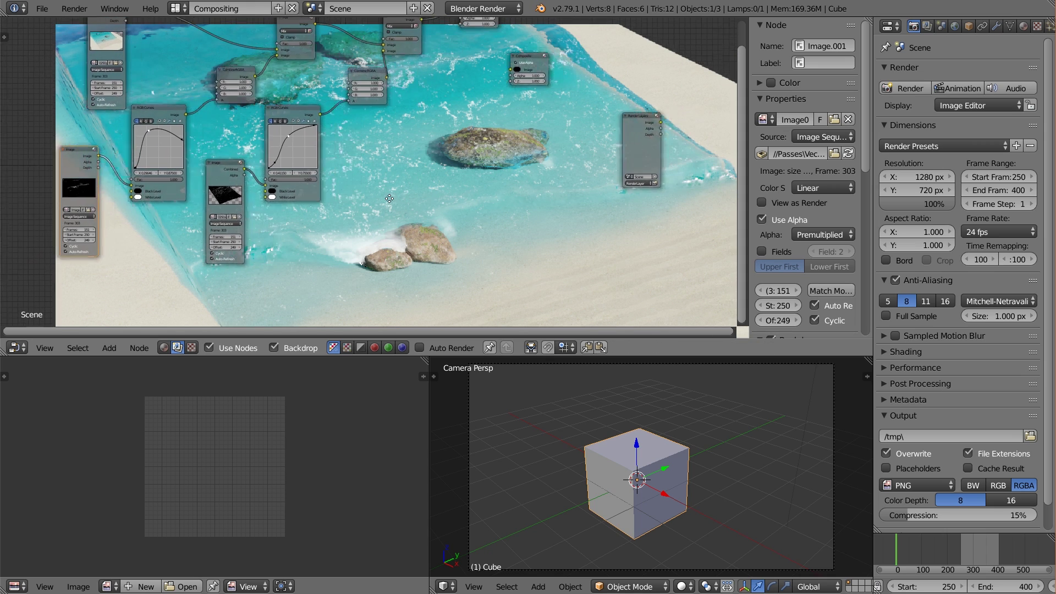
scroll(309, 189, "down", 1)
middle_click_drag(328, 203, 189, 220)
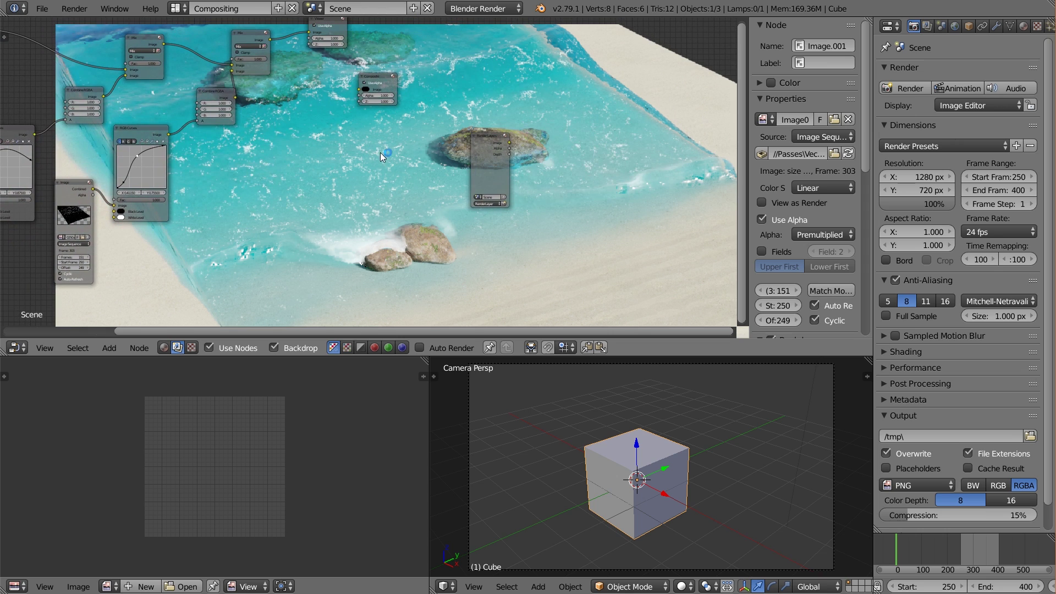
scroll(311, 166, "down", 2)
key("v")
key("v")
key("alt+v")
key("alt+v")
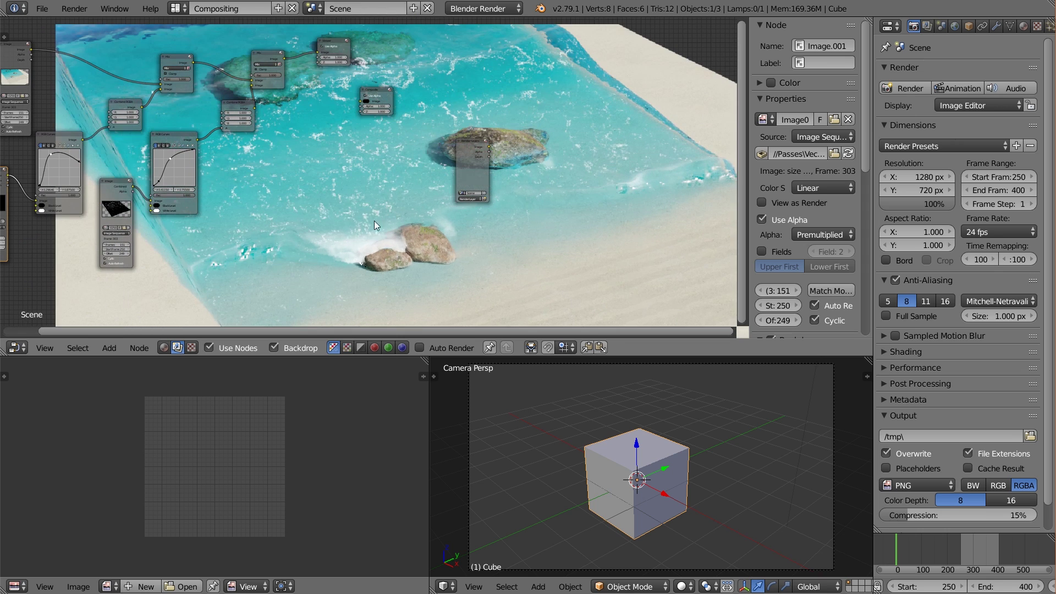
scroll(266, 203, "up", 3)
mouse_move(242, 159)
middle_mouse_down()
mouse_move(274, 160)
mouse_move(250, 163)
middle_mouse_up()
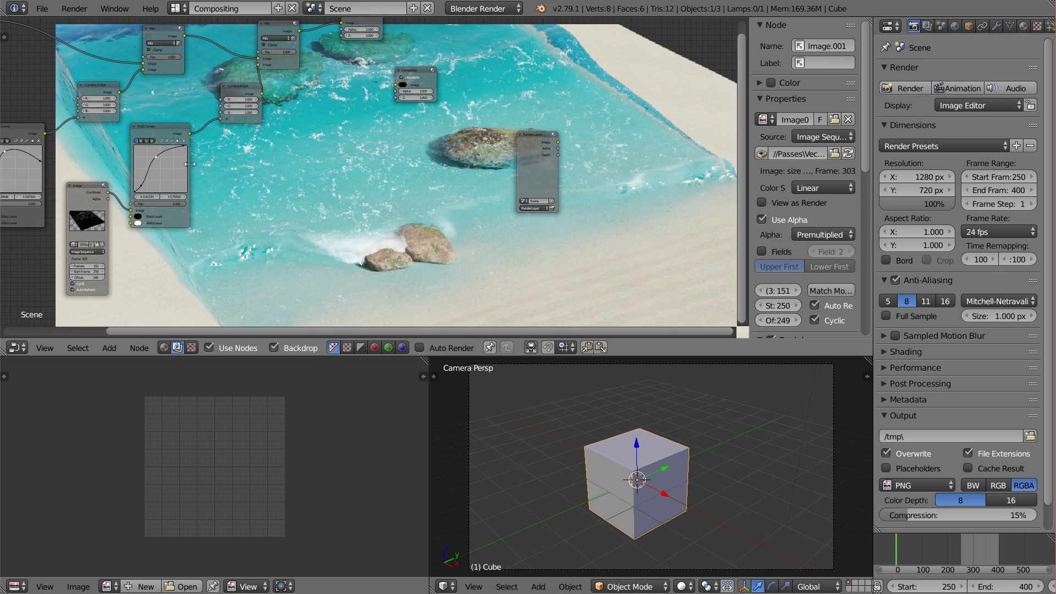
scroll(172, 181, "up", 1)
left_click_drag(119, 154, 149, 147)
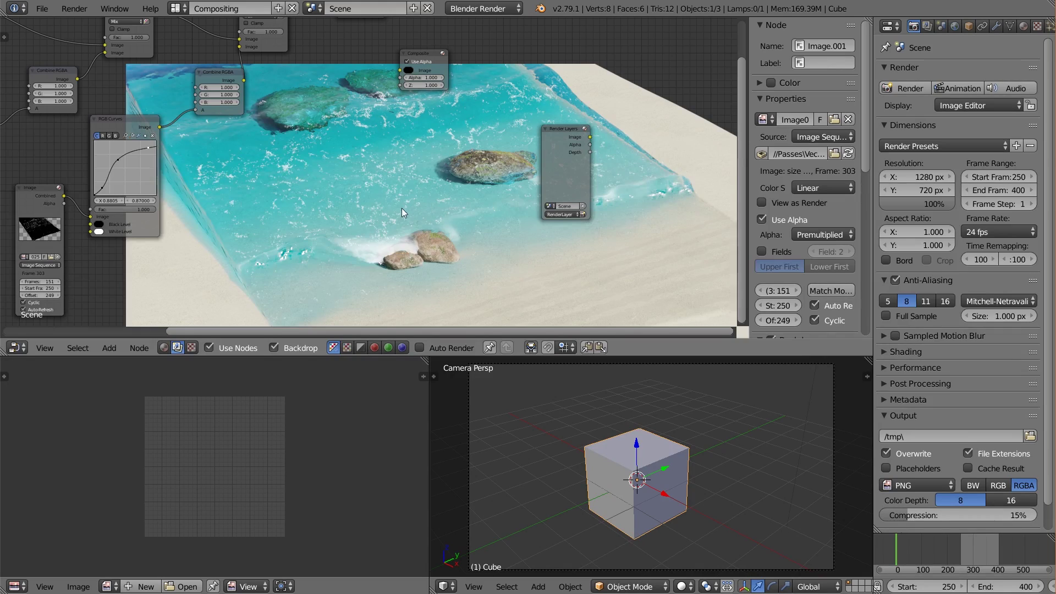
- Move the Composite node aside and duplicate the splashes Image node beyond its RGB Curves node
mouse_move(402, 209)
middle_mouse_down("alt")
mouse_move(309, 192)
mouse_move(394, 199)
middle_mouse_up("alt")
left_click_drag(424, 61, 539, 63)
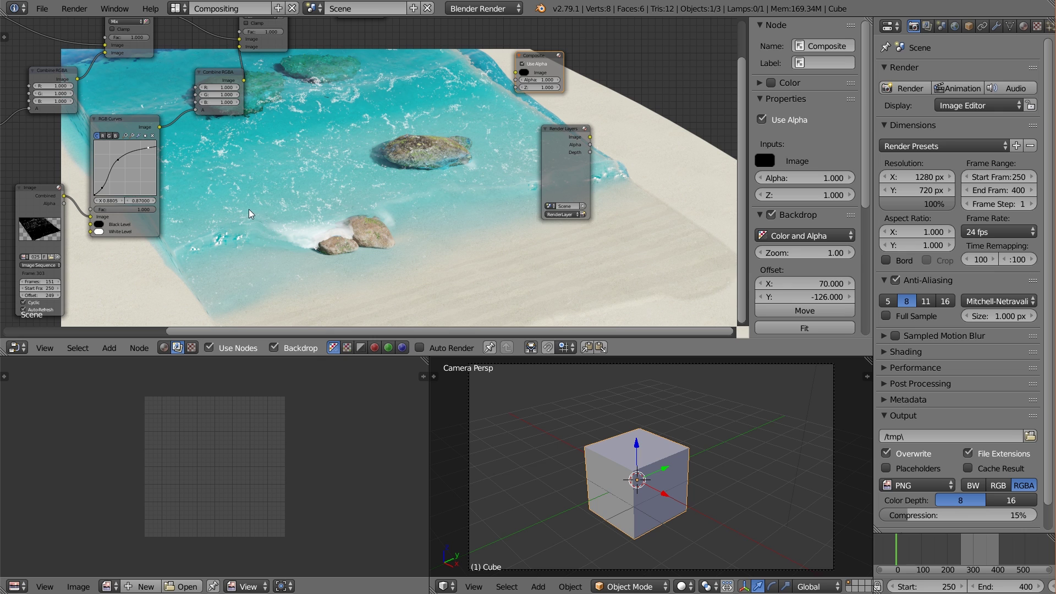
left_click(40, 196)
key("shift+d")
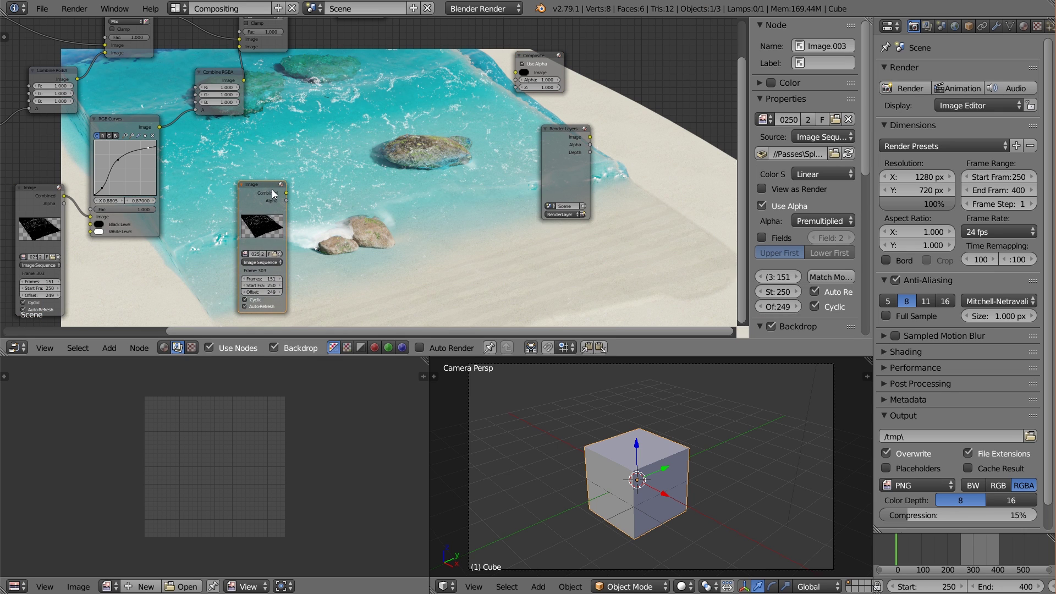
- Load all the EXR frames from the Passes\Glossy folder into the duplicated Image node
left_click(276, 253)
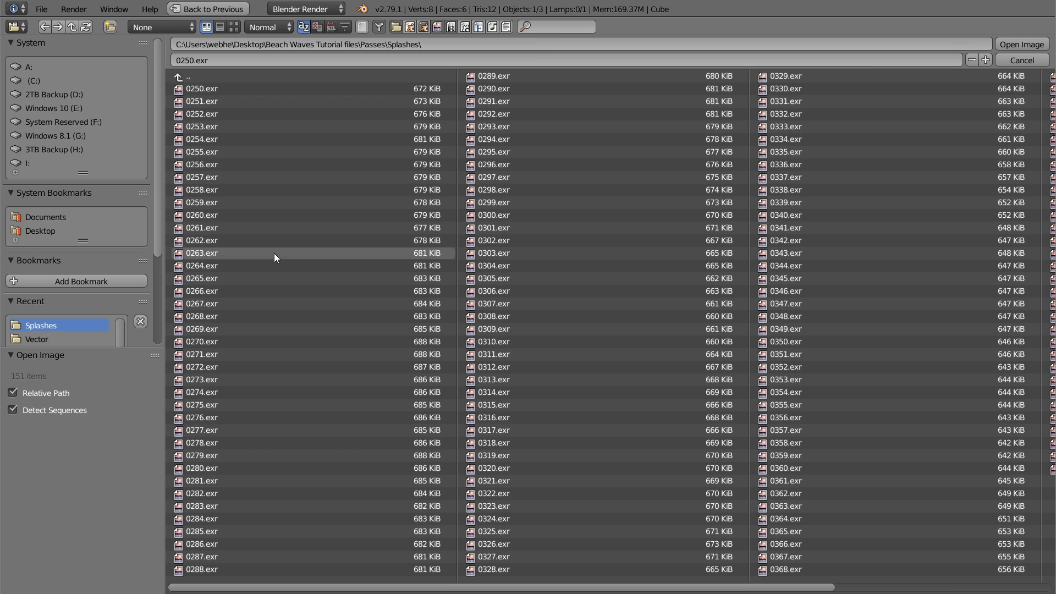
left_click(207, 80)
left_click(216, 89)
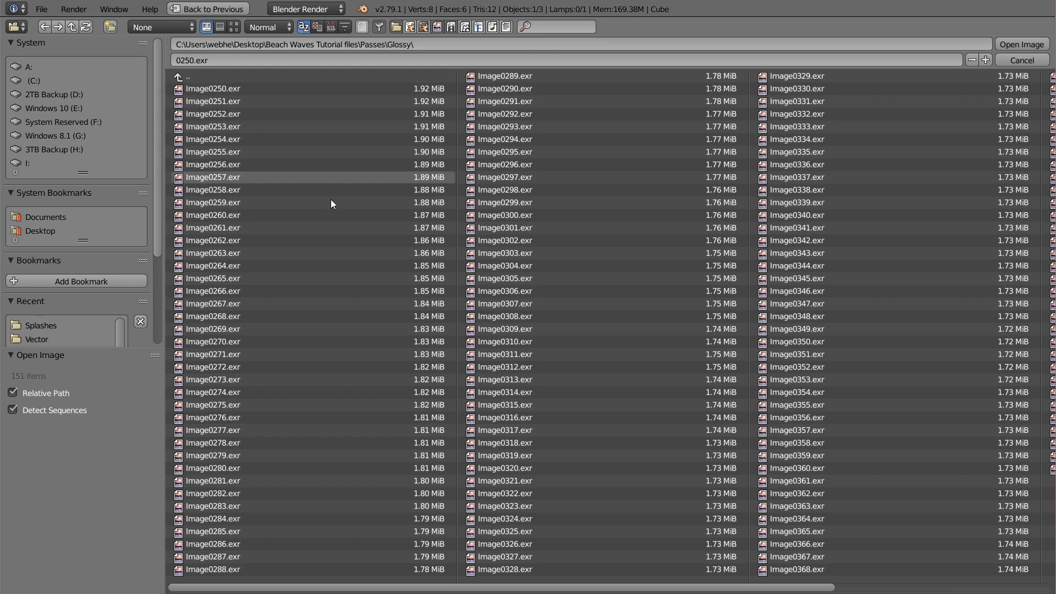
key("a")
left_click(1031, 45)
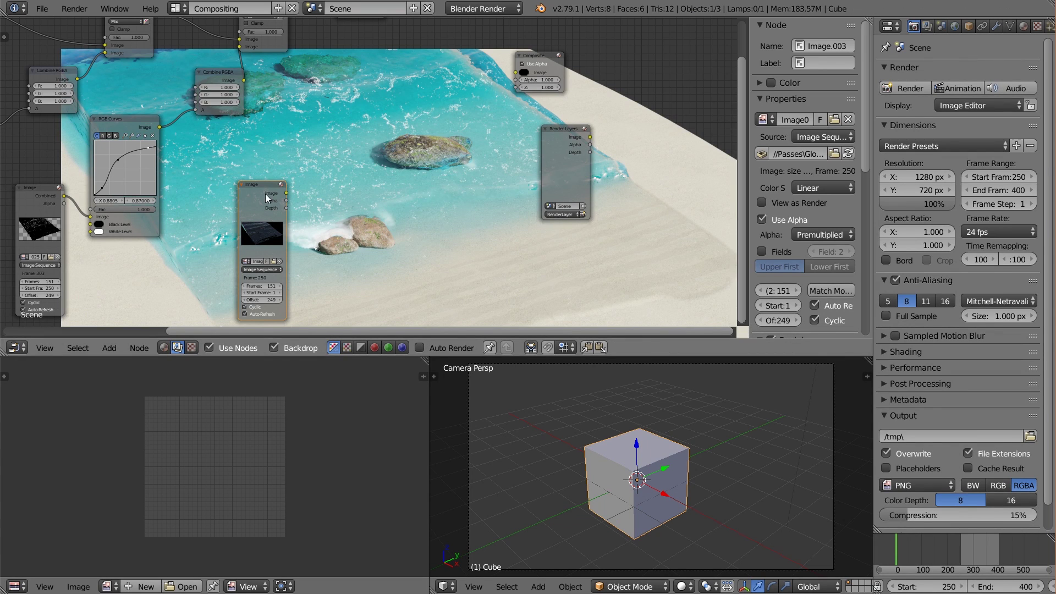
- Set the glossy Image node's start frame to 250 and shift the node slightly left
left_click_drag(265, 193, 226, 193)
left_click(226, 292)
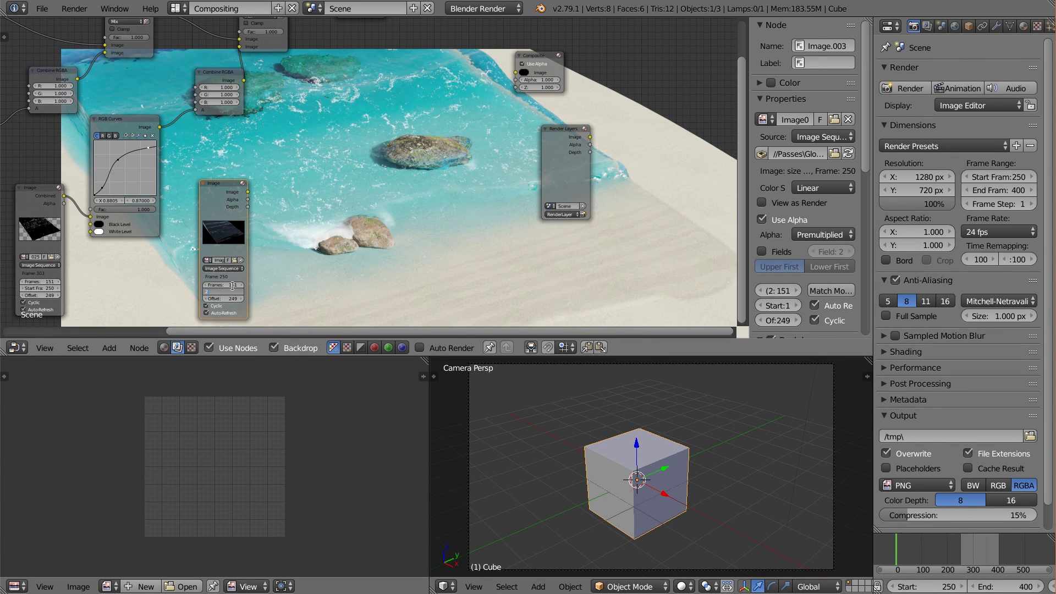
key("Return")
- Add a Mix node on the link between the last Mix node and the Viewer
middle_click_drag(294, 172, 219, 194)
key("shift+a")
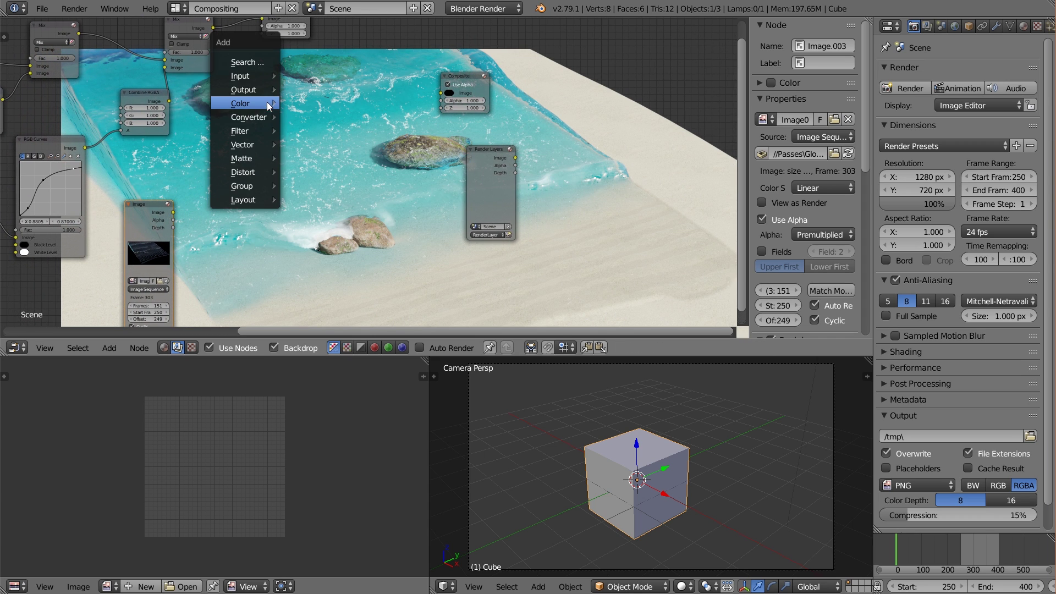
mouse_move(247, 104)
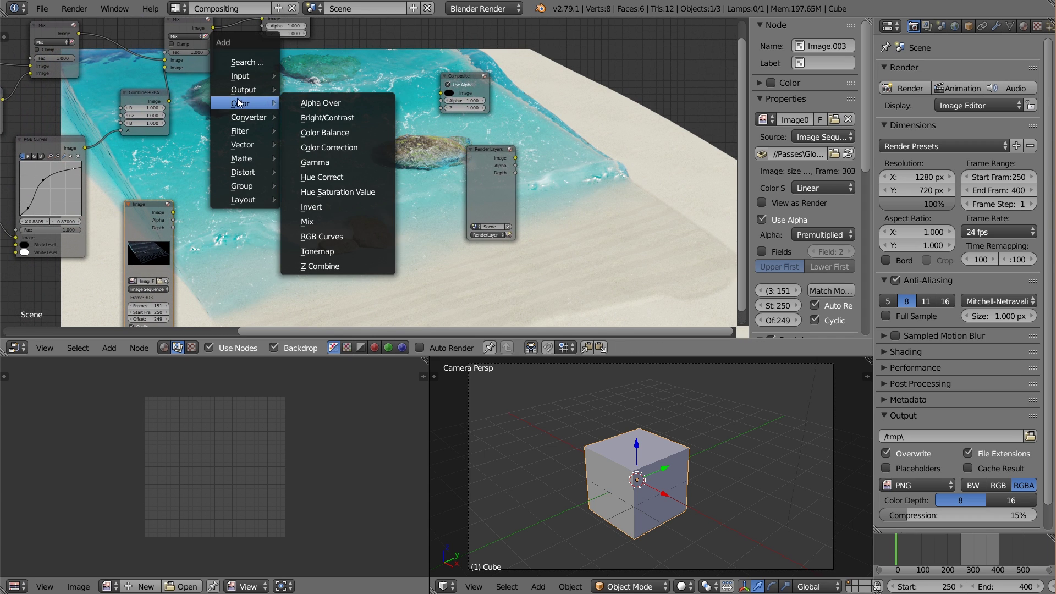
left_click(322, 215)
left_click(234, 22)
middle_click_drag(340, 89, 304, 139)
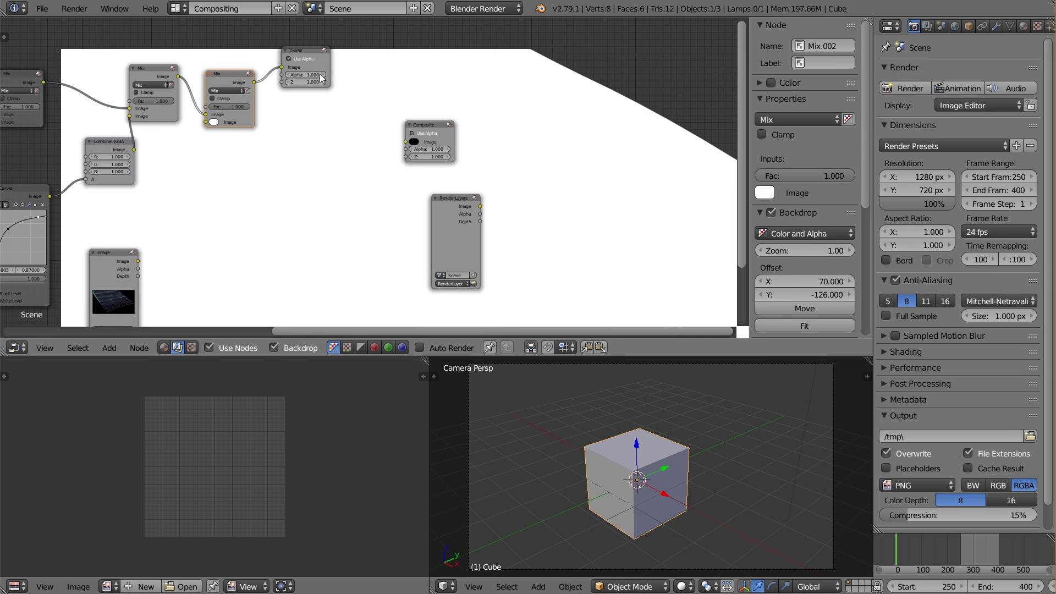
- Move the Viewer node farther out and connect the glossy Image output to the new Mix node's second image input
left_click_drag(312, 51, 389, 61)
left_click(413, 66)
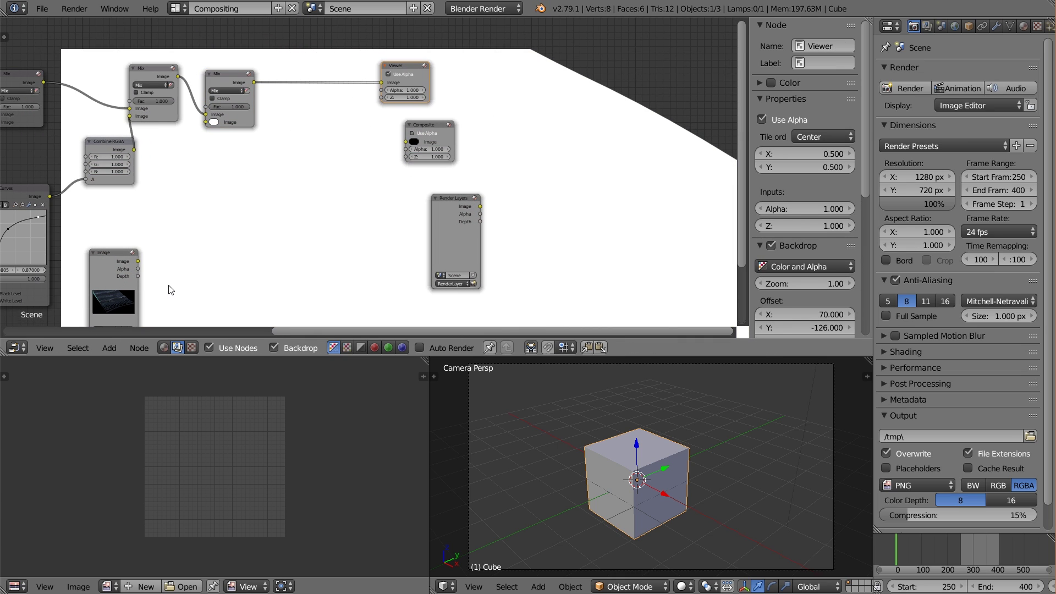
left_click_drag(138, 261, 205, 122)
left_click_drag(236, 75, 244, 79)
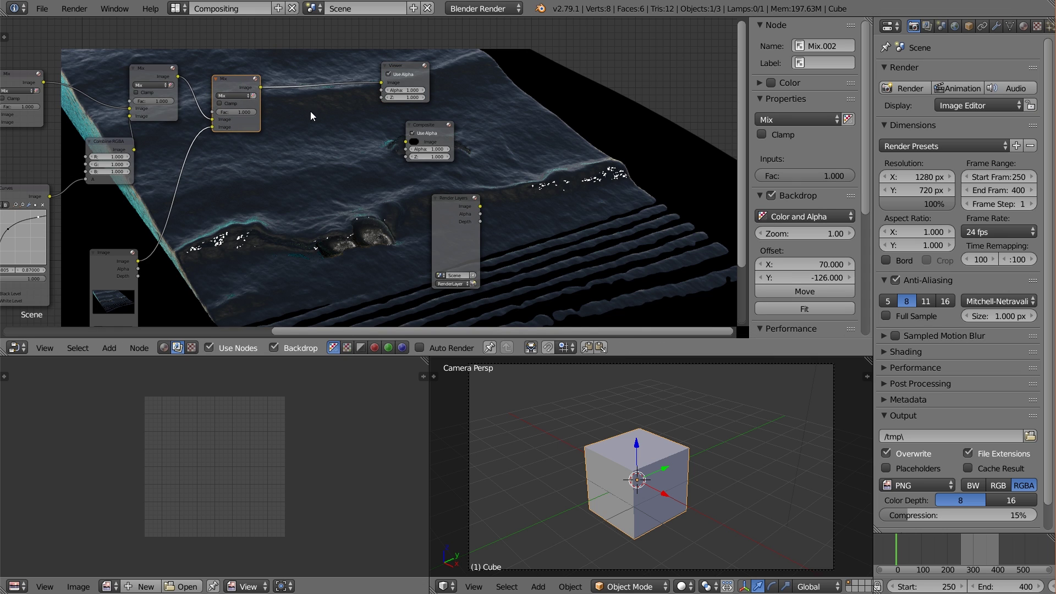
- Set the glossy Mix node's blend mode to Add, move the Viewer farther away, and select the Add node
left_click(232, 95)
left_click(232, 105)
middle_click_drag(390, 104, 380, 101)
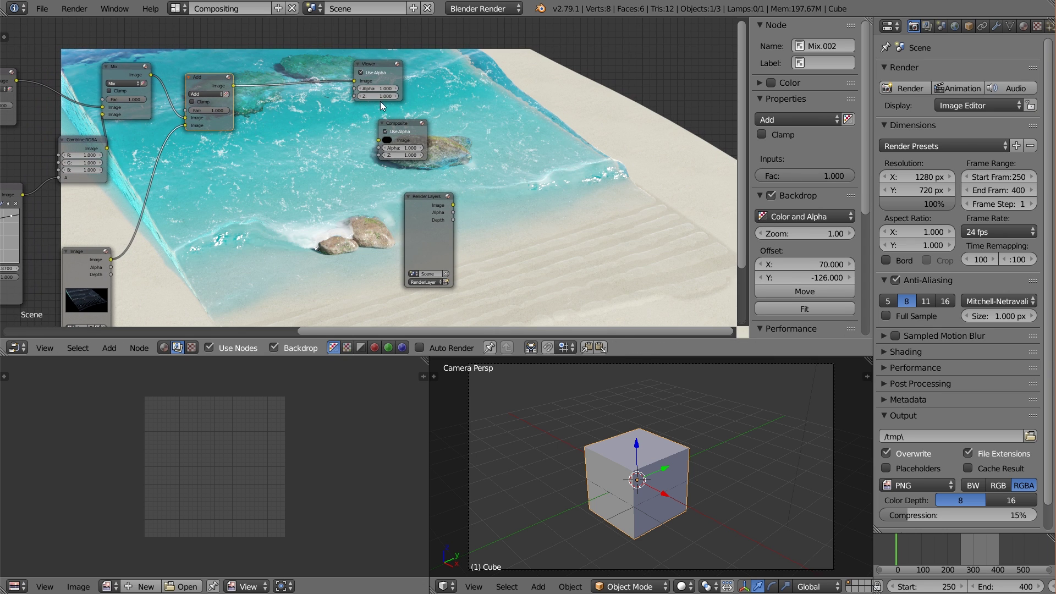
left_click_drag(392, 62, 512, 70)
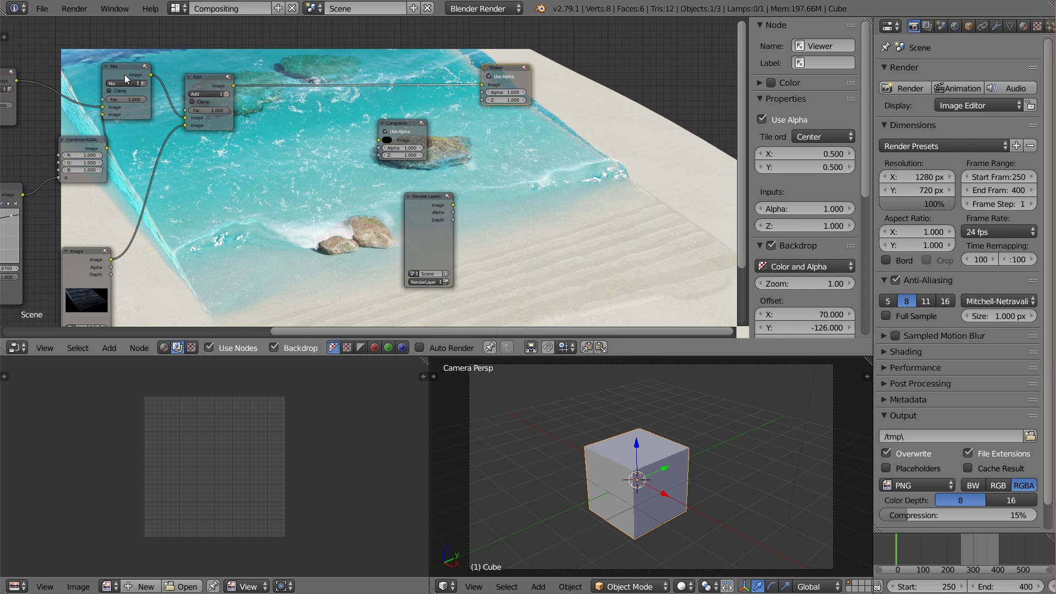
left_click(124, 75)
left_click(207, 79, "ctrl+shift")
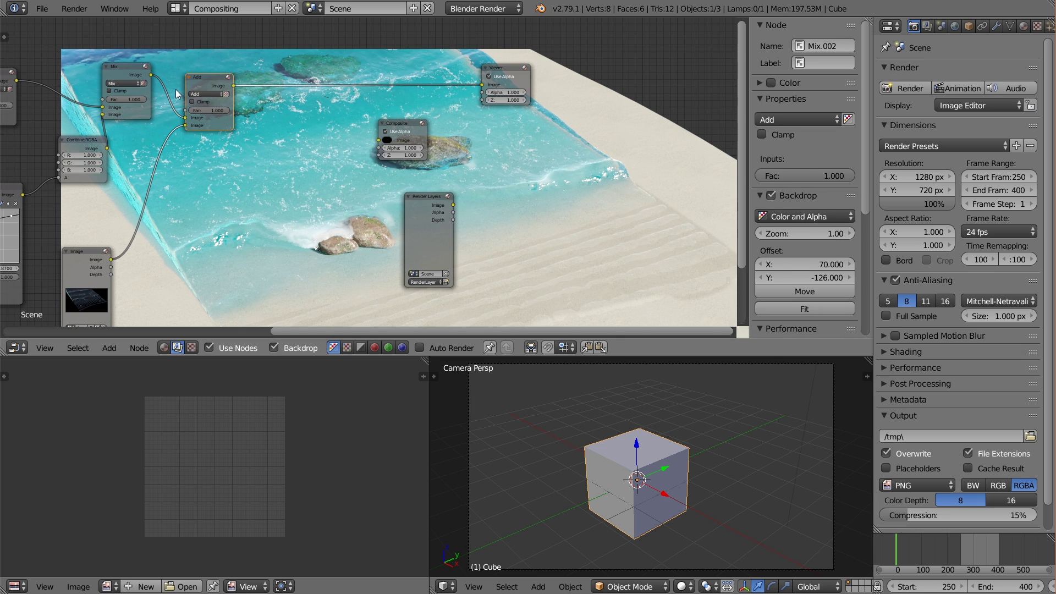
- Compare the image with and without the glossy Add node and move the Render Layers node farther from the Add node
key("ctrl+z")
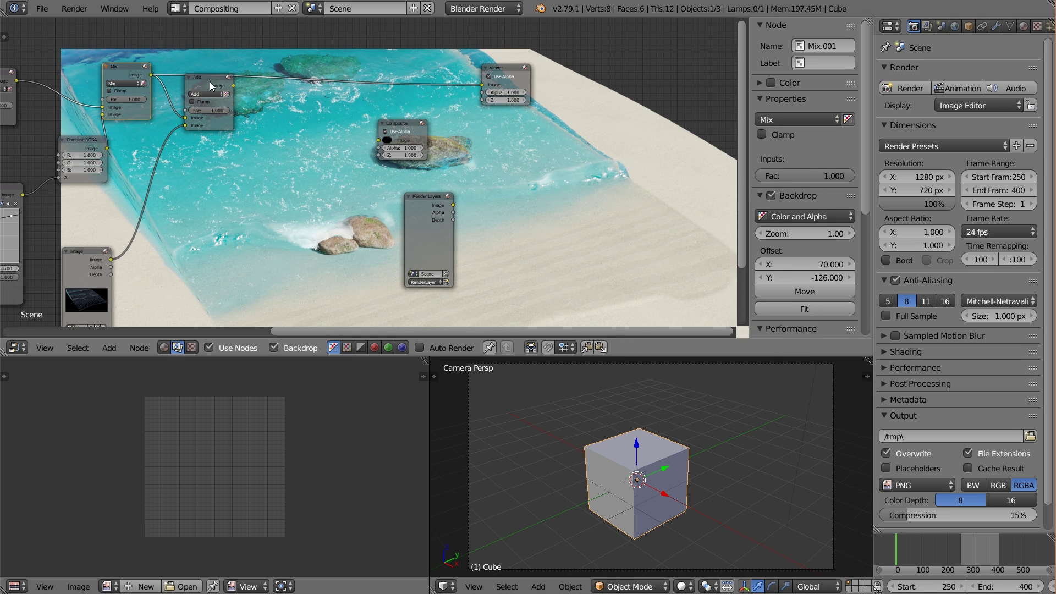
left_click(210, 81, "ctrl+shift")
left_click_drag(435, 202, 489, 183)
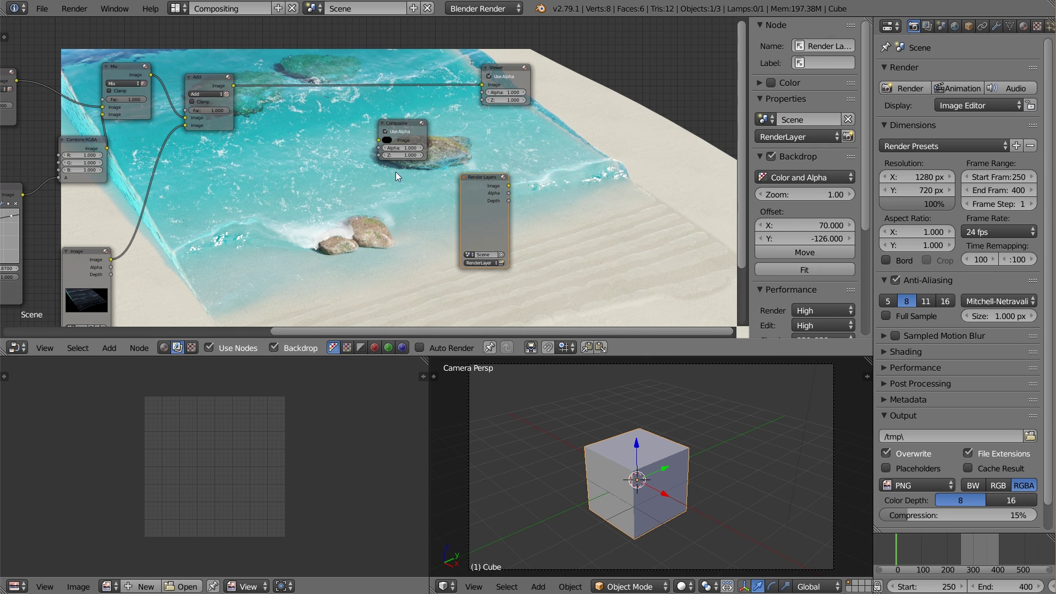
left_click_drag(211, 79, 238, 80)
- Insert an RGB Curves node on the link between the glossy Image node and the Add node
scroll(206, 164, "up", 2)
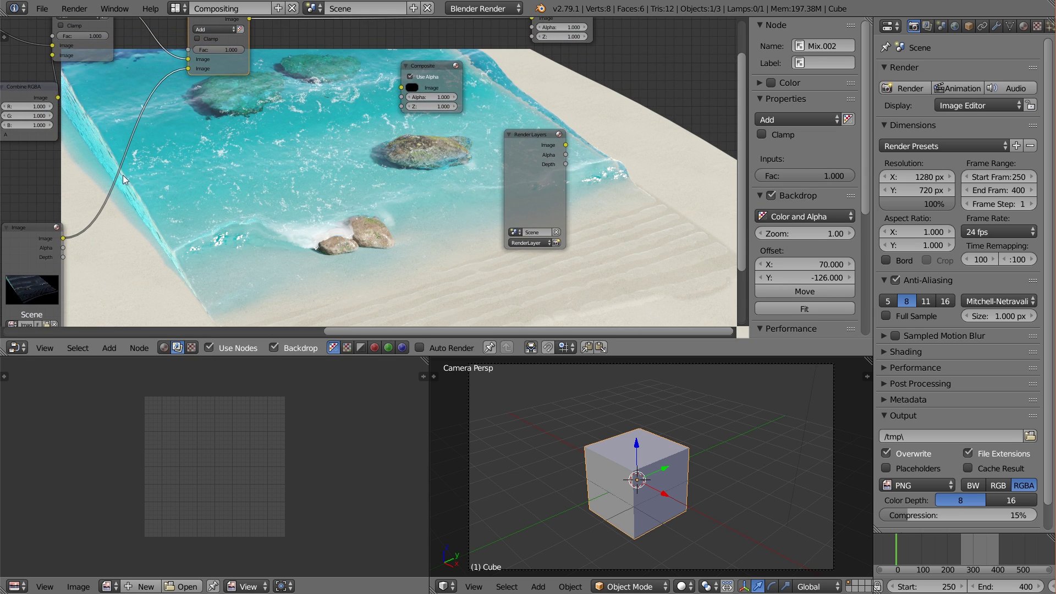
key("shift+a")
mouse_move(139, 170)
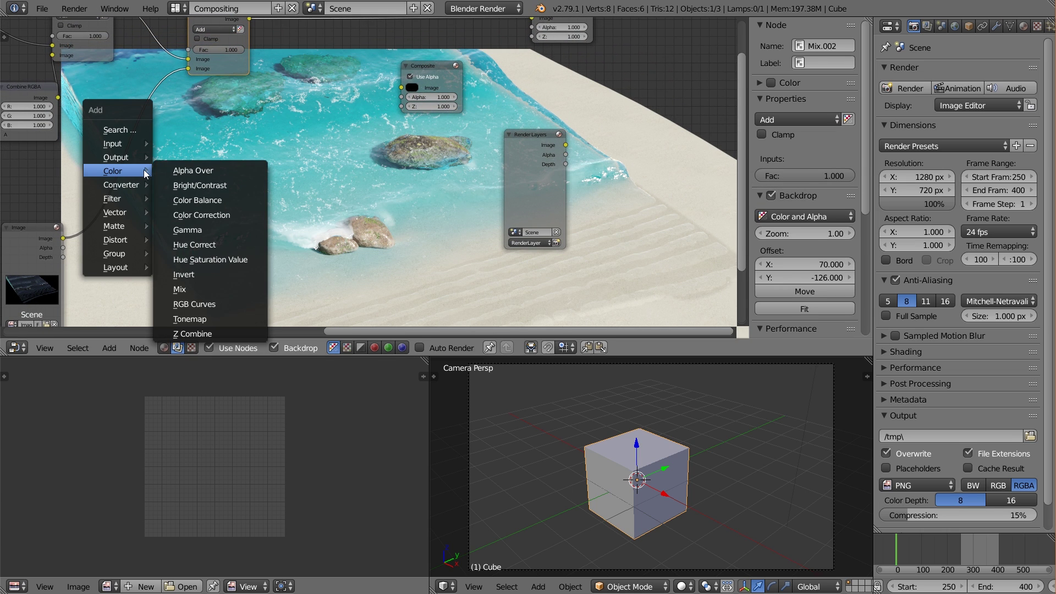
left_click(216, 304)
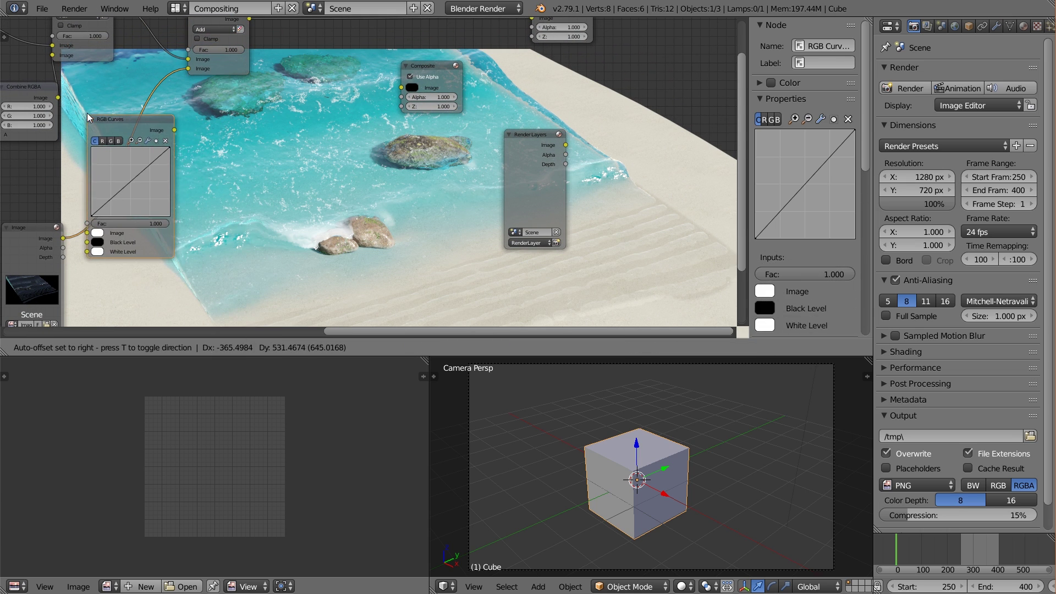
left_click(98, 113)
- Raise the RGB curve's midpoint to about X 0.389, Y 0.55 and reduce the glossy Add node's factor to about 0.876
middle_click_drag(270, 163, 164, 167)
left_click_drag(43, 183, 32, 179)
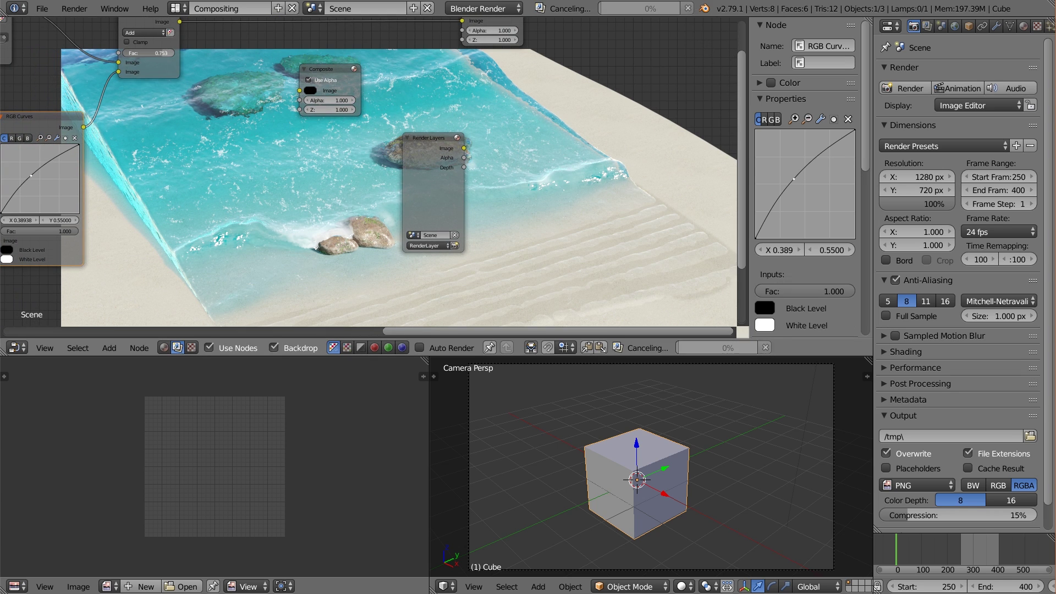
left_click_drag(146, 53, 125, 53)
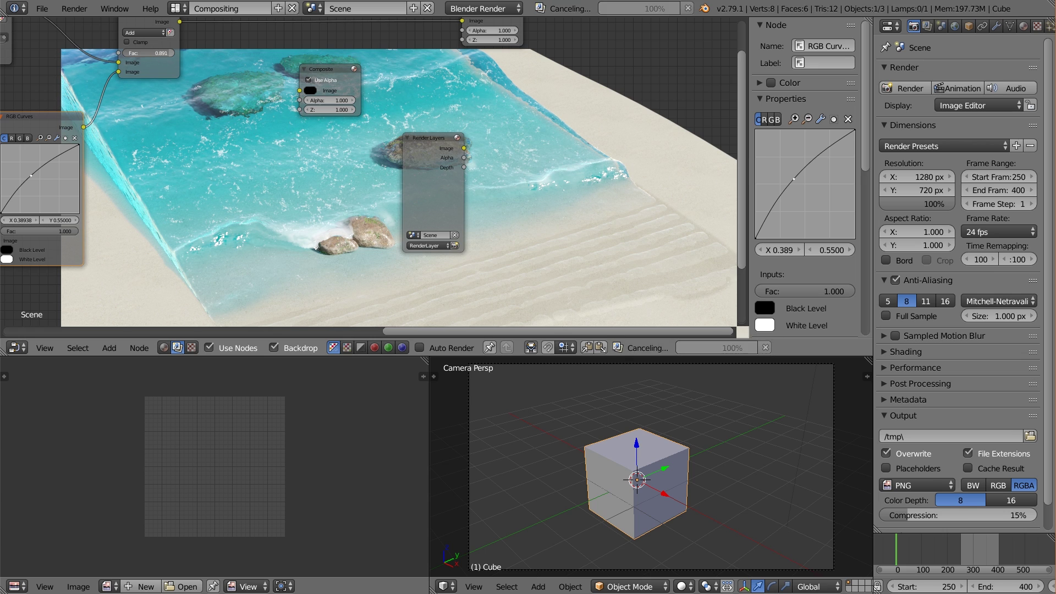
- Examine the composited beach image in the backdrop at smaller and larger zoom levels
middle_click_drag(346, 189, 310, 167)
key("v")
key("v")
middle_click_drag(282, 264, 356, 263, "alt")
middle_click_drag(497, 250, 383, 197)
key("v")
key("v")
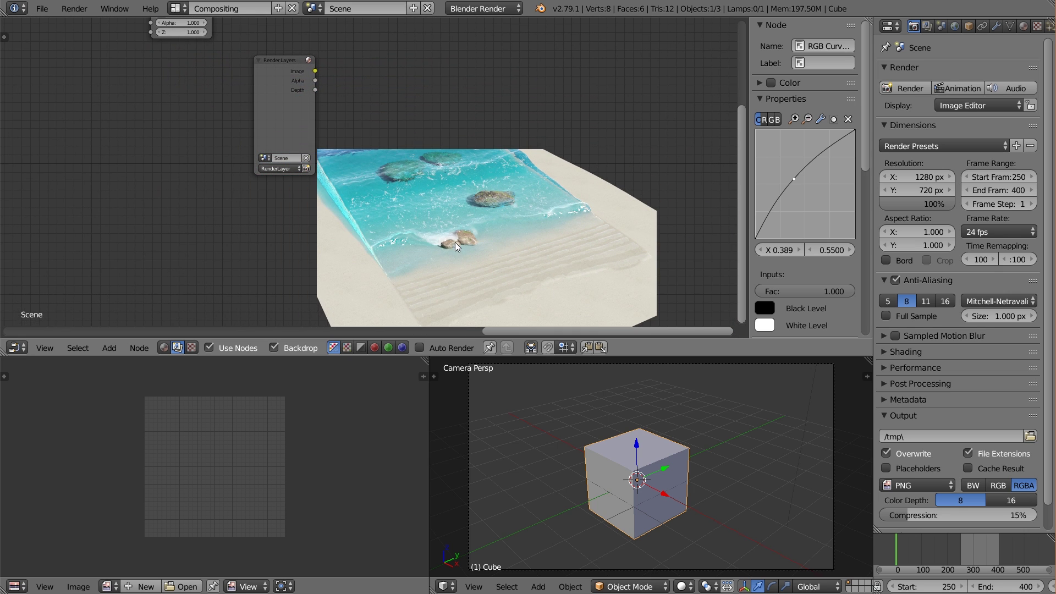
middle_click_drag(455, 242, 470, 248, "alt")
key("v")
key("alt+v")
key("alt+v")
middle_click_drag(447, 211, 433, 195, "alt")
- Connect the glossy Add node's output to the Composite node's image input and place the Composite node below the Viewer
middle_click_drag(221, 37, 260, 137)
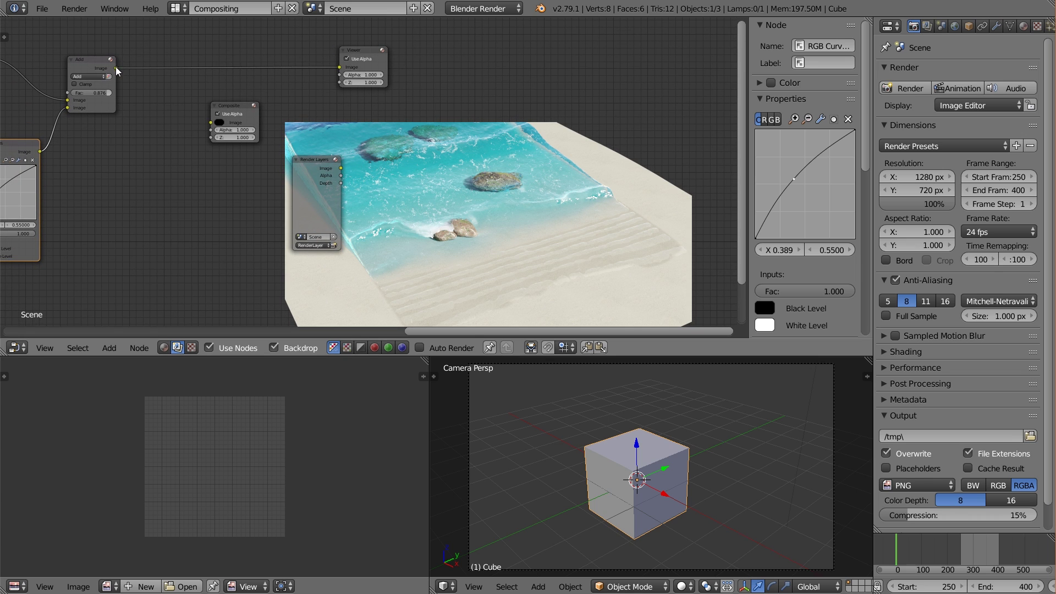
left_click_drag(117, 68, 312, 99)
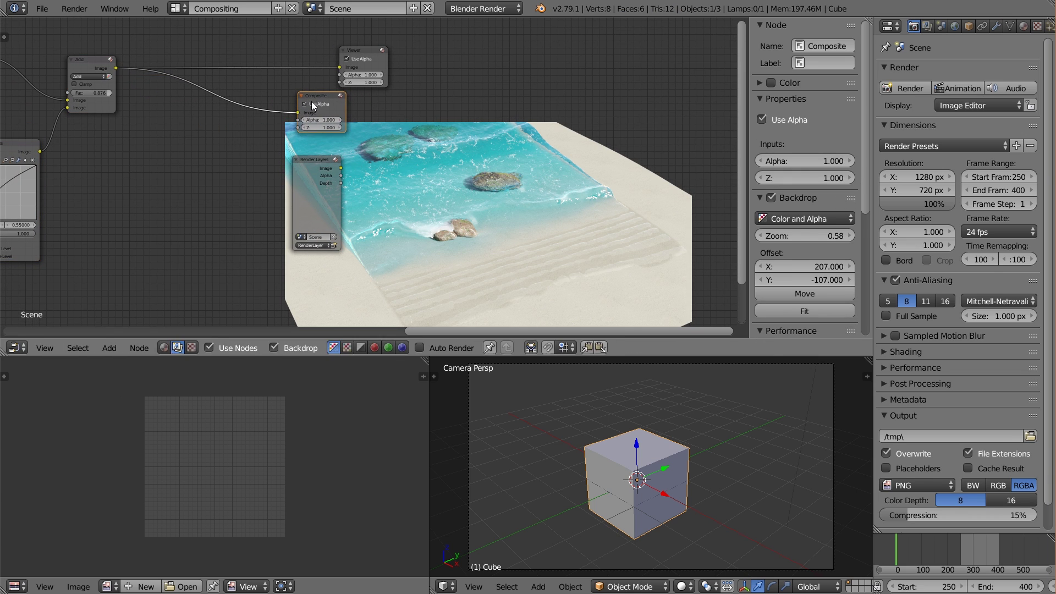
scroll(312, 101, "down", 1)
middle_click_drag(312, 101, 286, 108)
- Set the render output format to FFmpeg video with an MPEG-4 container
left_click(935, 486)
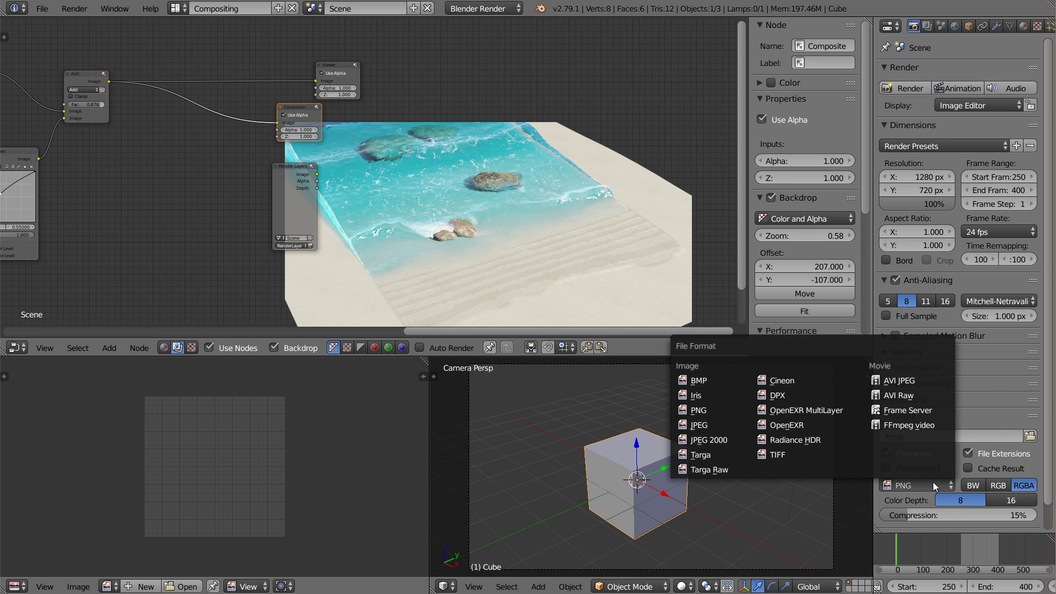
left_click(928, 425)
scroll(925, 501, "down", 2)
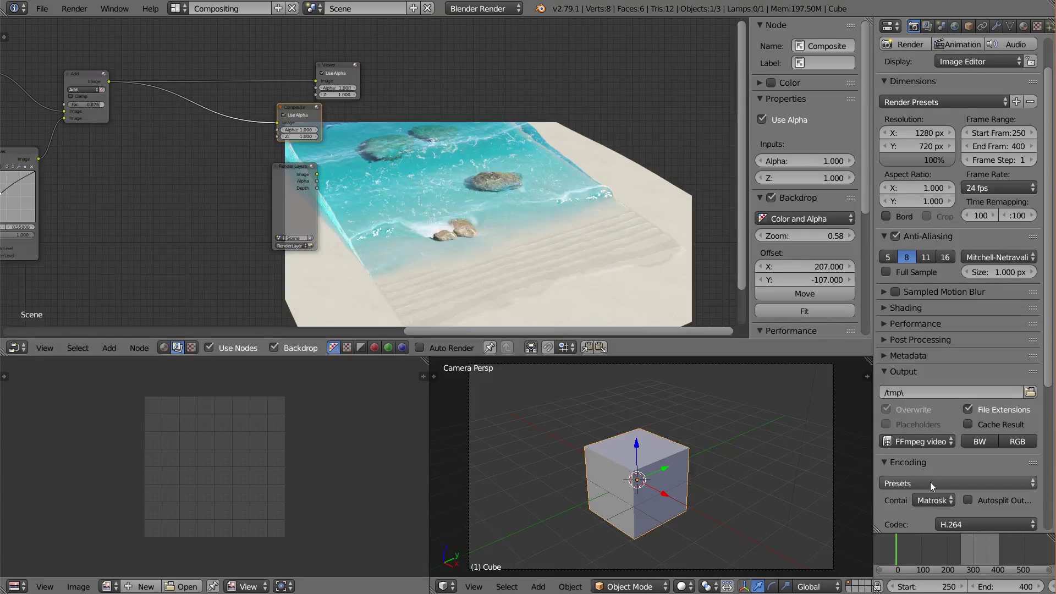
left_click(929, 482)
left_click(939, 514)
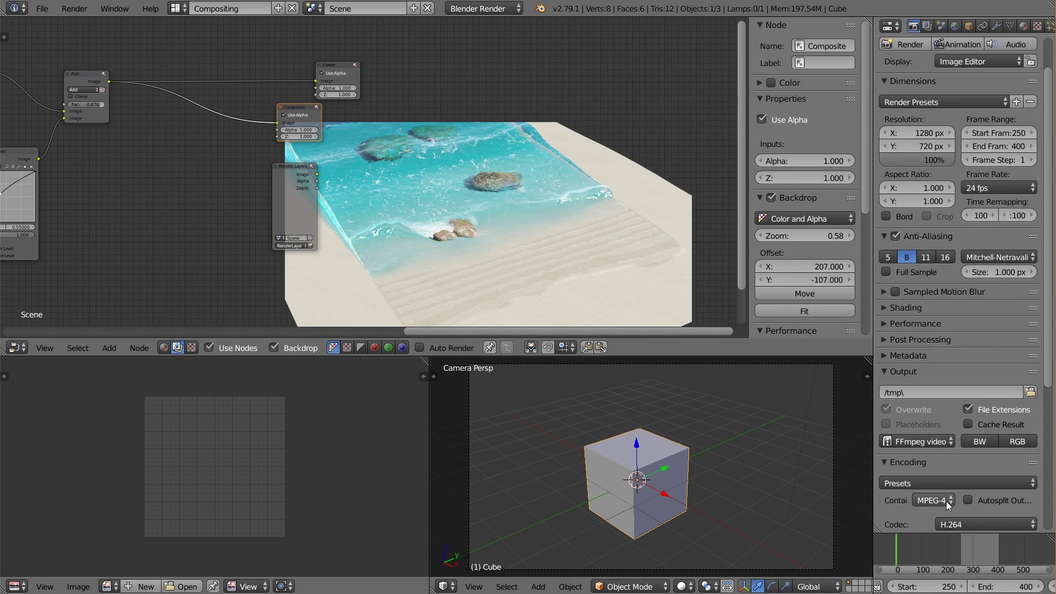
scroll(969, 469, "down", 2)
- Move the Composite node farther out and insert a Color Balance node on the link between the Add node and the Viewer
scroll(479, 216, "up", 2)
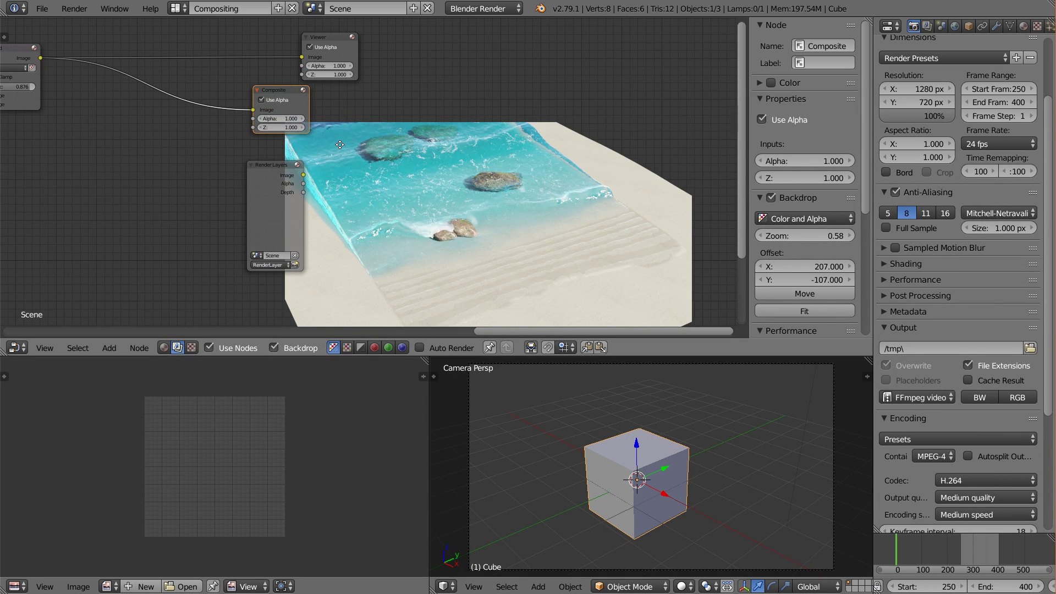
middle_click_drag(214, 146, 371, 162)
left_click_drag(440, 112, 493, 128)
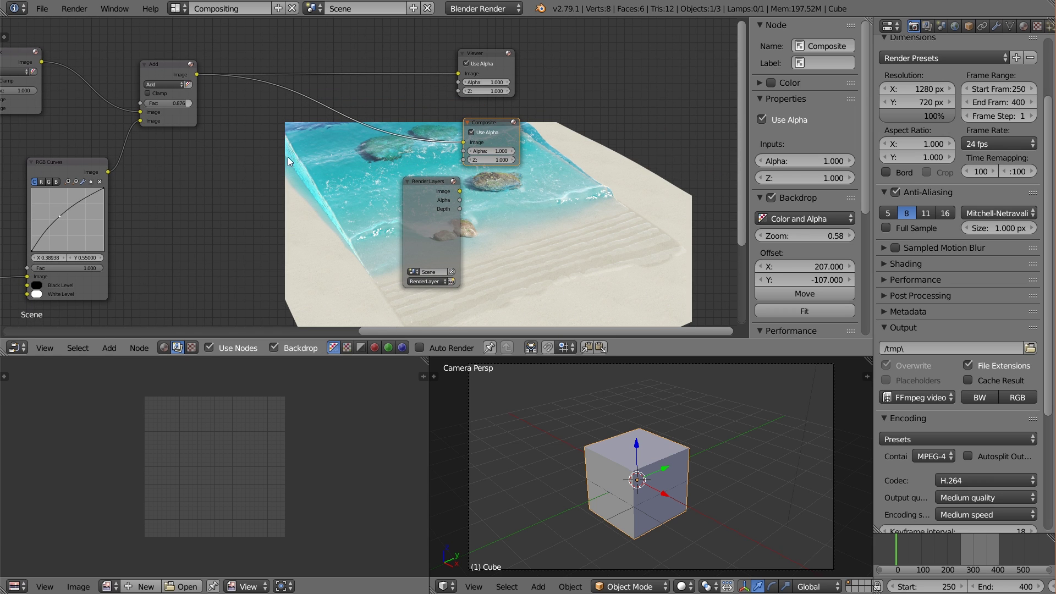
key("shift+a")
mouse_move(264, 163)
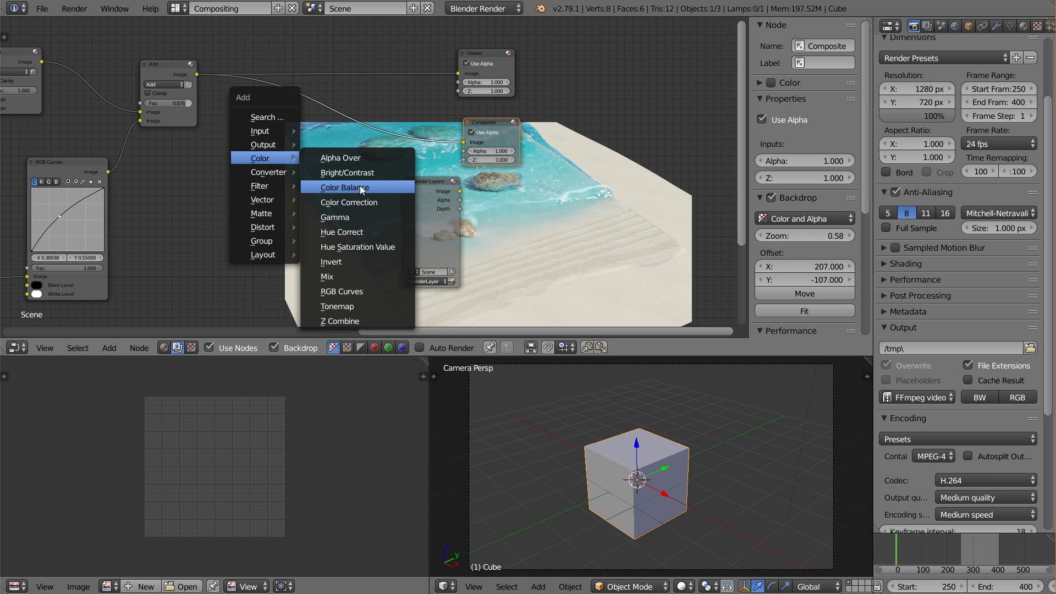
left_click(345, 188)
left_click(265, 65)
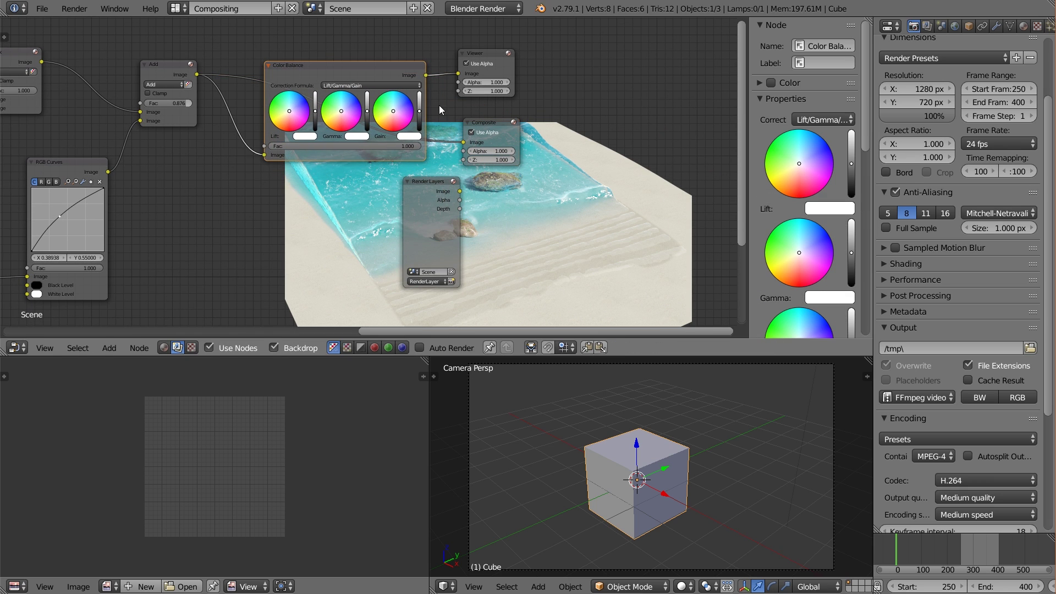
- Set the Color Balance node's correction formula to Offset/Power/Slope (ASC-CDL)
middle_click_drag(370, 93, 184, 116)
left_click(184, 108)
left_click(164, 90)
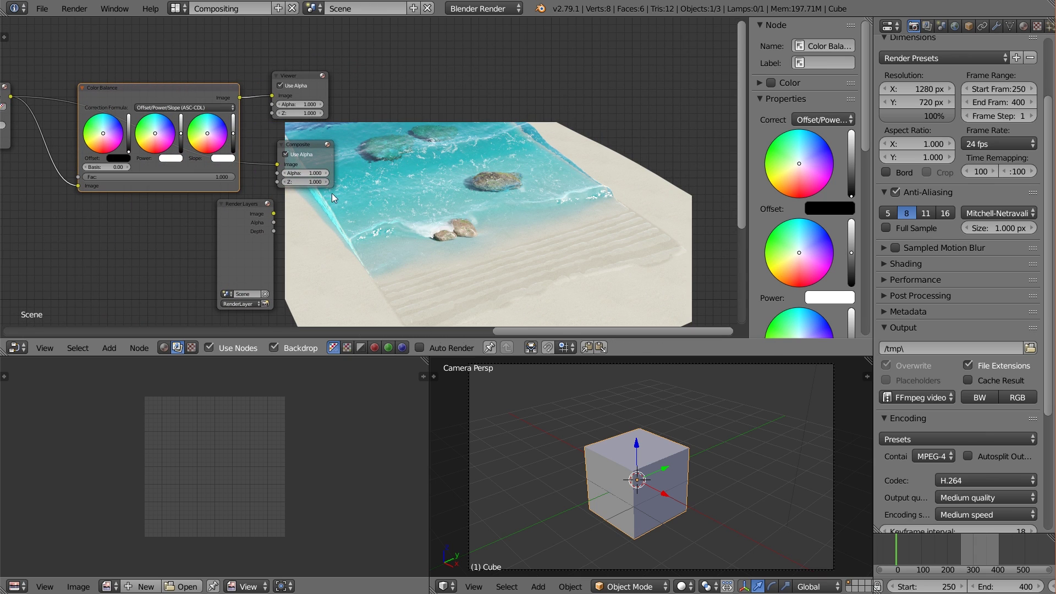
- Shift the Color Balance node's Power and Slope colours slightly towards light blue
scroll(332, 193, "up", 3)
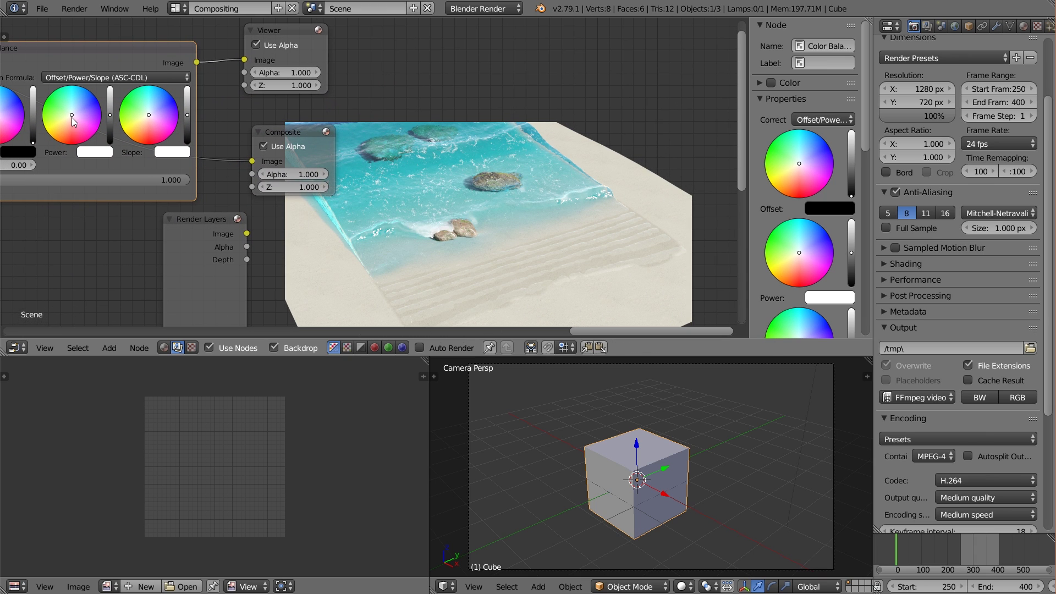
left_click_drag(70, 114, 75, 108)
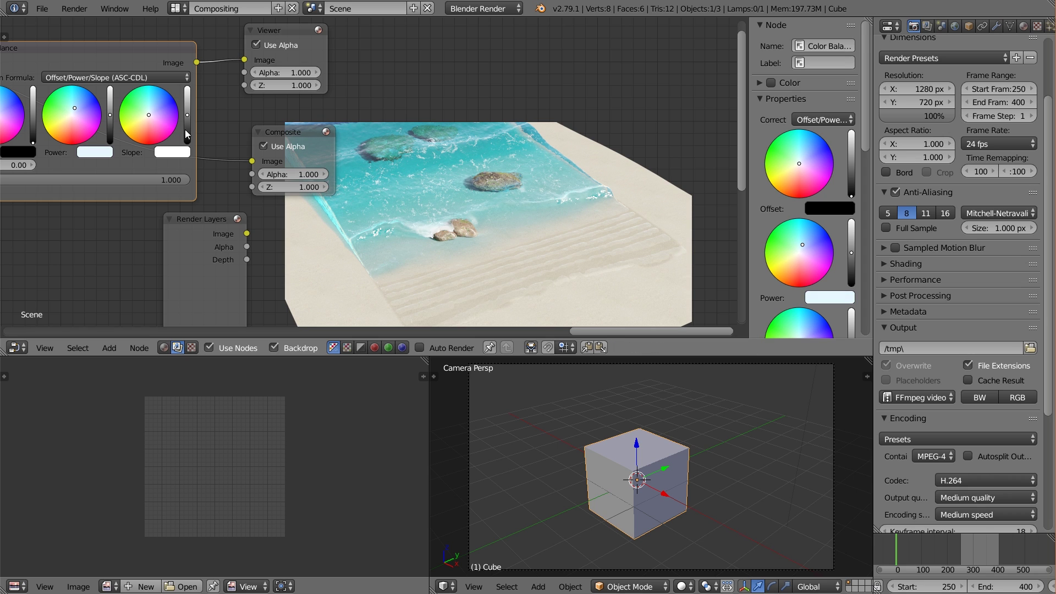
left_click_drag(151, 120, 147, 114)
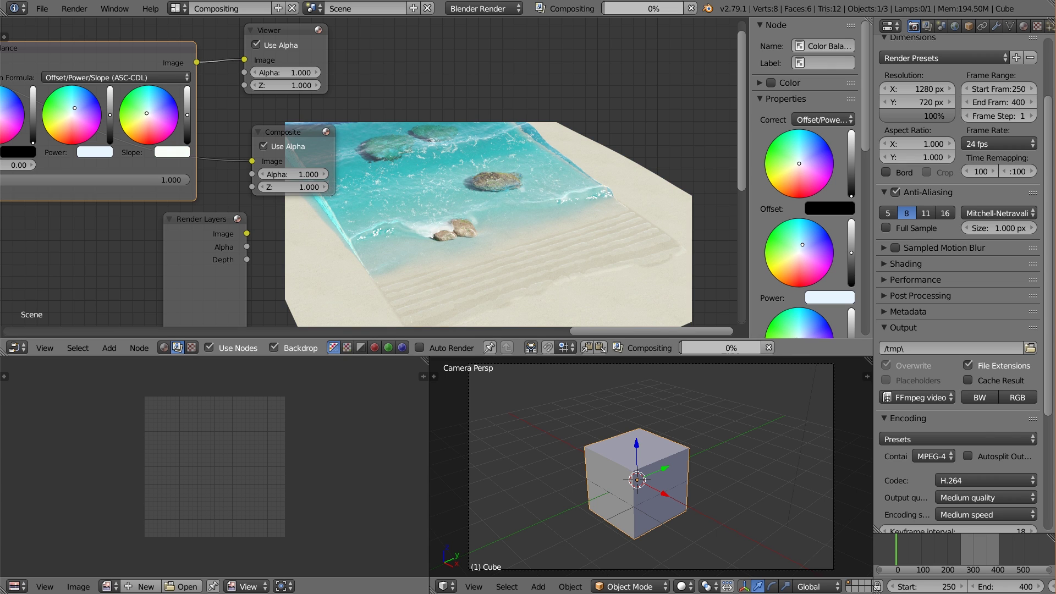
left_click_drag(146, 114, 153, 109)
left_click_drag(75, 110, 76, 103)
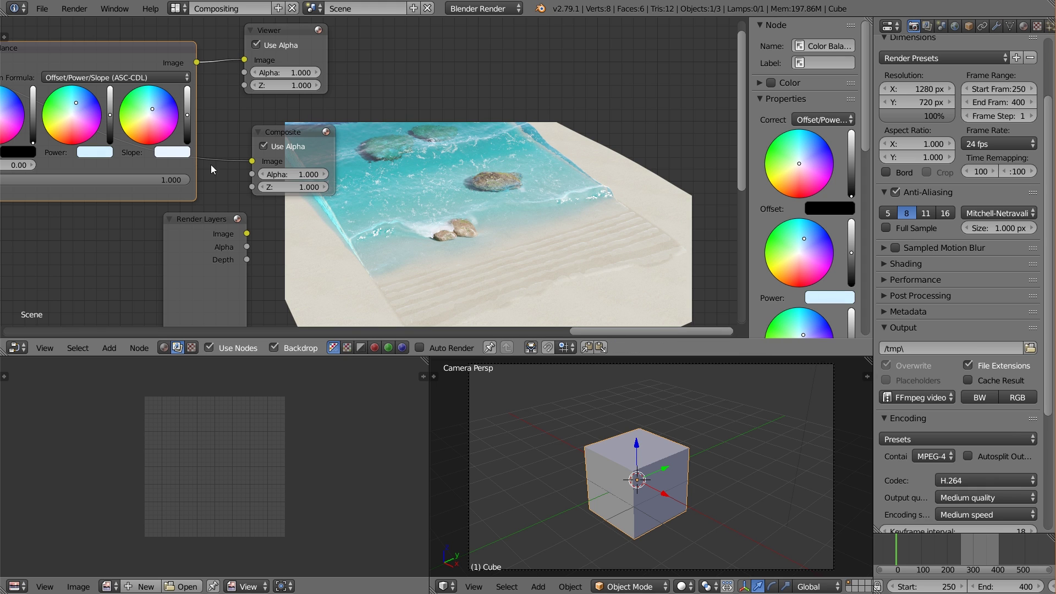
- Raise the brightness of the Color Balance node's Power and Slope slightly
scroll(212, 169, "up", 1)
left_click_drag(67, 108, 66, 100)
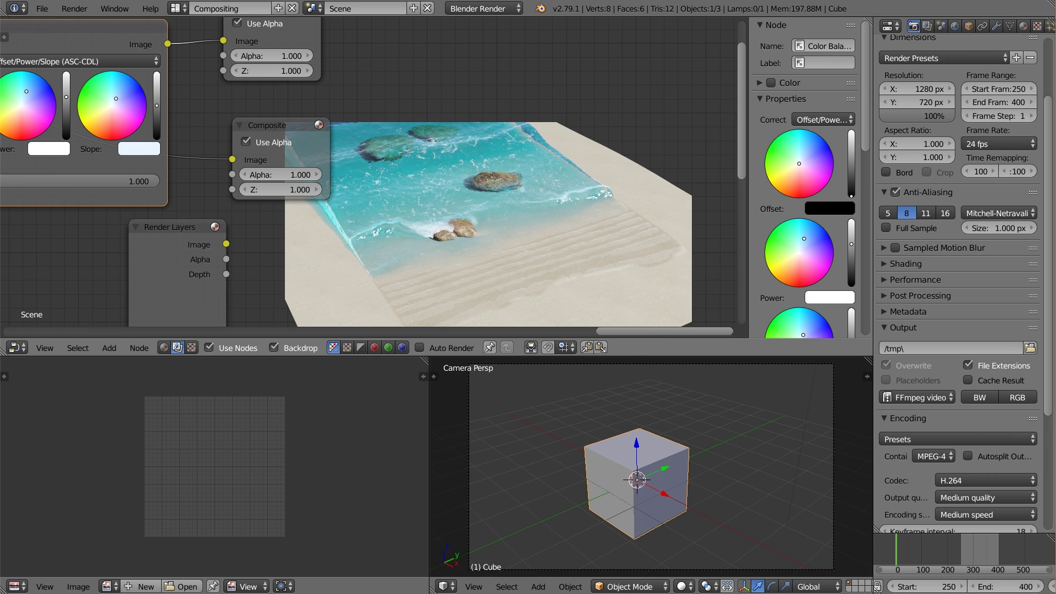
left_click_drag(158, 109, 157, 98)
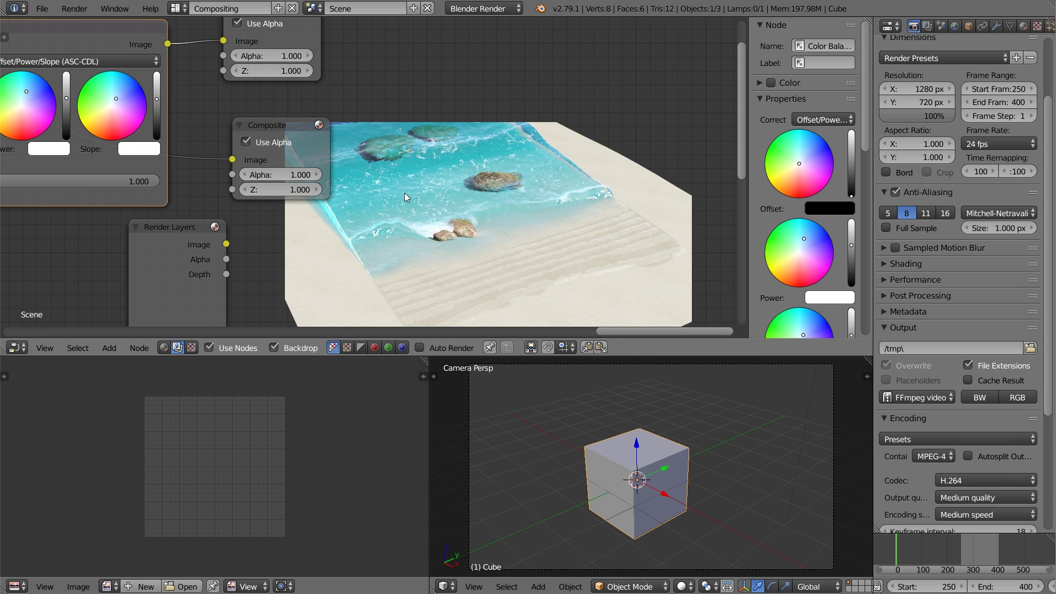
- Move the Viewer node farther out and insert a Hue Saturation Value node between Color Balance and the Viewer
scroll(523, 208, "down", 2)
scroll(495, 209, "up", 2)
middle_click_drag(379, 203, 310, 228)
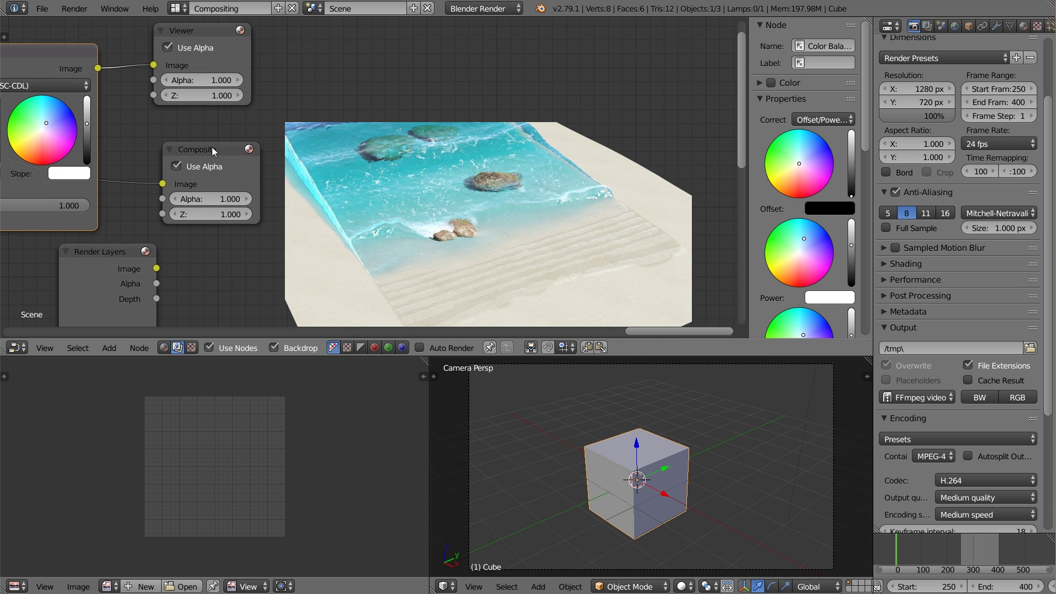
left_click_drag(206, 44, 401, 53)
key("shift+a")
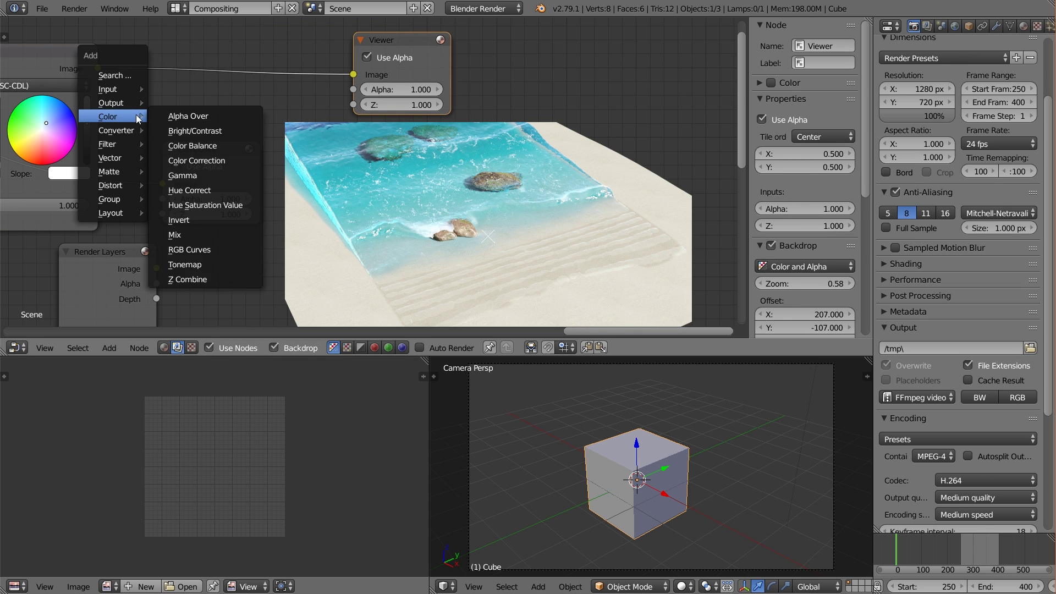
mouse_move(116, 126)
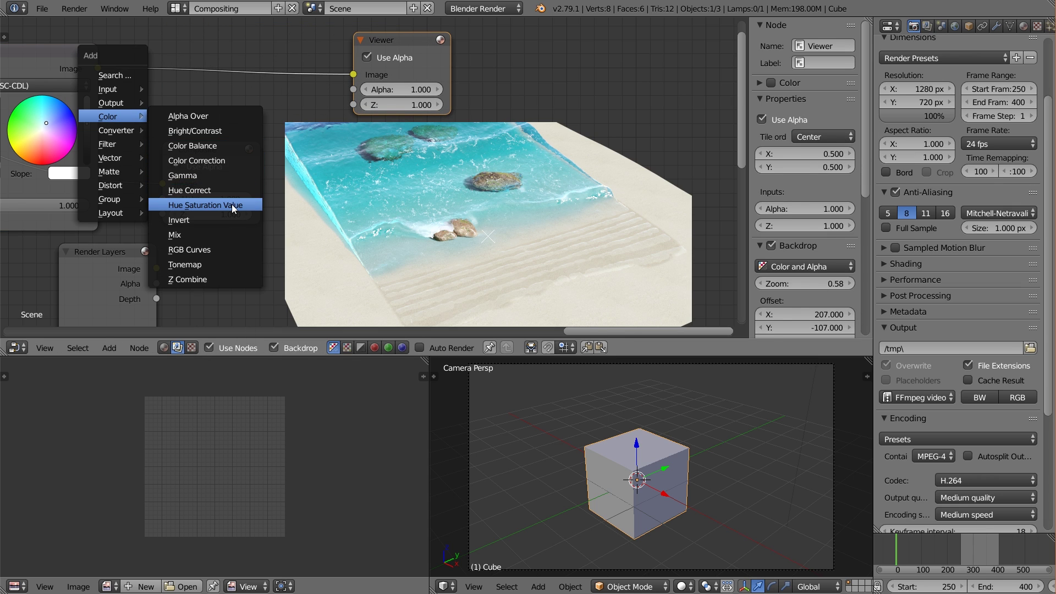
left_click(232, 203)
left_click(151, 34)
- Set the Hue Saturation Value node's saturation to 1.12
left_click(220, 105)
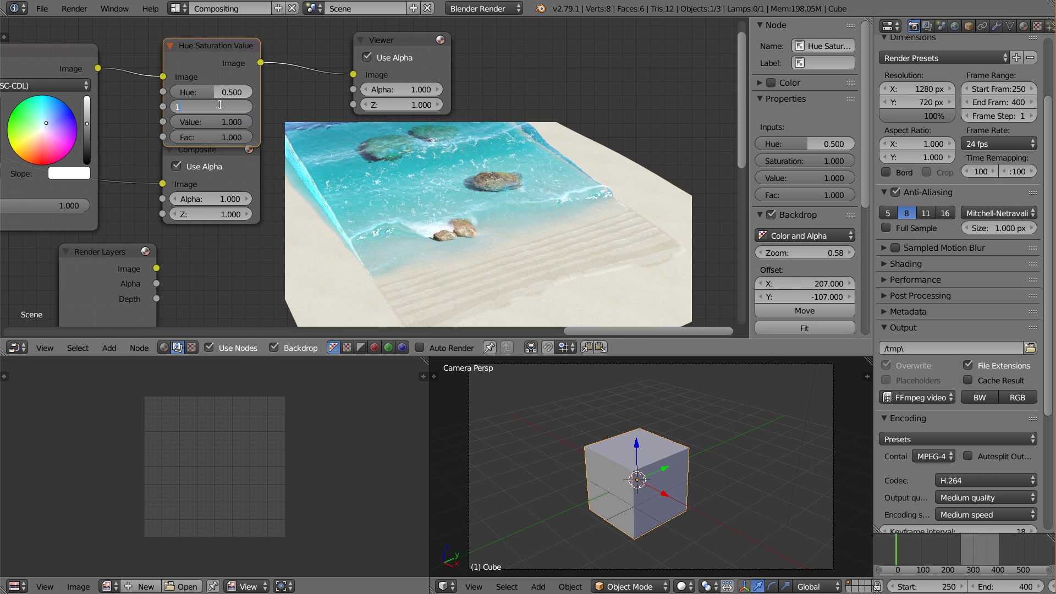
type(".1")
key("Return")
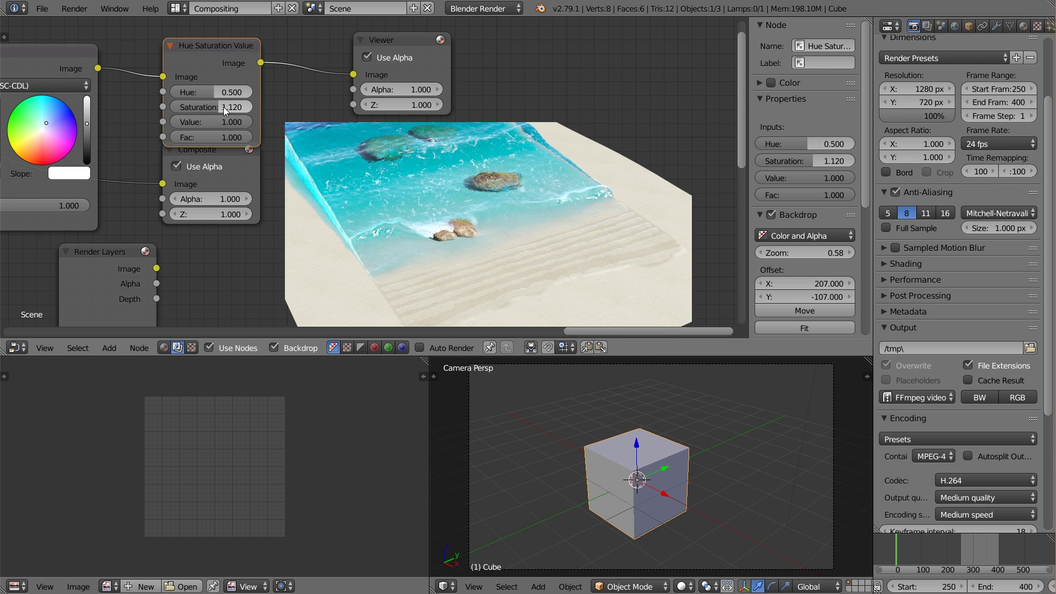
- Move the Composite node beneath the Viewer and connect the Hue Saturation Value output to its image input
scroll(222, 180, "down", 2)
left_click_drag(175, 148, 307, 149)
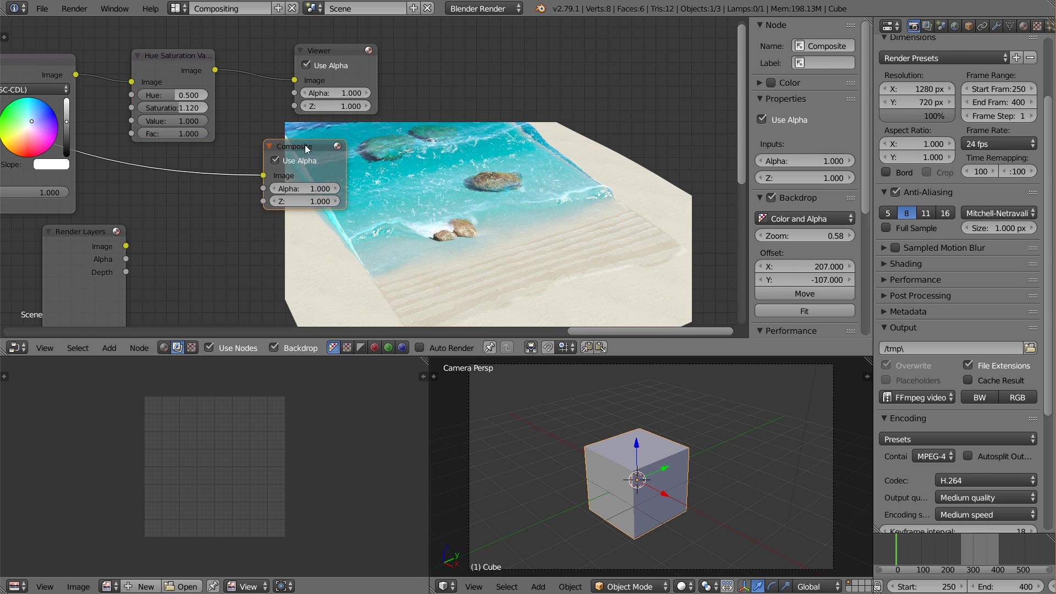
left_click_drag(214, 70, 273, 175)
left_click_drag(303, 139, 394, 109)
- Move the Render Layers node beyond the Composite node and examine the graded beach image at different backdrop zoom levels
middle_click_drag(251, 215, 366, 163)
key("v")
key("v")
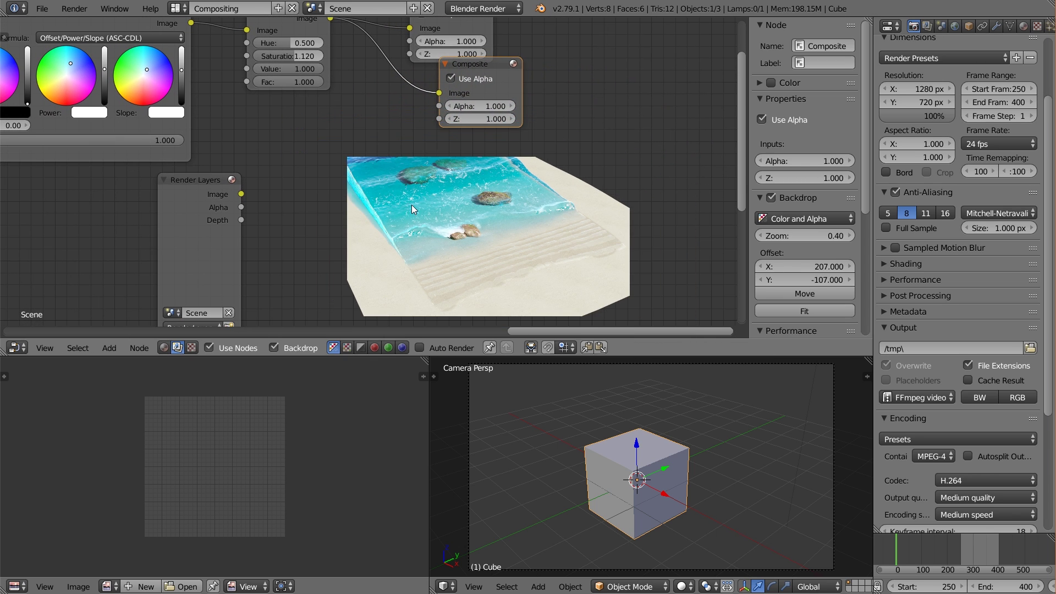
key("alt+v")
key("alt+v")
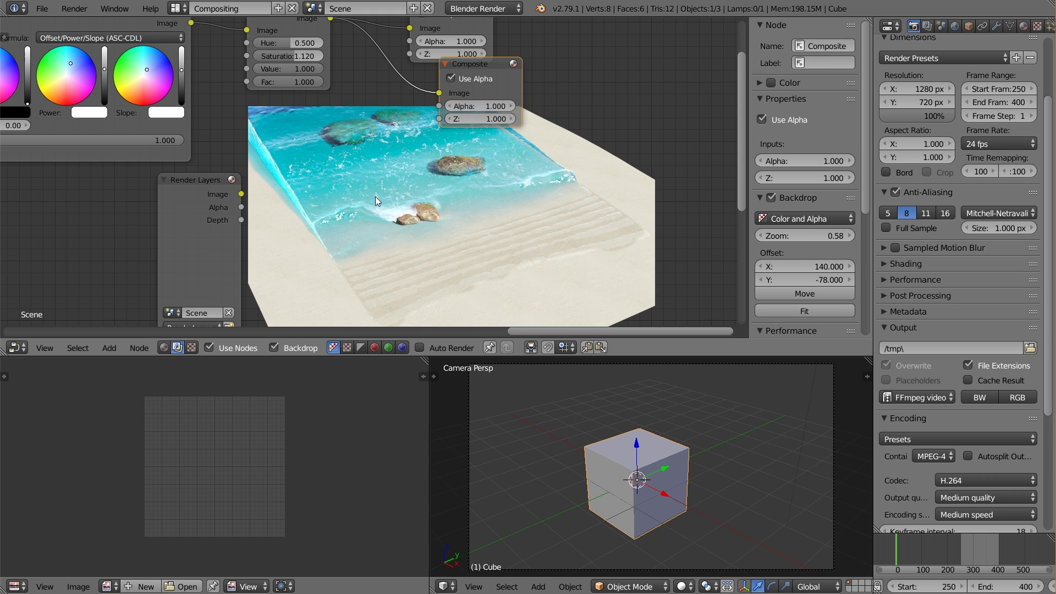
left_click_drag(224, 191, 671, 146)
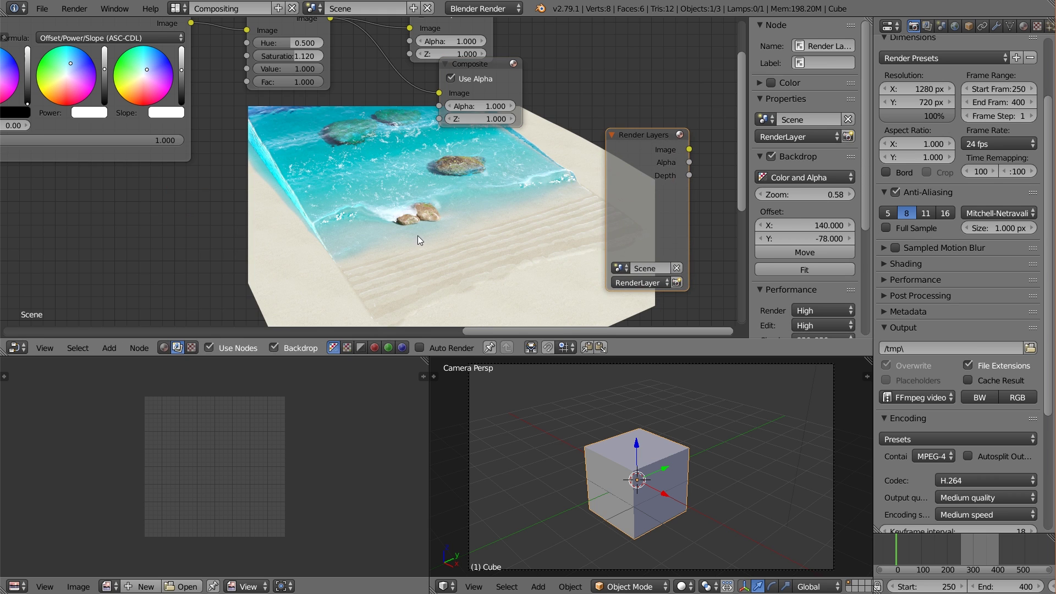
key("alt+v")
key("alt+v")
middle_click_drag(418, 163, 450, 255, "alt")
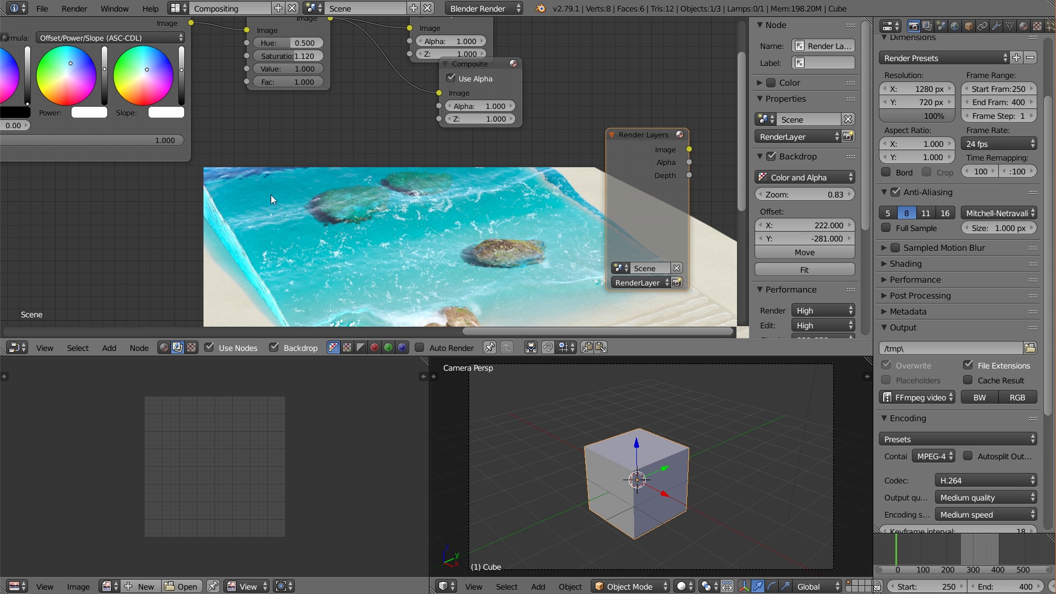
key("v")
middle_click_drag(484, 240, 454, 208, "alt")
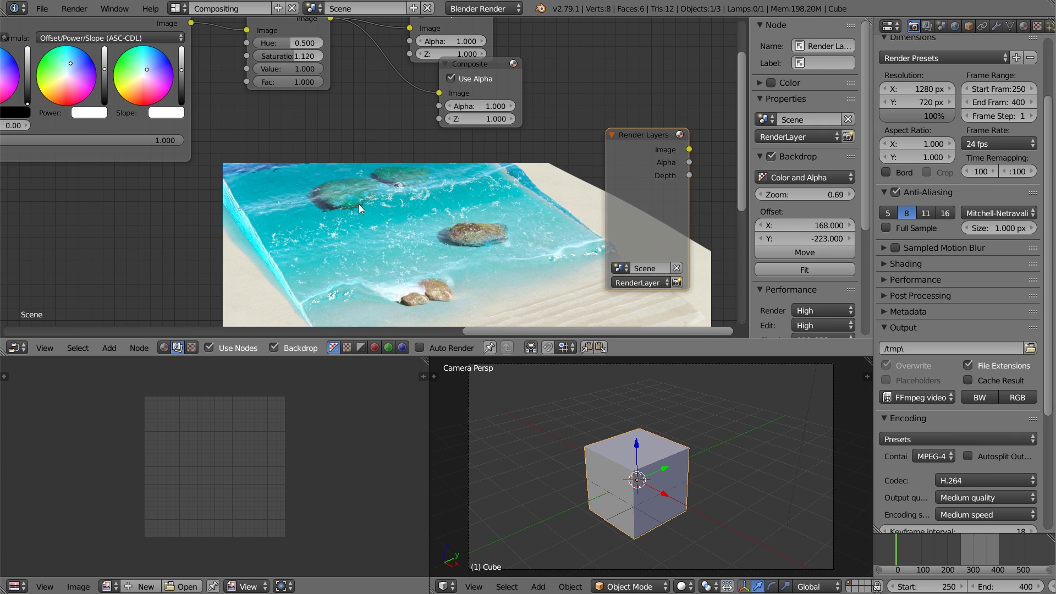
- Move the splashes image sequence node down, away from its RGB Curves node
scroll(359, 204, "down", 3)
middle_click_drag(113, 242, 392, 197)
scroll(389, 197, "down", 5)
middle_click_drag(188, 242, 205, 222)
left_click_drag(113, 209, 112, 227)
middle_click_drag(206, 221, 338, 189)
left_click_drag(236, 172, 218, 242)
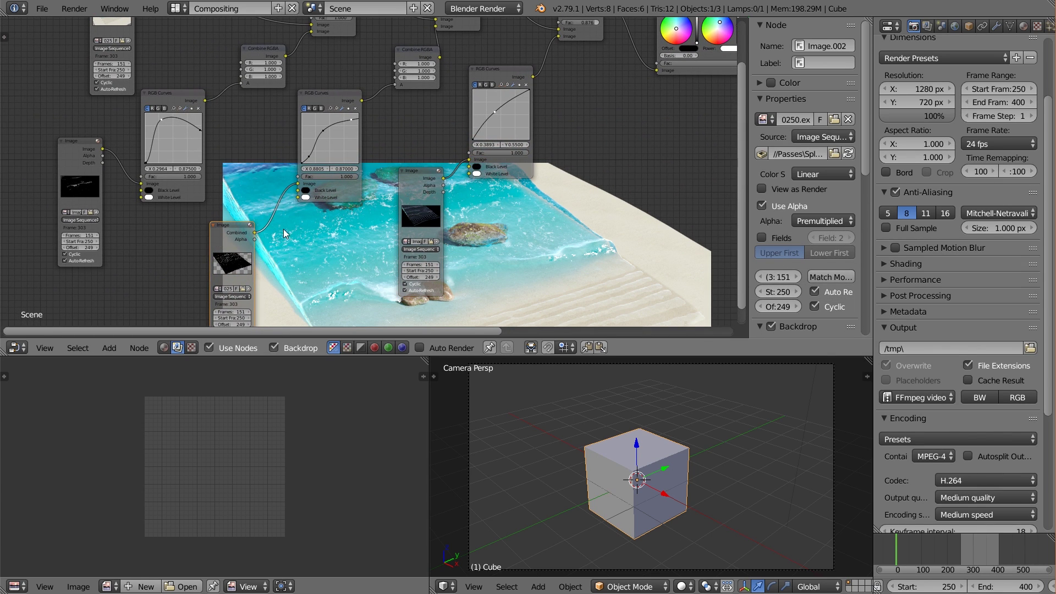
- Add an Ellipse Mask node beside the splashes image node and preview its mask output on the backdrop
scroll(284, 229, "down", 3)
middle_click_drag(283, 229, 369, 166)
key("shift+a")
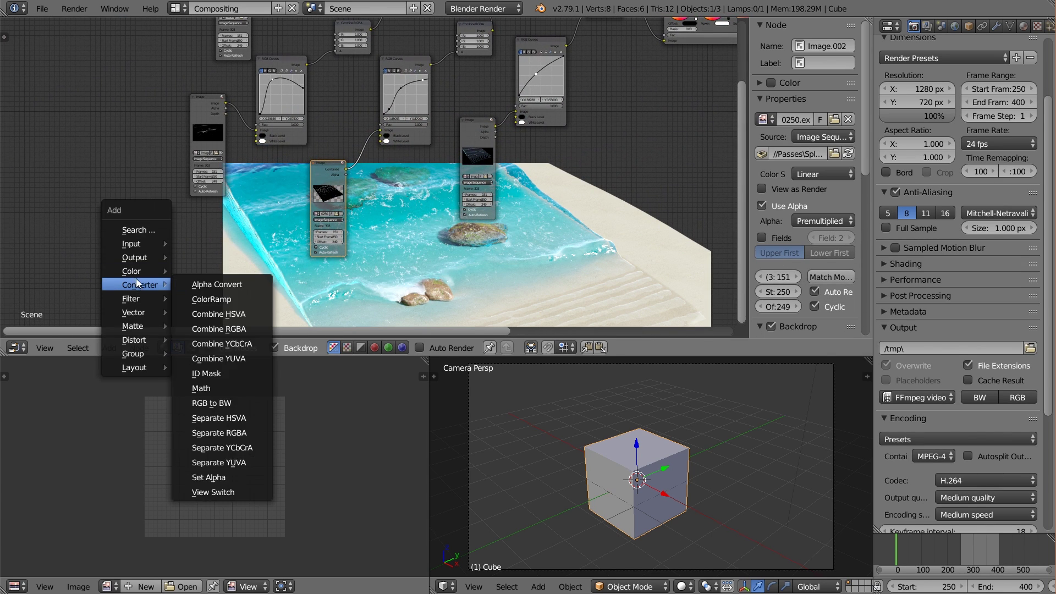
mouse_move(139, 341)
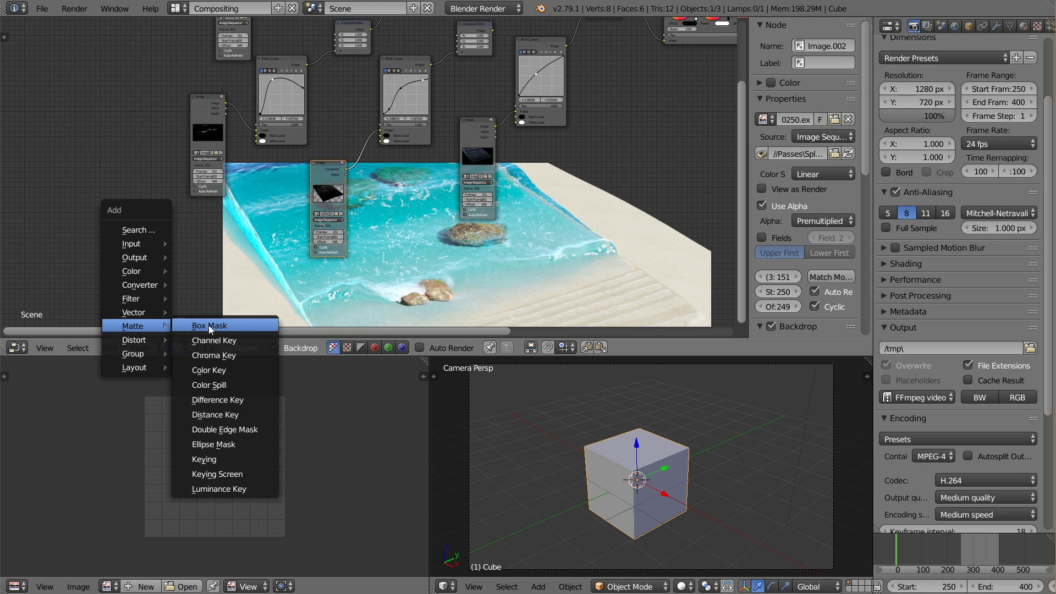
left_click(243, 439)
left_click(203, 240)
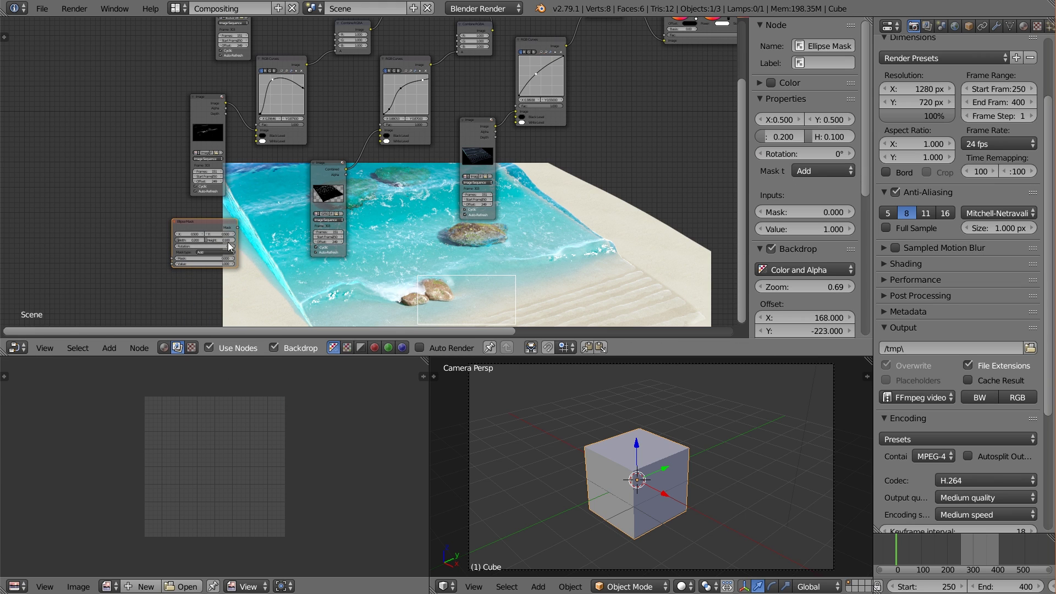
left_click(222, 231, "ctrl+shift")
scroll(321, 277, "up", 3)
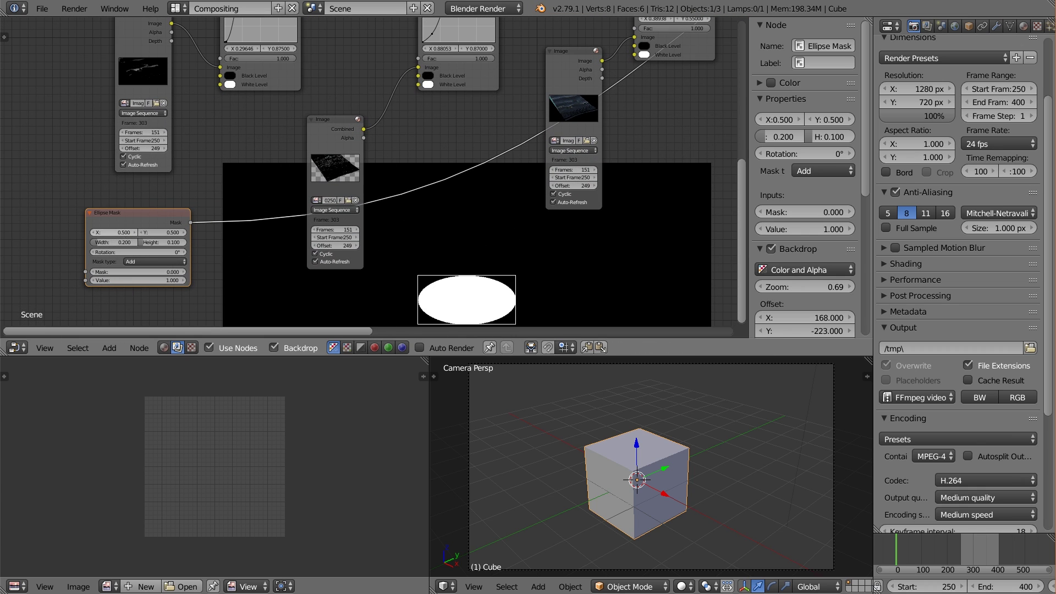
- Set the Ellipse Mask to X 0.510, Y 0.800, width 0.538 and height 0.200, and shift the node aside
left_click_drag(110, 233, 145, 248)
left_click(182, 242)
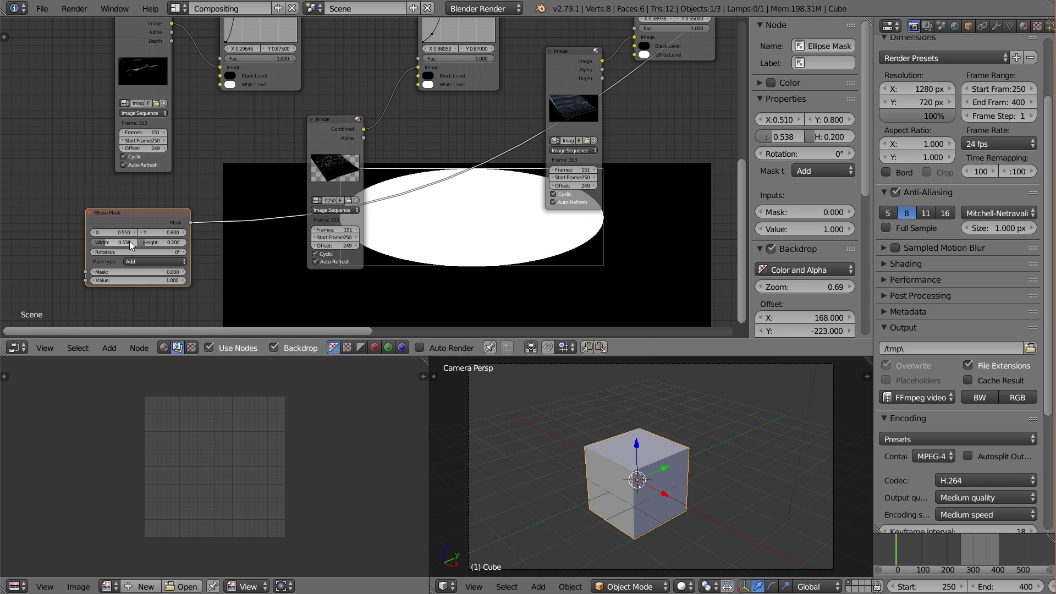
left_click_drag(155, 213, 110, 220)
- Insert an Invert node after the Ellipse Mask and space the two nodes out to leave room for another node
key("shift+a")
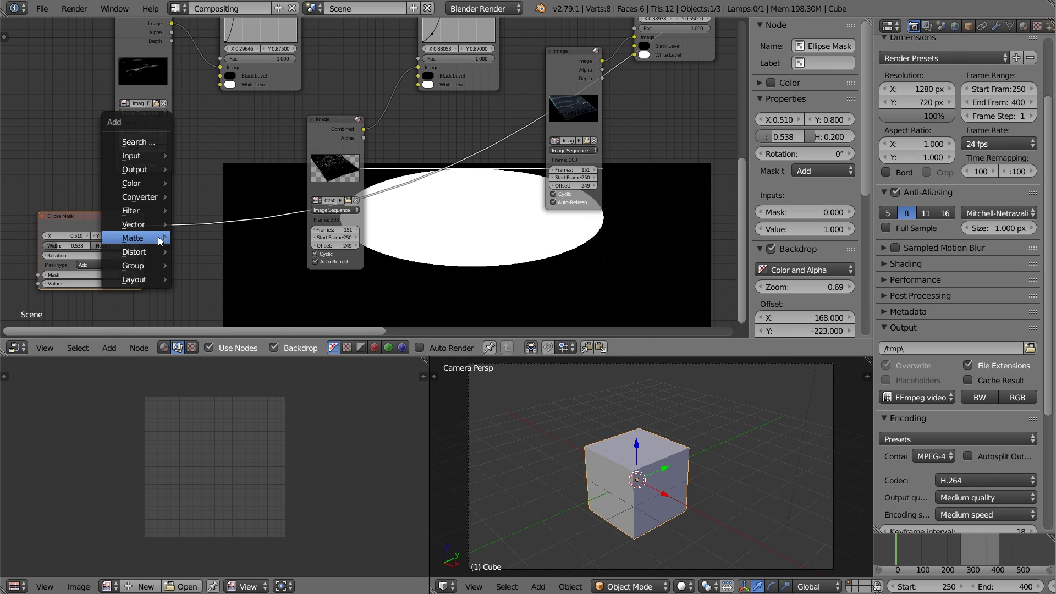
mouse_move(133, 185)
left_click(231, 287)
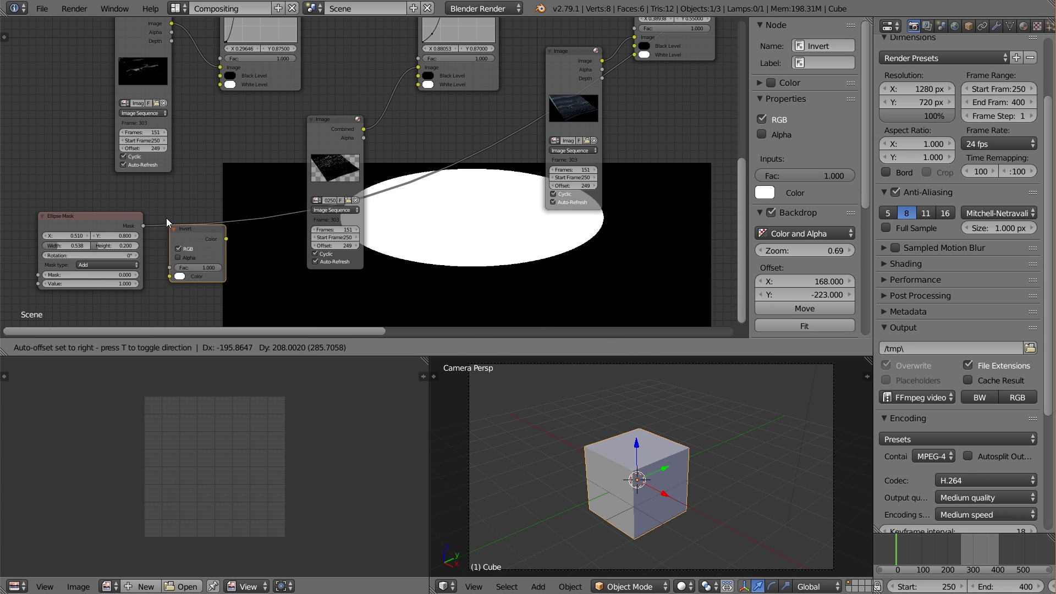
left_click(190, 219)
left_click_drag(114, 226, 63, 225)
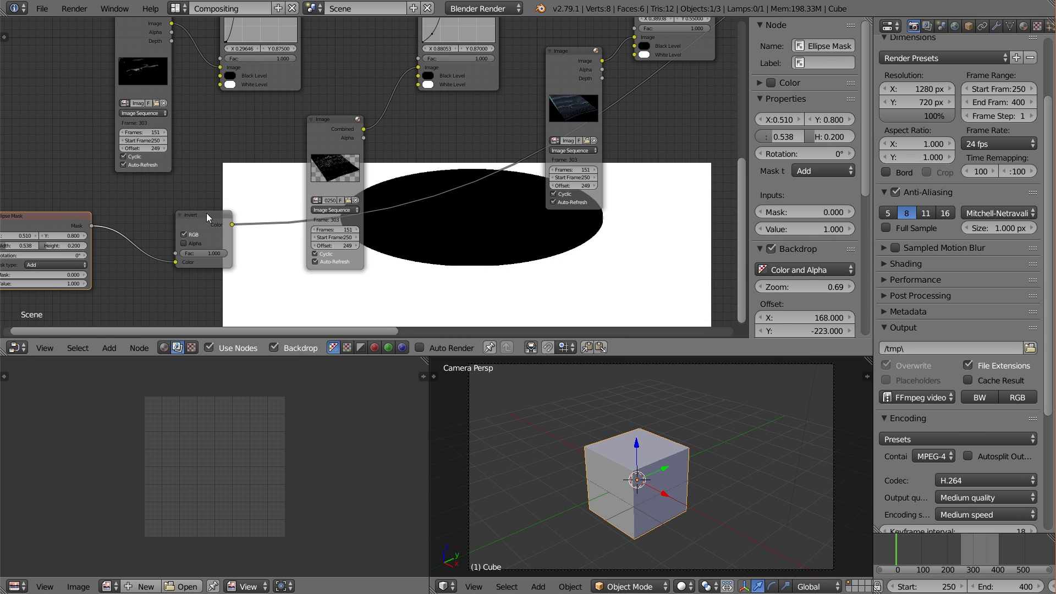
left_click_drag(206, 213, 160, 220)
- Insert a Blur node after Invert, with Fast Gaussian as its filter type and relative sizing enabled
key("shift+a")
mouse_move(137, 250)
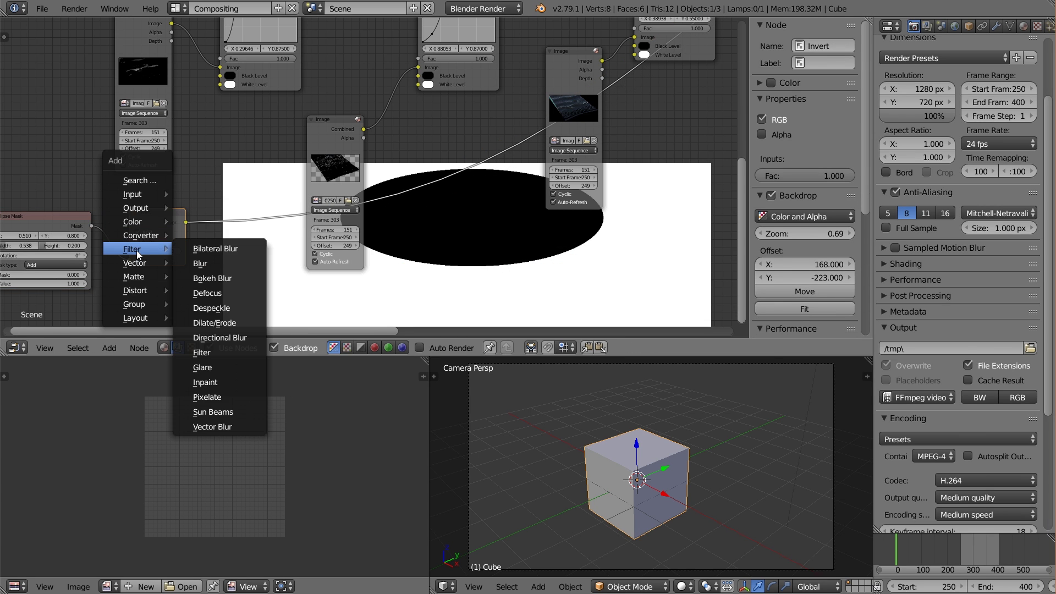
left_click(242, 263)
left_click(243, 182)
left_click(243, 182)
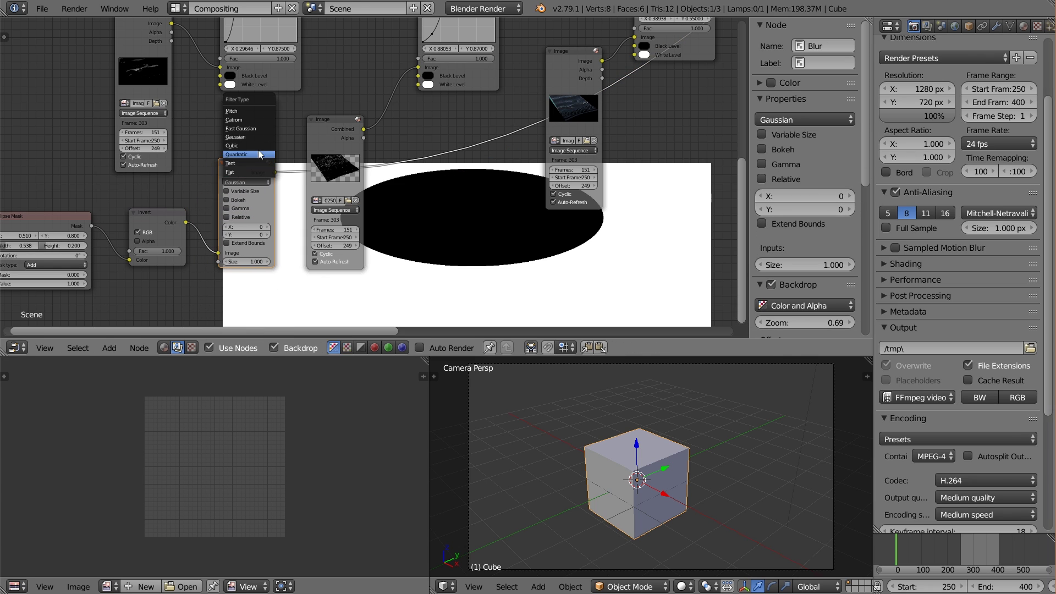
left_click(264, 127)
left_click(233, 190)
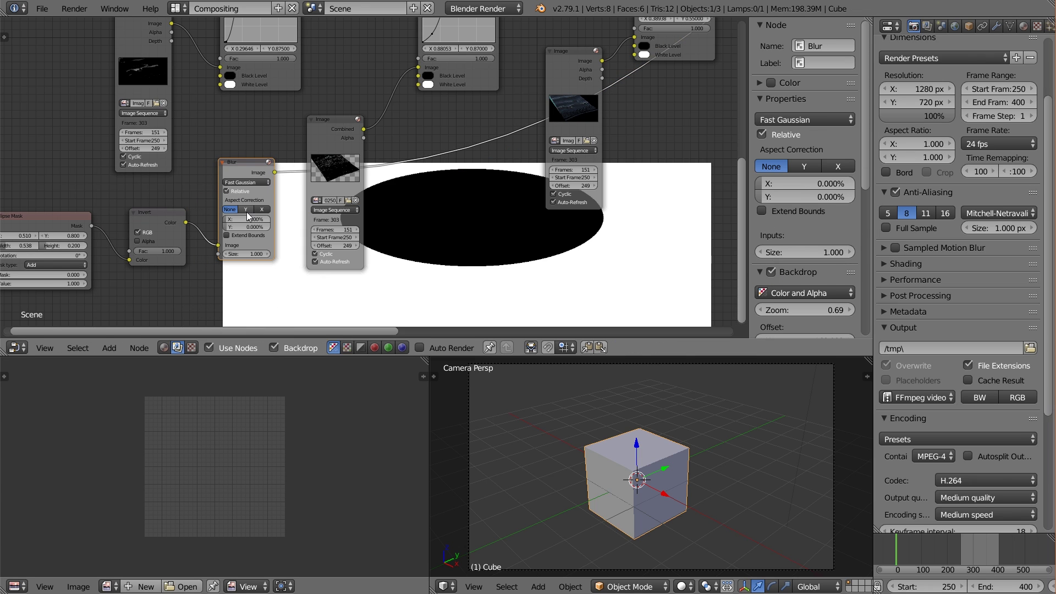
- Set the Blur node's aspect correction to Y and its X and Y sizes to 15%
left_click(245, 220)
type("15")
key("Tab")
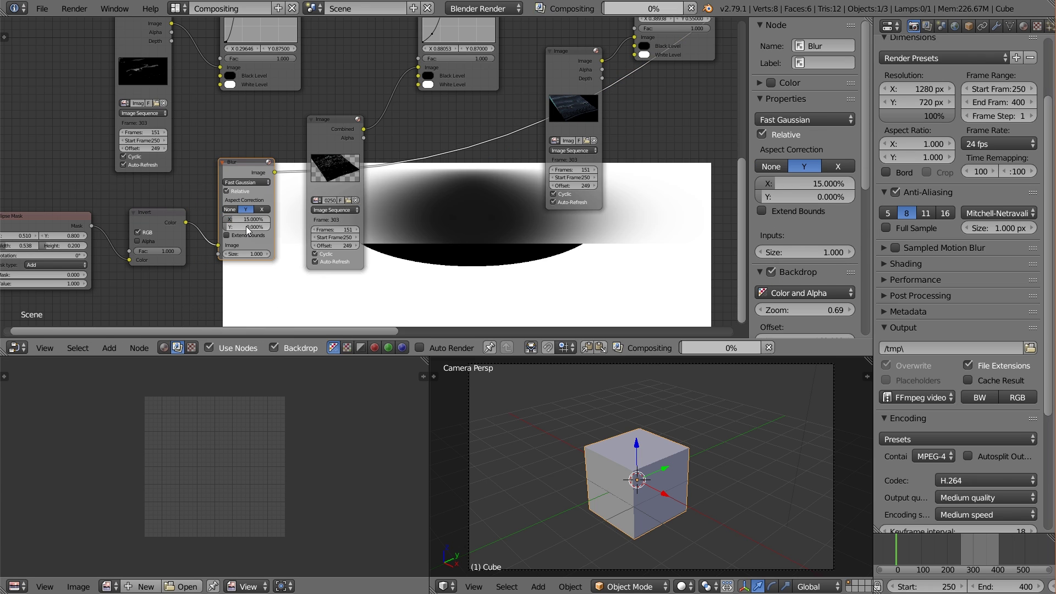
type("15")
key("Return")
- Try a Blur size of 12% in both X and Y
middle_click_drag(245, 224, 368, 186)
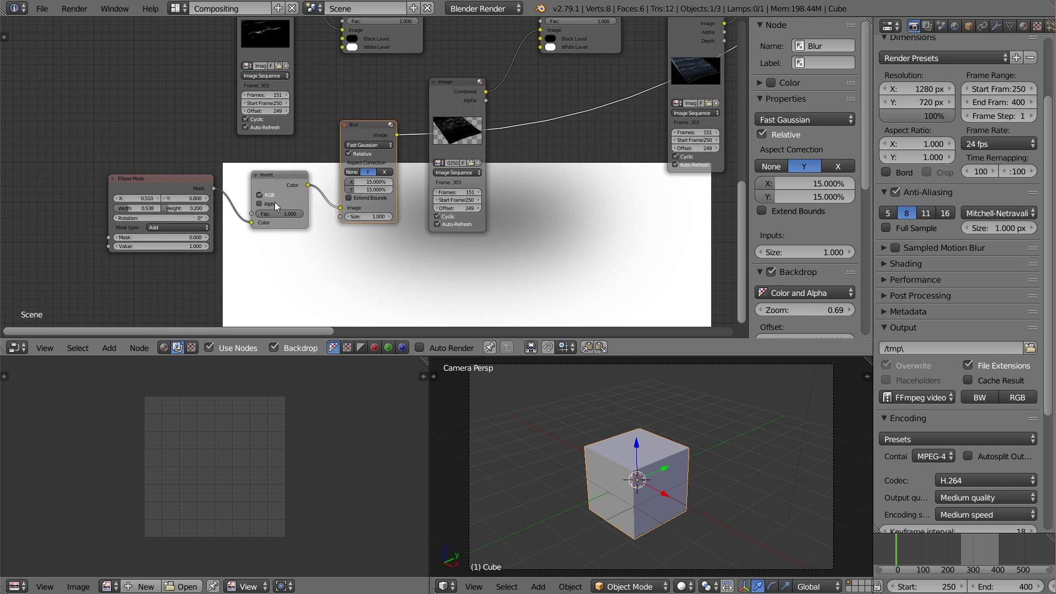
type("12")
key("Return")
key("Return")
- Set the Blur node's X and Y sizes to 10%
left_click(372, 184)
type("1")
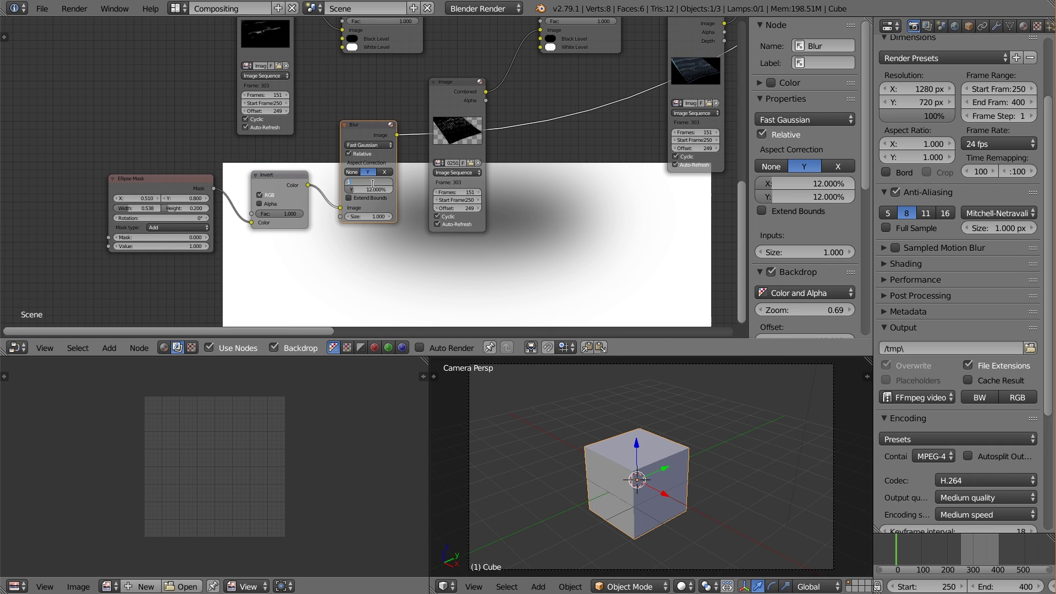
type("0")
key("Return")
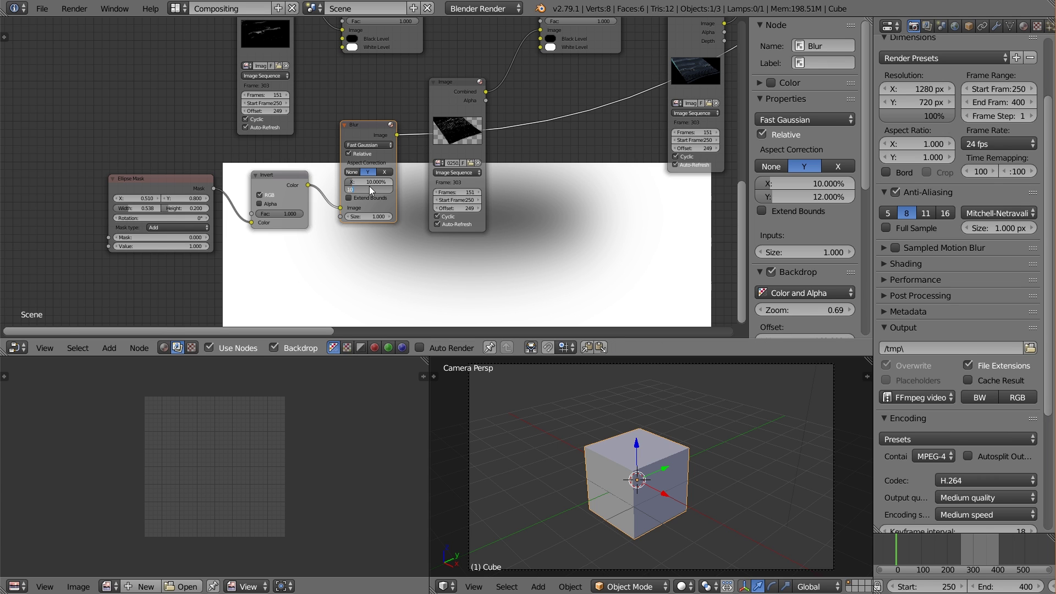
key("Return")
- Move the splashes image node down and insert a Mix node between it and its RGB Curves node
middle_click_drag(395, 173, 327, 217)
left_click_drag(398, 133, 395, 173)
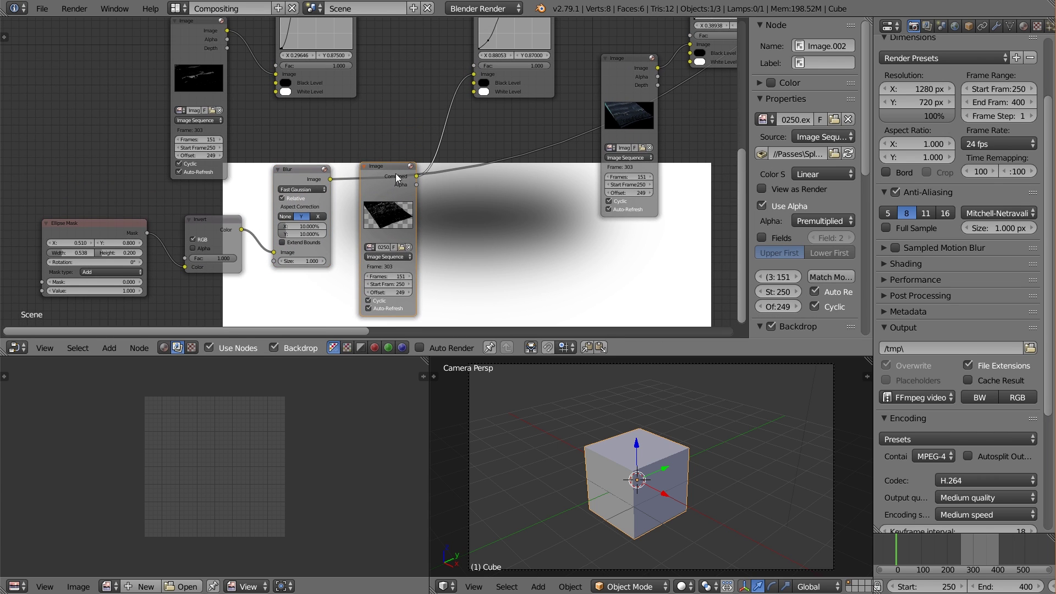
key("shift+a")
mouse_move(385, 103)
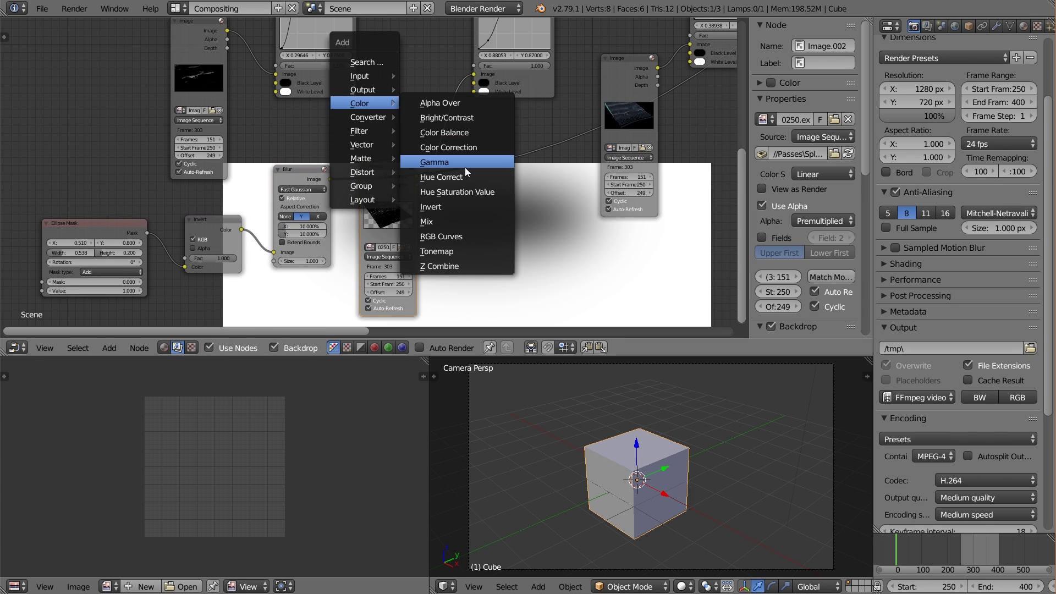
left_click(434, 221)
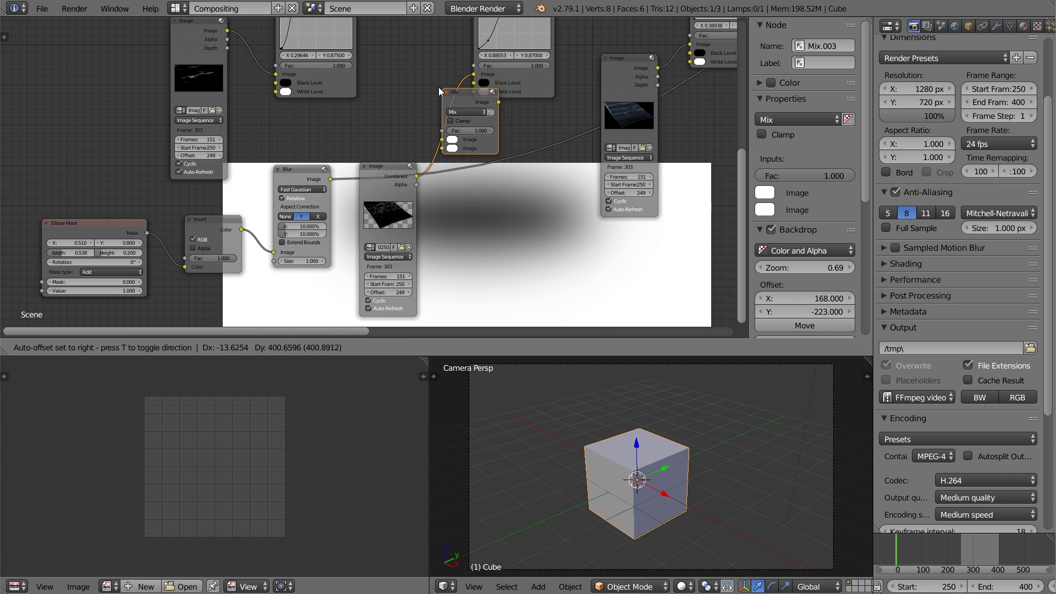
left_click(446, 86)
- Connect the Blur output to the Mix node's second image input, set blending to Multiply and preview the result
left_click_drag(380, 177, 448, 147)
left_click(470, 110)
left_click(470, 137)
left_click(475, 90)
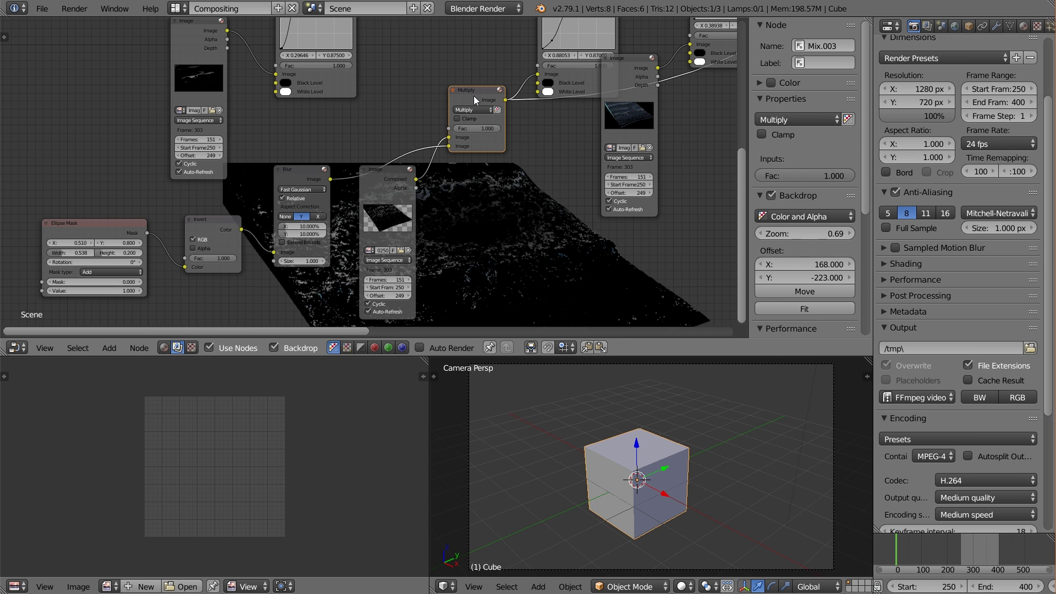
- Set the Ellipse Mask to X 0.350, Y 0.890 and height 0.212
middle_click_drag(448, 175, 373, 156)
middle_click_drag(183, 199, 223, 174)
mouse_move(450, 219)
middle_mouse_down()
mouse_move(474, 219)
mouse_move(443, 197)
mouse_move(465, 217)
middle_mouse_up()
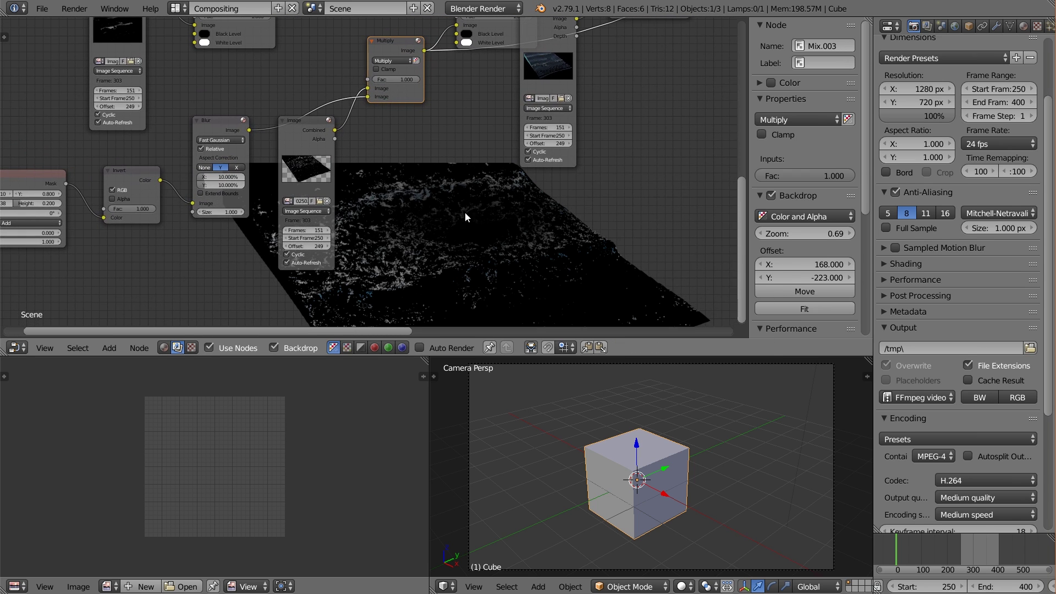
scroll(54, 198, "down", 3)
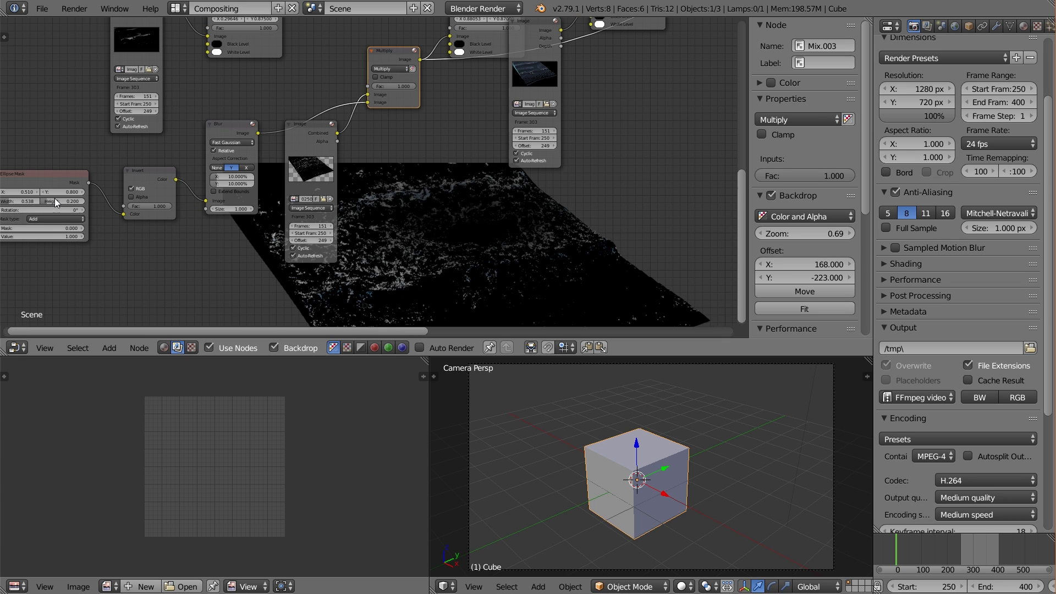
left_click_drag(68, 189, 24, 189)
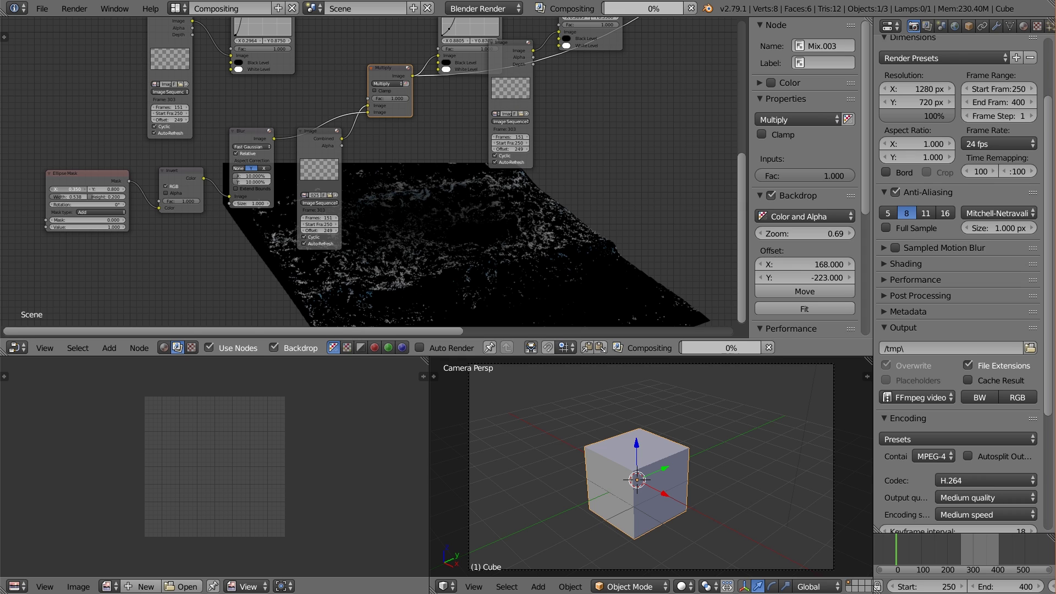
left_click_drag(116, 189, 165, 189)
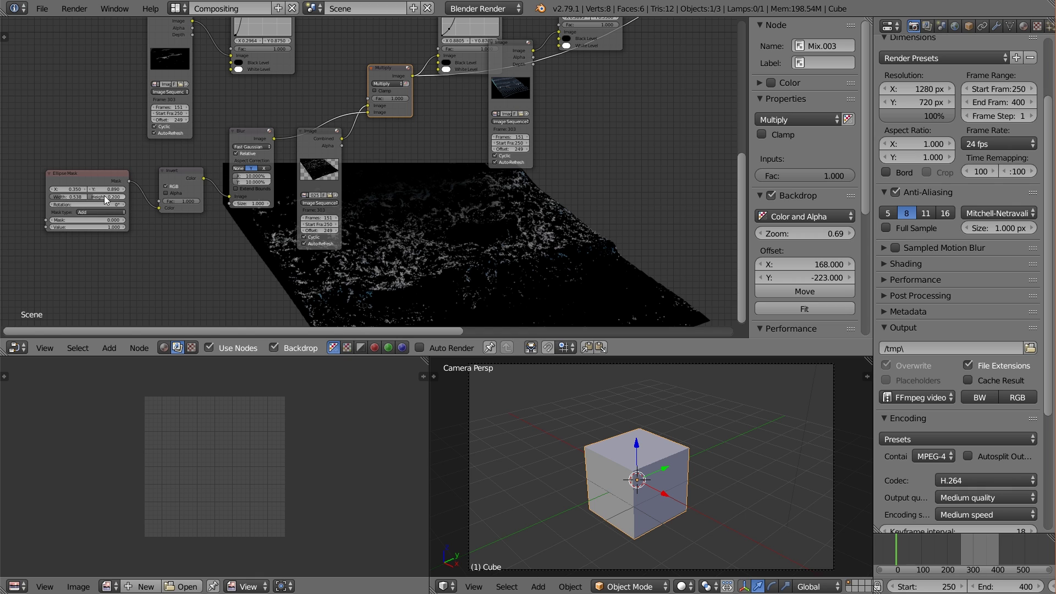
left_click_drag(106, 199, 109, 199)
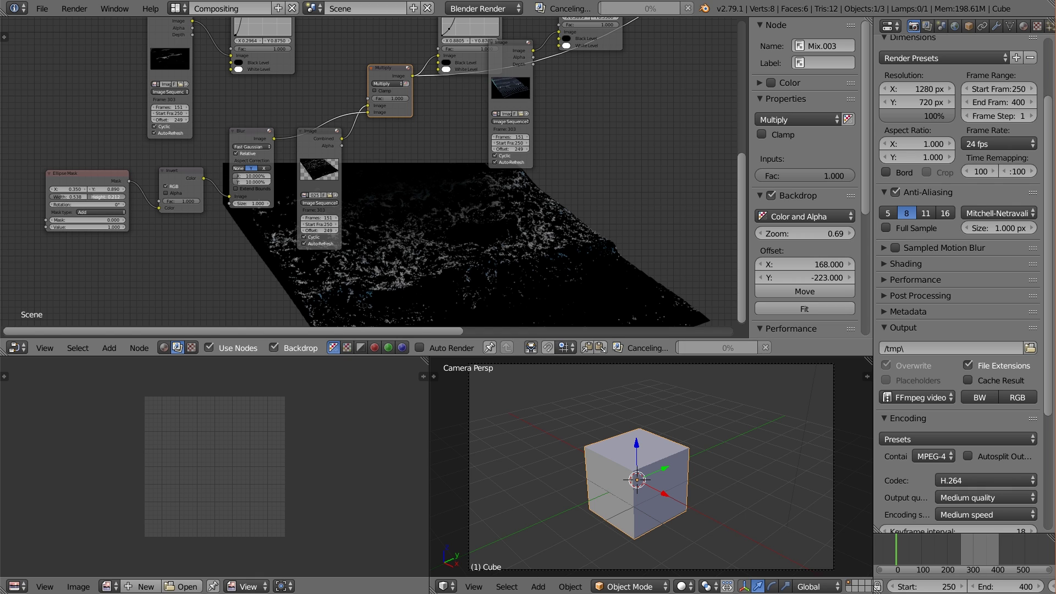
- Preview the Hue Saturation Value output on the backdrop to examine the masked splashes in the graded beach image
scroll(396, 235, "down", 1)
middle_click_drag(404, 236, 296, 209)
scroll(374, 173, "down", 2)
middle_click_drag(382, 173, 330, 254)
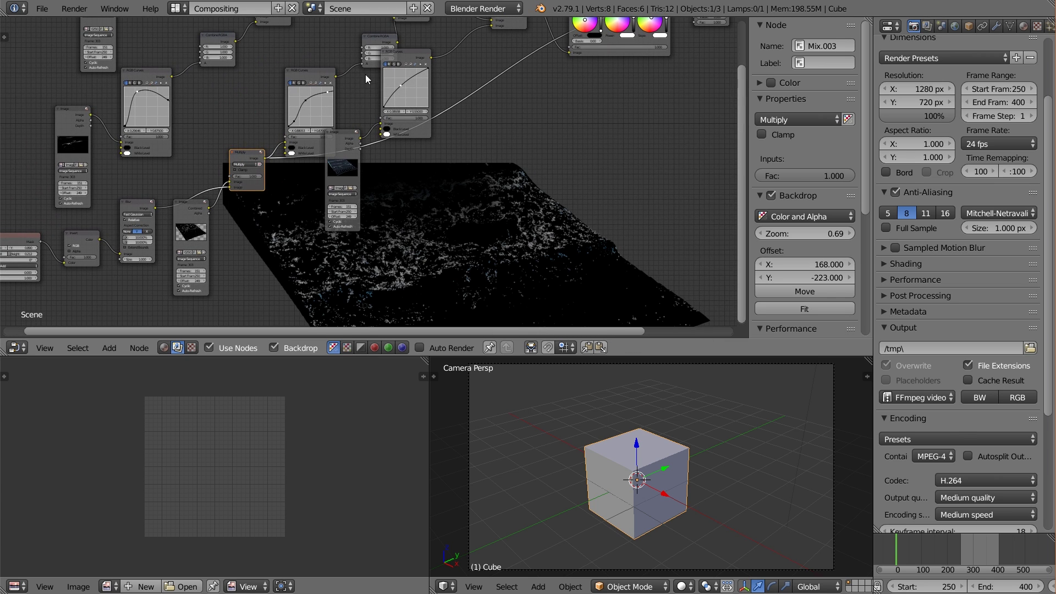
scroll(484, 130, "down", 1)
middle_click_drag(485, 129, 389, 214)
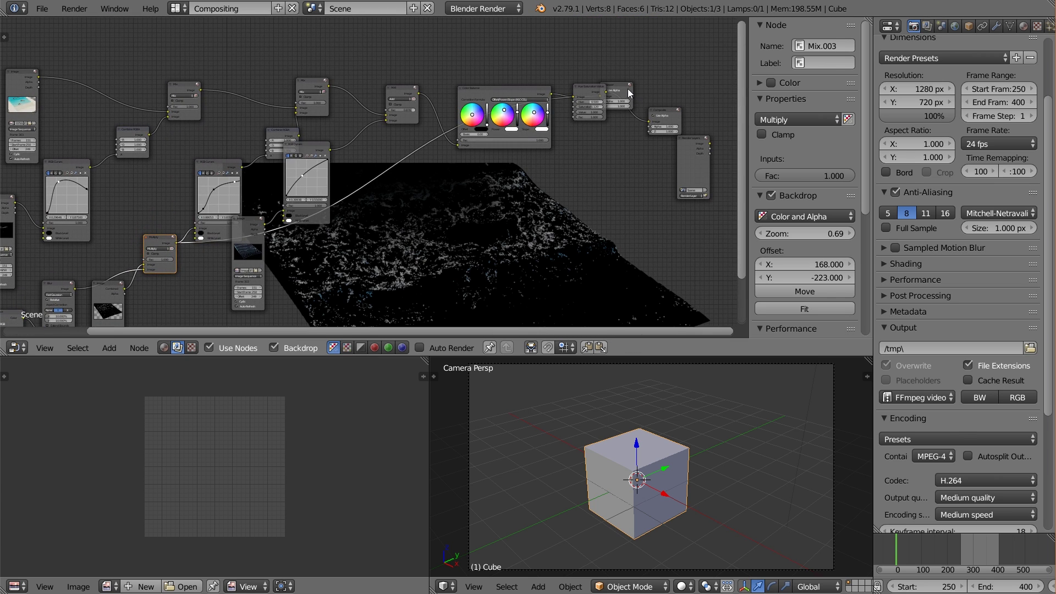
left_click(622, 86)
left_click(590, 91)
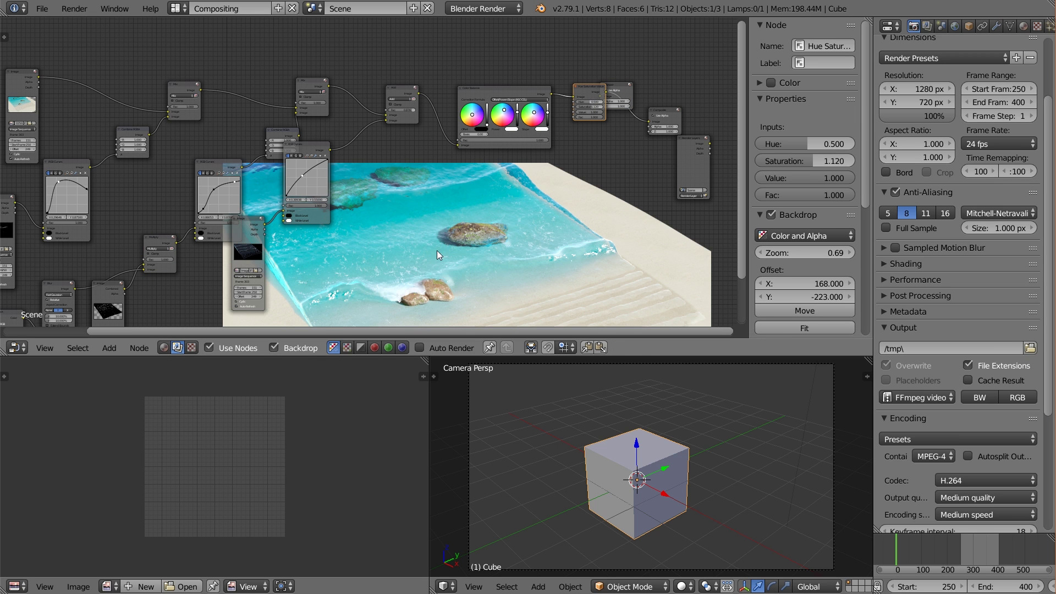
- Preview the Ellipse Mask on the backdrop and set its position to X 0.390 and Y 1.040
scroll(437, 251, "up", 2)
middle_click_drag(317, 309, 337, 233)
middle_click_drag(278, 259, 416, 173)
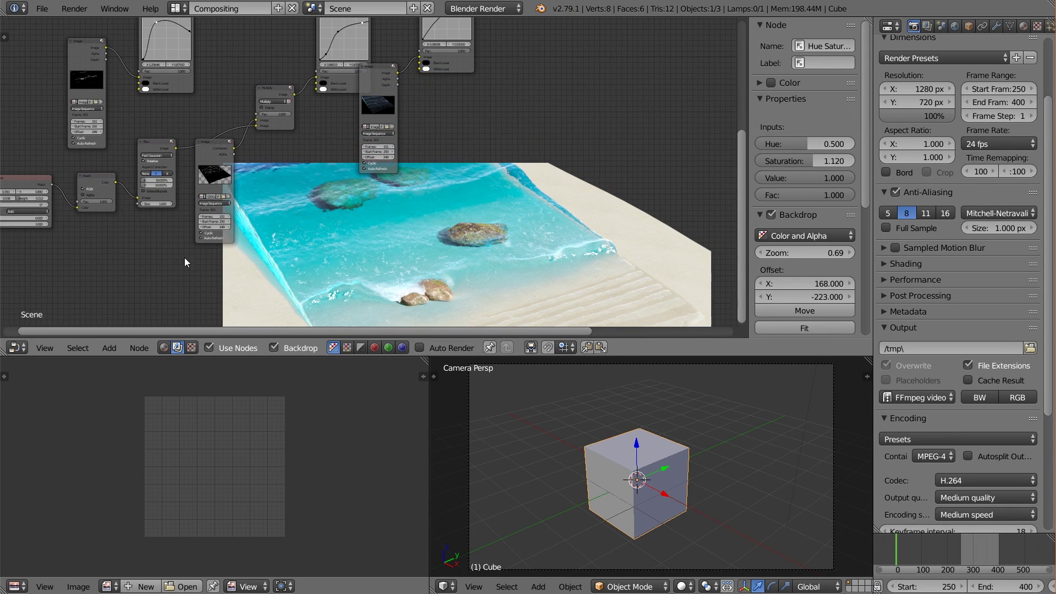
scroll(181, 245, "up", 3)
middle_click_drag(160, 236, 391, 233)
scroll(308, 241, "up", 3)
middle_click_drag(215, 237, 124, 221)
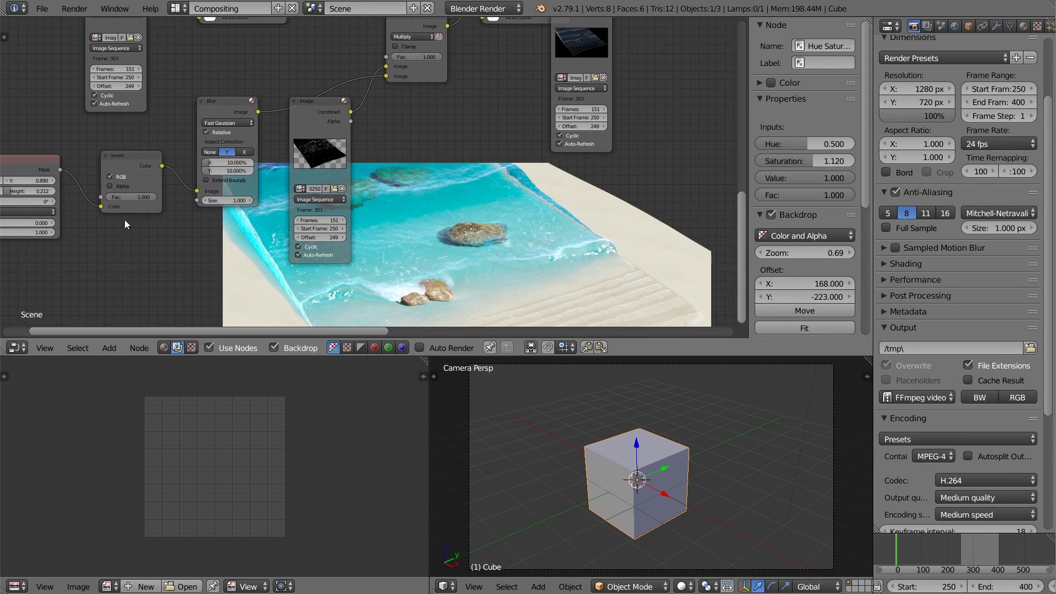
scroll(80, 206, "down", 1)
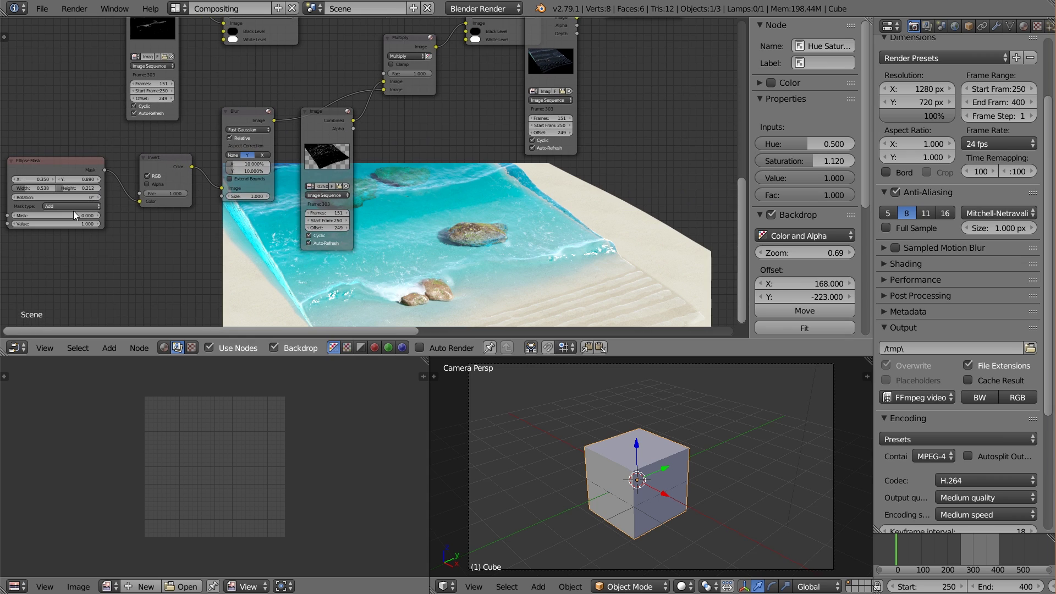
left_click(86, 161, "ctrl+shift")
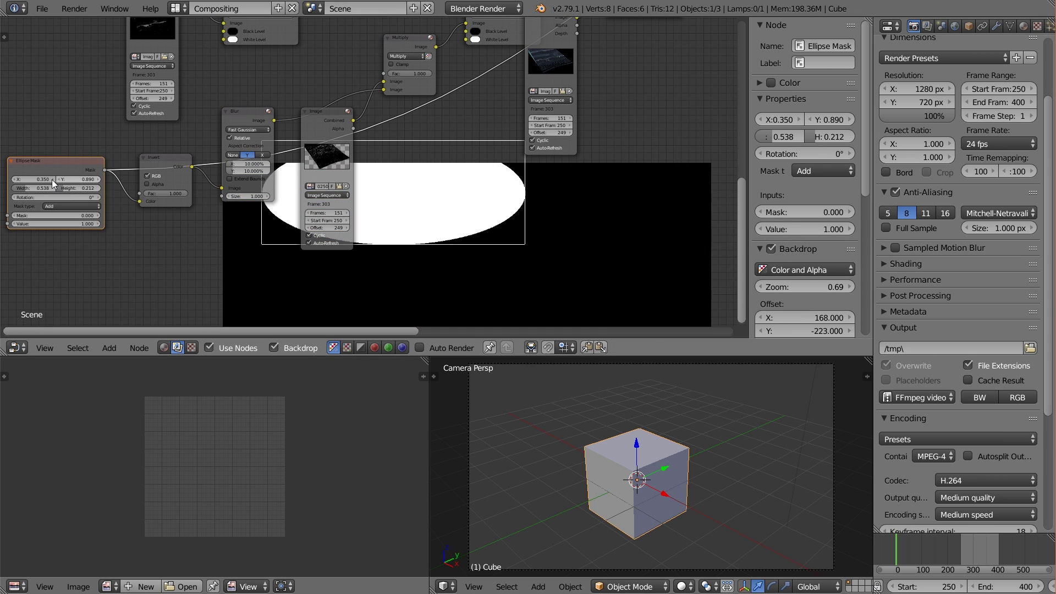
left_click_drag(54, 183, 96, 183)
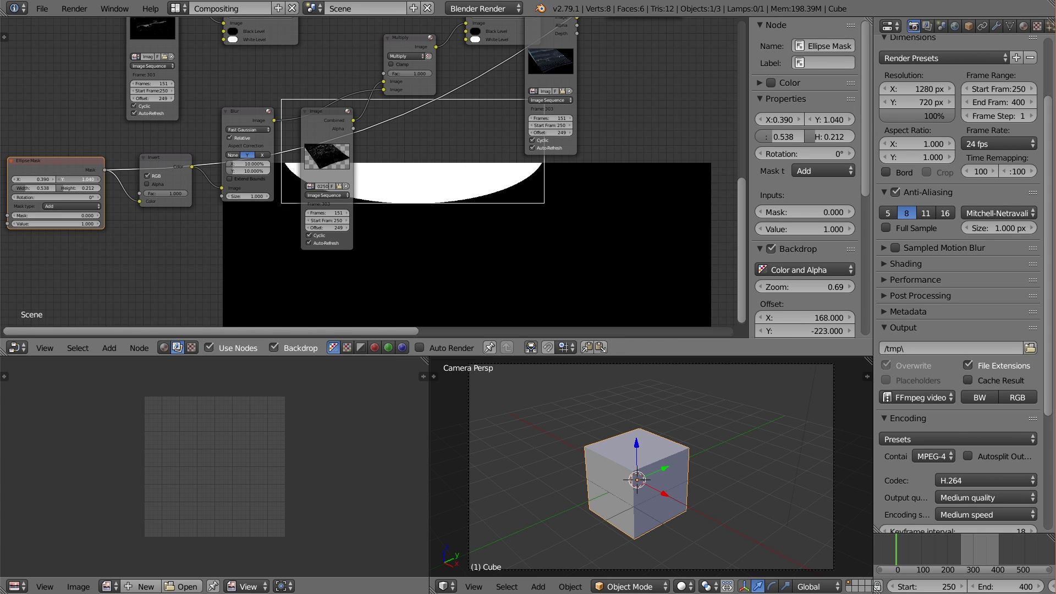
- Preview the Blur node's output on the backdrop to check the repositioned mask's falloff
left_click(237, 121, "ctrl+shift")
scroll(333, 213, "down", 4)
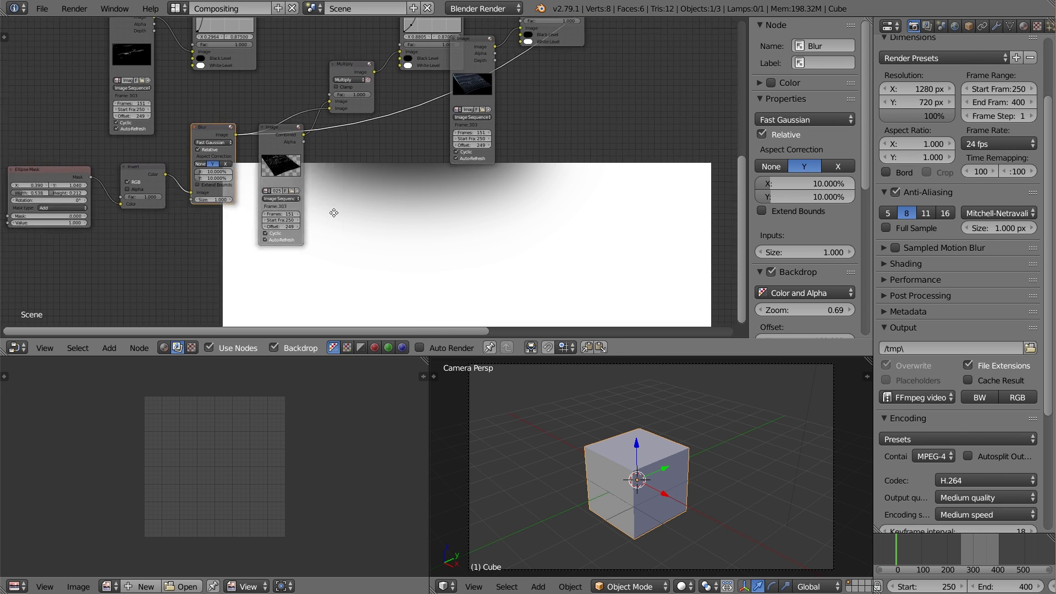
key("Home")
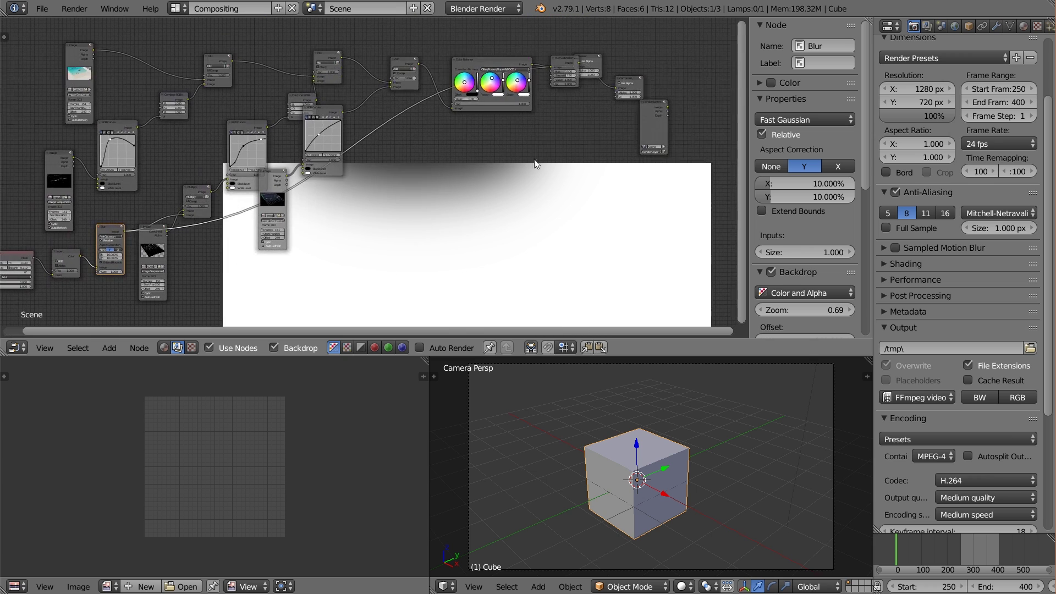
- Preview the final graded output on the backdrop again and examine the beach image together with the splash-masking nodes
left_click(565, 58, "ctrl+shift")
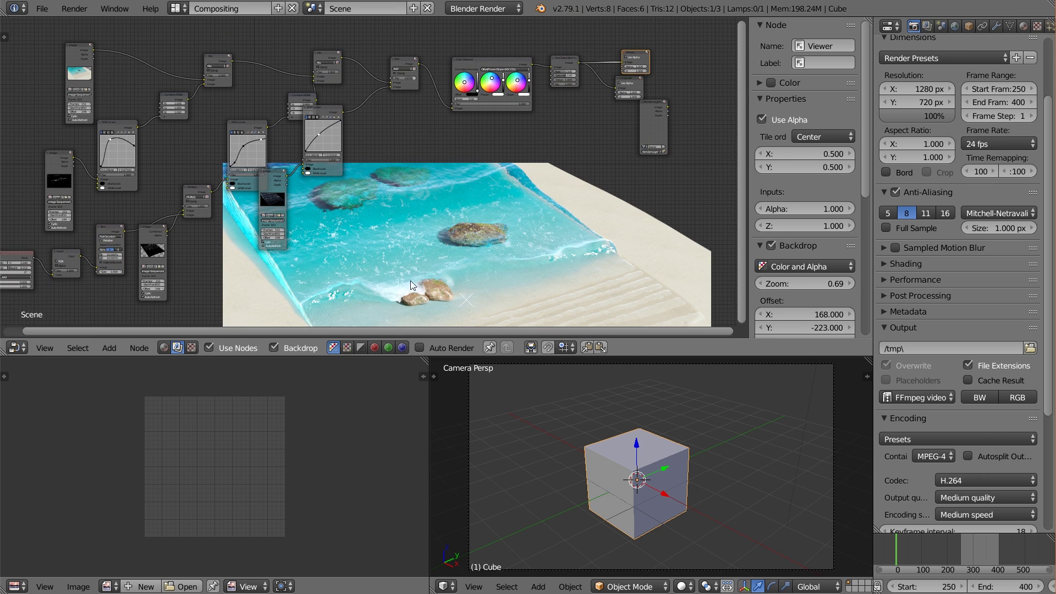
scroll(306, 252, "up", 3)
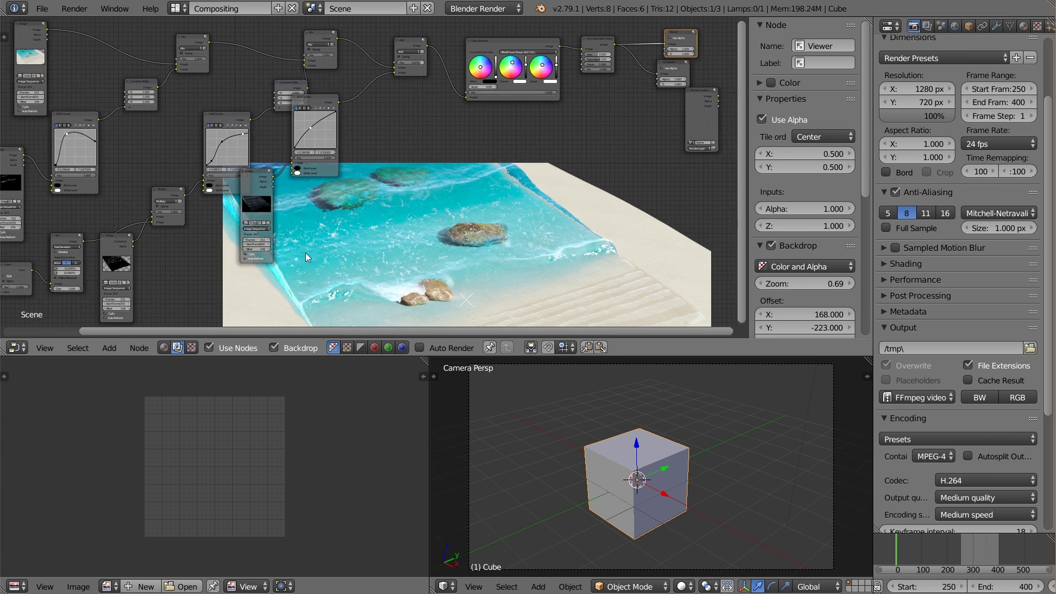
mouse_move(124, 222)
left_mouse_down()
mouse_move(105, 221)
mouse_move(129, 221)
left_mouse_up()
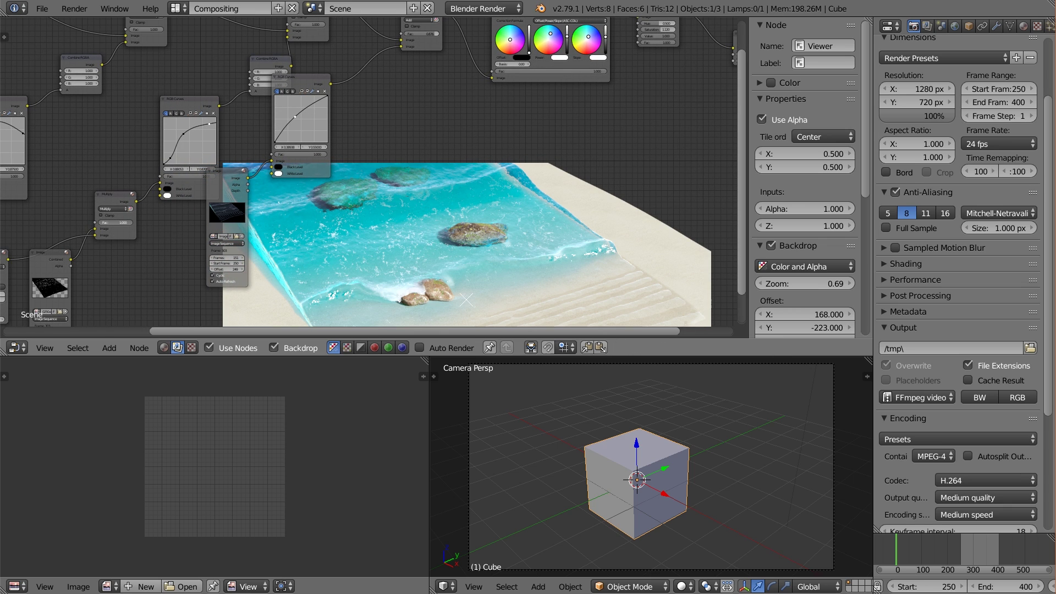
scroll(331, 216, "down", 3)
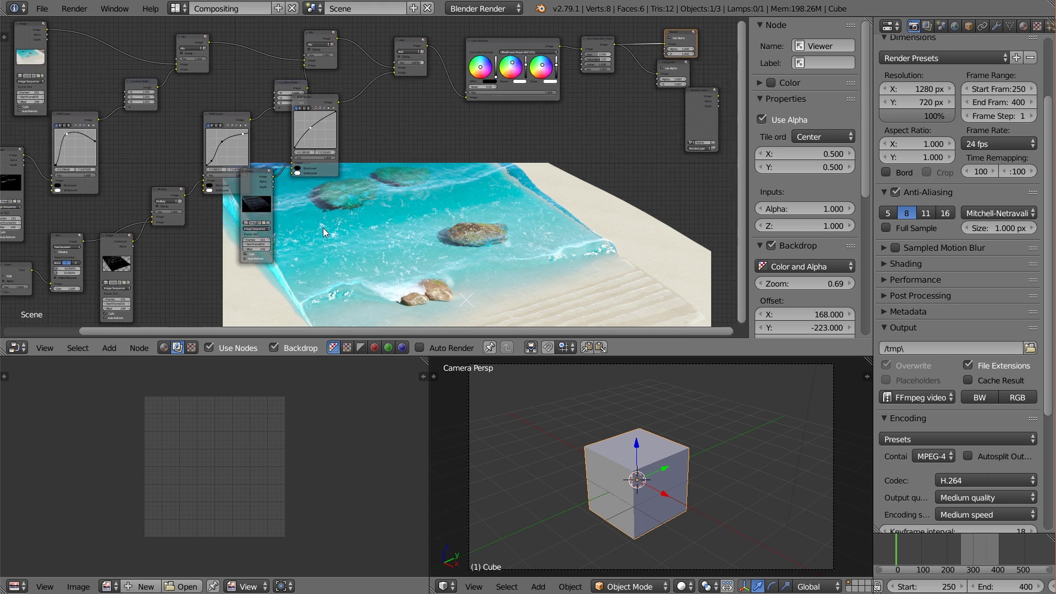
middle_click_drag(436, 108, 546, 43)
scroll(283, 190, "up", 4)
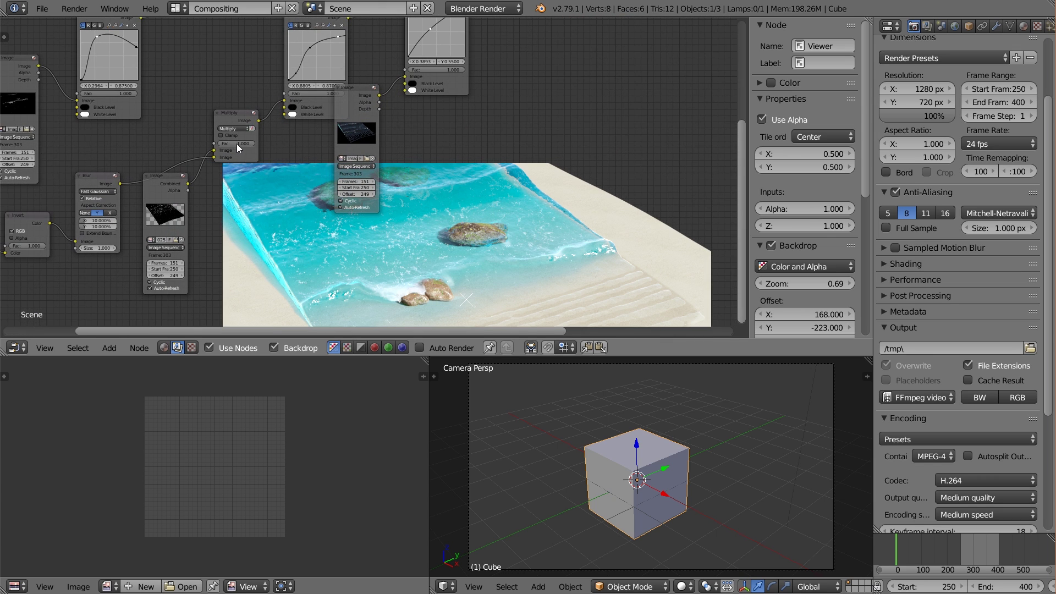
key("Return")
key("Return")
scroll(300, 192, "down", 3)
middle_click_drag(543, 166, 388, 176)
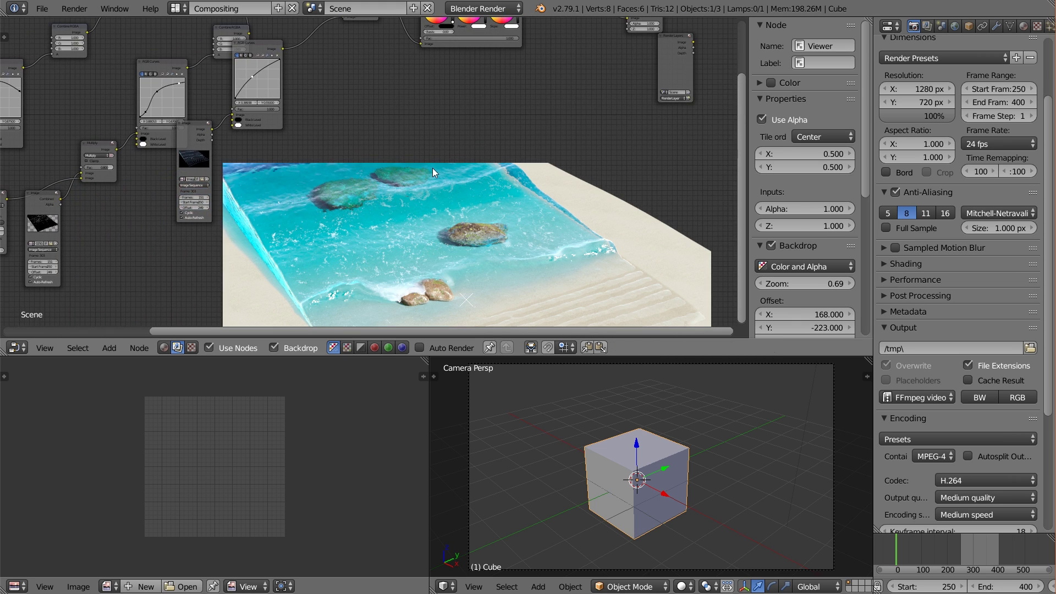
- Reframe the backdrop at a zoom of 0.58 and offset X 134, Y -99 to inspect more of the composited beach
middle_click_drag(453, 181, 444, 131, "alt")
key("v")
key("v")
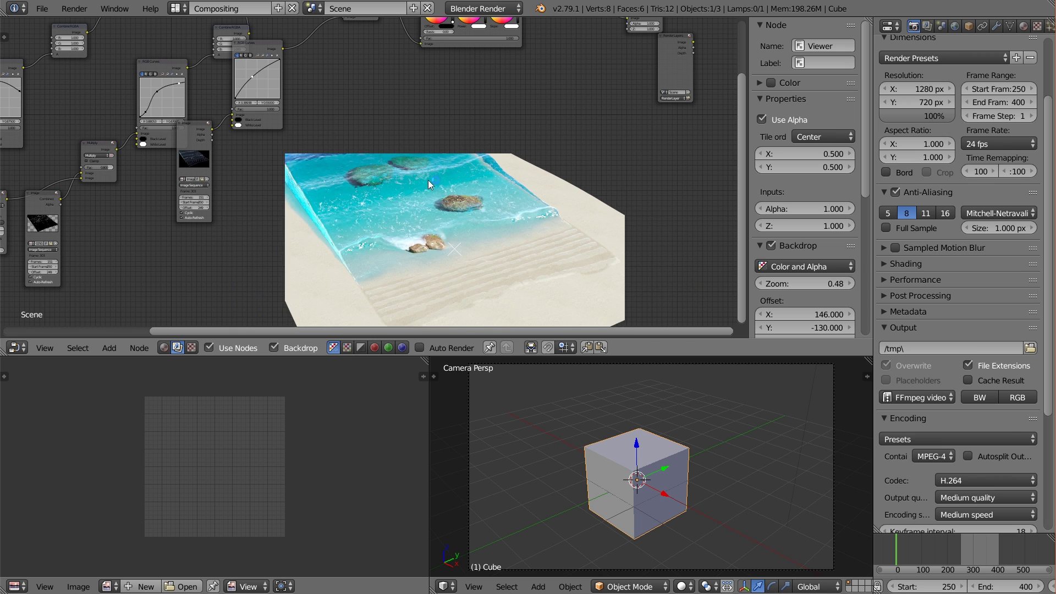
key("alt+v")
key("alt+v")
middle_click_drag(421, 234, 414, 217, "alt")
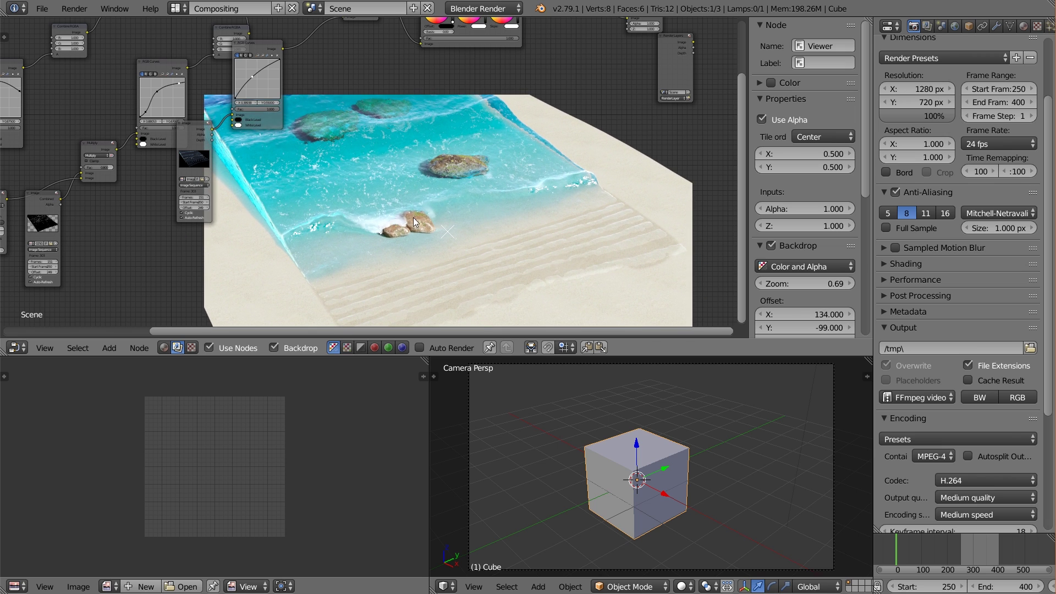
scroll(414, 216, "right", 2, "ctrl")
left_click(42, 8)
key("Escape")
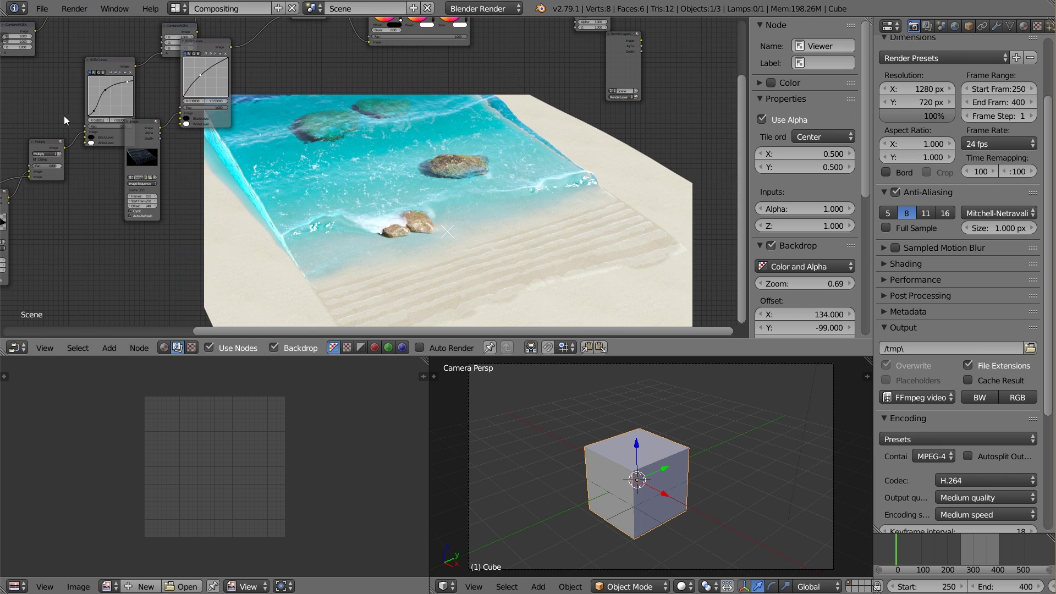
key("v")
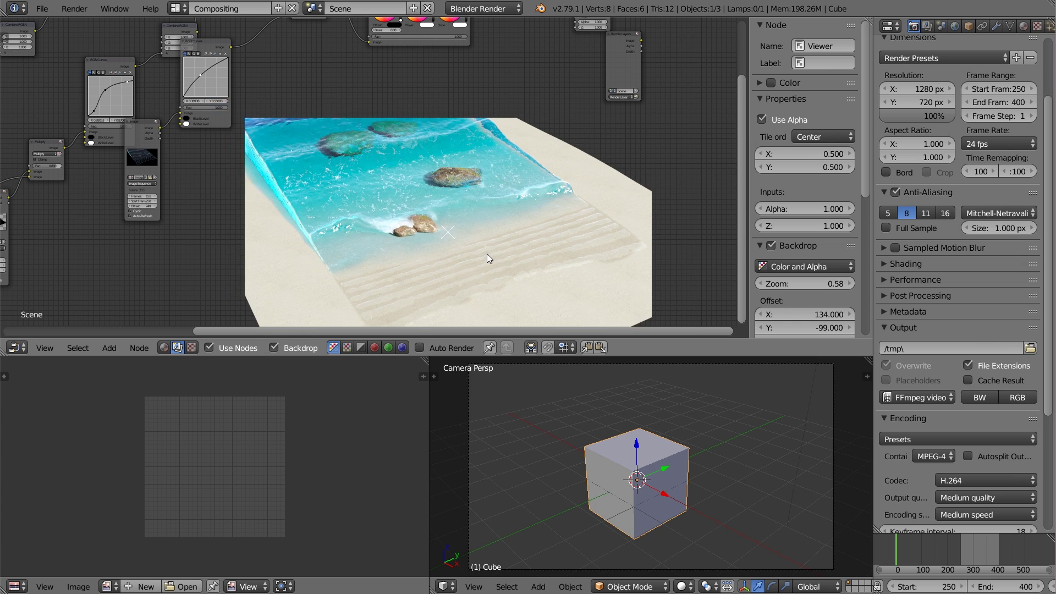
- Set the render output to the file name Final in the Beach Waves Tutorial files' Passes folder, with RGB colour
left_click(1030, 348)
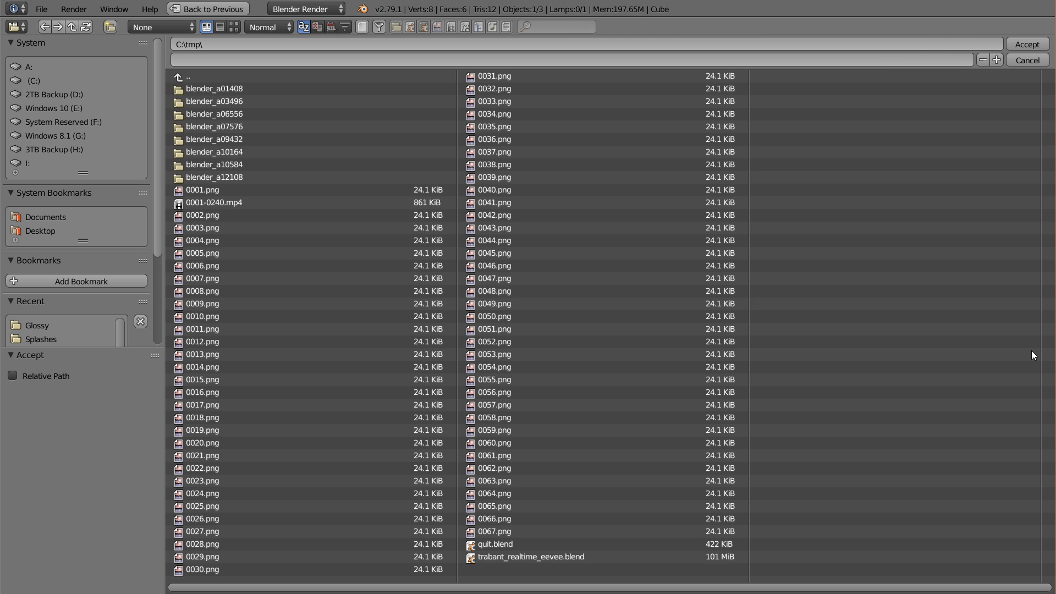
left_click(207, 77)
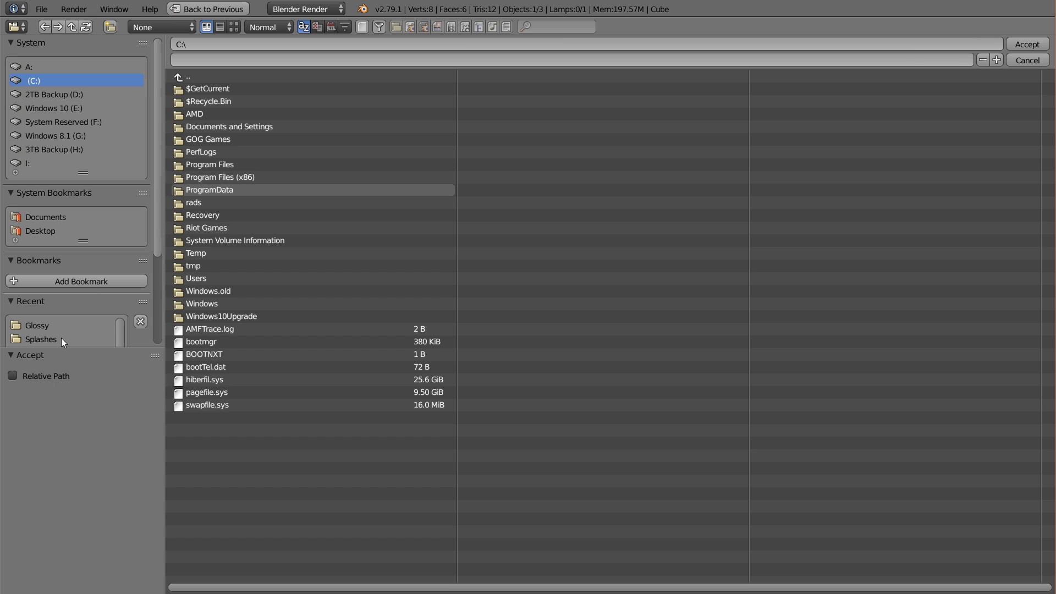
scroll(61, 338, "down", 3)
left_click(55, 336)
left_click(224, 85)
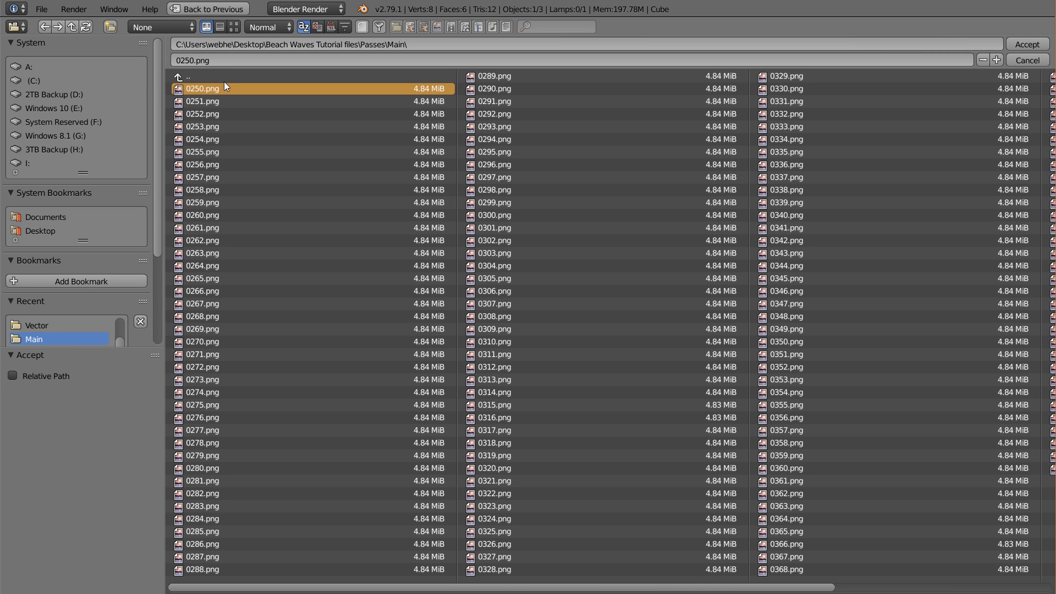
left_click(207, 78)
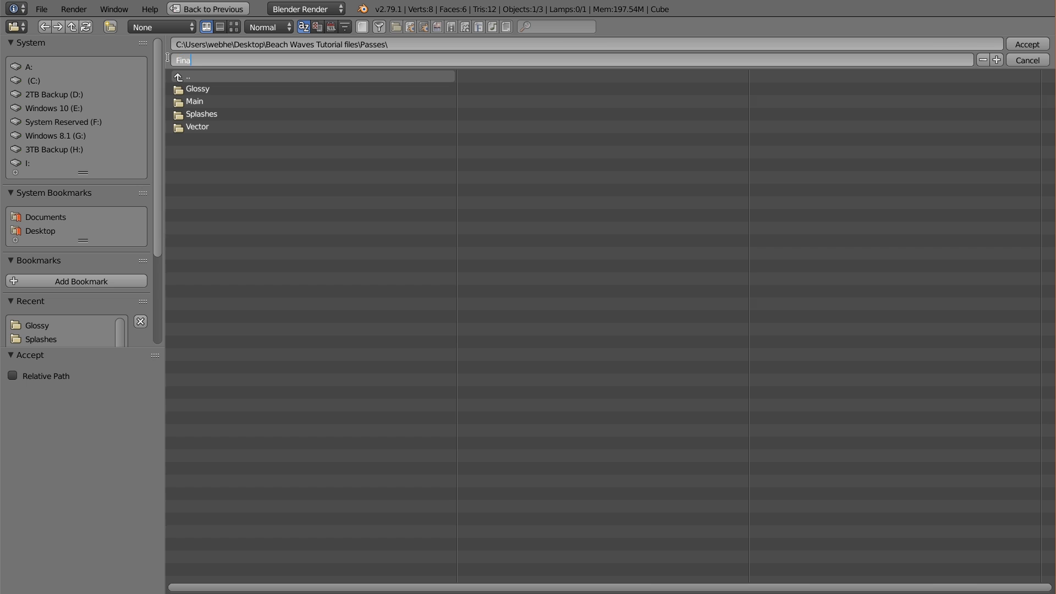
left_click(1027, 44)
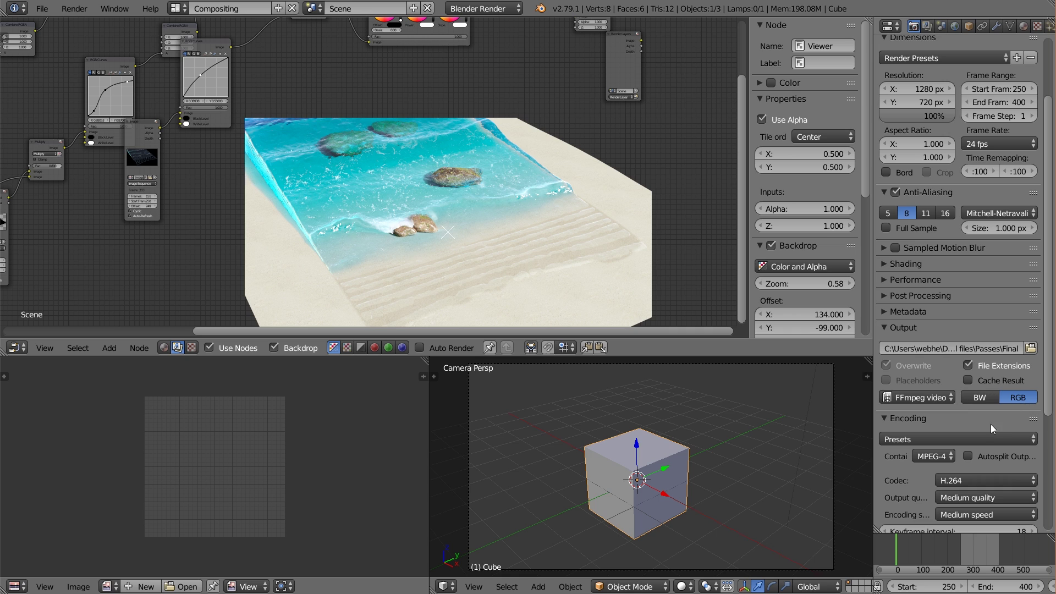
- Render the full animation and play the finished beach video in Movies & TV
scroll(977, 444, "up", 4)
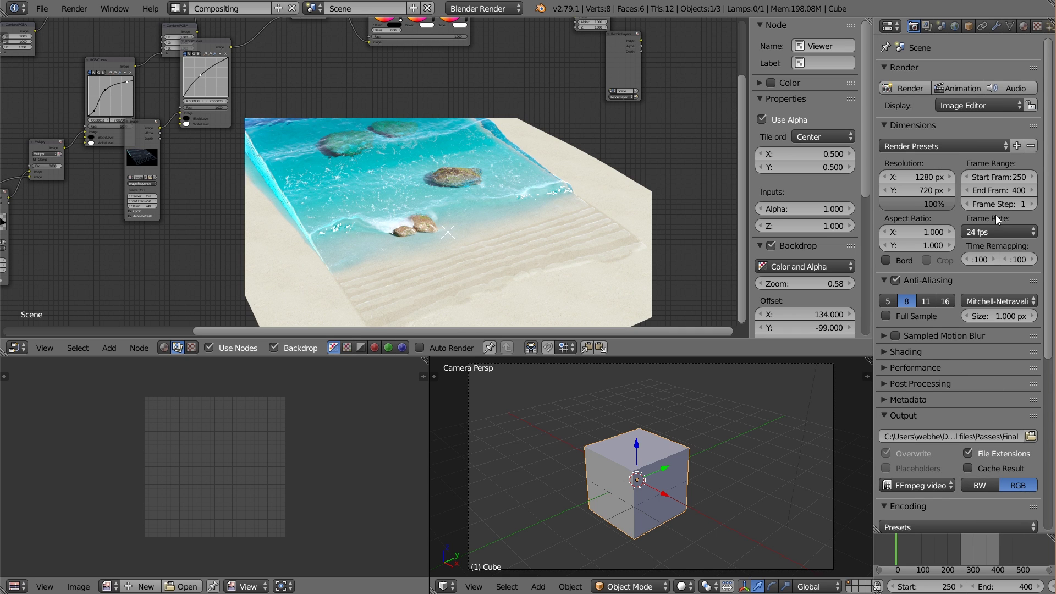
left_click(964, 88)
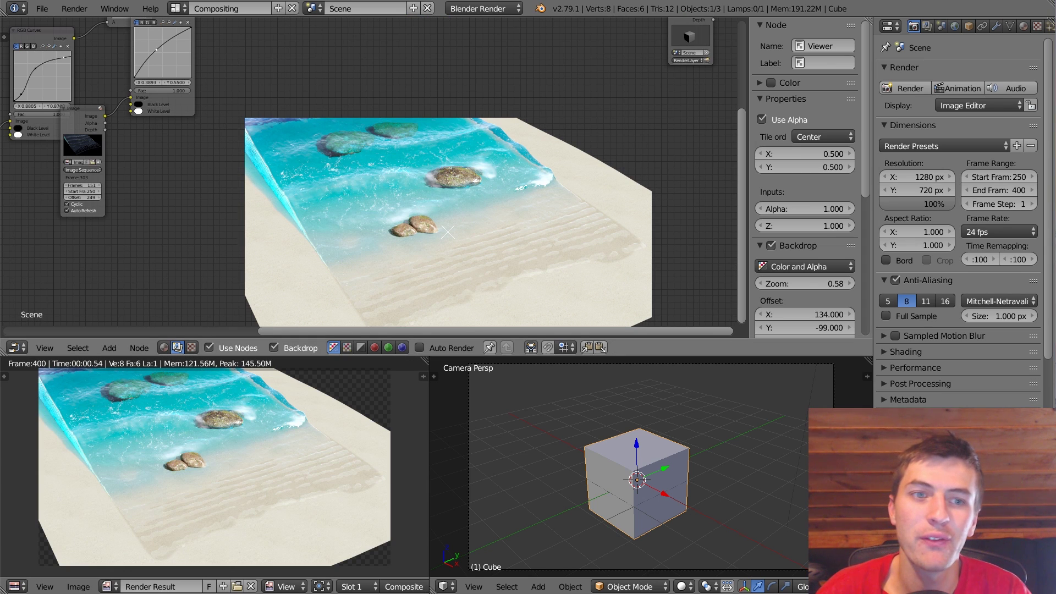
left_click_drag(0, 49, 769, 22)
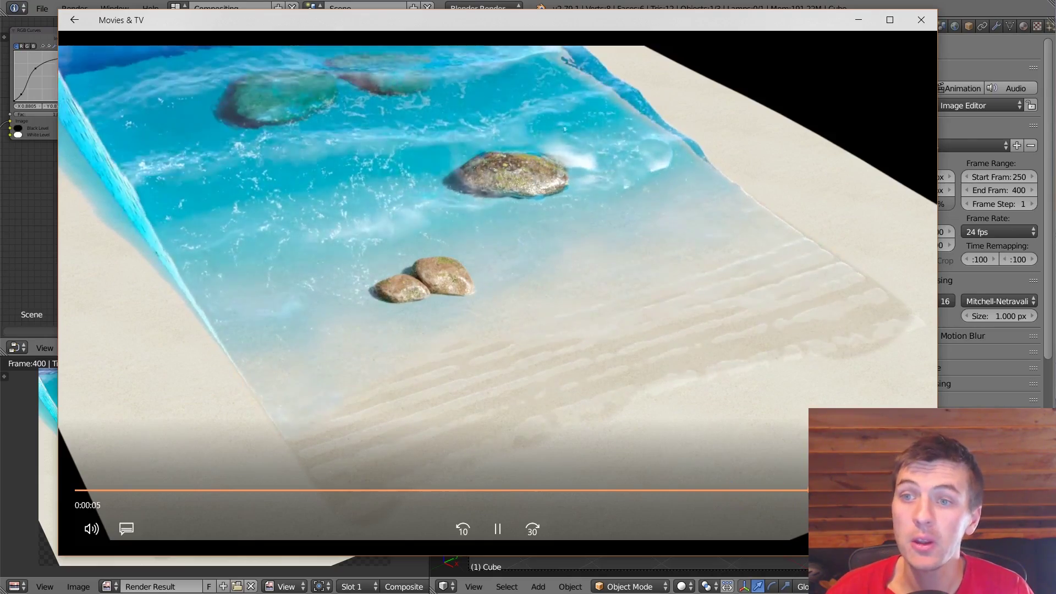